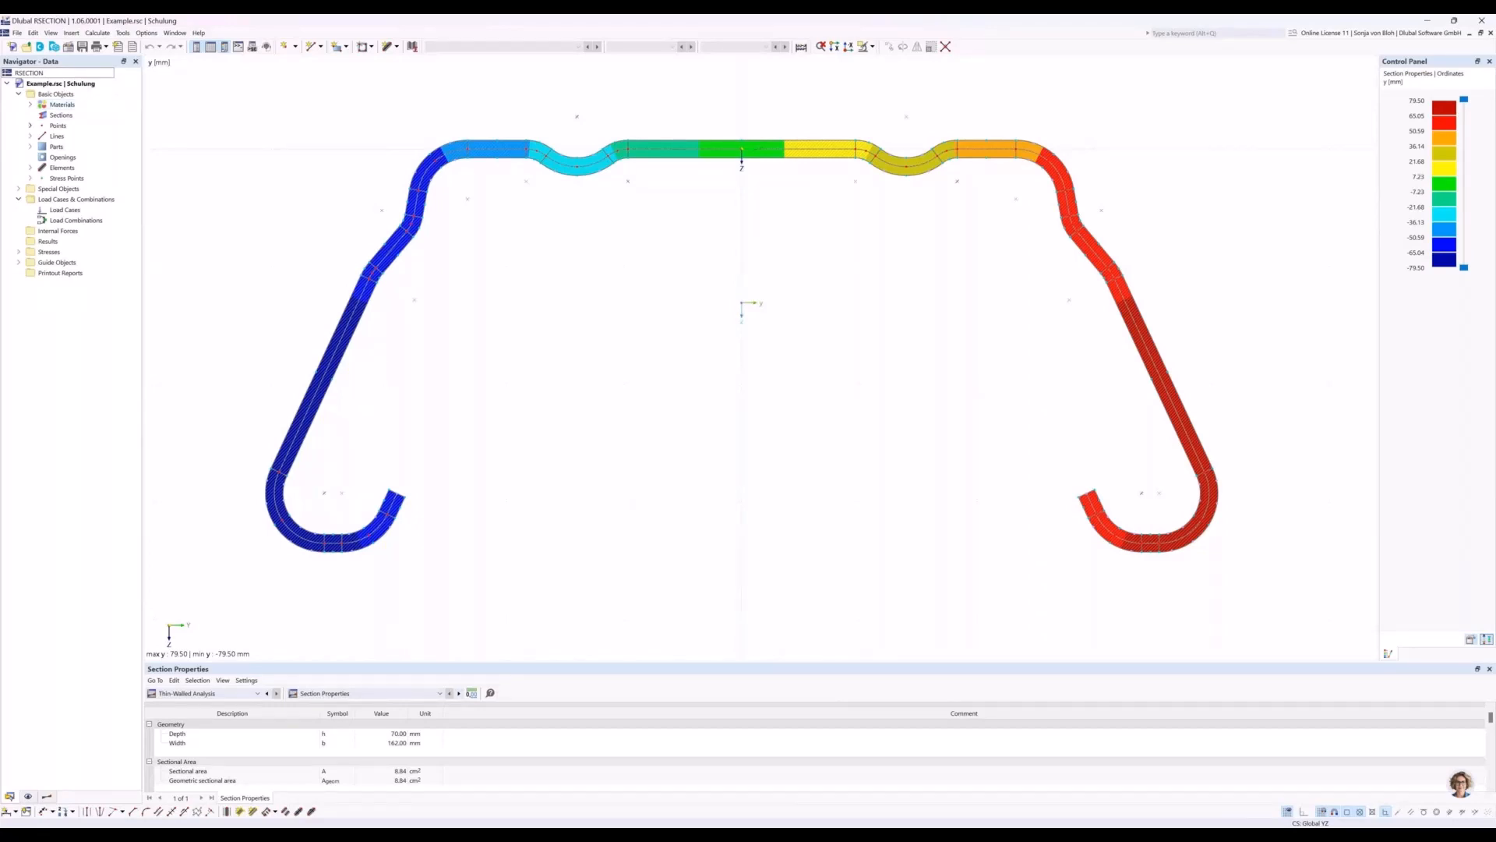
Examine the Example section's point list, its model display options and its section property results.
click(31, 125)
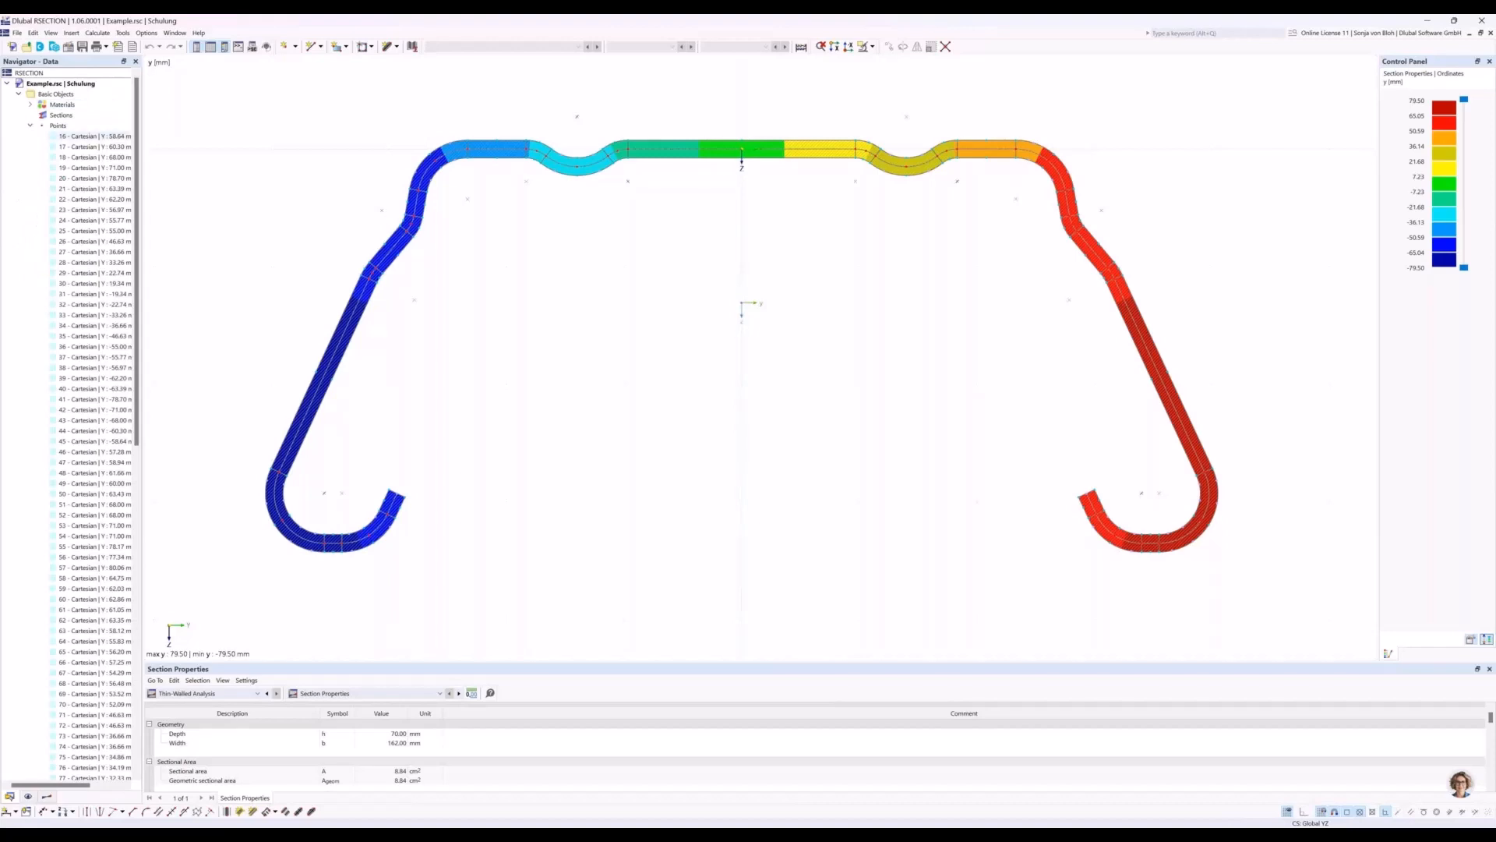
double_click(94, 137)
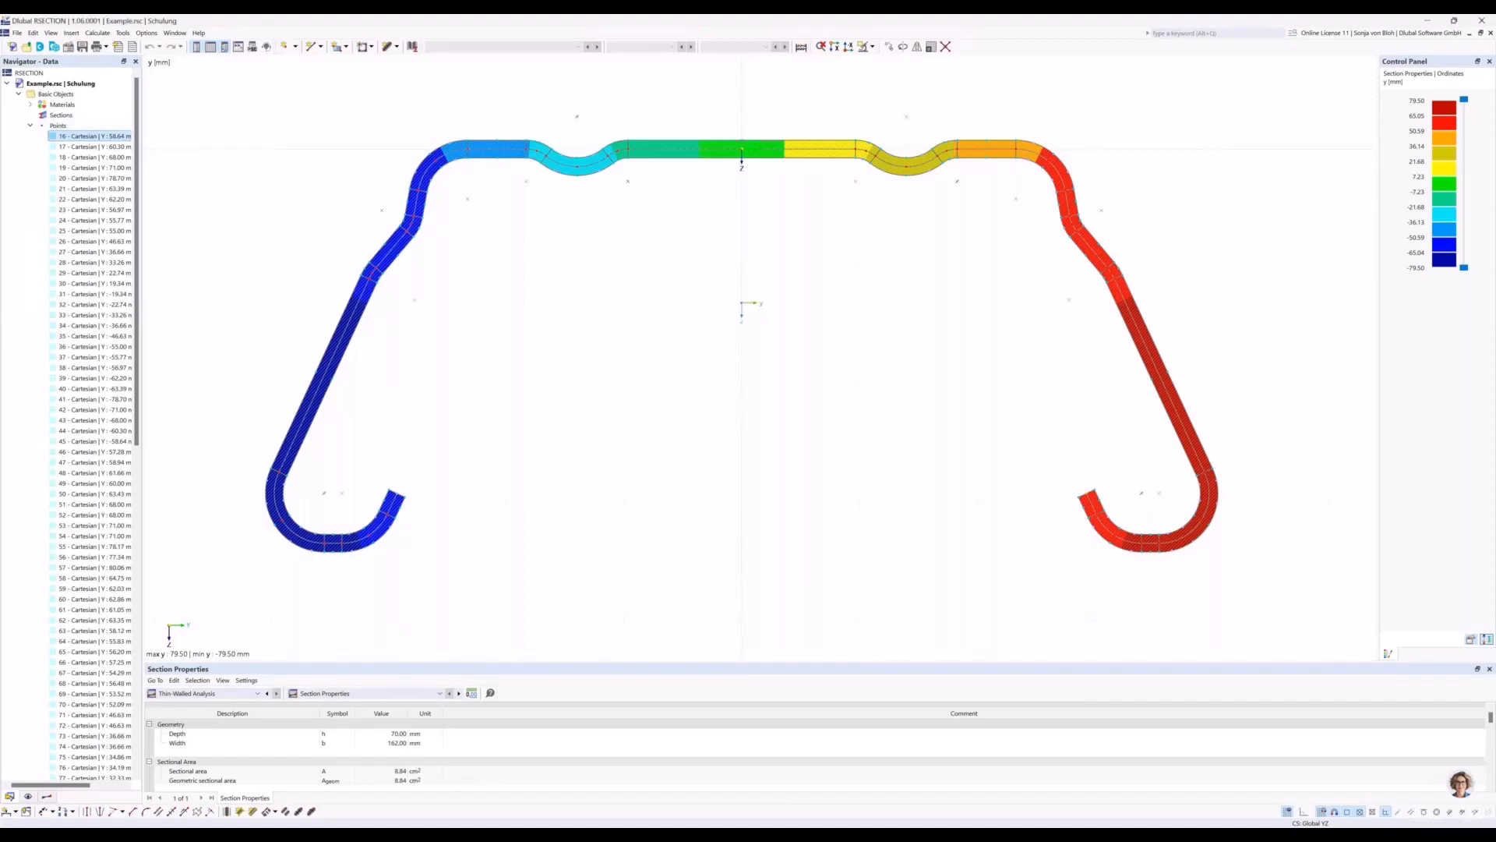
click(58, 125)
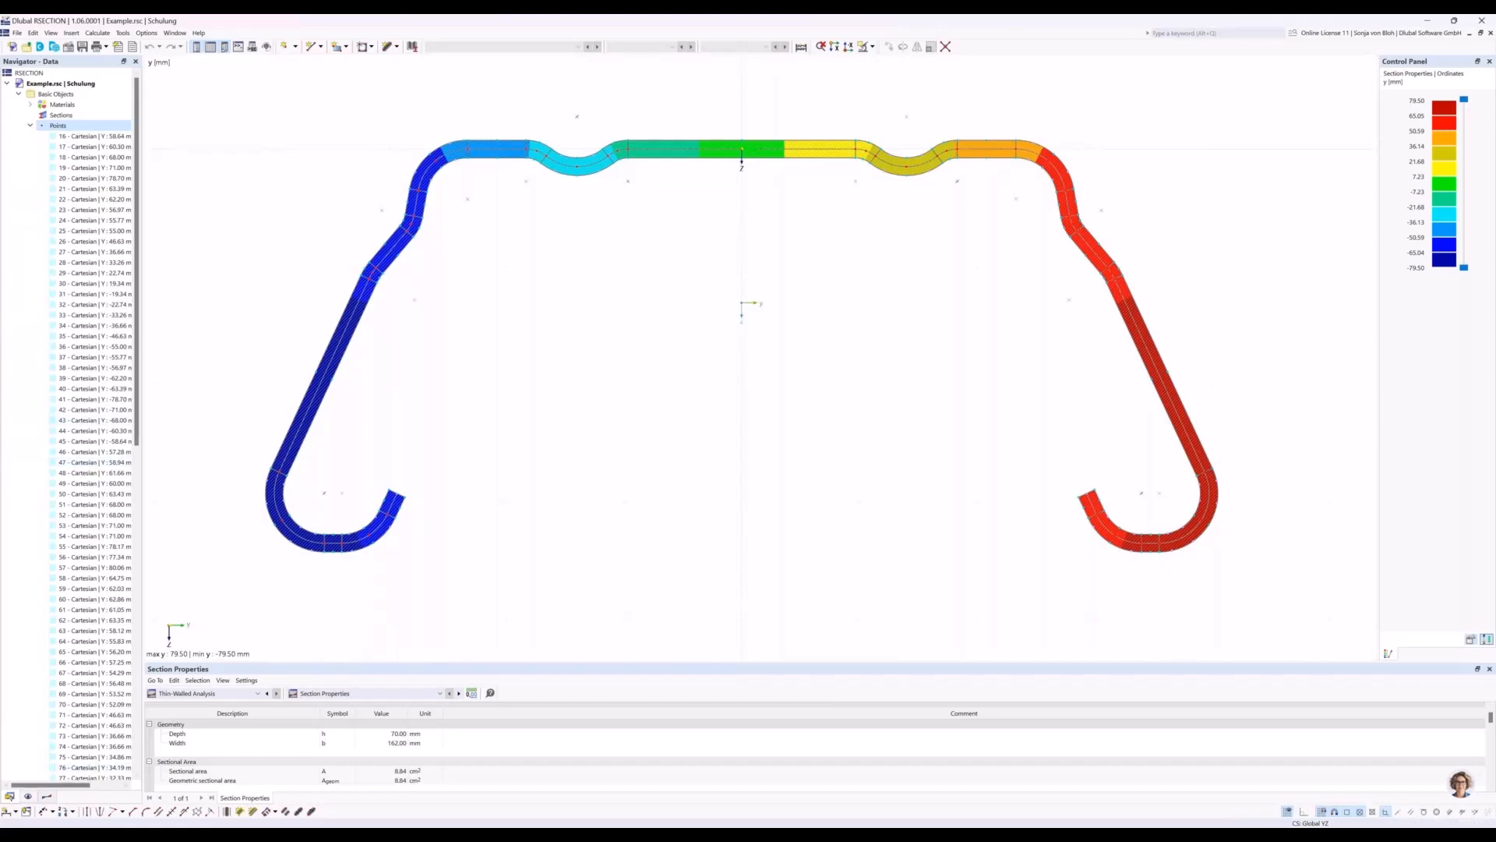
click(28, 796)
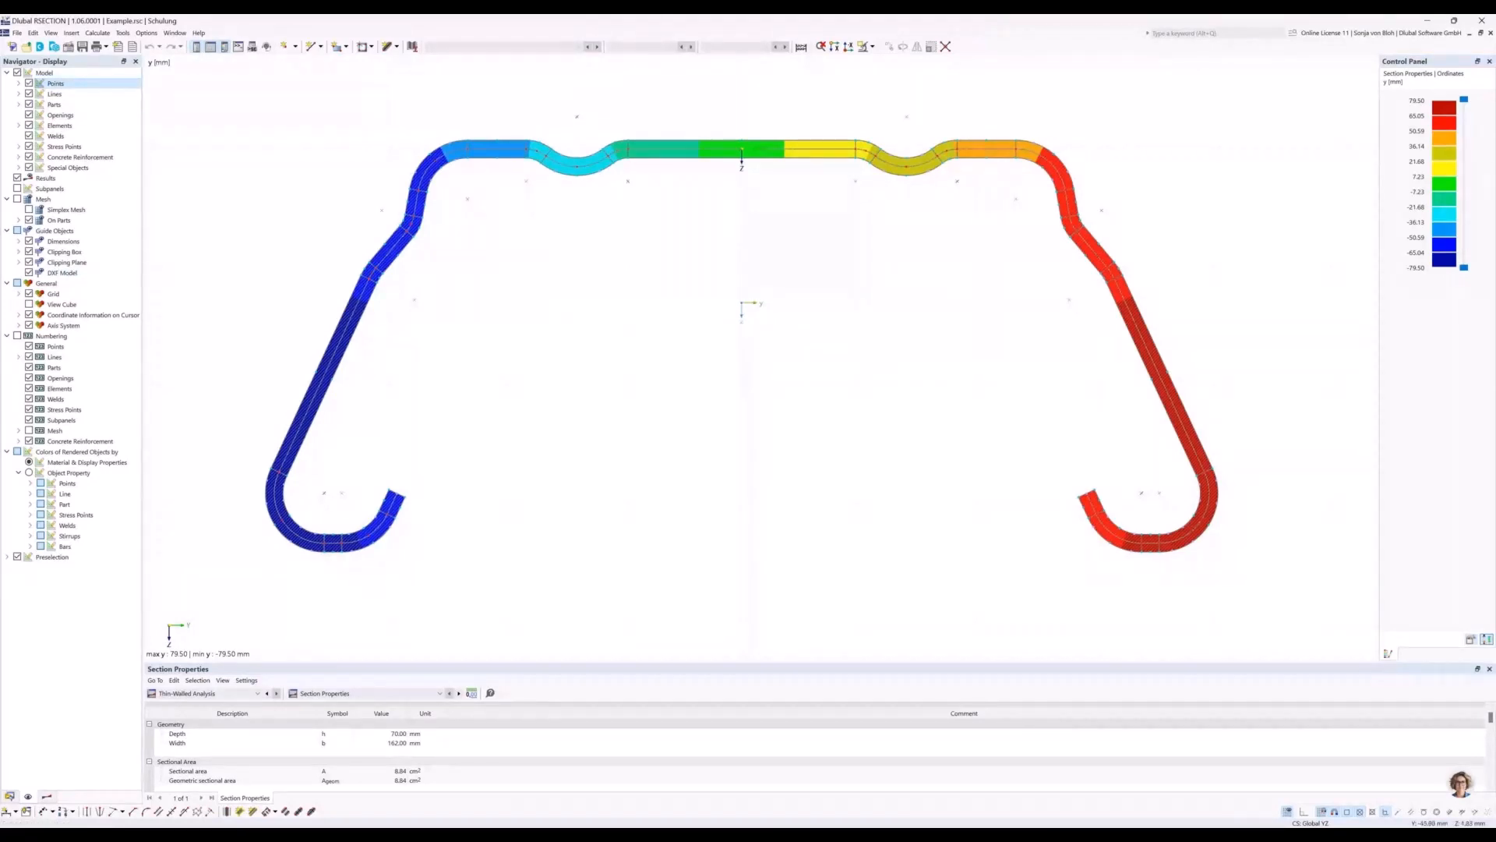
click(29, 83)
click(47, 796)
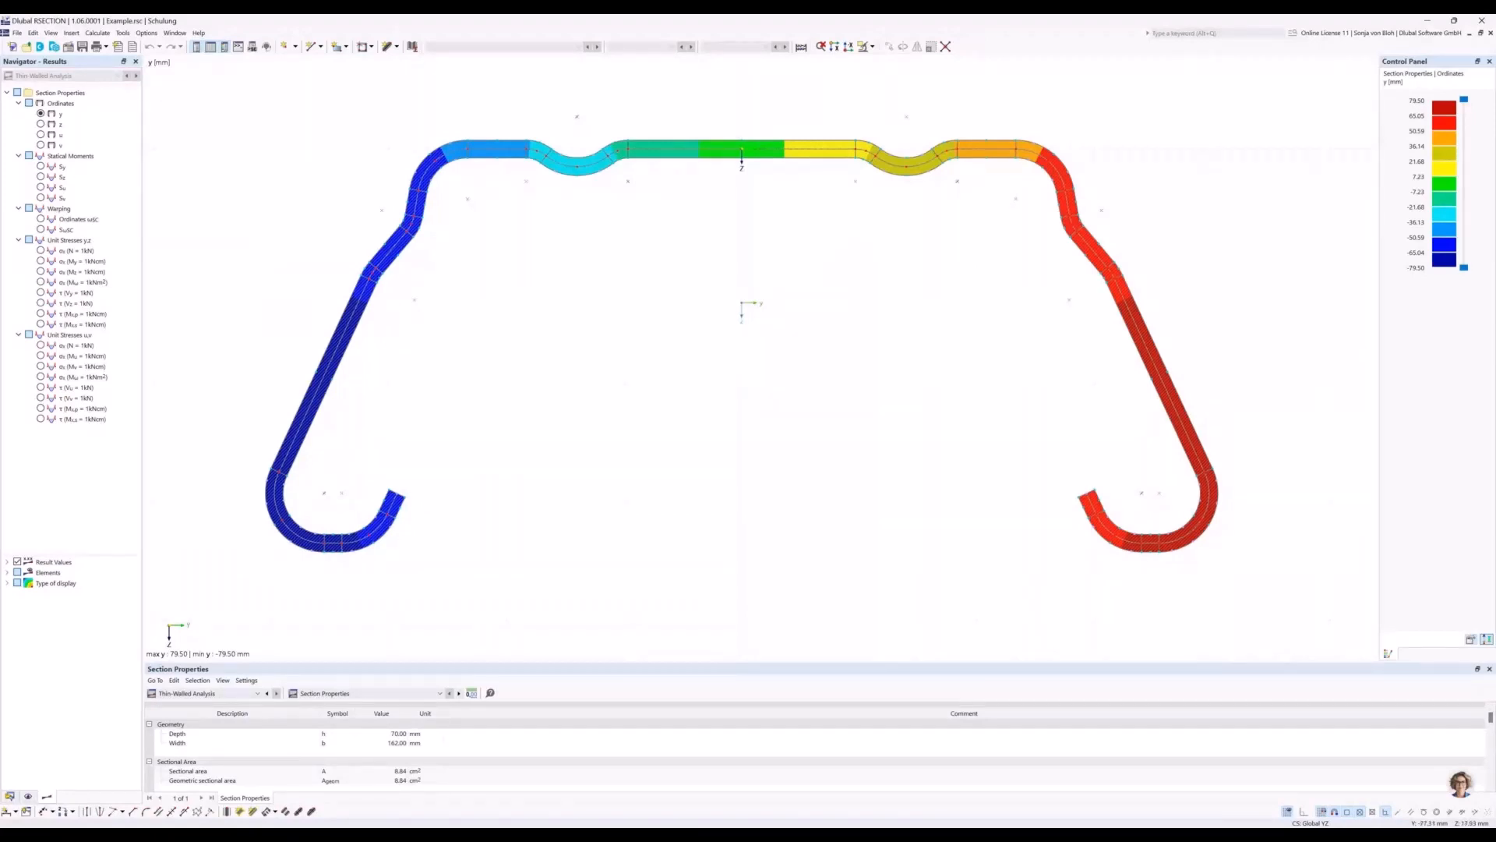
mouse_move(566, 292)
middle_down()
mouse_move(663, 294)
mouse_move(603, 312)
mouse_move(682, 322)
middle_up()
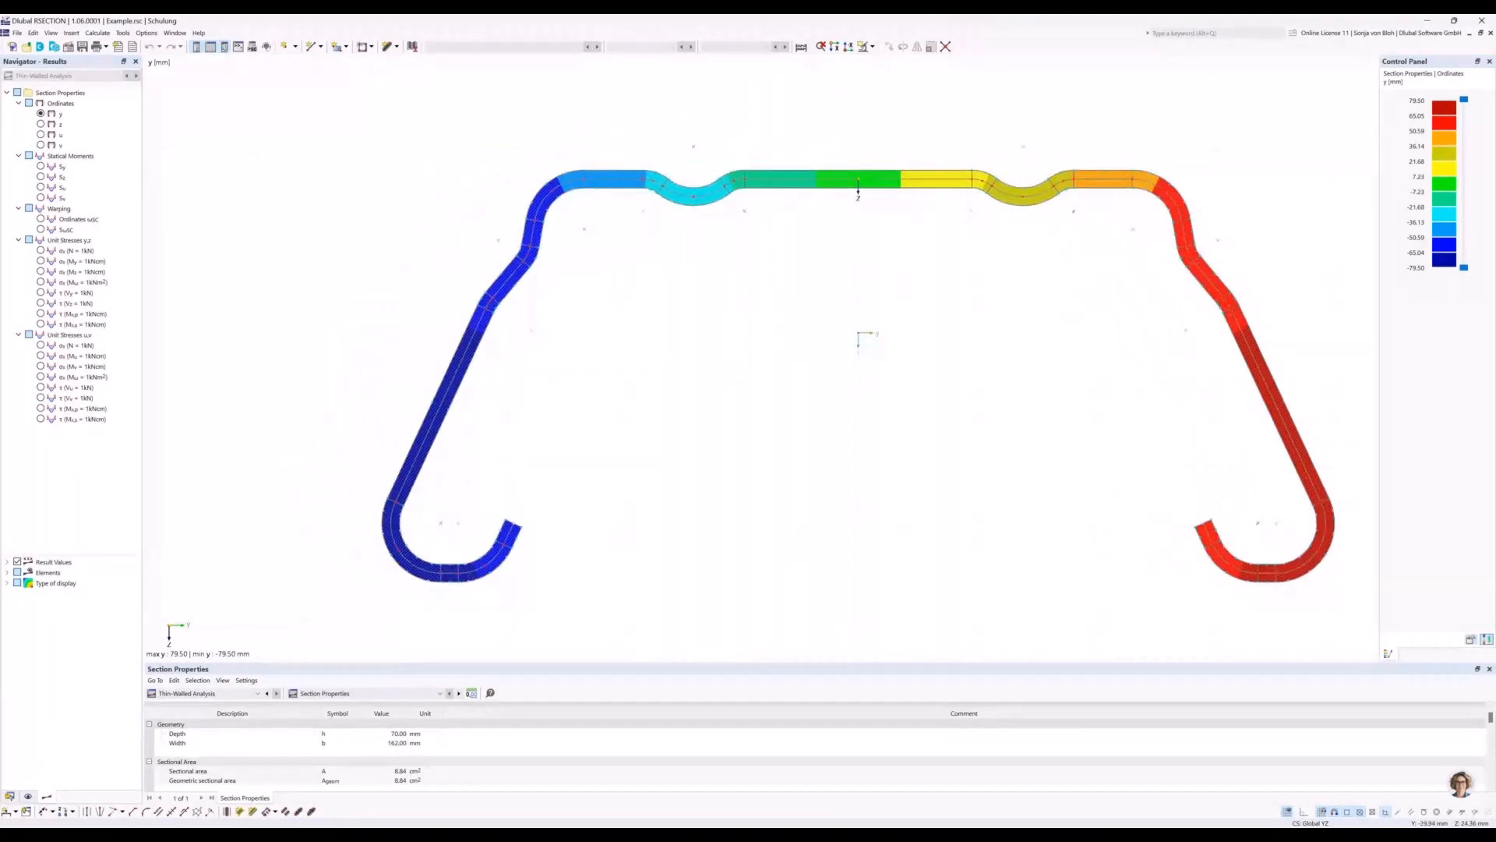
mouse_move(682, 323)
middle_down()
mouse_move(620, 321)
mouse_move(604, 303)
middle_up()
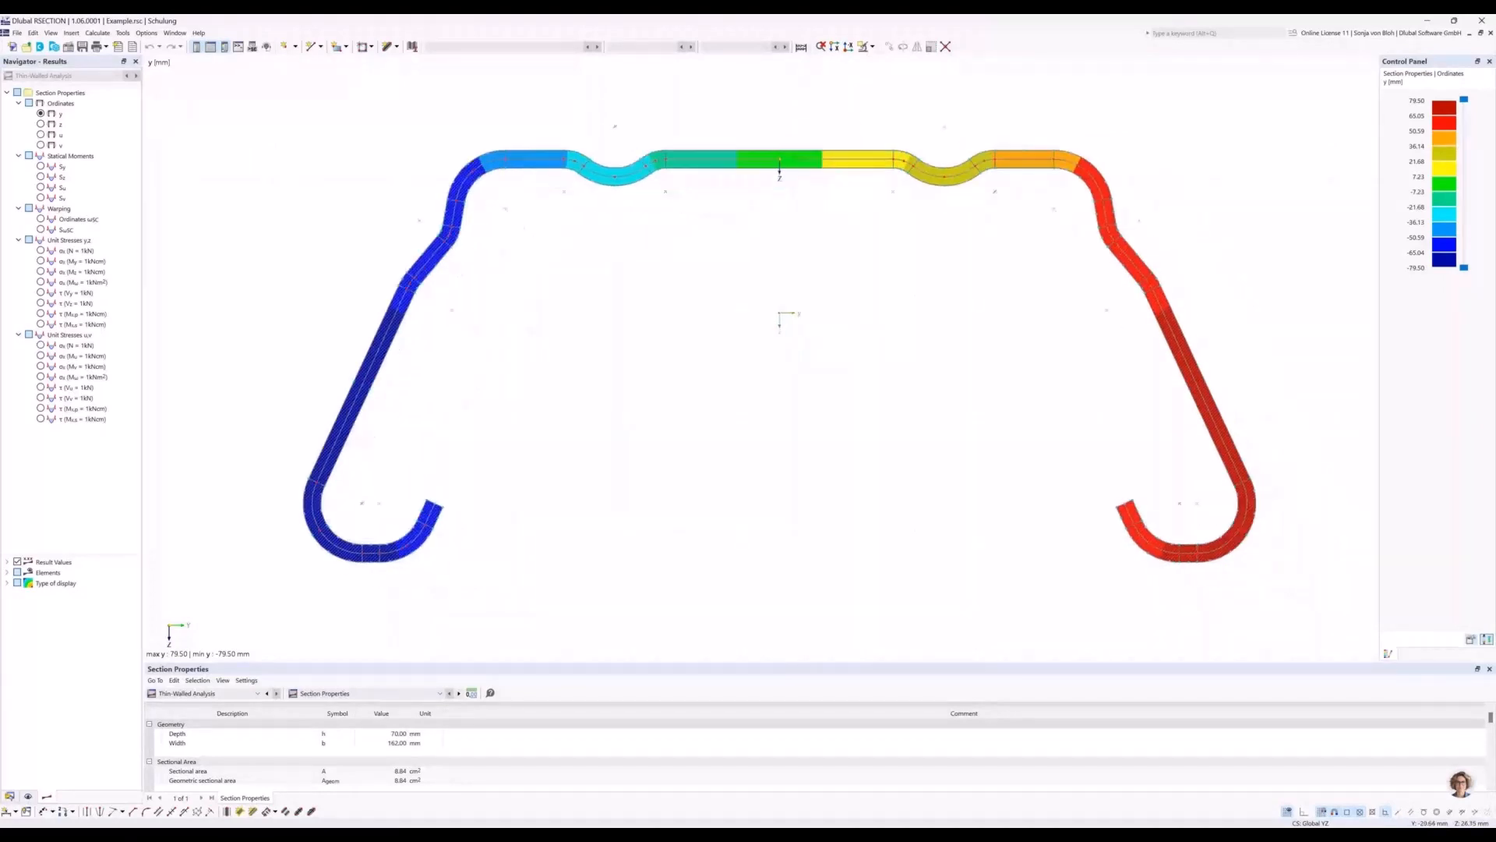
scroll(659, 296, up, 3)
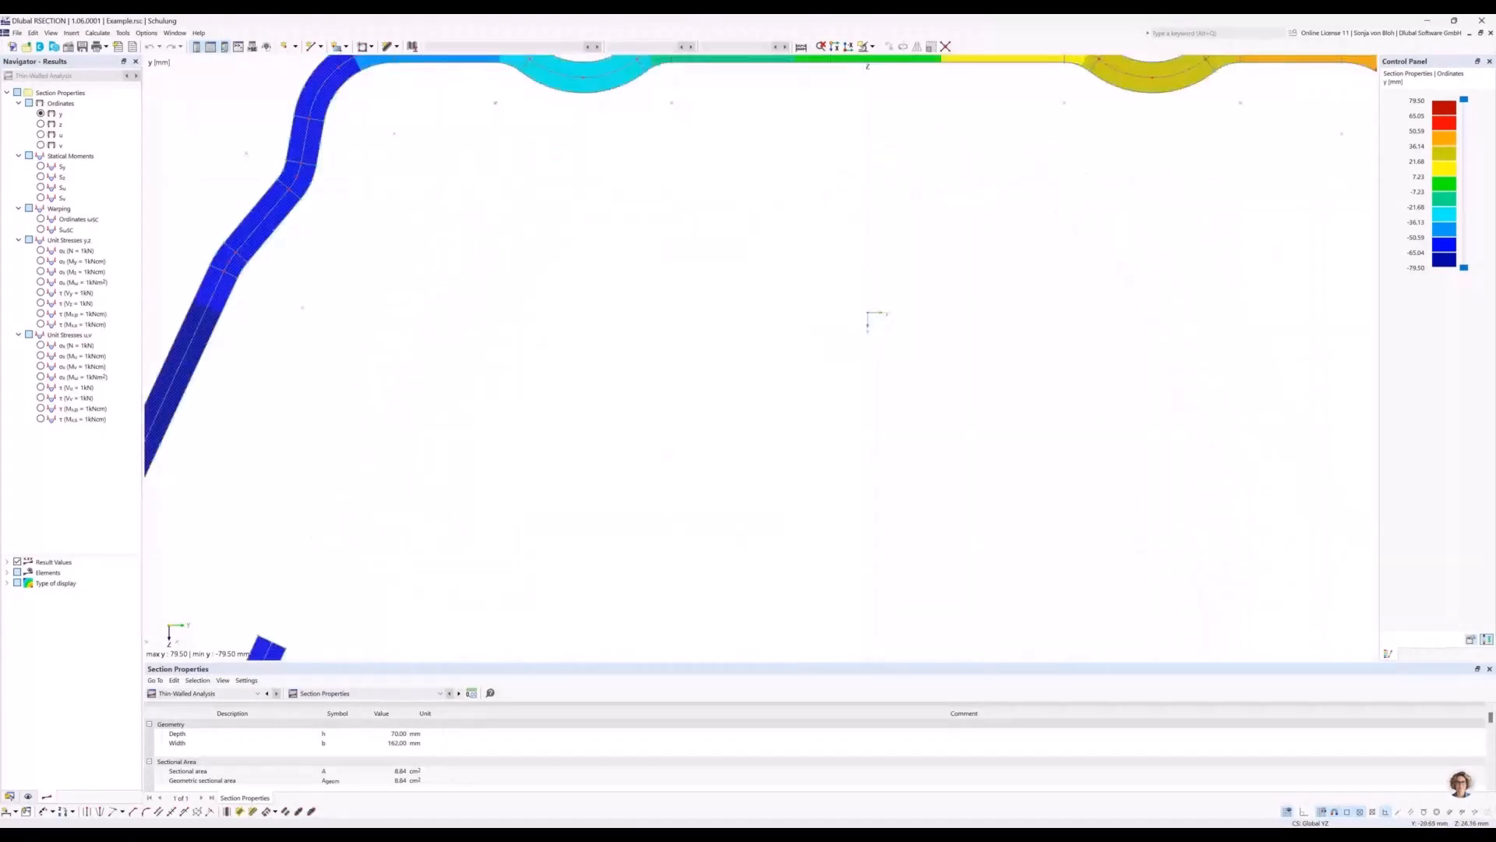
scroll(659, 312, down, 3)
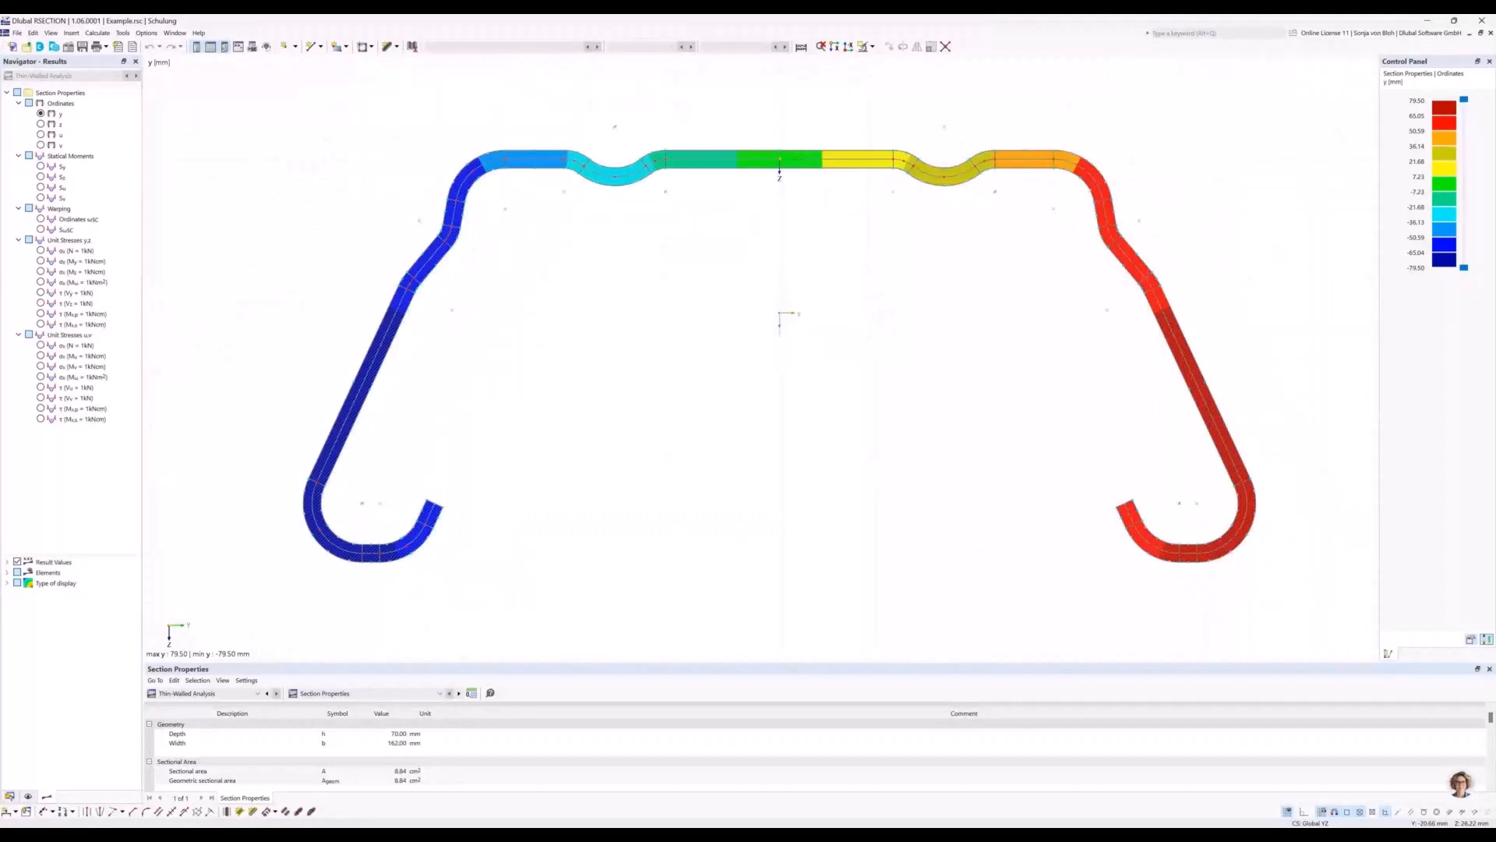
scroll(661, 316, up, 2)
scroll(661, 316, down, 3)
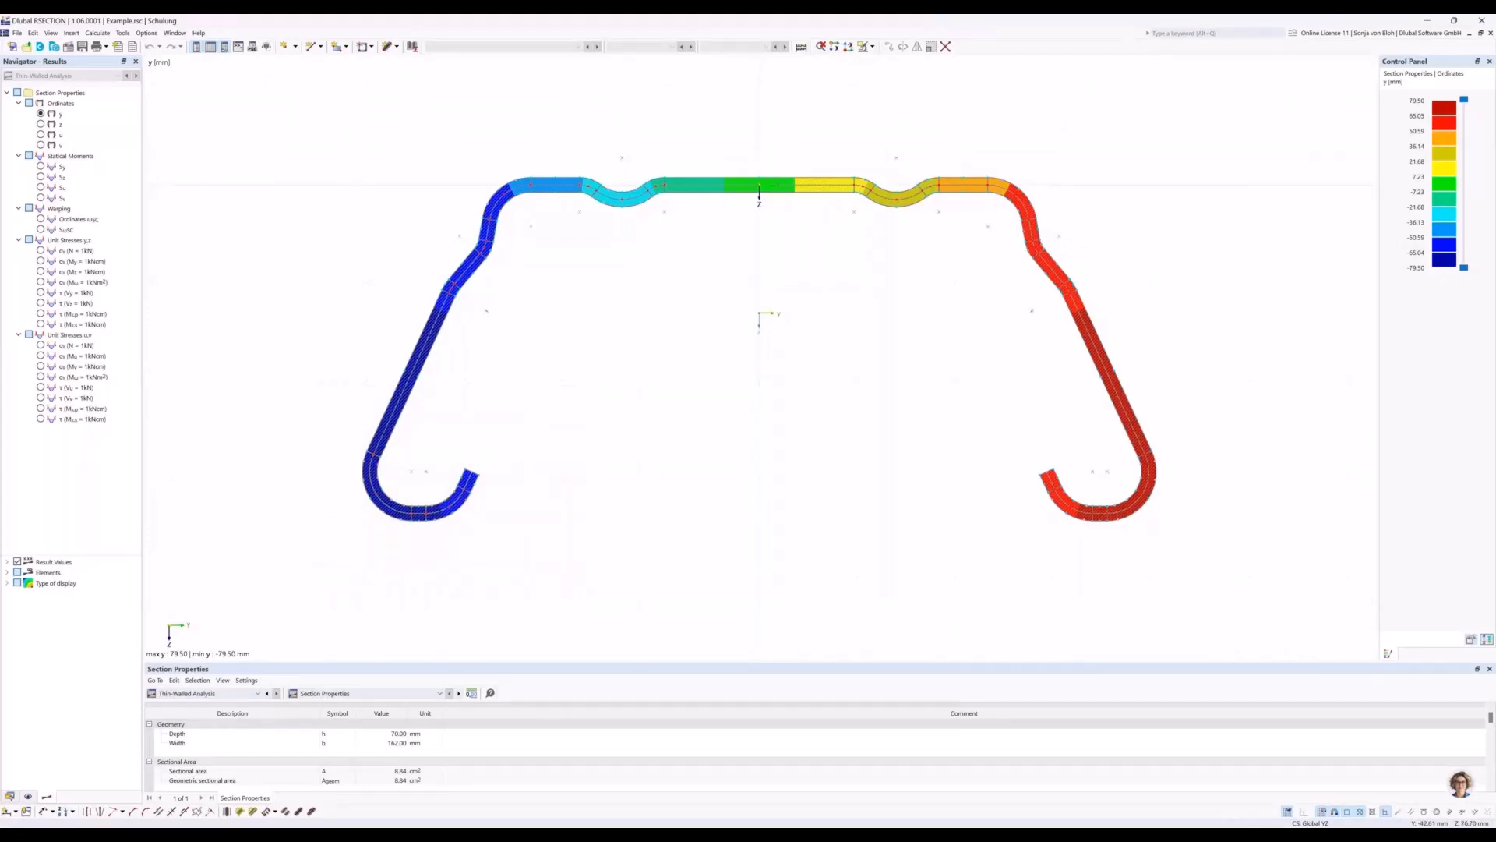
Select the section's lower left curved lip with a window and clear the selection again.
drag(550, 565, 300, 372)
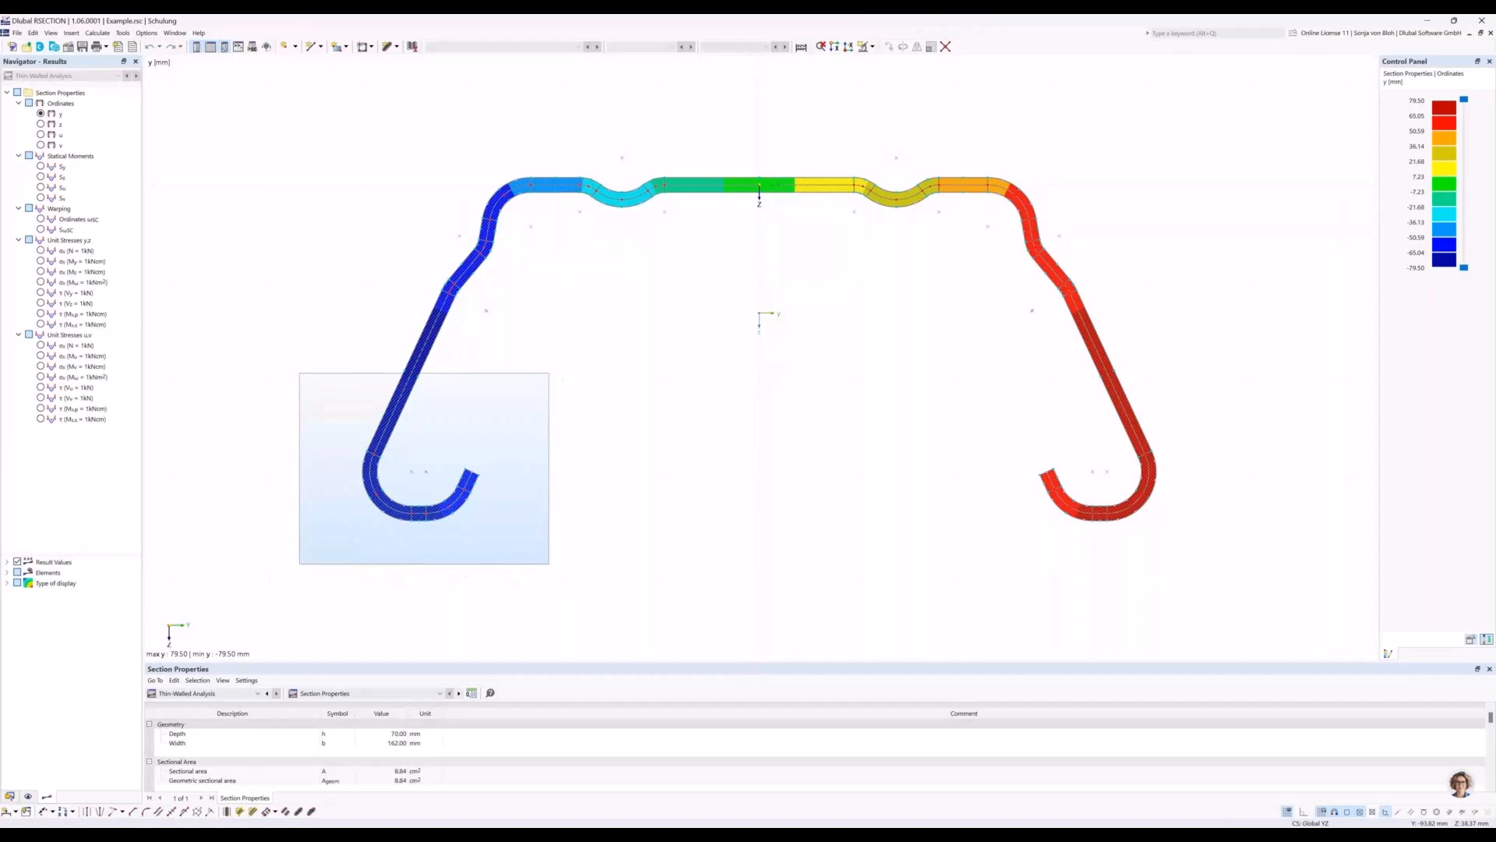
drag(300, 372, 299, 373)
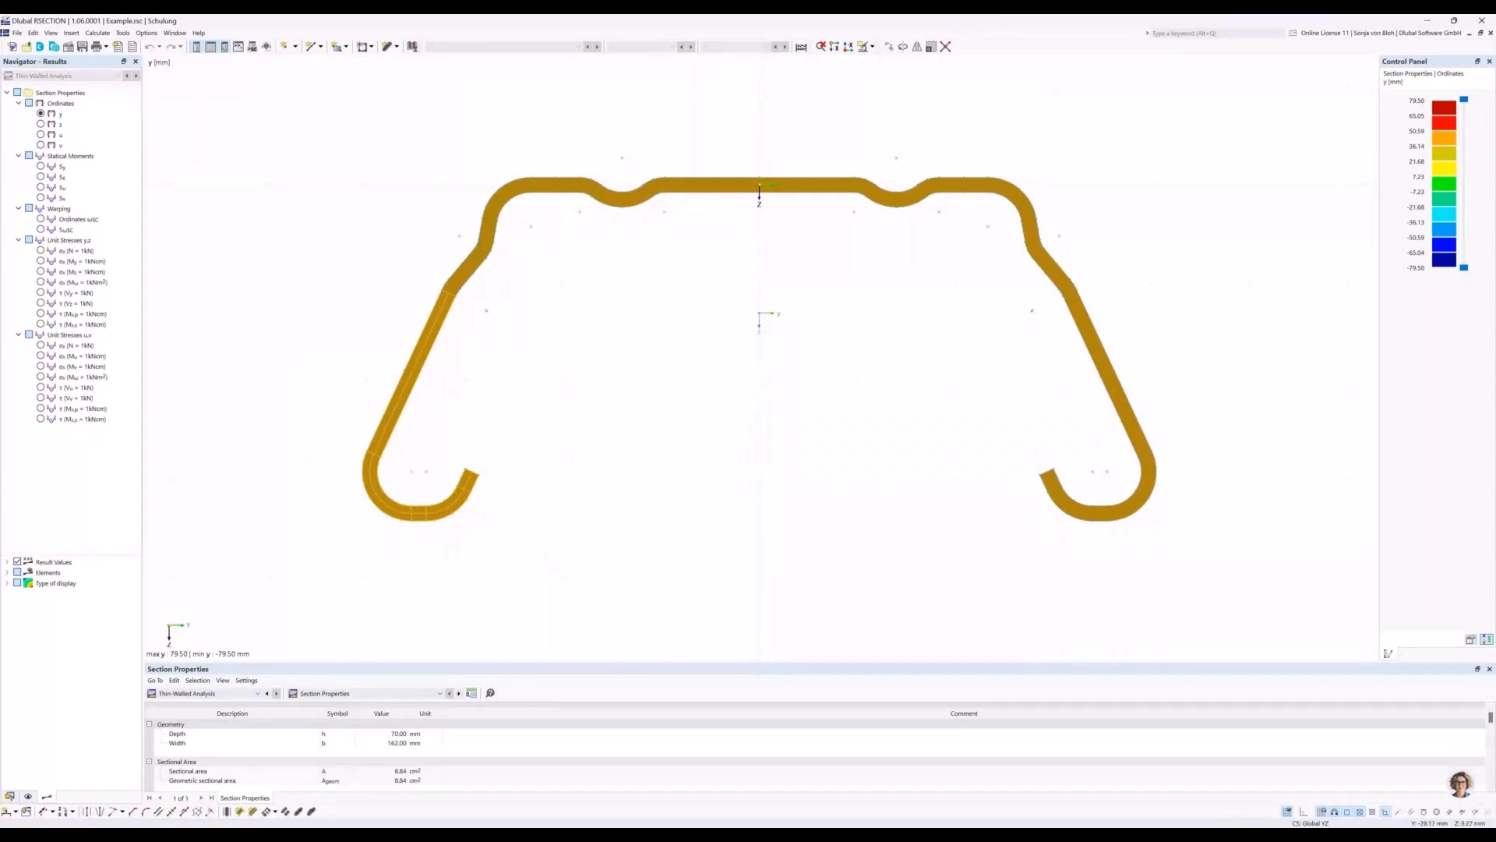
click(616, 230)
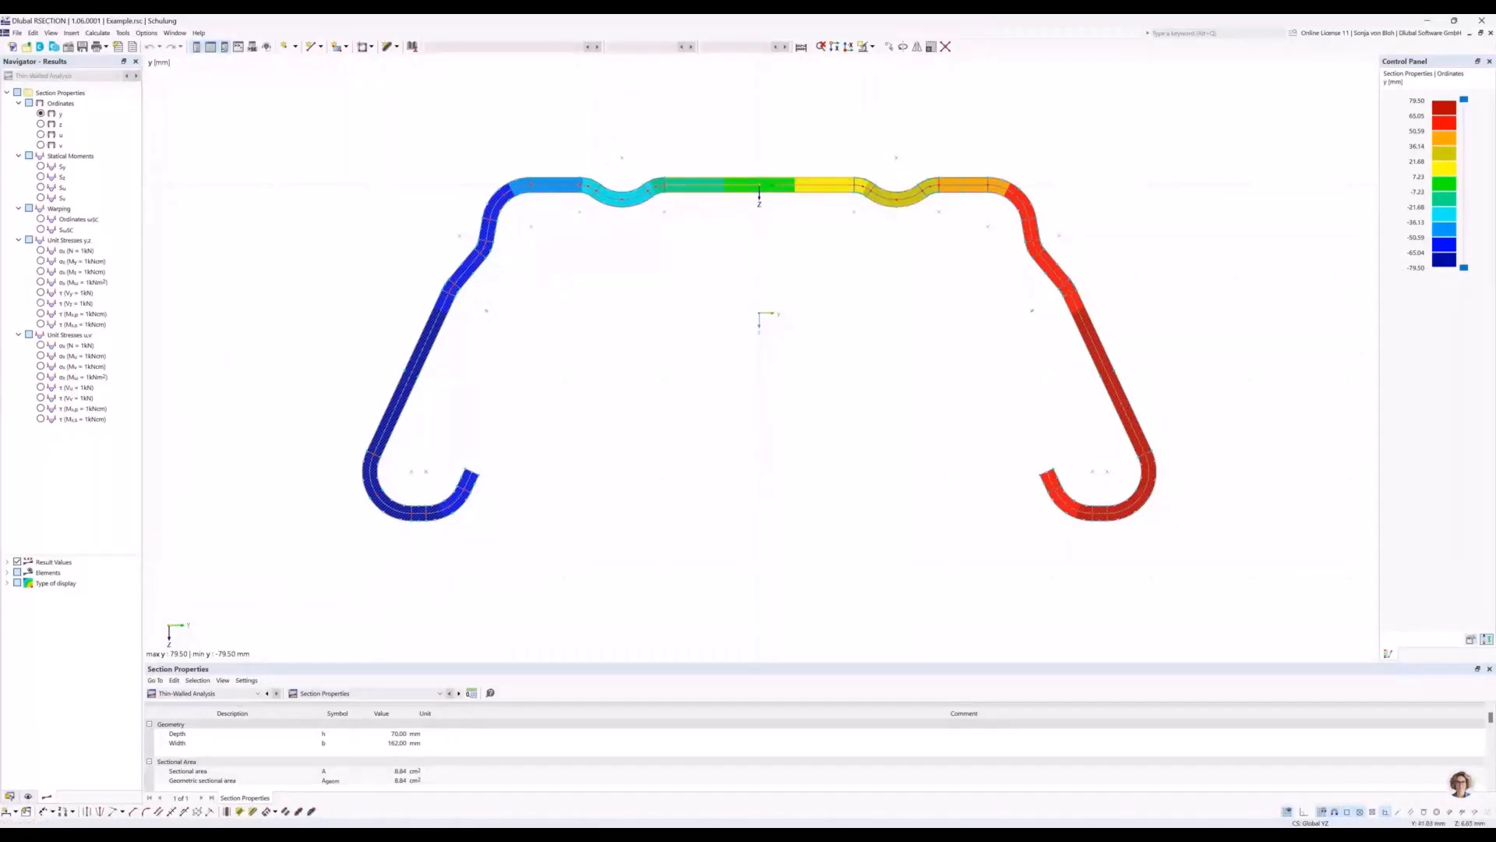
click(955, 190)
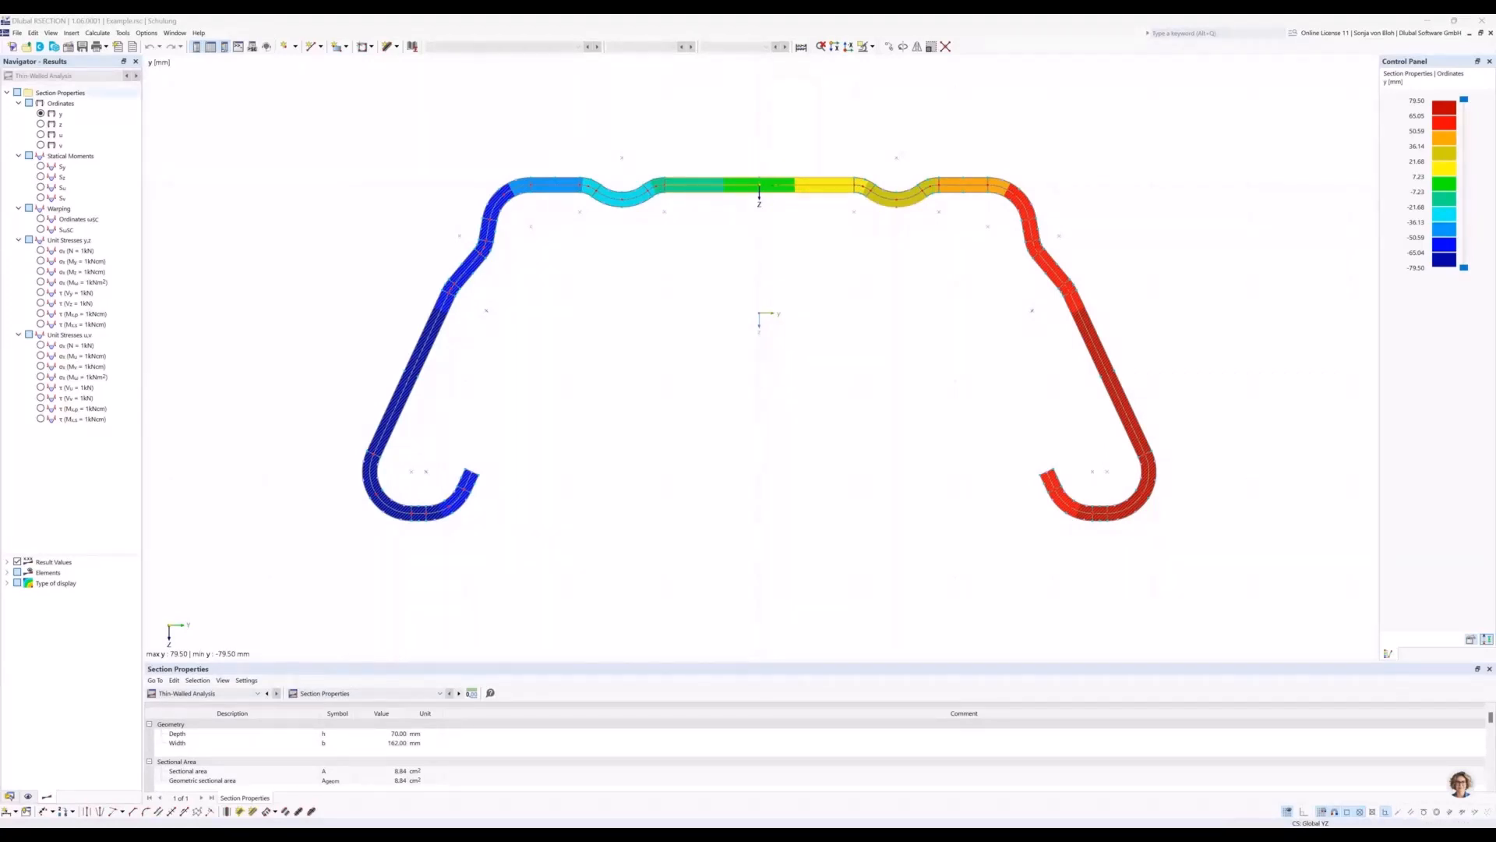
Start a new model named Example 1 with Thin-Walled Analysis and the effective section standard EN 1993-1-1 and EN 1993-1-5.
click(13, 46)
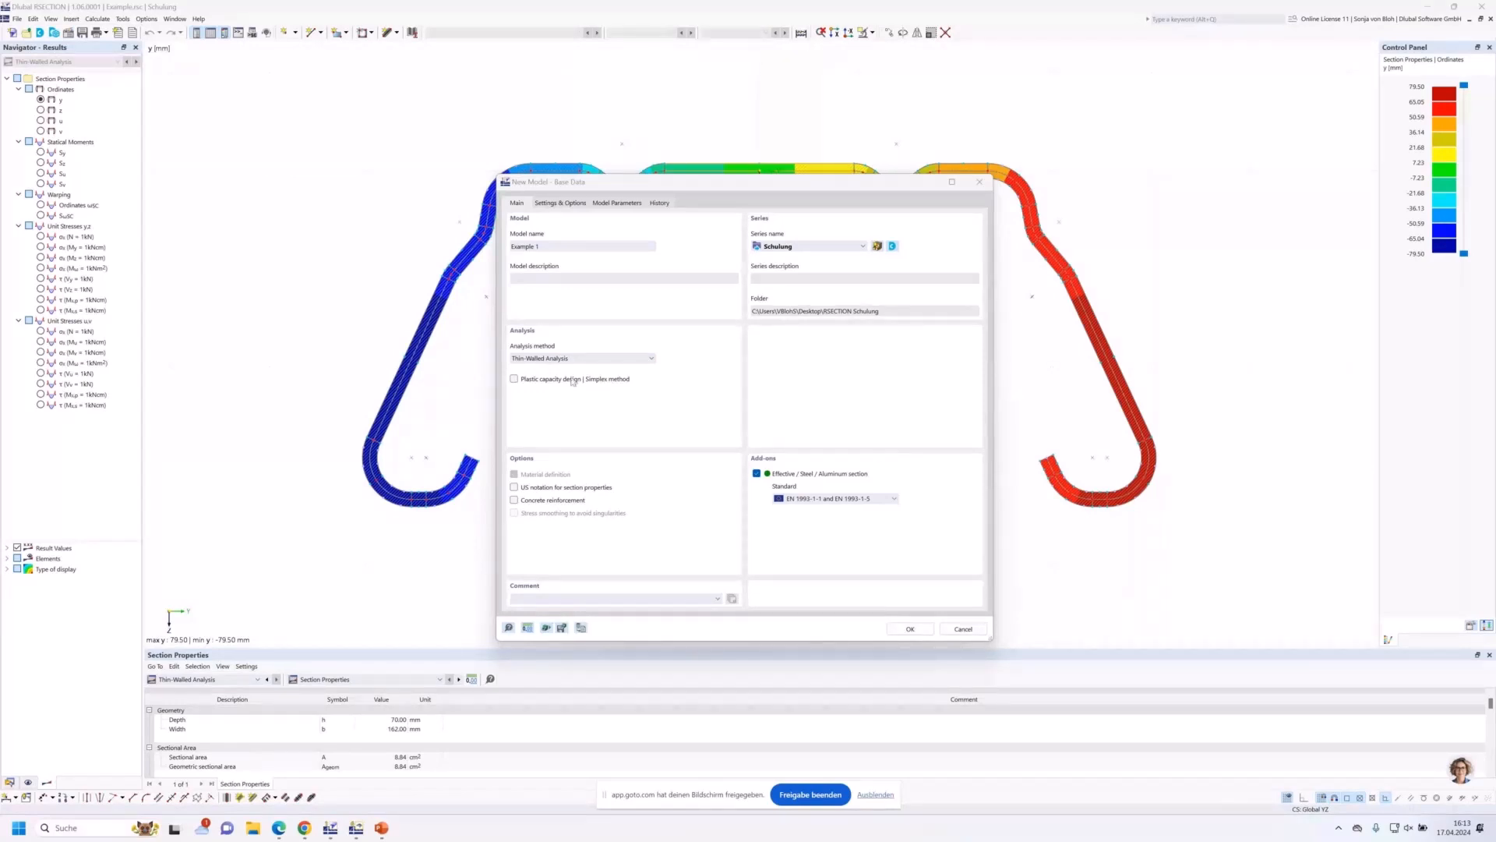
click(647, 359)
click(647, 361)
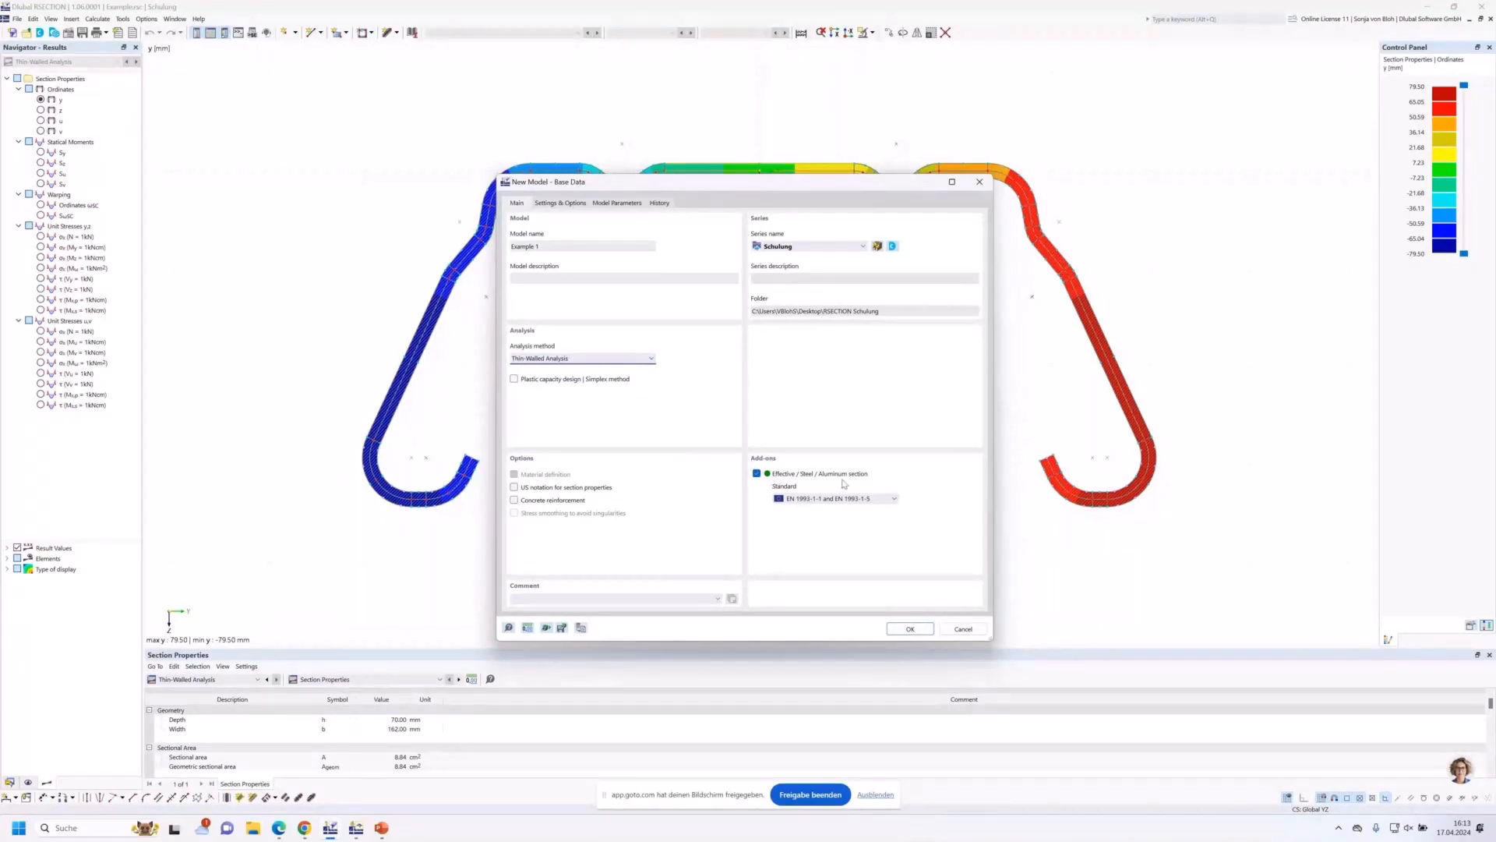
click(894, 499)
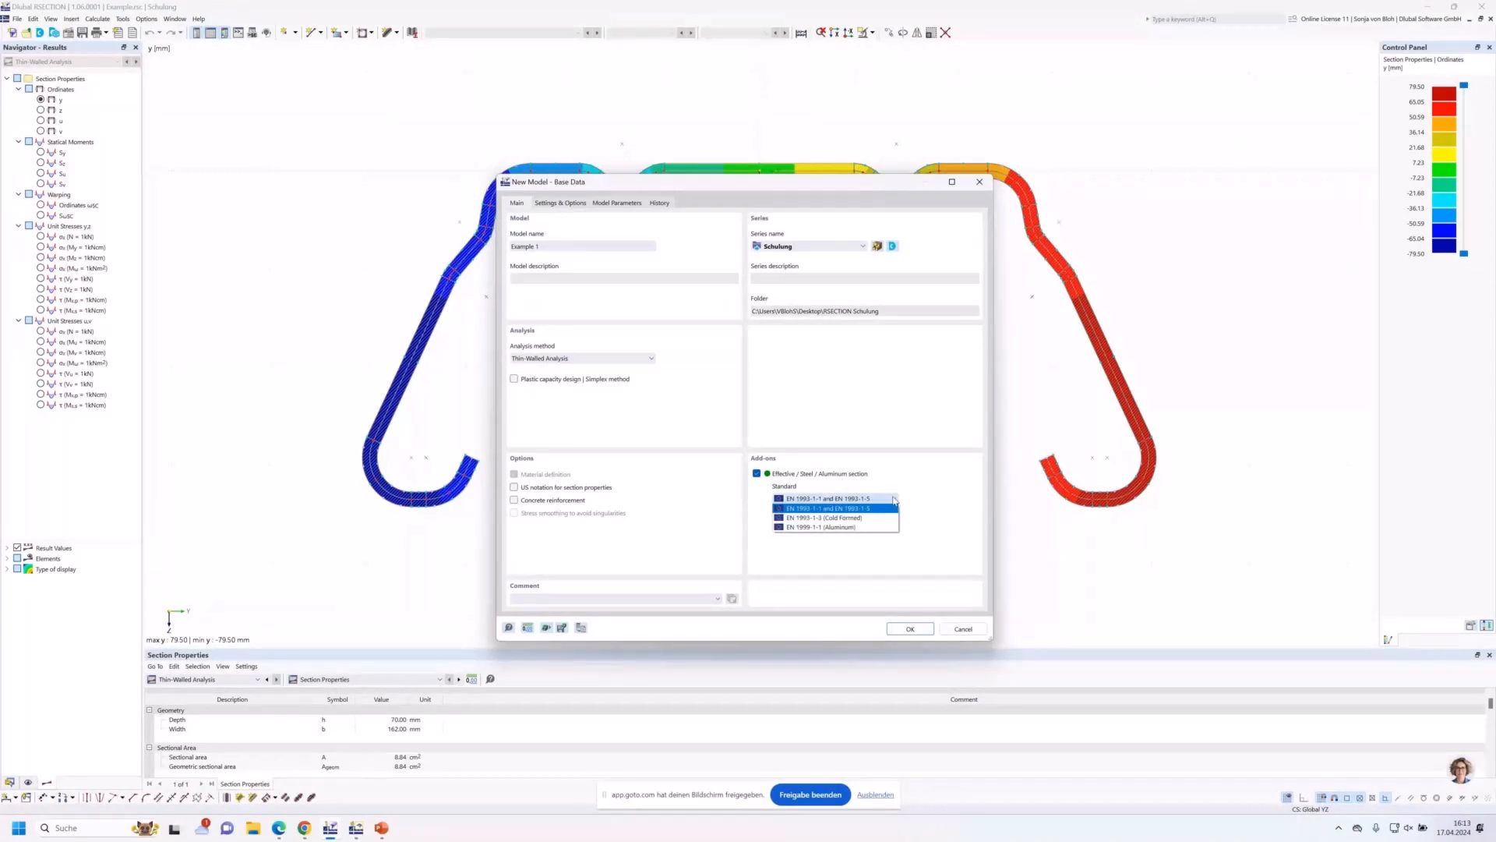
click(881, 509)
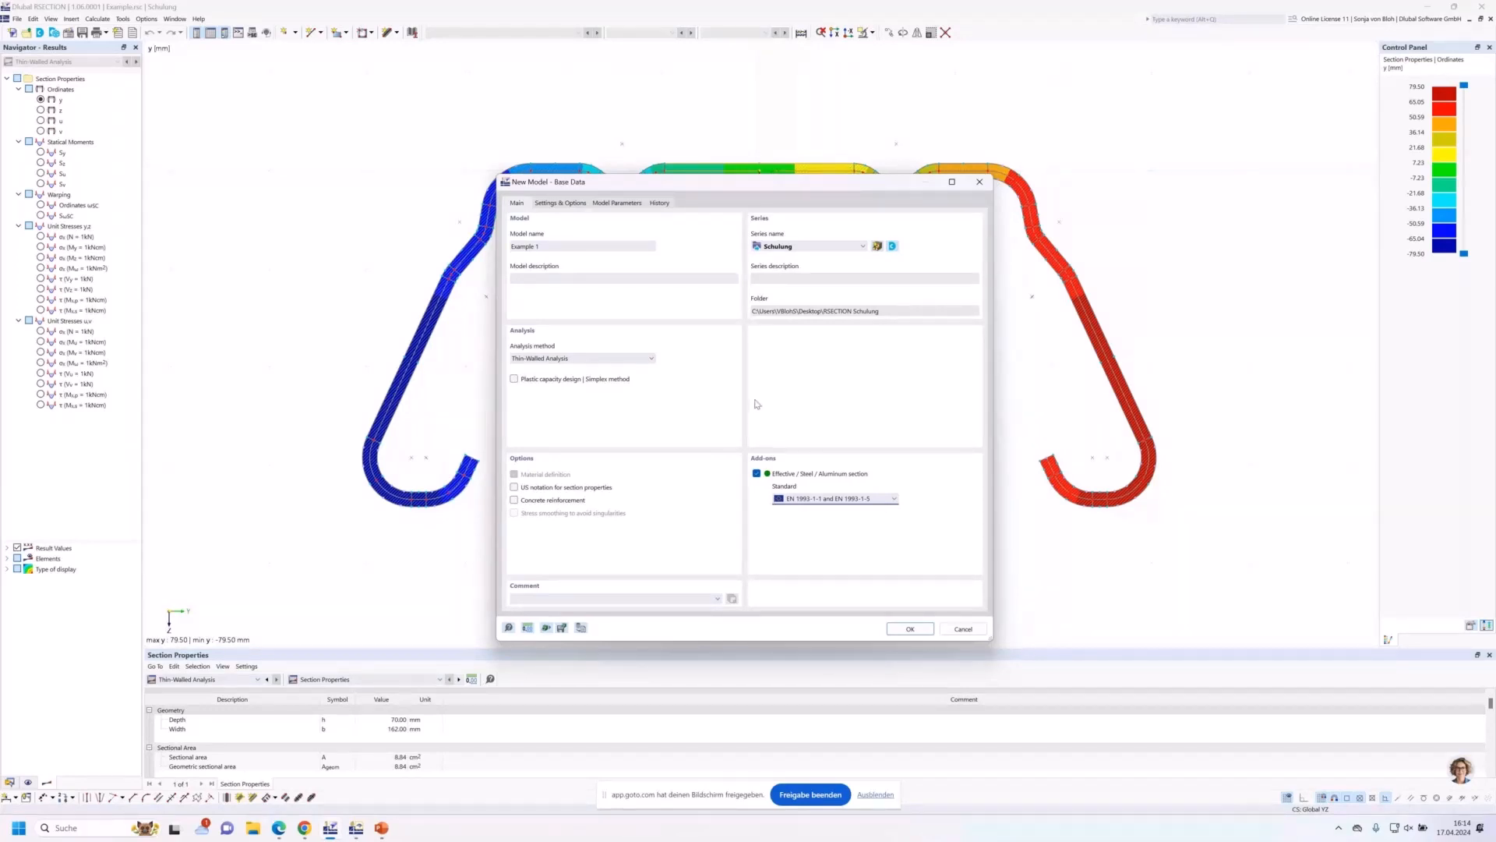
Review the manufacturing type and analysis settings without changing them, and create the Example 1 model.
click(567, 205)
click(652, 246)
click(653, 246)
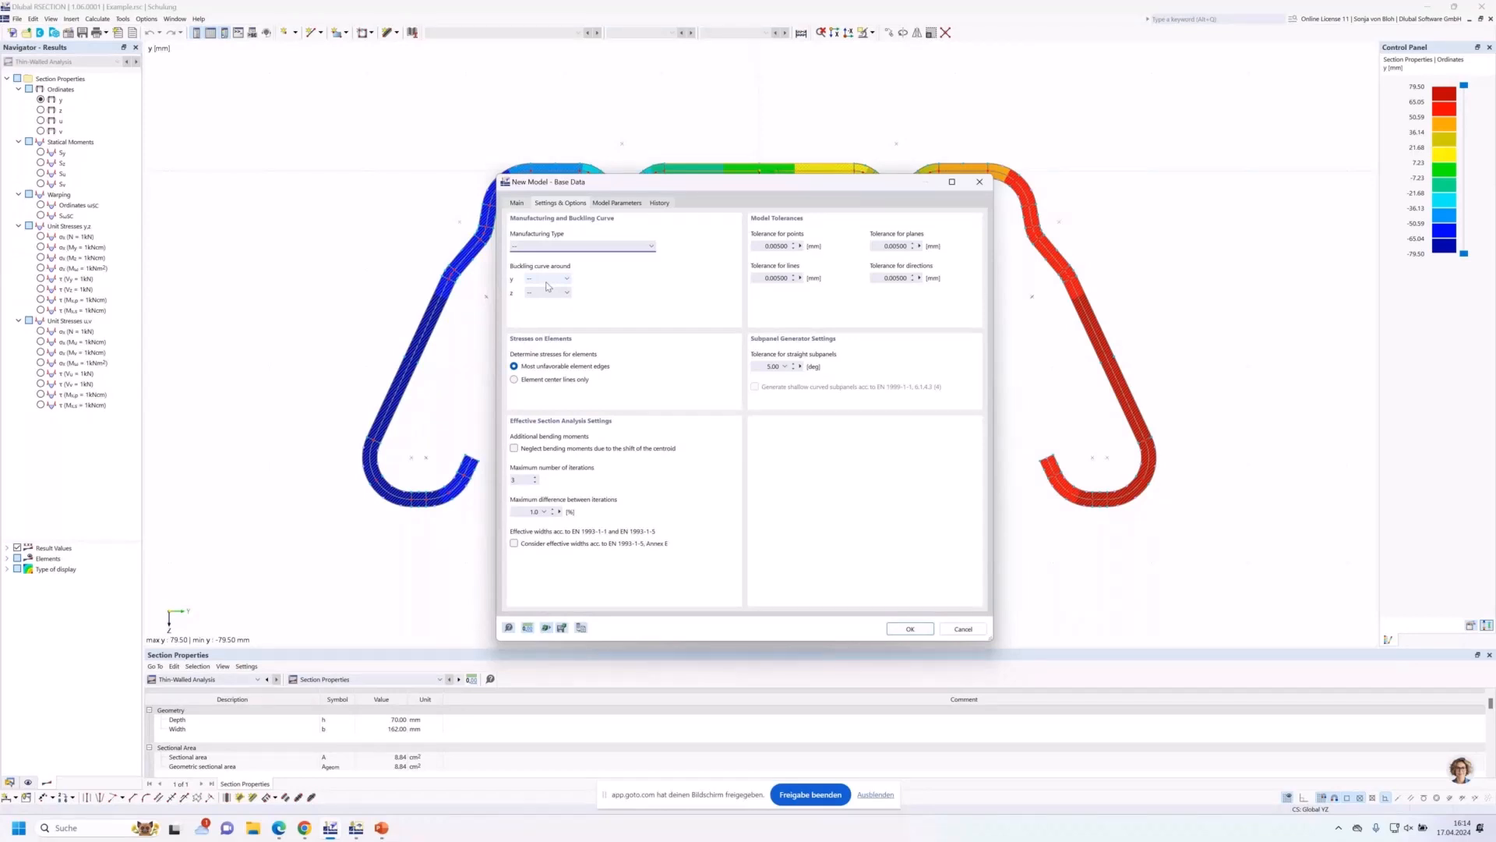
click(517, 204)
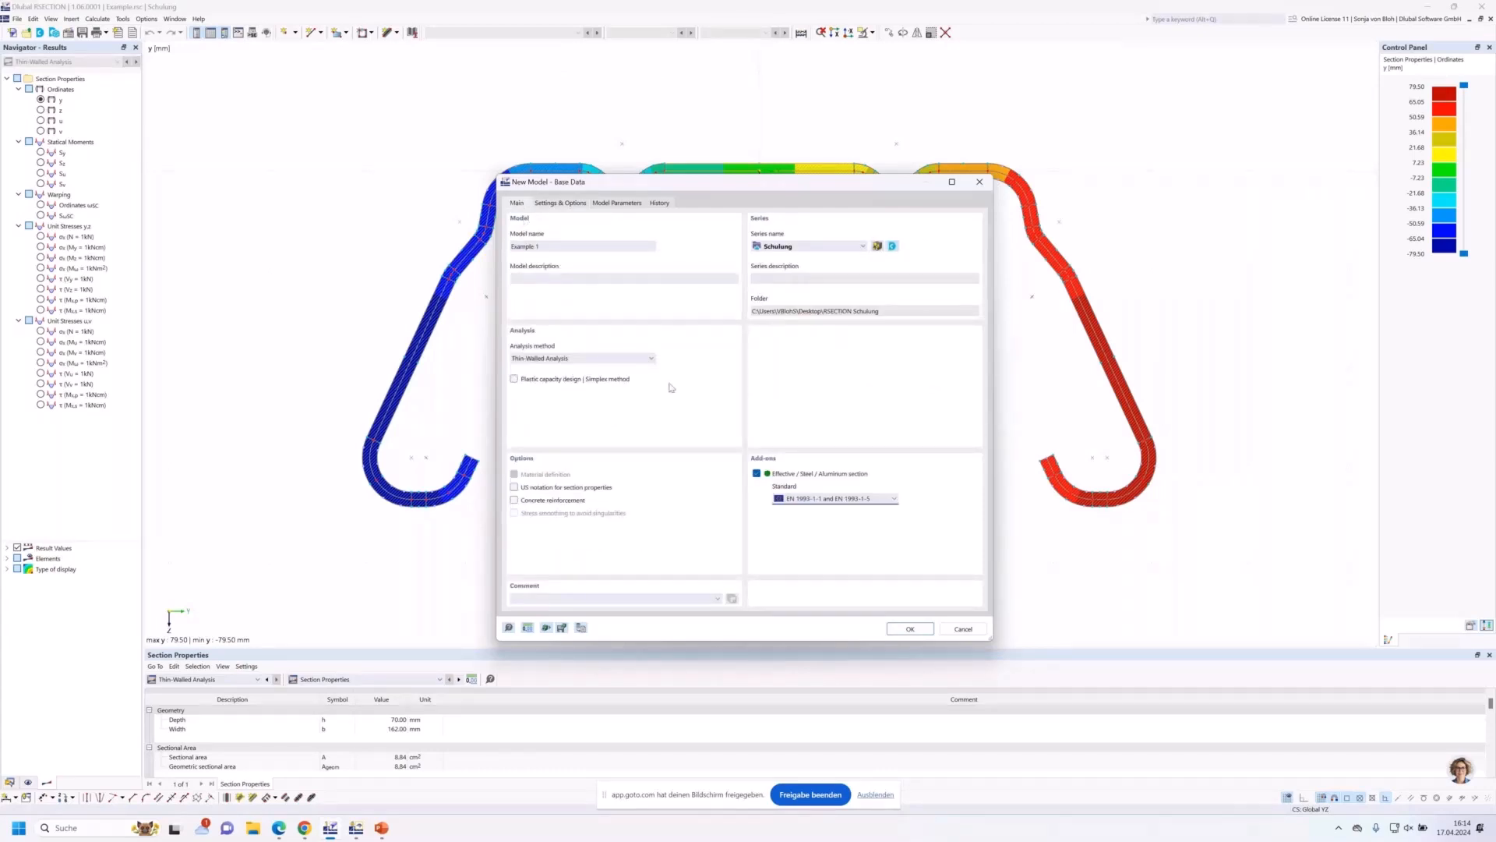
click(908, 629)
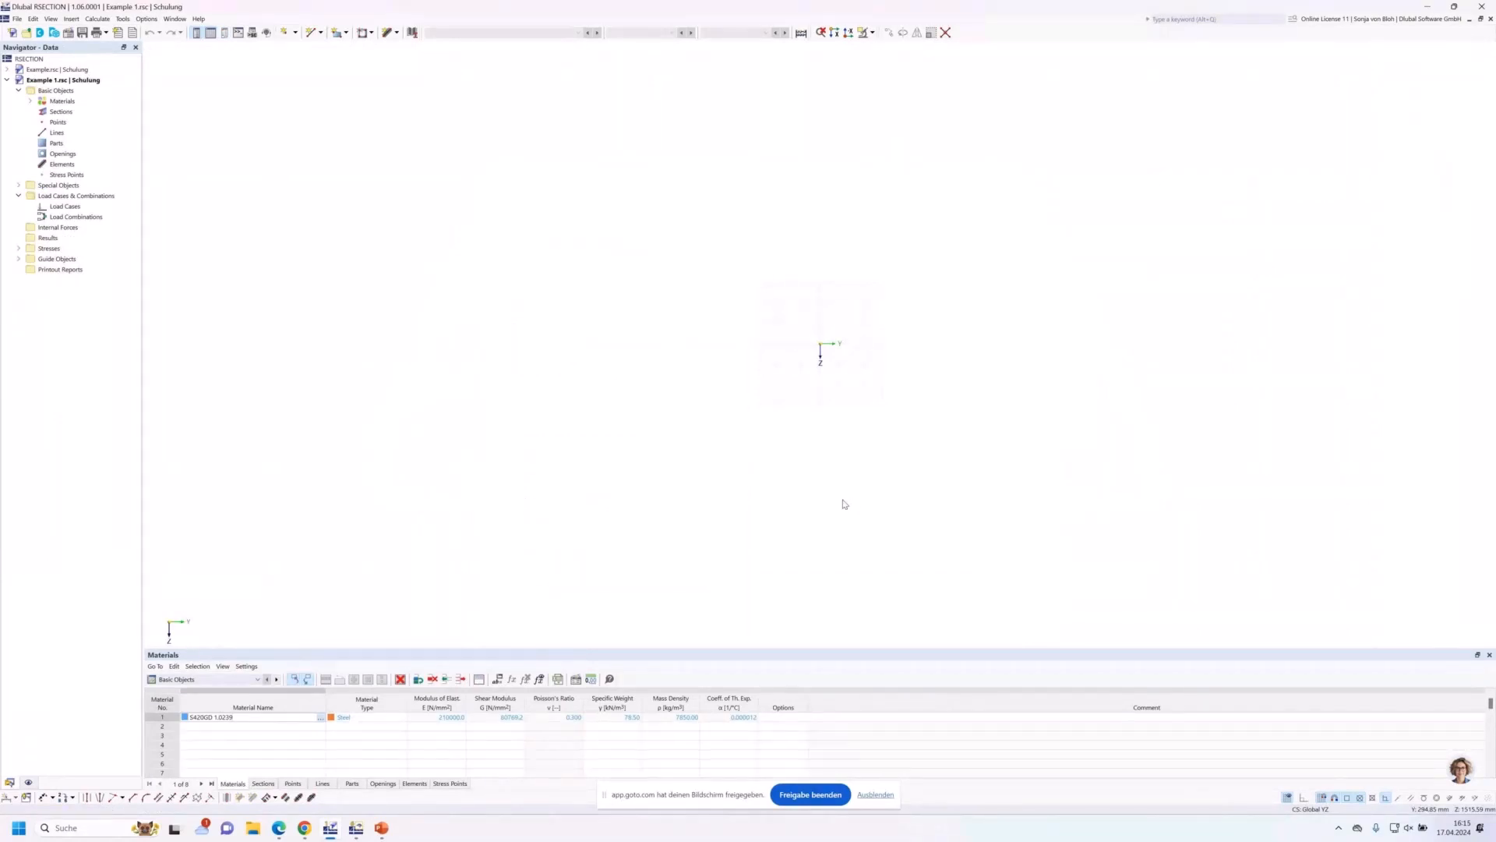
Open Example 1's existing material for editing, look up S235 by name and choose S235W | BS EN 1993-1-1:2005.
click(30, 102)
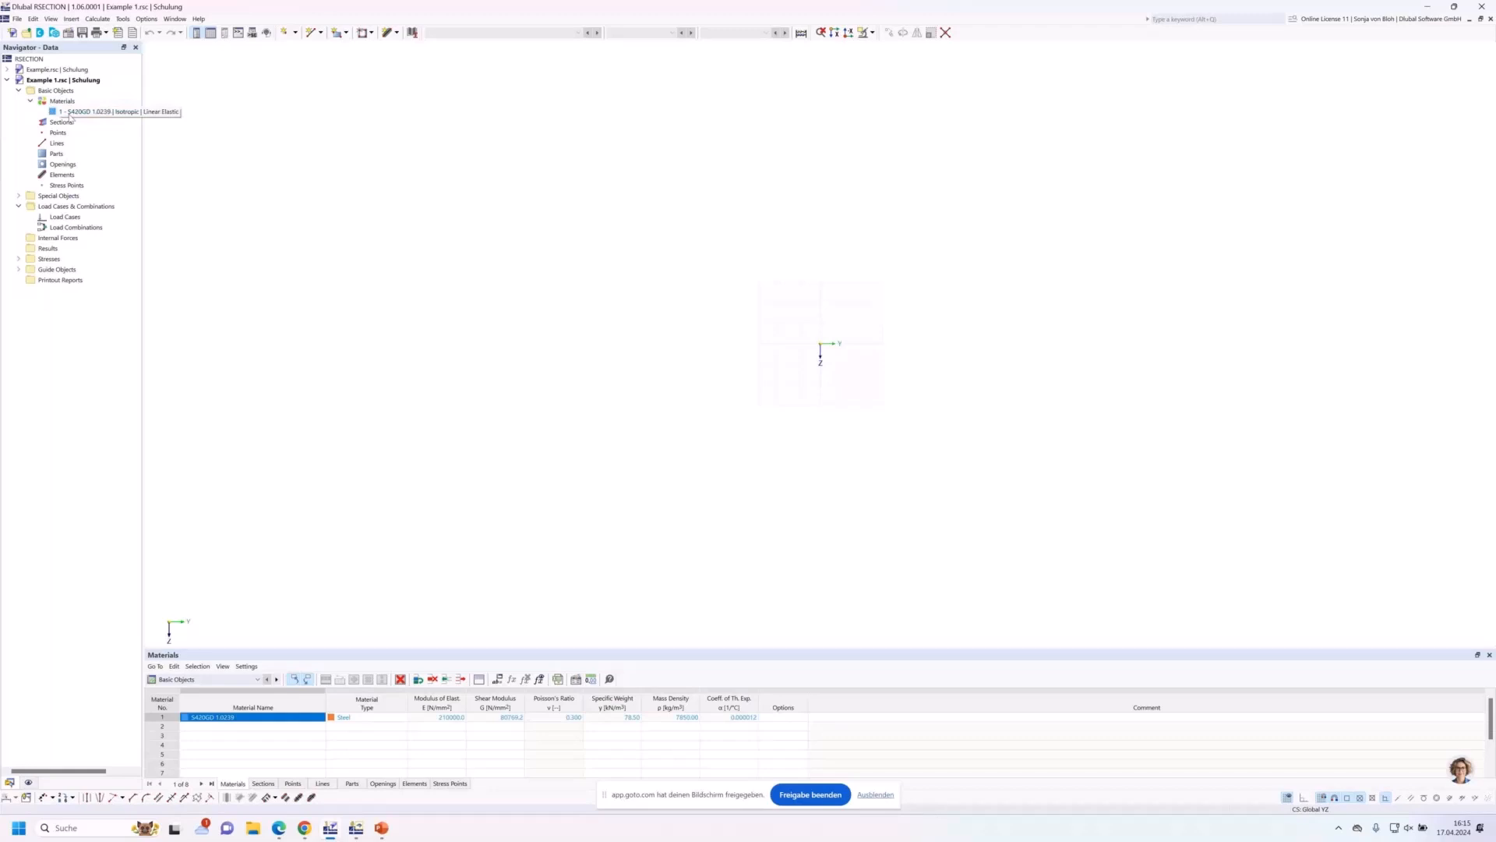
double_click(71, 112)
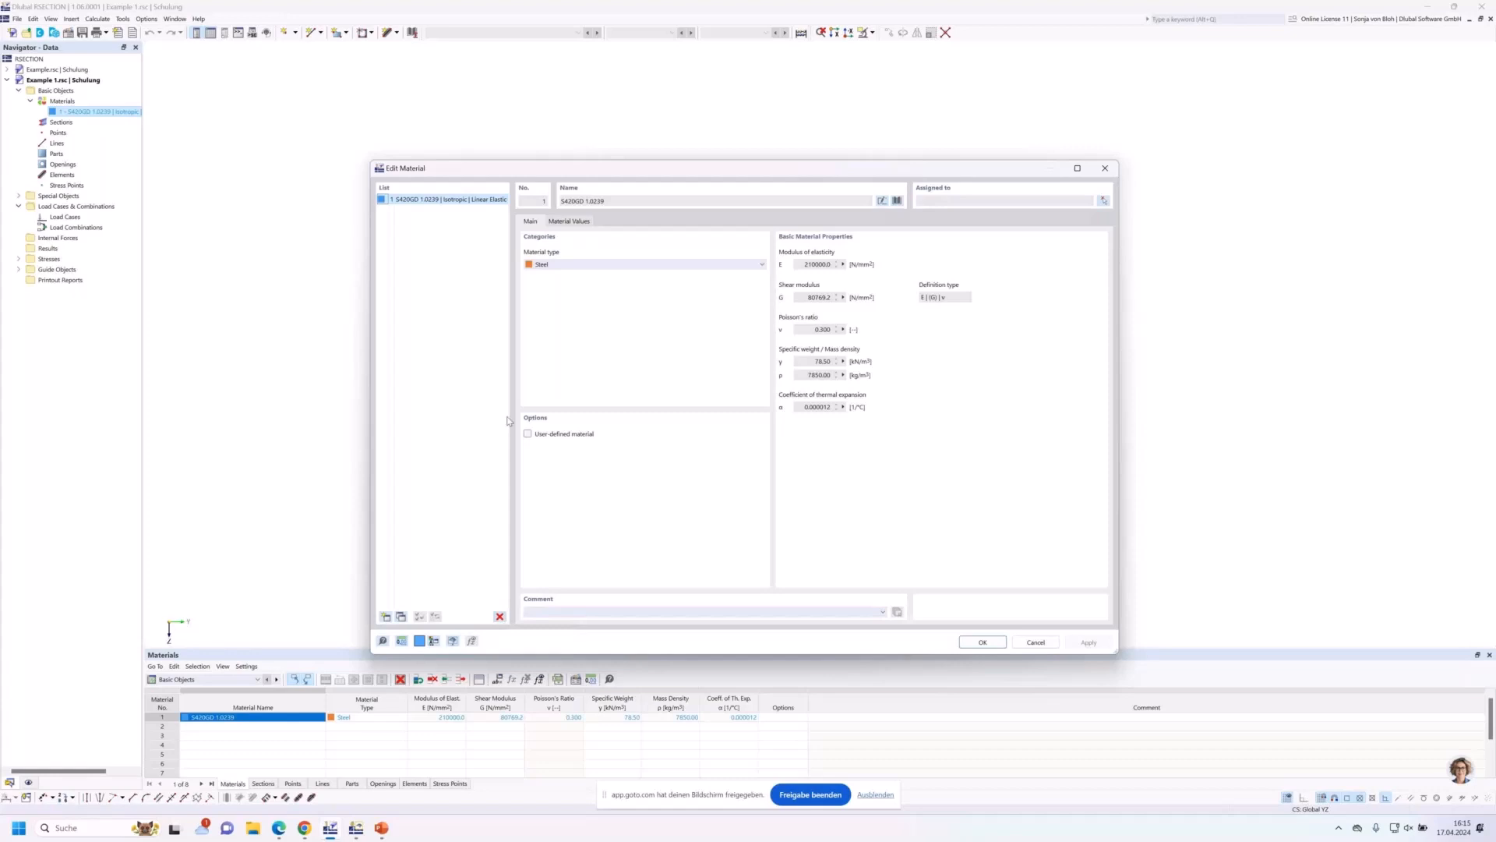
click(883, 201)
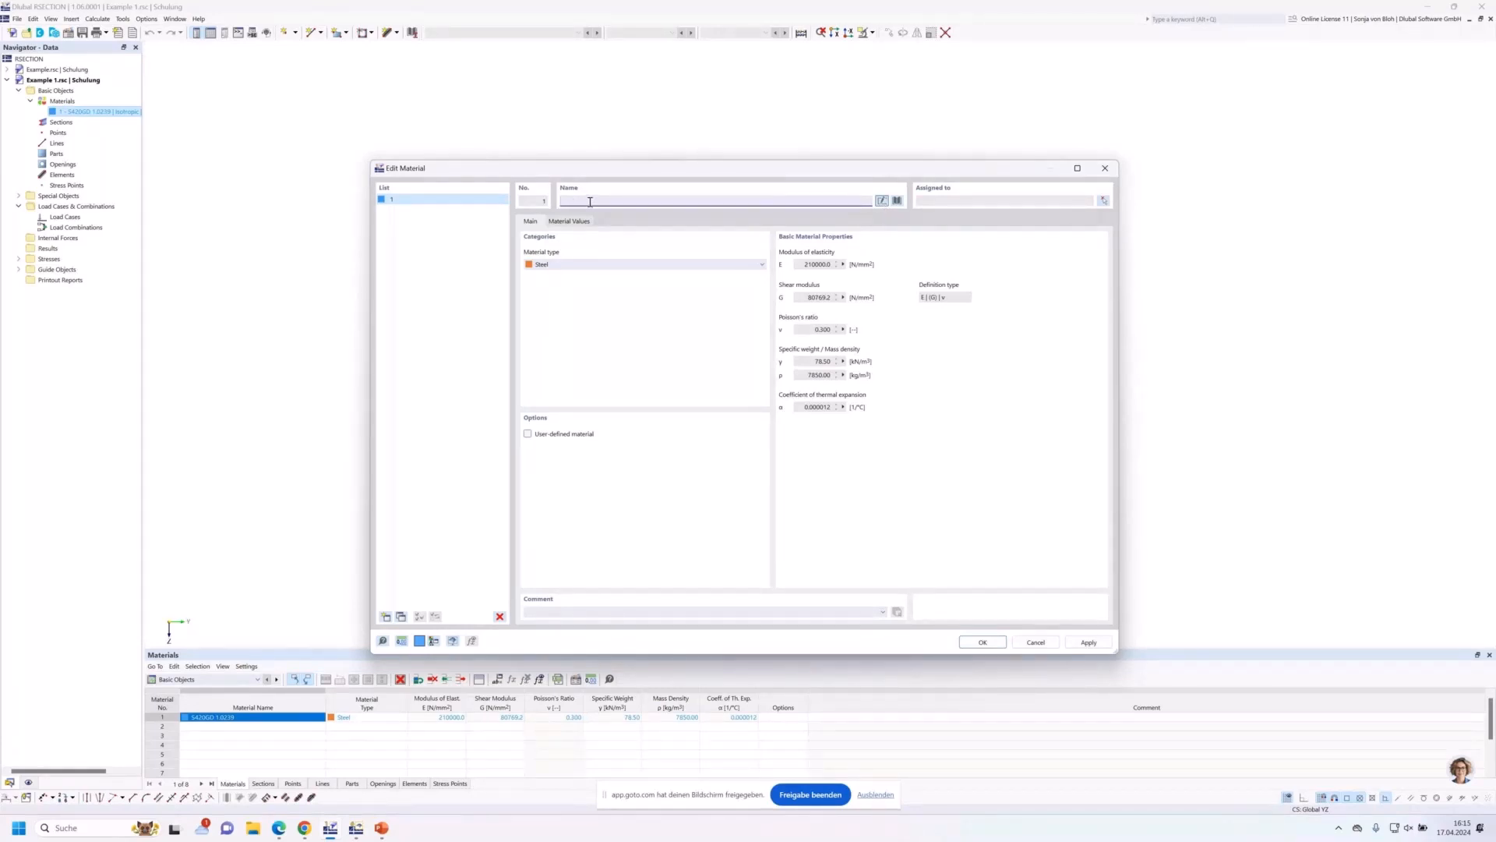
text(S235)
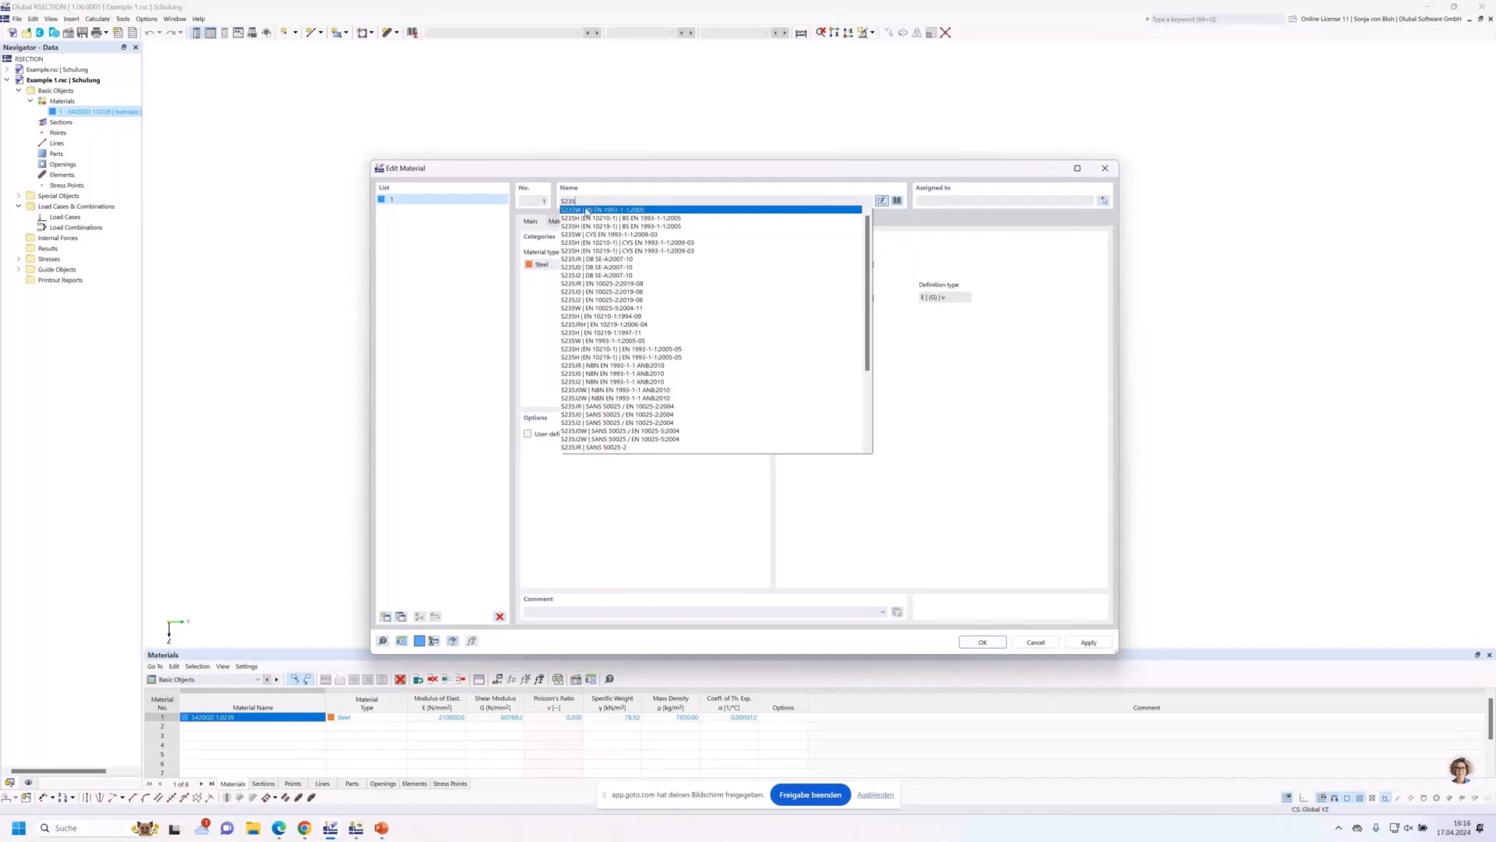
click(587, 210)
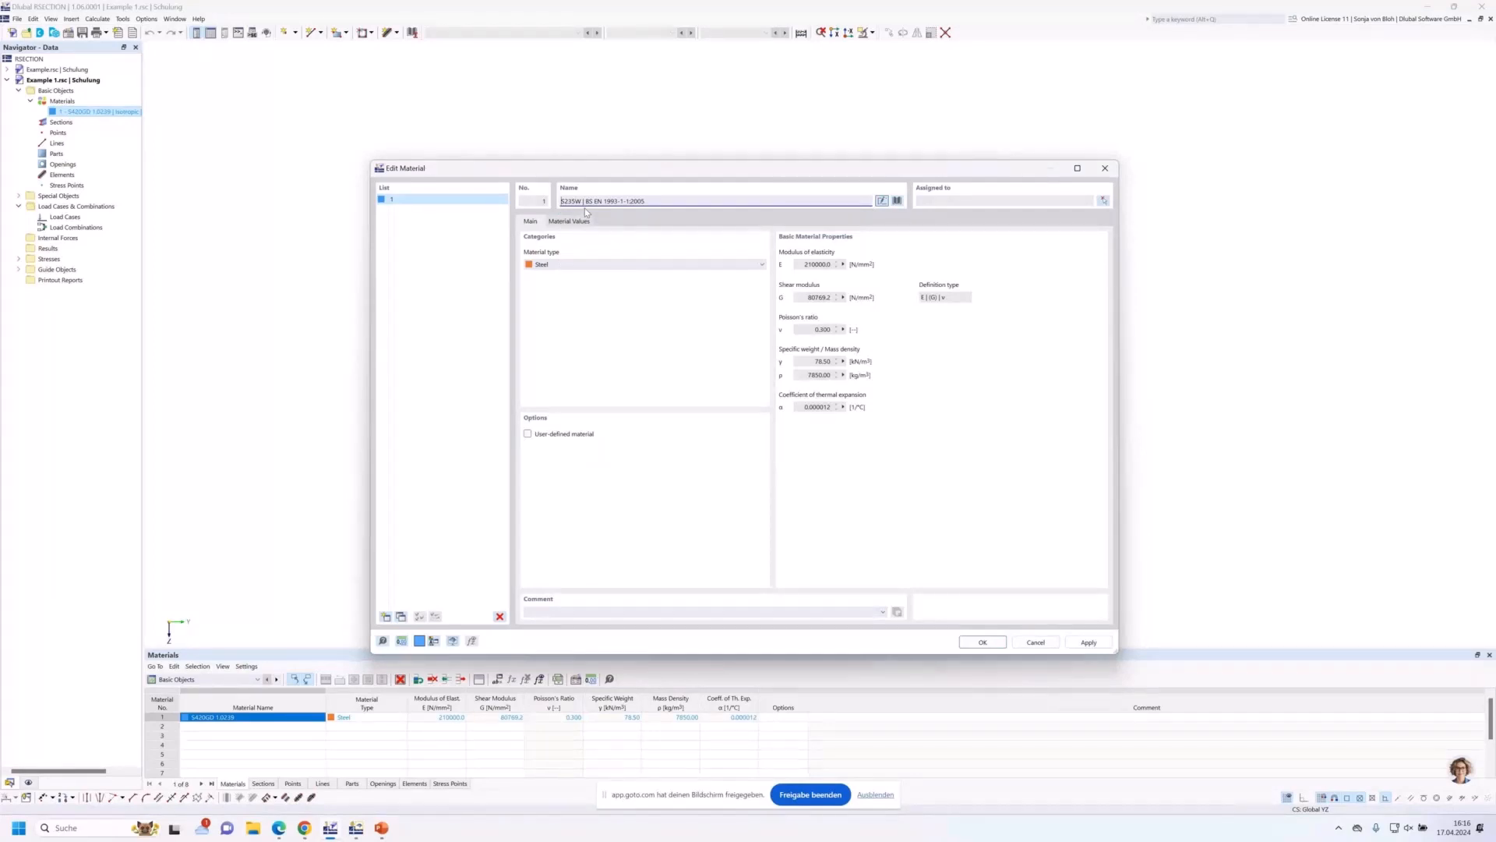
Search the material library for S 235 and assign S235 from the European Union Steel S series, standard EN 1993-1-1:2005-05.
click(897, 202)
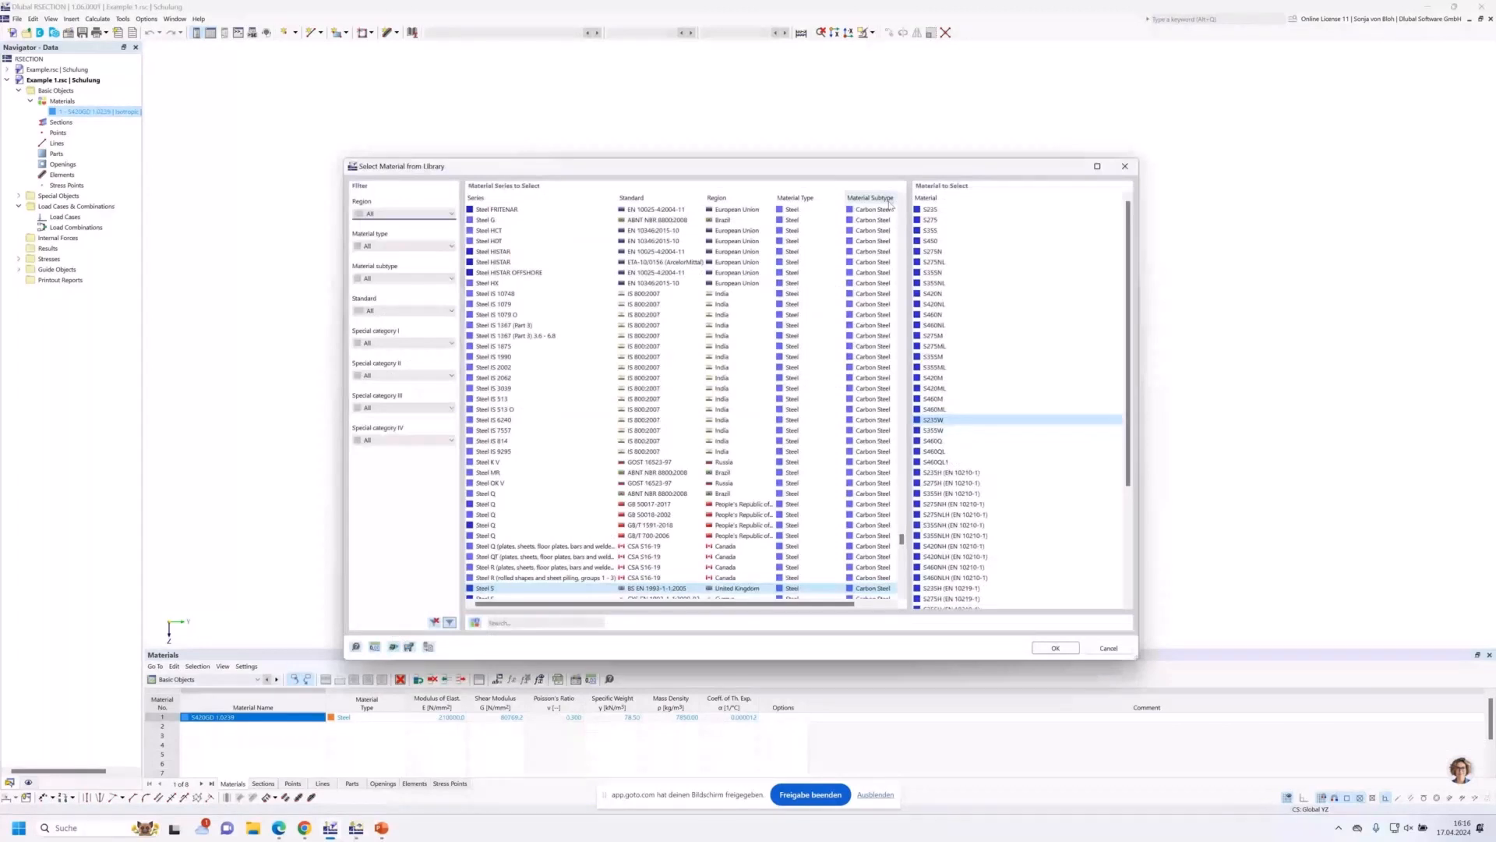
click(436, 248)
click(398, 311)
click(397, 311)
click(510, 624)
text(S 235)
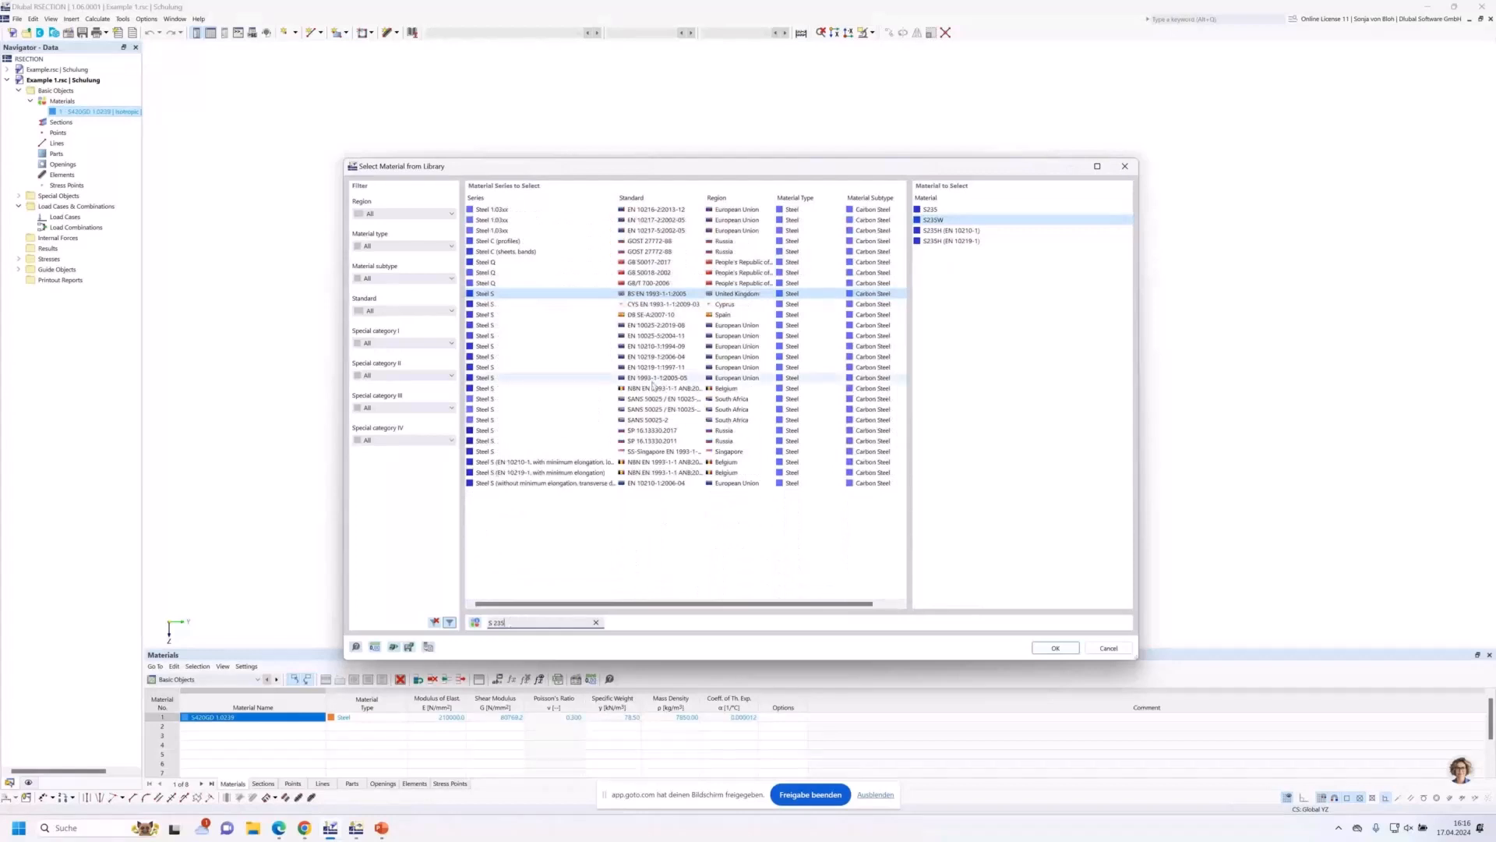
click(653, 380)
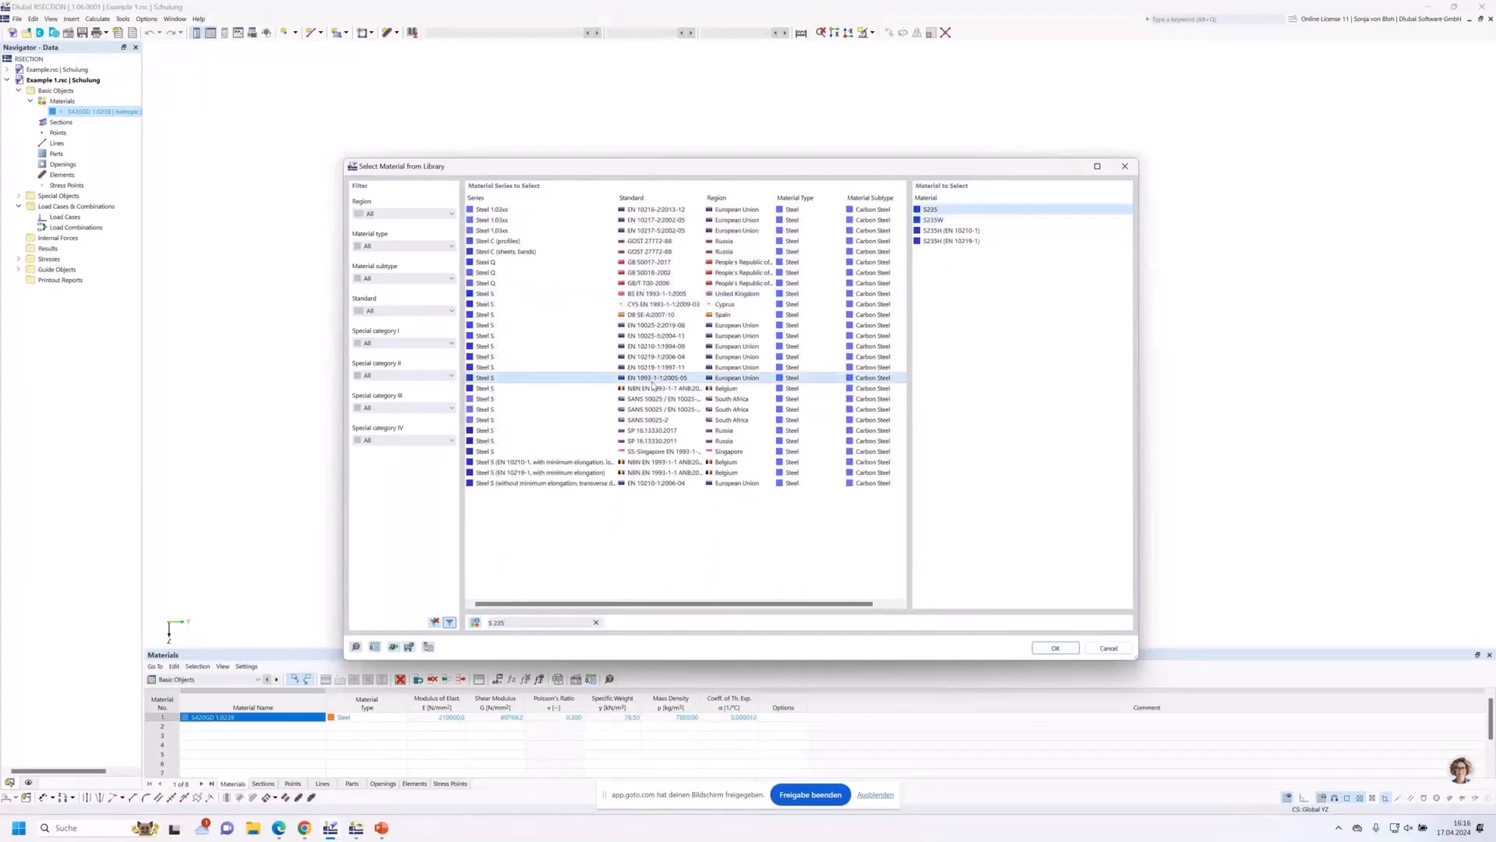
double_click(933, 210)
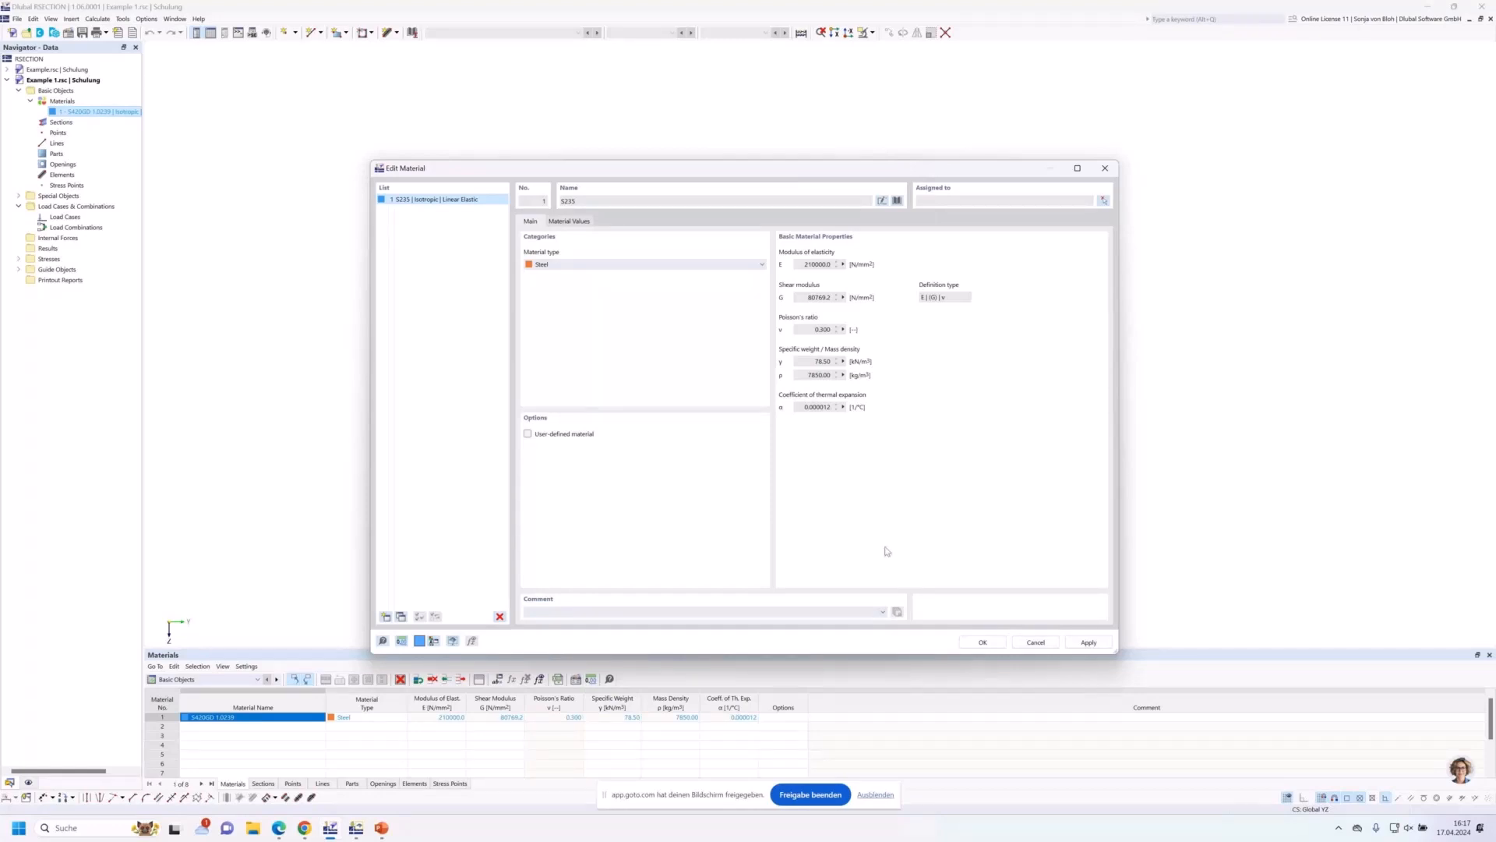
Check S235's material values with the user-defined option temporarily enabled, and accept the material with that option disabled.
click(528, 433)
click(576, 222)
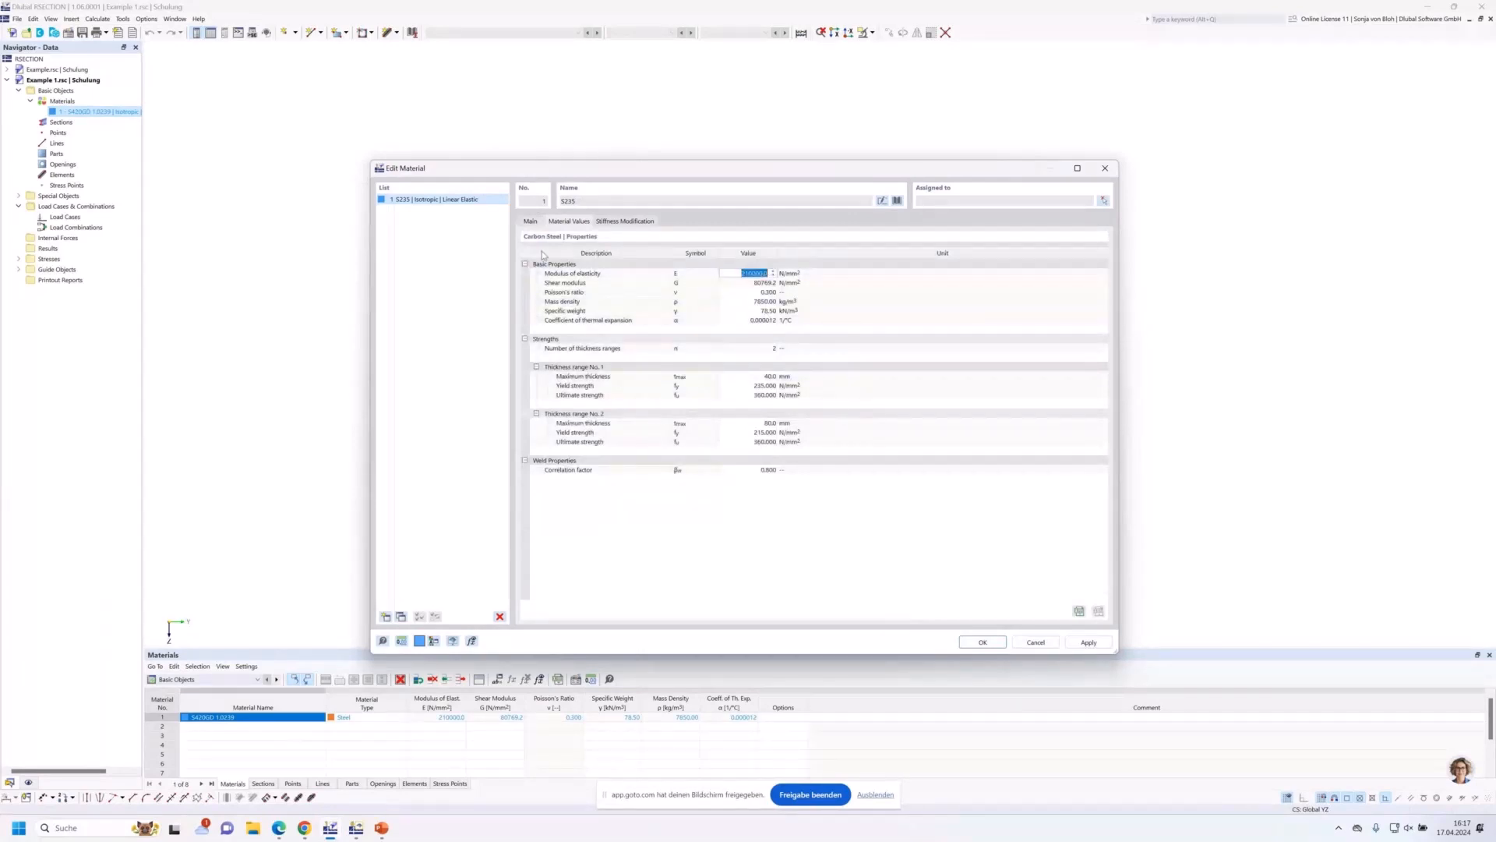
click(530, 221)
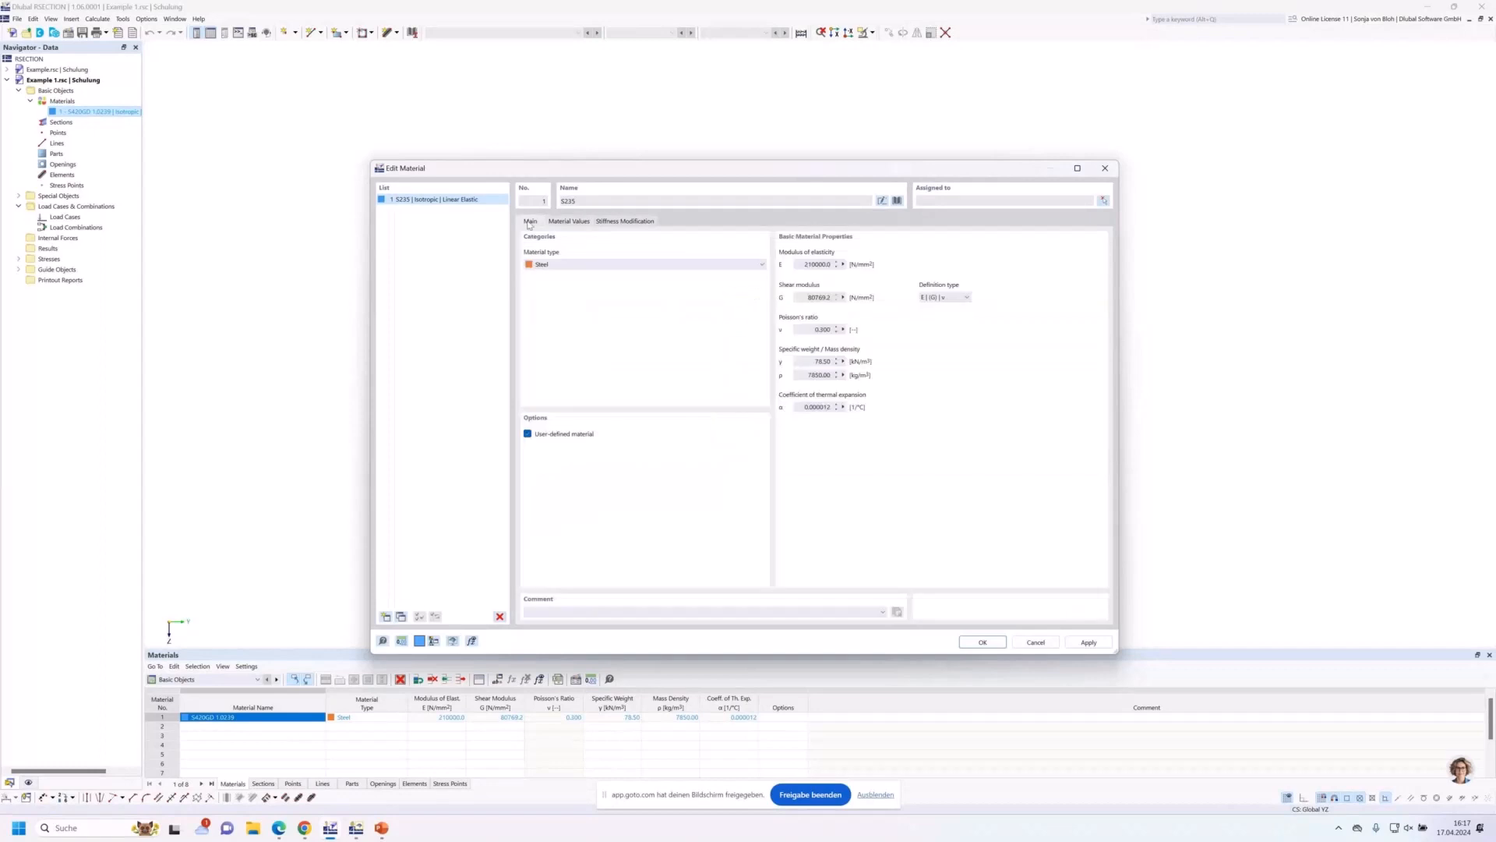
click(528, 434)
click(980, 642)
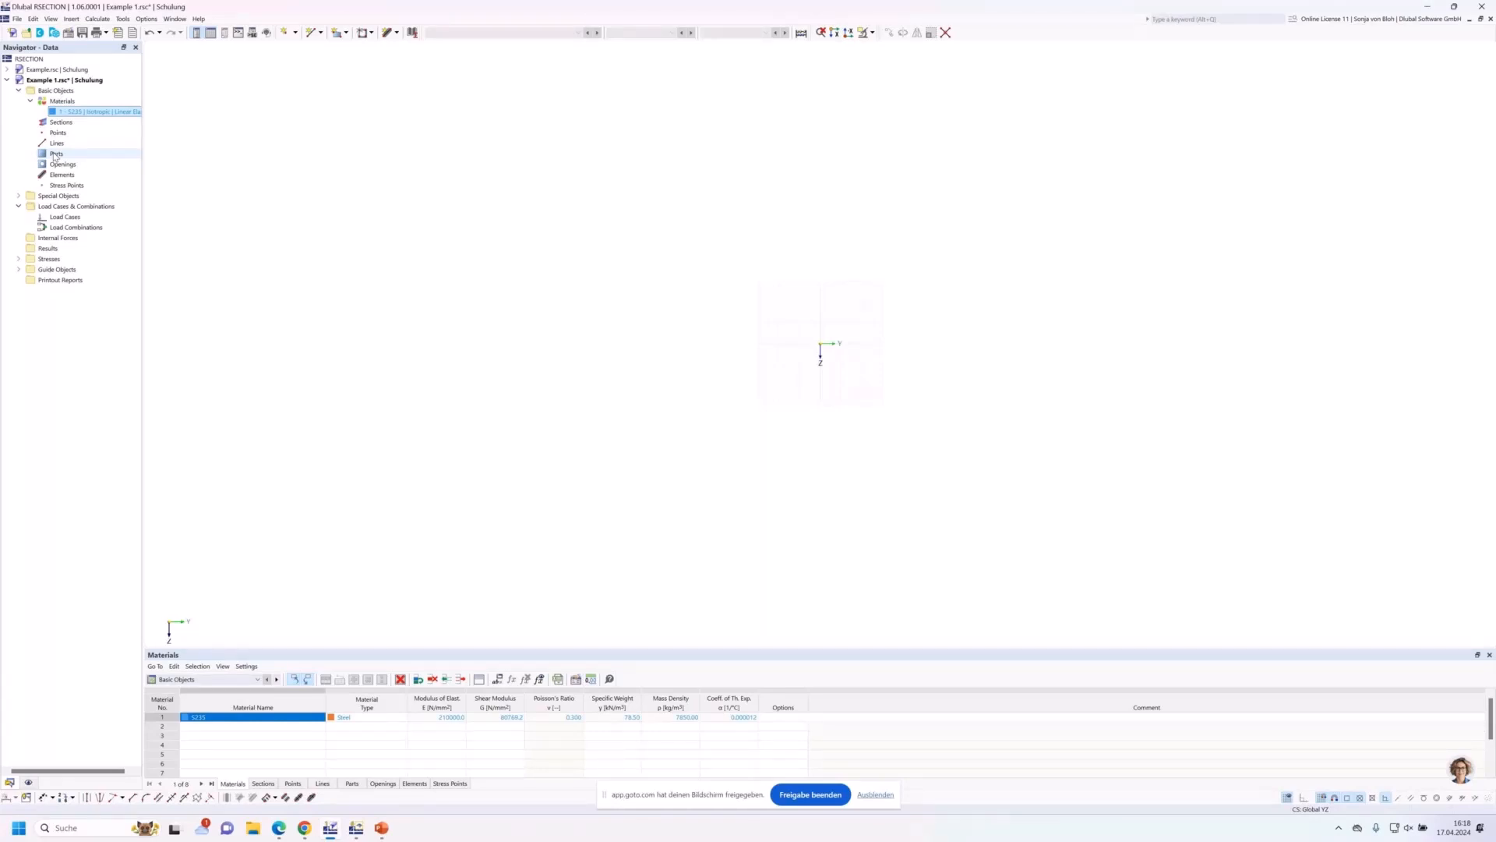
click(396, 33)
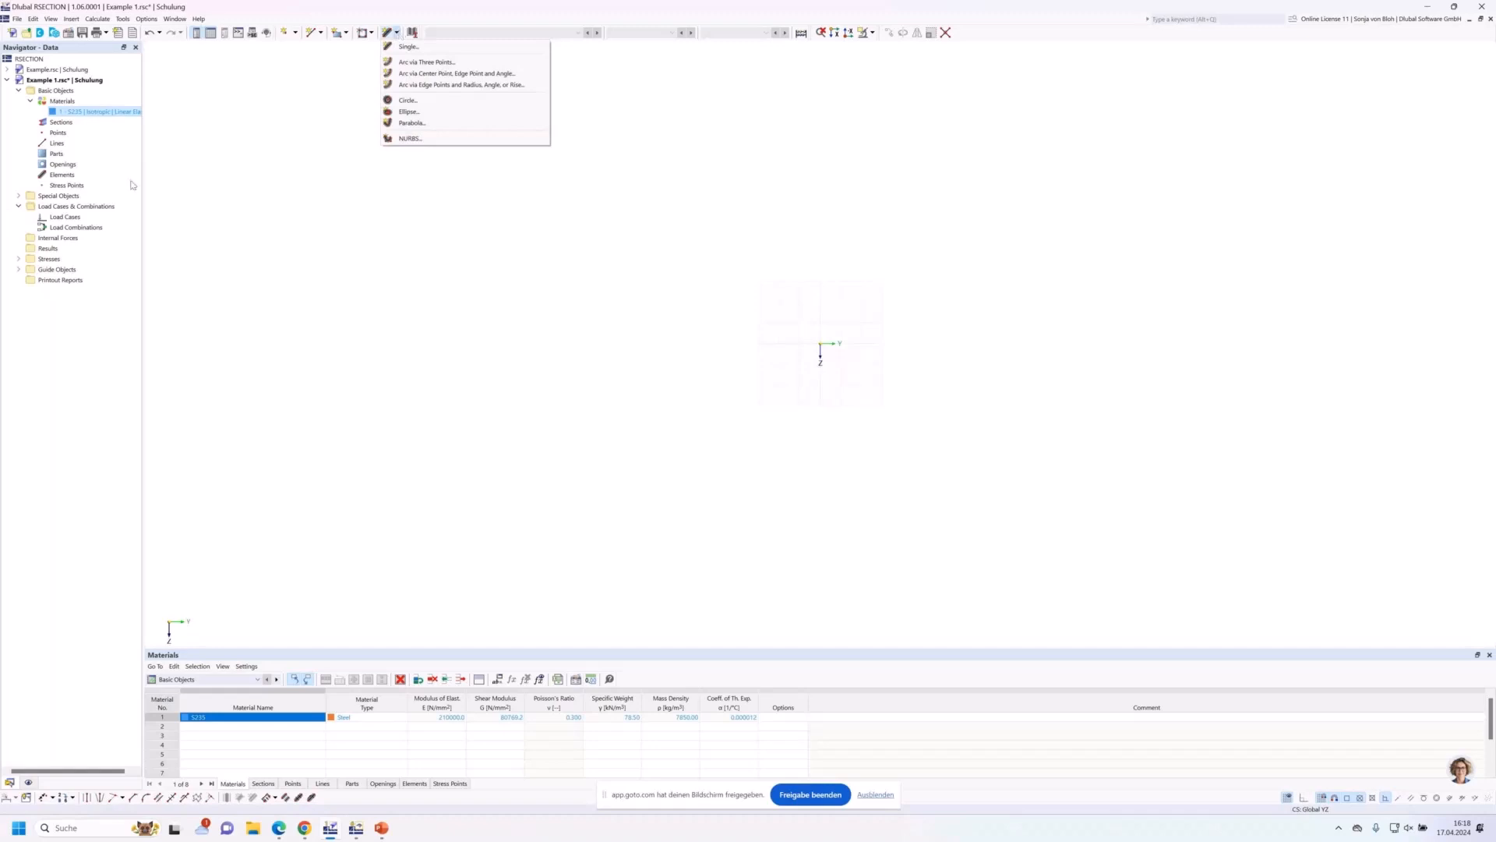
click(69, 179)
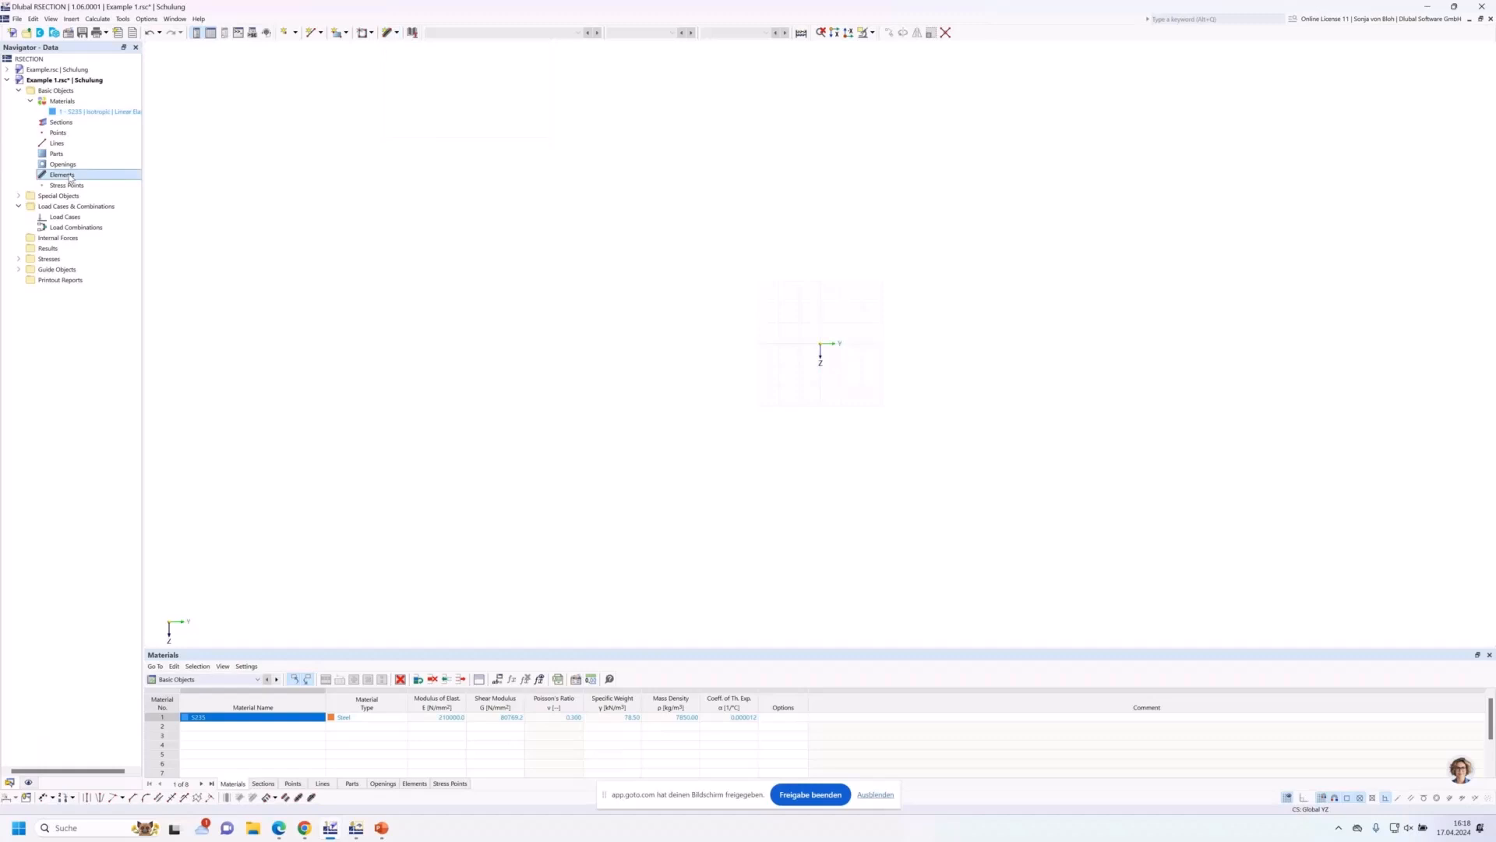
right_click(69, 179)
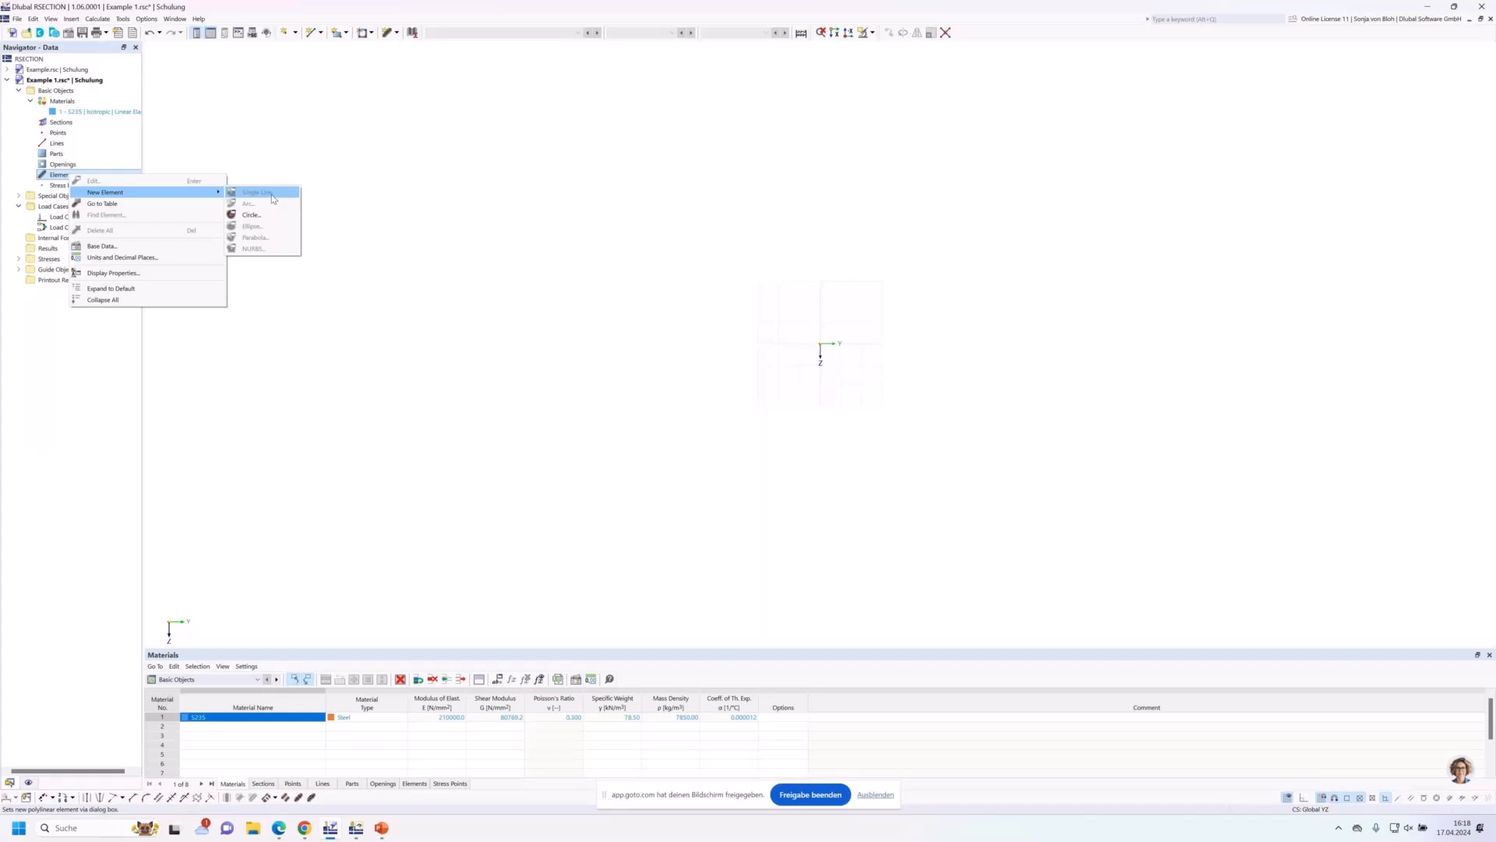
click(265, 192)
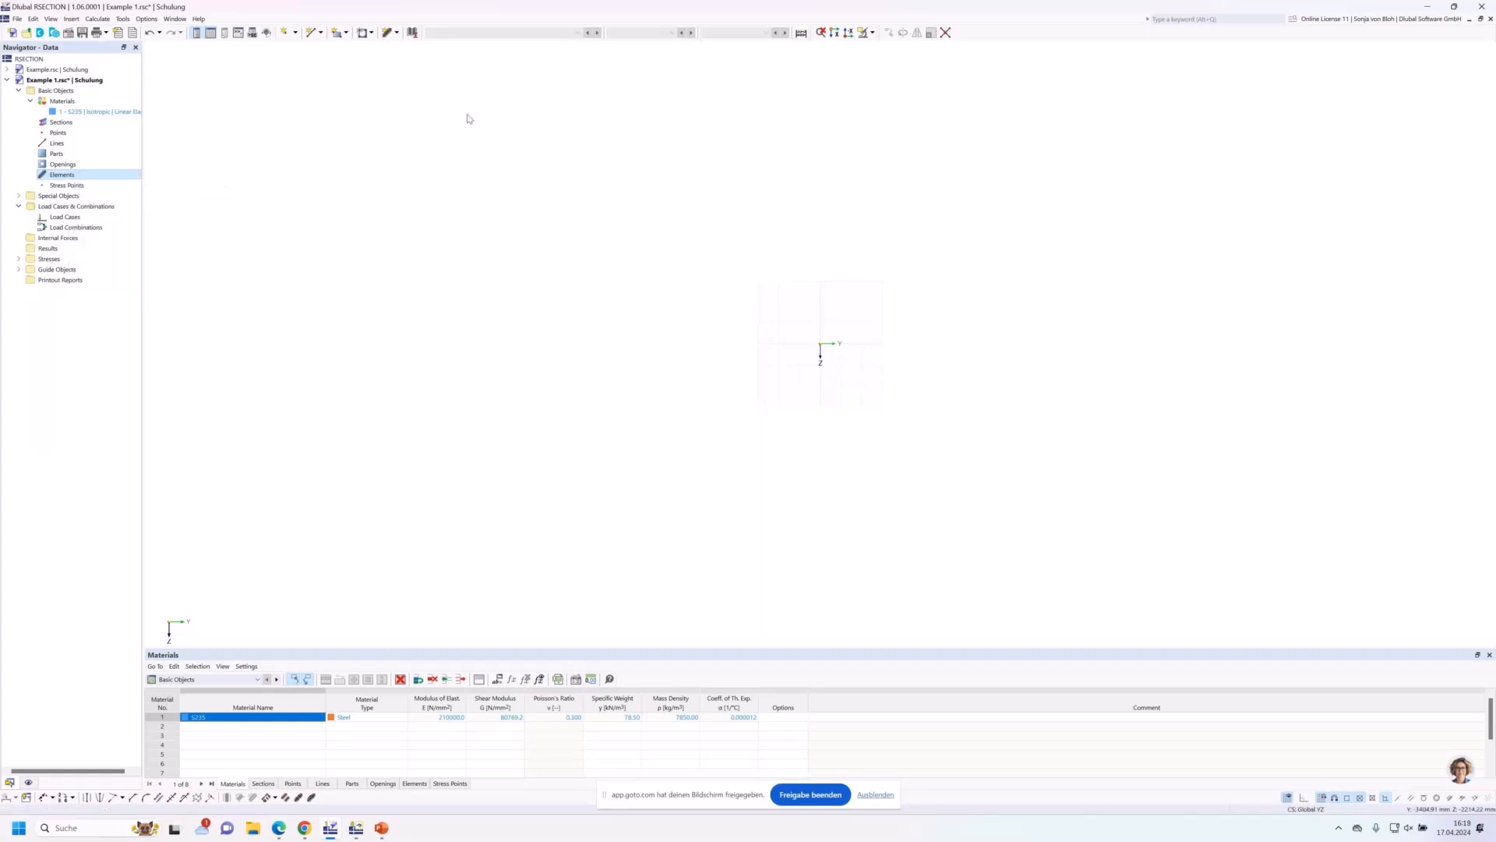
Place a horizontal single-line S235 element as the lower flange, 150 mm long and 10.70 mm thick at 0°, starting at the origin.
click(397, 33)
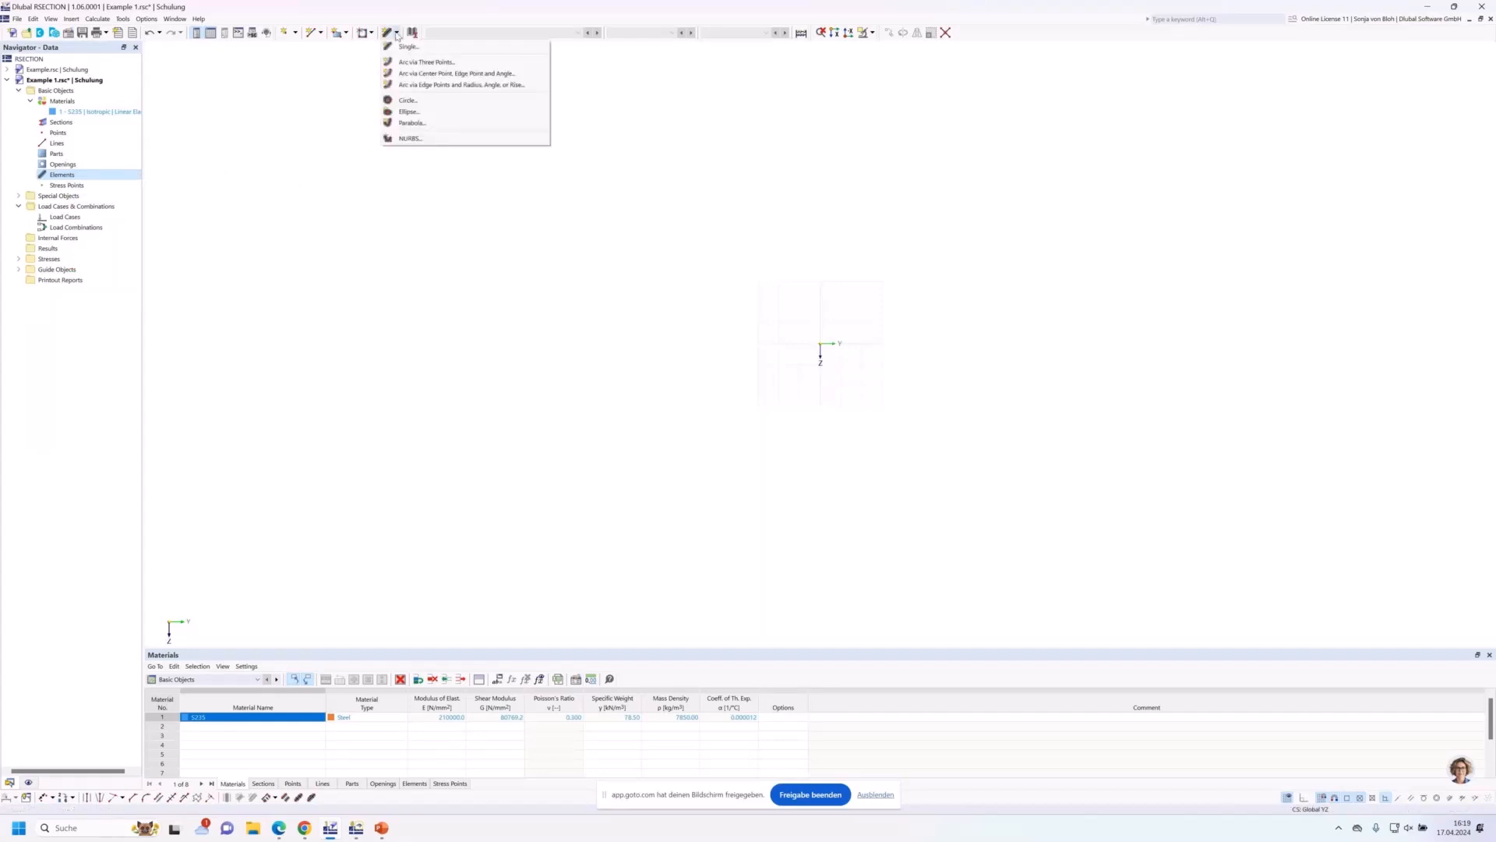
click(420, 47)
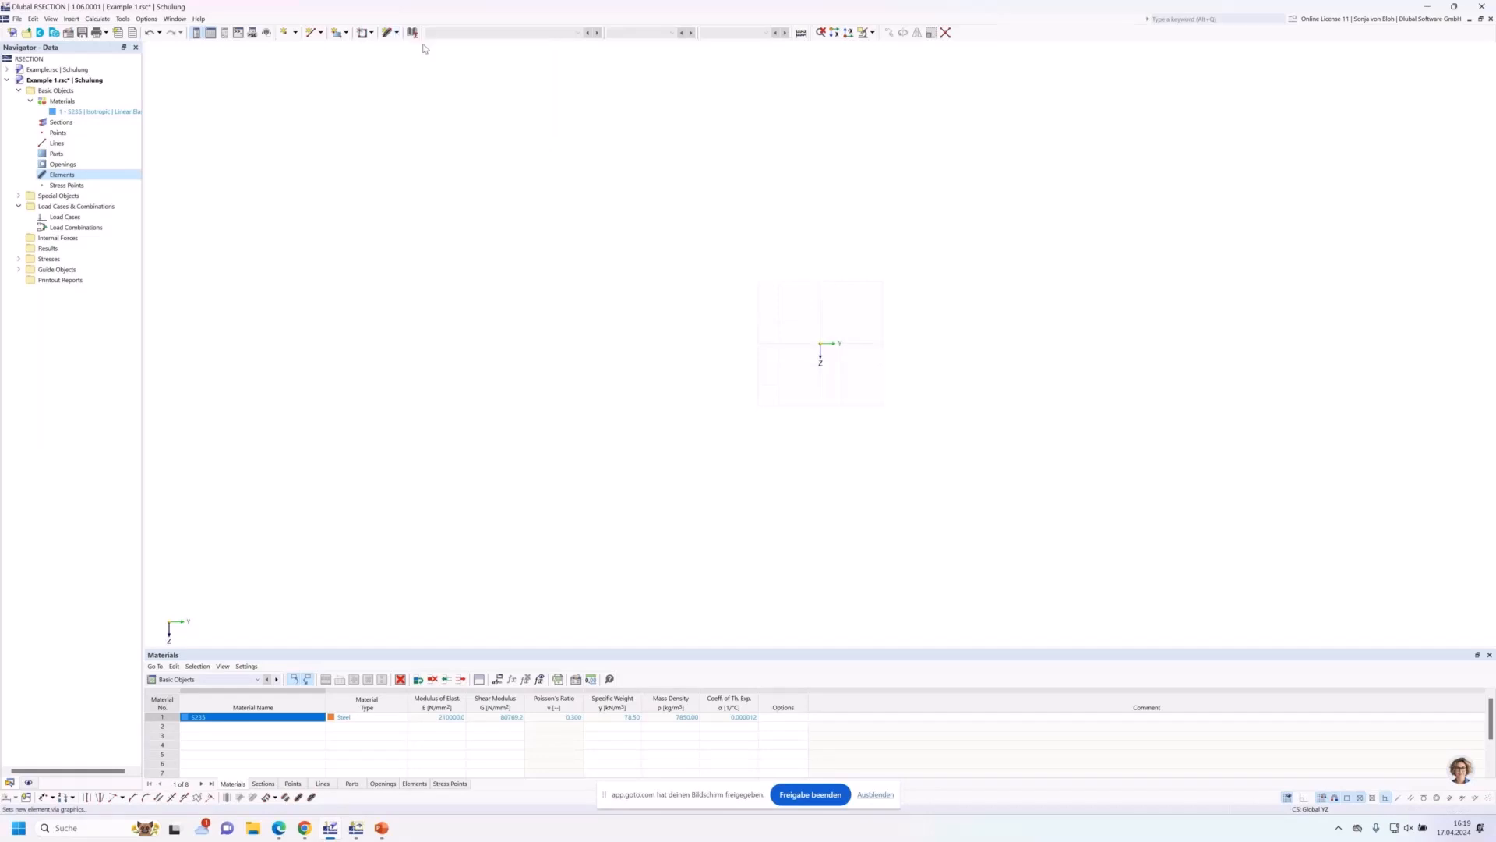
drag(211, 65, 460, 151)
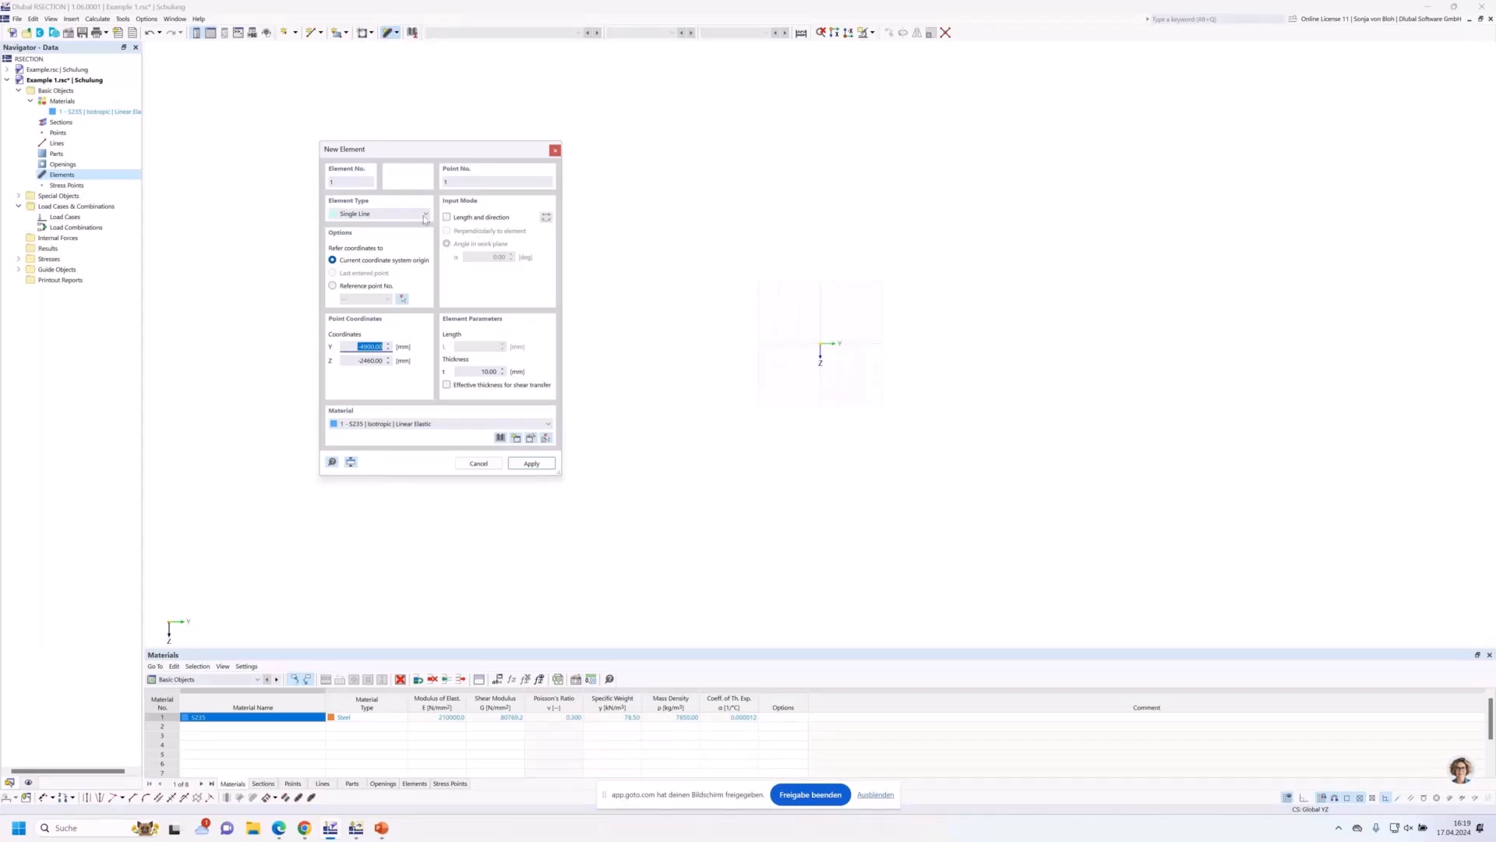
click(456, 218)
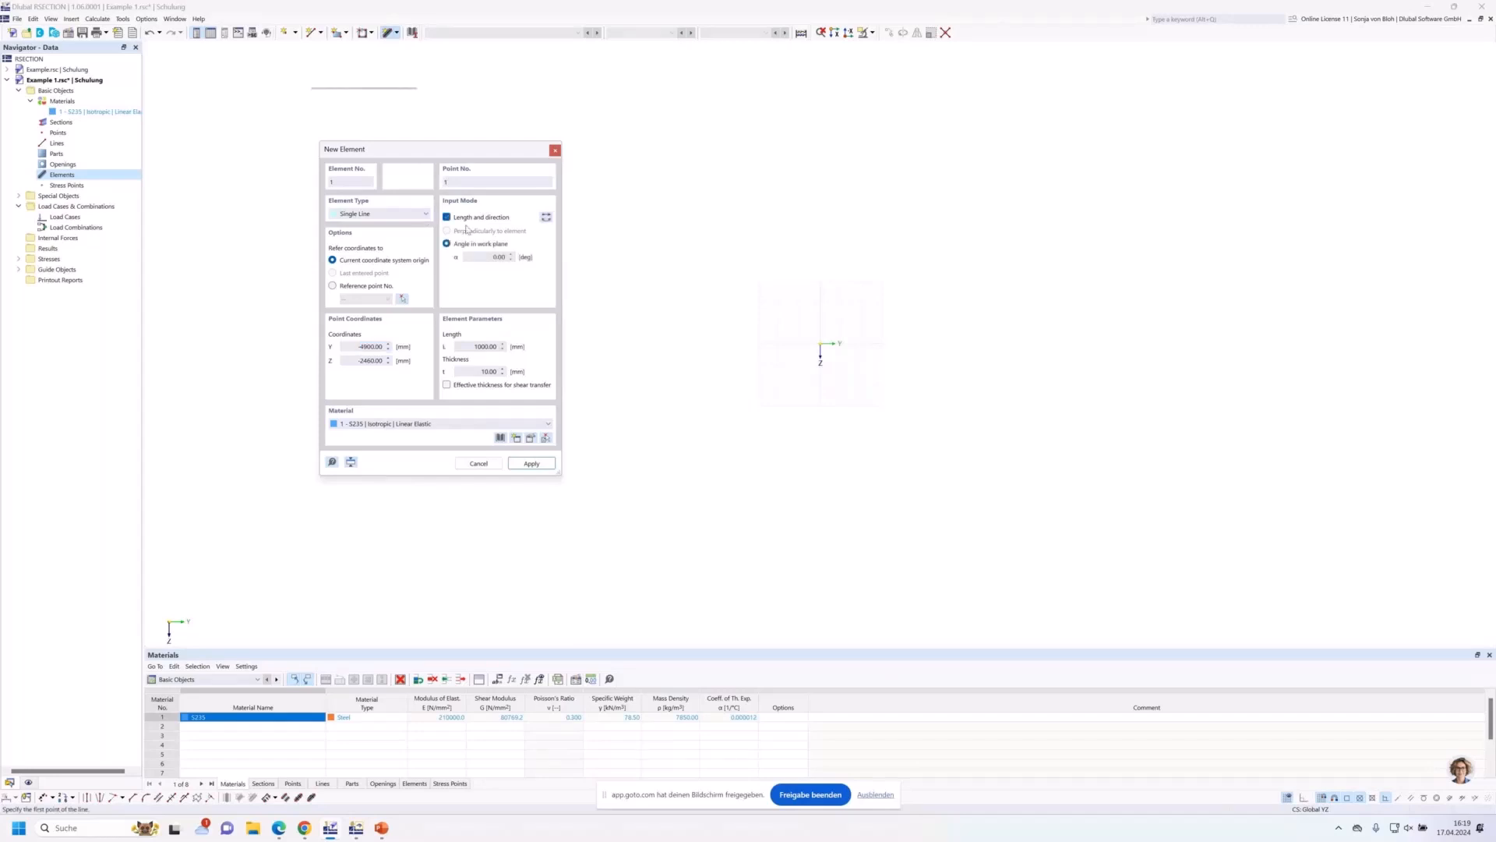
double_click(493, 256)
click(466, 348)
drag(466, 348, 530, 357)
text(150)
key(Tab)
text(10)
scroll(801, 345, up, 4)
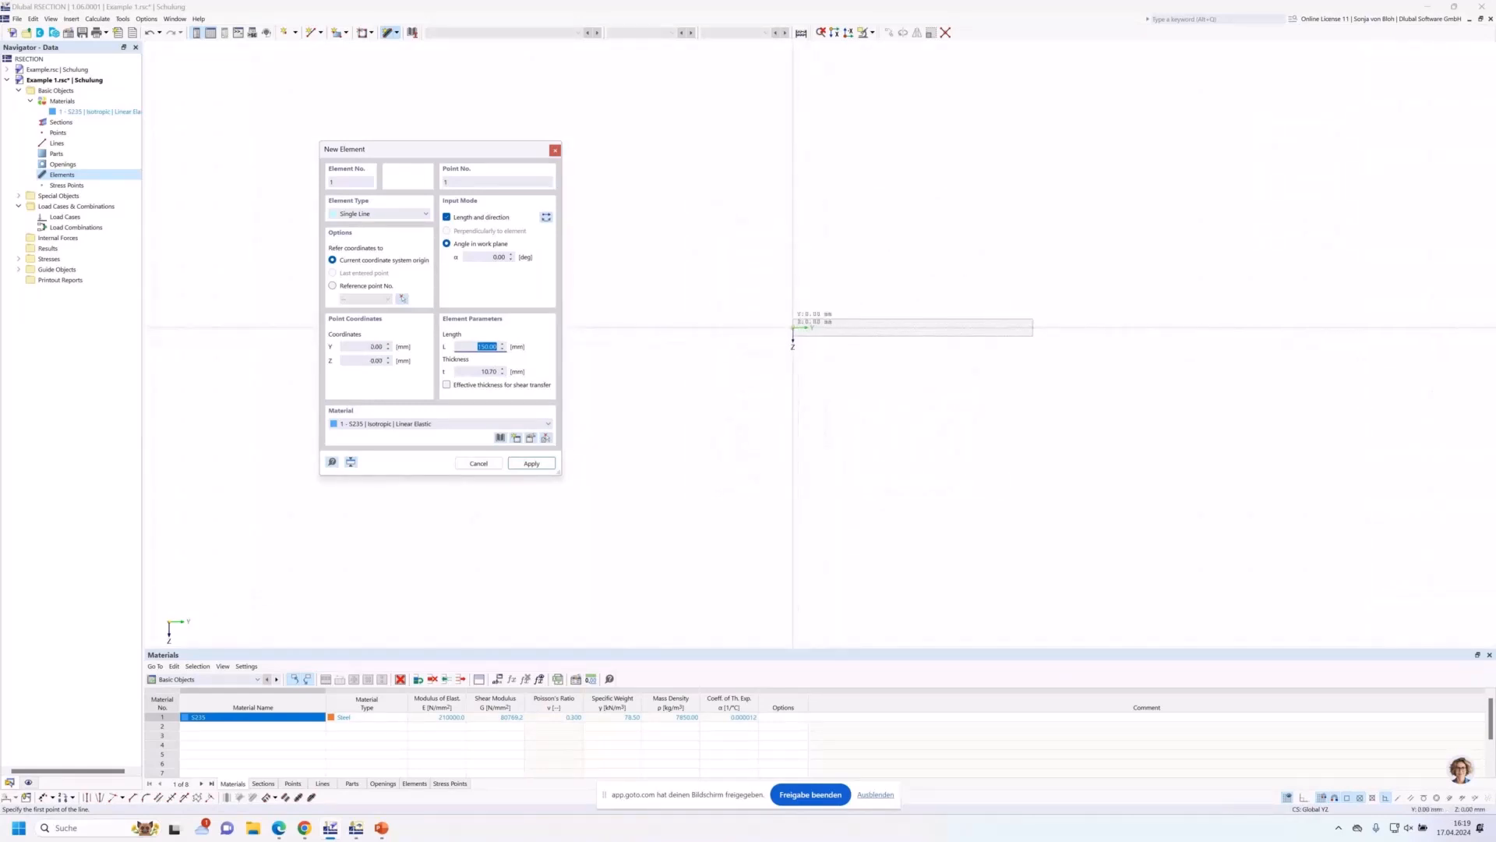
click(793, 328)
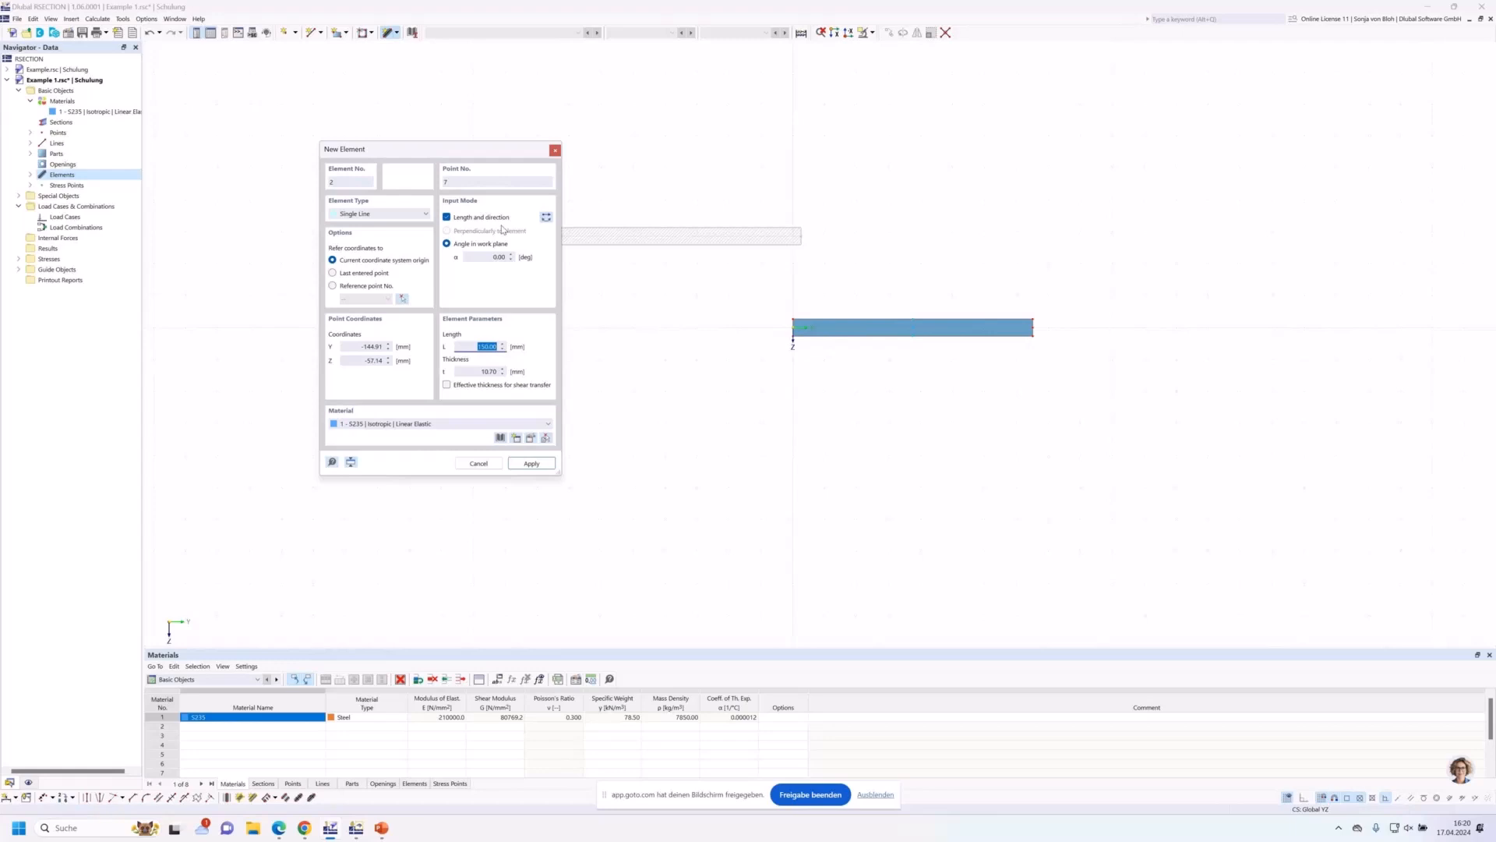
Add the web as a 90° element, 289.3 mm long and 7.10 mm thick, rising from the lower flange's midpoint.
click(483, 256)
drag(484, 256, 513, 263)
text(90)
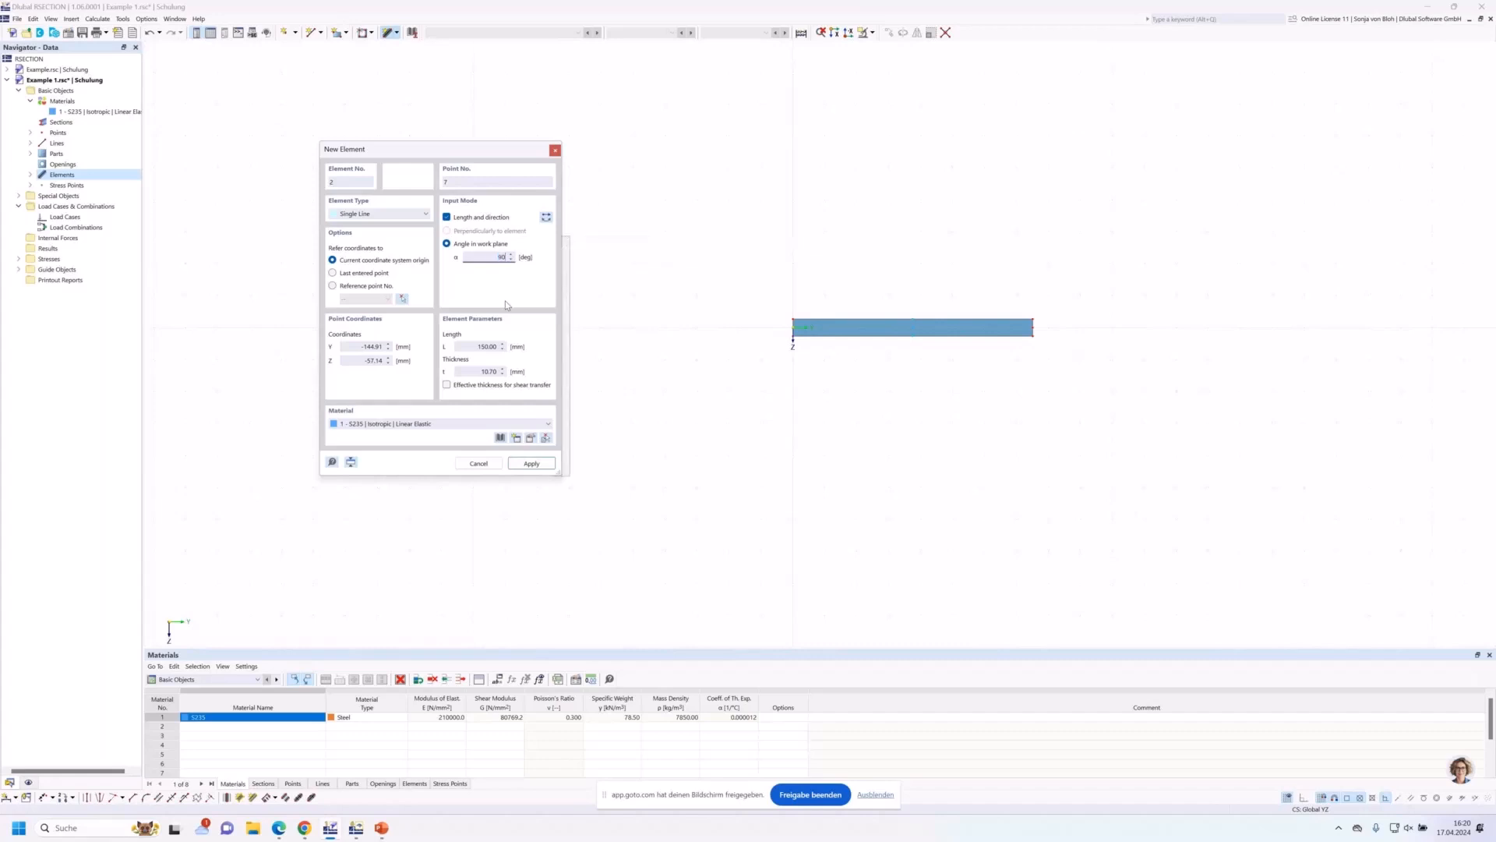
drag(471, 347, 507, 349)
text(289.3)
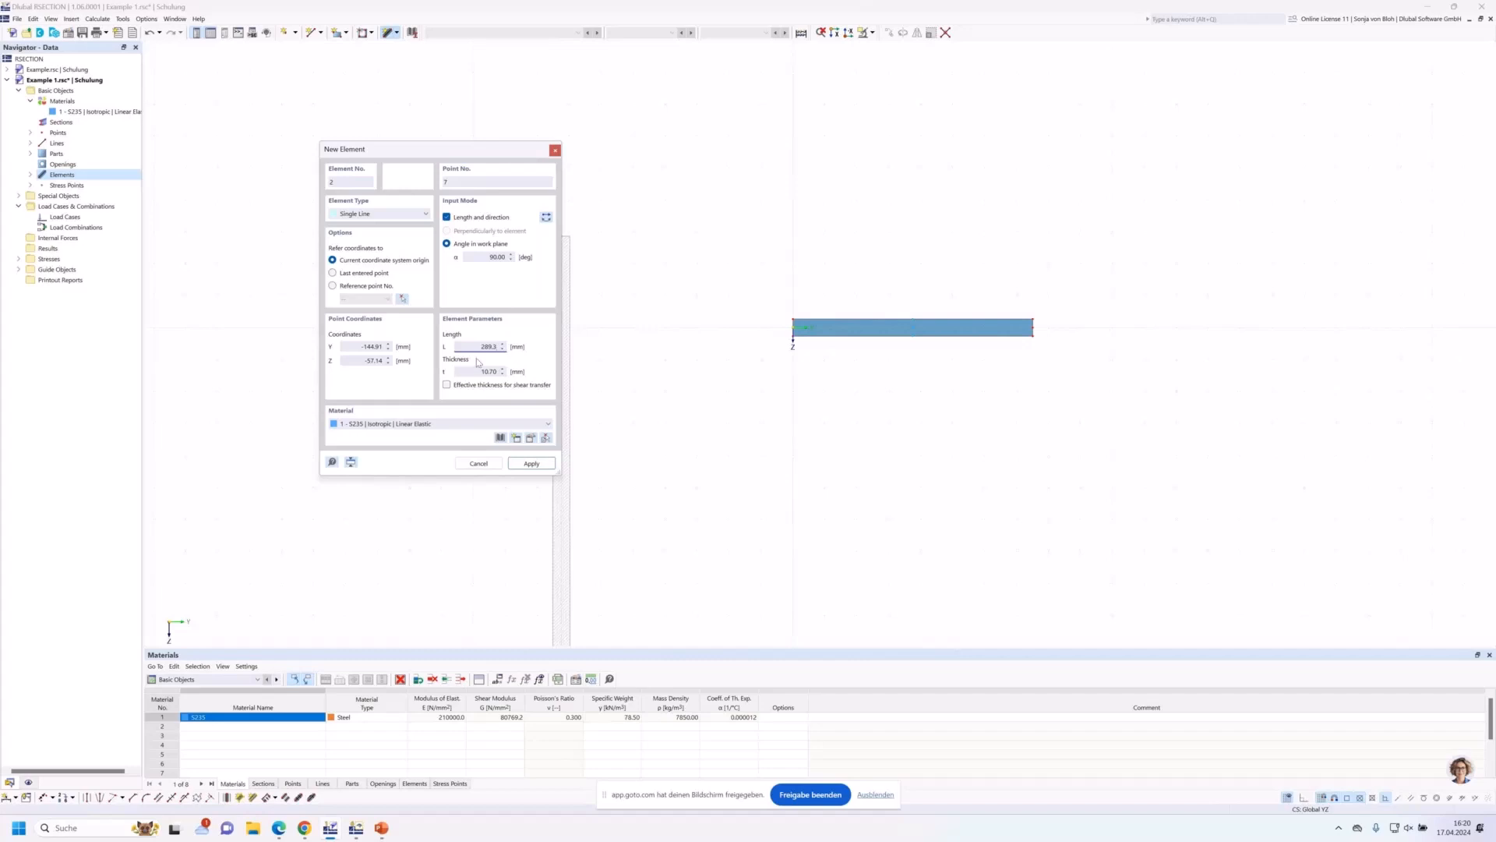
drag(474, 372, 505, 381)
text(7.10)
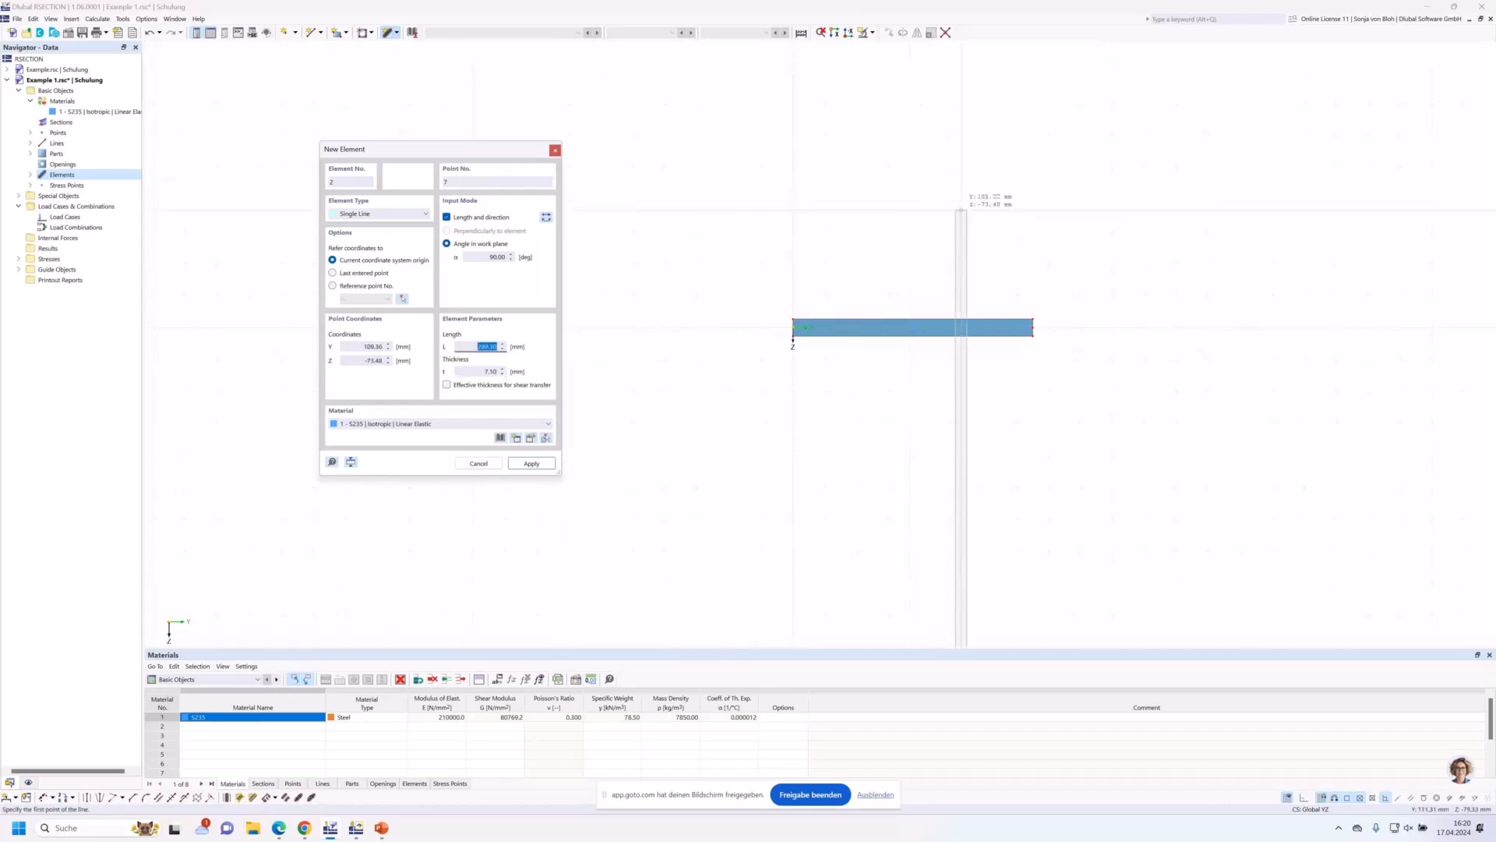
scroll(929, 173, down, 1)
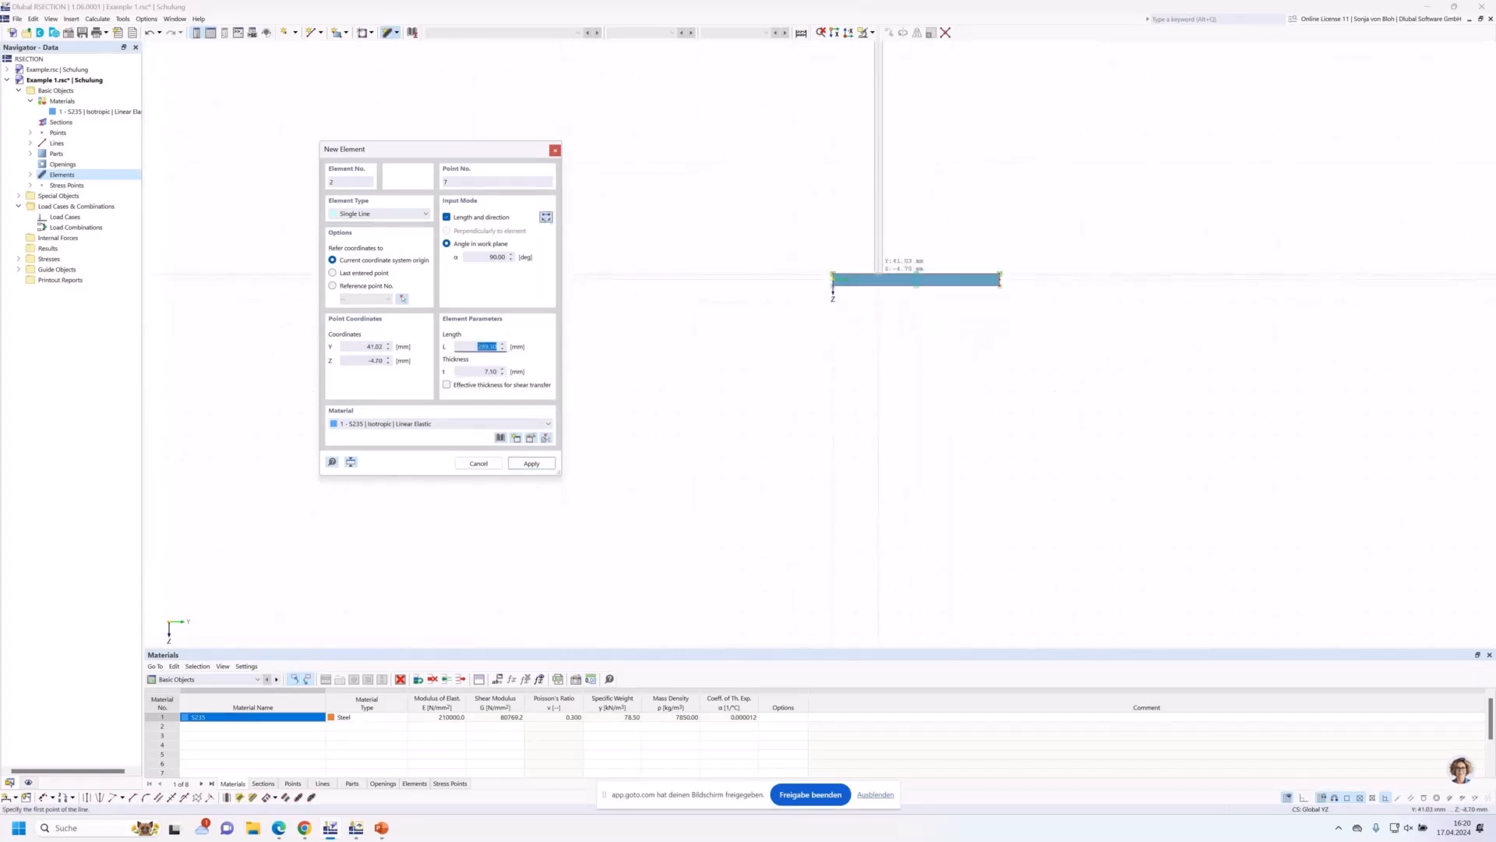
scroll(921, 273, up, 2)
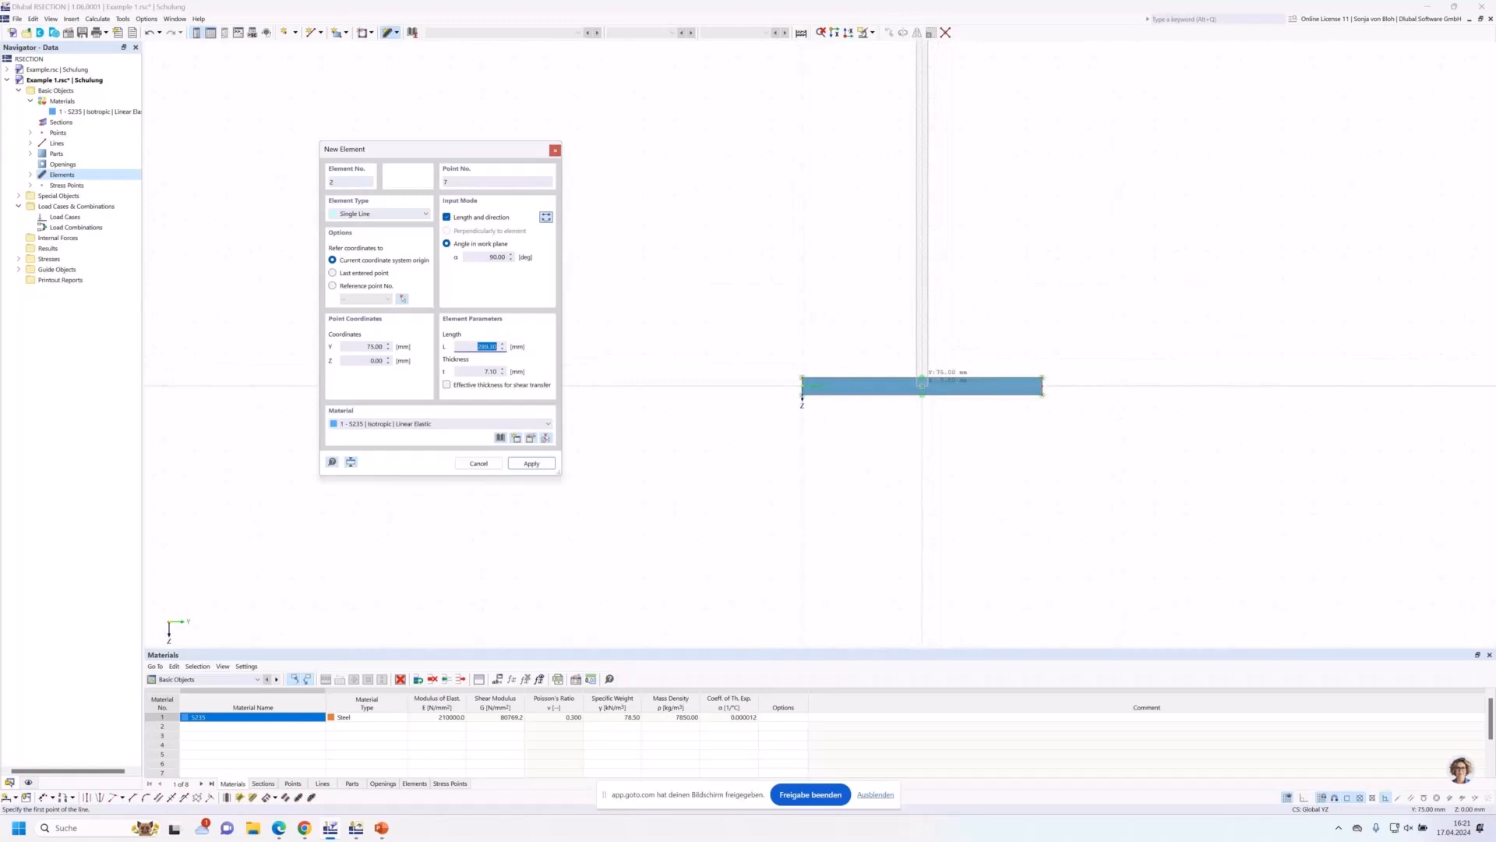
click(922, 384)
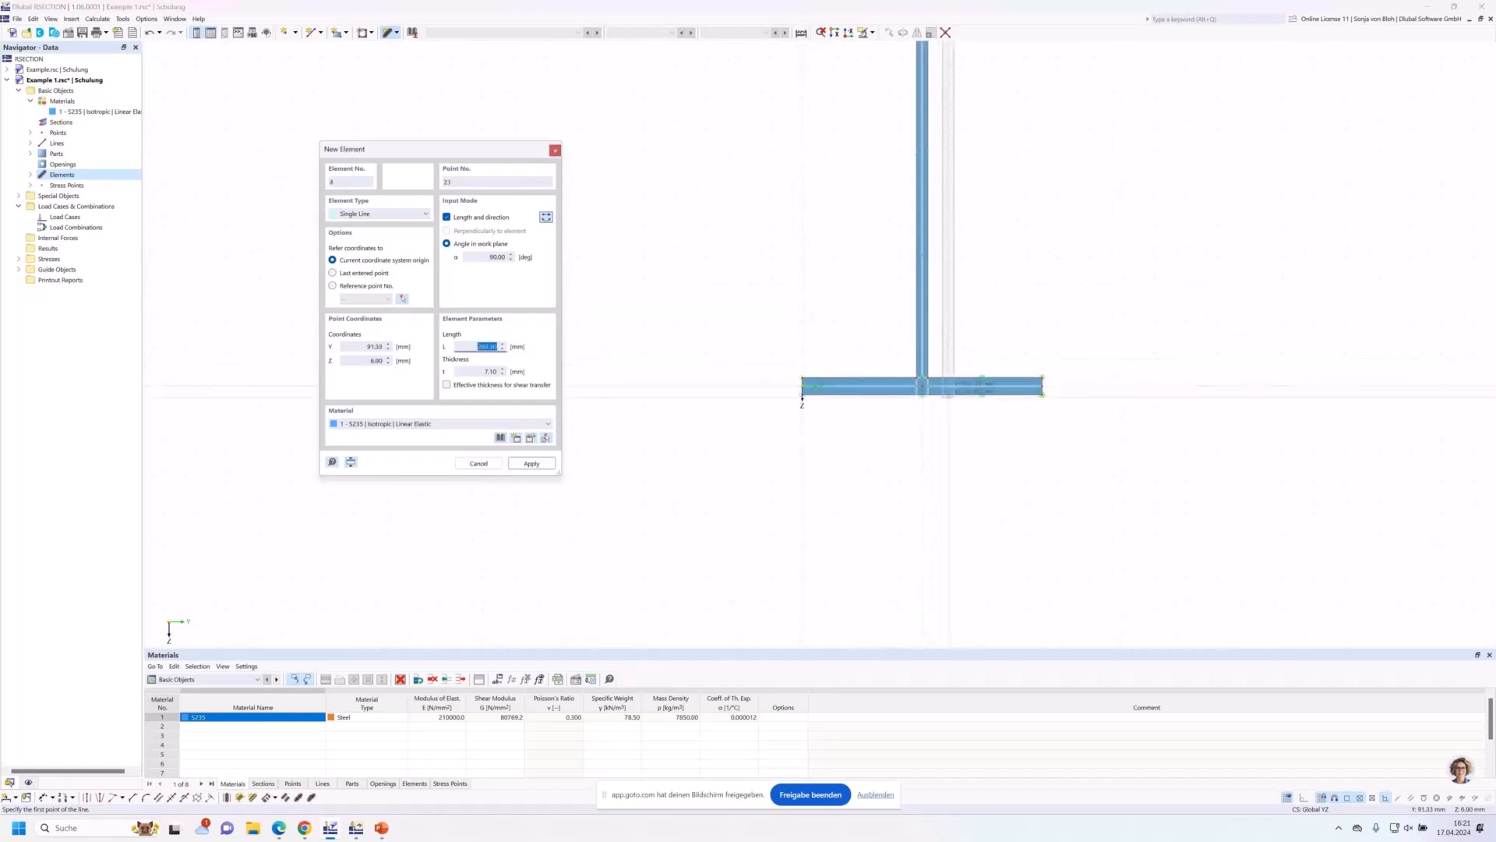
Add the left half of the upper flange at the web's top end, 75 mm long and 10.70 mm thick at 0°.
scroll(979, 442, down, 3)
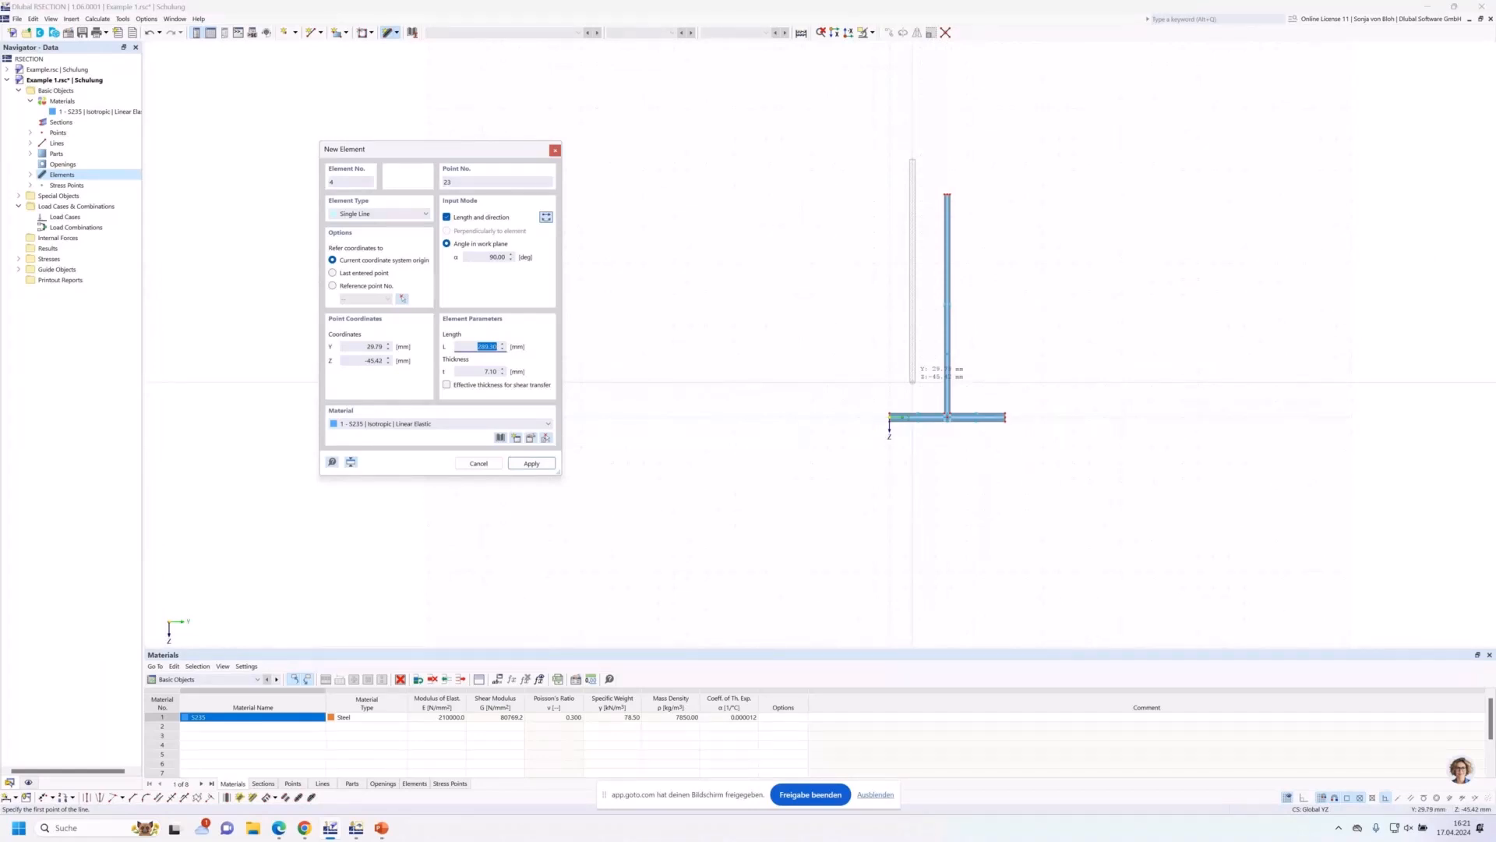
click(485, 257)
text(0)
key(Tab)
text(75)
click(485, 372)
text(10.7)
key(Return)
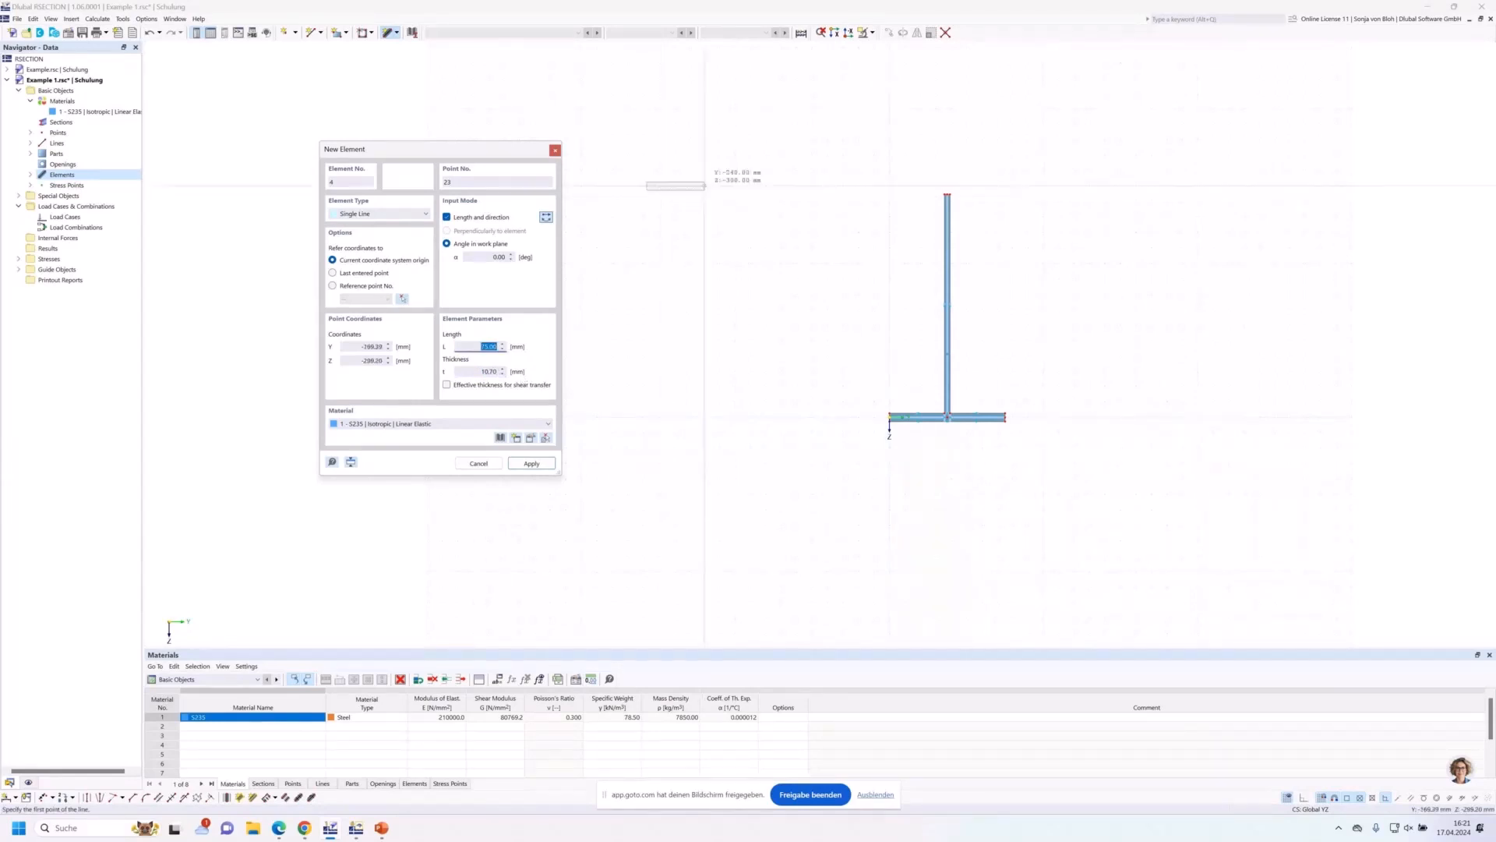
scroll(901, 197, up, 5)
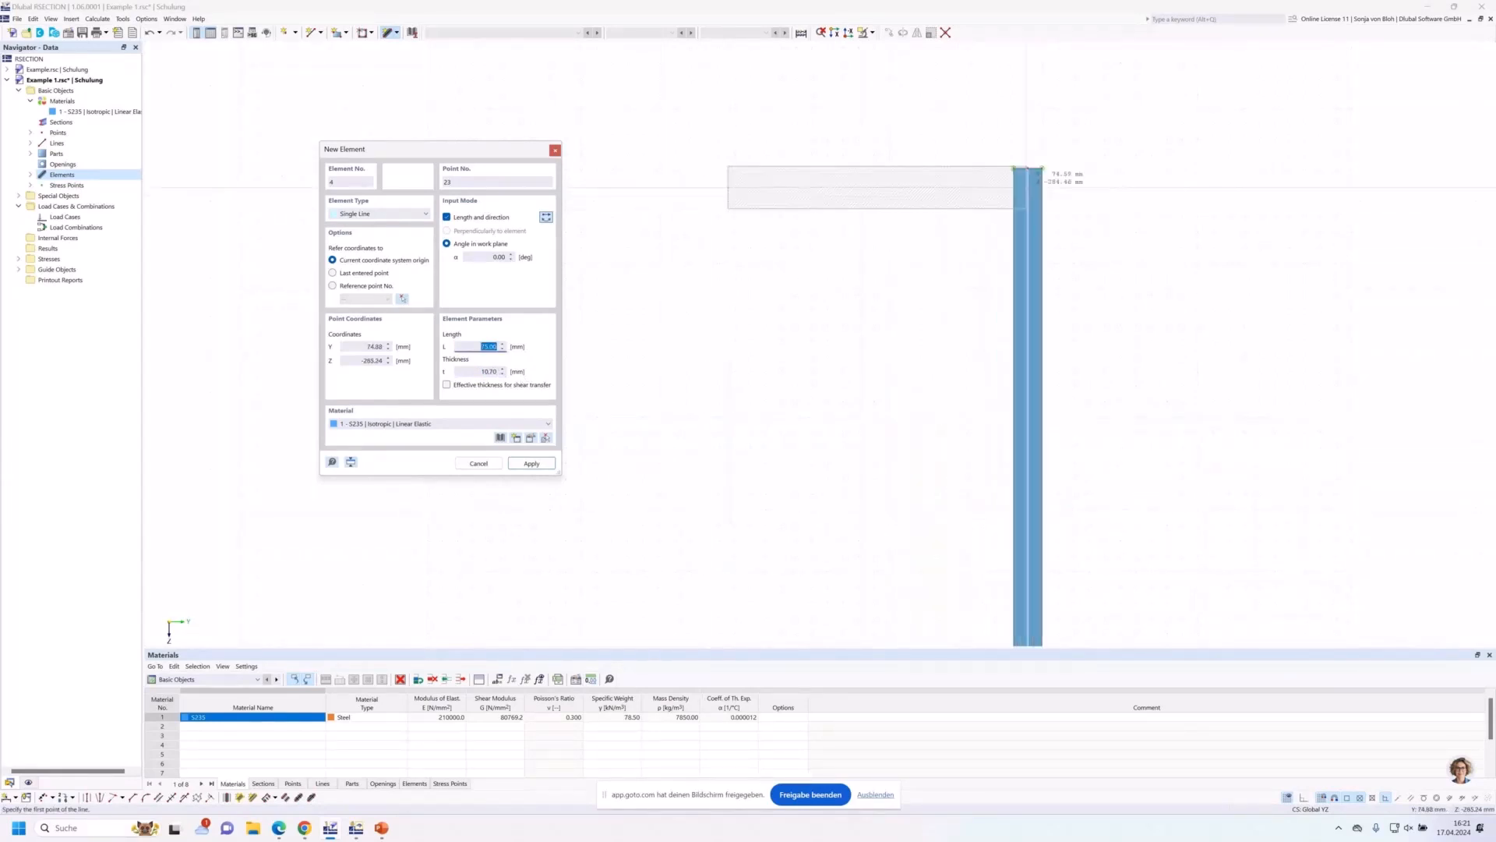
click(1029, 148)
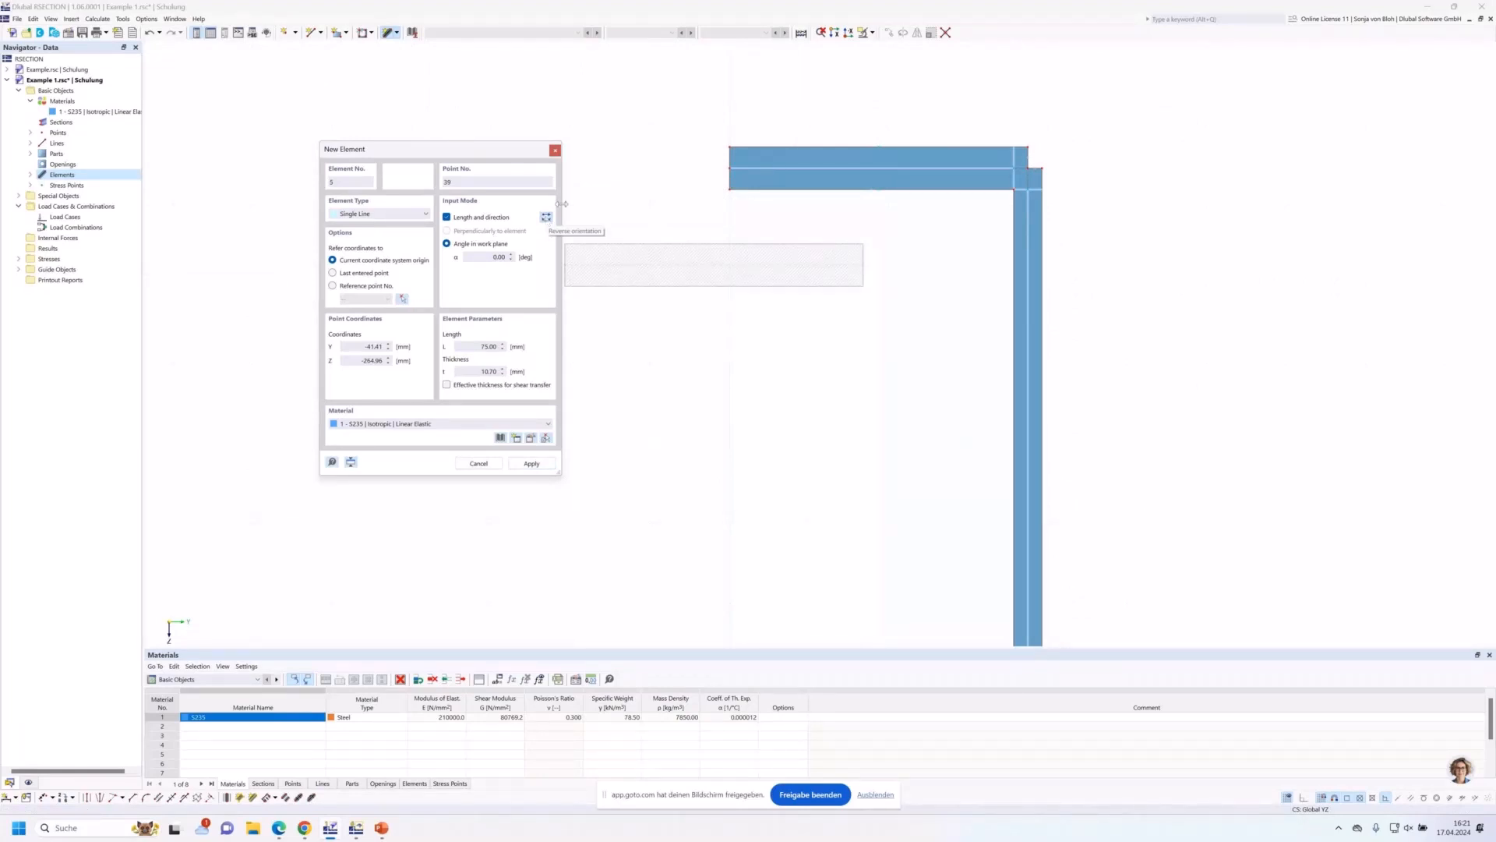
Add the matching 75 mm right half of the upper flange from the web's top end and finish element placement.
scroll(1091, 266, up, 3)
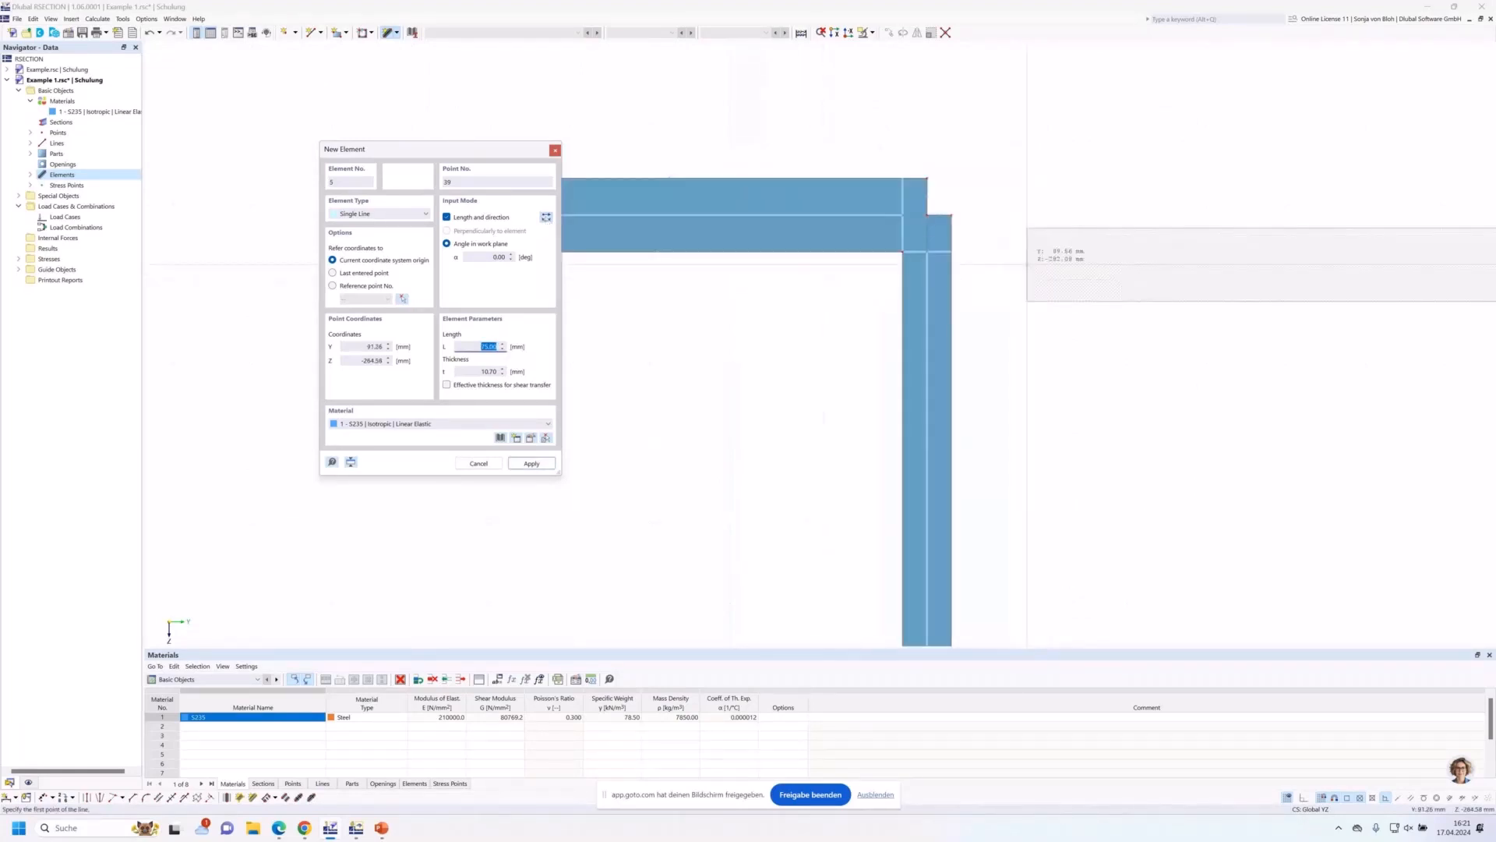
scroll(1028, 265, up, 2)
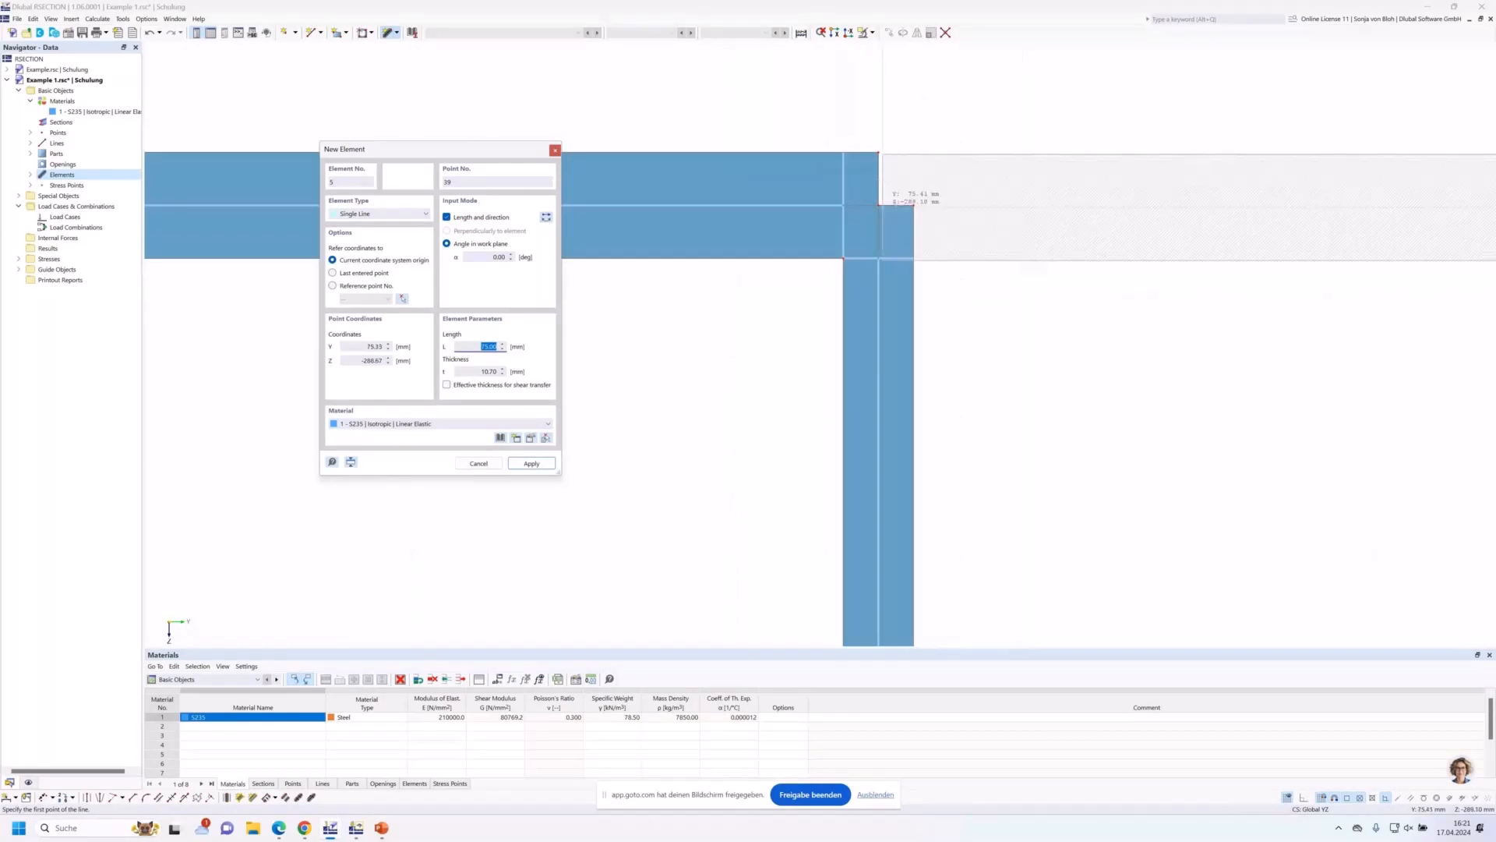
click(878, 206)
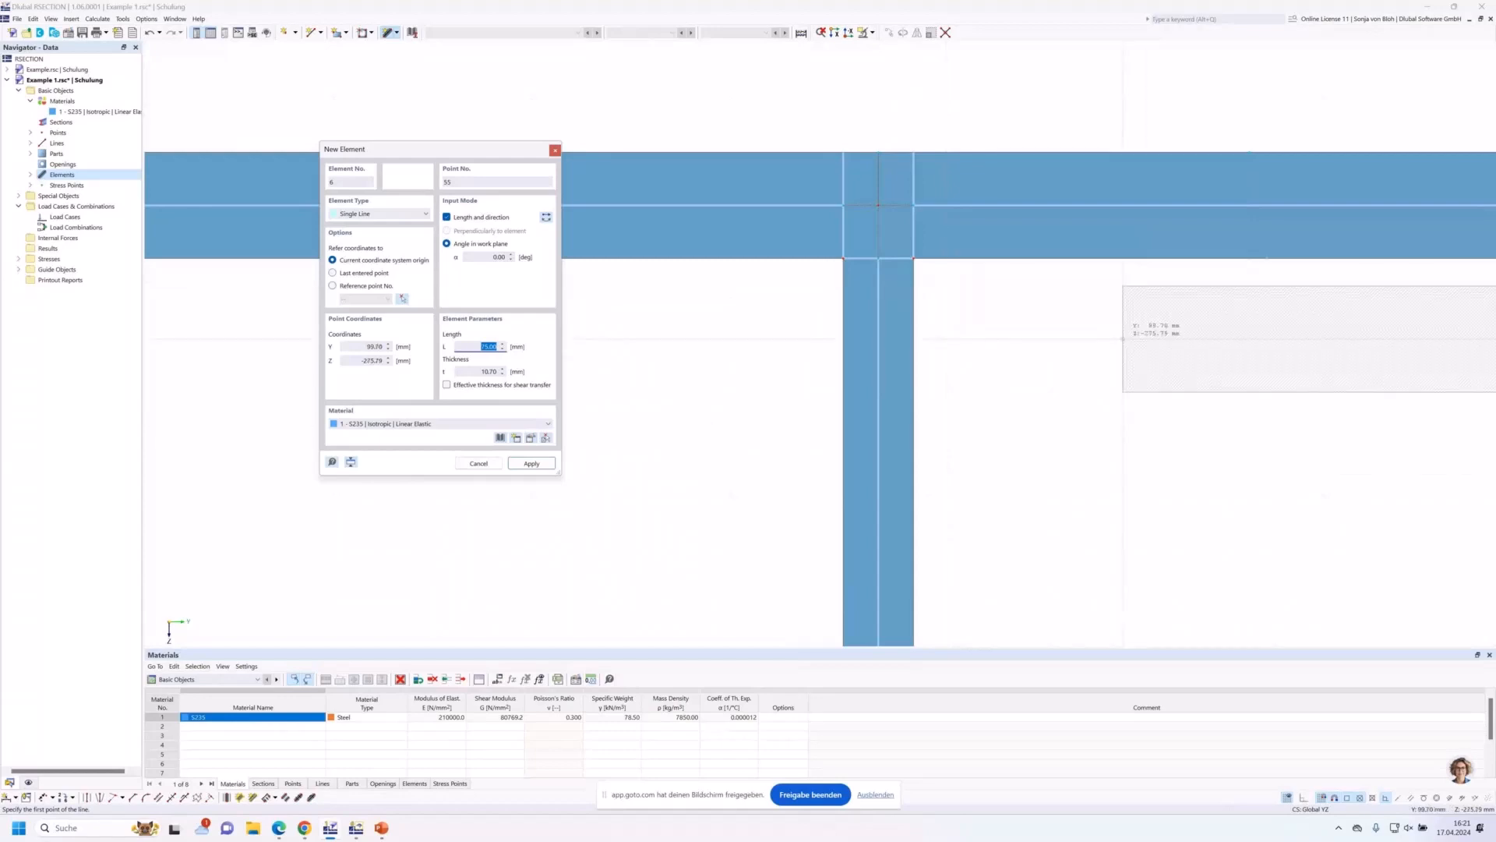
scroll(946, 281, down, 1)
scroll(888, 244, down, 1)
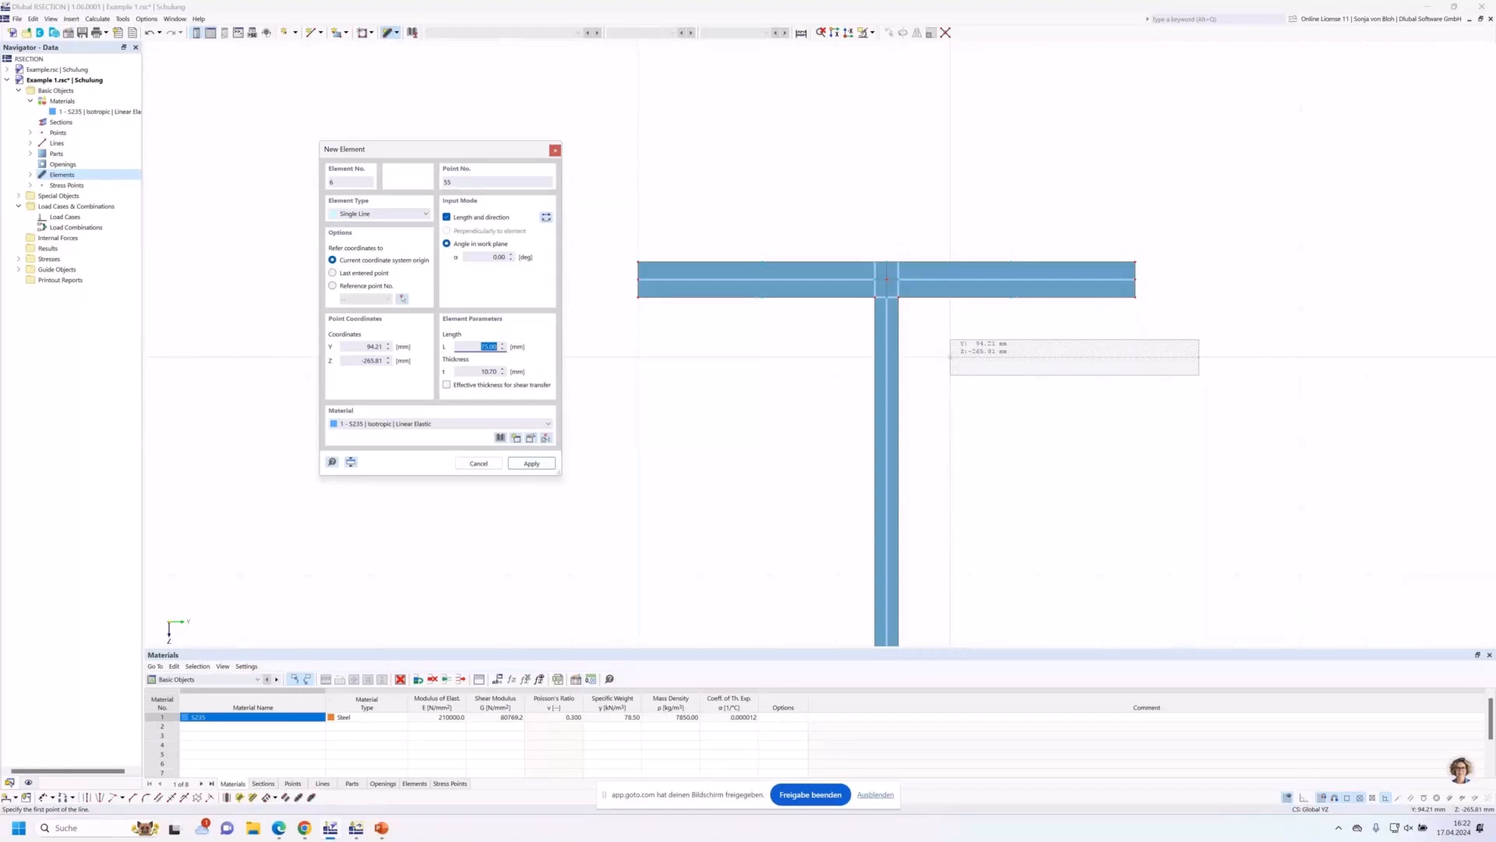
key(Escape)
scroll(950, 357, down, 3)
middle_drag(1053, 465, 787, 320)
scroll(833, 307, down, 2)
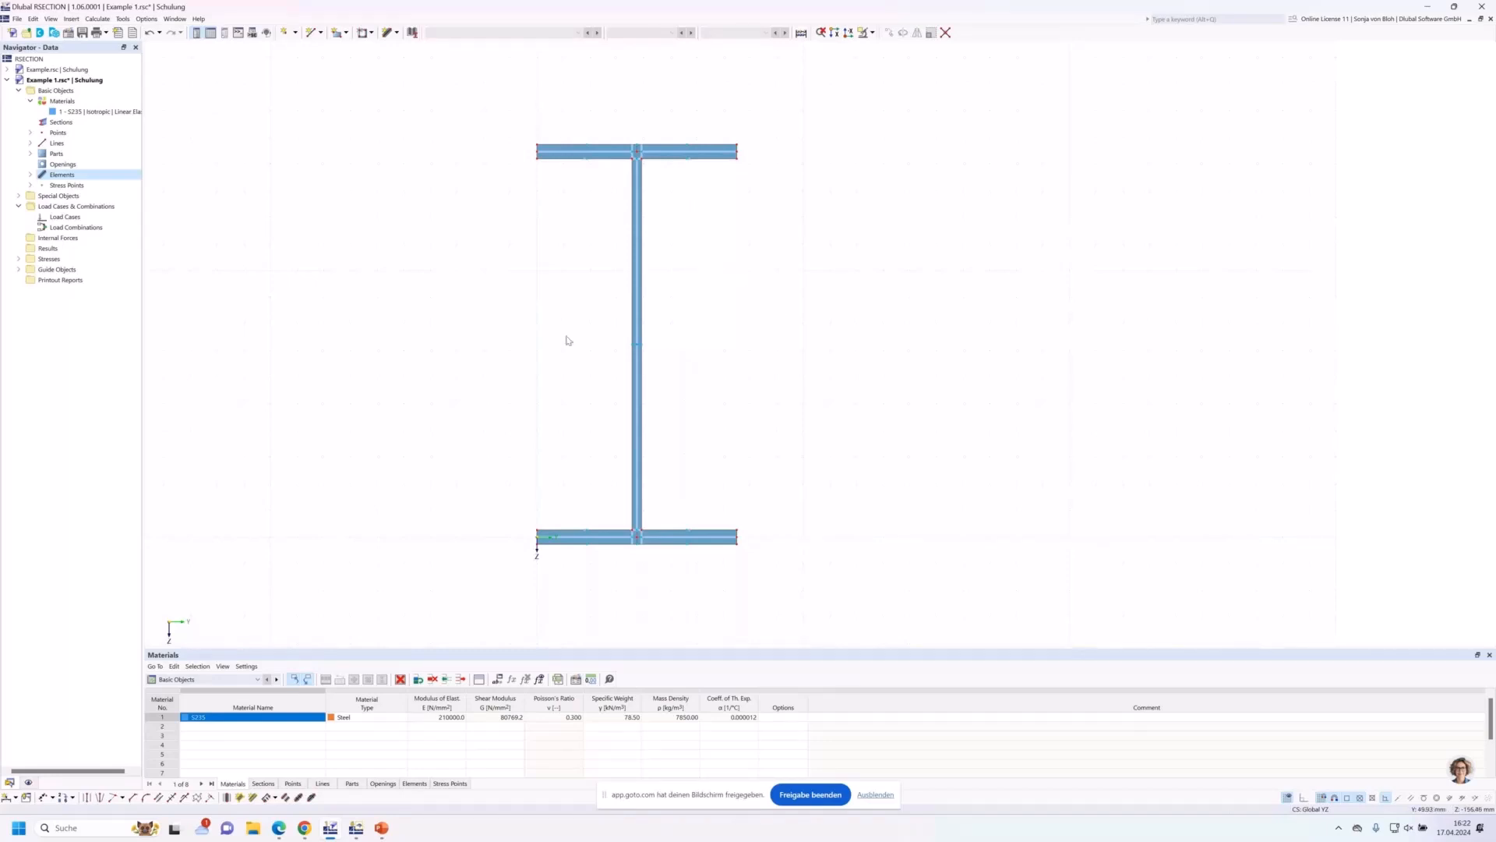
Round both inner corners between the upper flange and the web with a 15 mm radius.
click(145, 798)
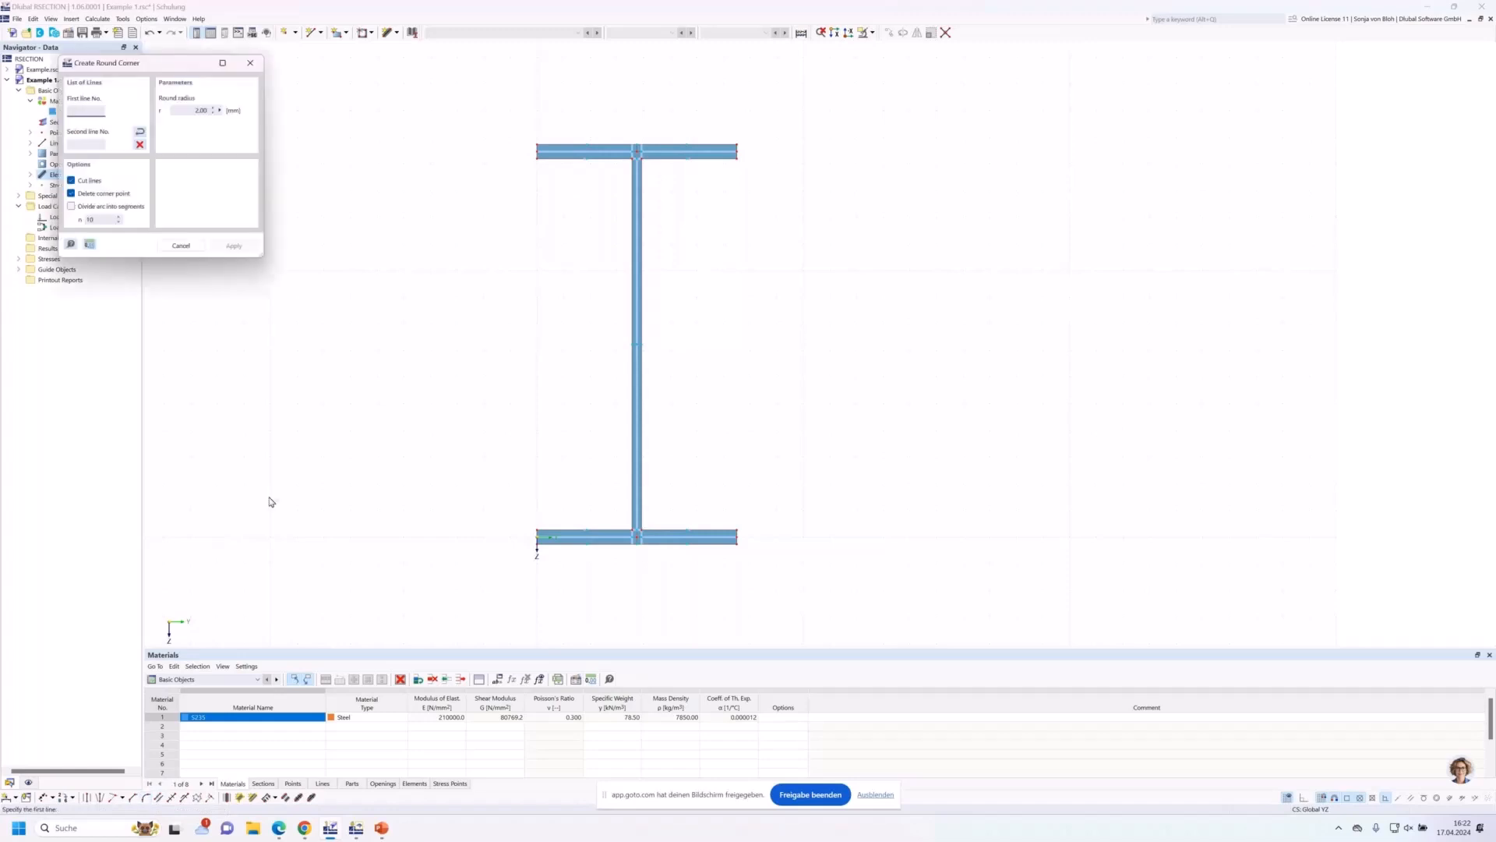
drag(133, 66, 294, 187)
double_click(361, 232)
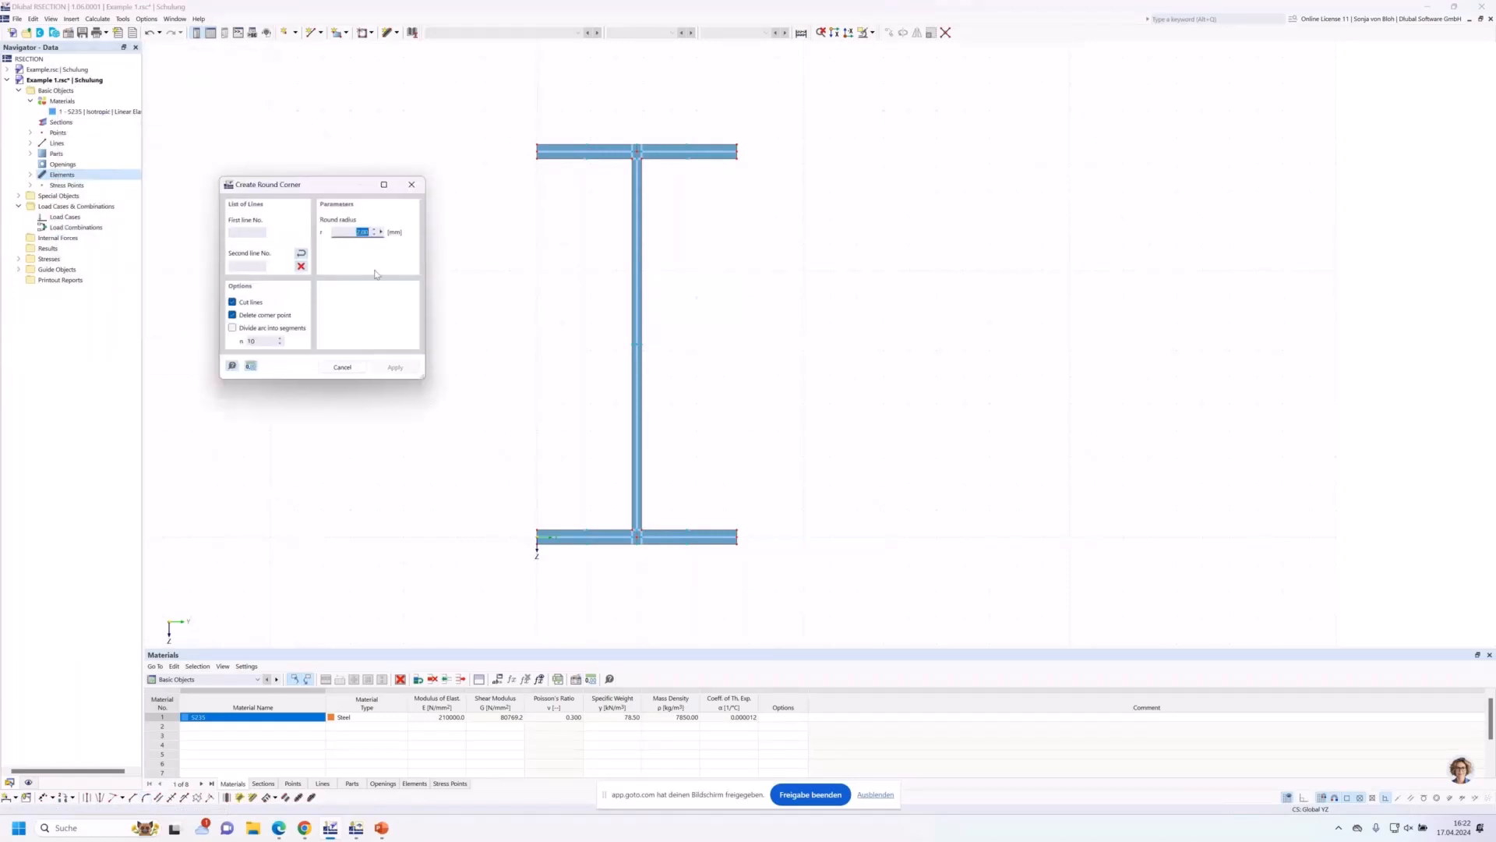
text(15)
scroll(668, 189, up, 3)
scroll(593, 153, up, 1)
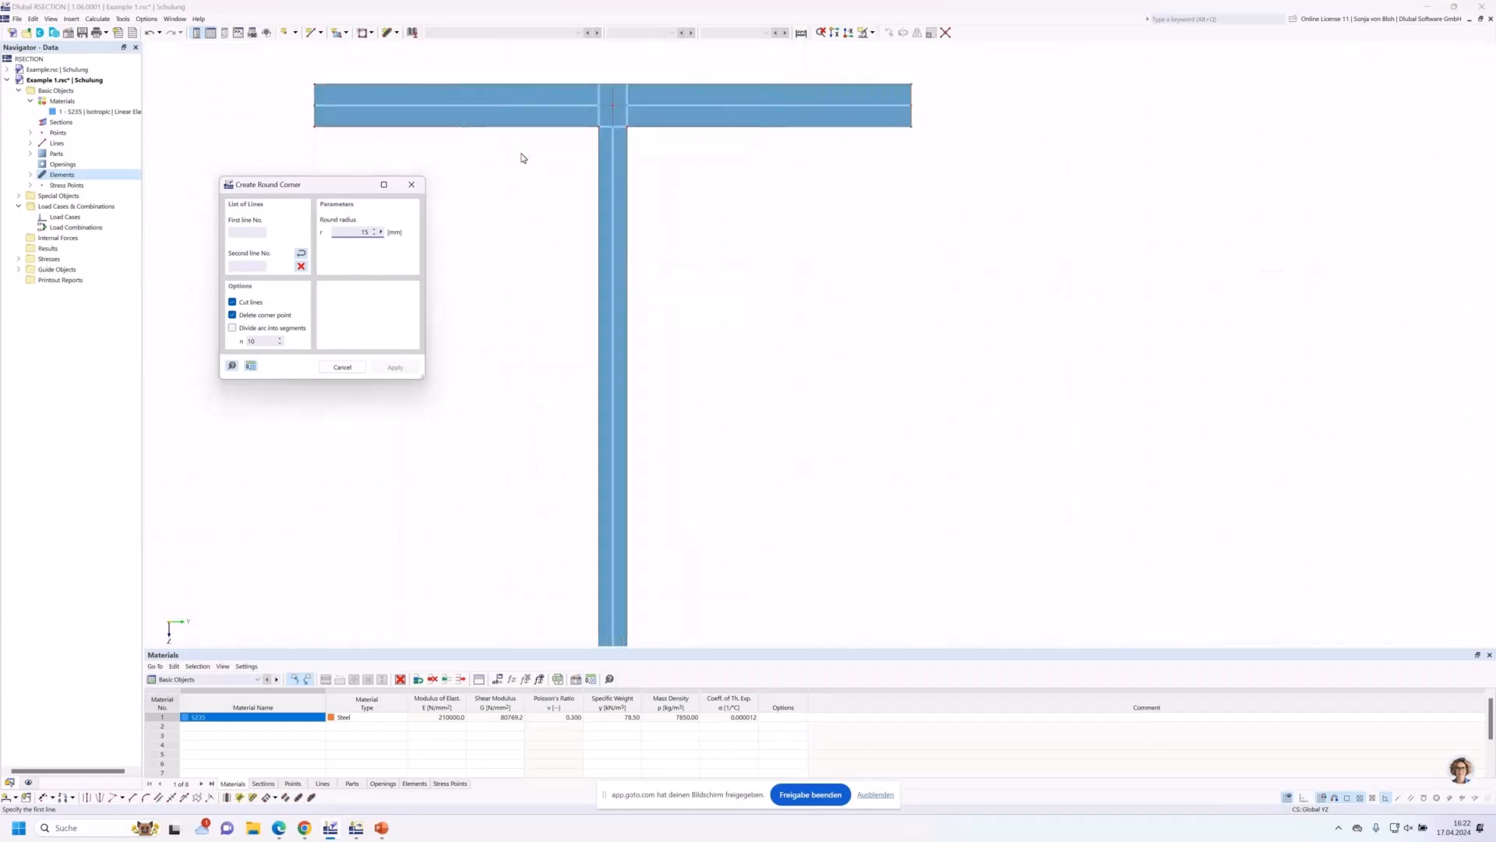
middle_drag(517, 154, 611, 227)
click(605, 203)
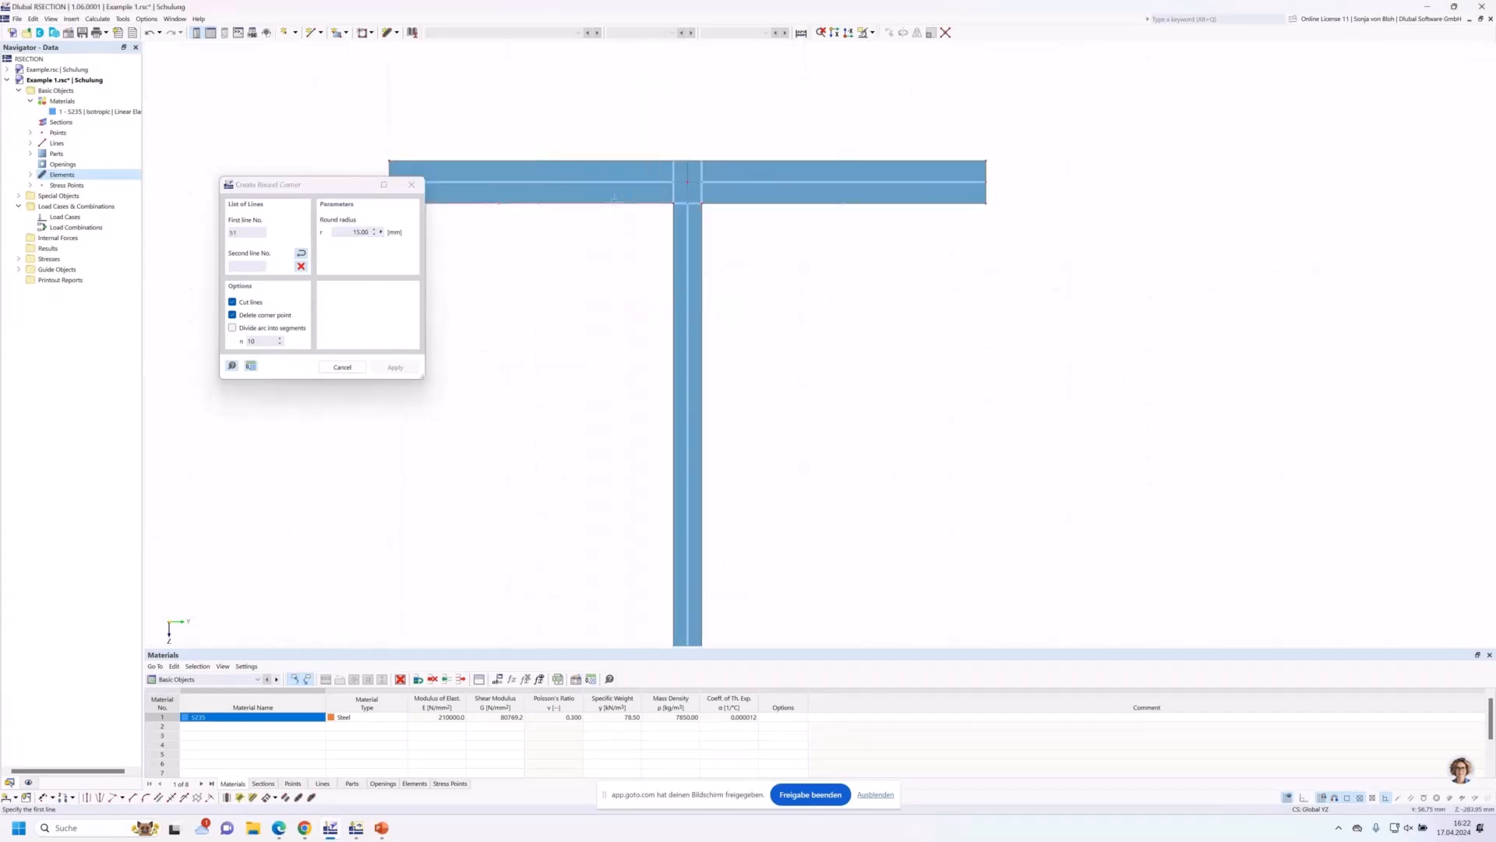
click(673, 234)
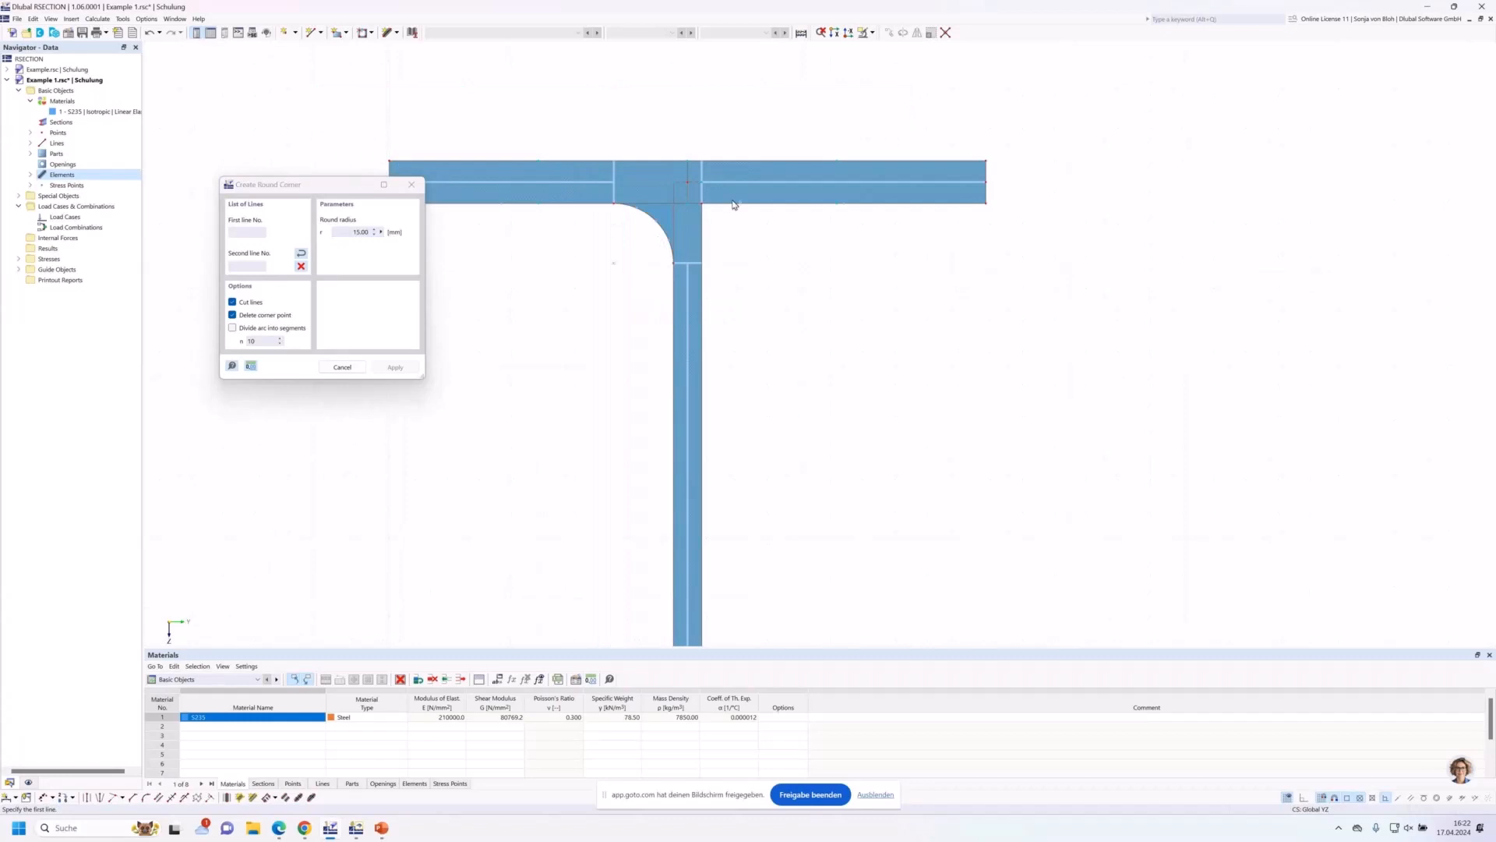
click(728, 203)
click(705, 232)
key(Escape)
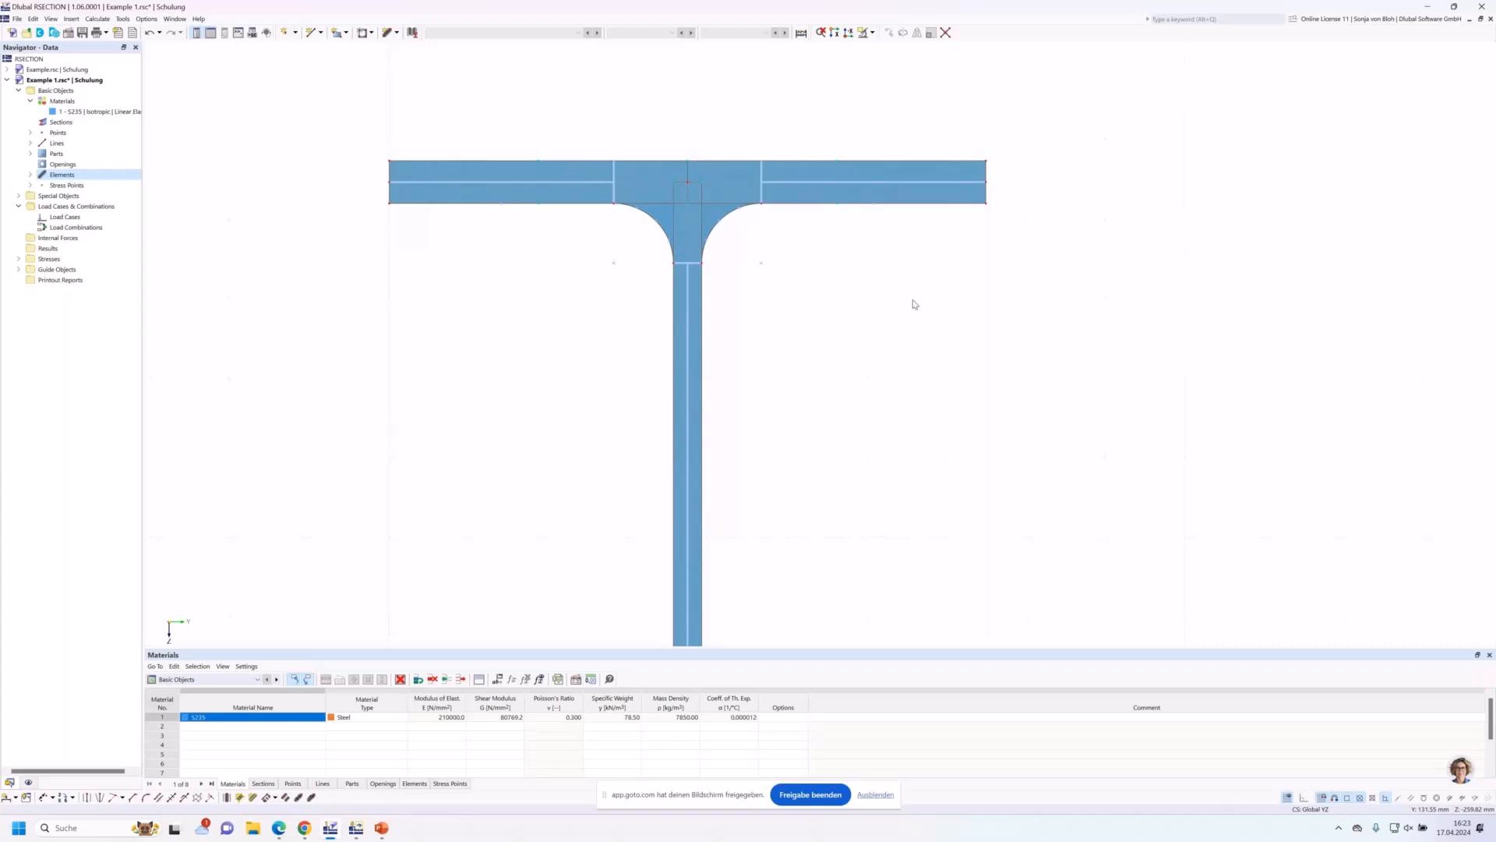
Set up an angled corner defined by edge and angle, with an edge length of 8.49 mm and an angle of 45°.
click(176, 754)
click(133, 798)
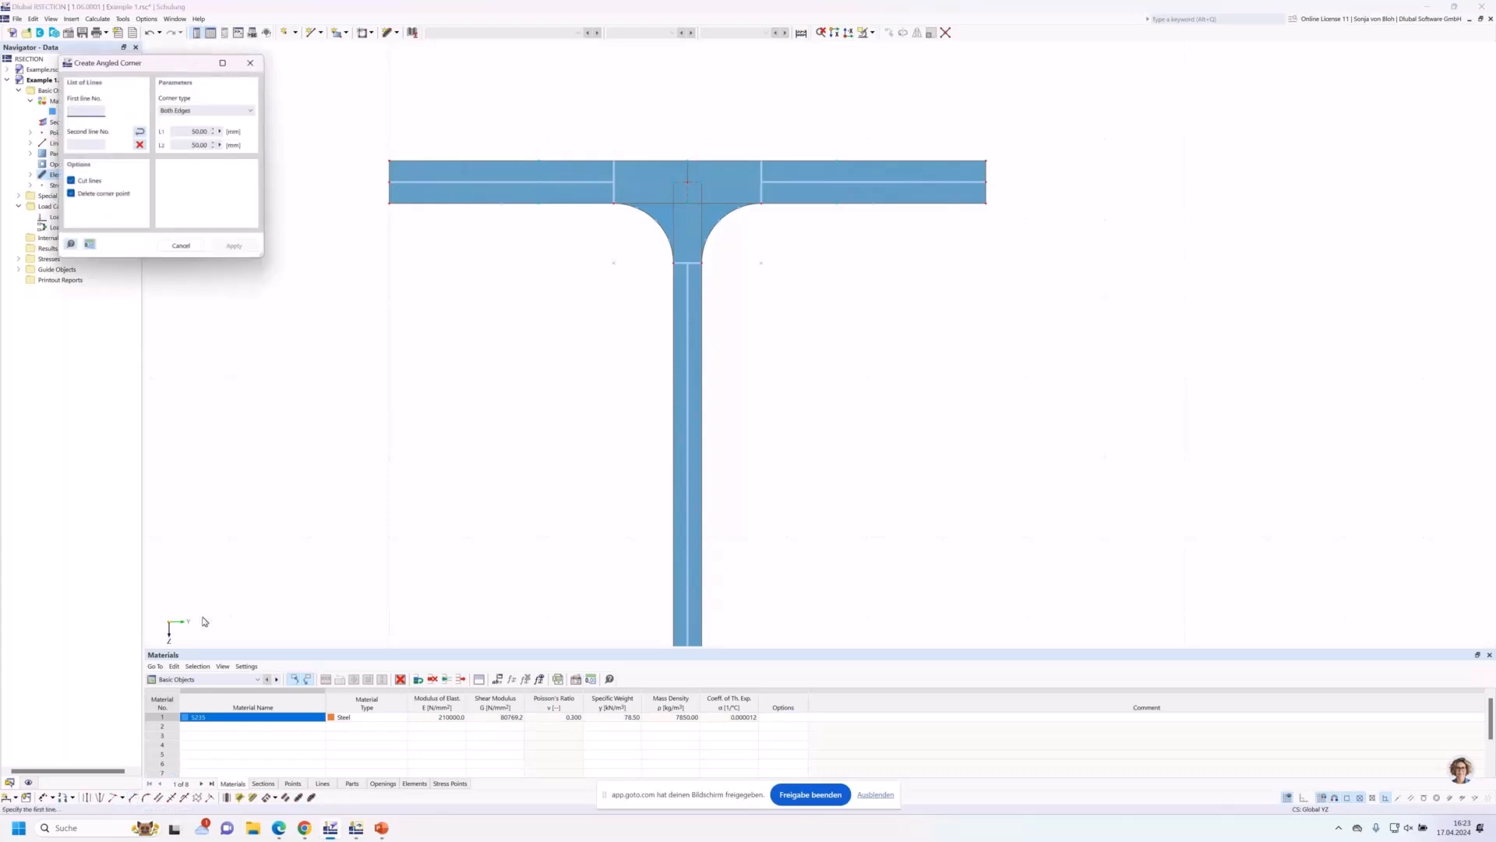
drag(144, 69, 237, 127)
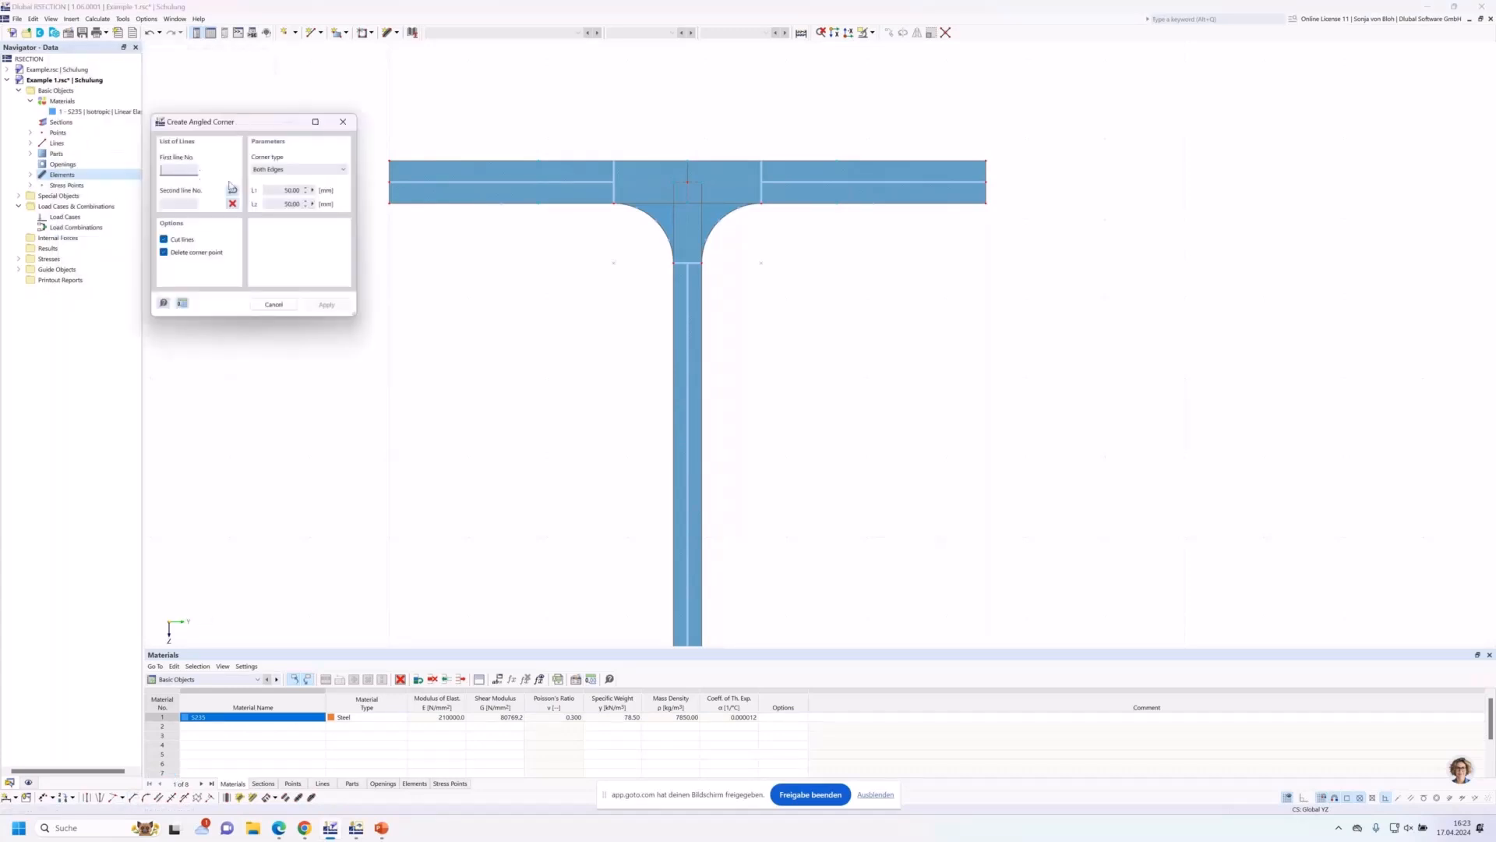
click(293, 171)
click(283, 188)
double_click(286, 190)
text(5)
text(*sqrt)
text((2)
click(290, 202)
double_click(285, 204)
text(4)
Create the angled corner between the left part of the lower flange and the web.
scroll(569, 294, down, 5)
middle_drag(563, 522, 586, 288)
scroll(618, 454, up, 3)
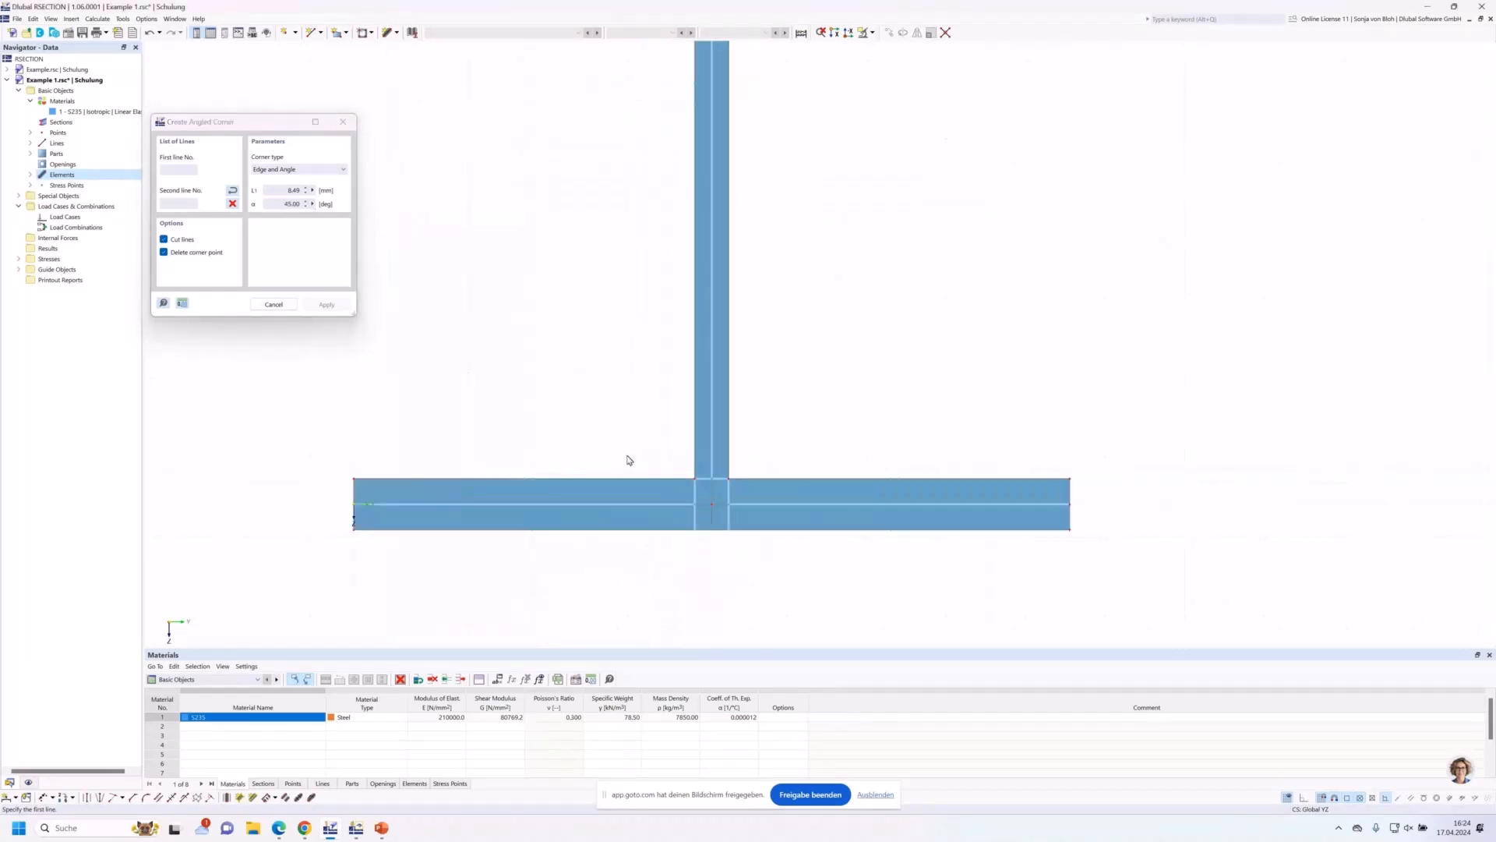
click(620, 478)
click(695, 459)
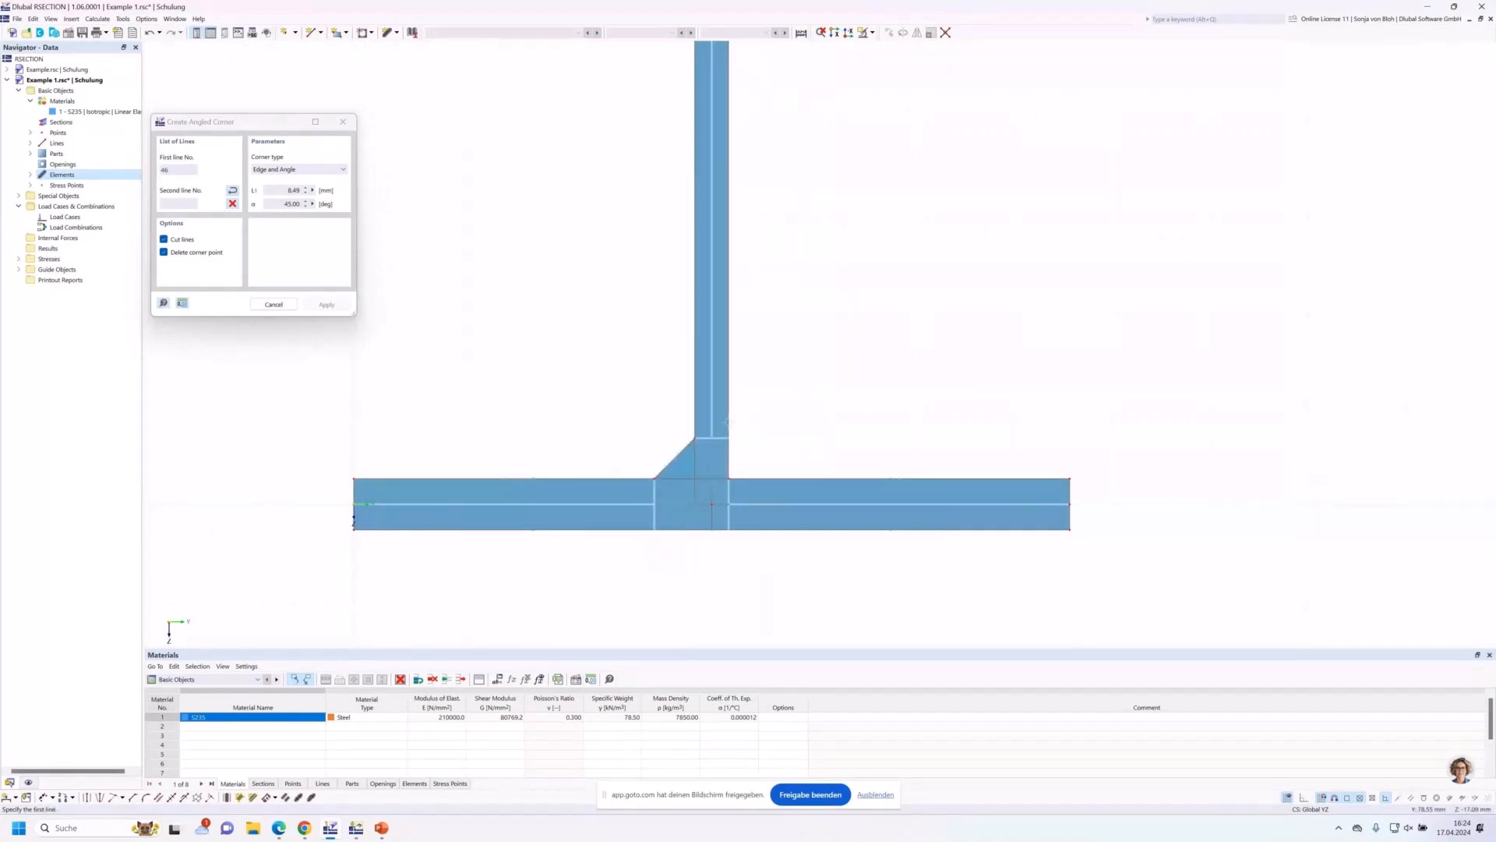
Create the matching angled corner between the web and the right part of the lower flange, and finish corner creation.
click(726, 422)
click(779, 478)
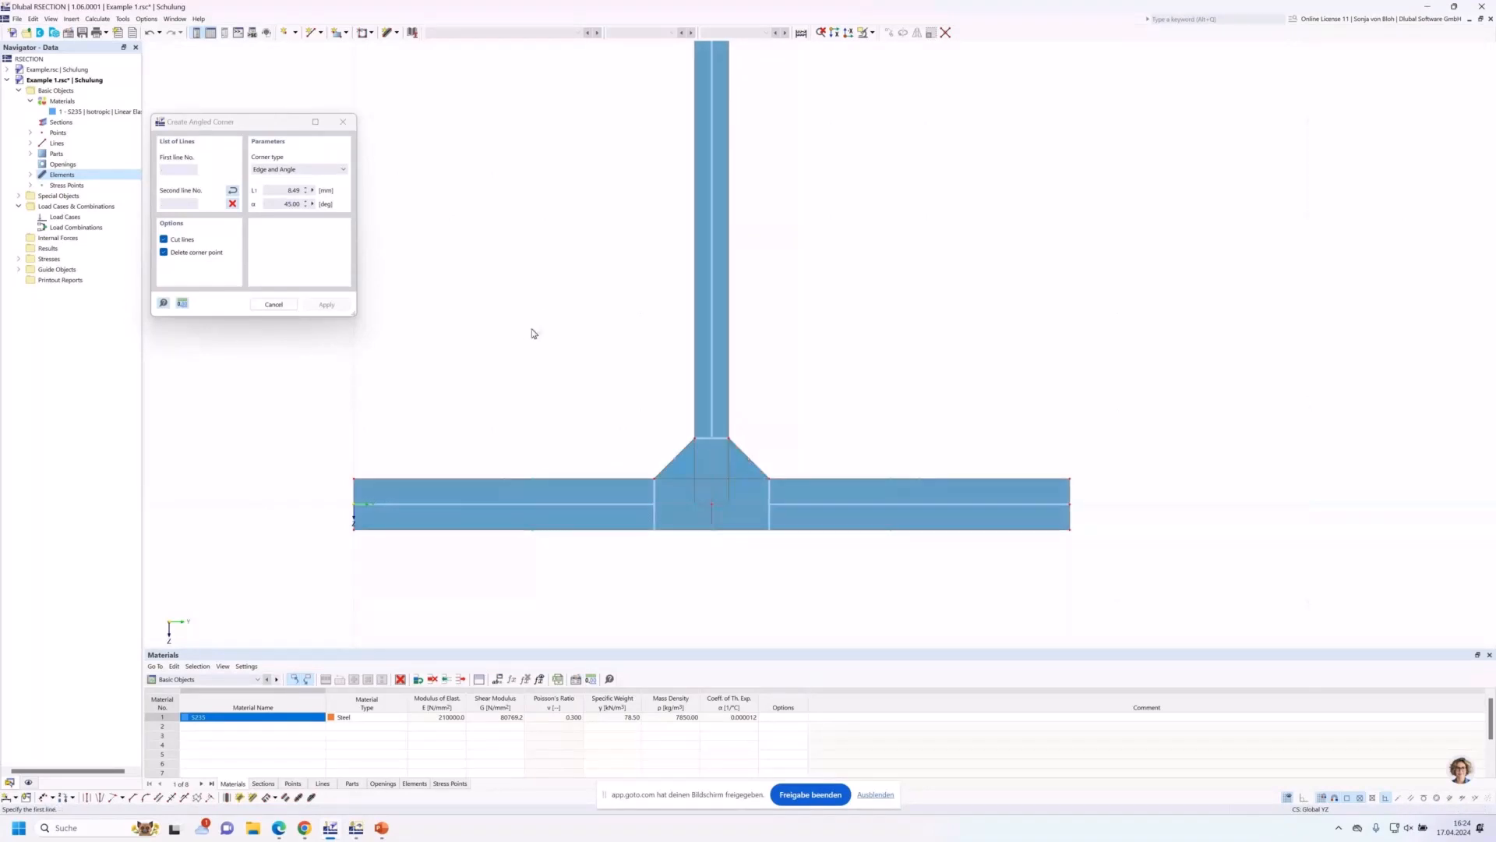
key(Escape)
scroll(535, 410, down, 4)
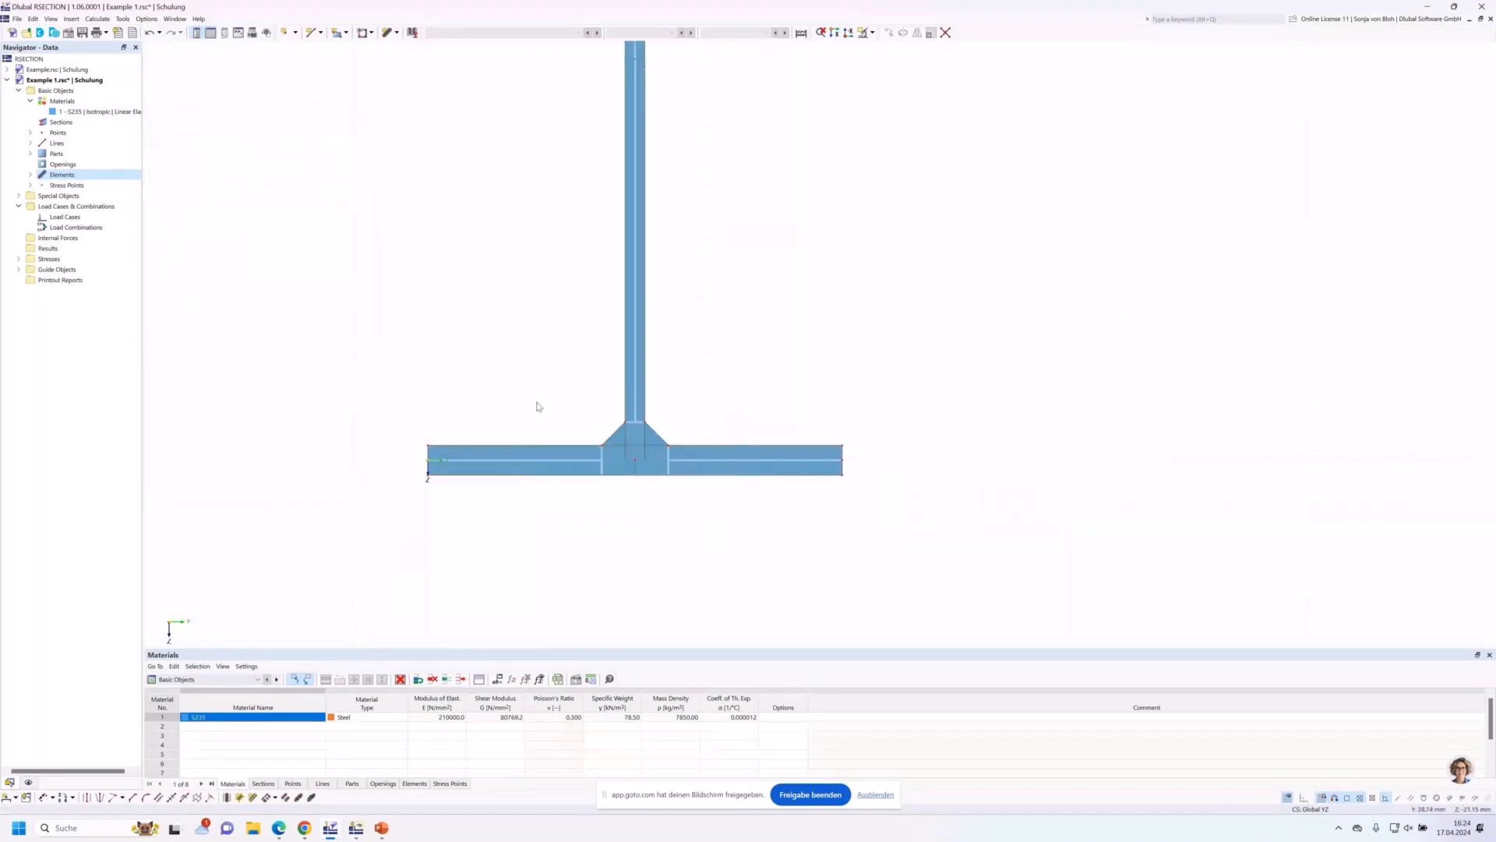
middle_drag(481, 292, 514, 402)
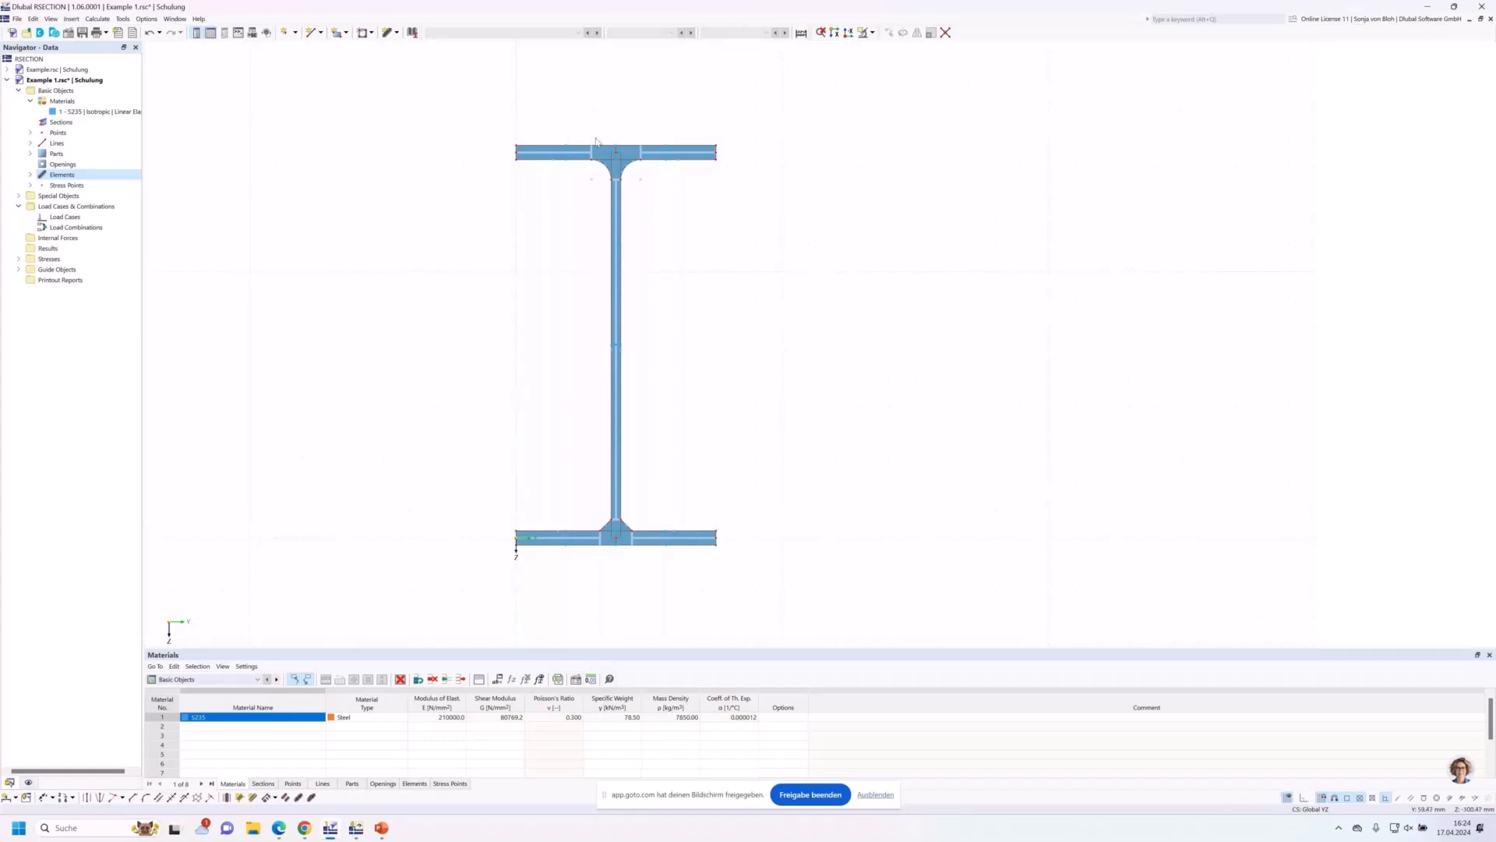
click(657, 159)
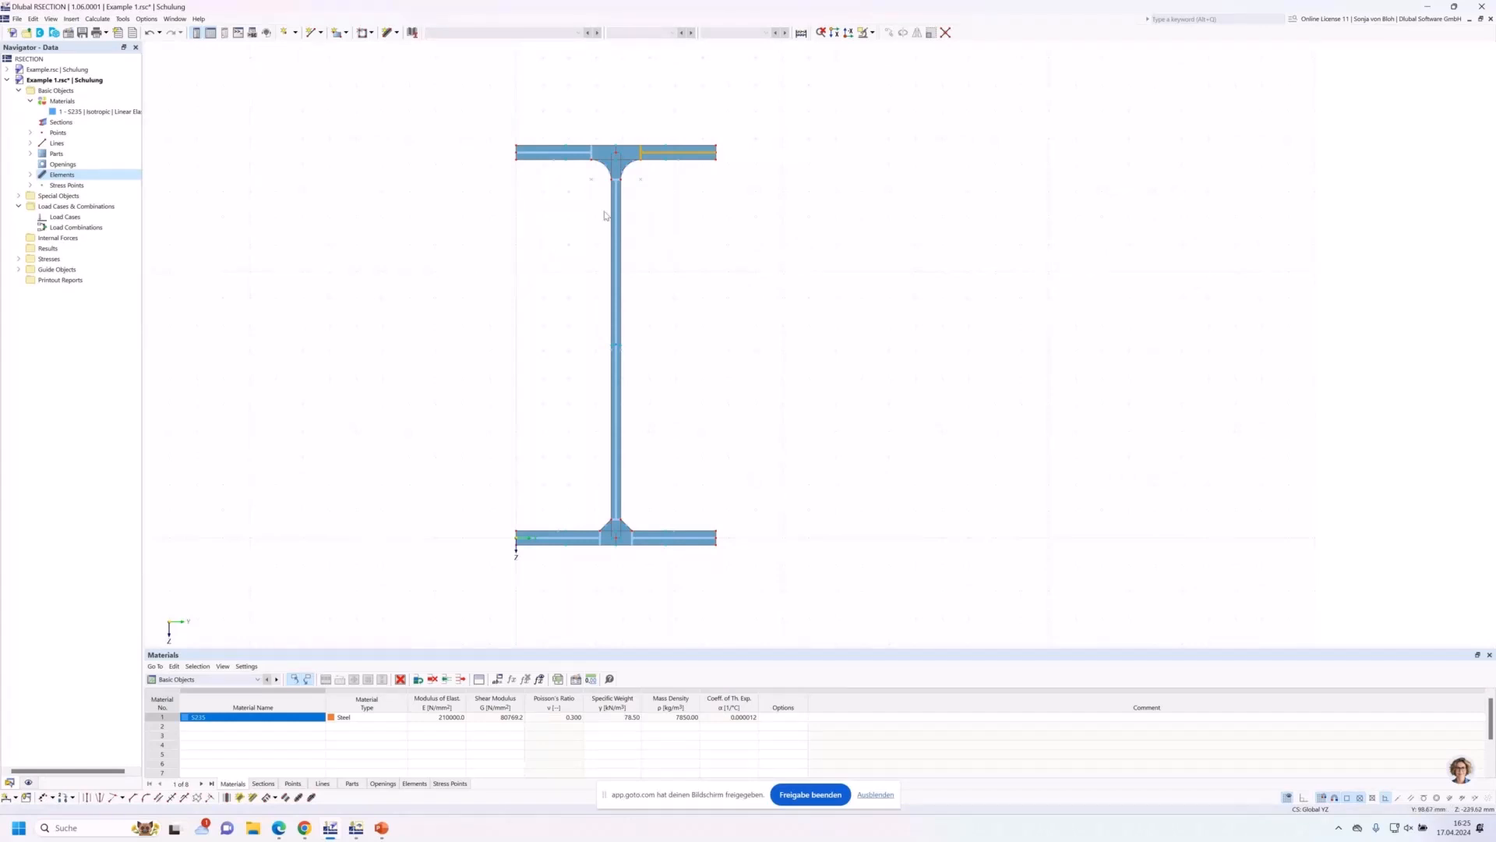
Create two load cases, LC1 named N and LC2 named My.
click(67, 219)
right_click(68, 220)
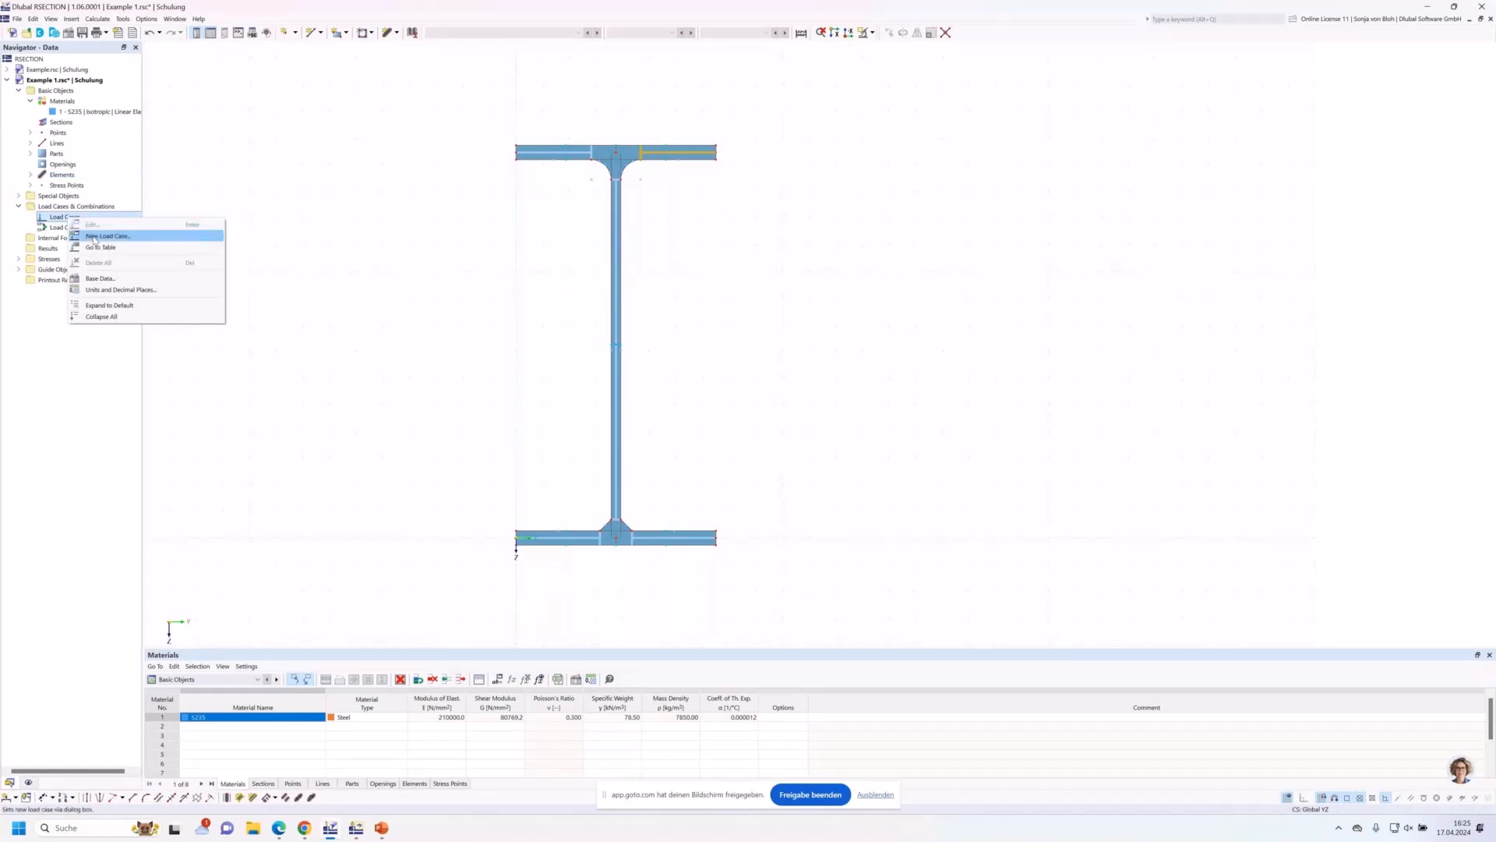
click(93, 237)
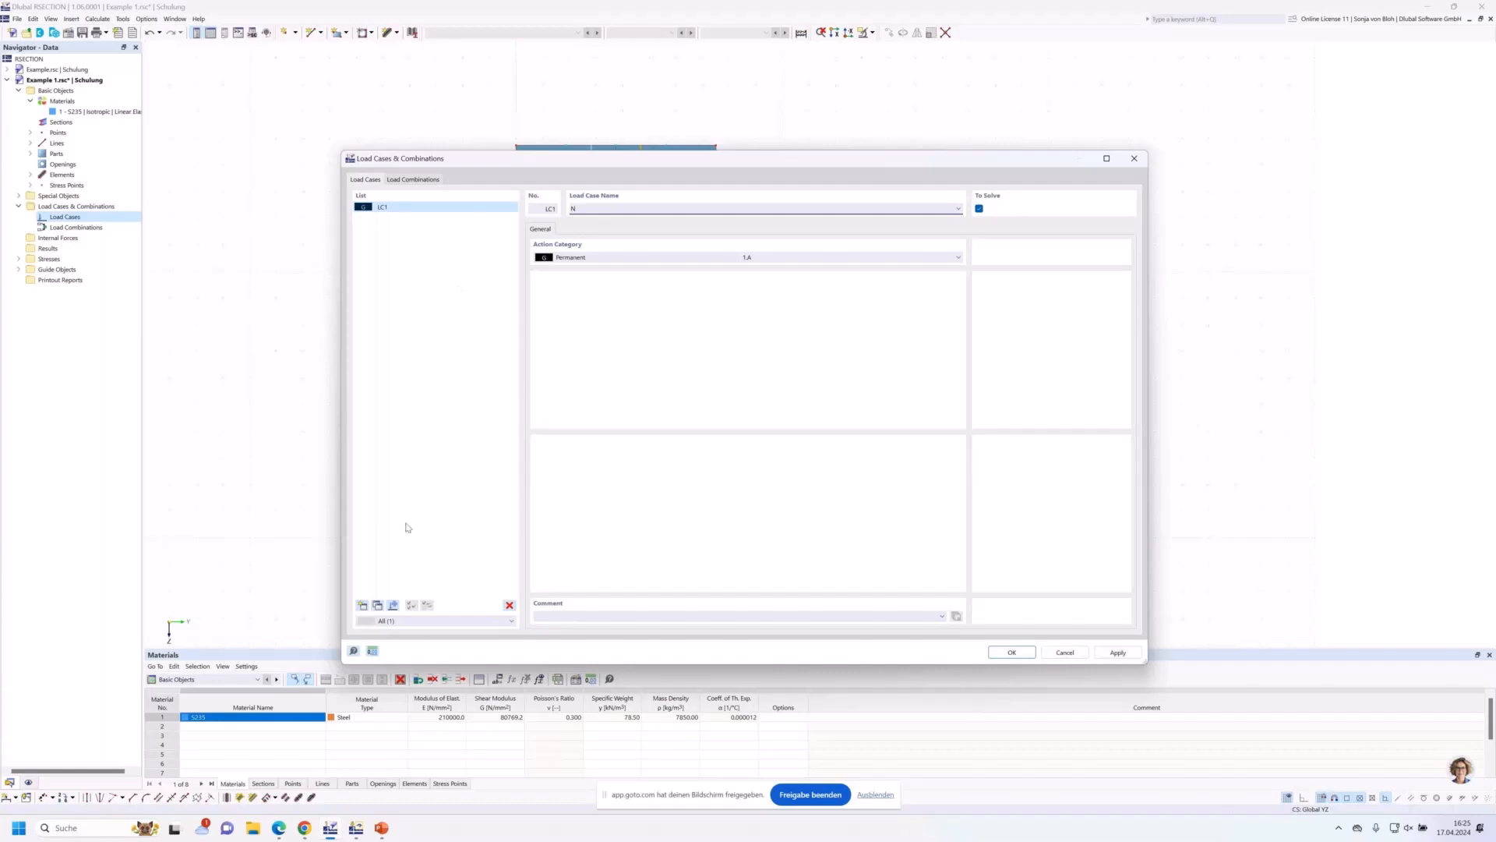
click(363, 606)
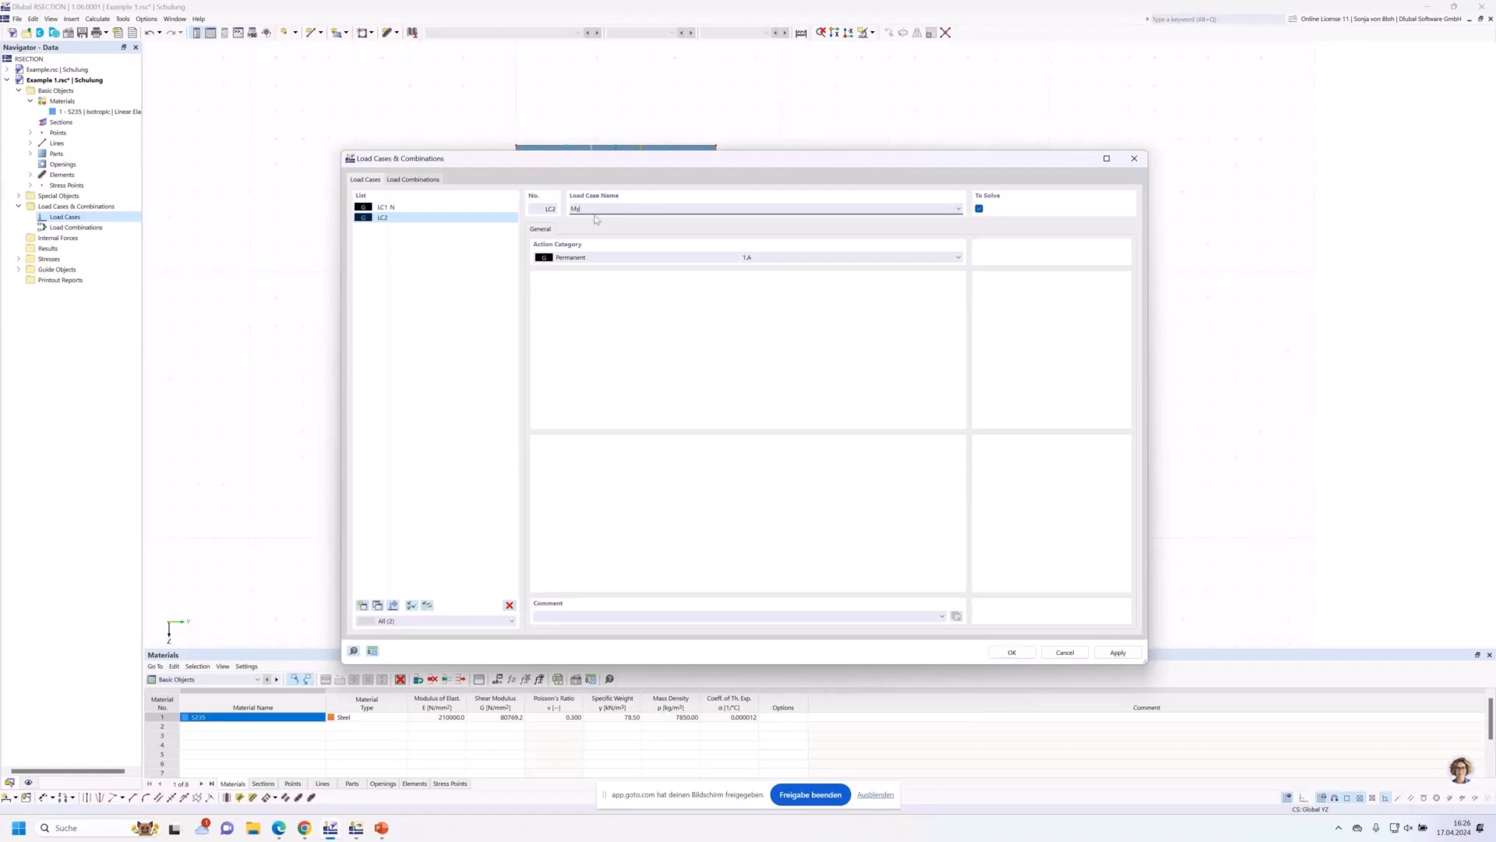
Create load combination CO1 from LC1 and LC2, each with a factor of 1.00, and accept the load definitions.
click(429, 181)
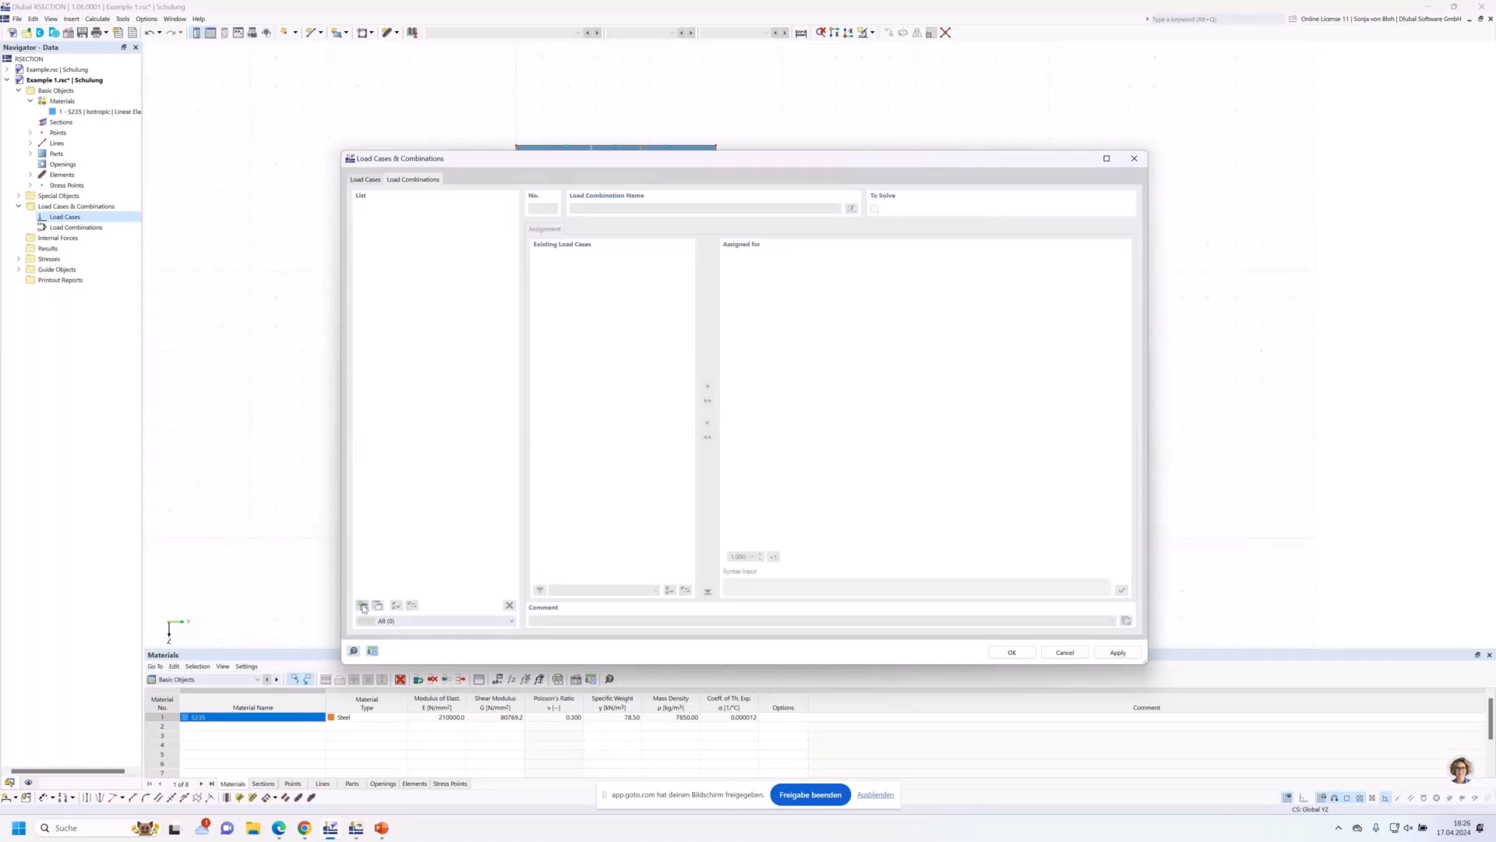
click(362, 607)
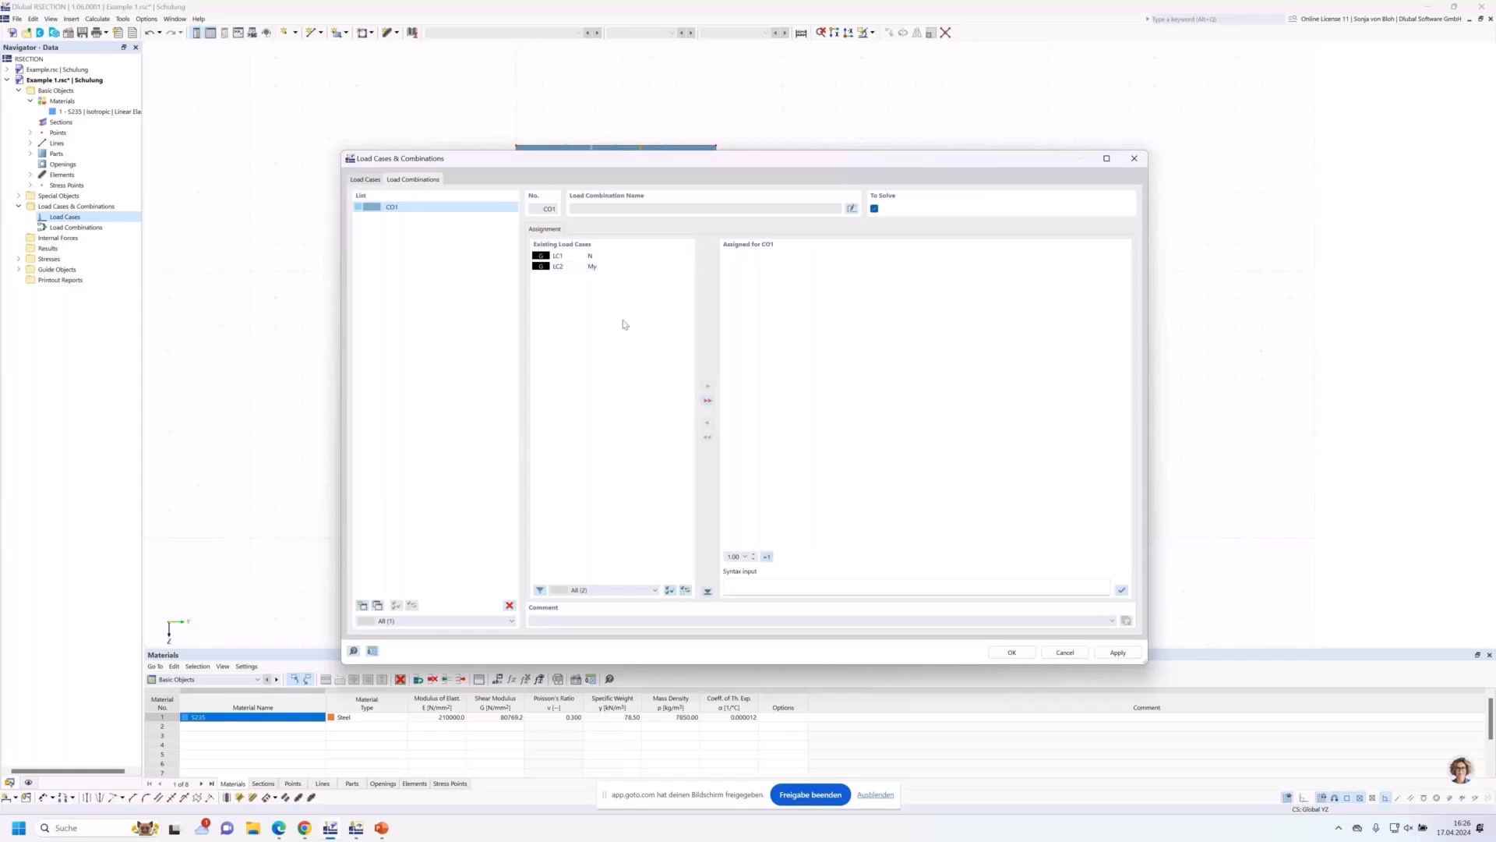
click(708, 402)
click(739, 256)
click(746, 256)
click(747, 257)
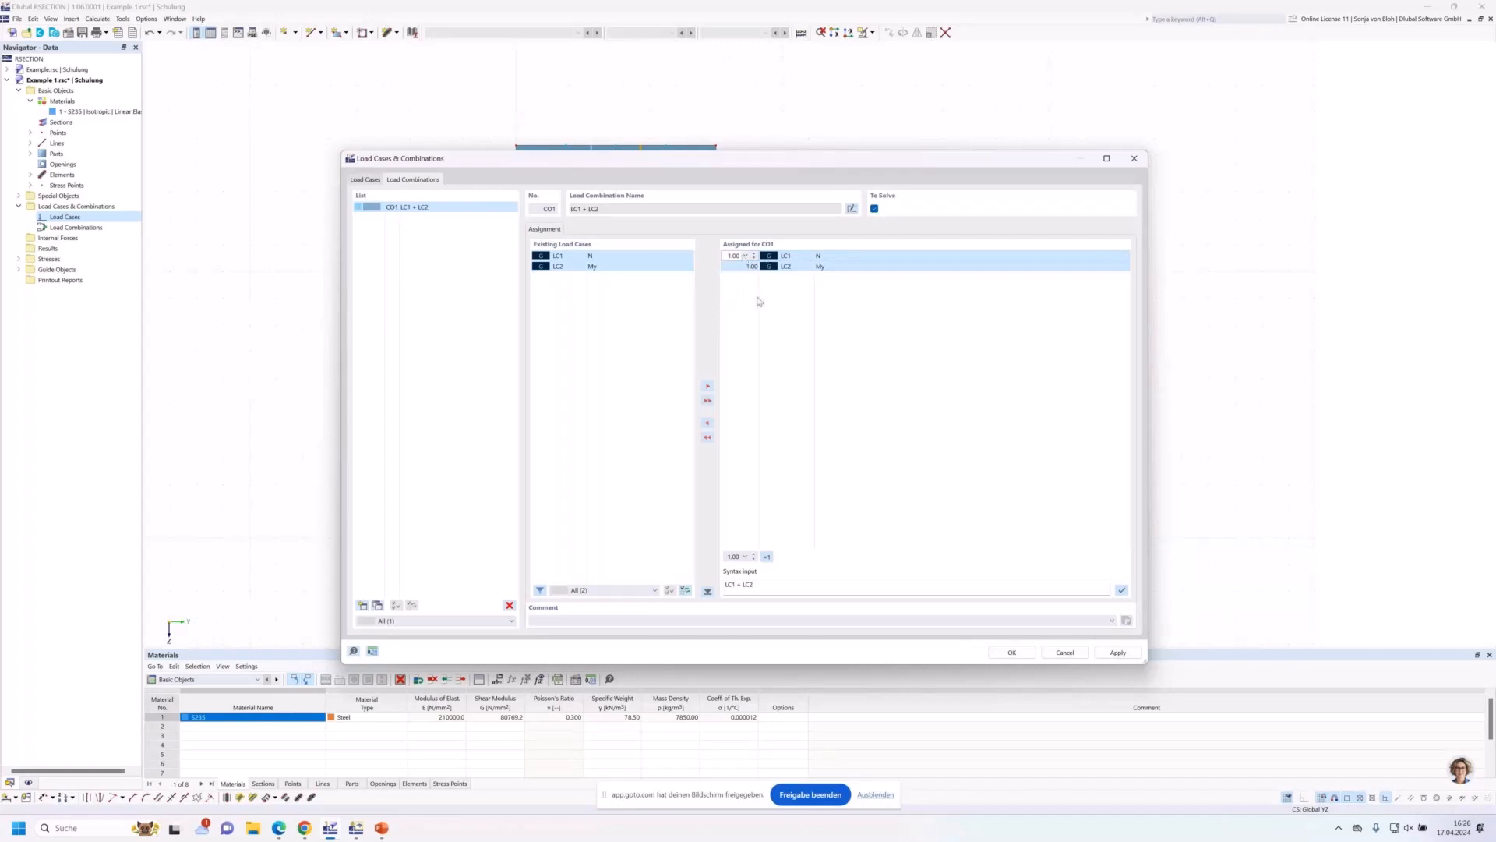
click(1012, 653)
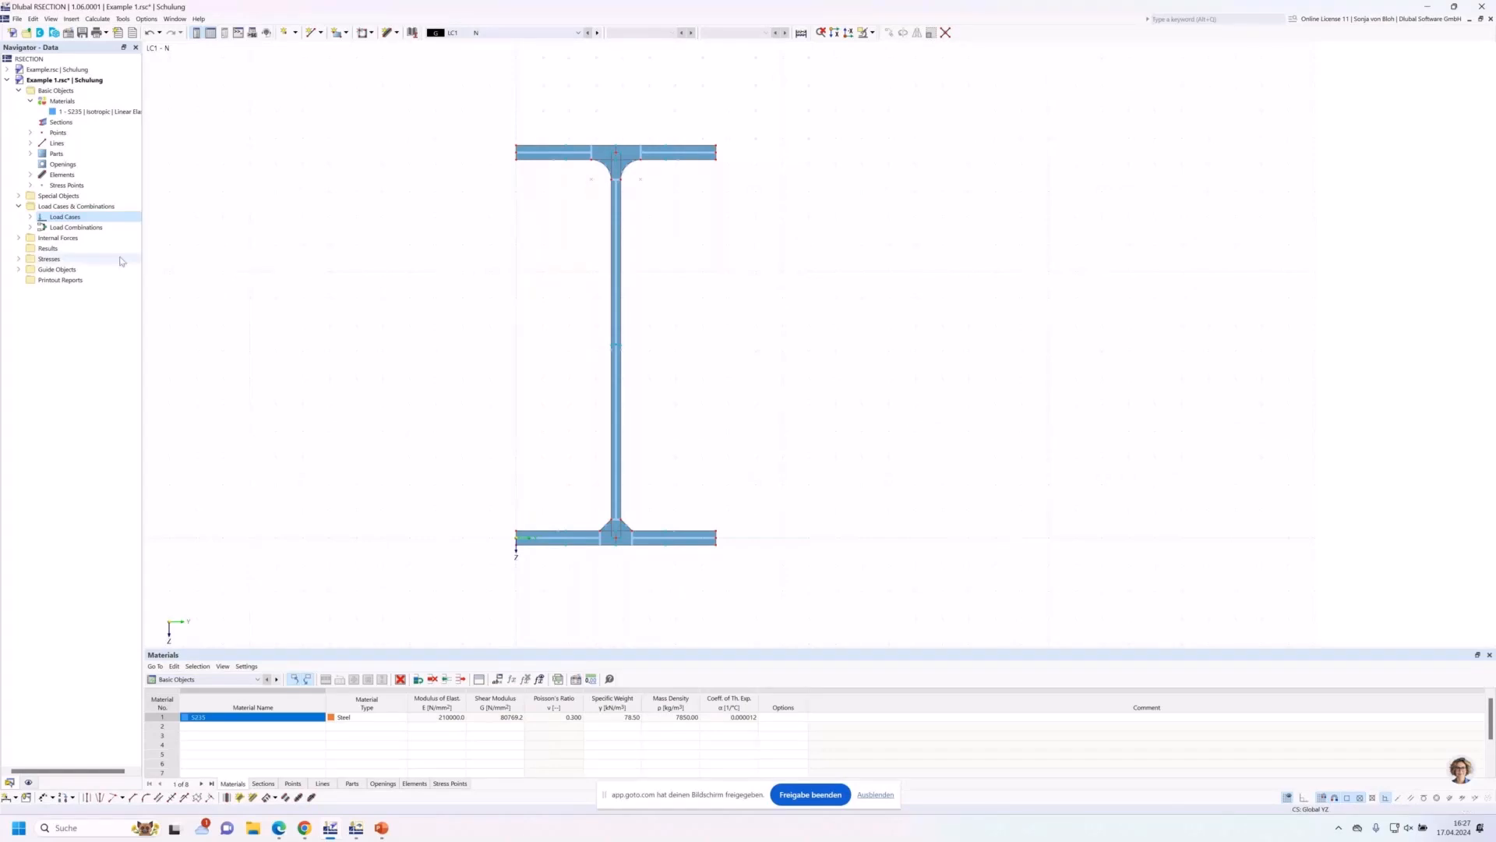
Define internal forces for load case LC1 with an axial force N of -10 kN.
click(19, 238)
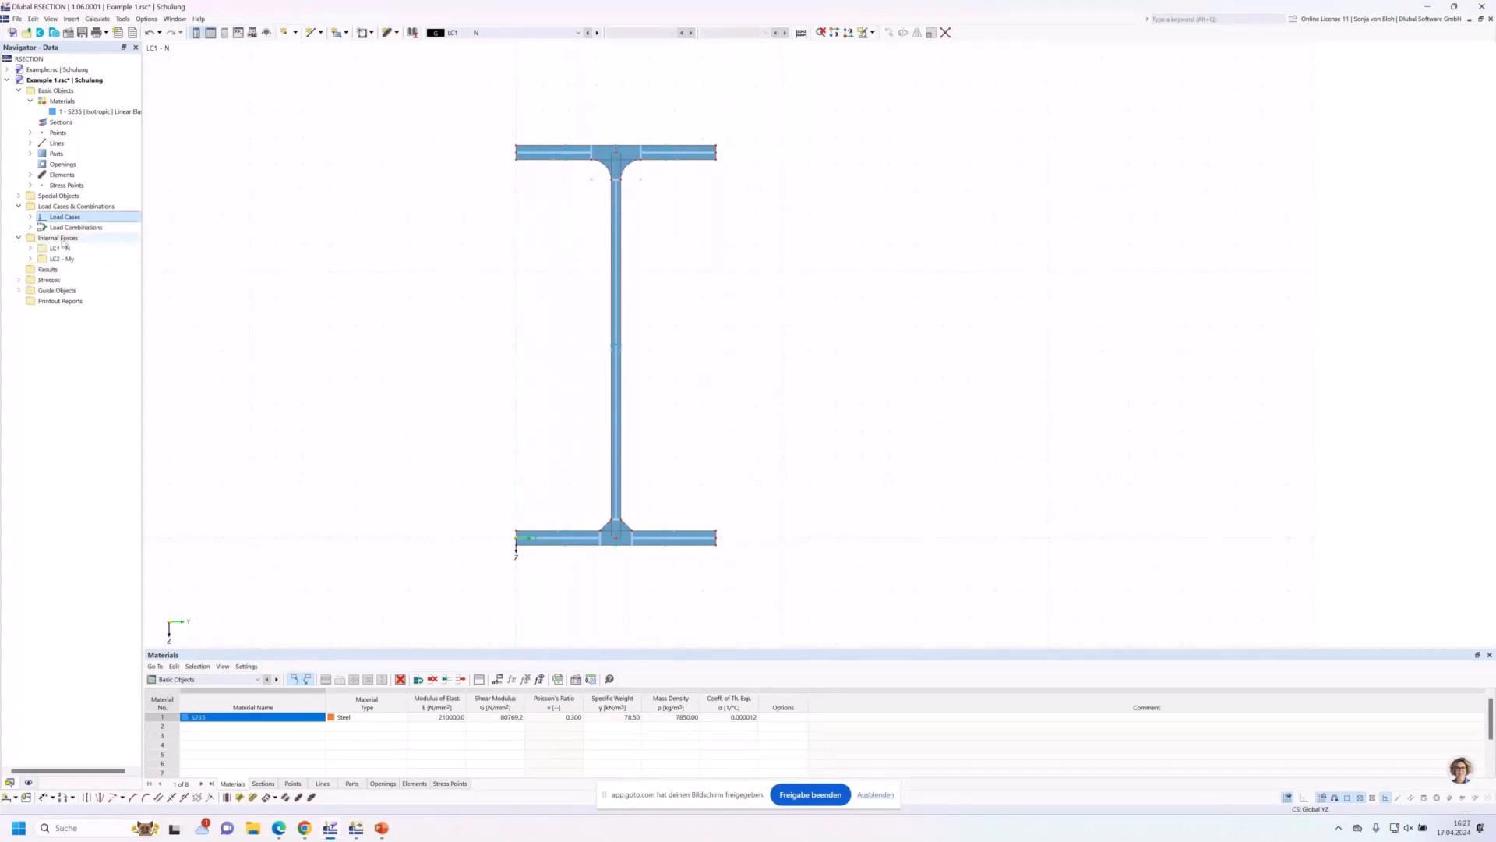
click(30, 248)
double_click(82, 259)
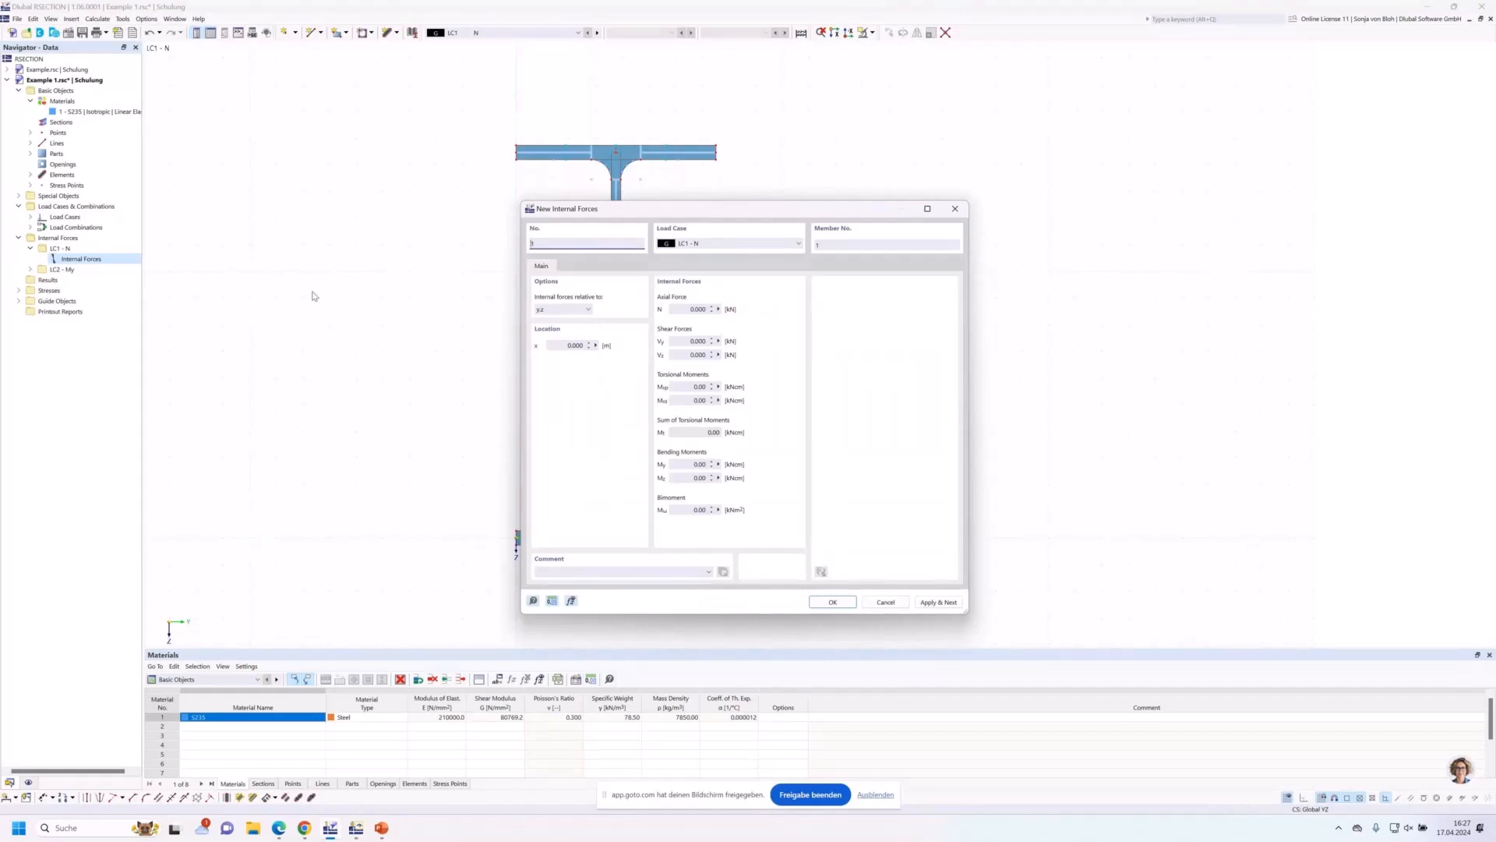
click(683, 310)
drag(683, 310, 717, 313)
key(BackSpace)
key(Return)
Assign the next set of internal forces to load case LC2 - My and set its axial force N to 0.
click(797, 244)
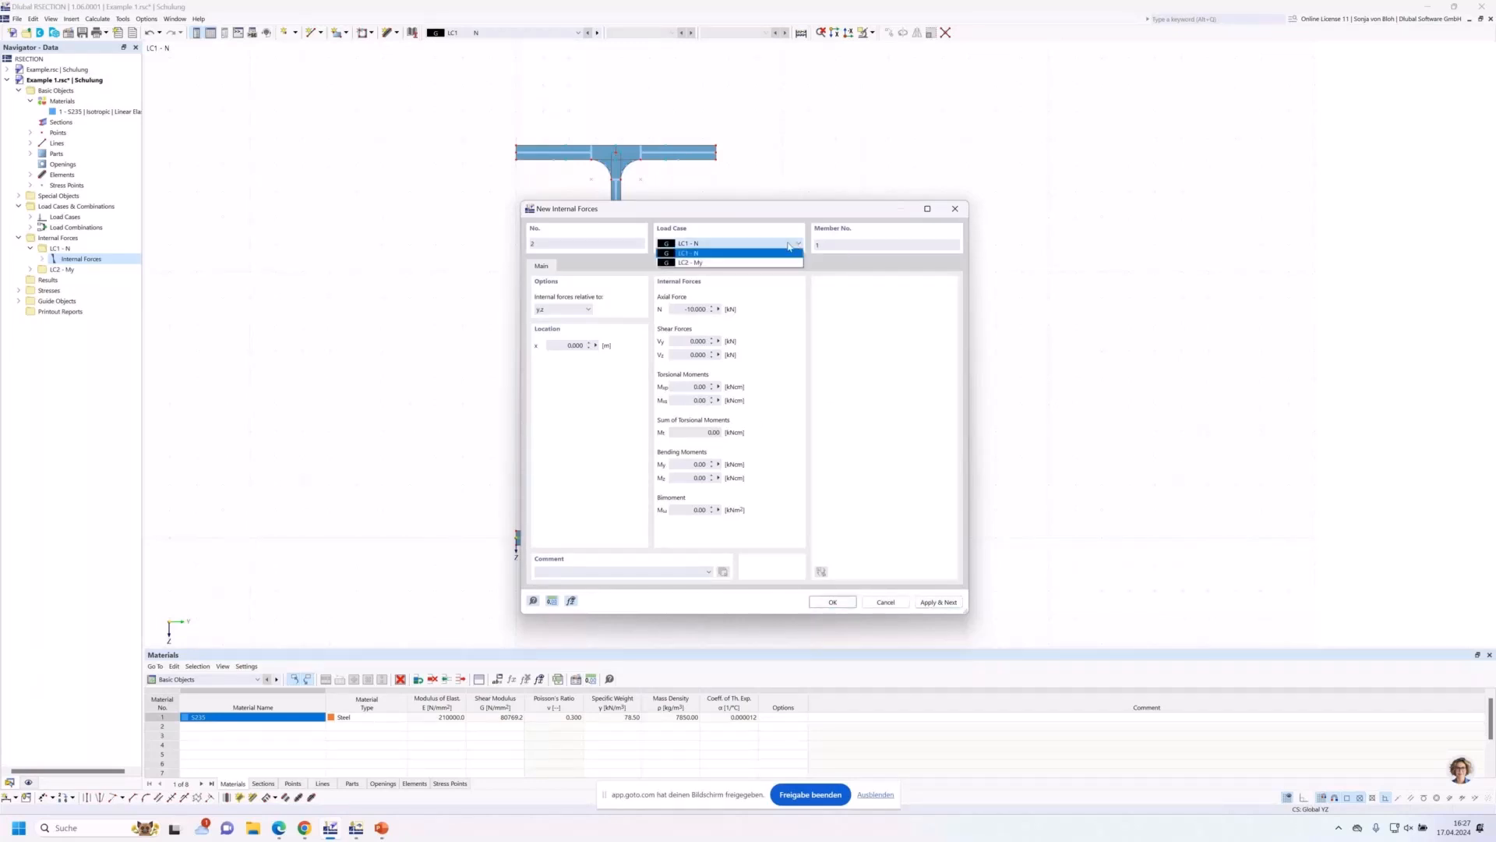
click(782, 263)
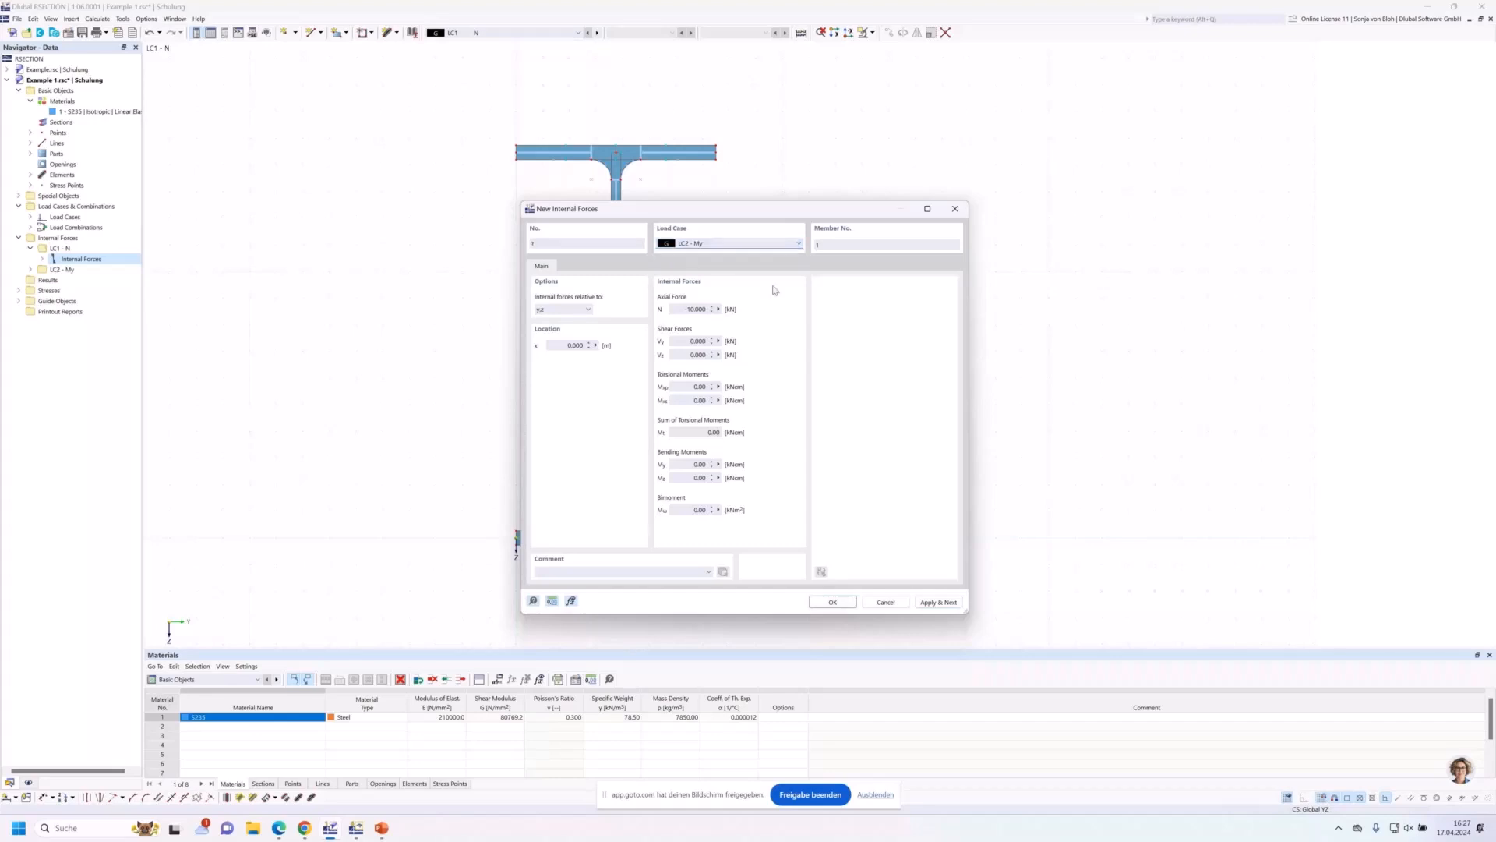
double_click(694, 309)
text(0)
Set the bending moment My of LC2 to 100 kNcm.
click(686, 466)
drag(688, 465, 722, 467)
text(100)
Change the unit of section moments to kNm.
click(551, 601)
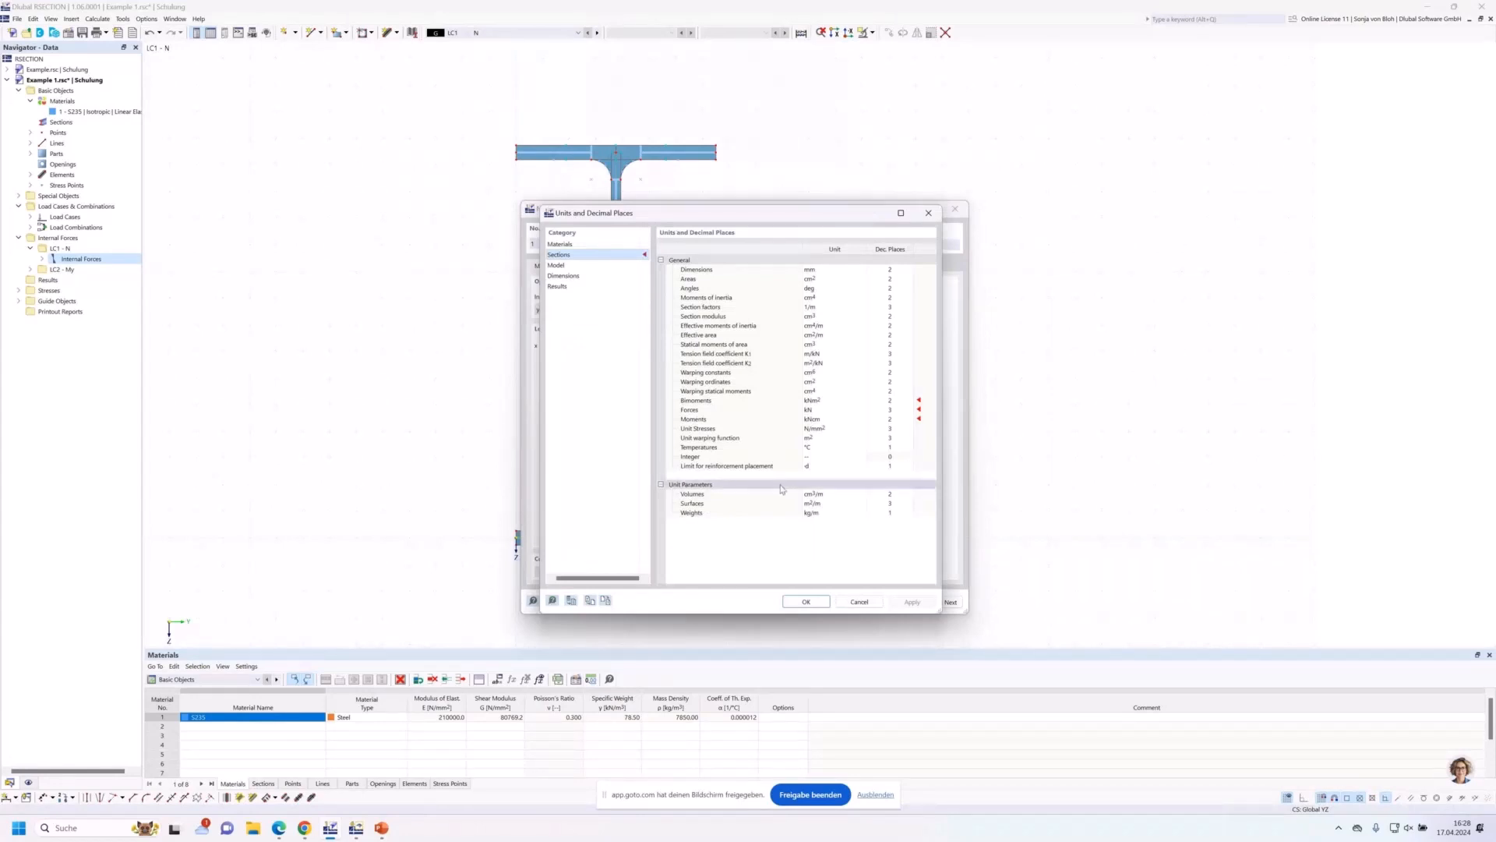
click(814, 421)
click(855, 421)
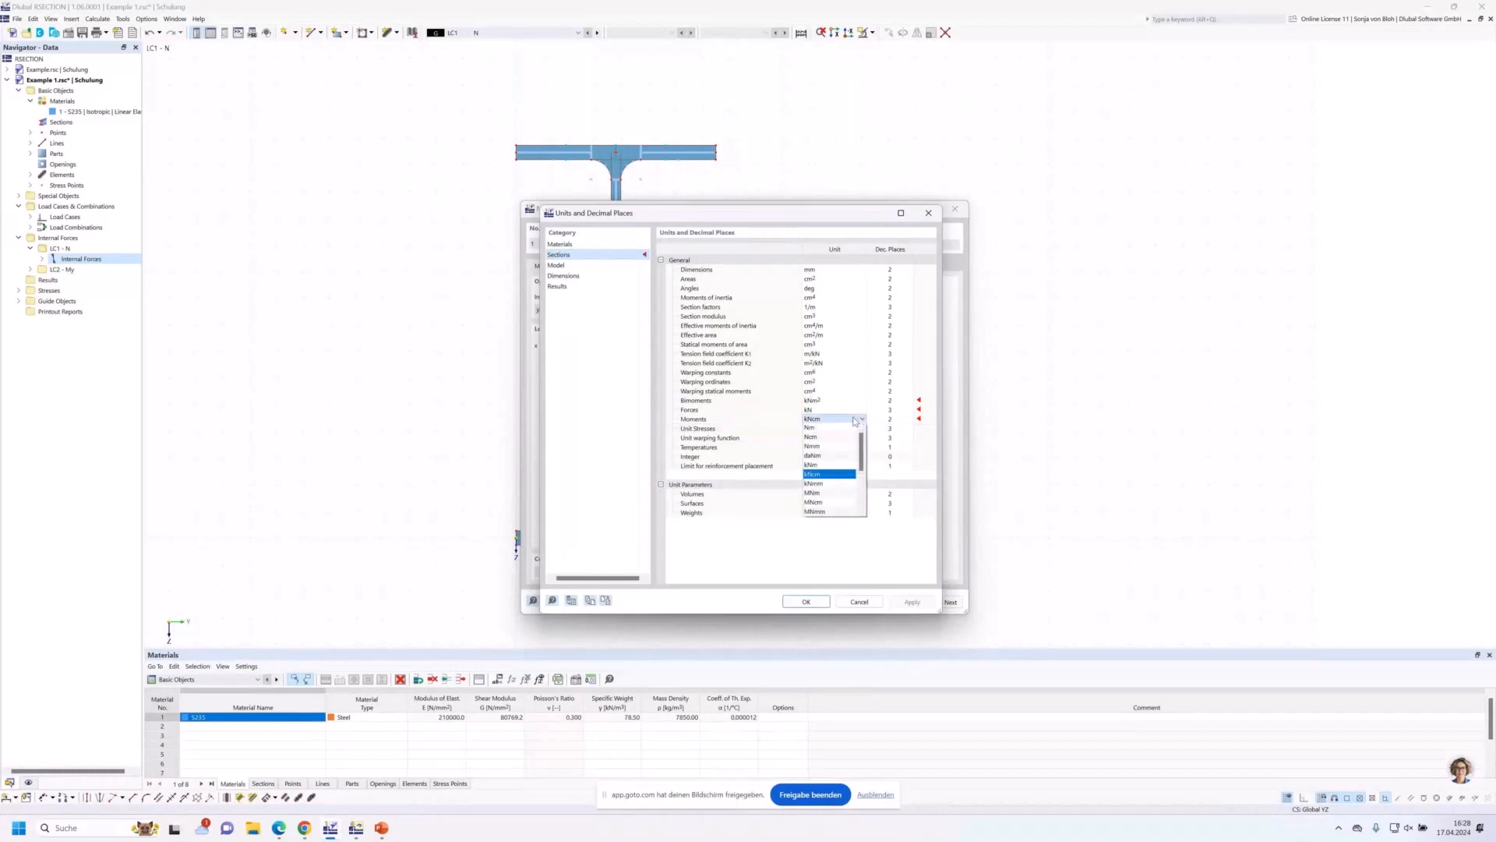
click(822, 466)
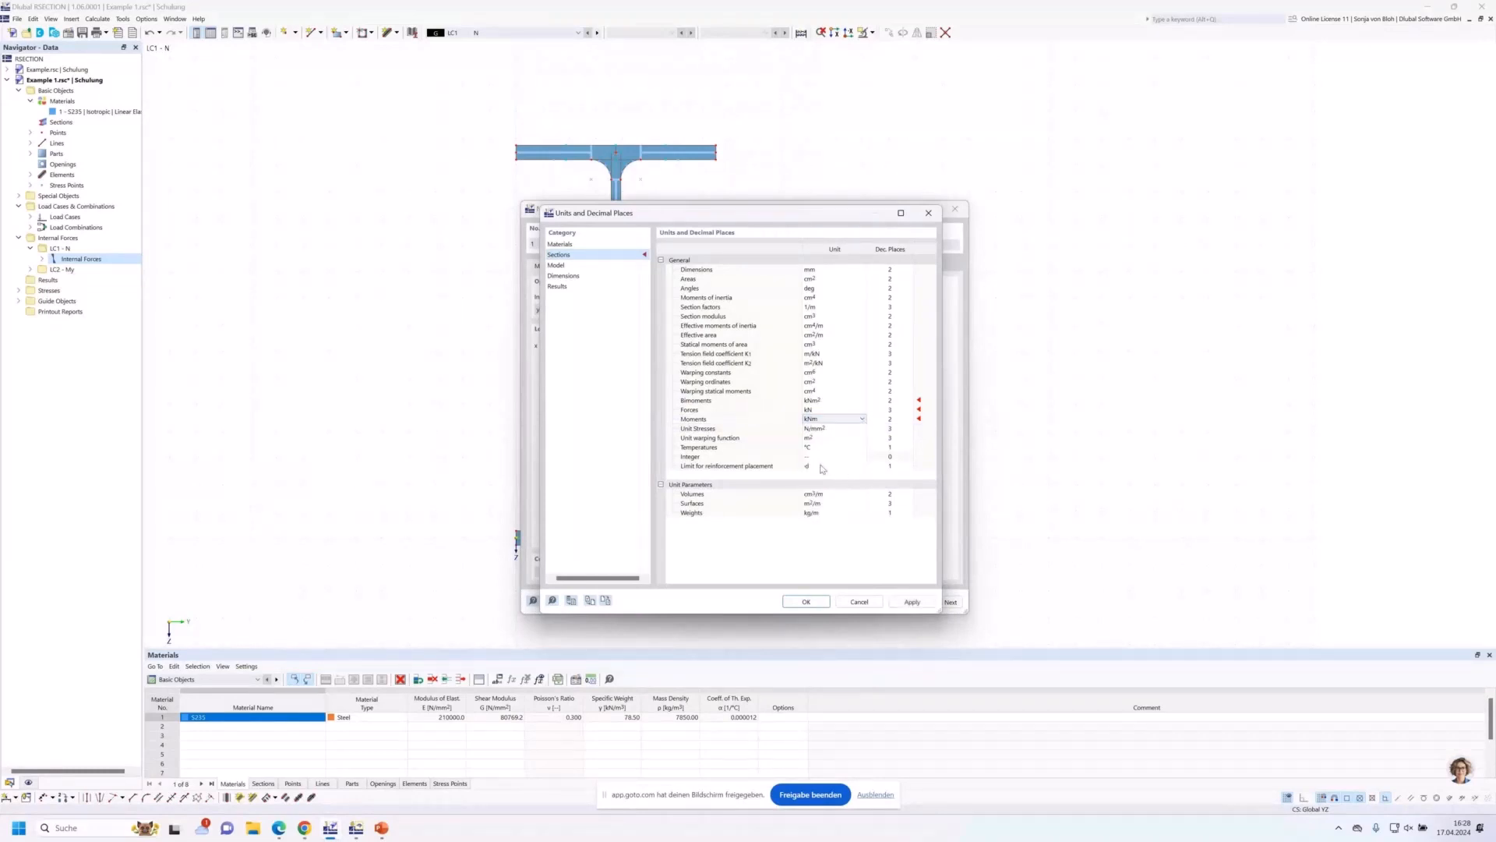
click(807, 601)
Set the bending moment My of LC2 to 100 kNm and accept the internal forces.
drag(693, 466, 716, 468)
text(1)
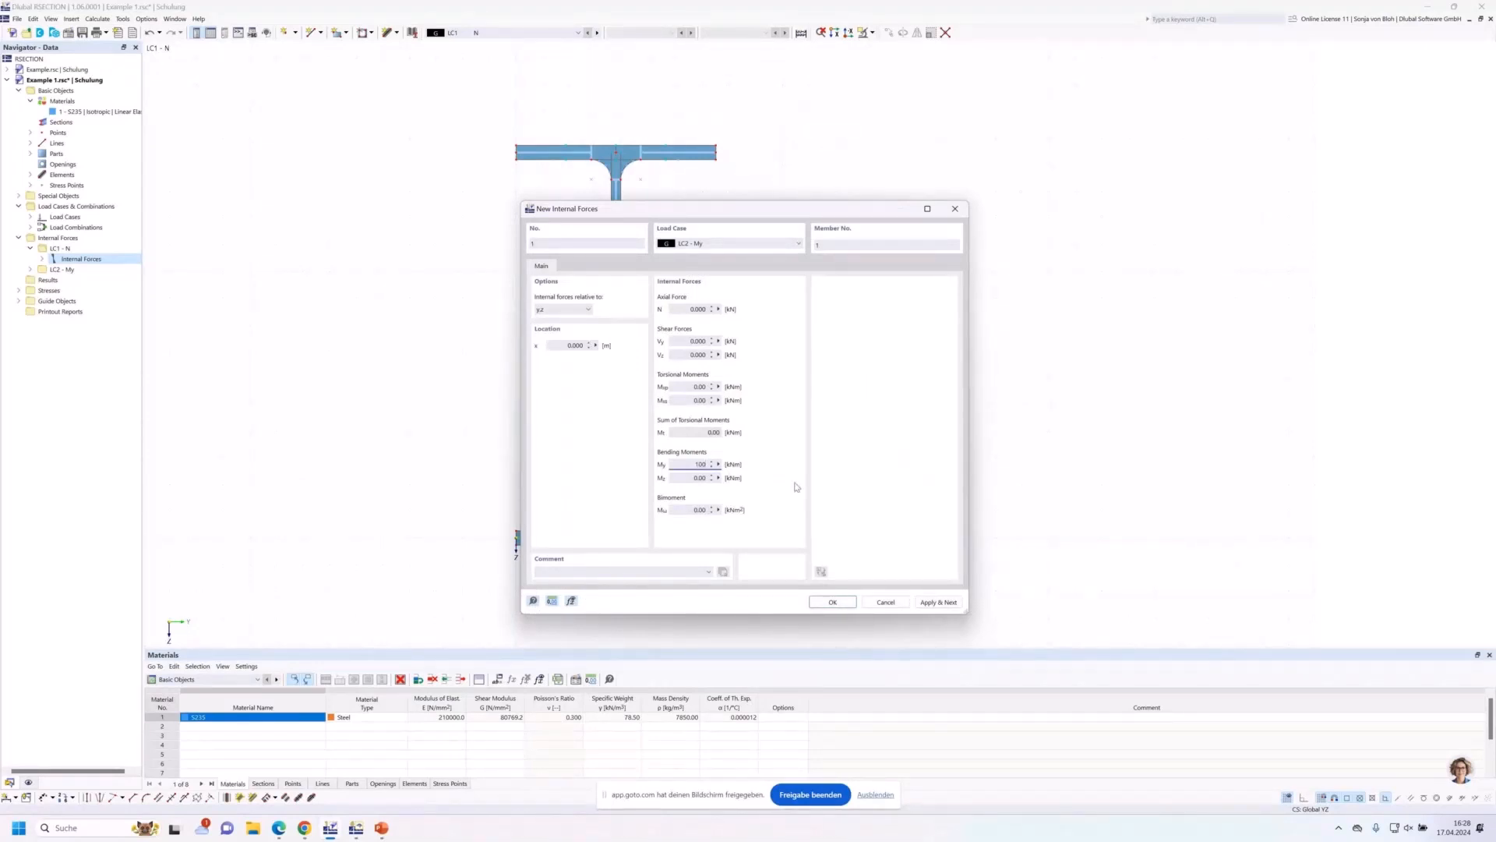
text(00)
click(831, 602)
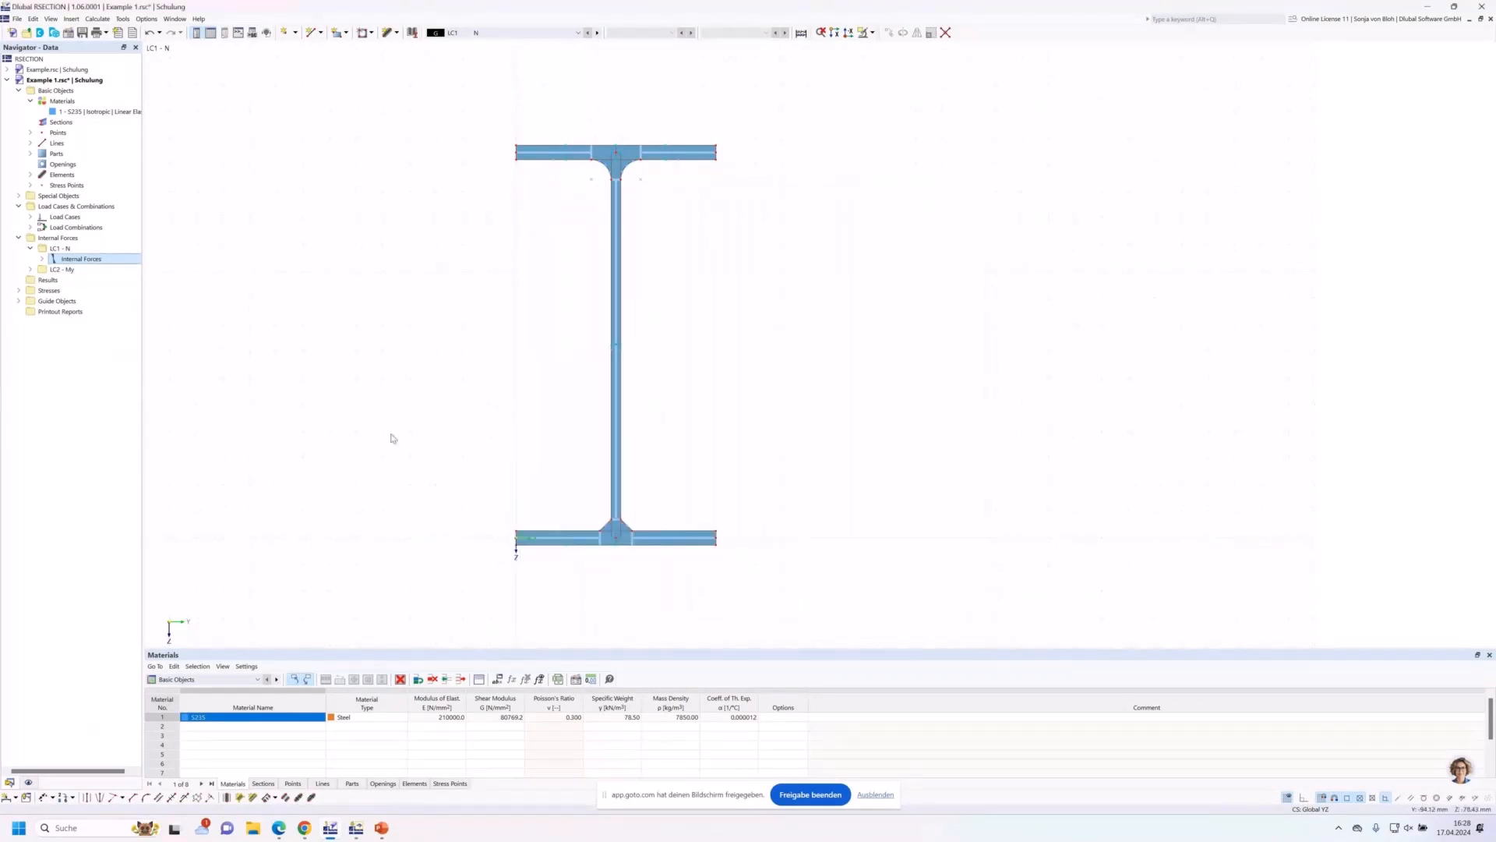
Create standard stress point No. 100 on the web at Y 75 mm and Z -100 mm, and check its position.
scroll(553, 148, up, 5)
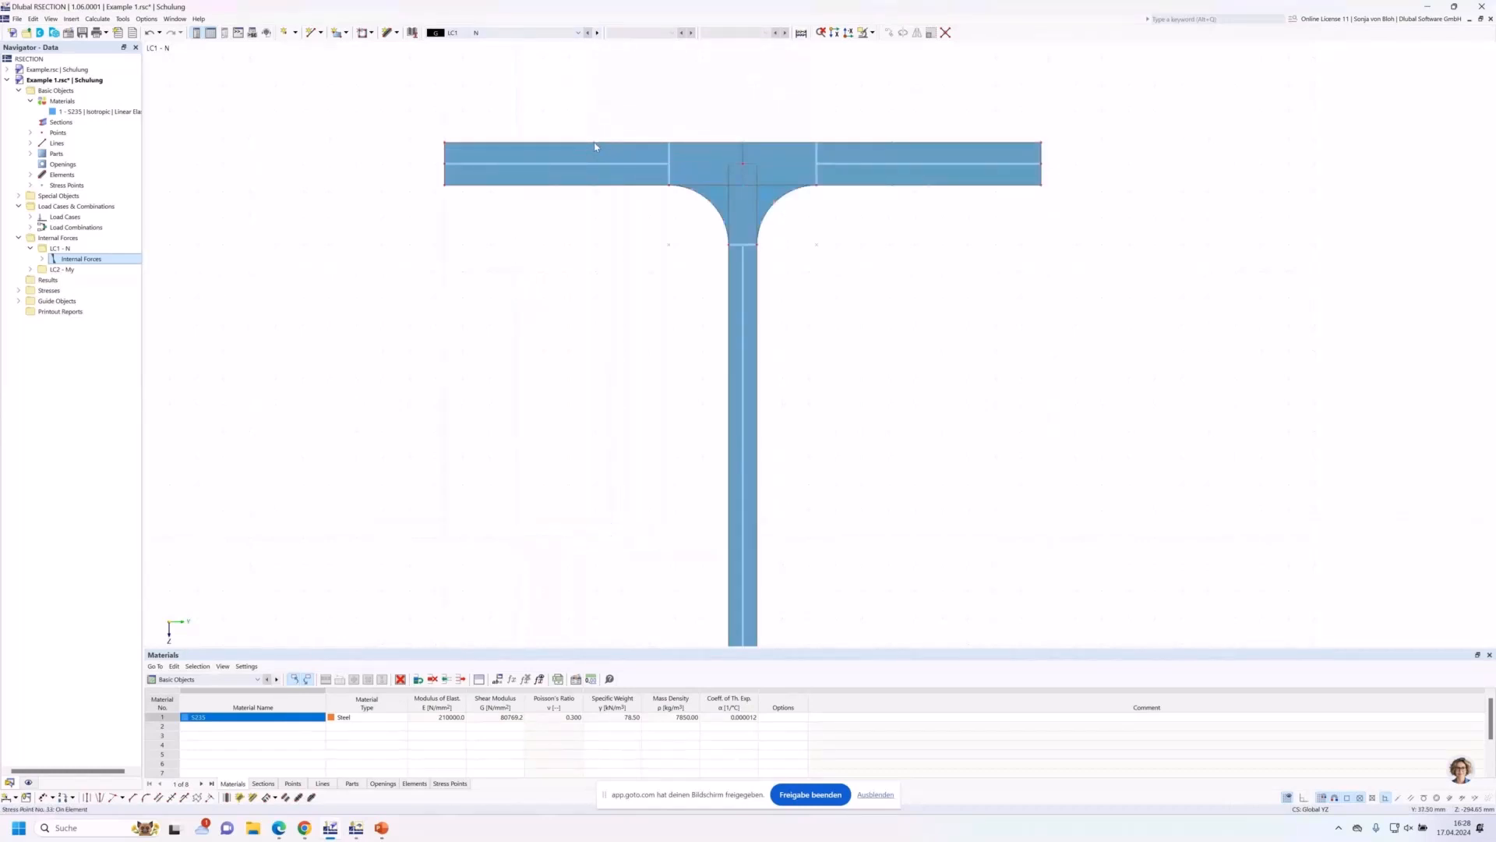
mouse_move(595, 146)
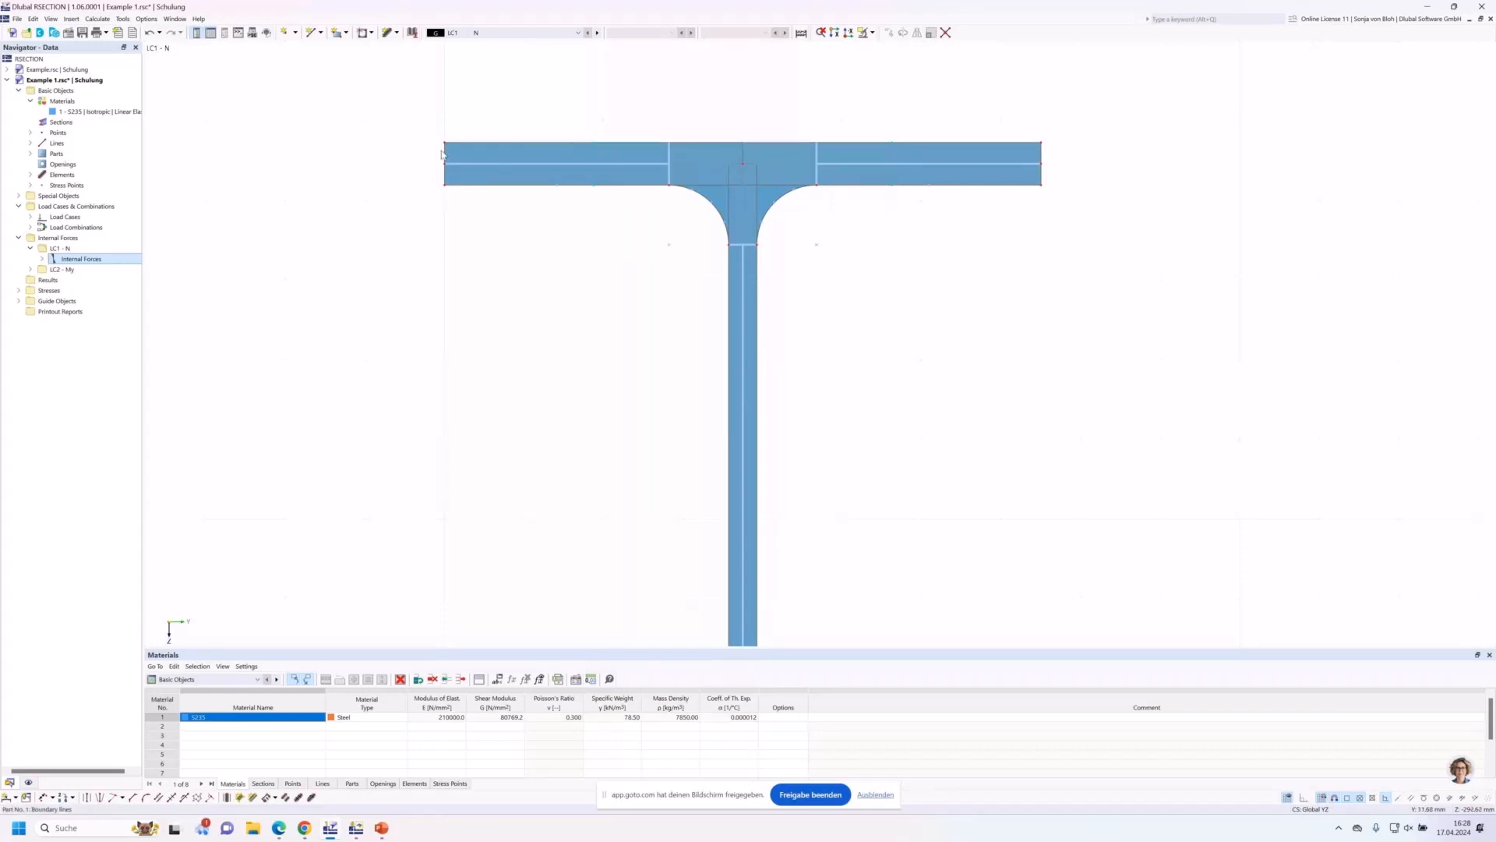
right_click(66, 187)
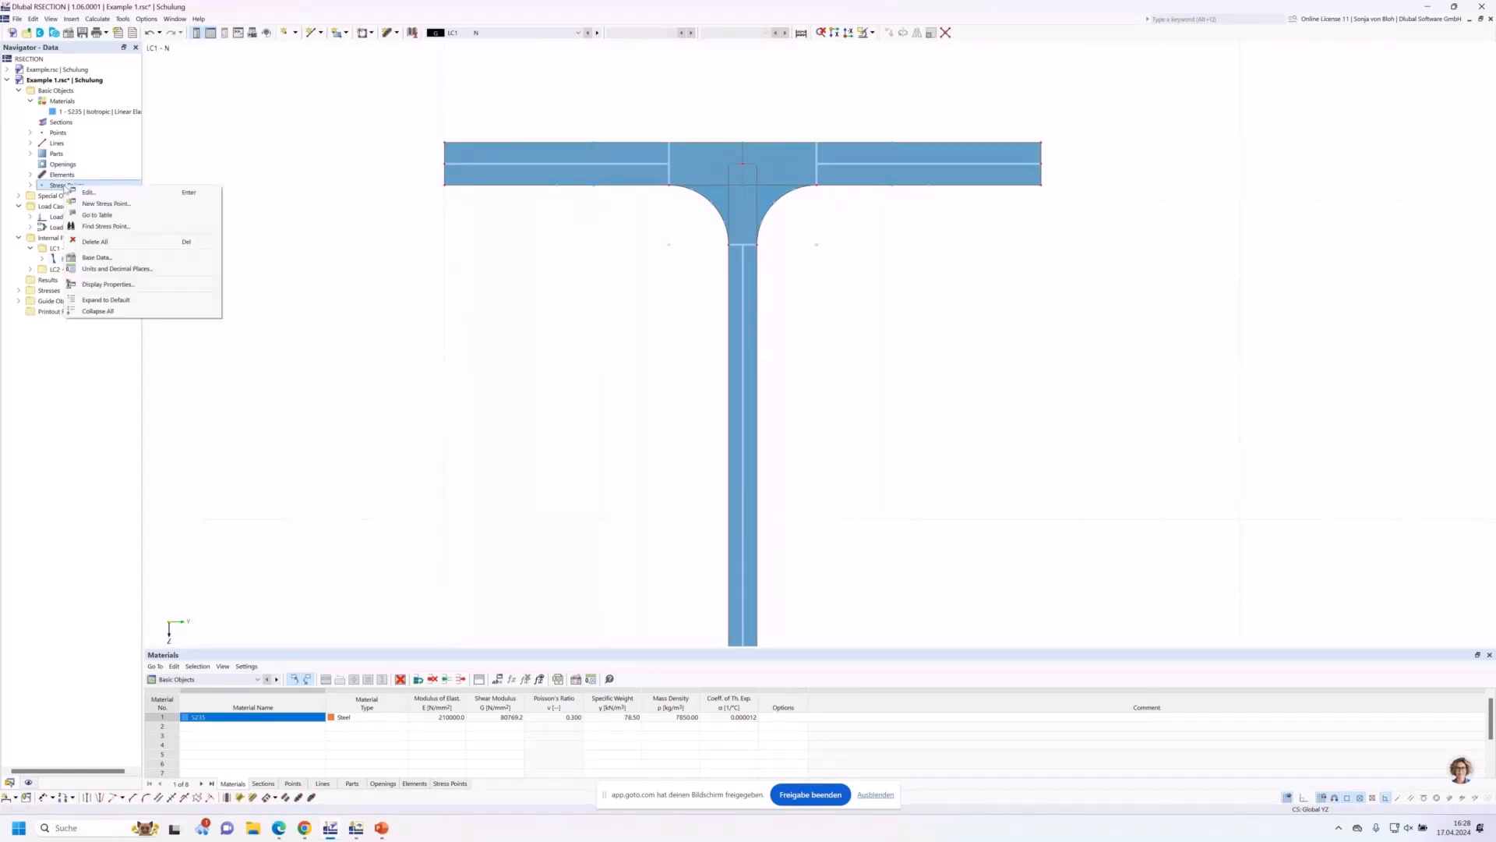
click(106, 205)
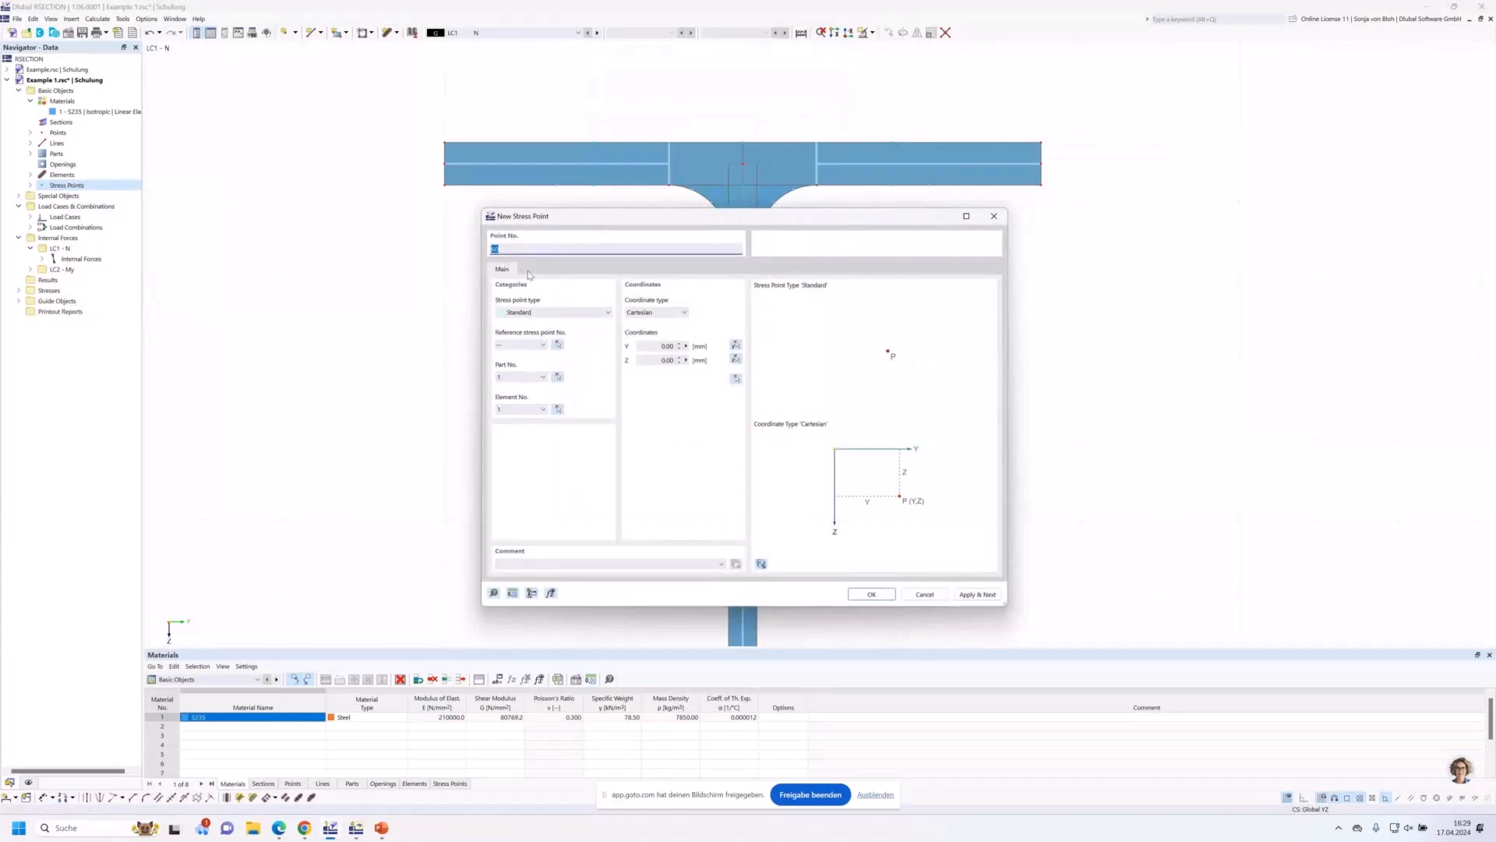
text(100)
click(664, 346)
text(75)
key(Tab)
key(BackSpace)
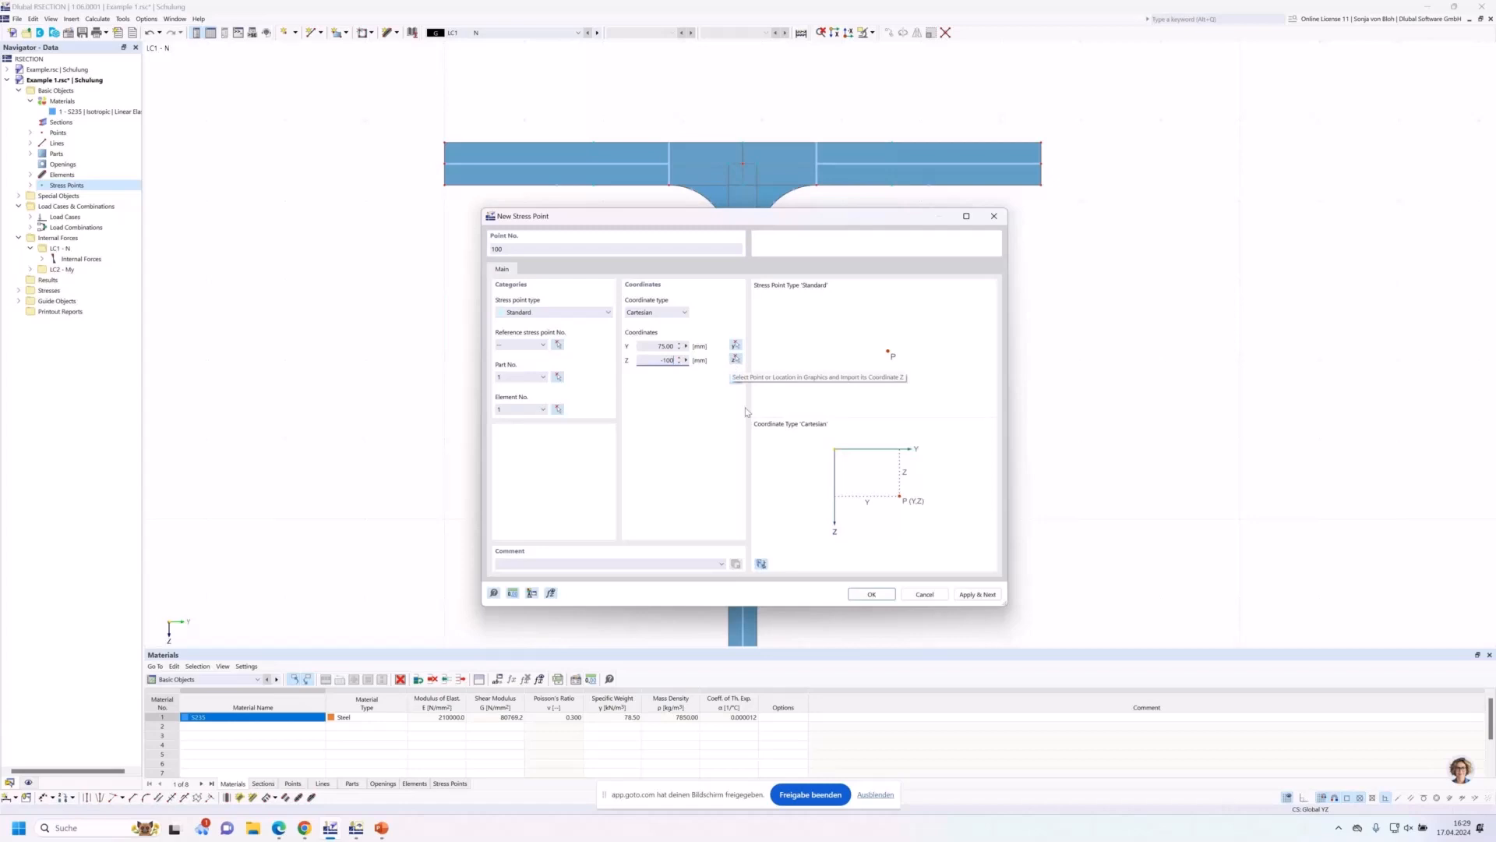
click(869, 593)
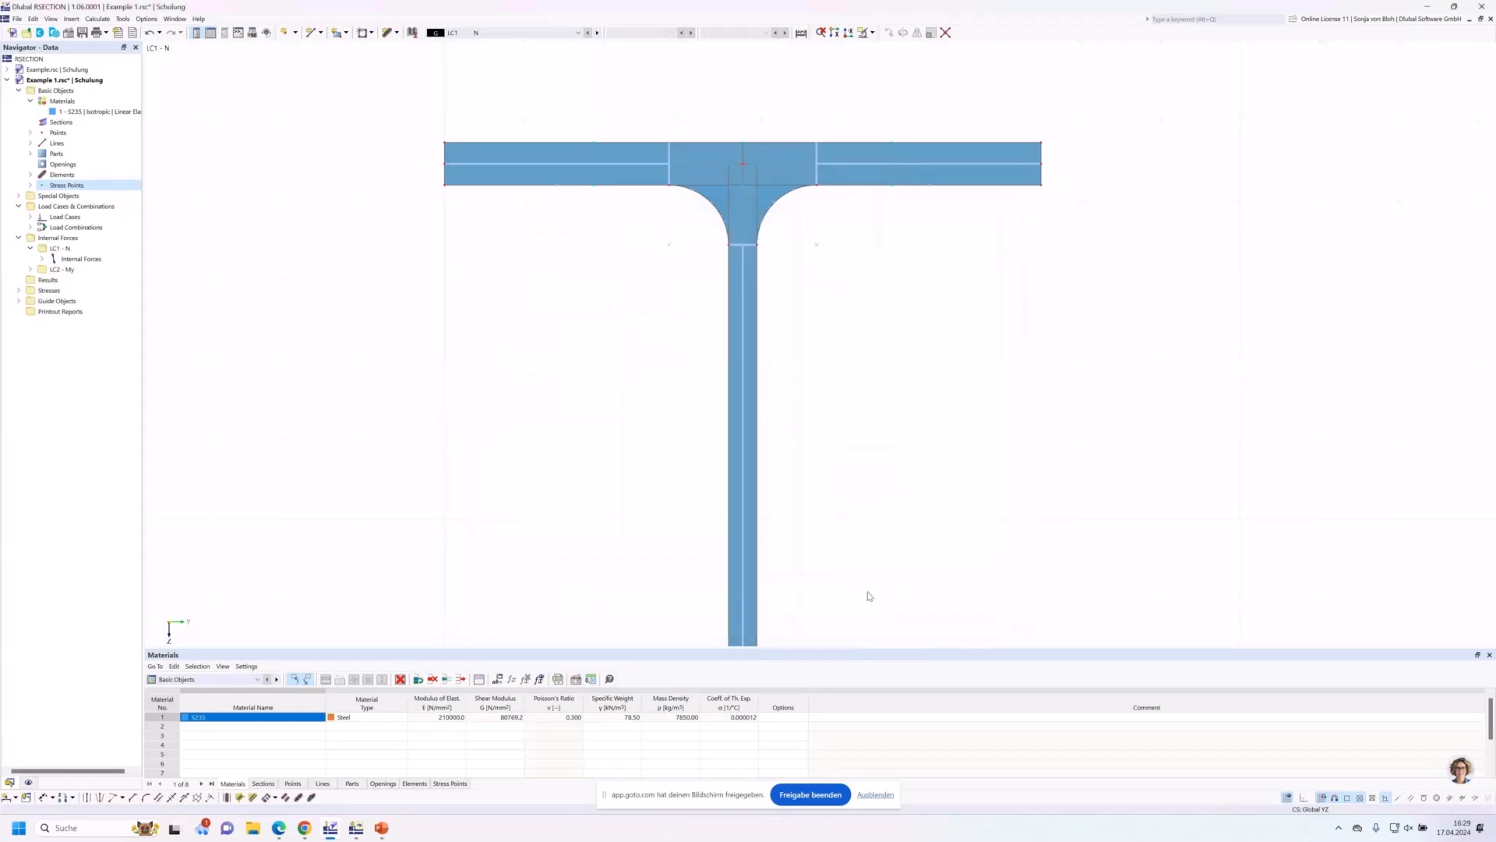
scroll(611, 407, down, 5)
scroll(577, 405, up, 5)
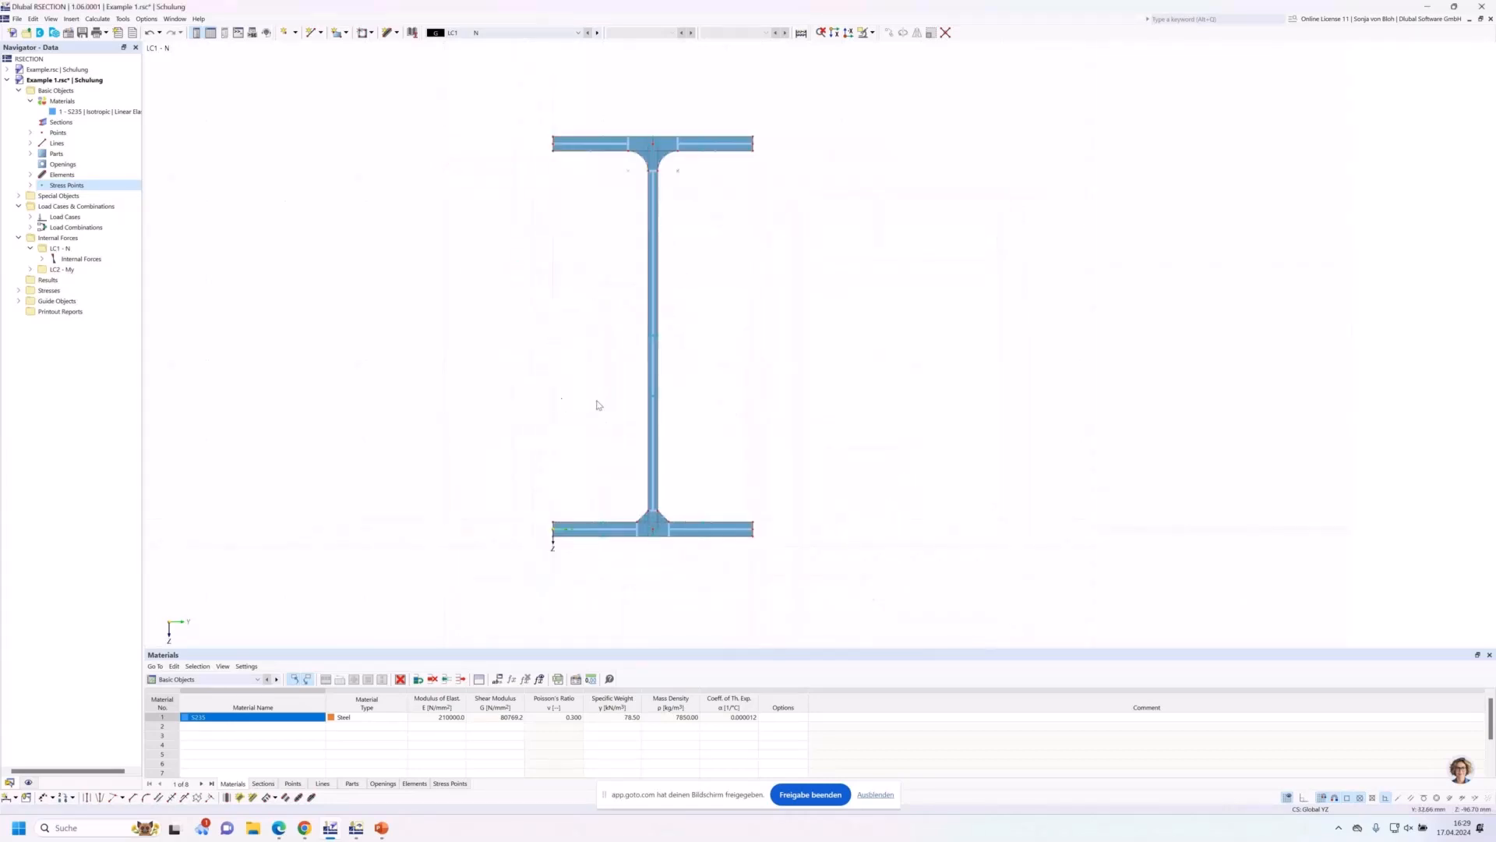
mouse_move(680, 397)
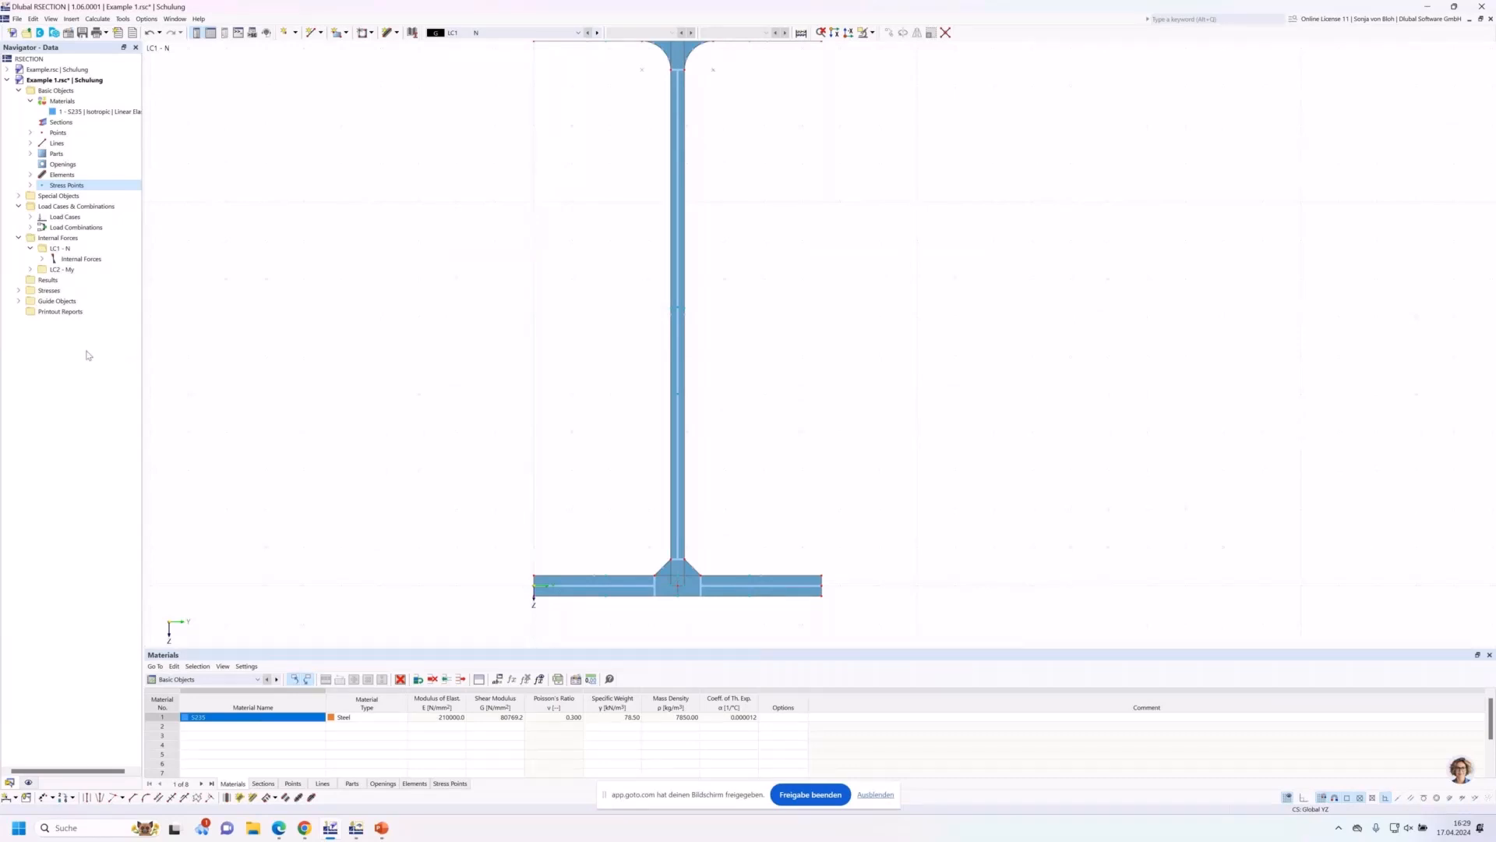
Review which stress types are set for calculation in the stress configuration.
click(18, 291)
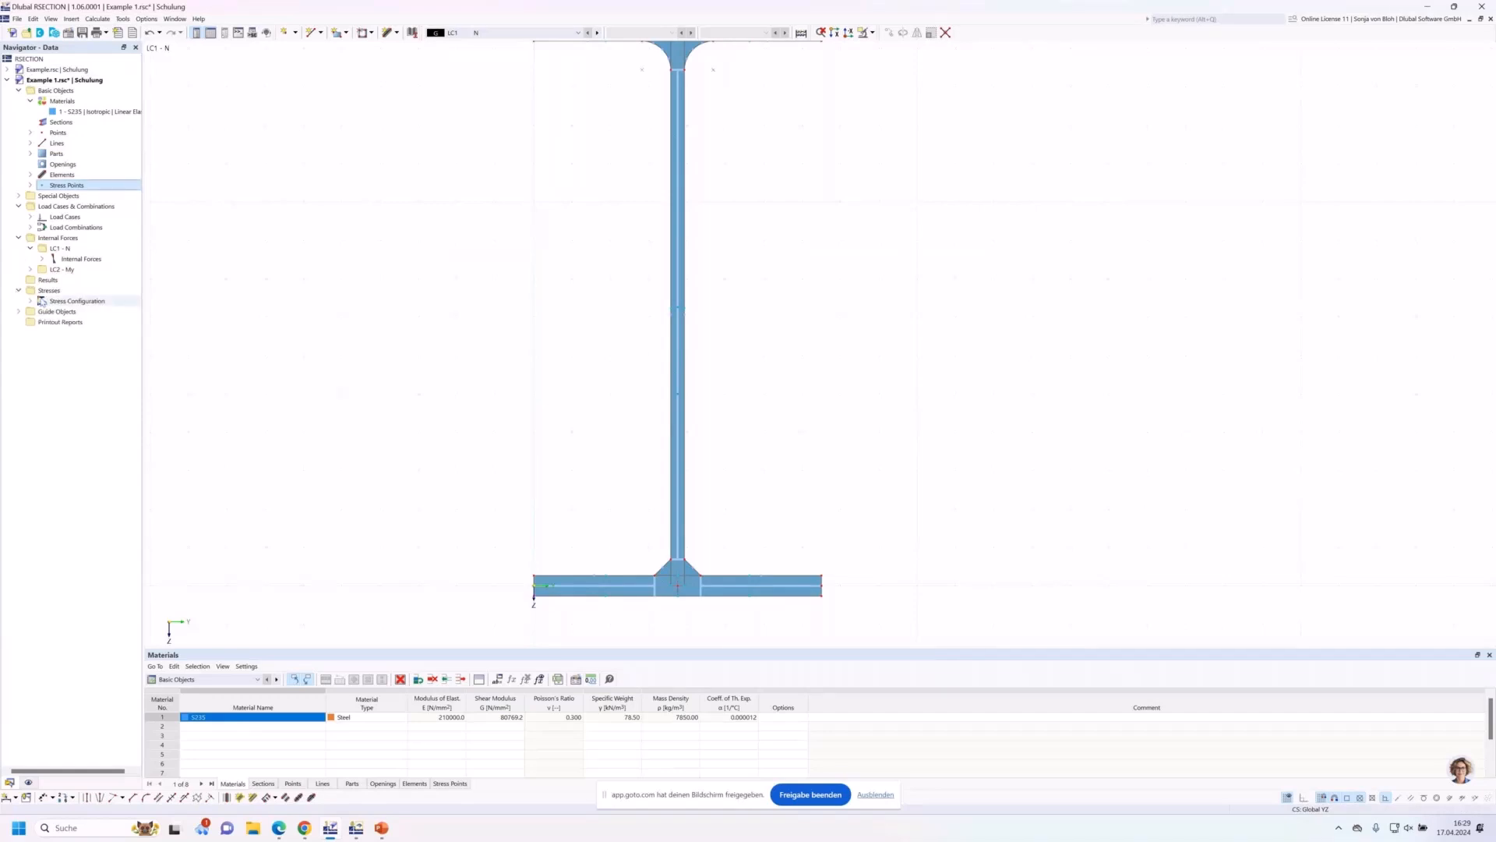
click(31, 301)
click(74, 314)
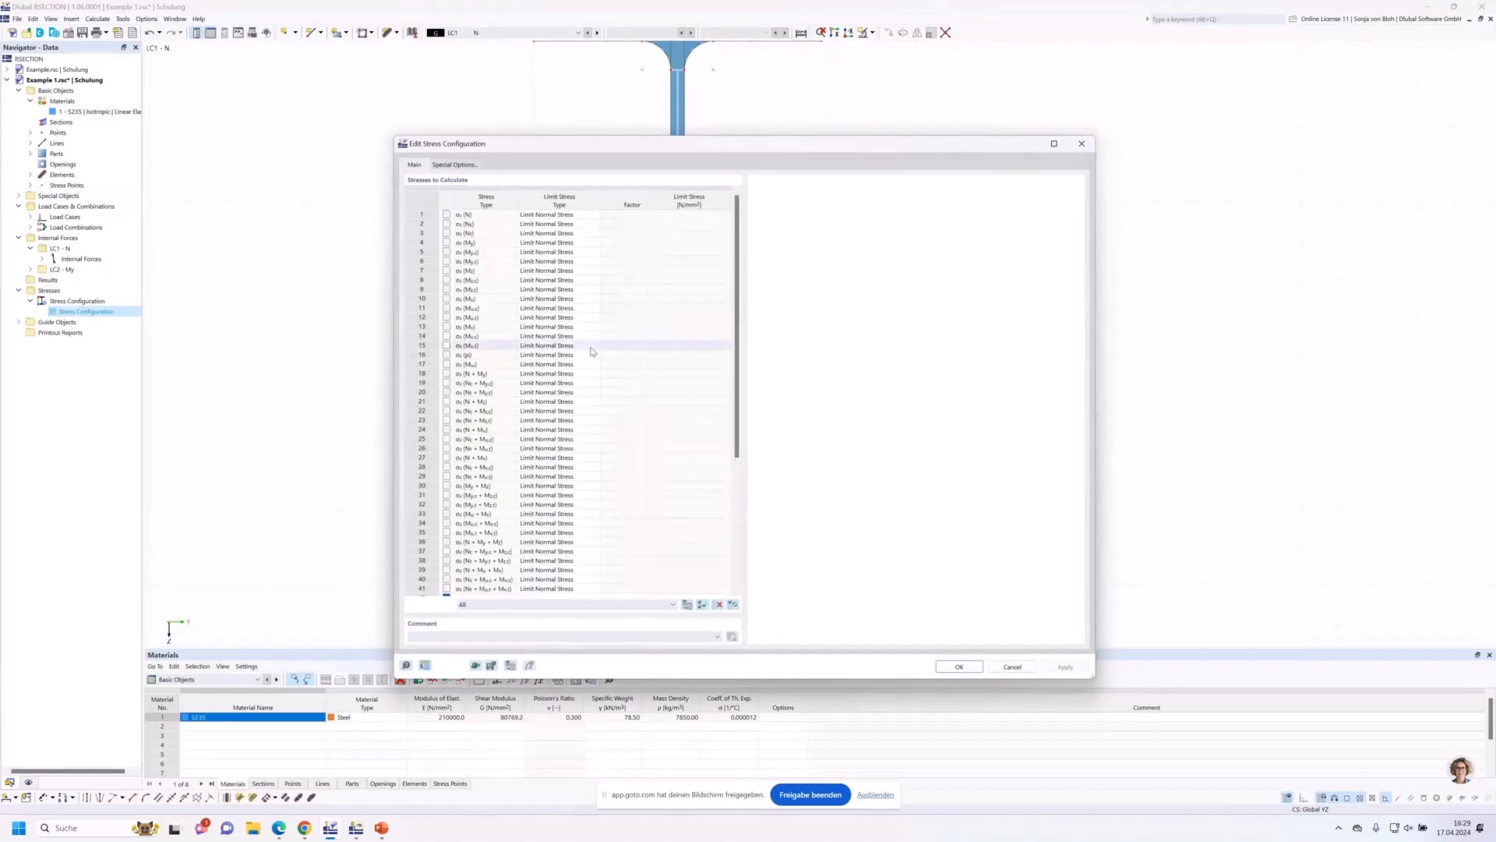
scroll(593, 352, down, 3)
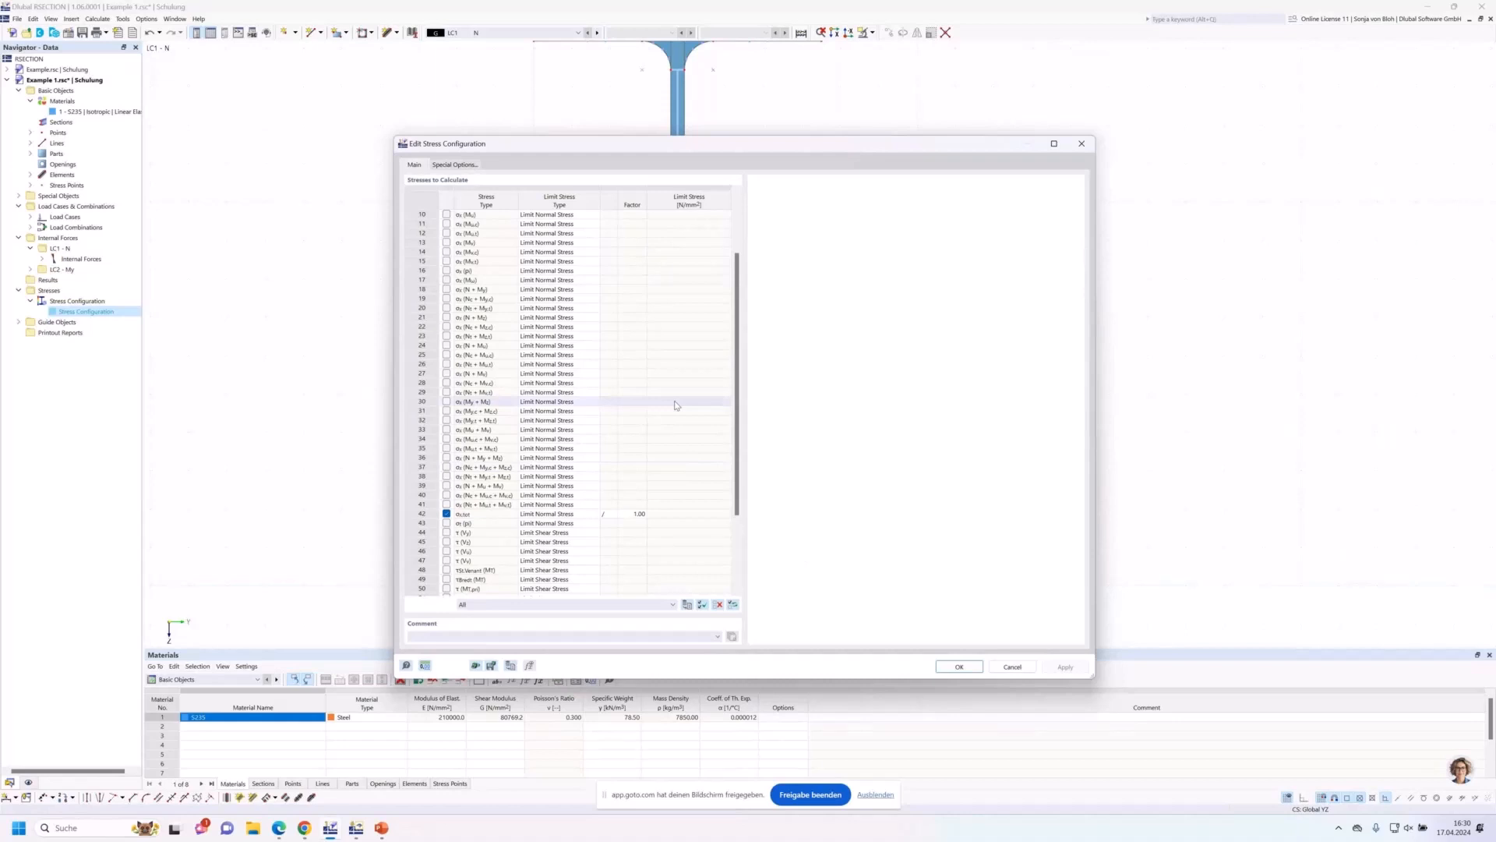
scroll(677, 405, down, 3)
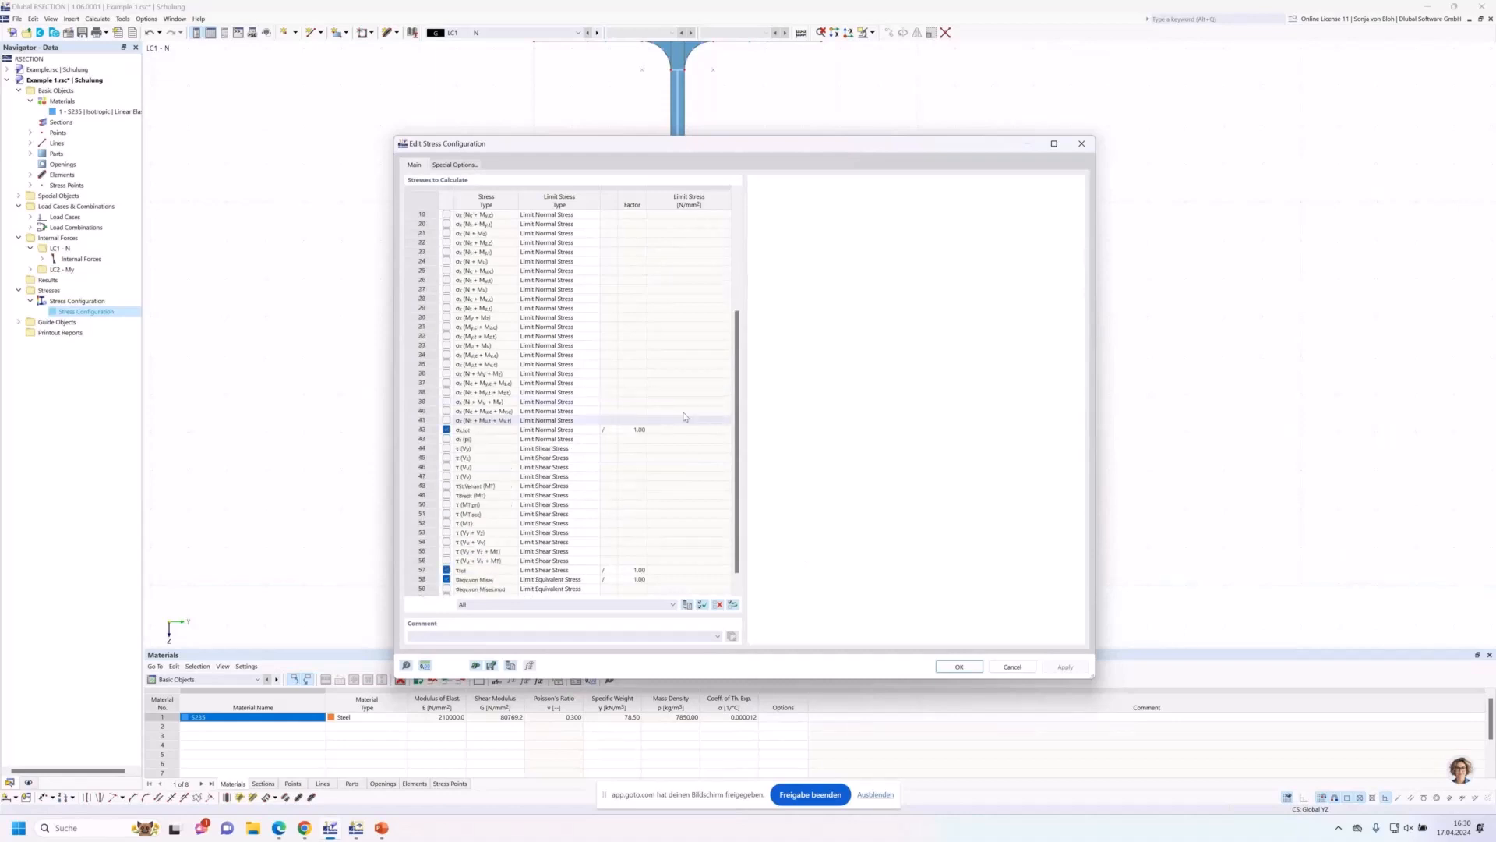
scroll(480, 429, down, 1)
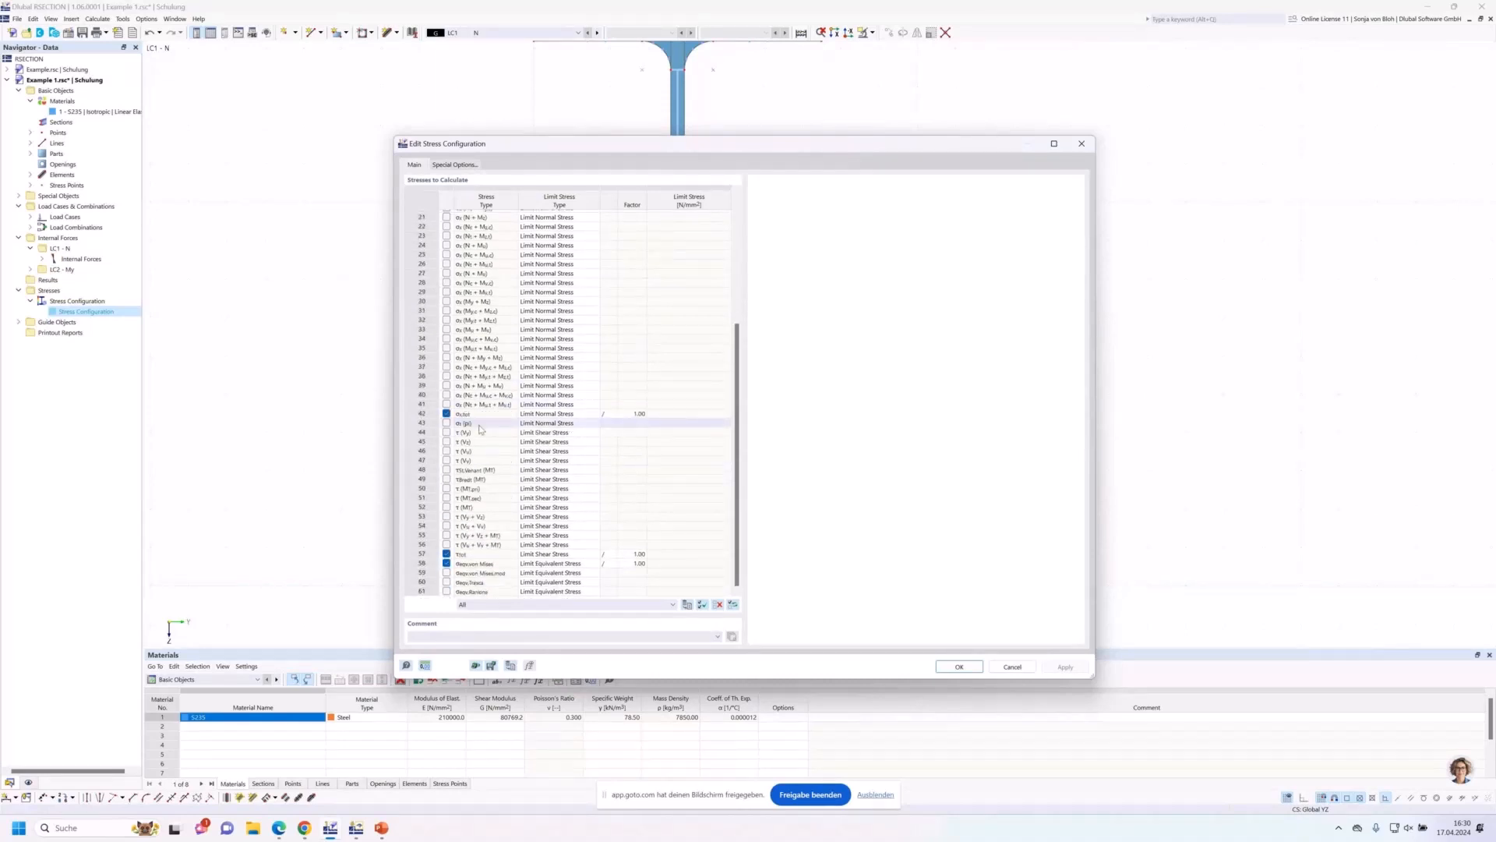
click(944, 670)
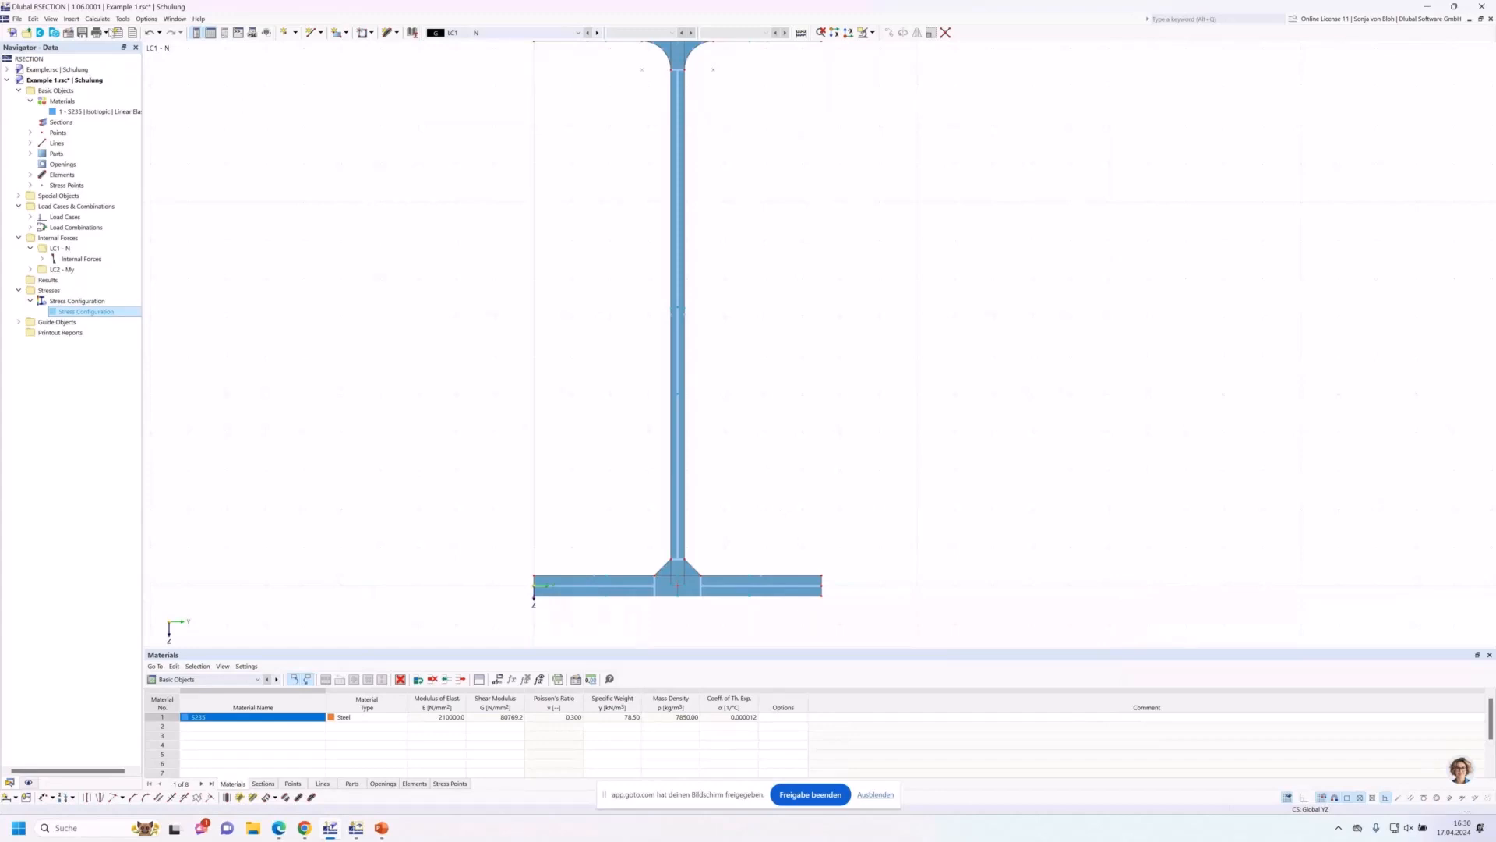
Run the calculation of the section.
click(108, 20)
click(119, 30)
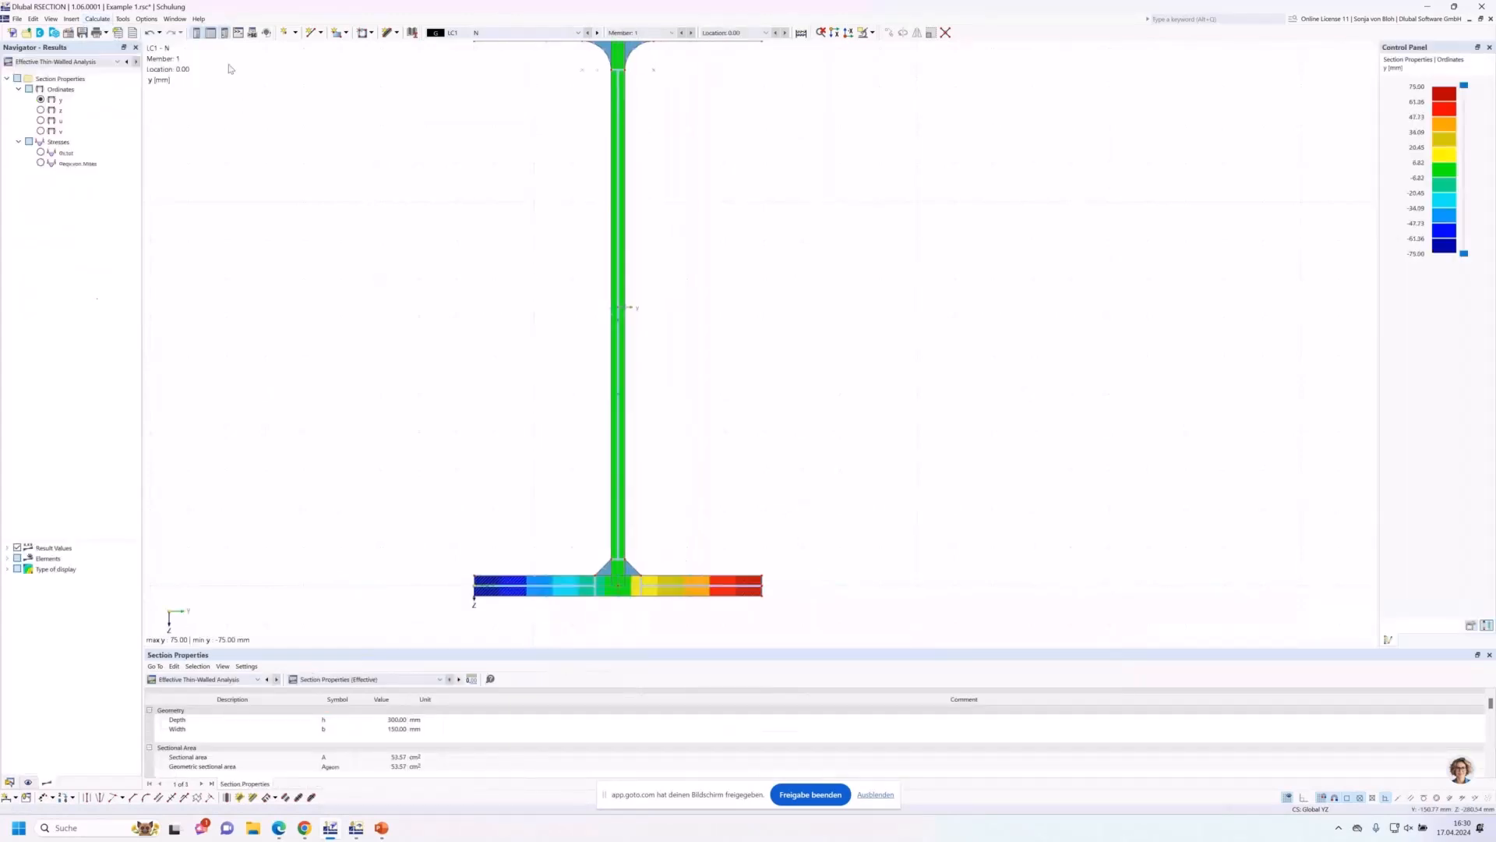
Check which analysis types are offered for the graphical results of the section.
scroll(454, 301, down, 4)
scroll(464, 320, up, 2)
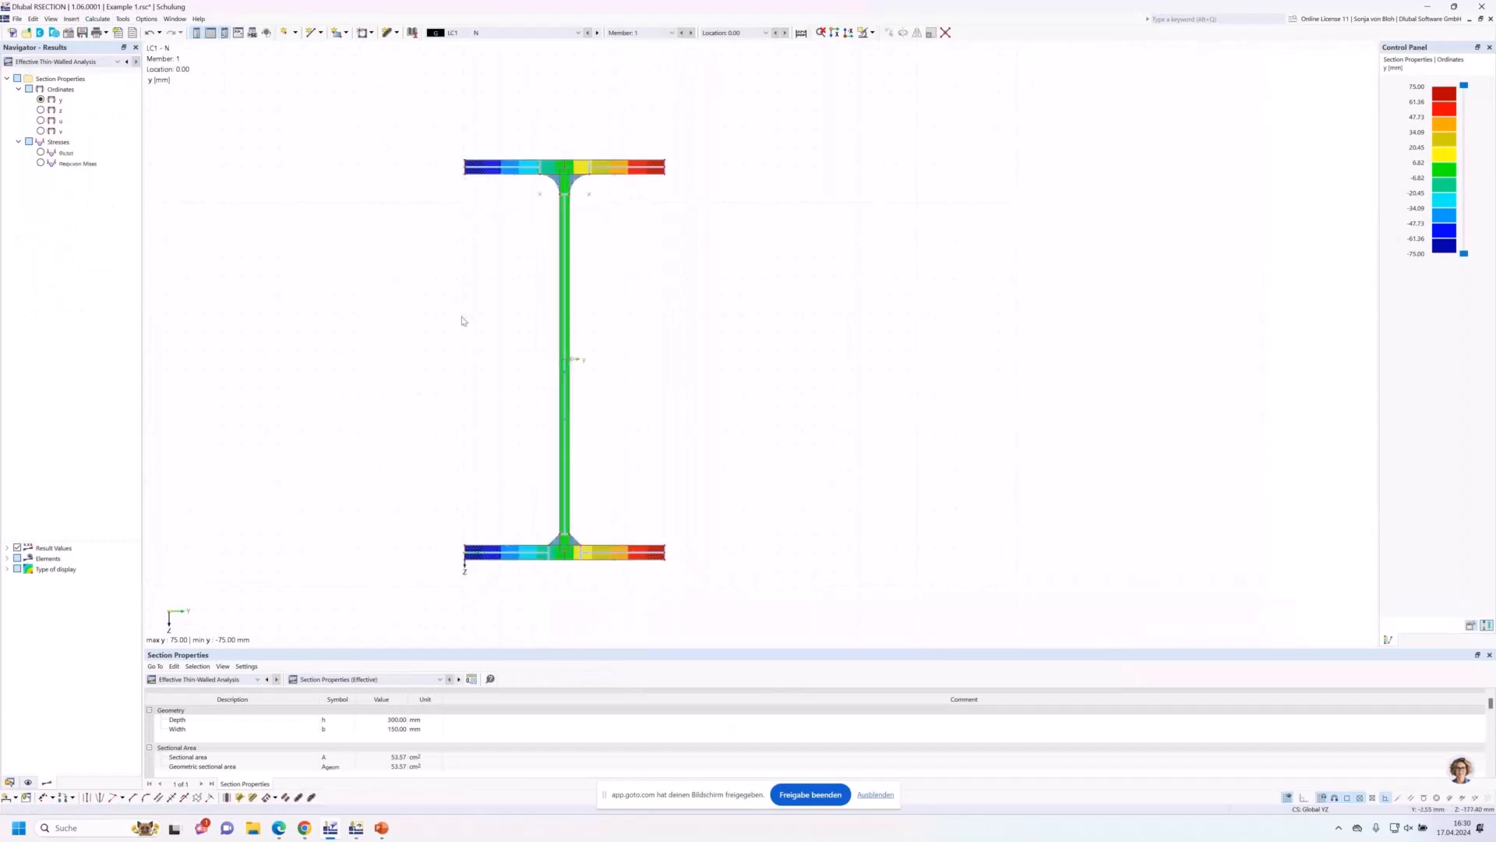
middle_drag(457, 341, 443, 306)
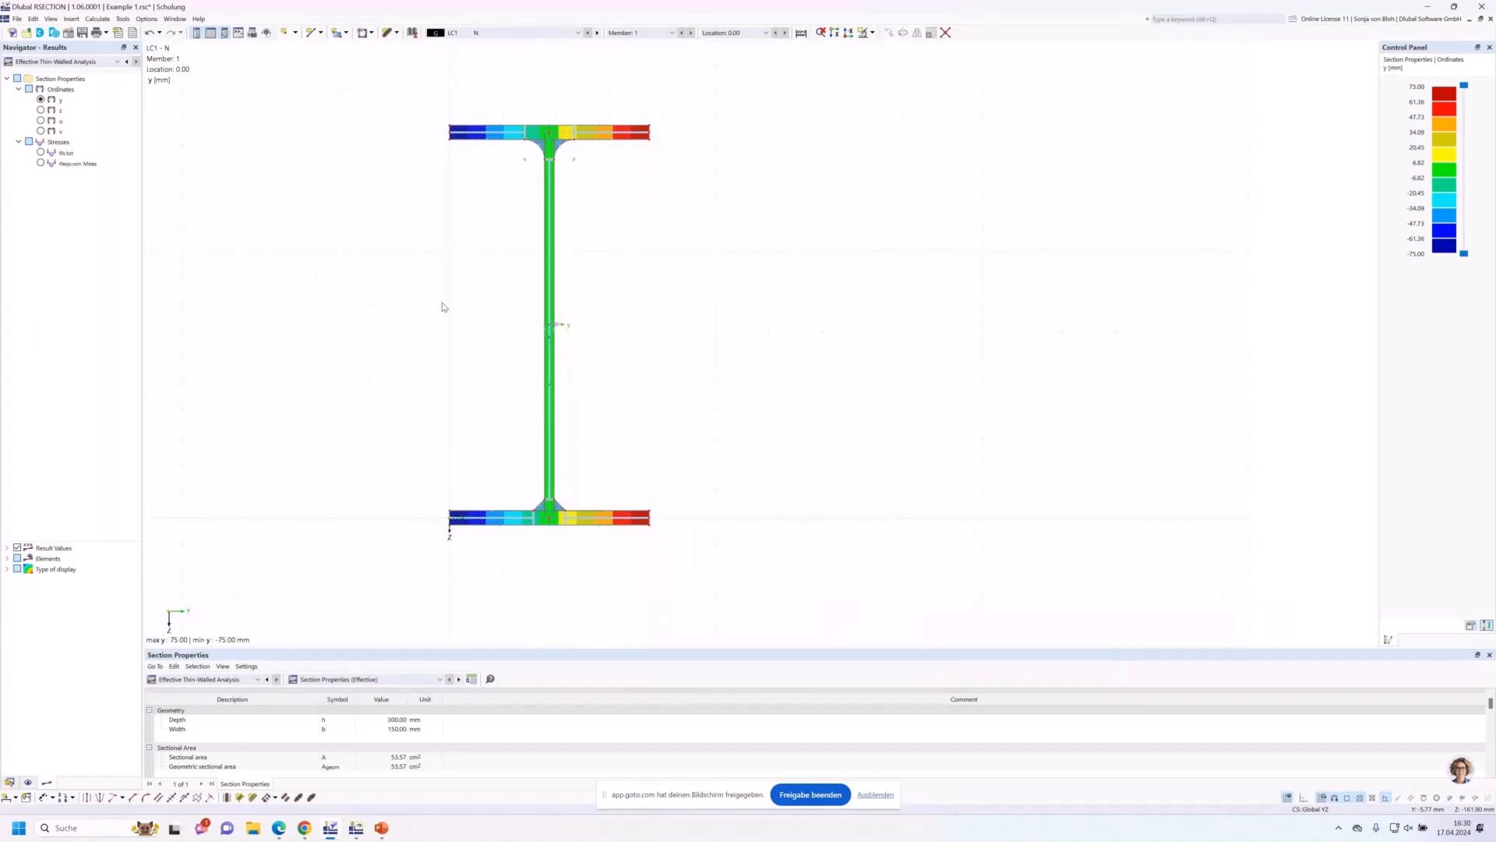
click(117, 63)
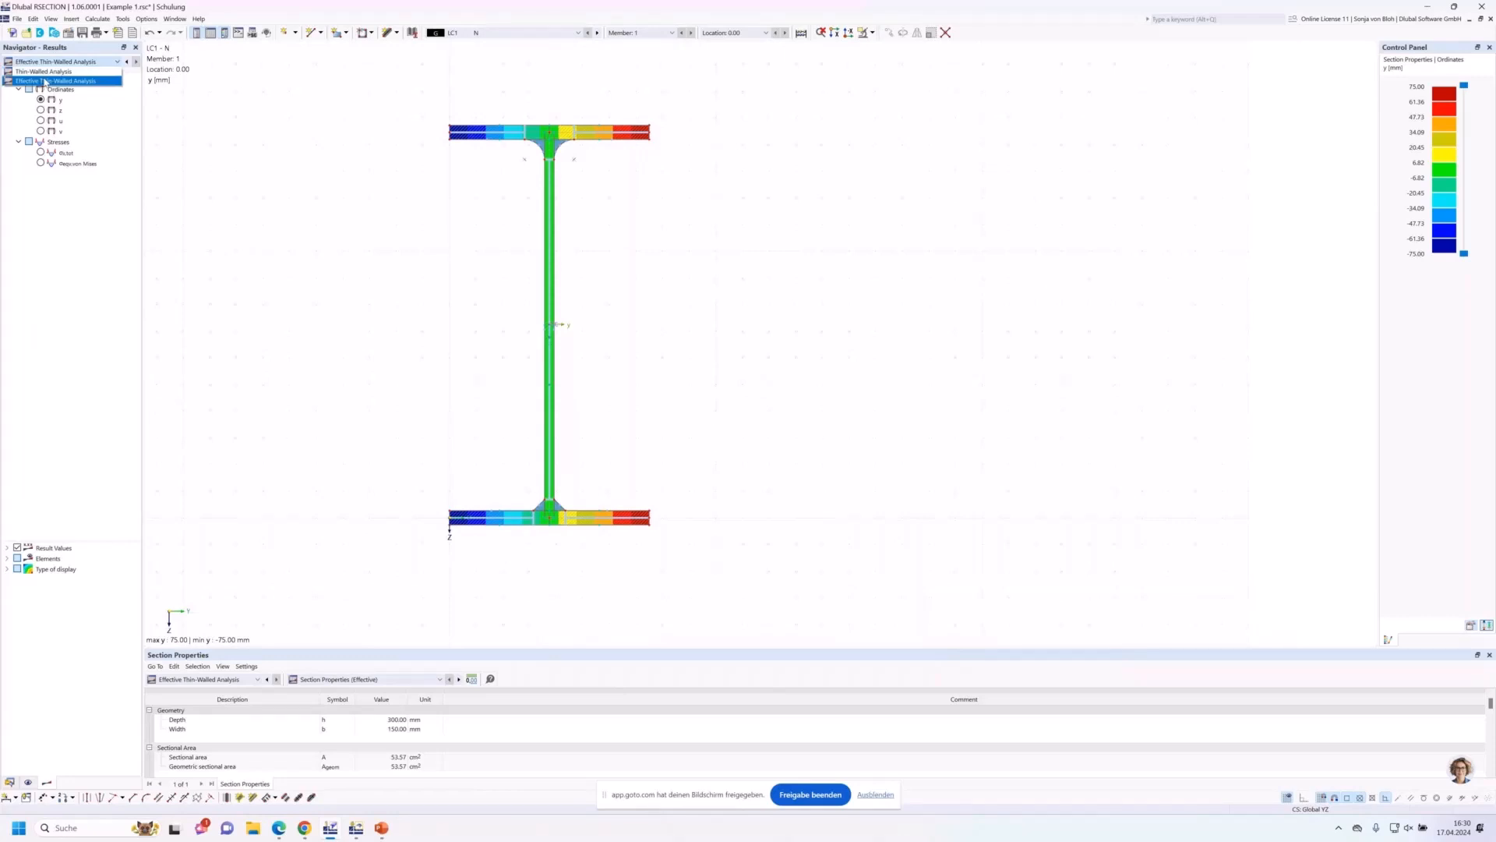
click(188, 119)
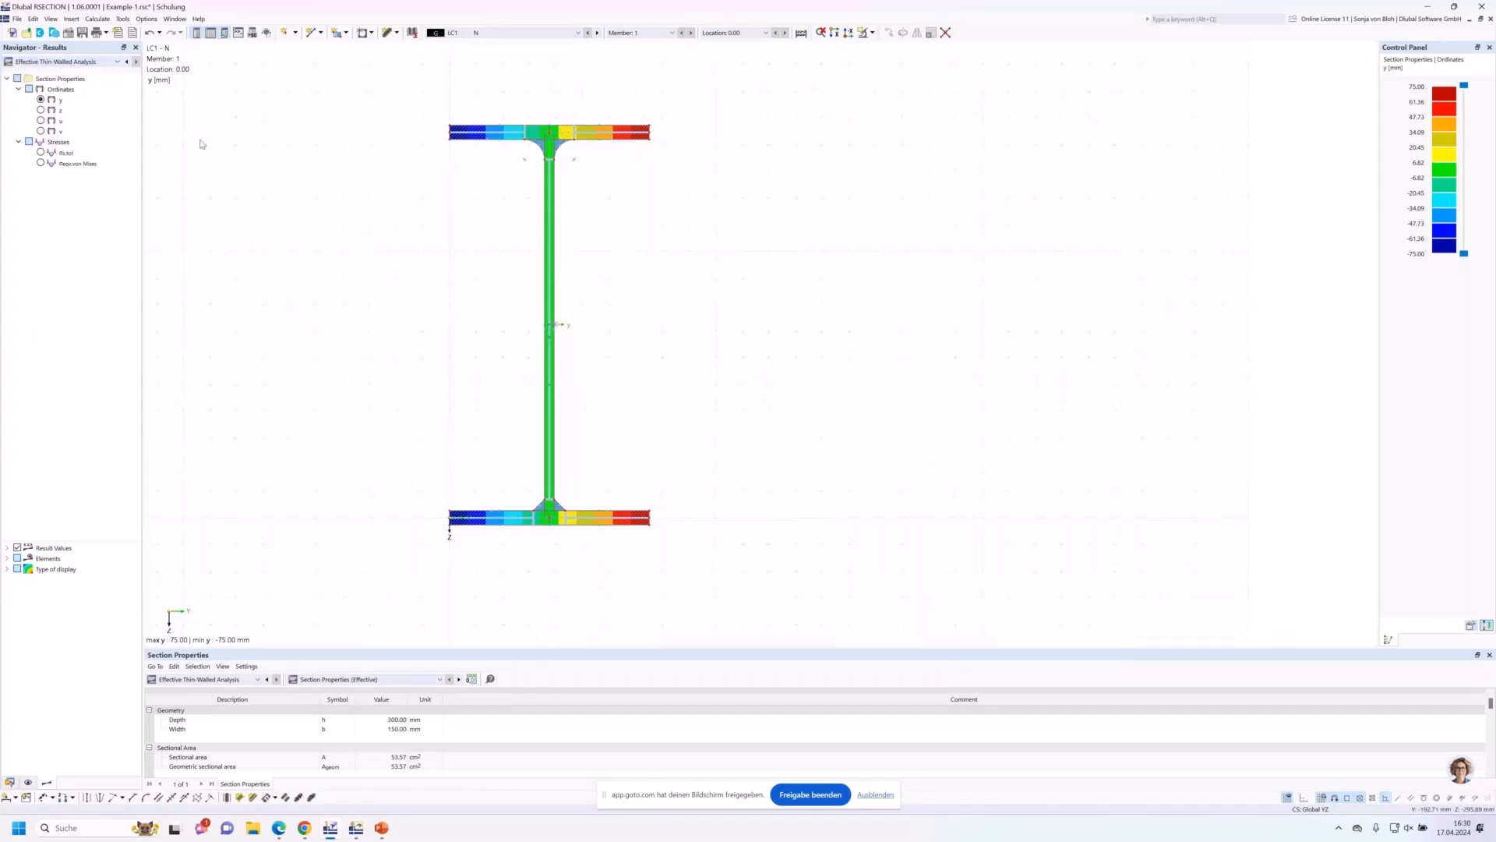
Show the Thin-Walled Analysis section properties in the results table and enlarge the table.
click(258, 680)
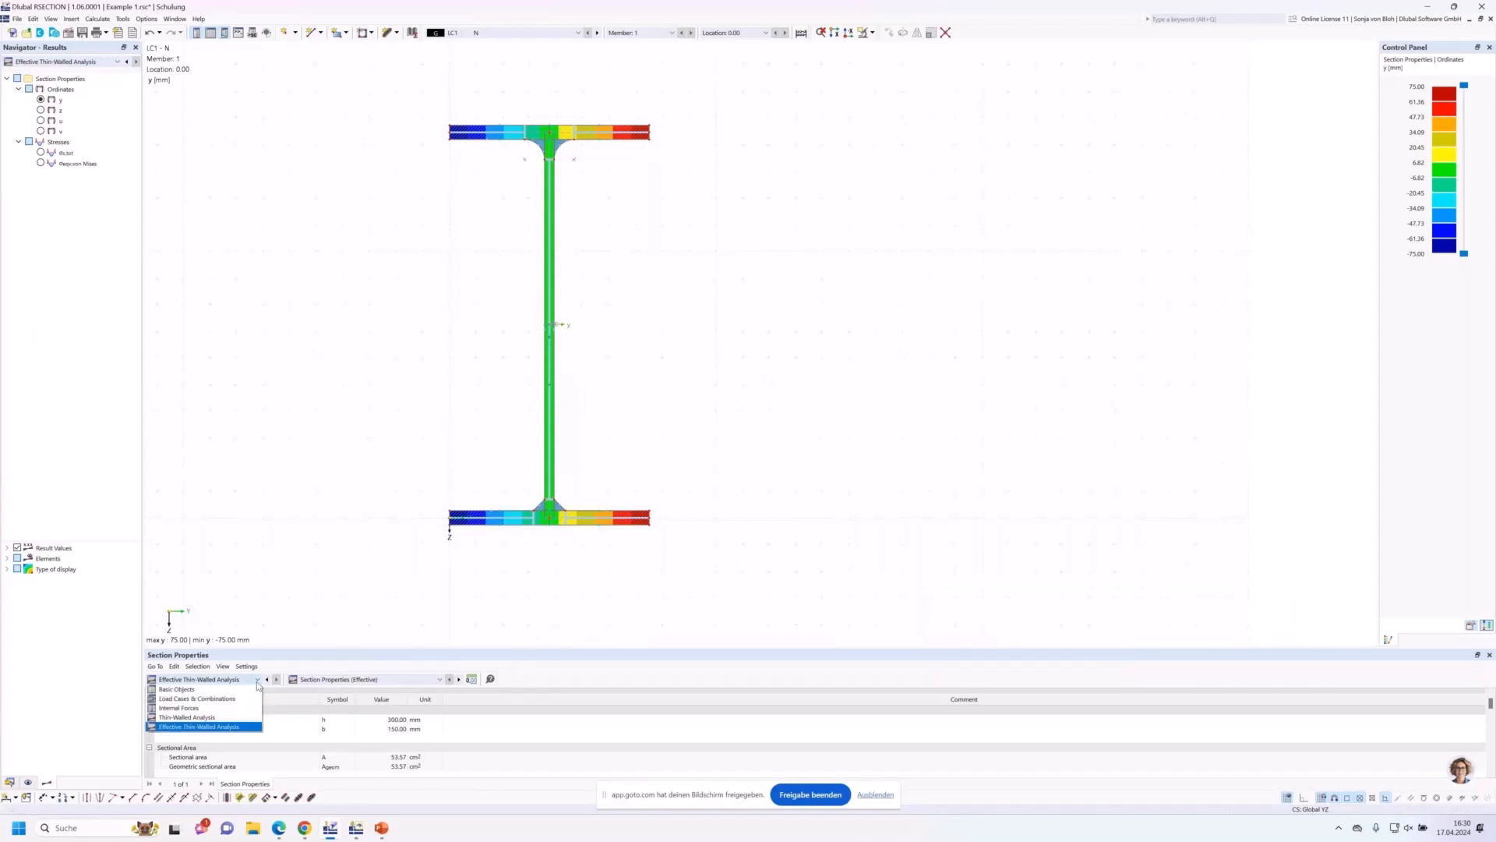
click(208, 720)
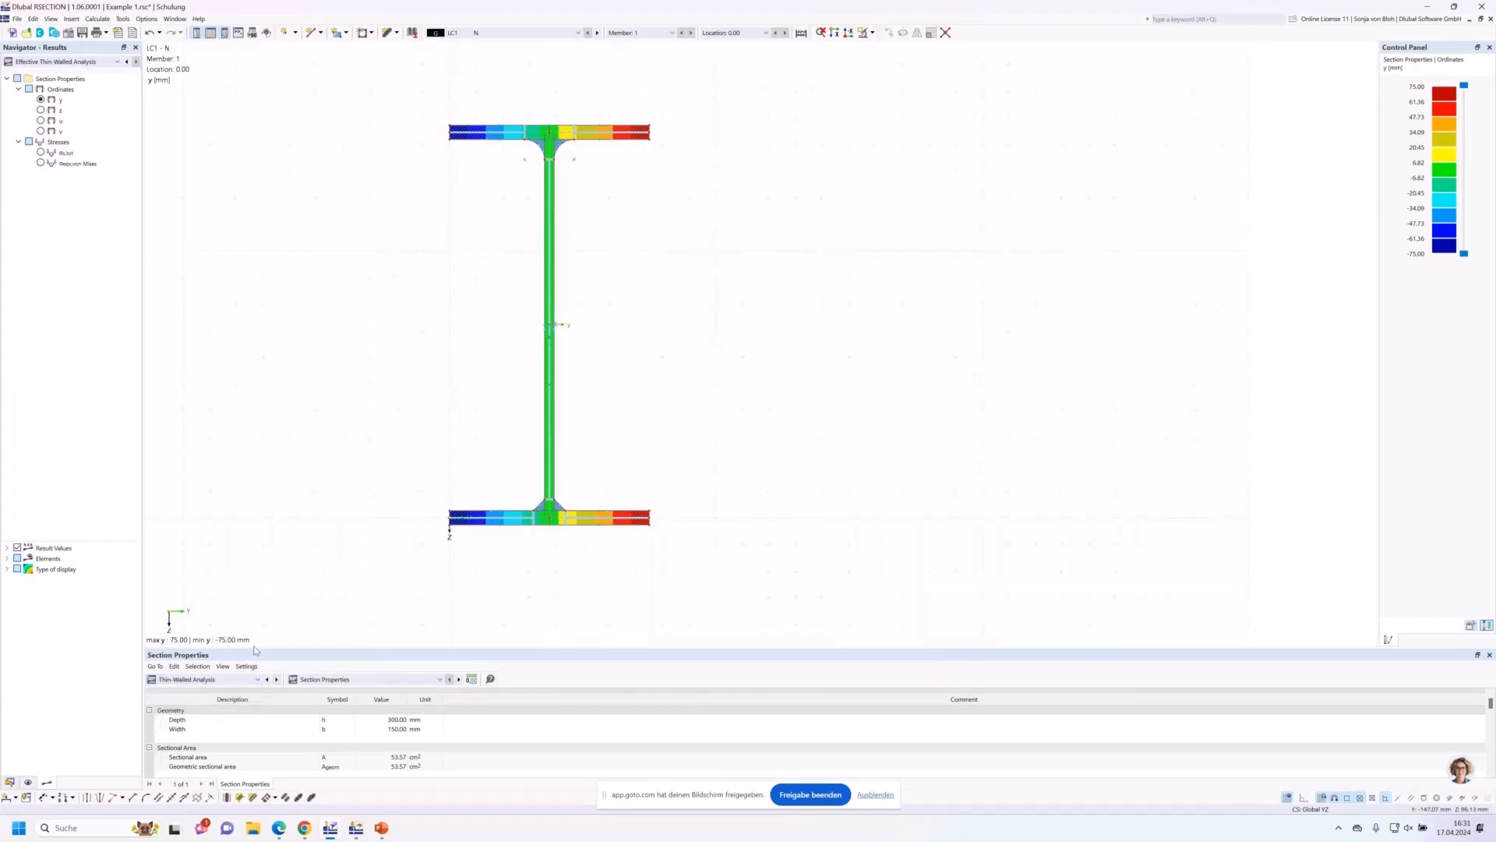
drag(254, 646, 254, 515)
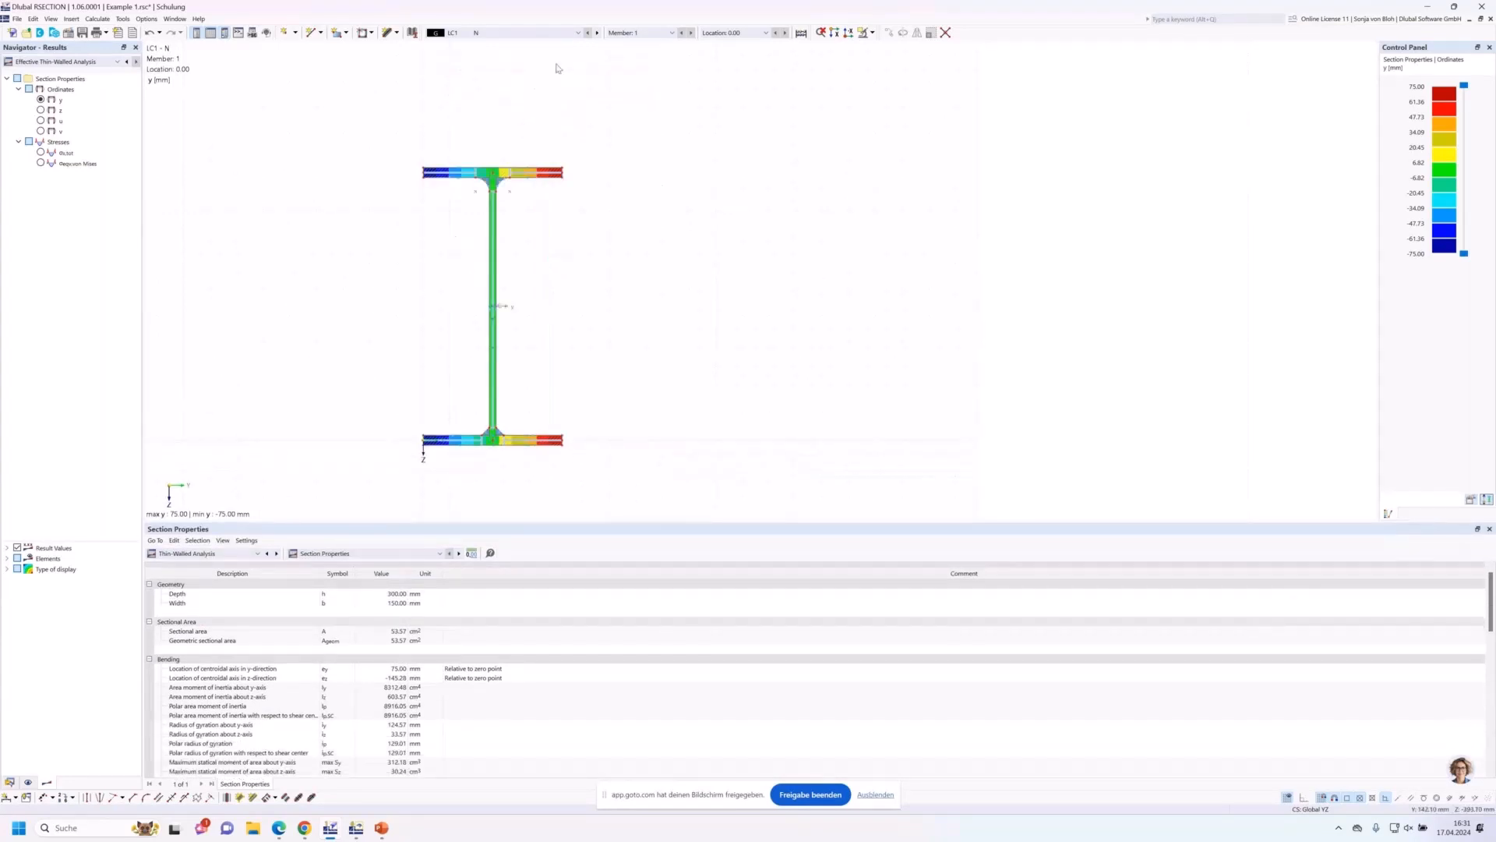
Check the available load cases and examine the sectional area and bending properties of the Thin-Walled Analysis.
click(579, 33)
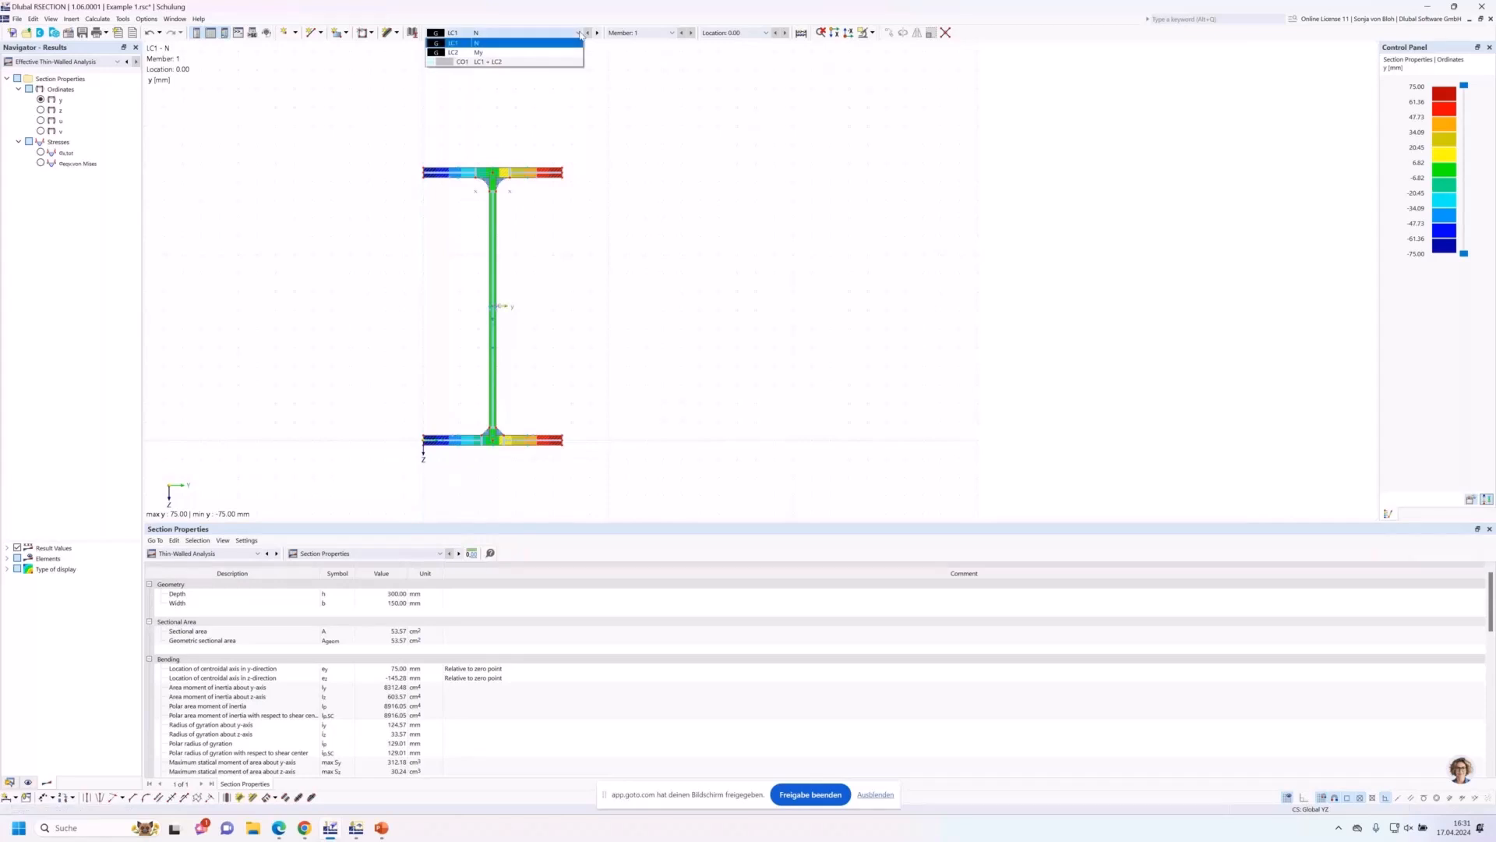
click(581, 34)
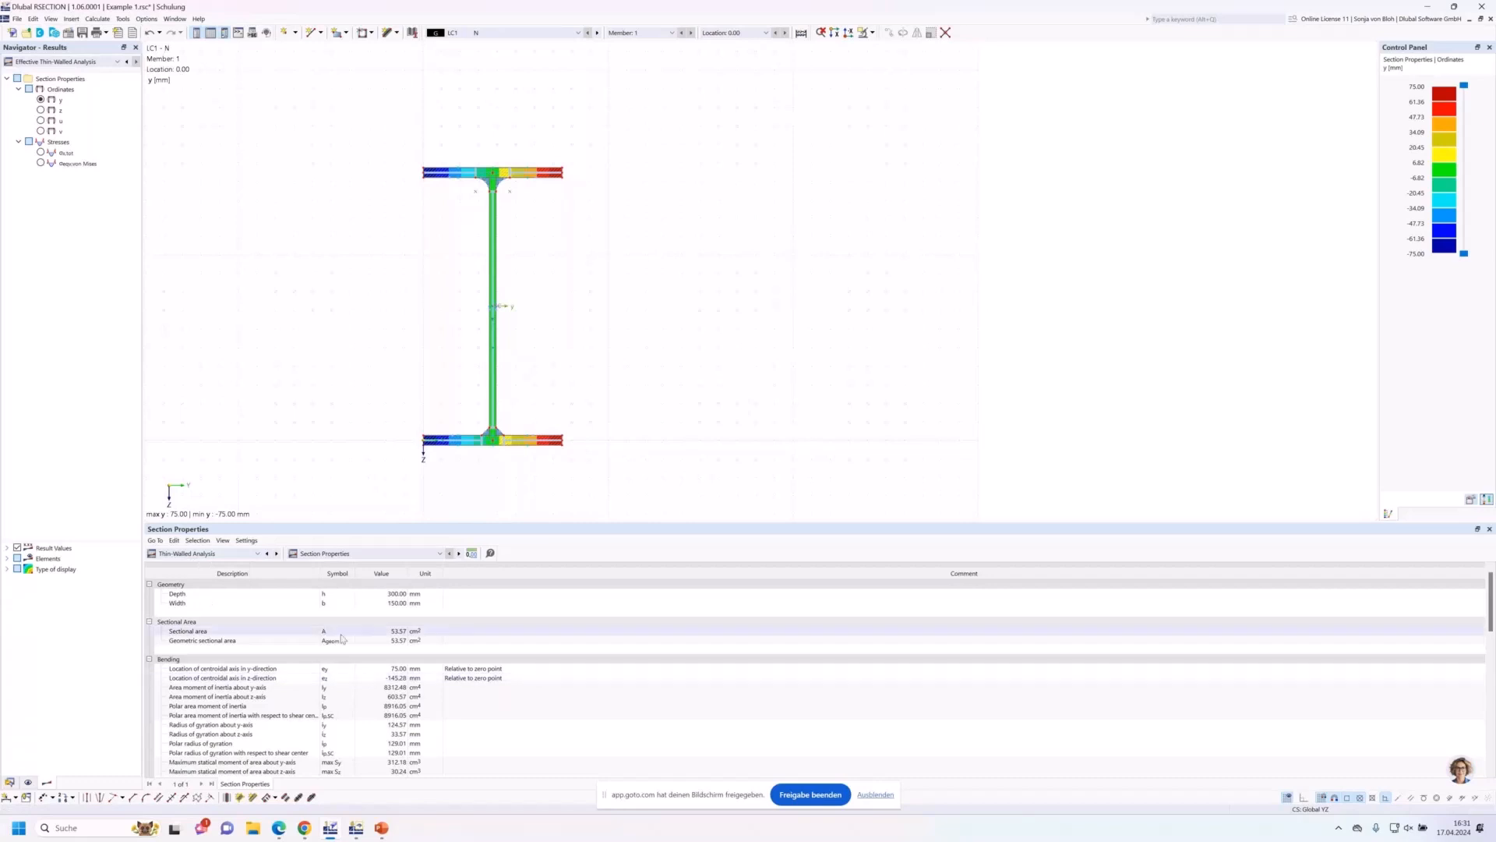
click(393, 633)
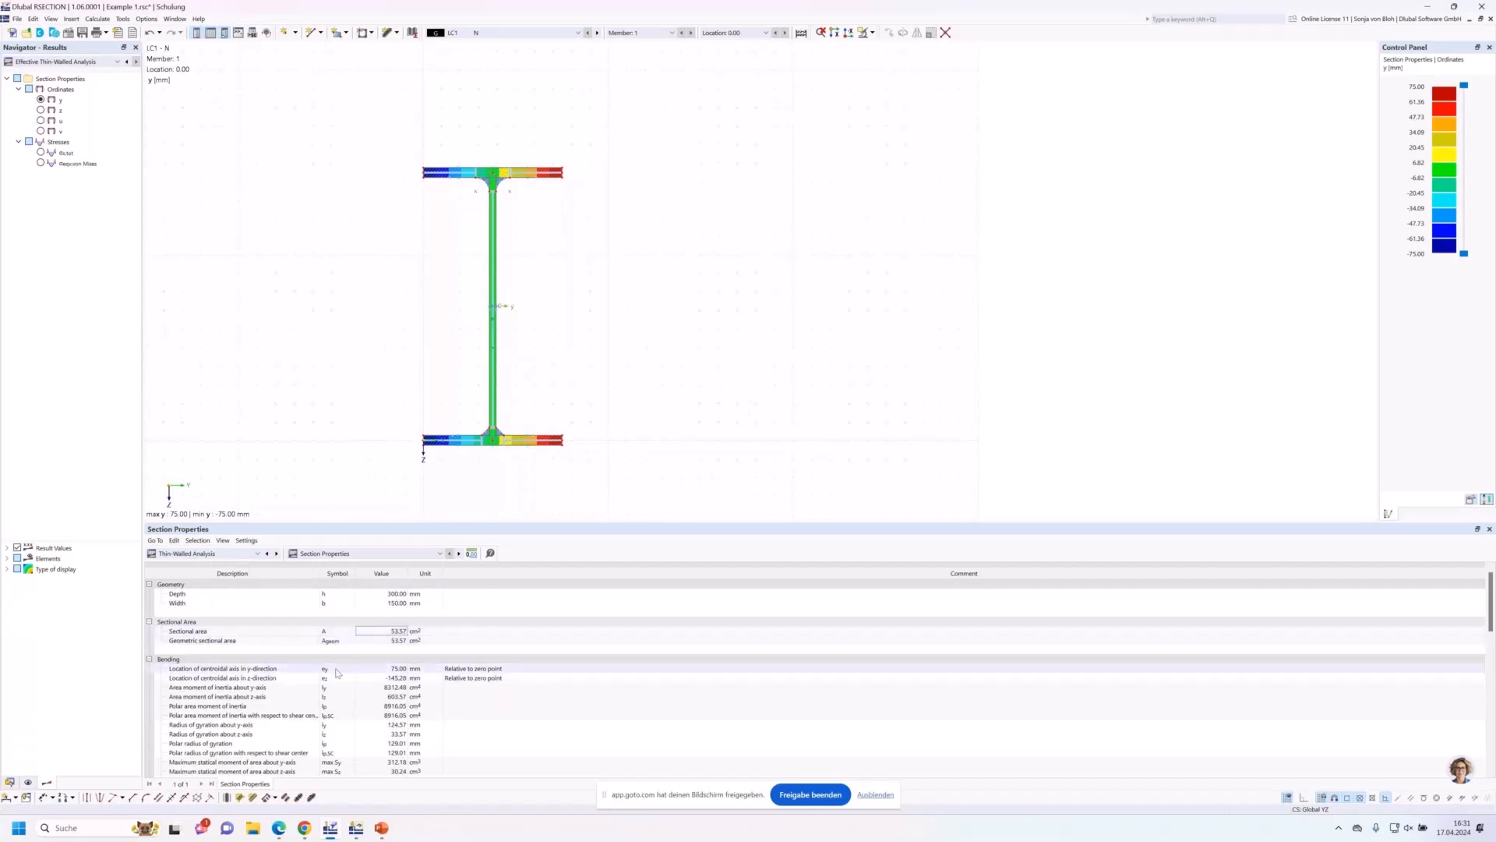
scroll(347, 682, down, 1)
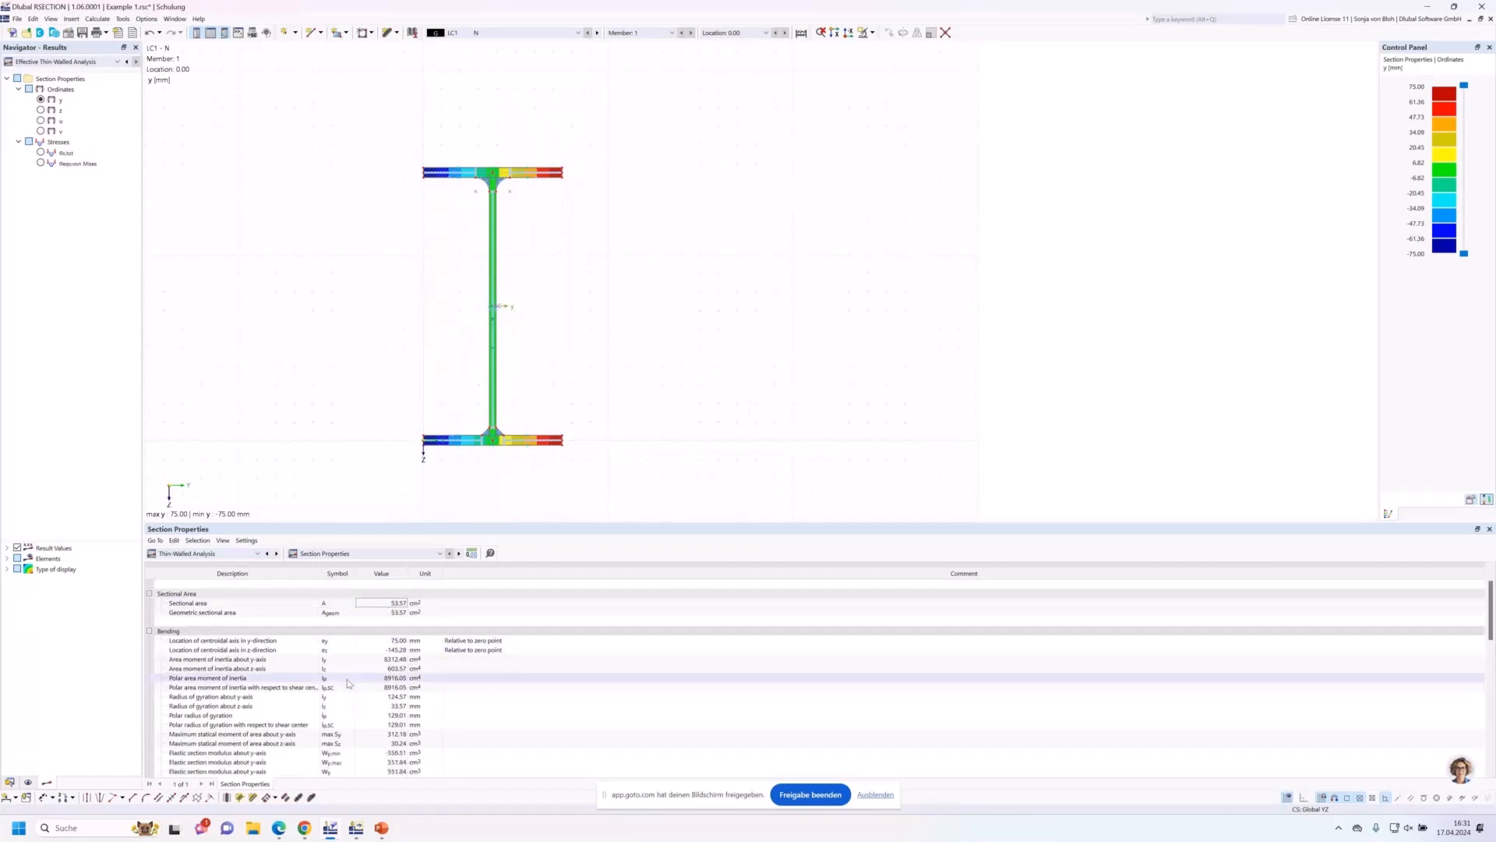
scroll(349, 683, down, 1)
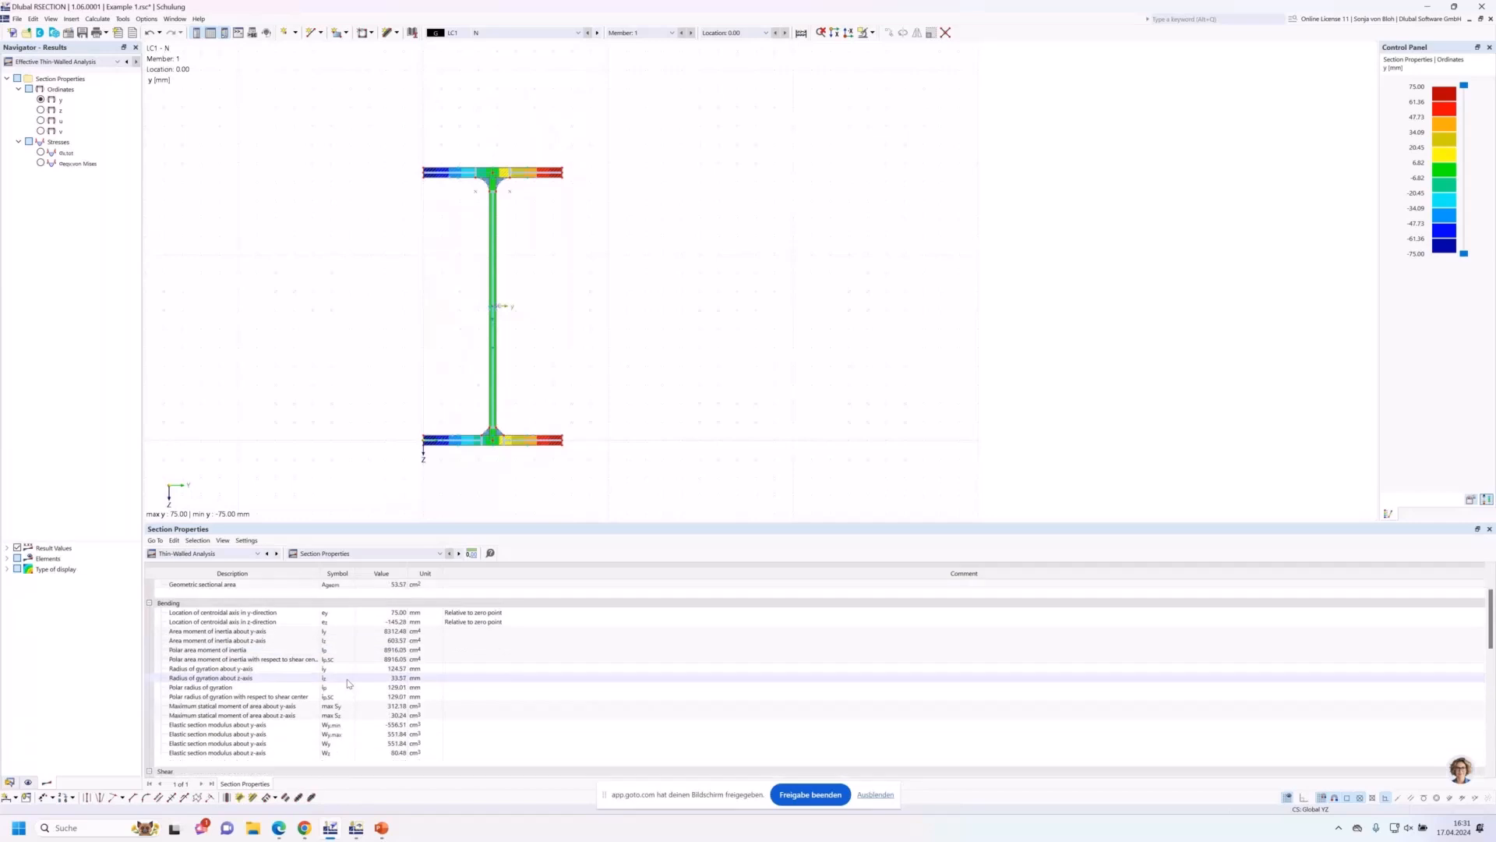
scroll(349, 683, down, 1)
scroll(335, 680, up, 1)
scroll(332, 679, up, 2)
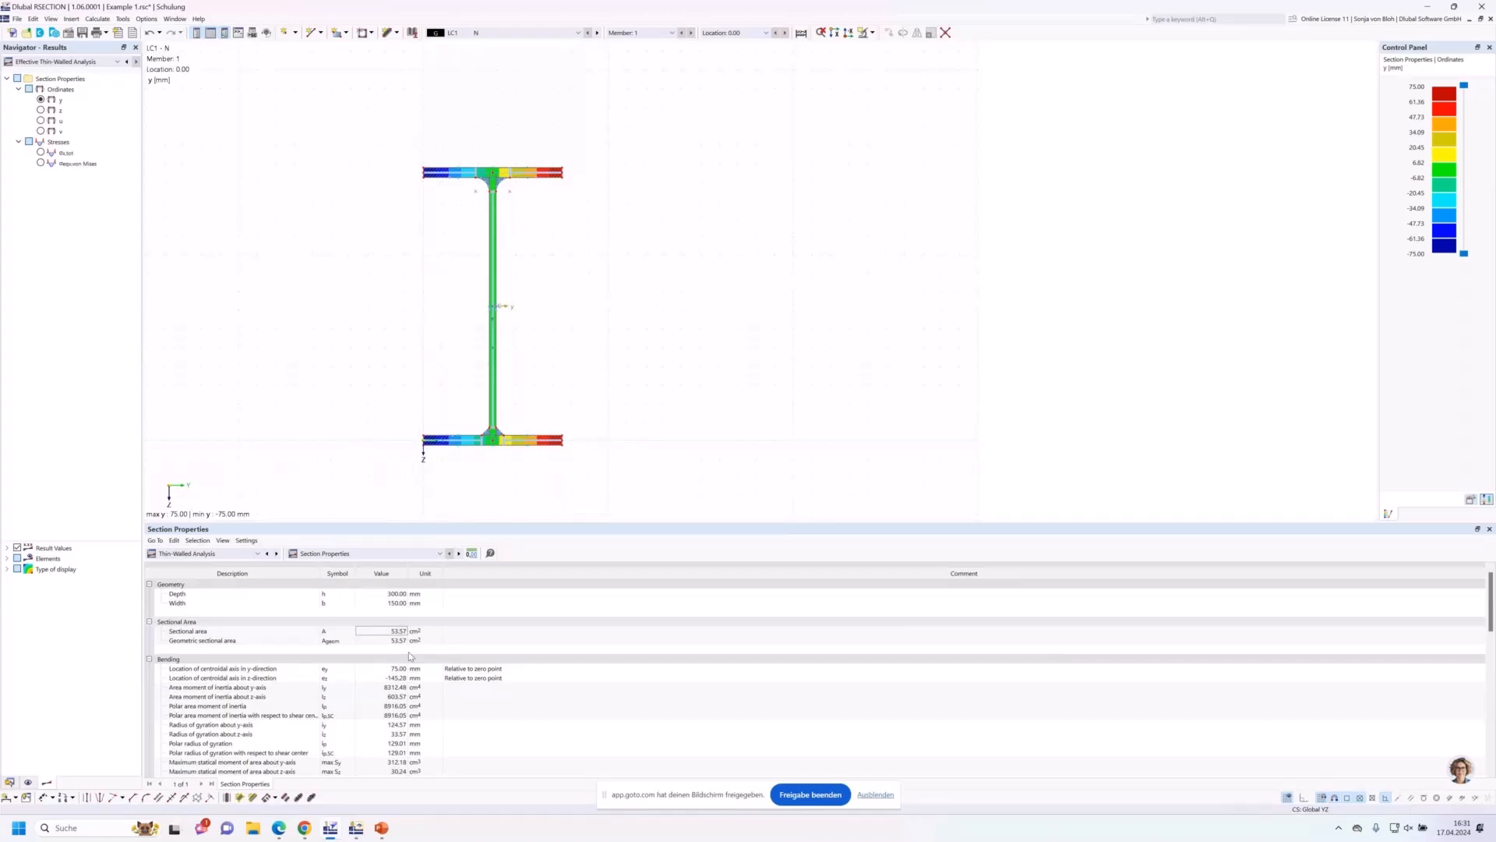
Switch the results table to Effective Thin-Walled Analysis and display the total normal stresses σx,tot of LC1 on the section.
click(258, 554)
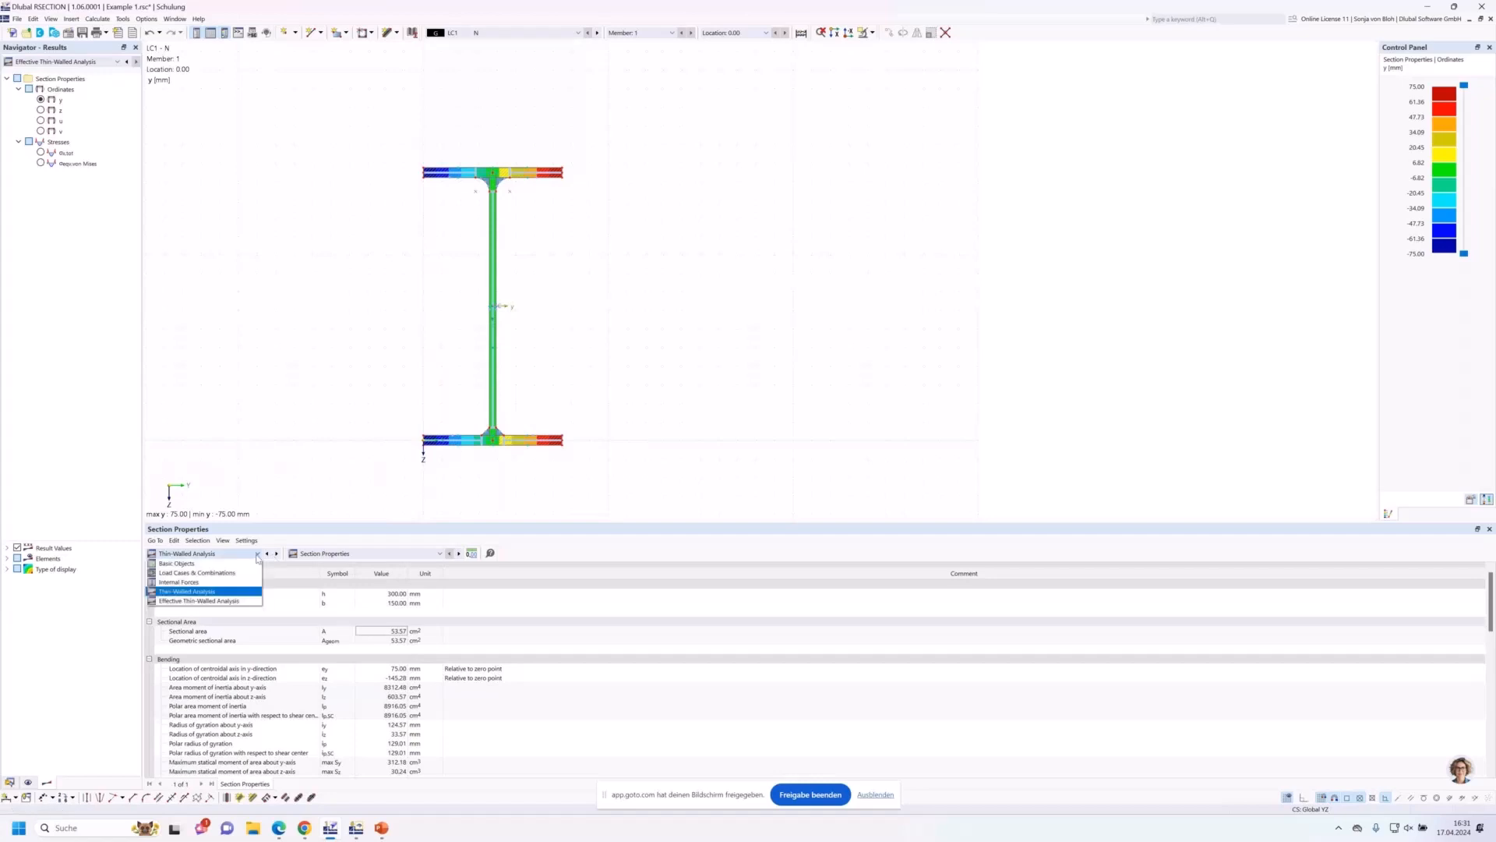
click(217, 601)
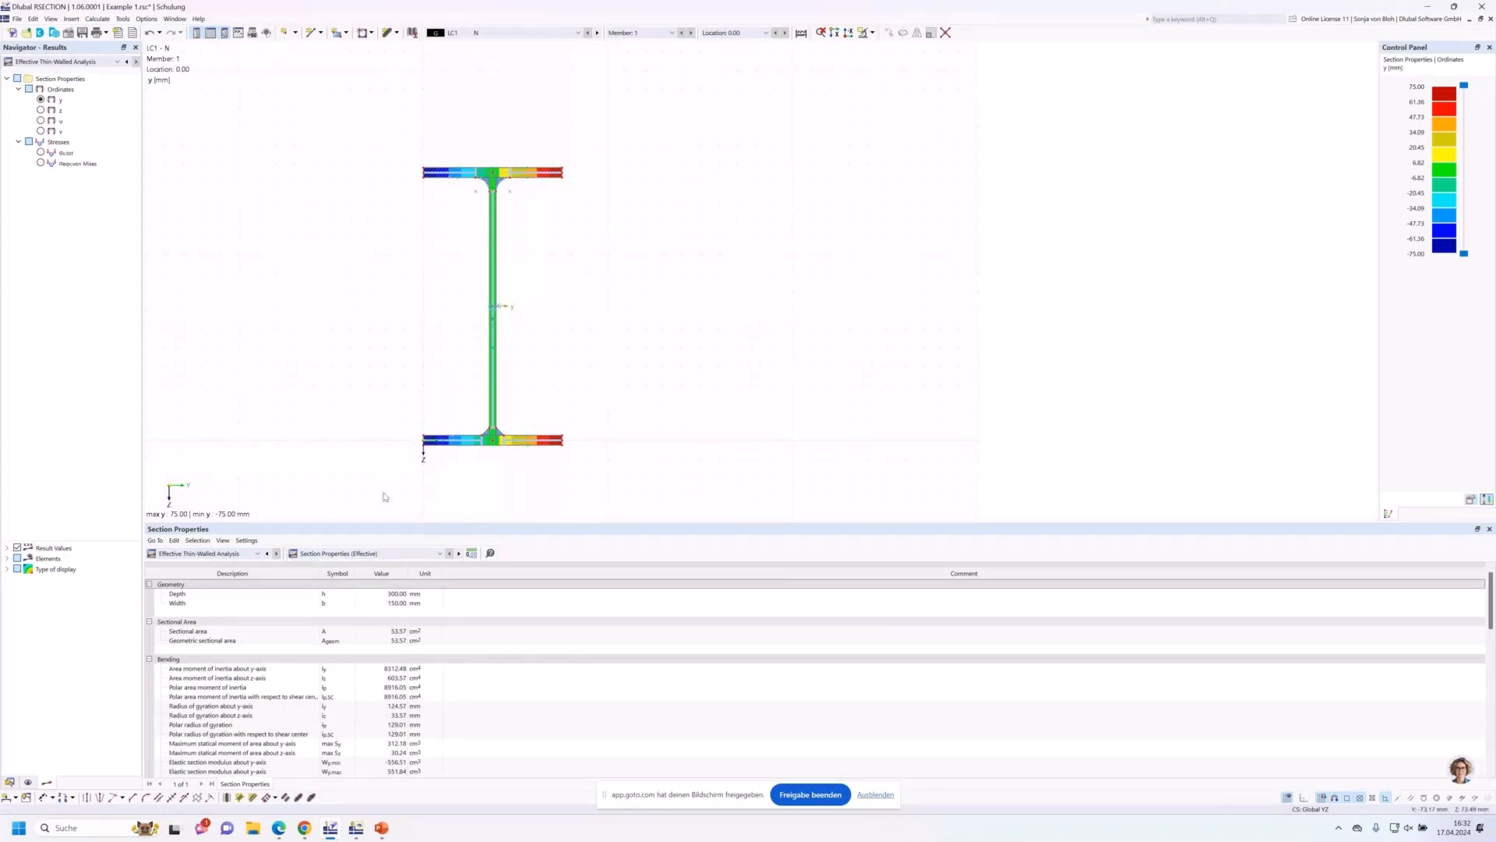
scroll(384, 496, up, 1)
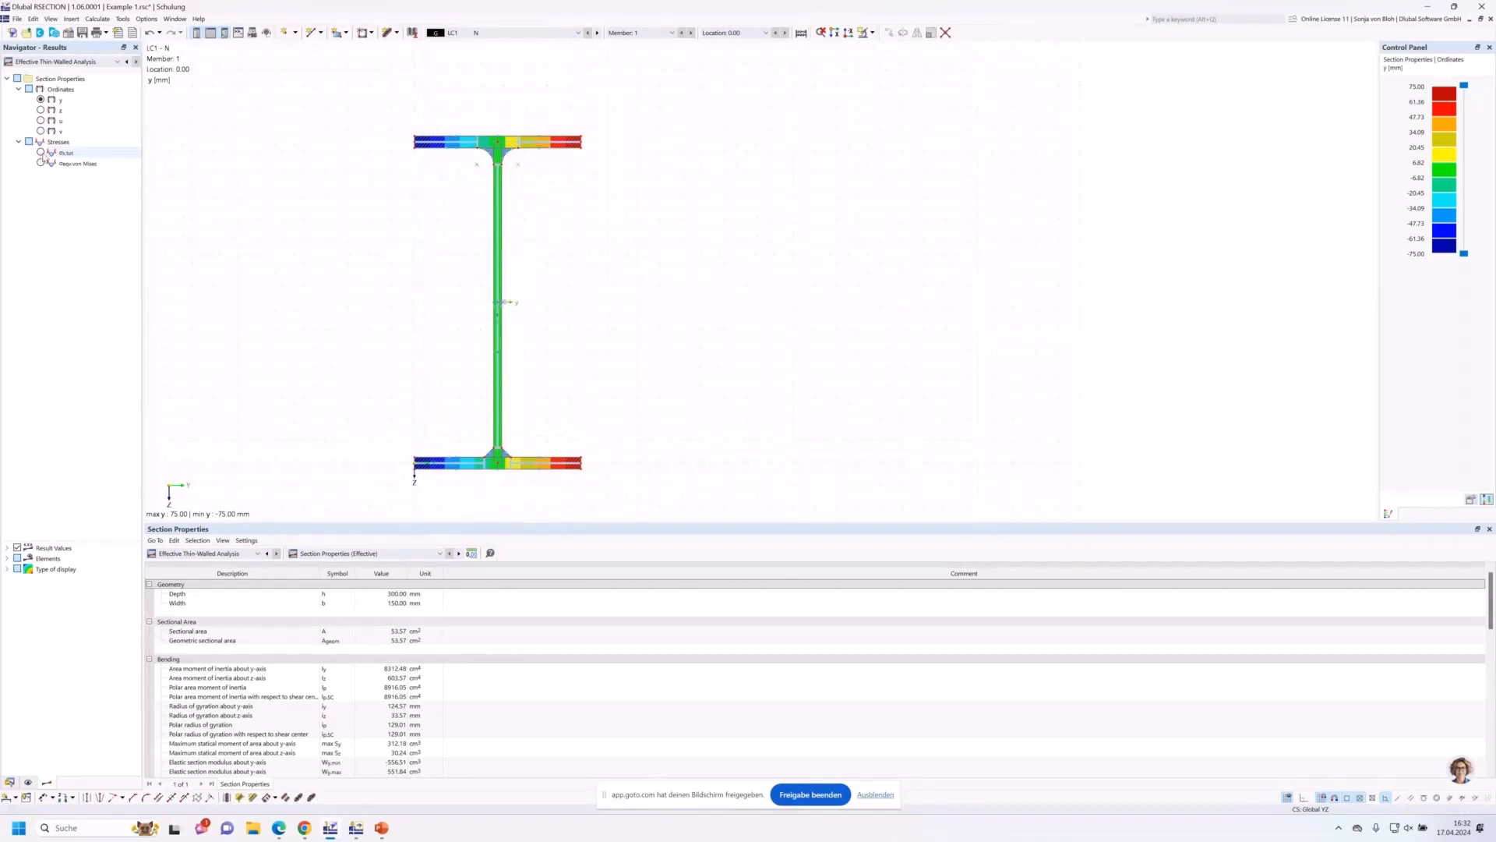
click(40, 152)
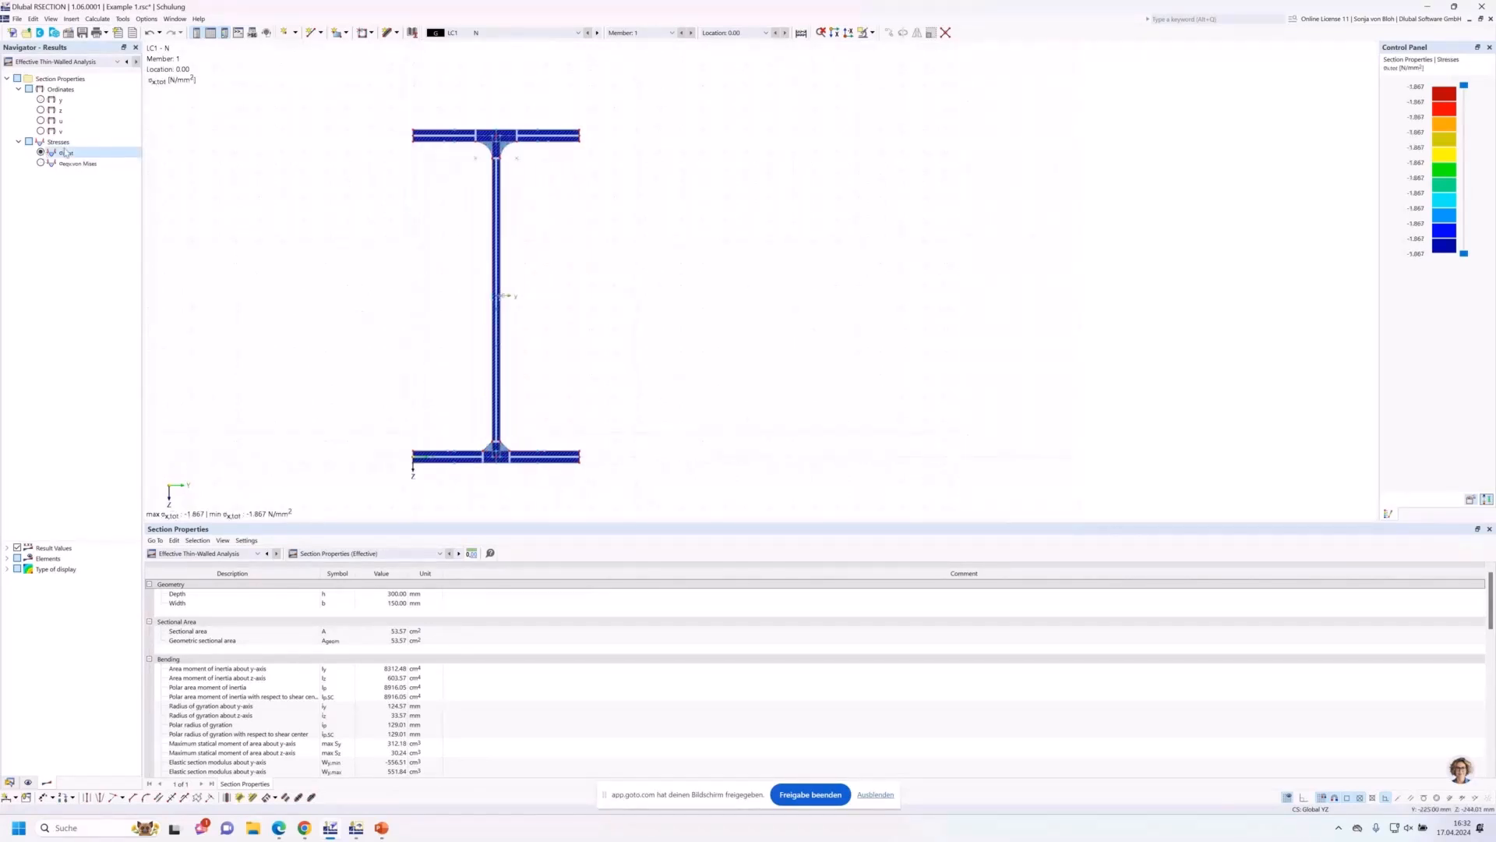
scroll(480, 195, up, 1)
scroll(492, 334, down, 2)
scroll(491, 334, up, 2)
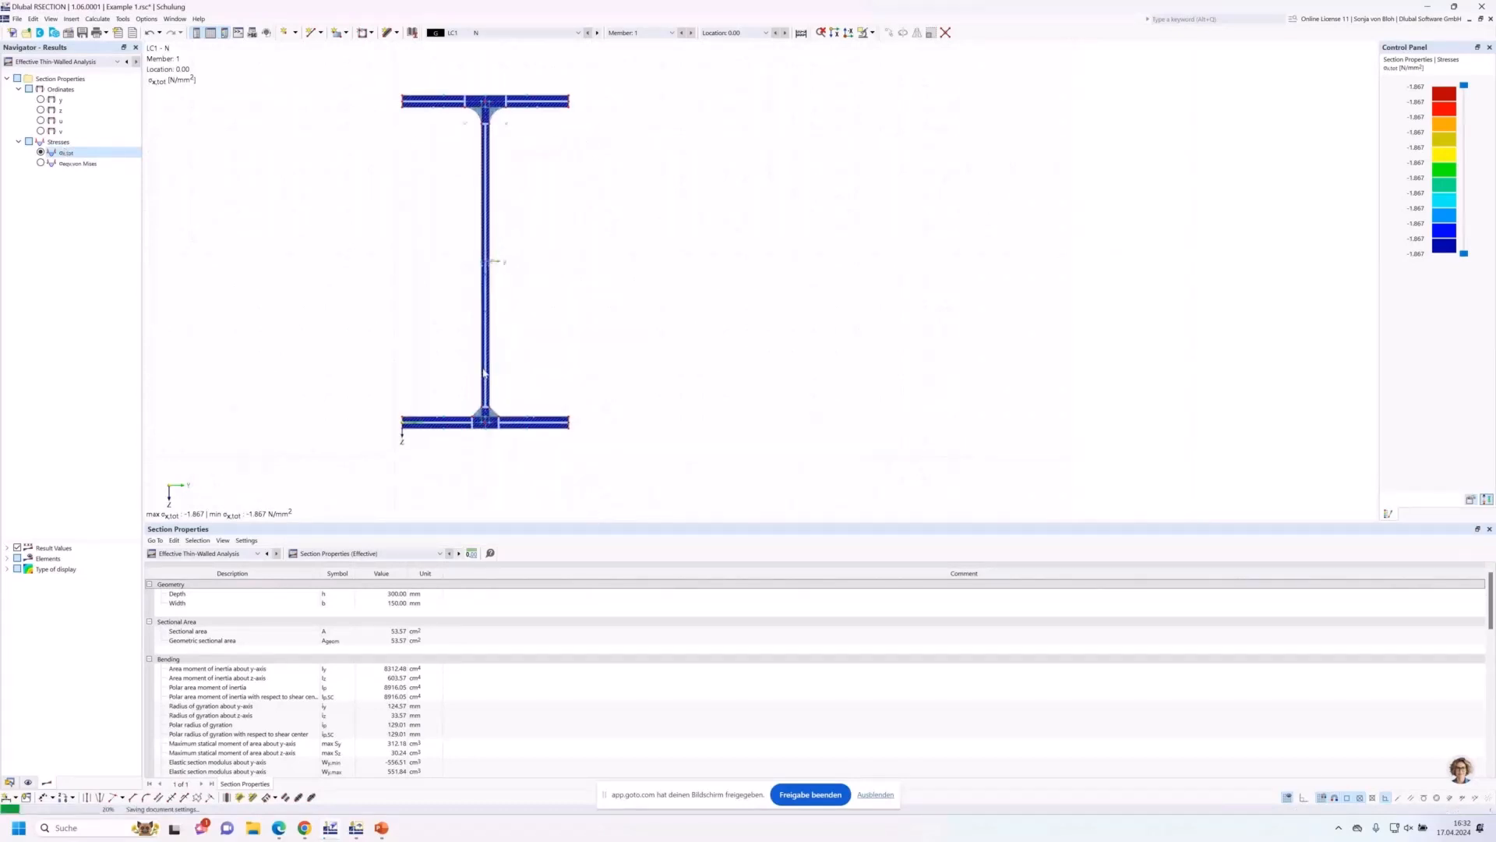
scroll(466, 367, down, 2)
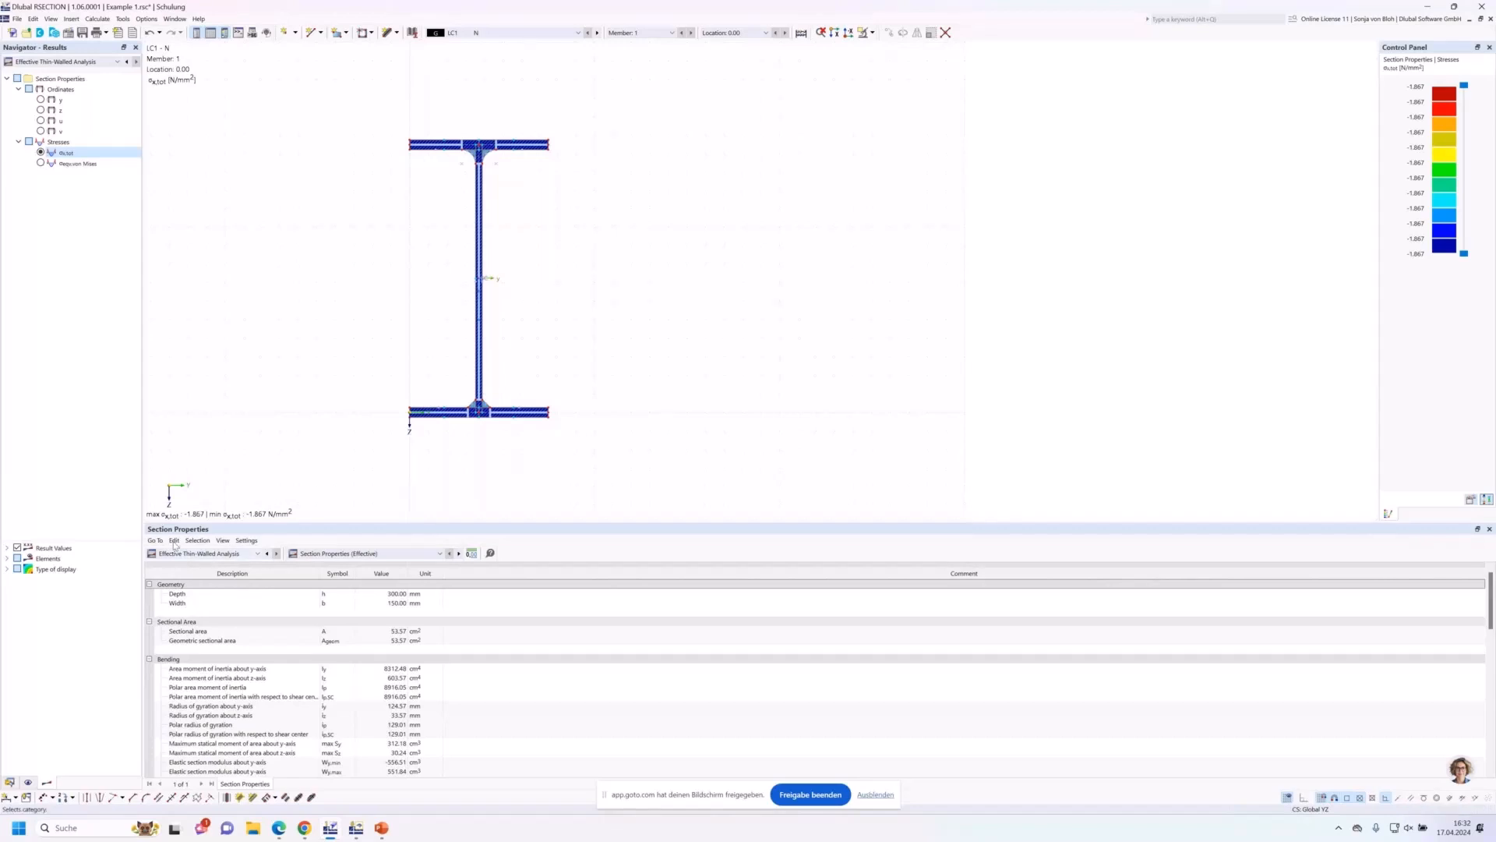
Change the section's material from the library to S355 of the Steel S series per EN 1993-1-1:2005-05 and recalculate the section.
click(10, 782)
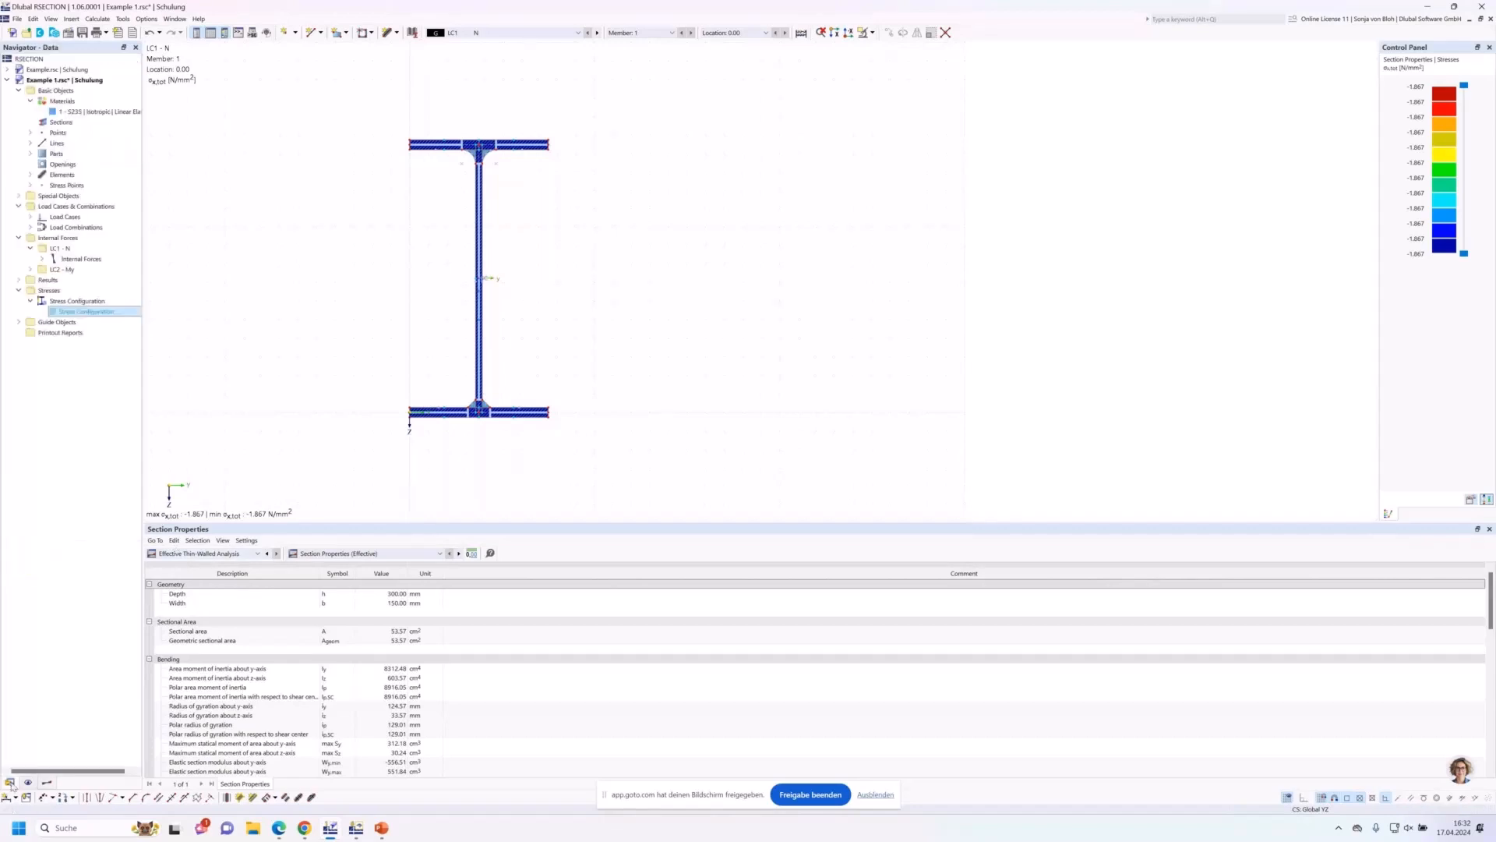
double_click(70, 116)
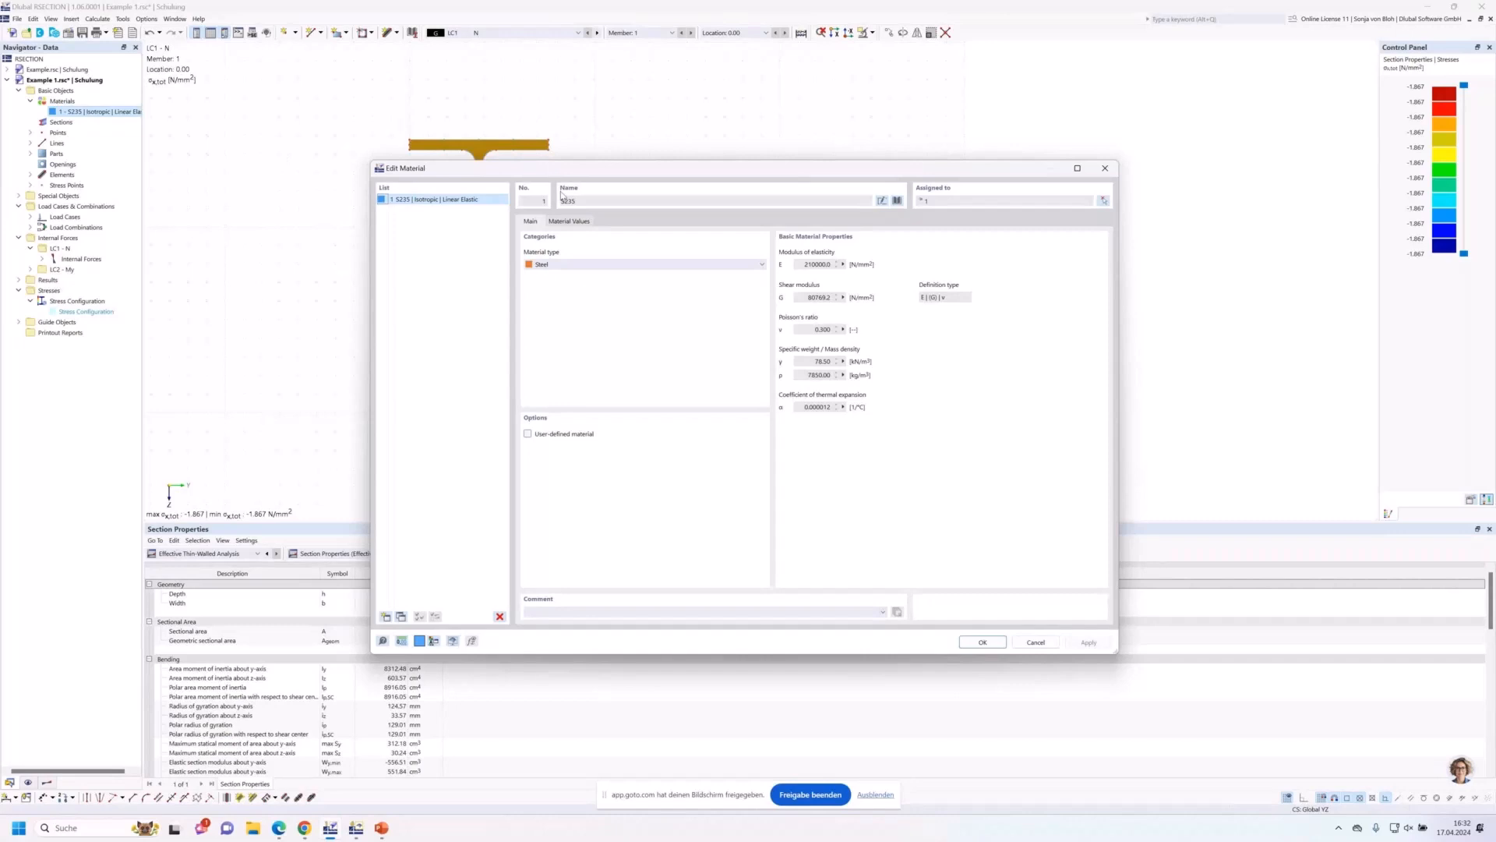
click(897, 200)
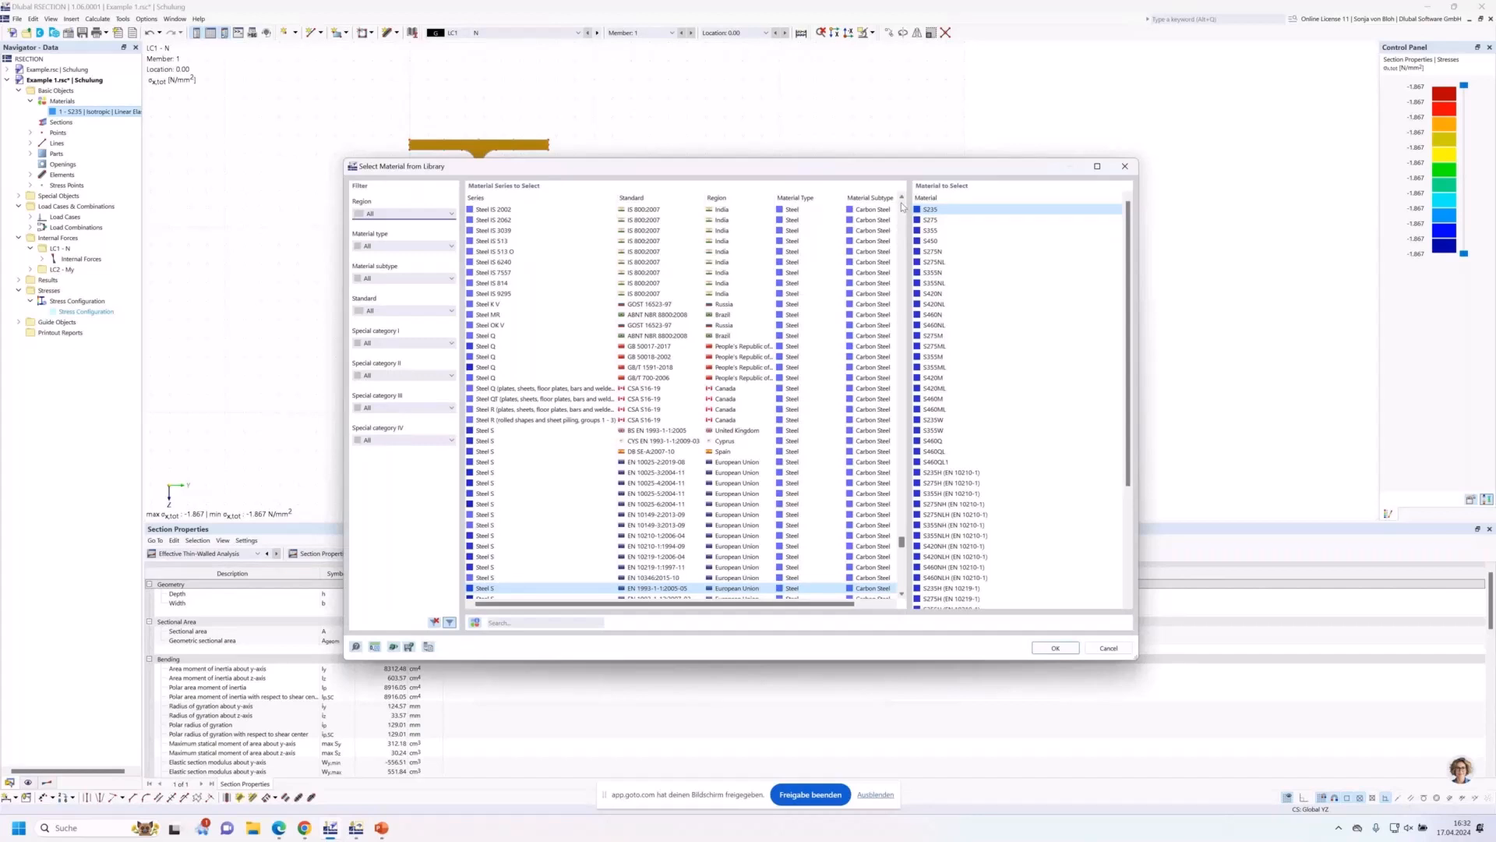
click(957, 231)
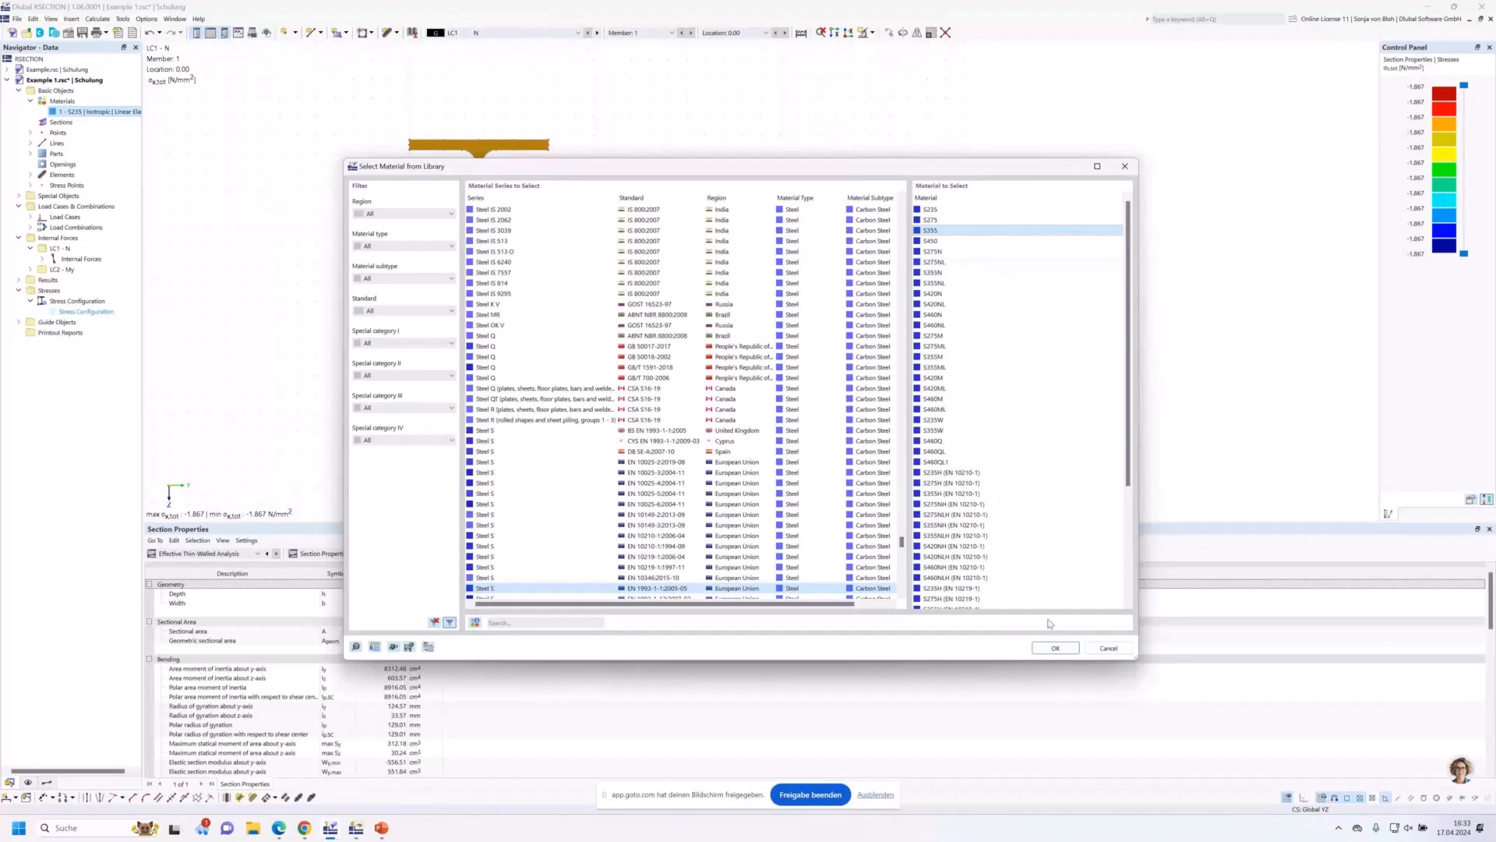
click(1053, 647)
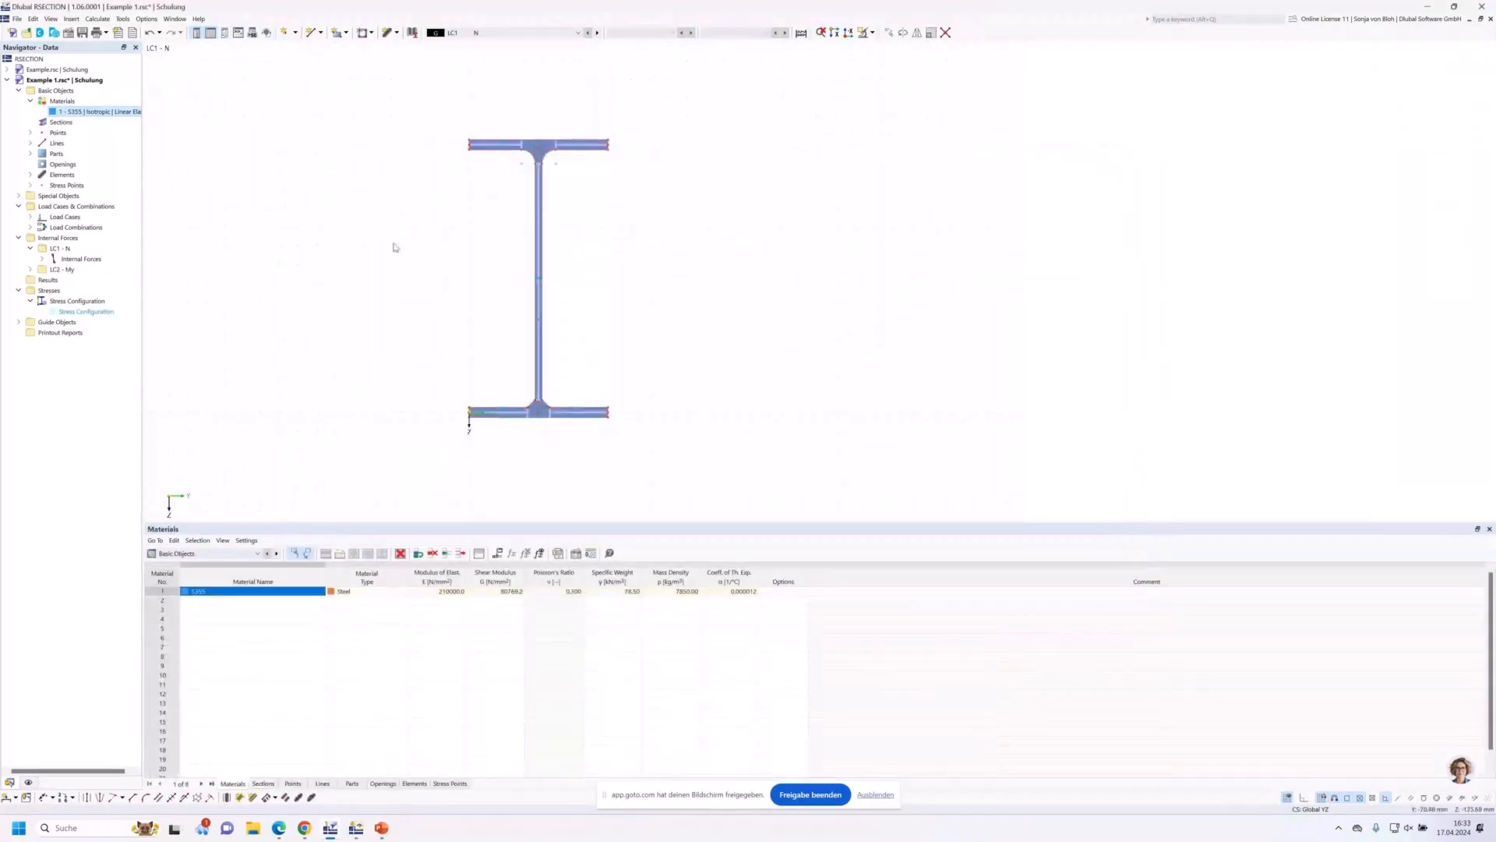
click(97, 19)
click(95, 30)
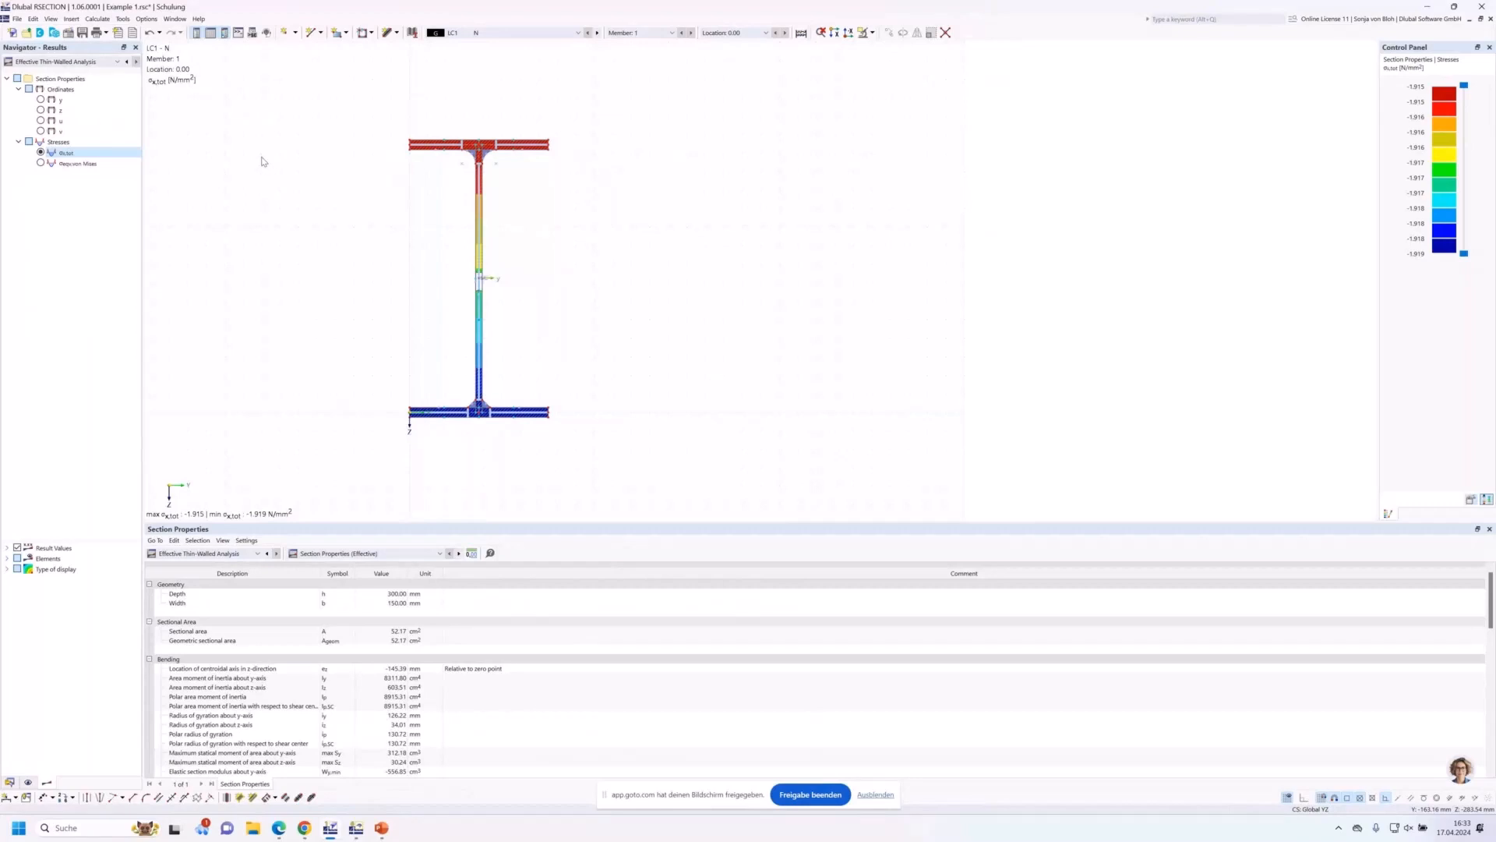
Compare the sectional area of the Effective Thin-Walled Analysis with that of the Thin-Walled Analysis.
click(414, 634)
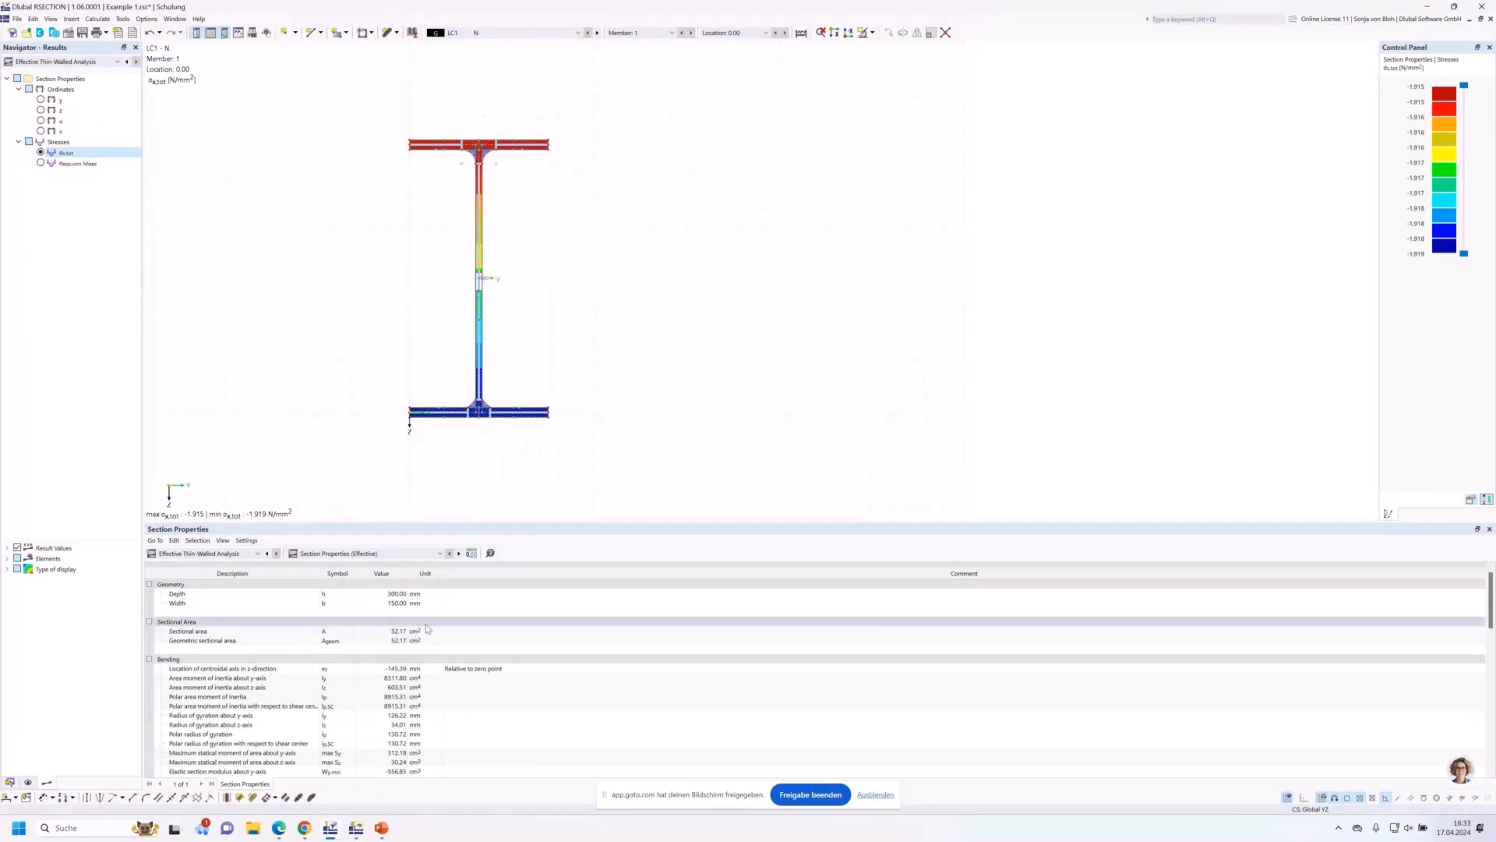
click(399, 632)
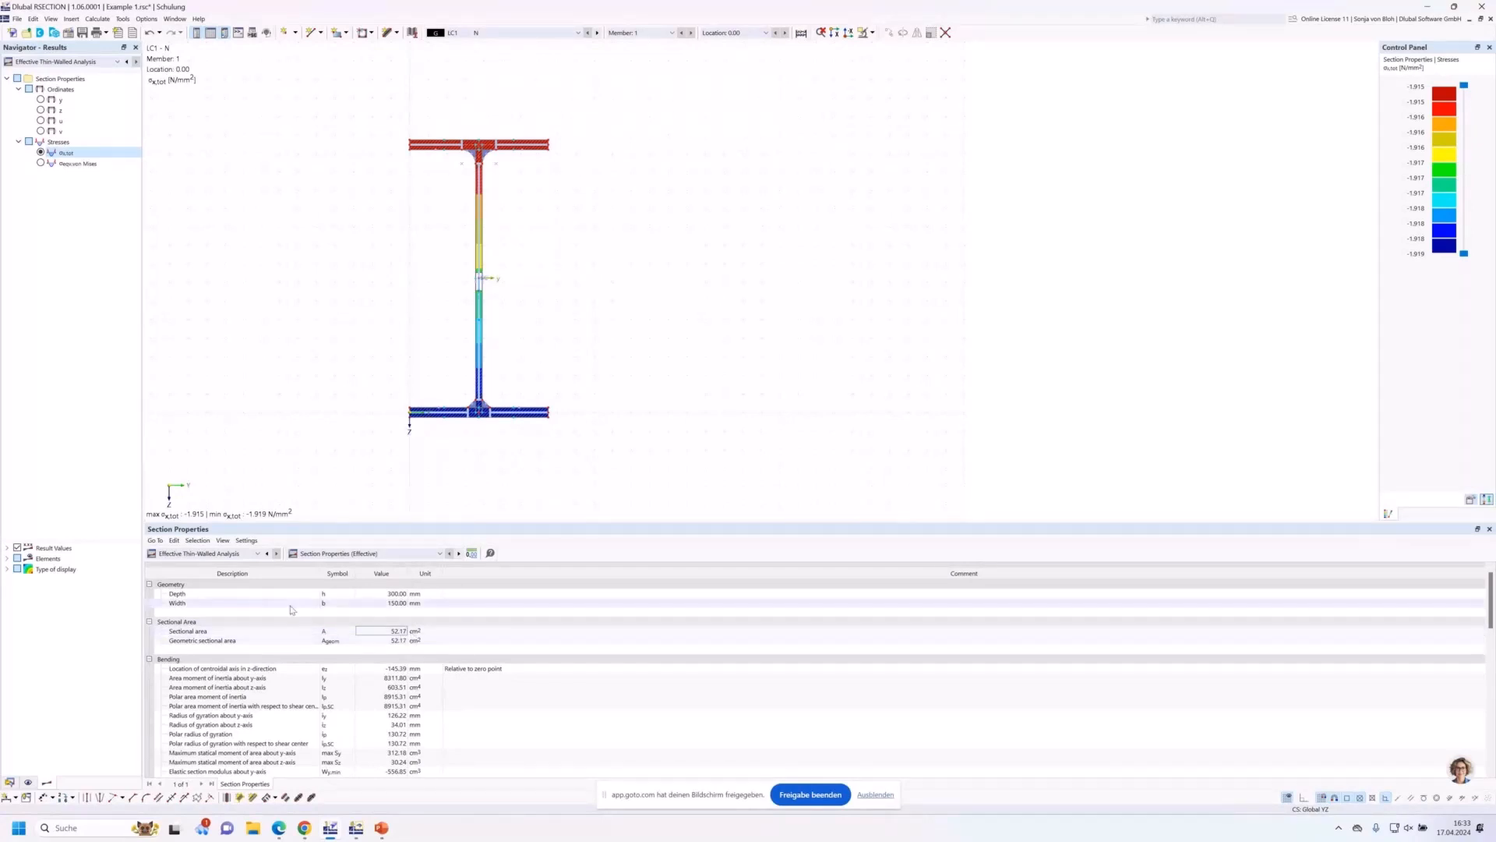
click(221, 554)
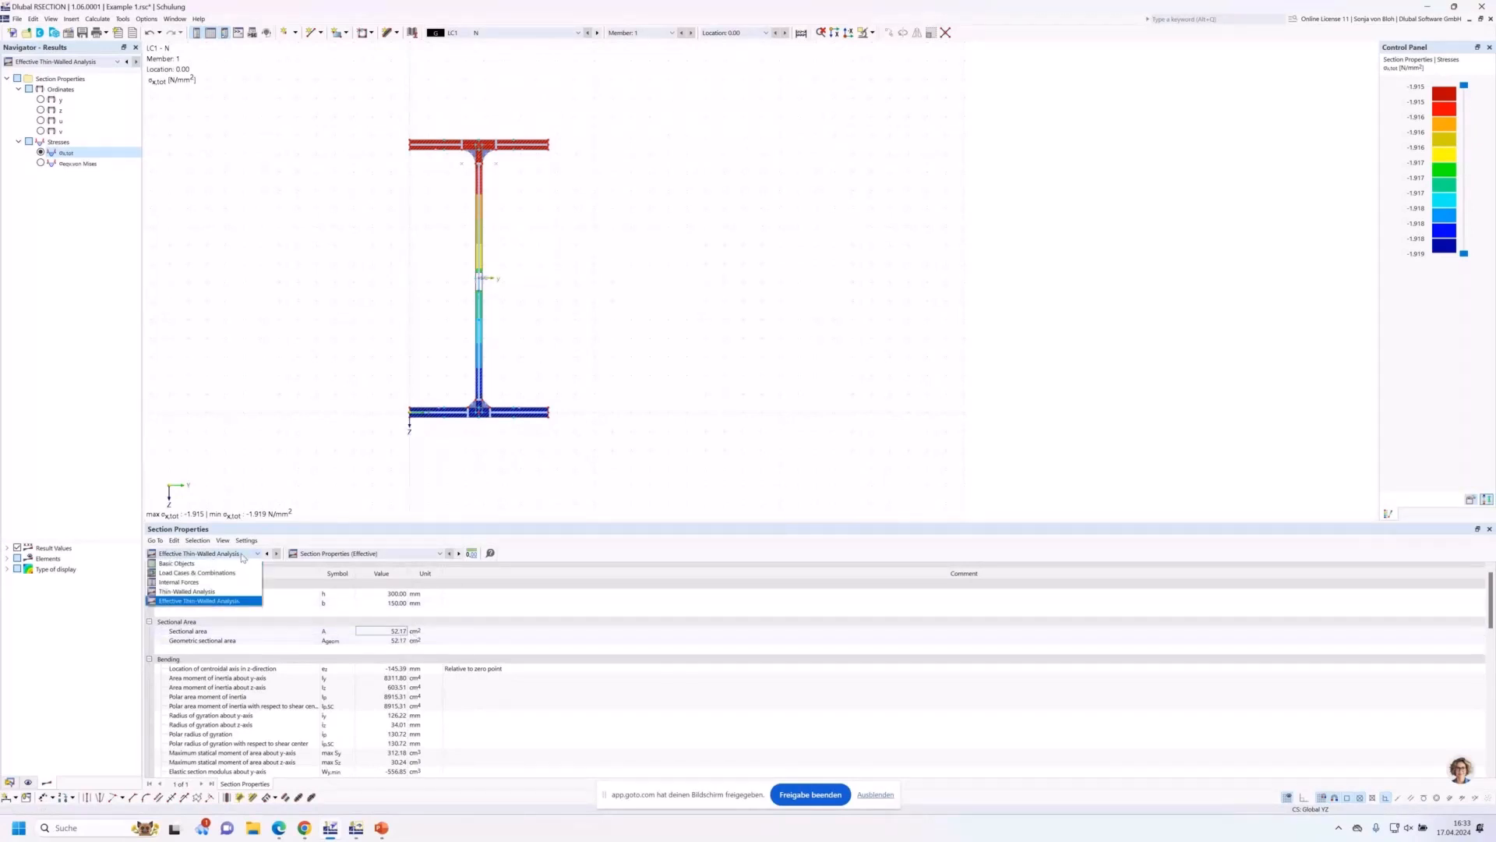
click(204, 592)
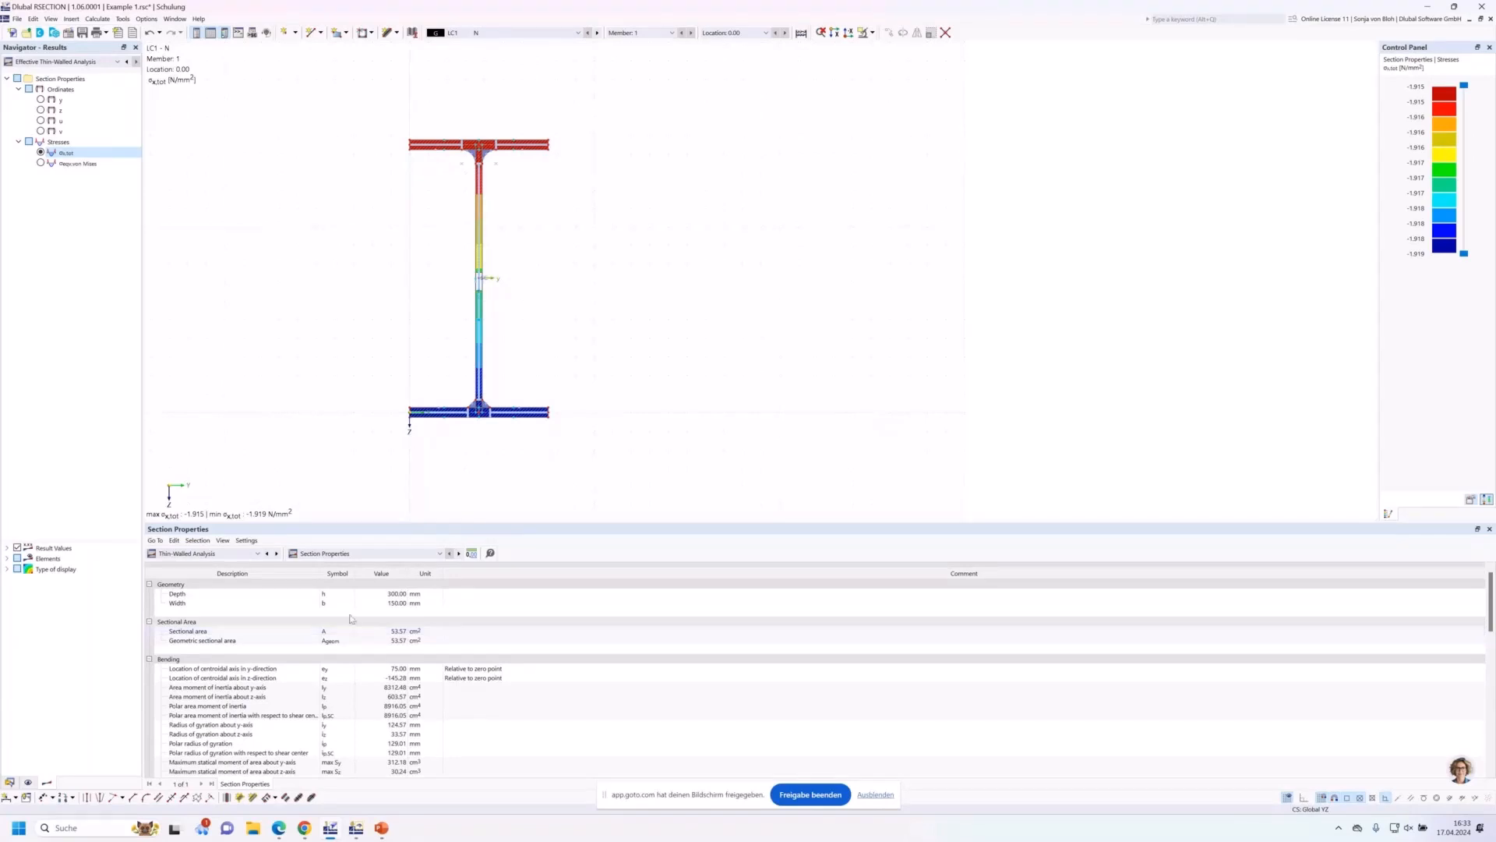
Show the section classification acc. to EN 1993-1-1 from the Effective Thin-Walled Analysis and enlarge the table to read the subpanel details.
click(437, 555)
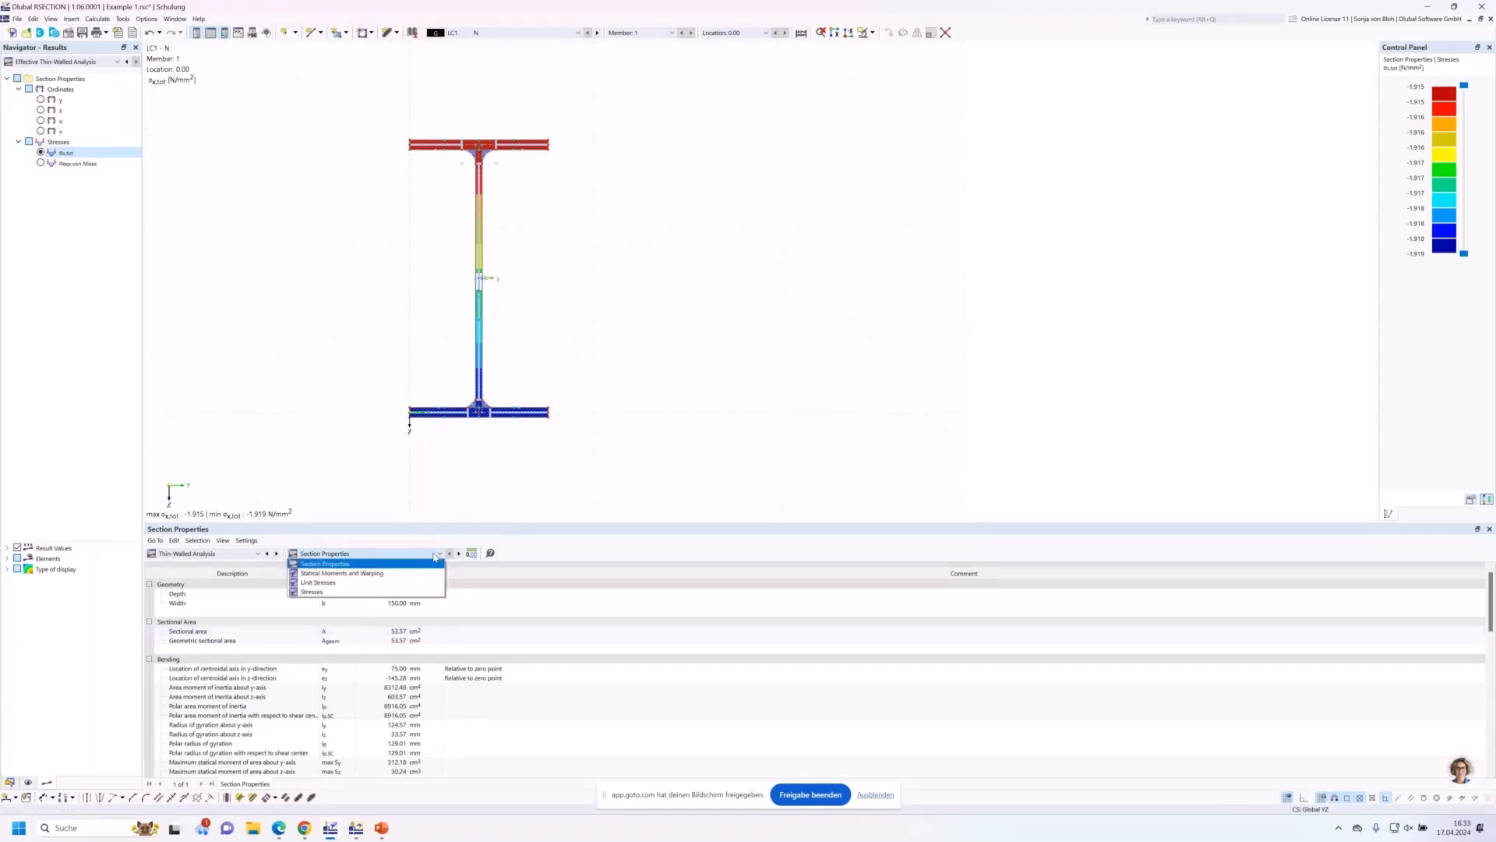
click(263, 555)
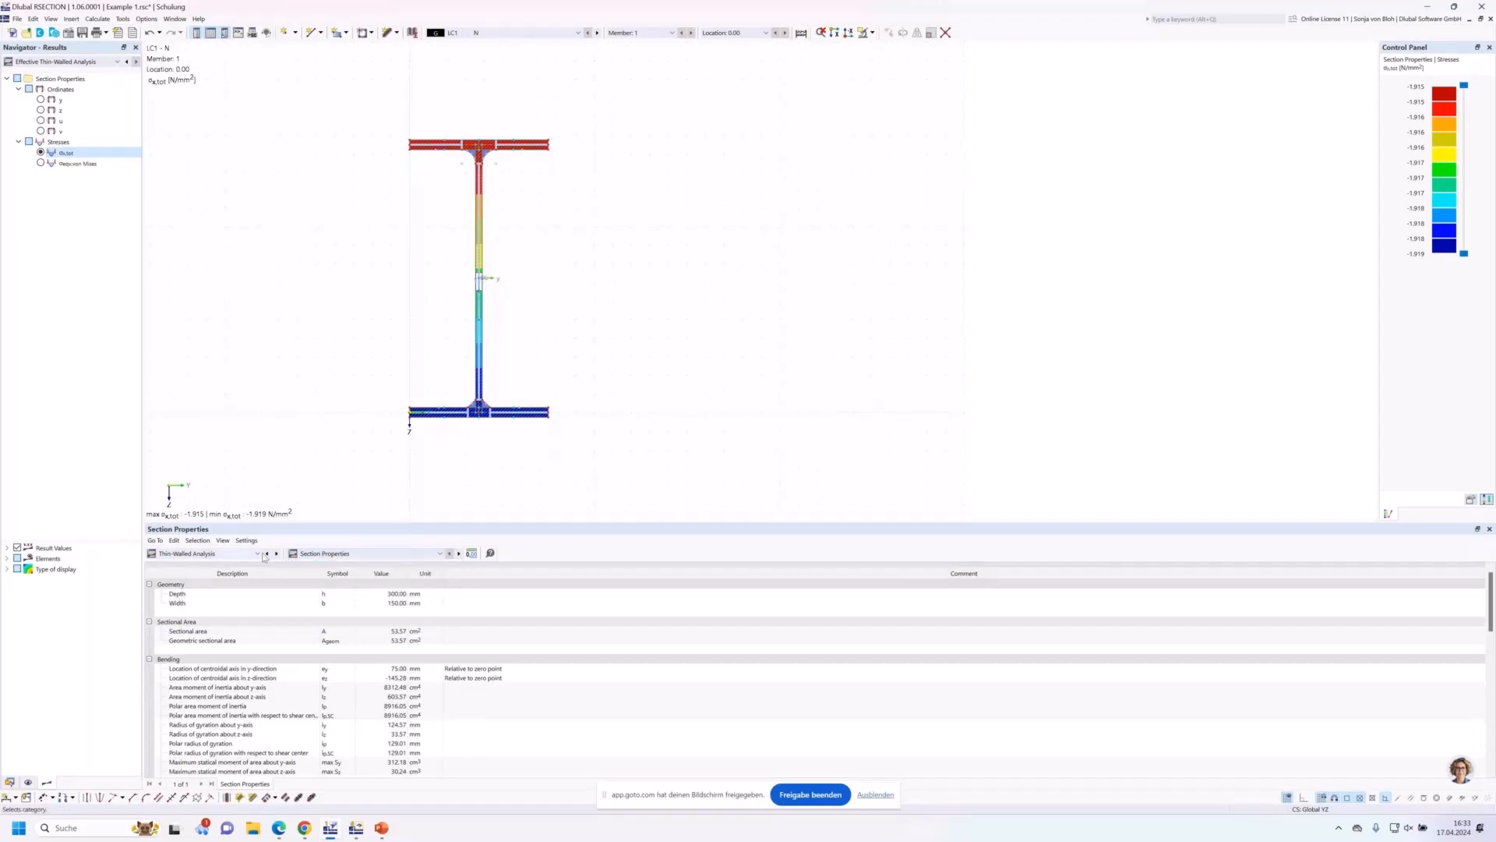
click(260, 554)
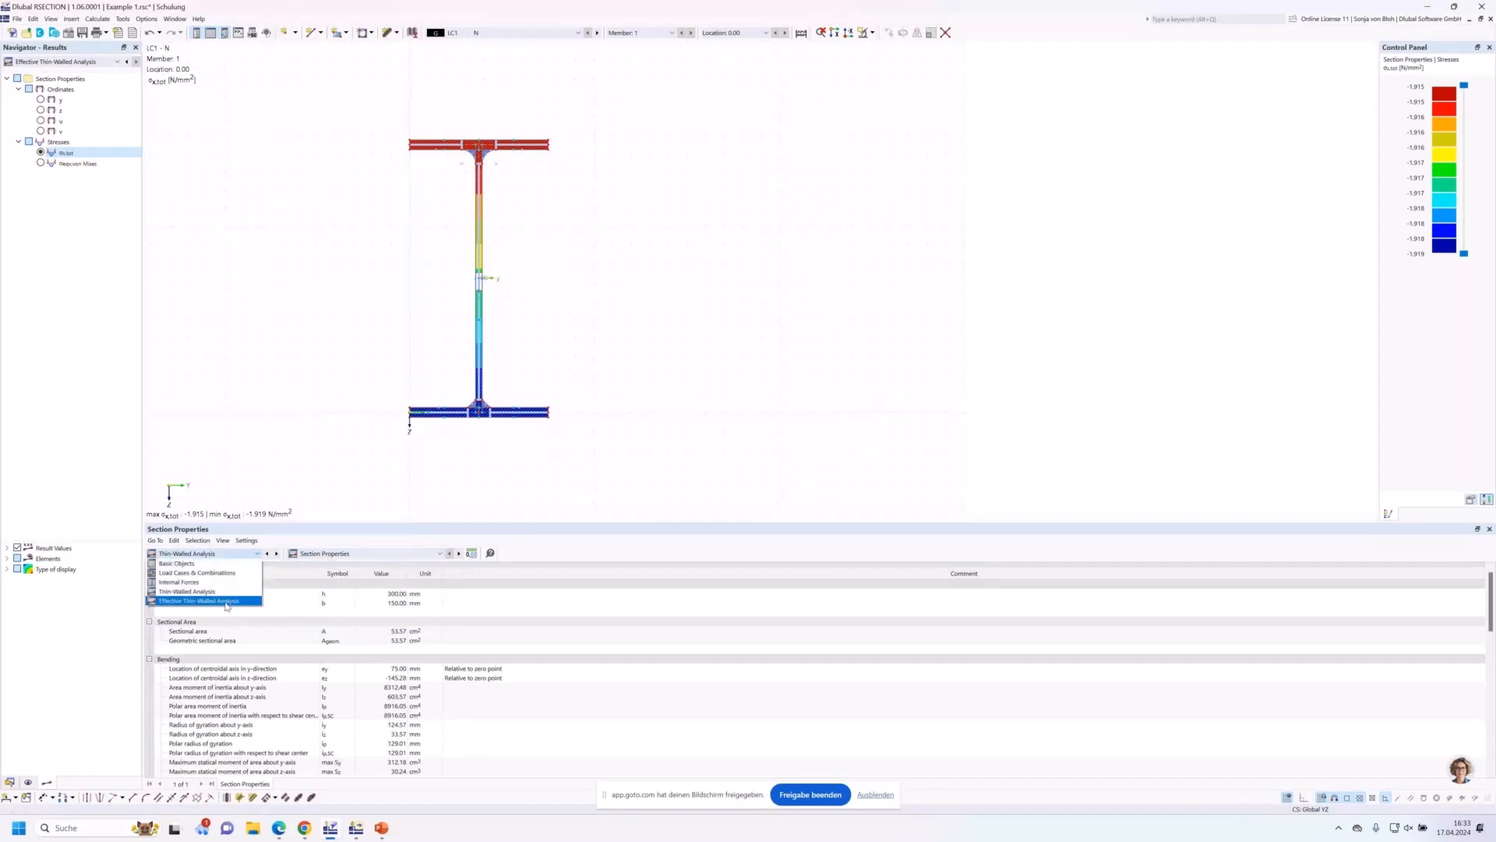
click(253, 563)
click(358, 554)
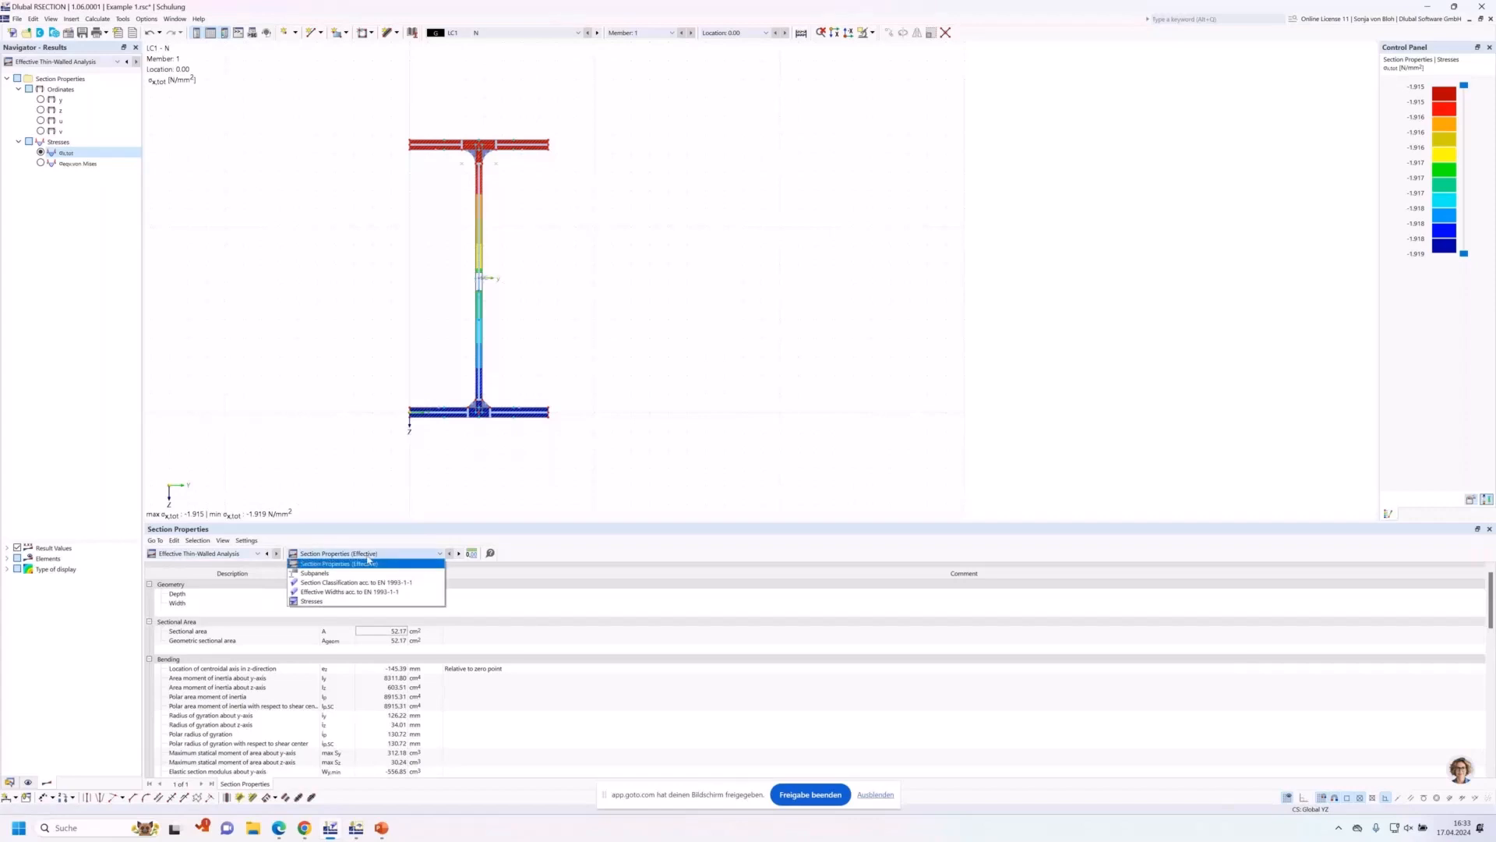
click(346, 584)
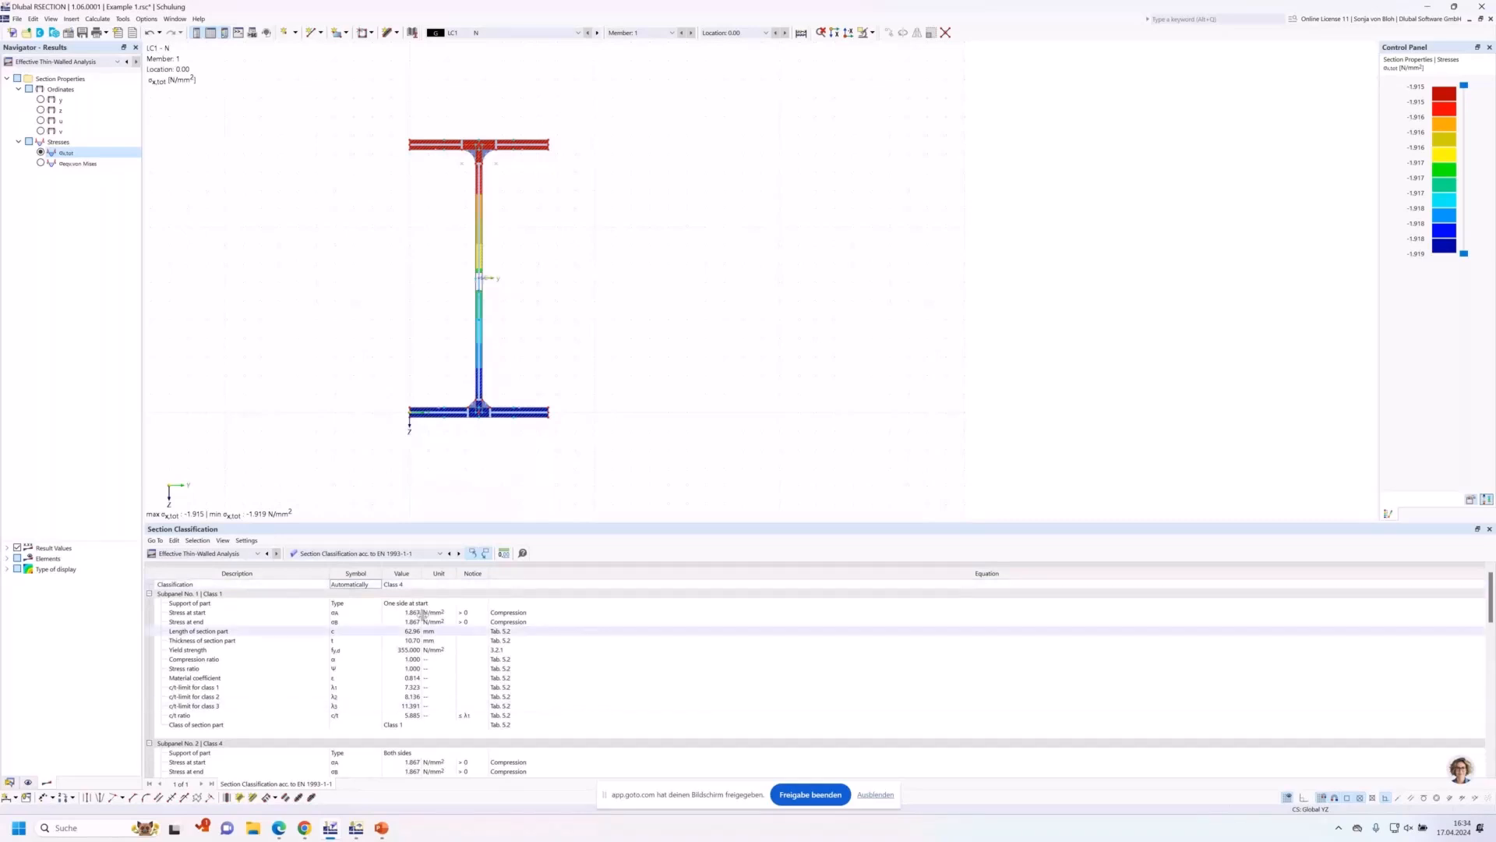
drag(411, 523, 399, 430)
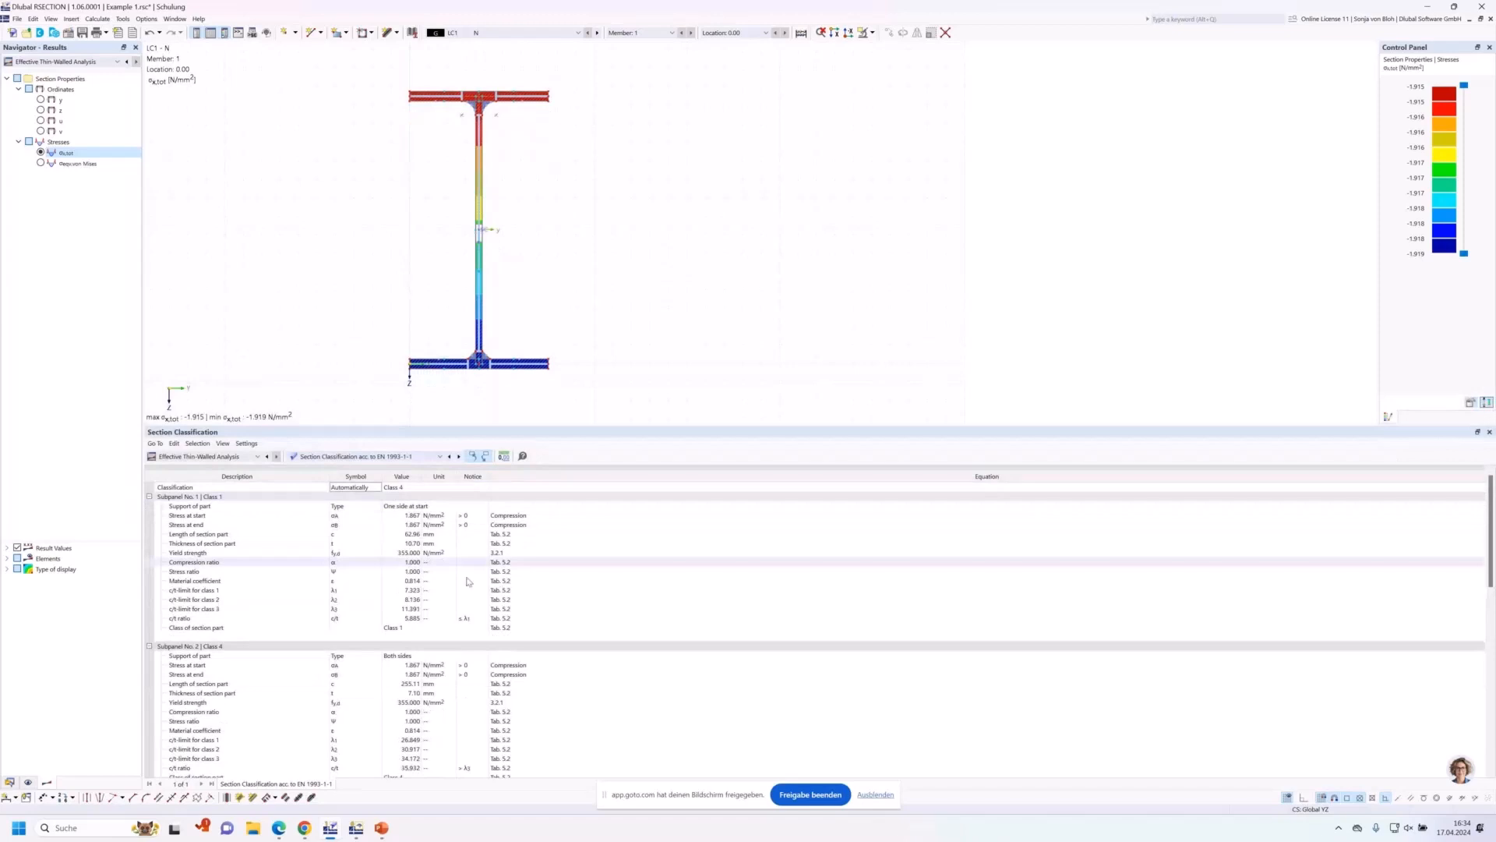
Select the web's subpanel to find its classification in the table and inspect the ineffective zone at the middle of the web.
scroll(467, 581, down, 2)
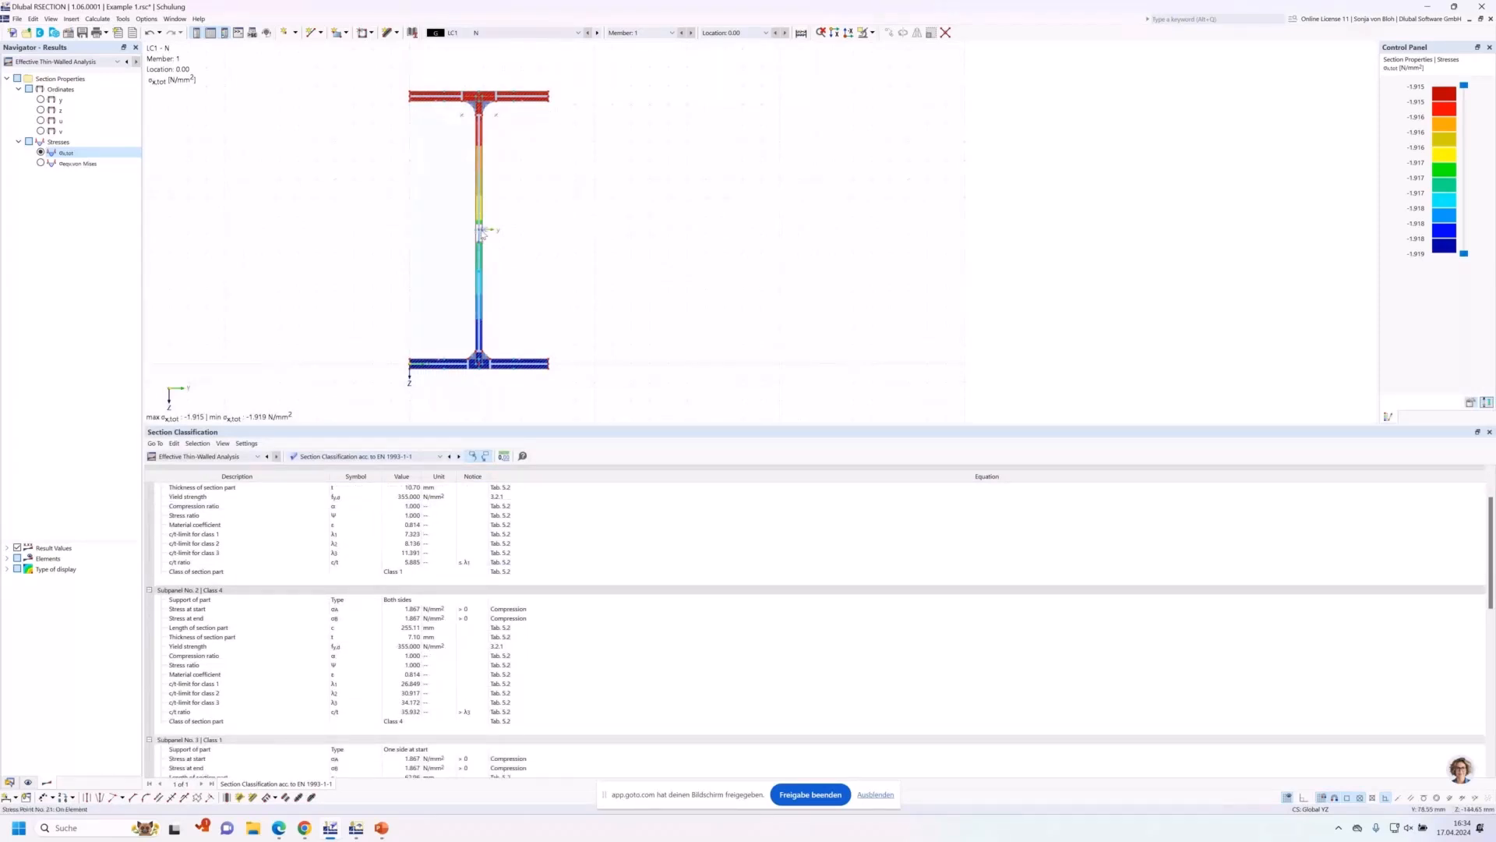
click(481, 217)
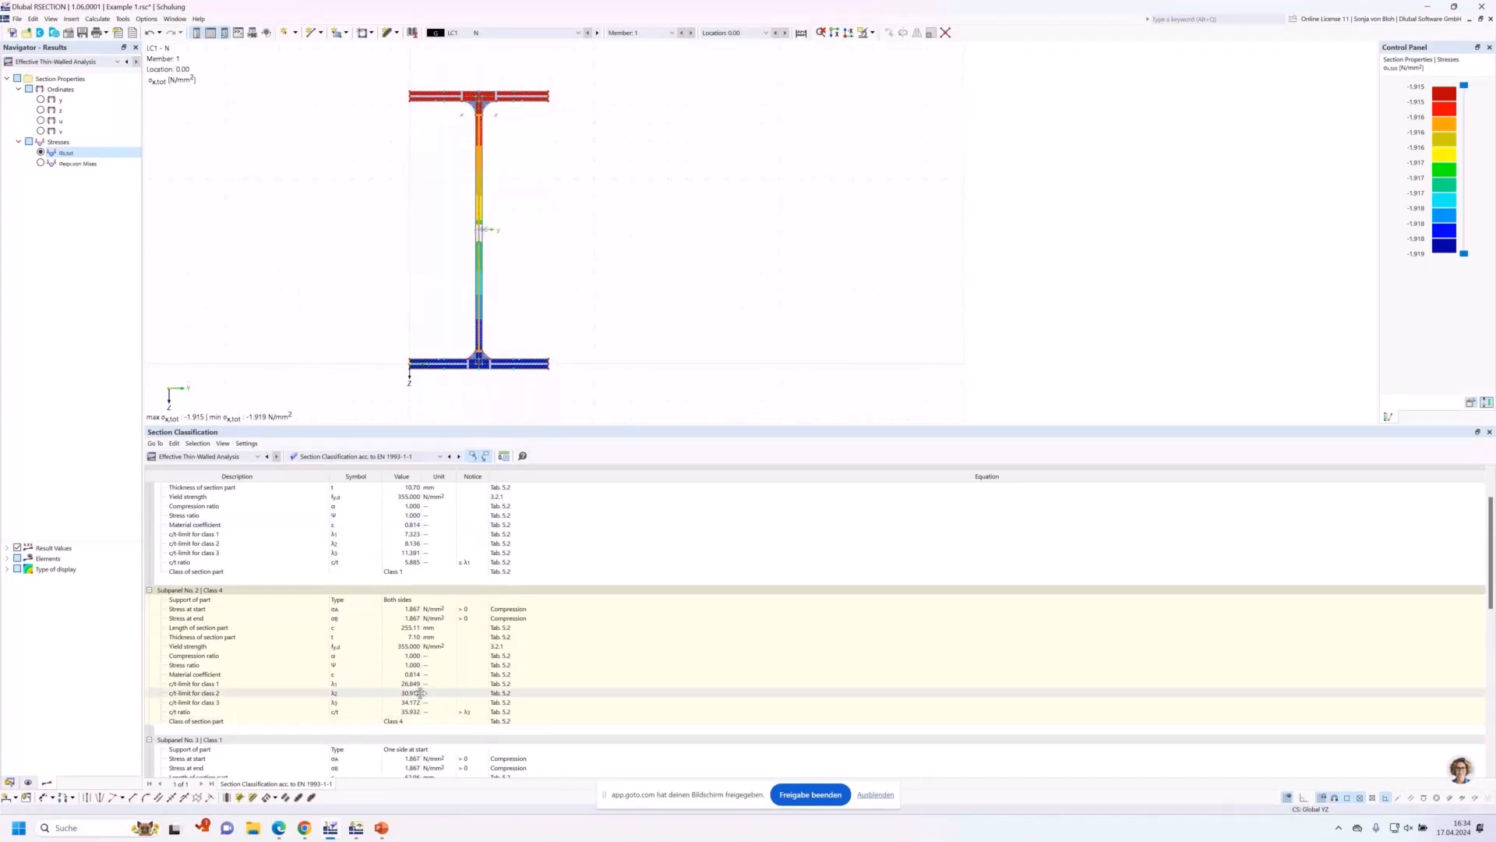
scroll(511, 226, up, 5)
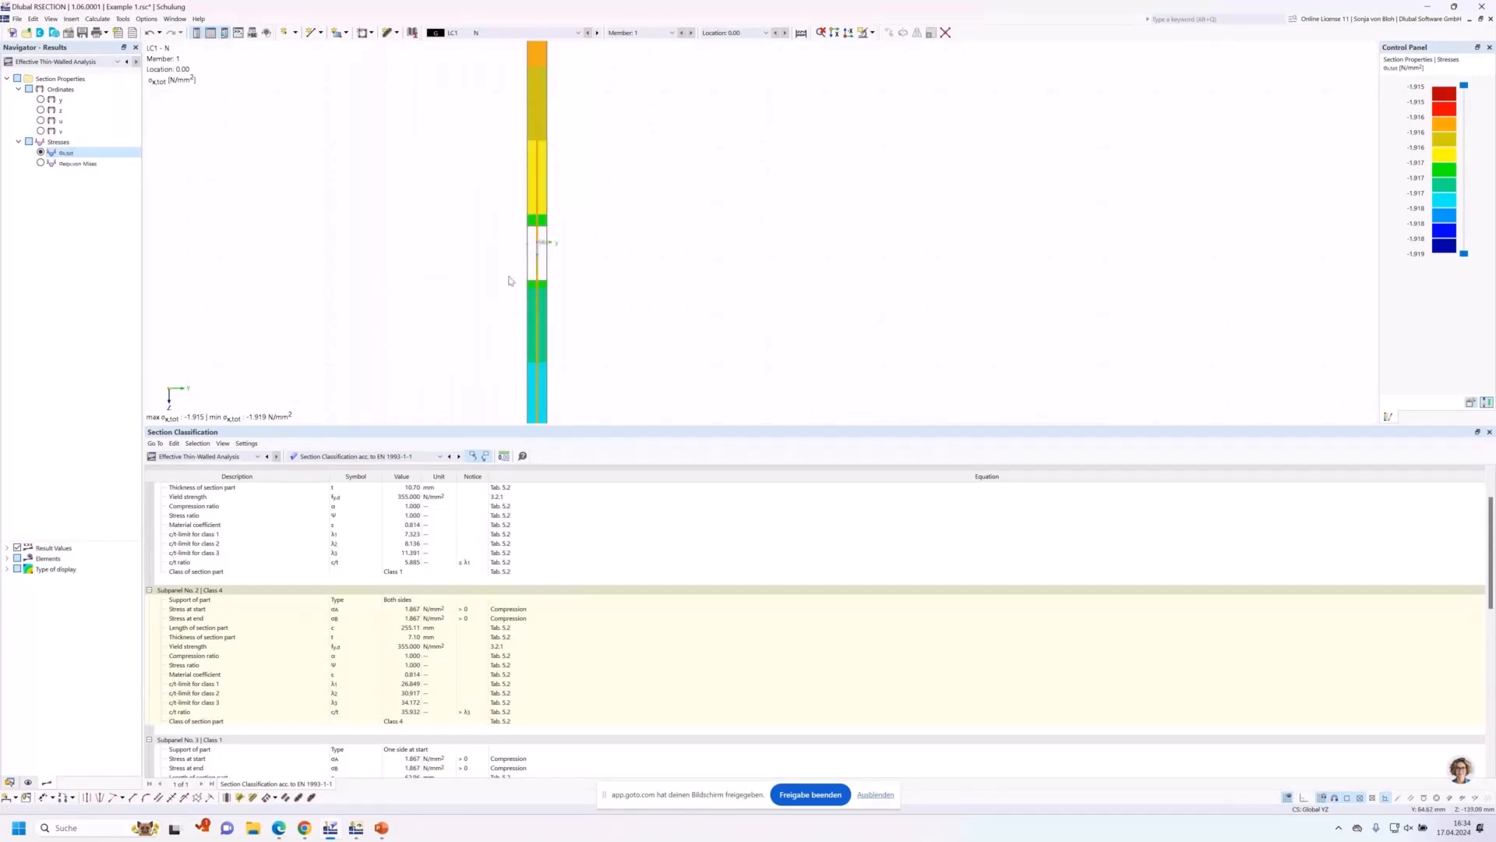
scroll(362, 257, down, 5)
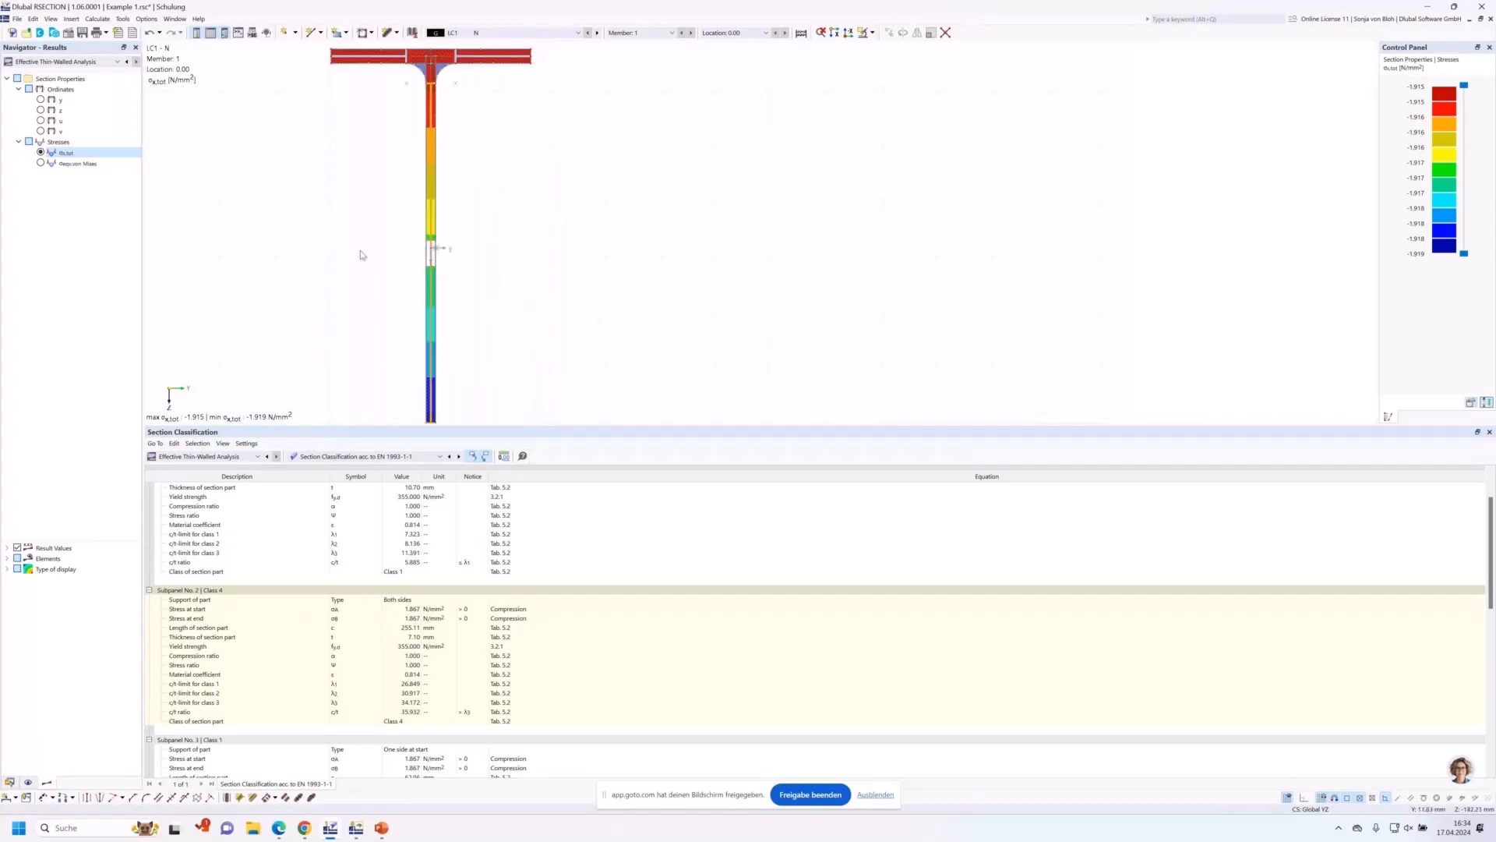
middle_drag(365, 260, 452, 254)
scroll(452, 255, up, 2)
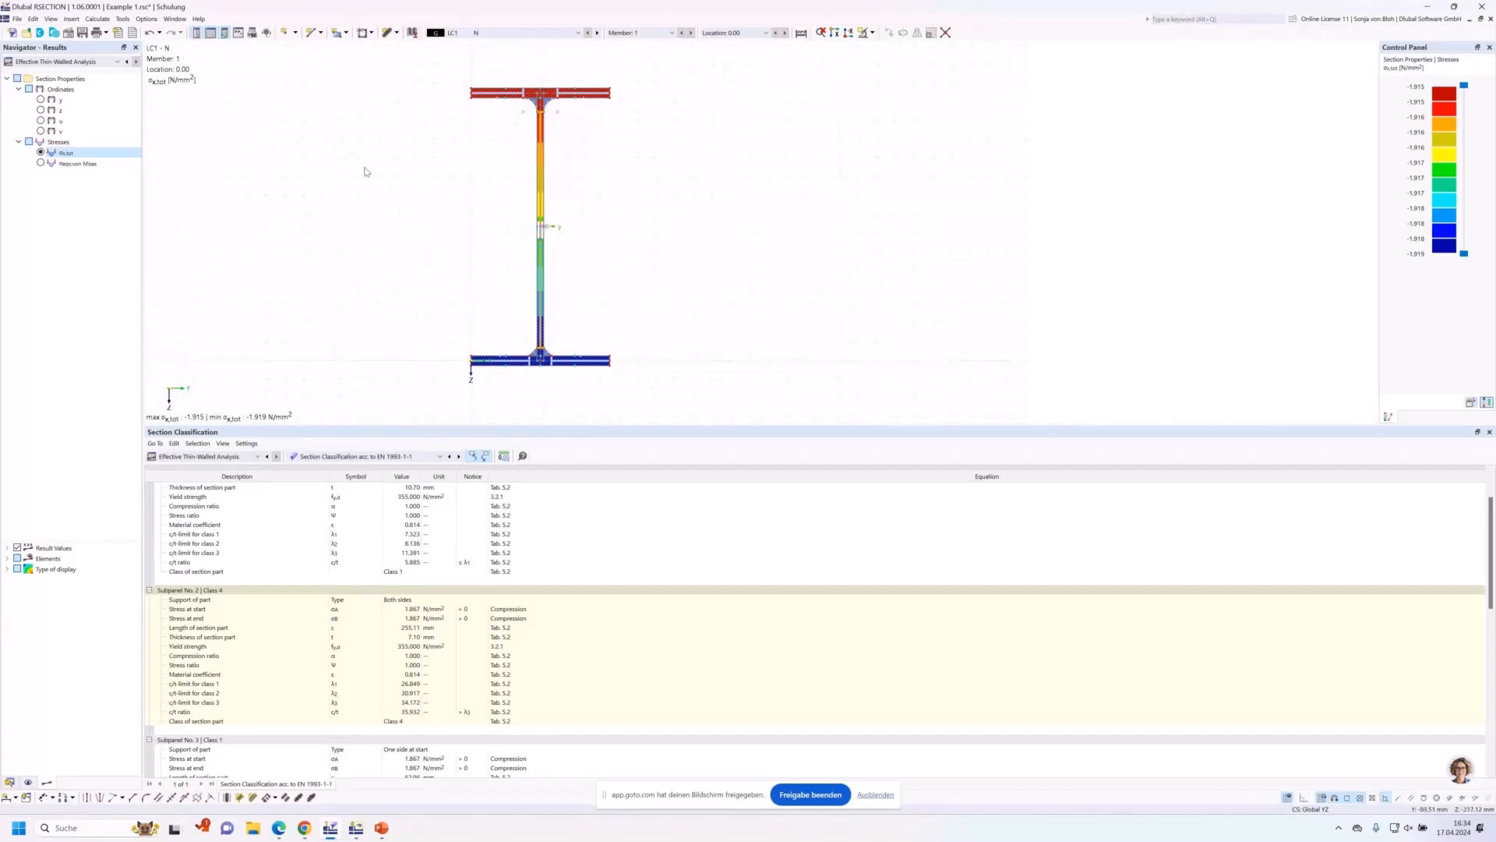
Turn off the isoband display so the stresses appear as diagrams, and enlarge the graphics area above the table.
click(7, 569)
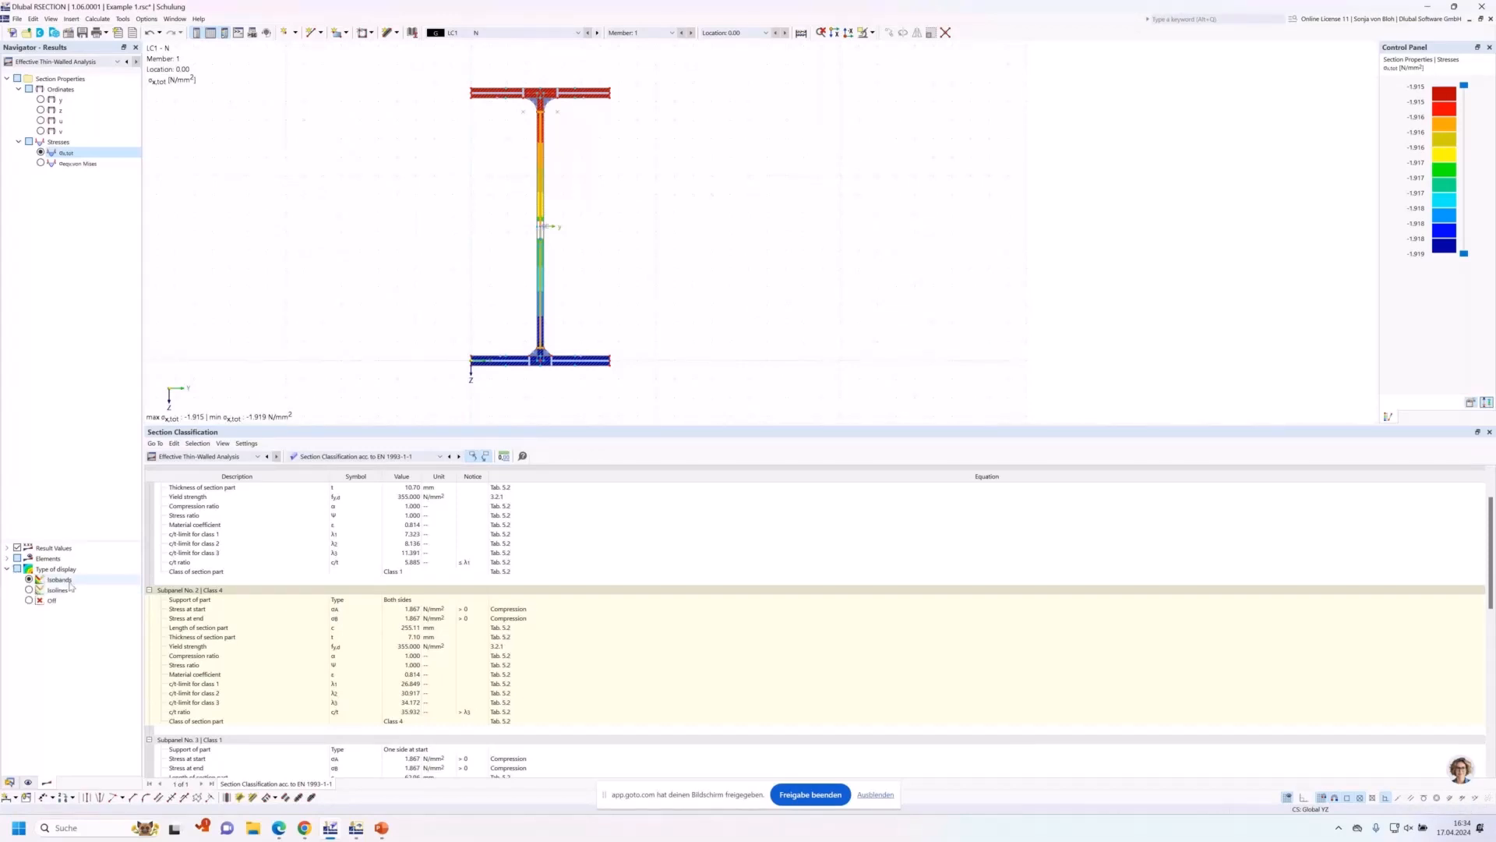
click(29, 600)
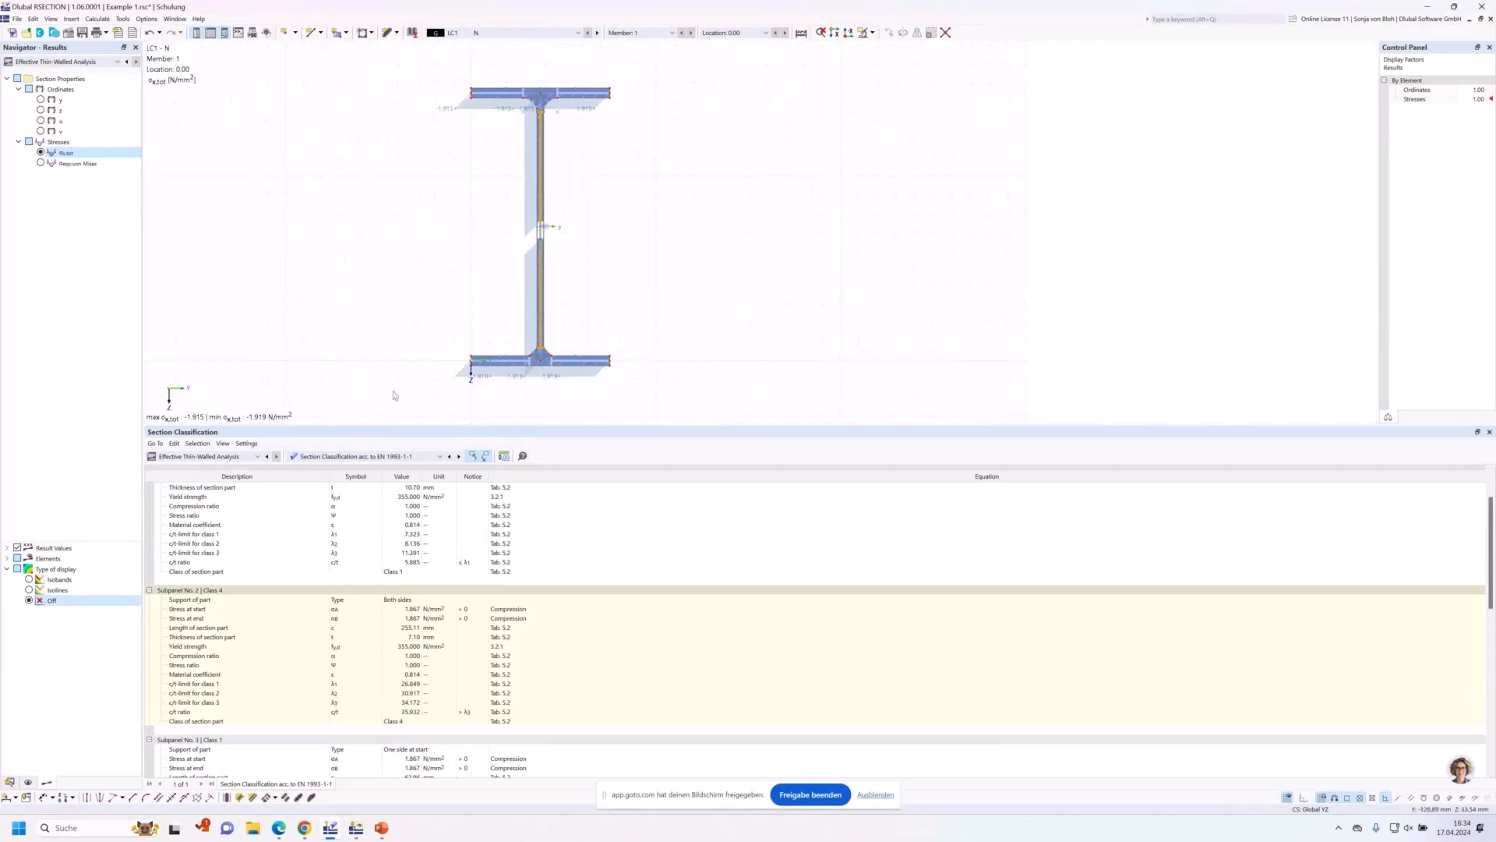
drag(372, 427, 399, 559)
scroll(441, 337, up, 1)
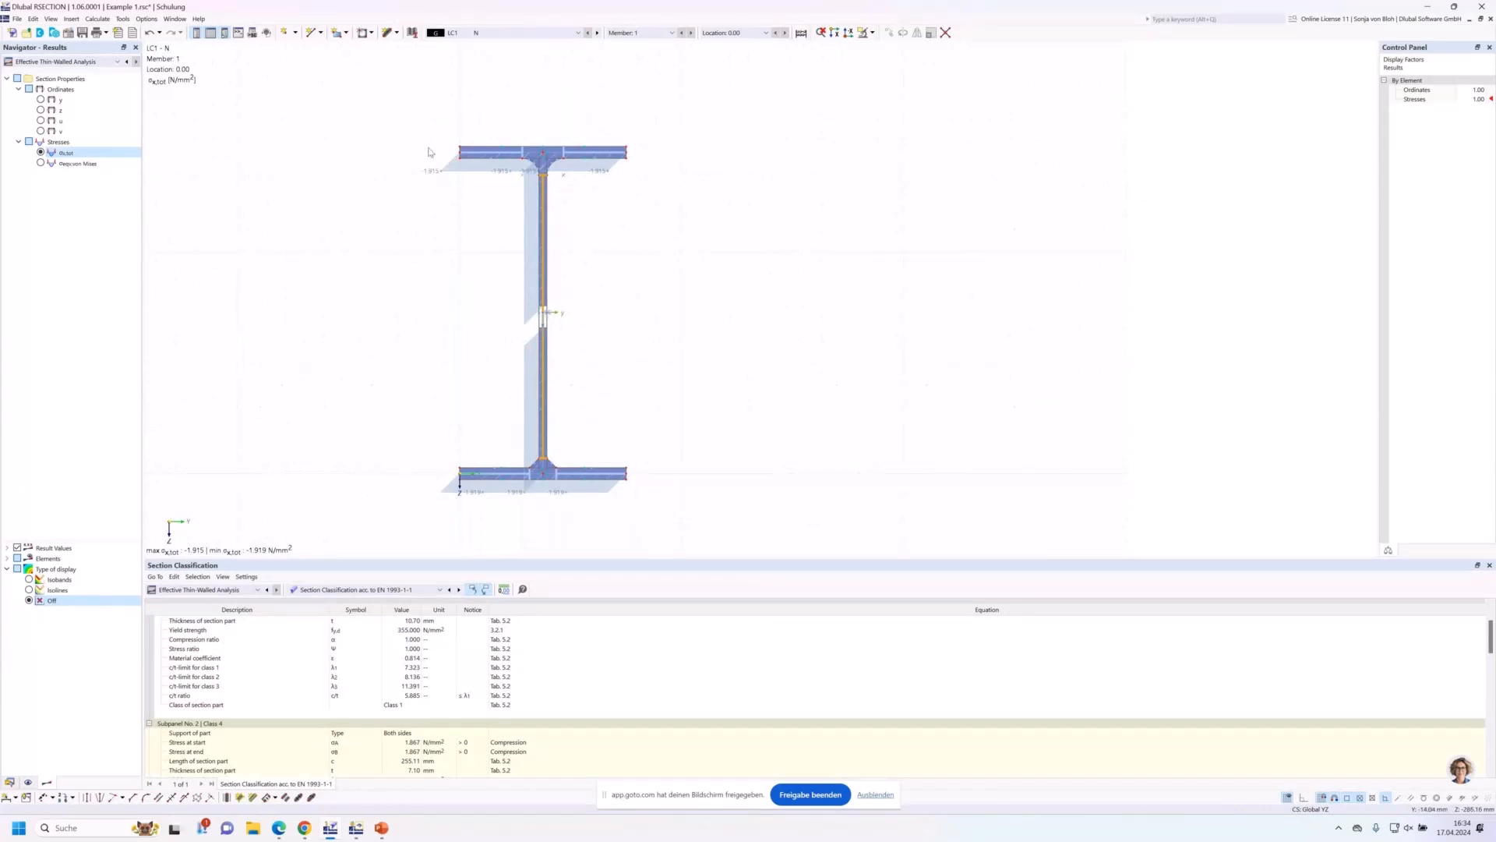
Switch the graphical results to Thin-Walled Analysis and display the statical moments Sy and Sz on the section in turn.
click(103, 66)
click(62, 74)
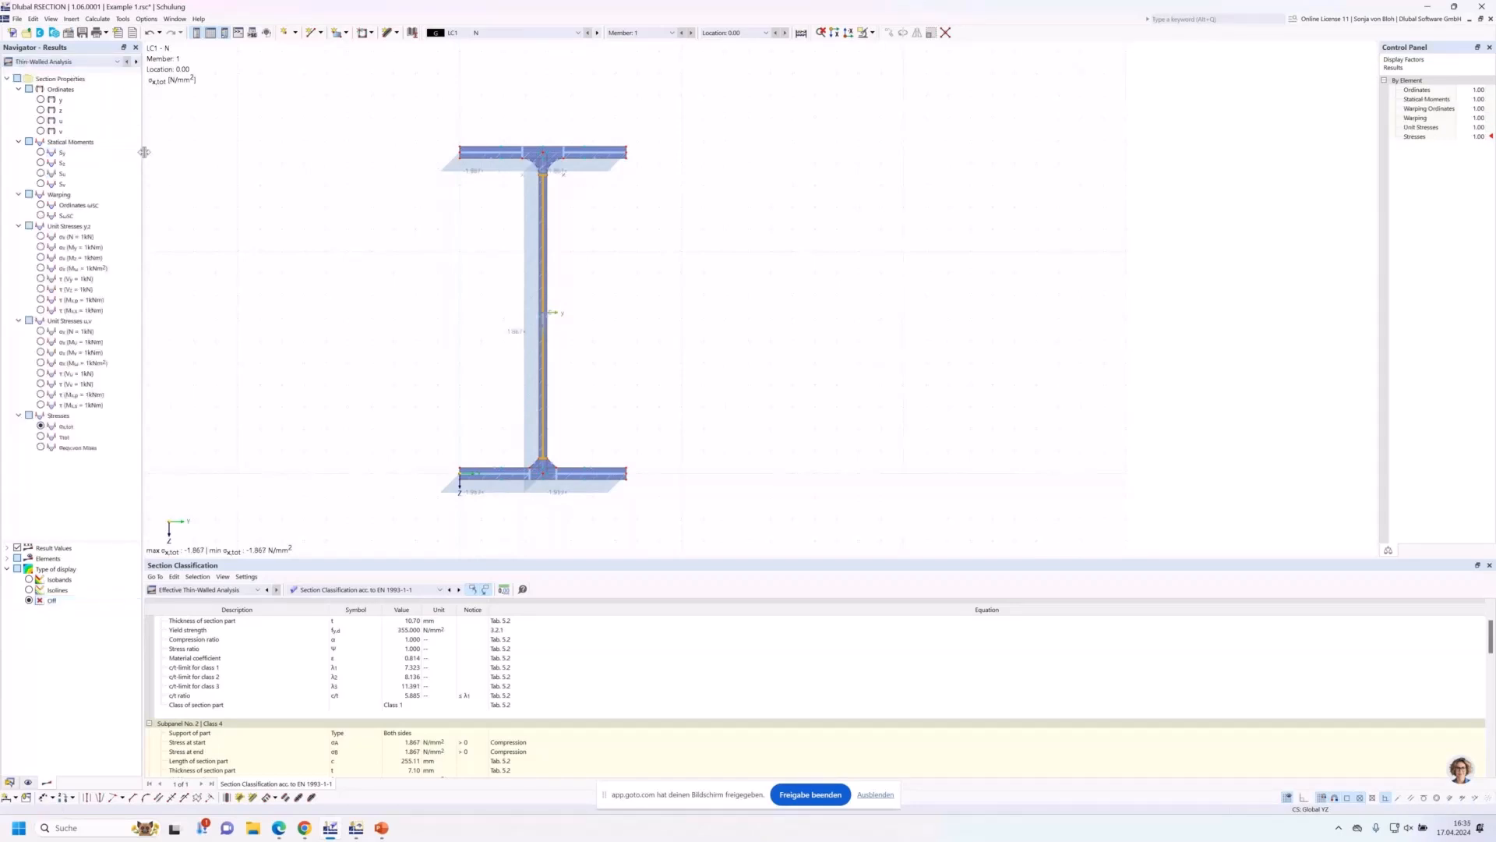
click(43, 153)
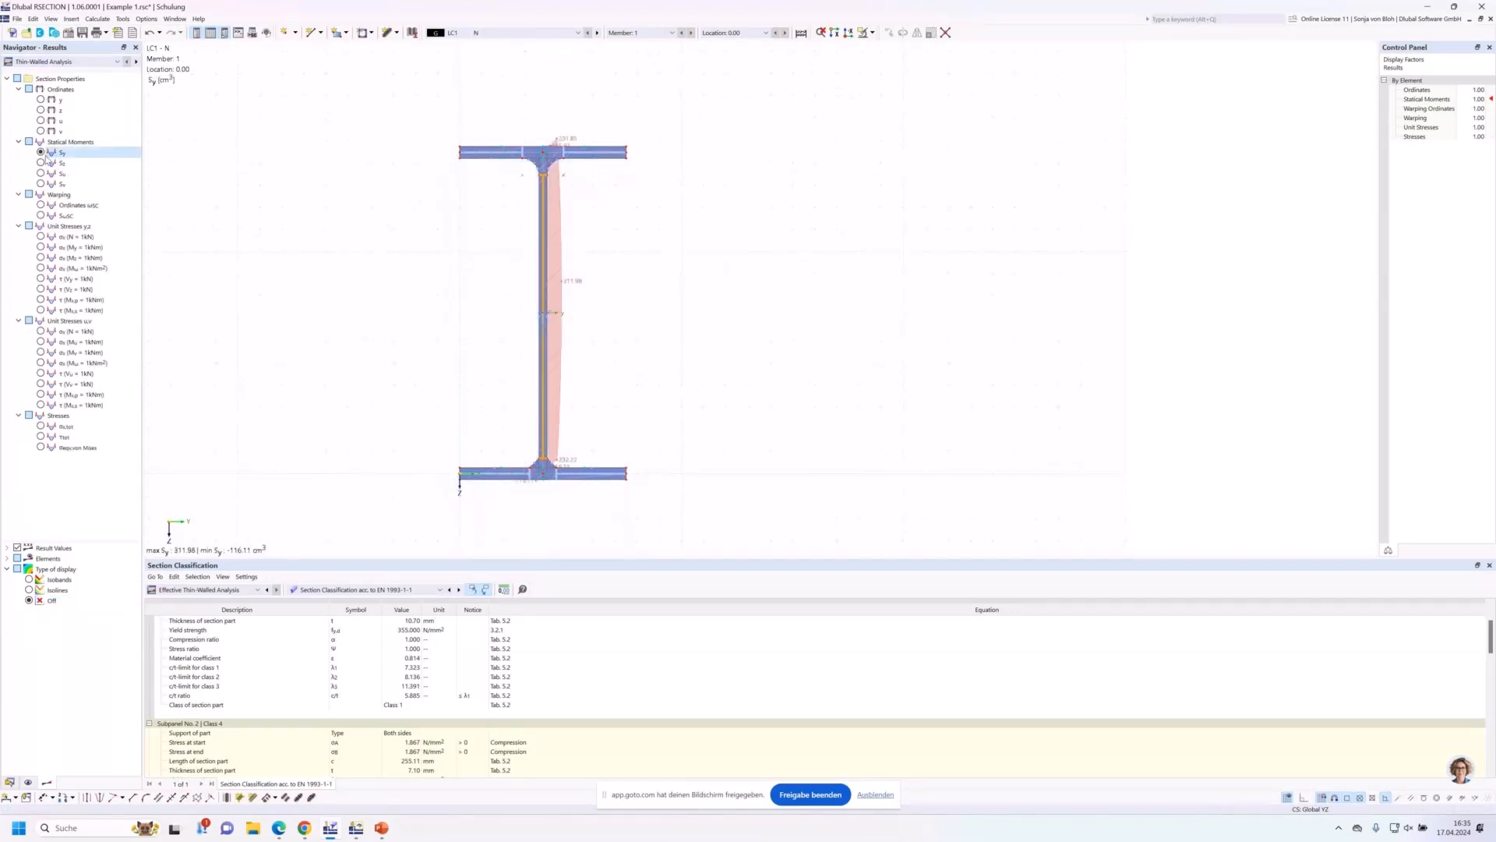
click(47, 163)
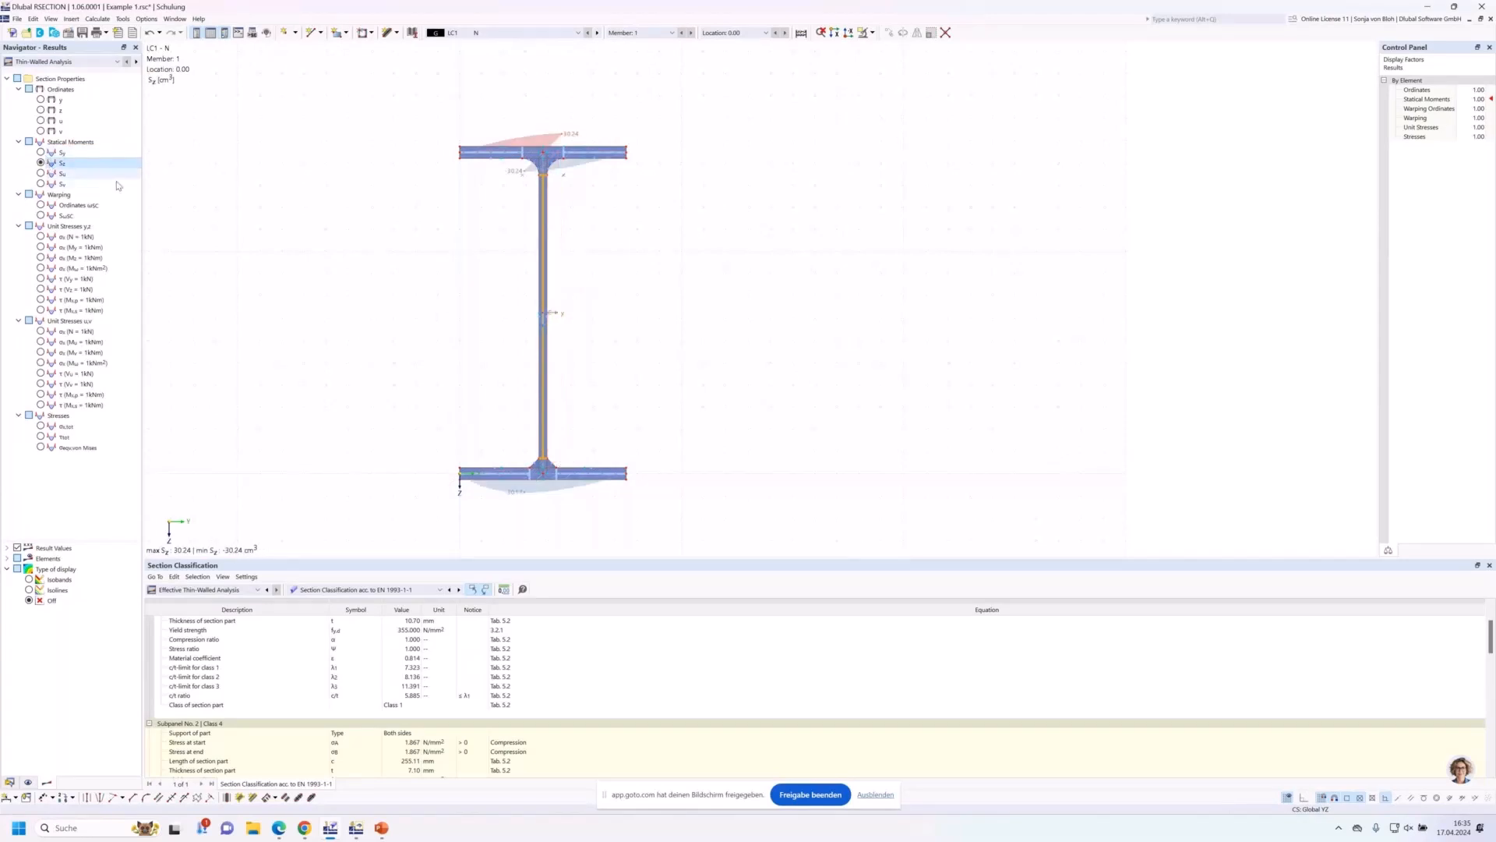
Switch the results table to Thin-Walled Analysis and list the Statical Moments and Warping.
click(204, 590)
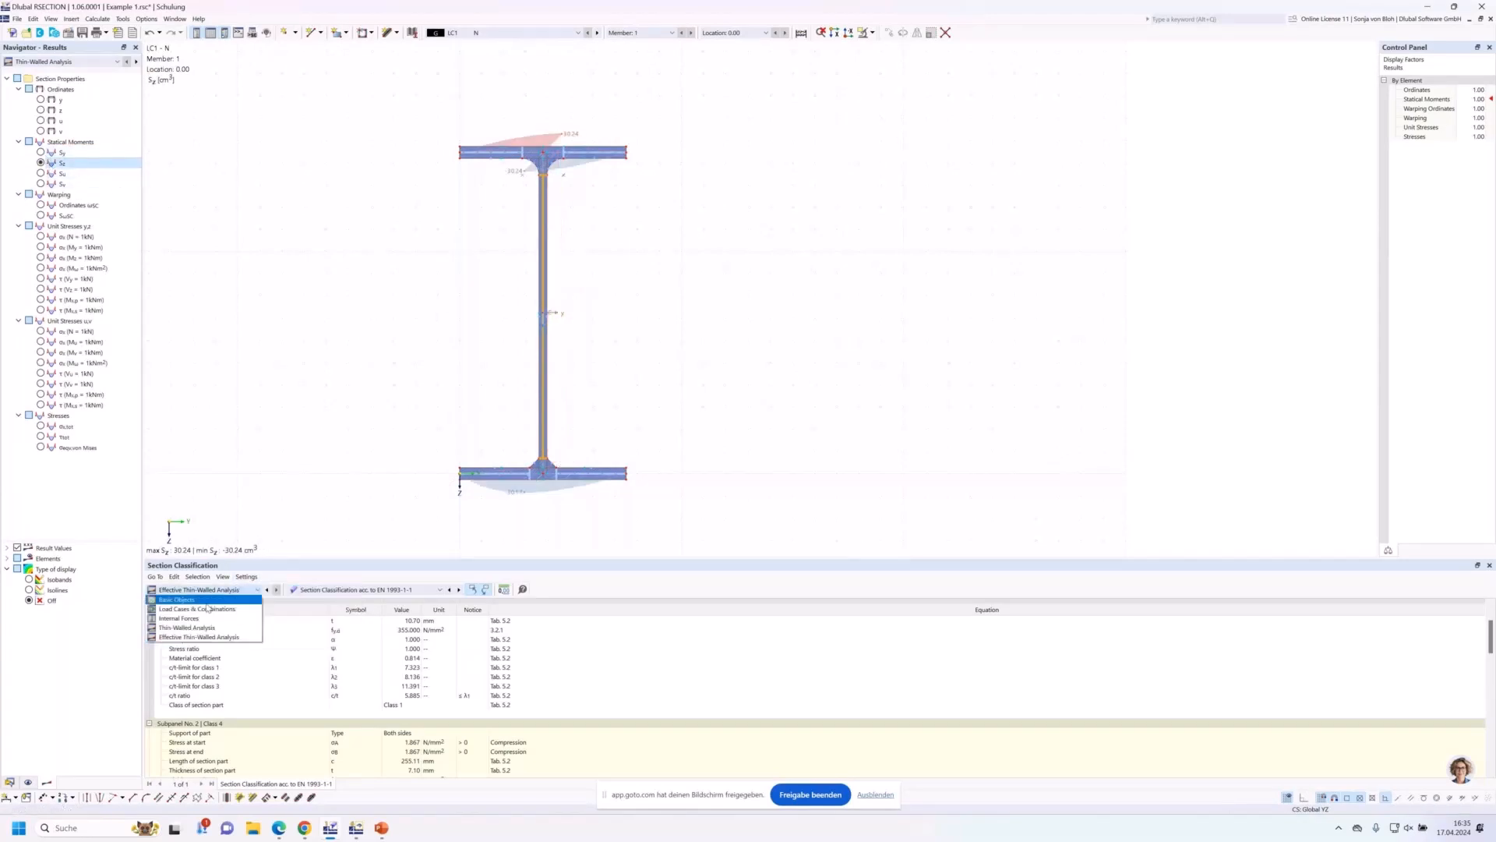
click(198, 628)
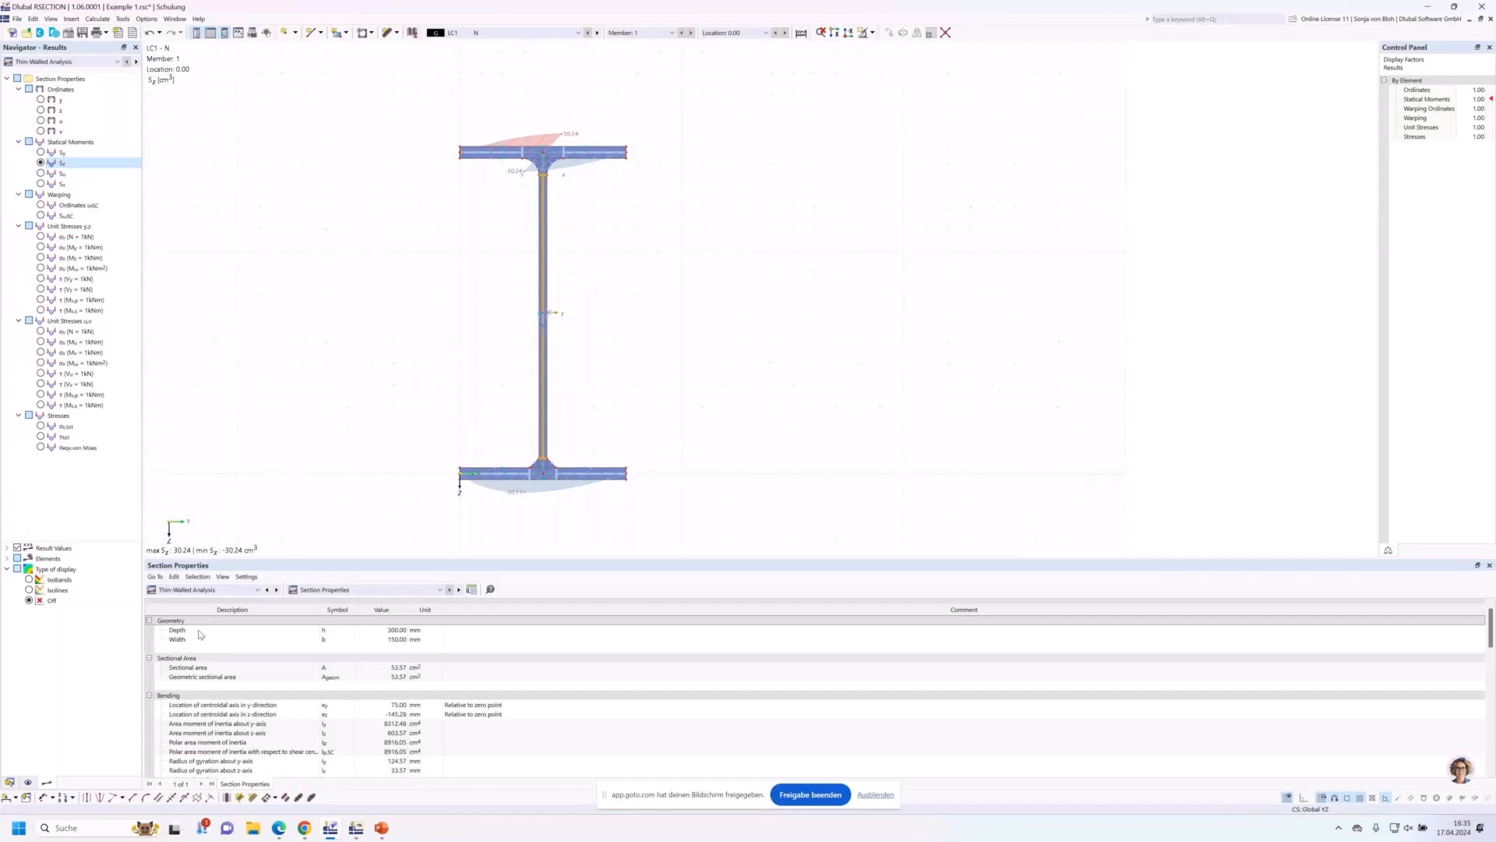
click(358, 592)
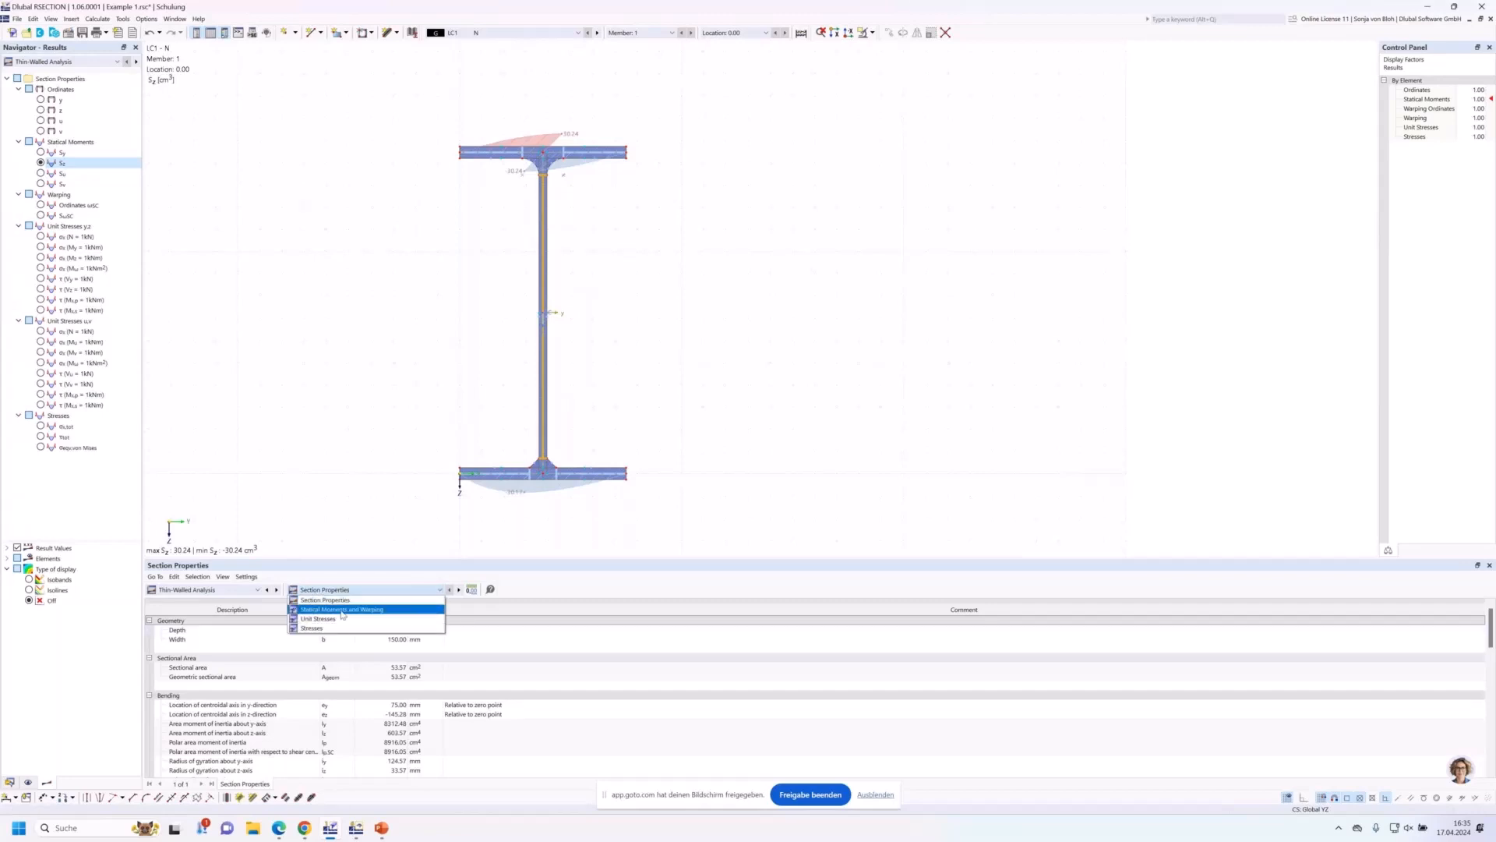
click(350, 609)
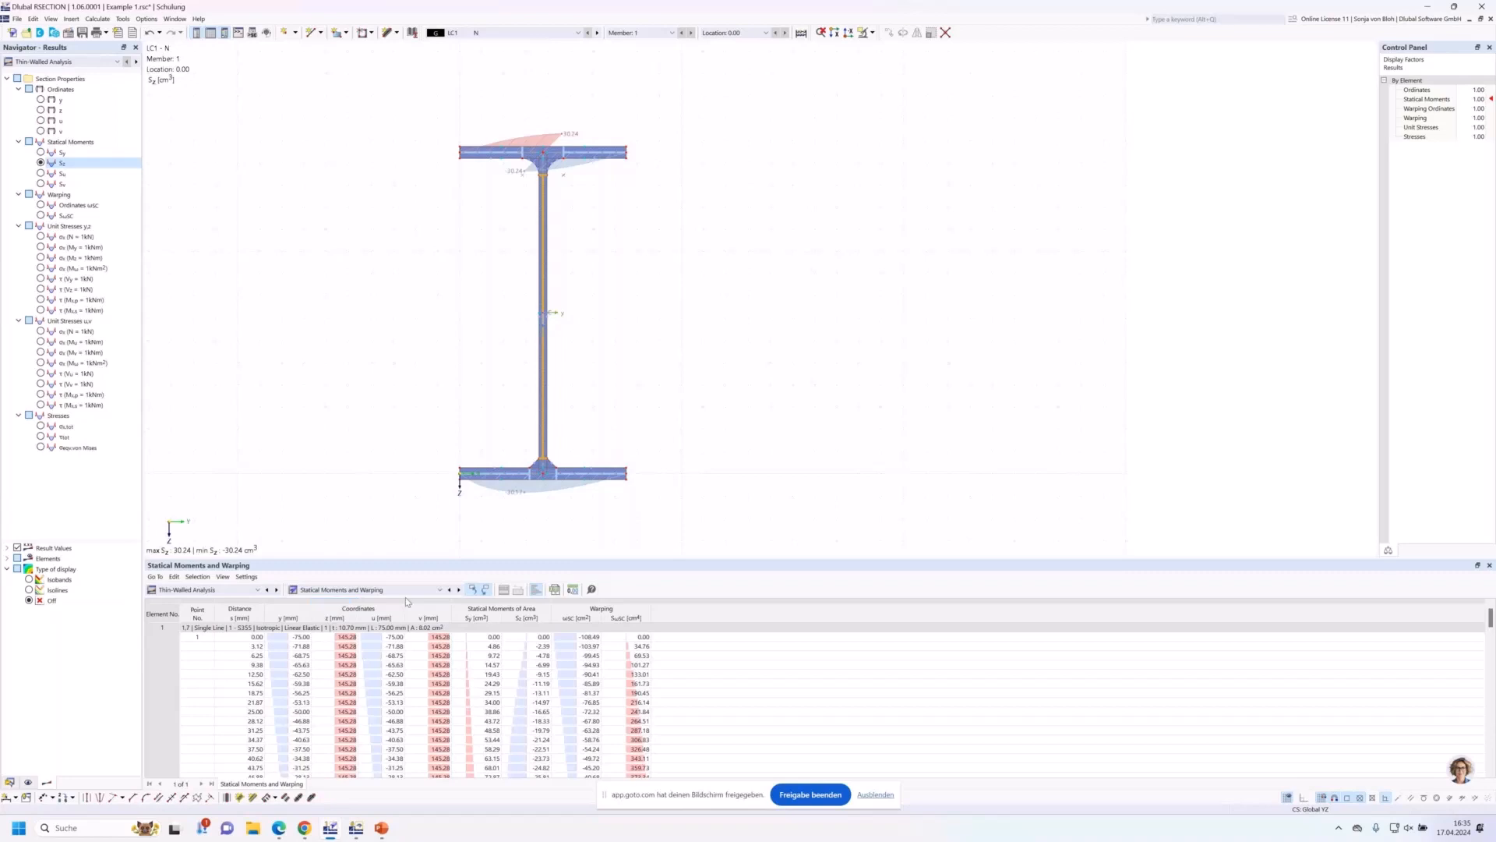
Show the thin-walled Stresses results in the table, listed as All Stresses by Stress Points.
click(366, 589)
click(322, 629)
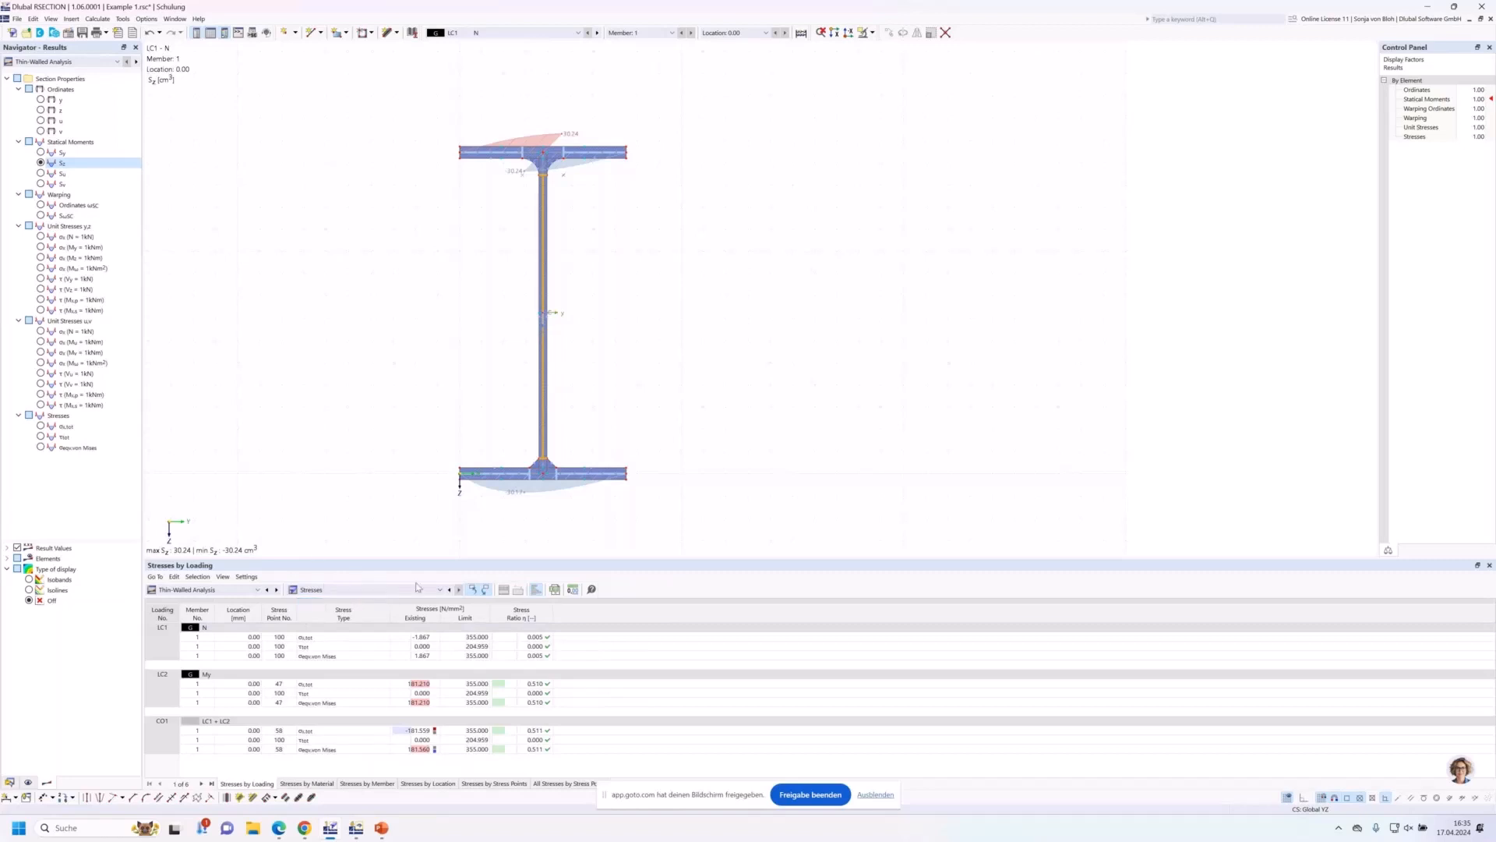
click(550, 783)
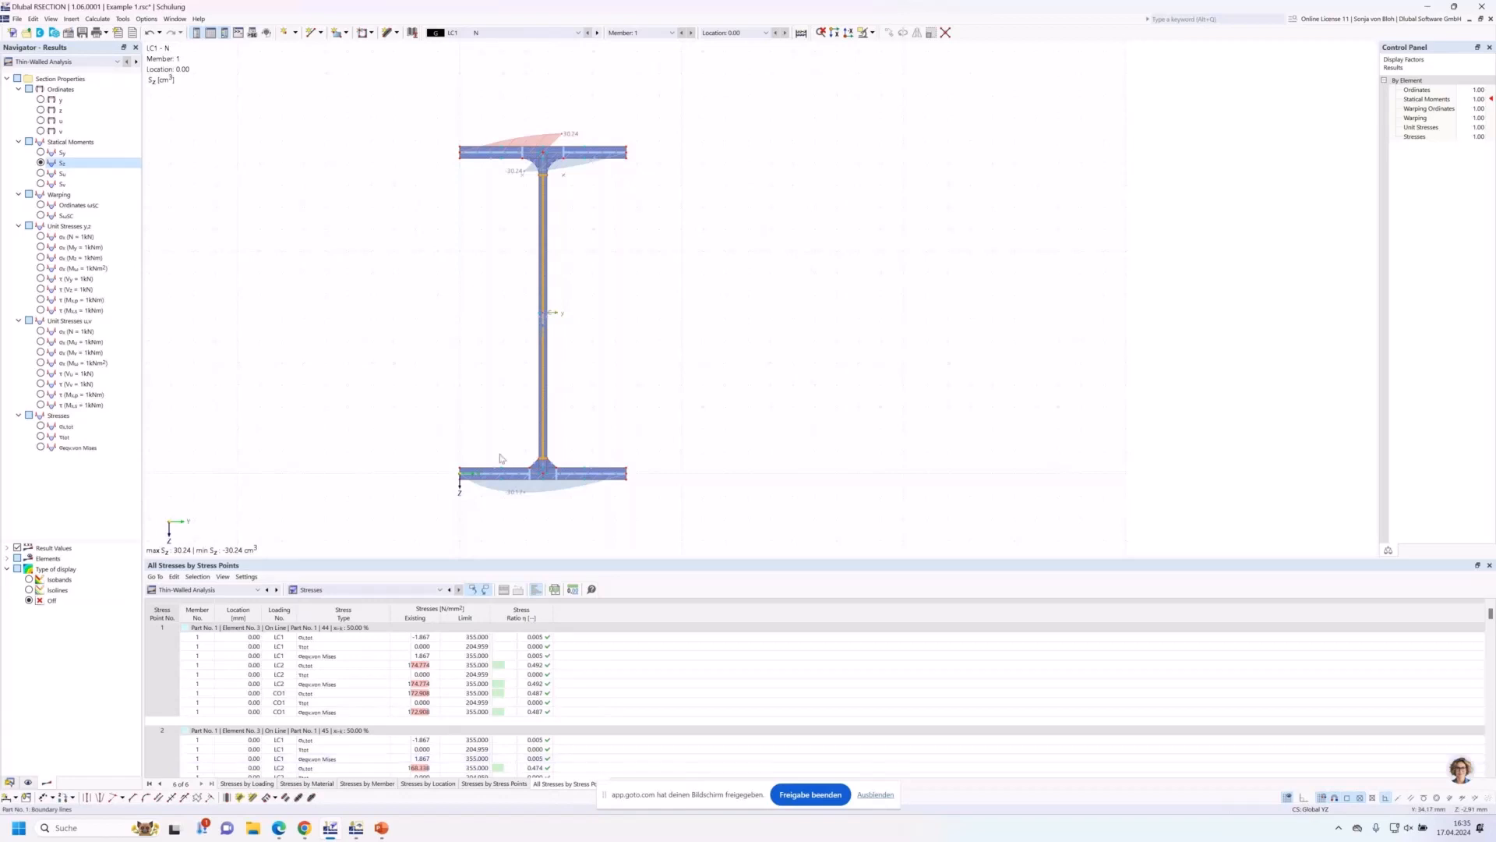
Hide the subpanels in the display settings so the stress points on the web can be seen.
scroll(537, 307, up, 4)
scroll(537, 308, up, 1)
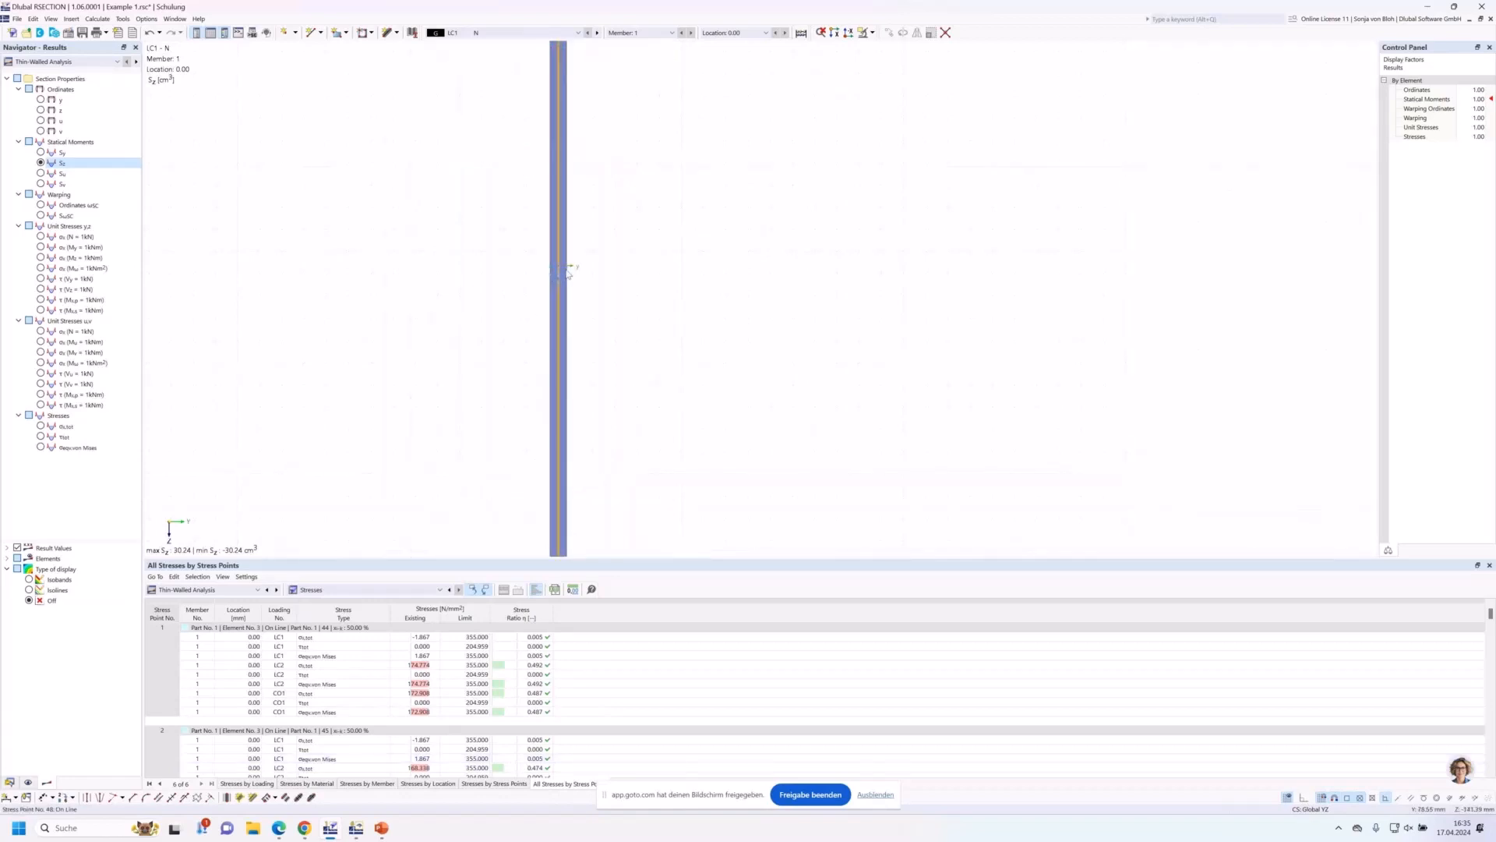
scroll(498, 171, down, 6)
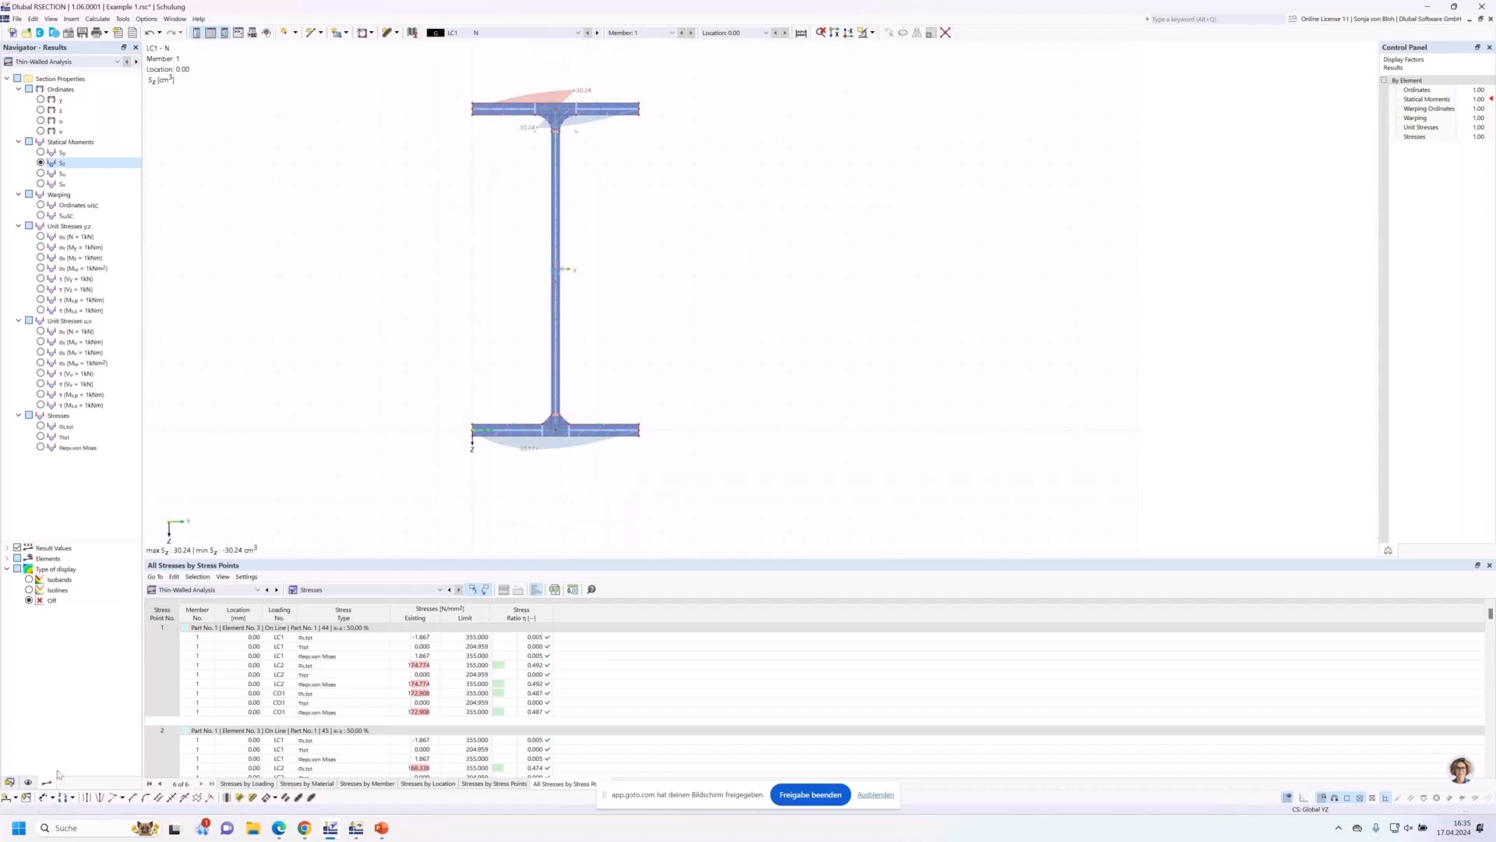
click(28, 782)
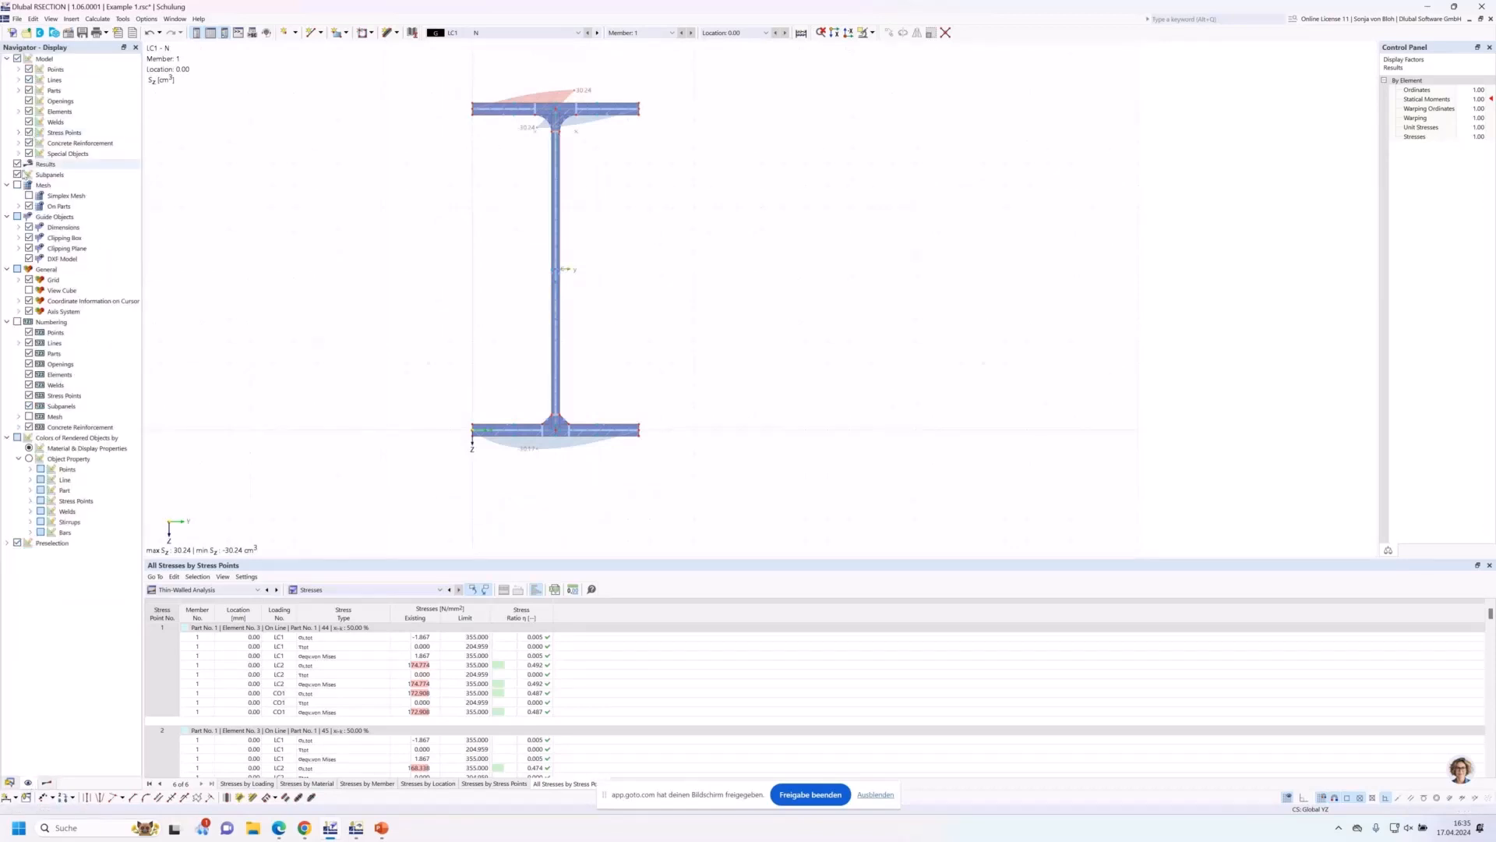
click(17, 174)
Select the stress point on the web below the centroid to find its stresses, and enlarge the results table.
scroll(561, 278, up, 5)
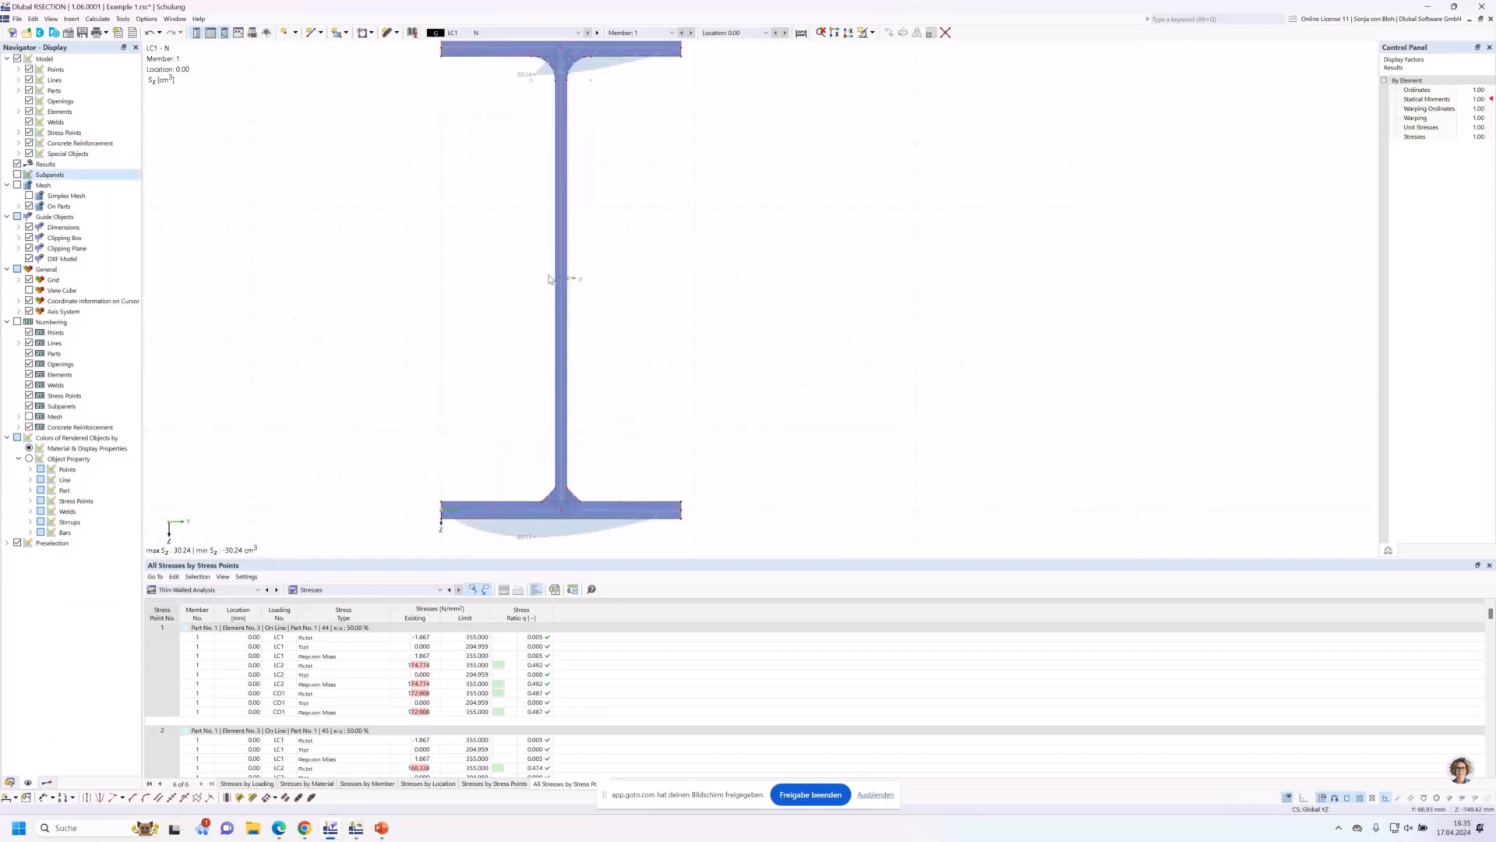
scroll(577, 324, up, 1)
scroll(577, 323, down, 4)
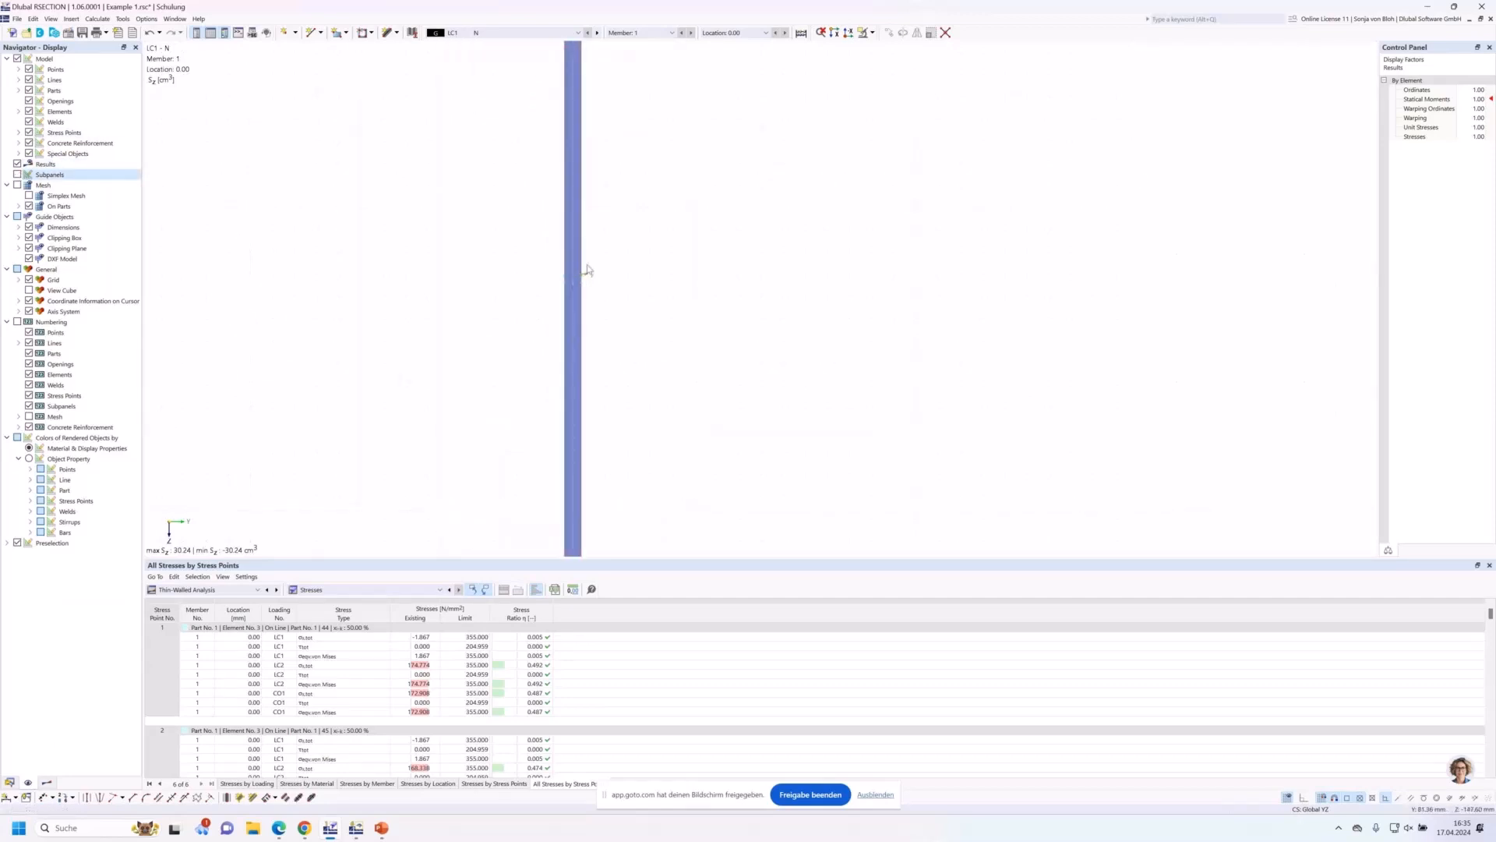
scroll(578, 340, up, 1)
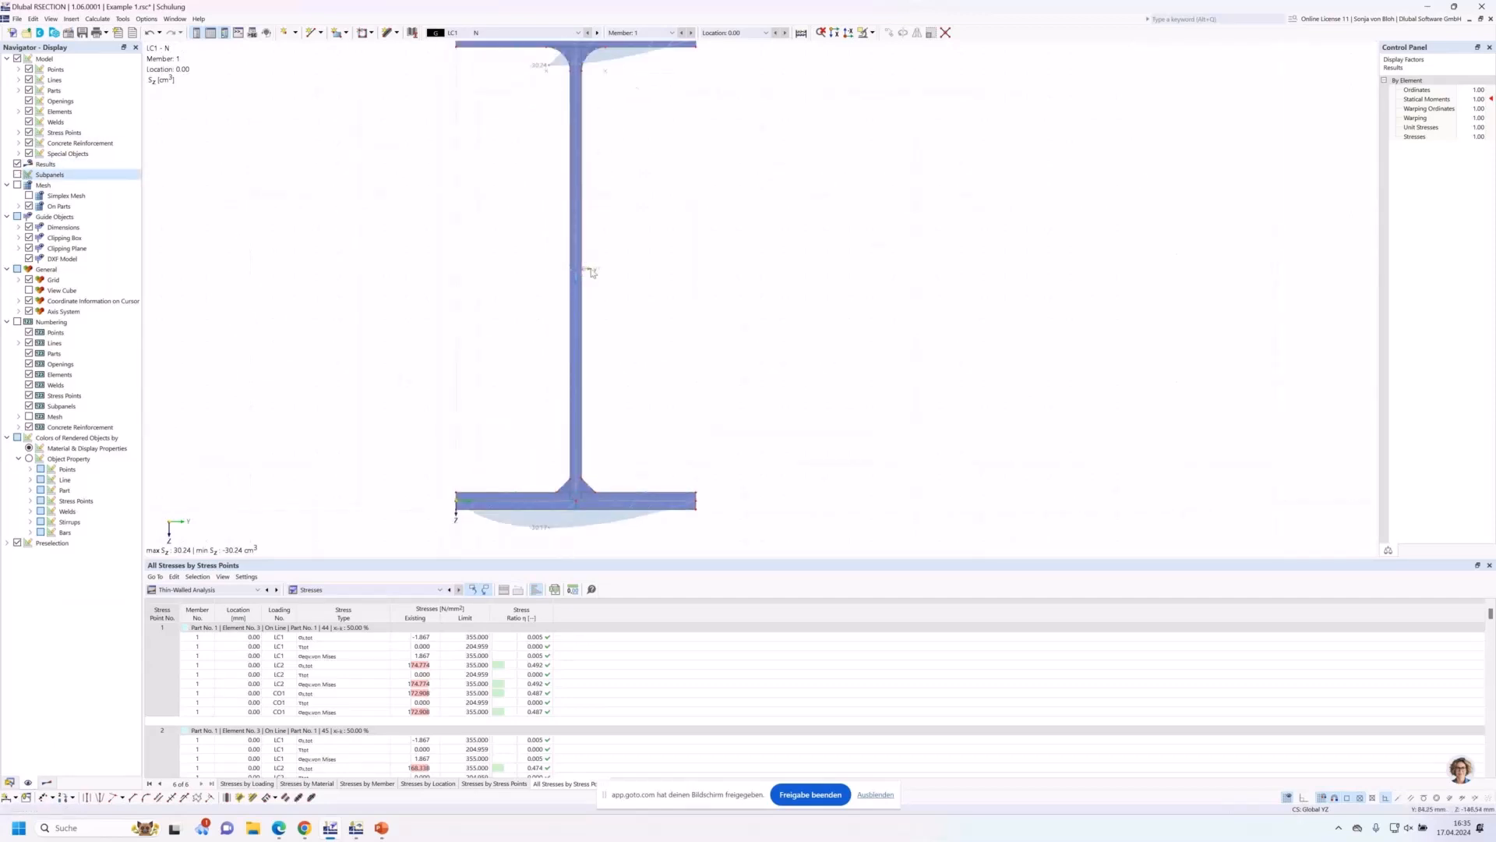
click(578, 346)
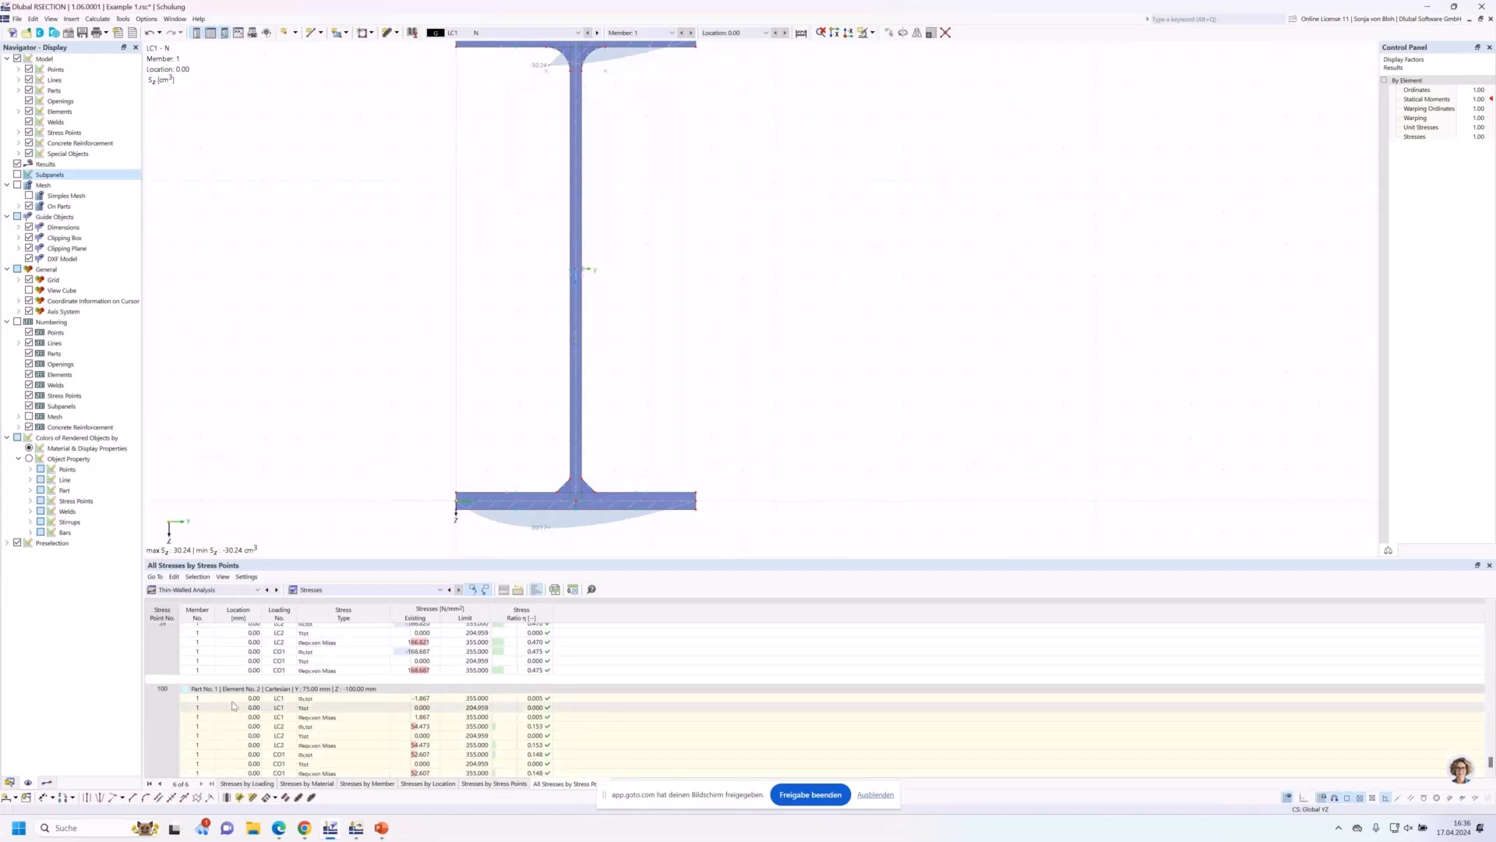
drag(269, 563, 267, 461)
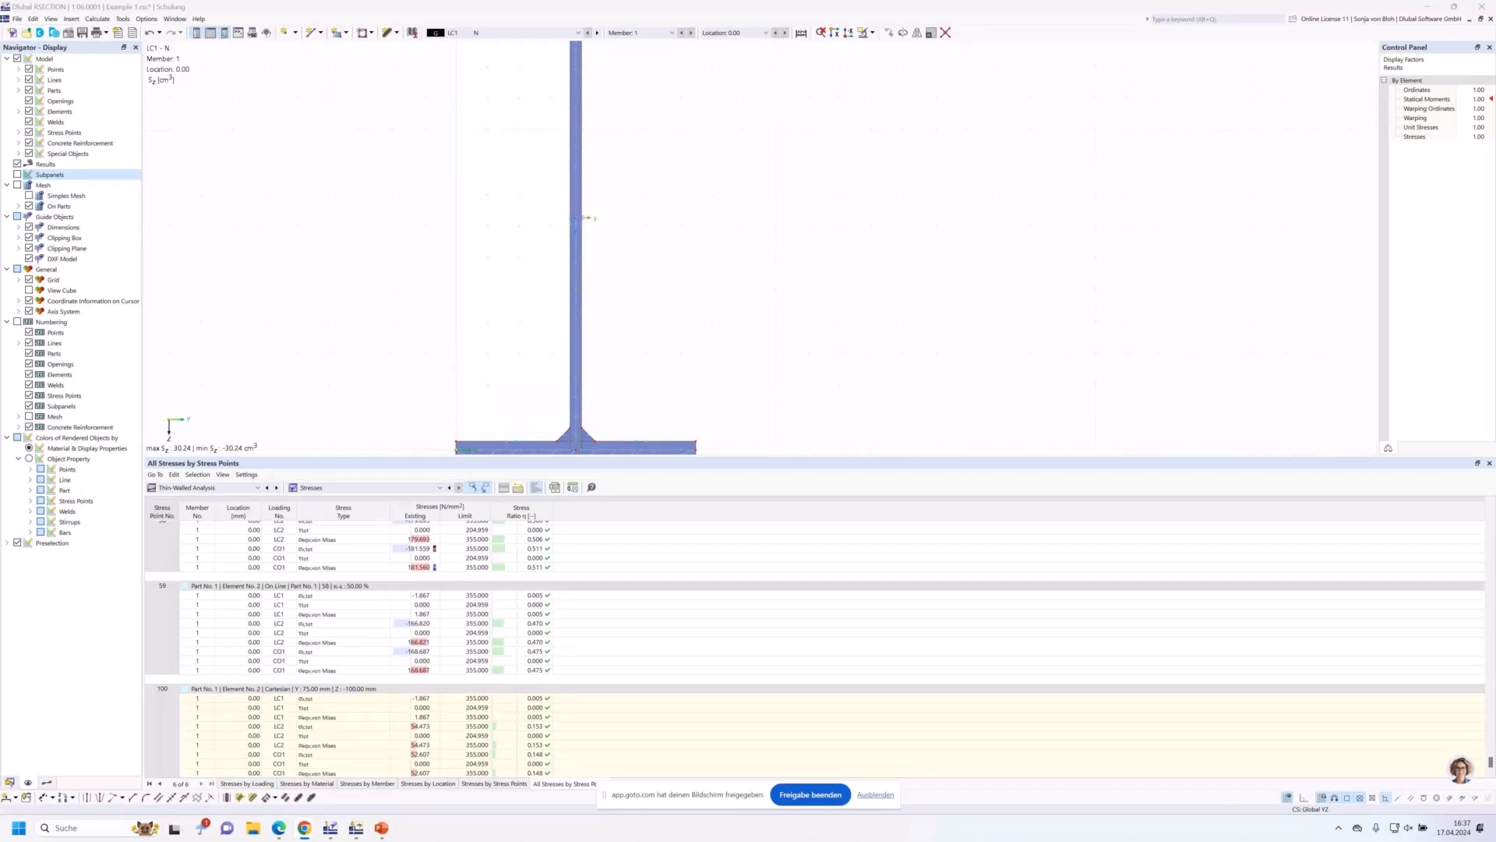
Create a new model named Example 2 with Thin-Walled Analysis and the effective section add-on per EN 1993-1-1 and EN 1993-1-5.
click(12, 33)
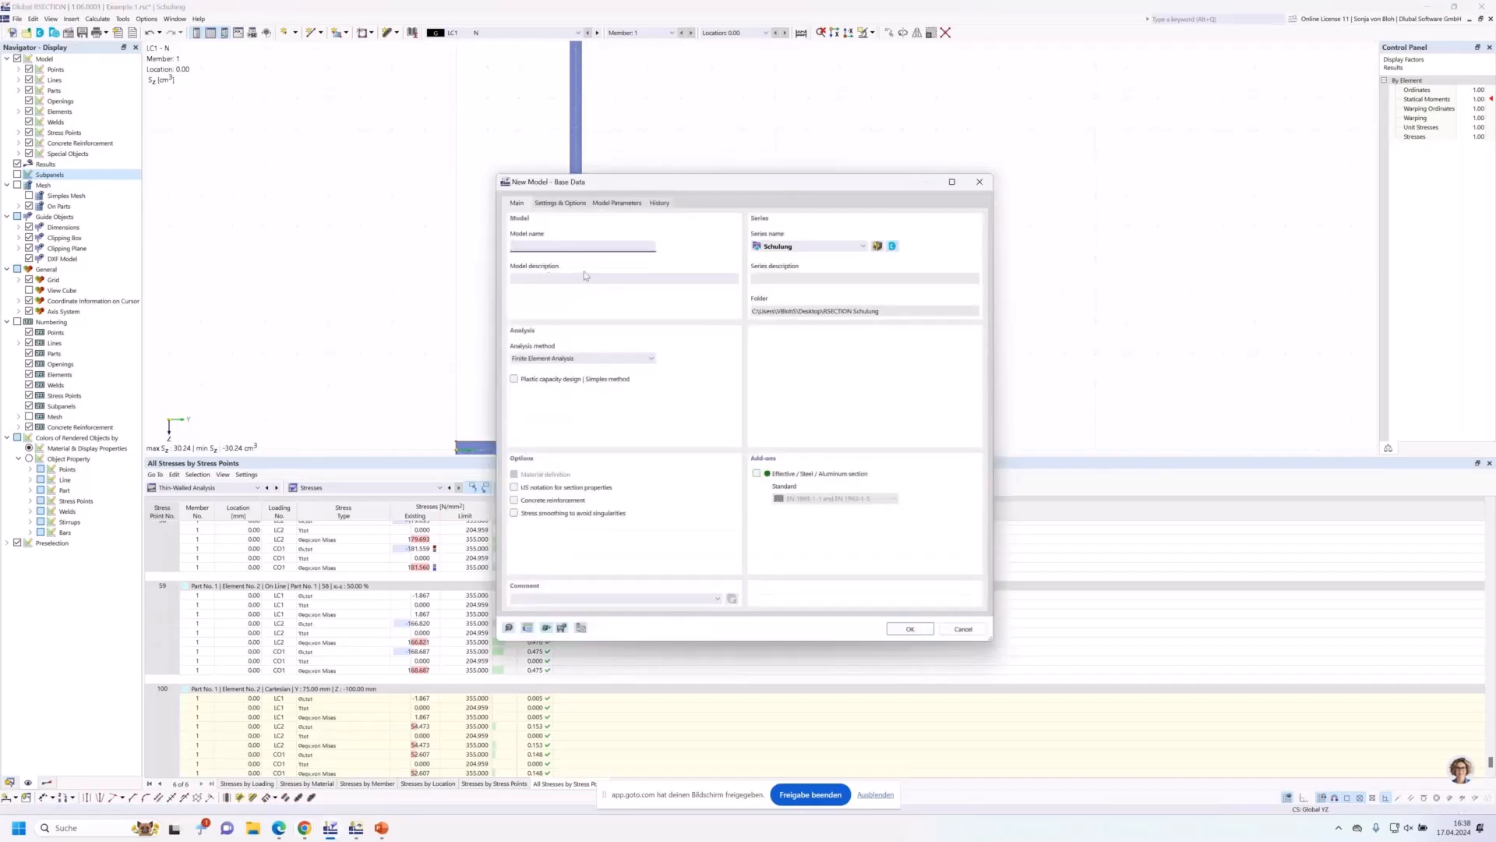
text(Example 2)
click(607, 358)
click(578, 379)
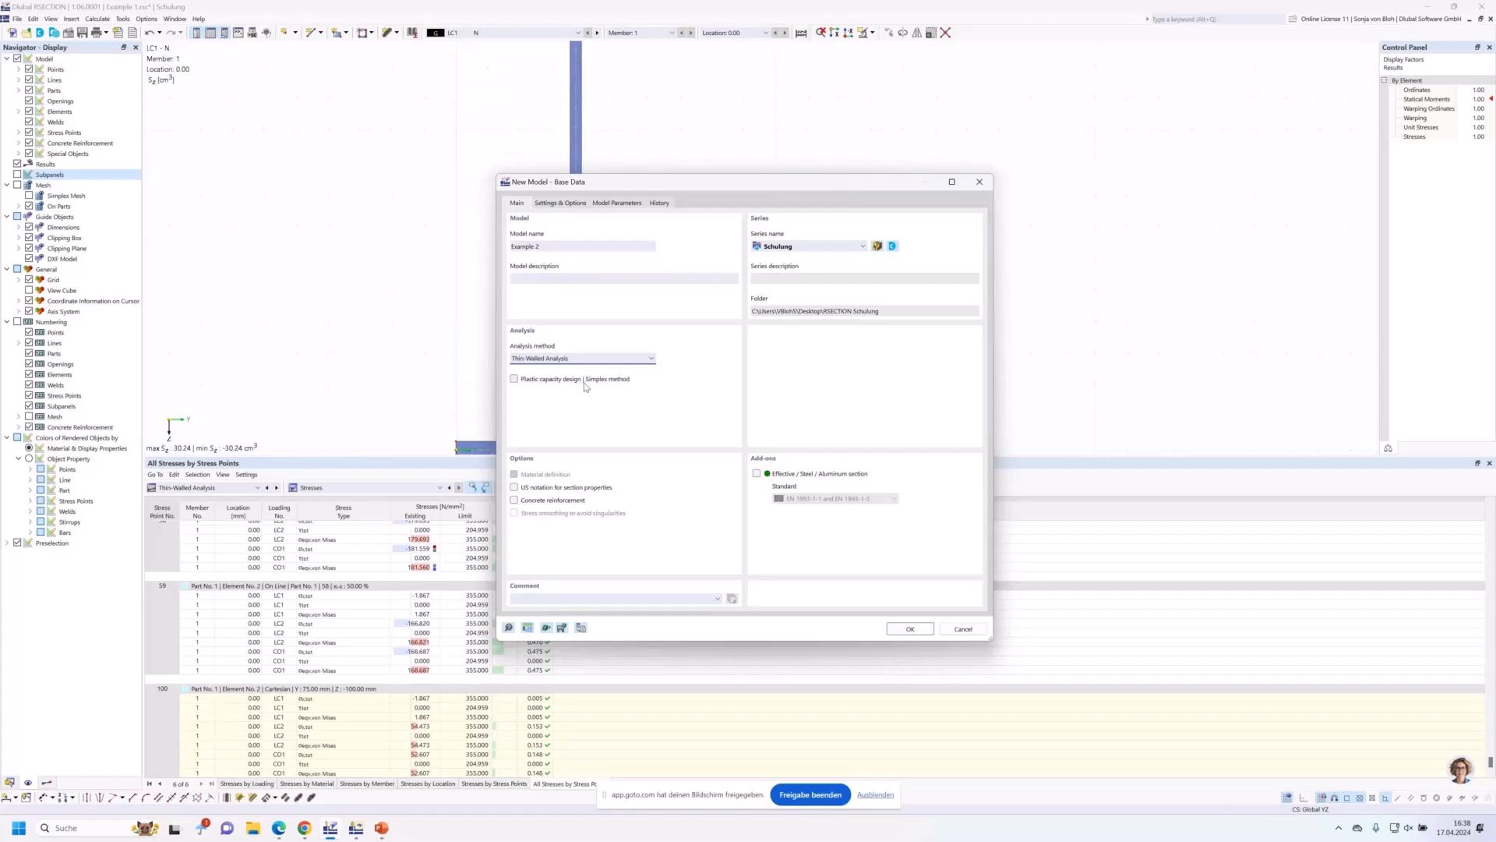
click(756, 473)
click(894, 498)
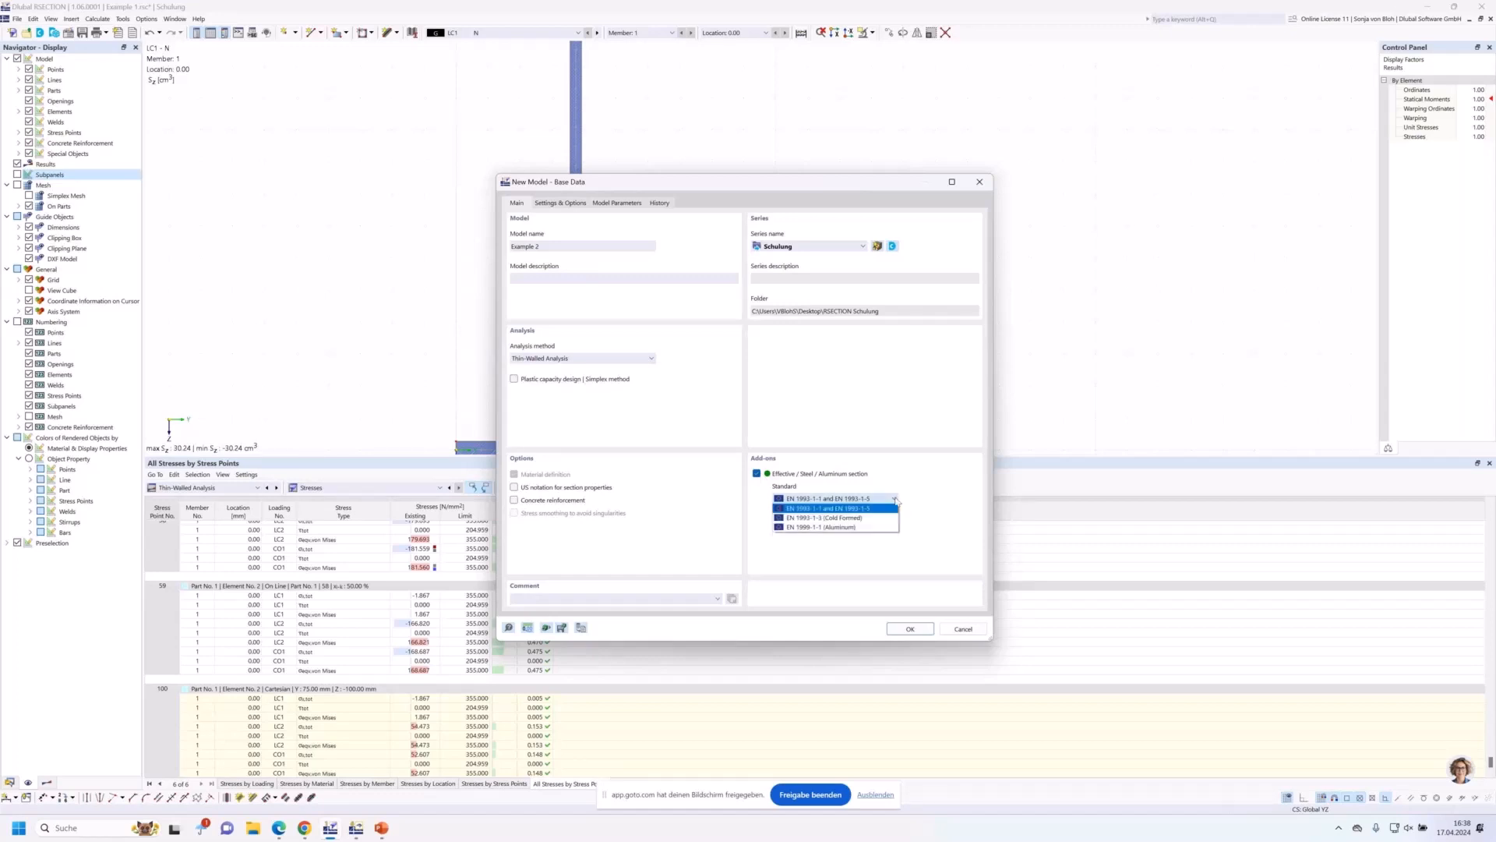
click(820, 508)
click(912, 631)
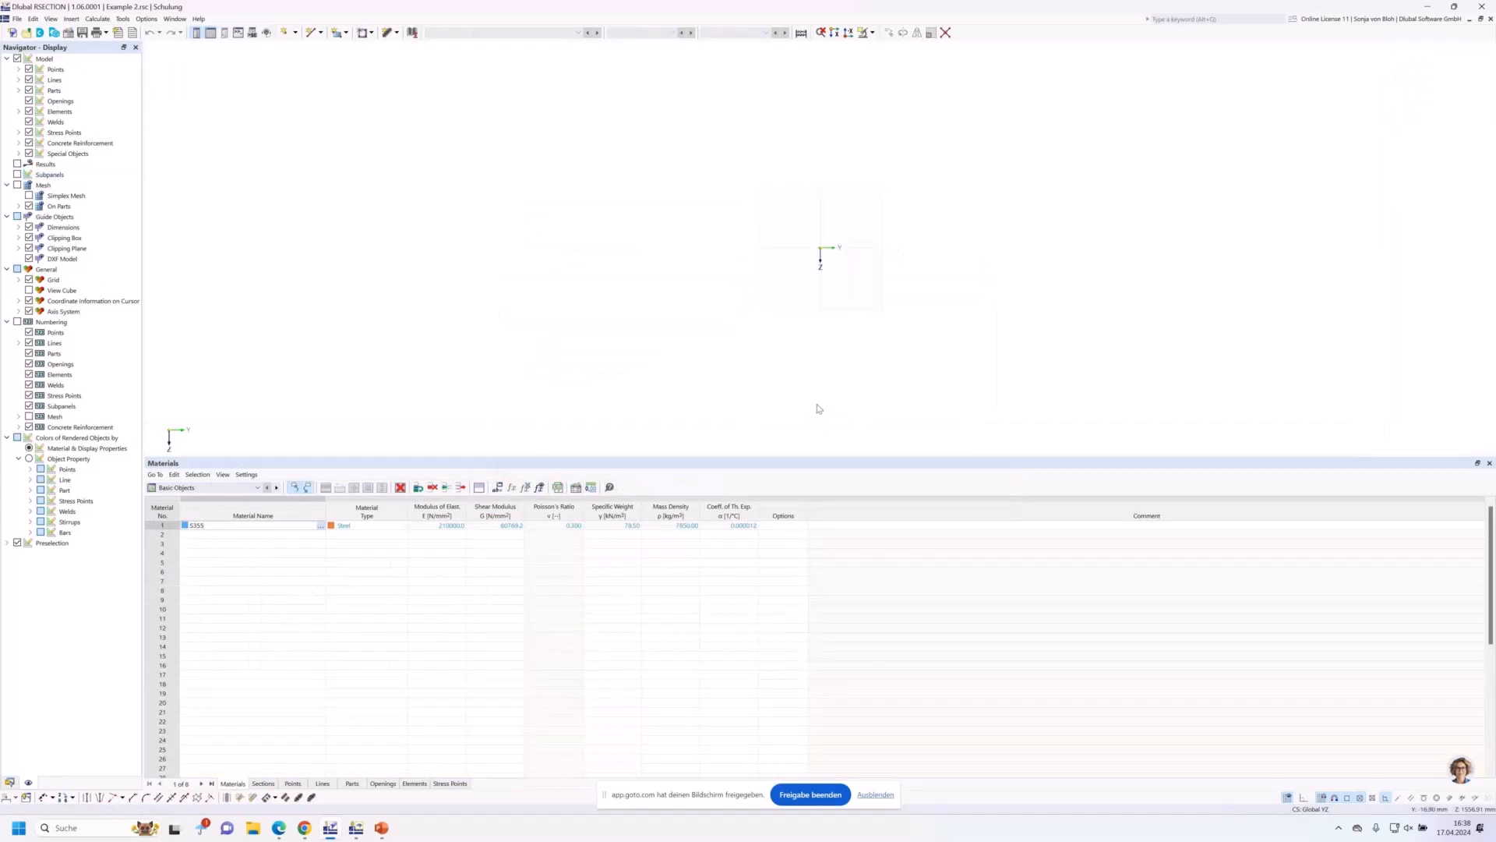
Change the Example 2 model's material to S235 from the material library.
click(9, 782)
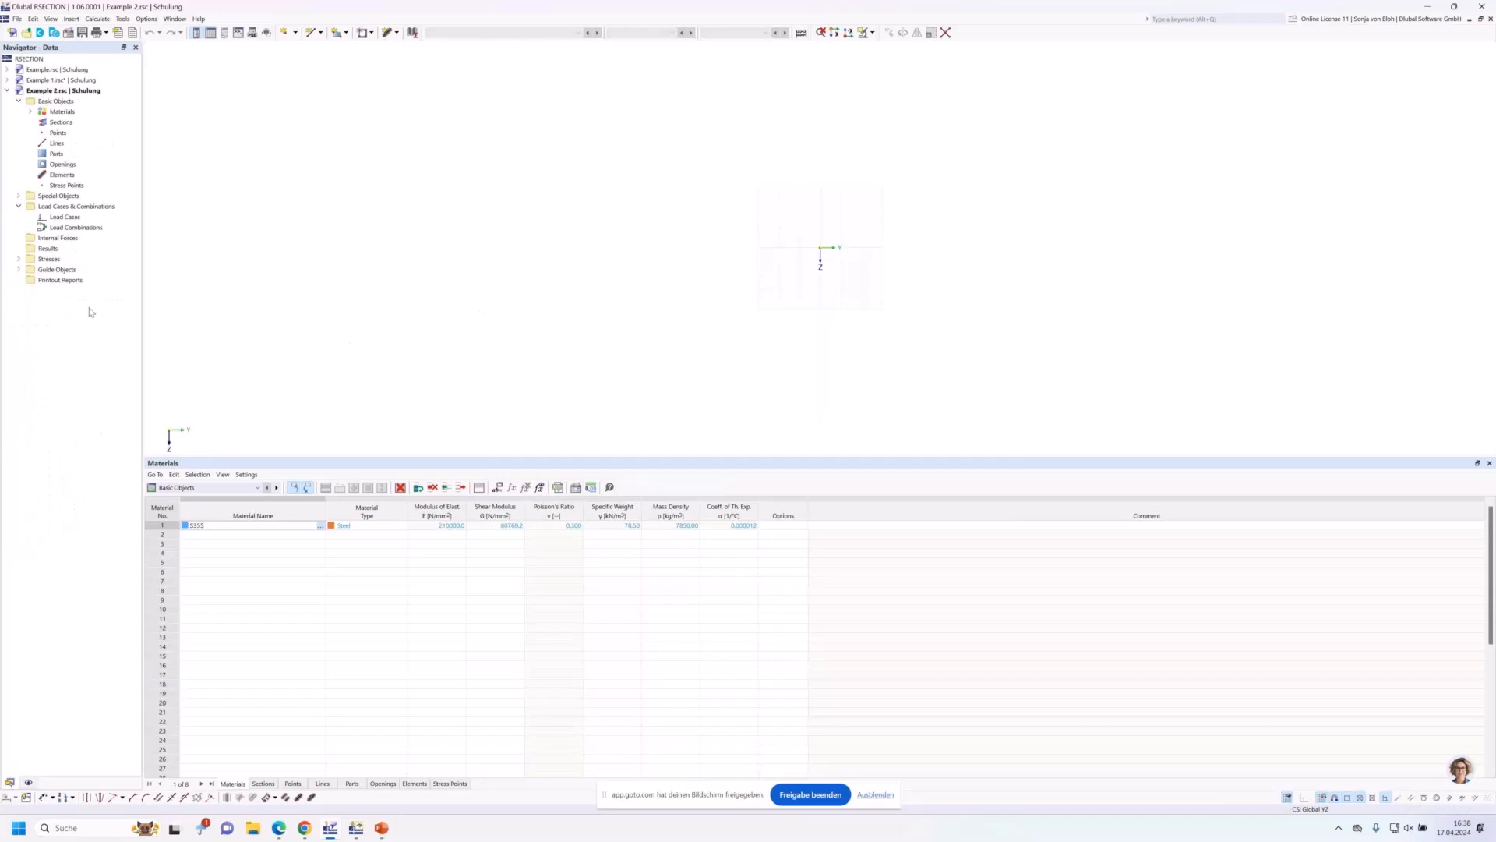
click(30, 113)
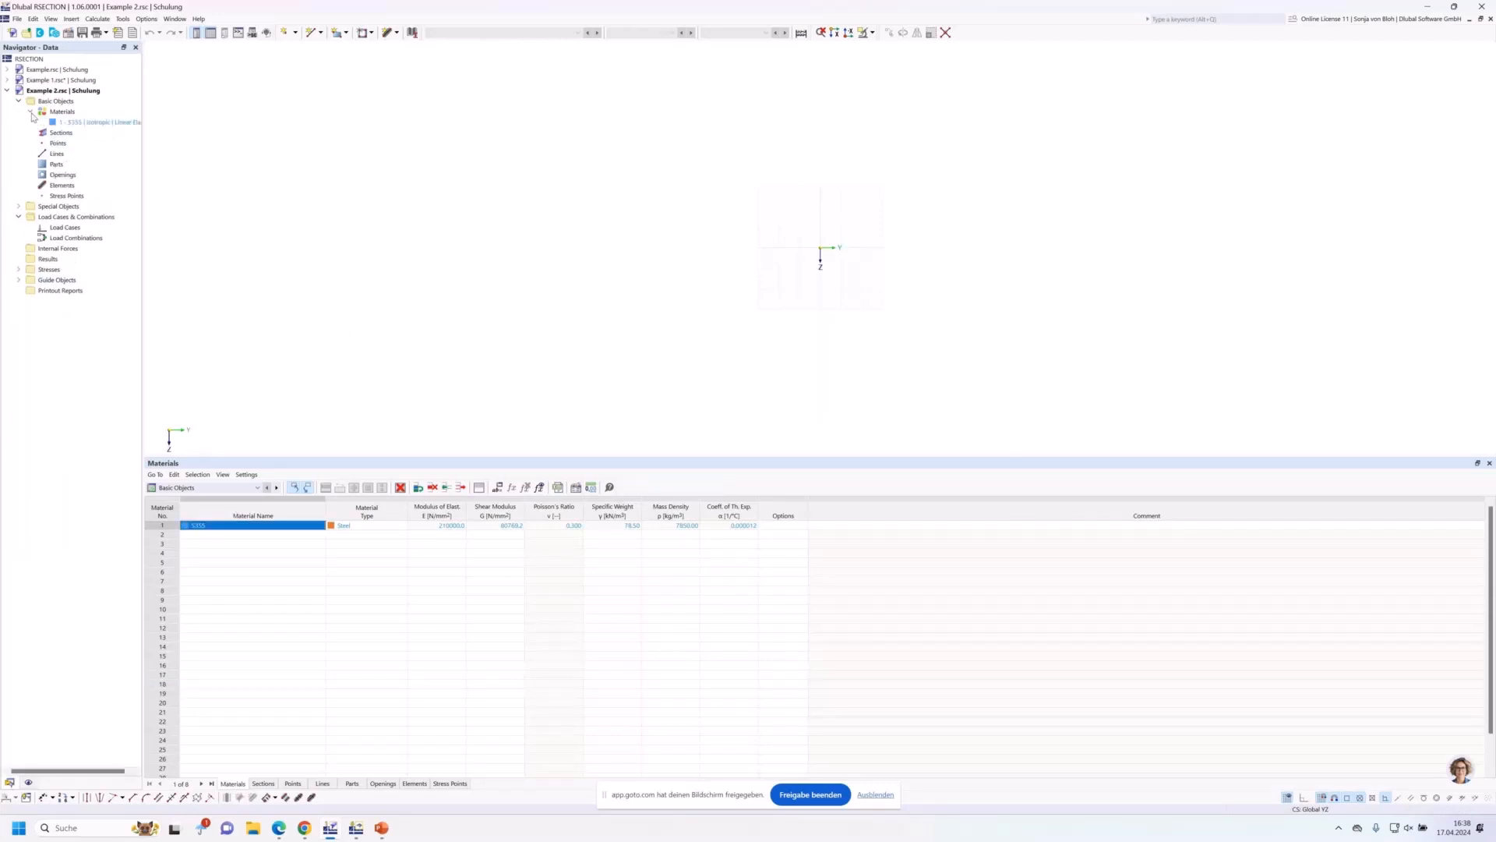
double_click(58, 122)
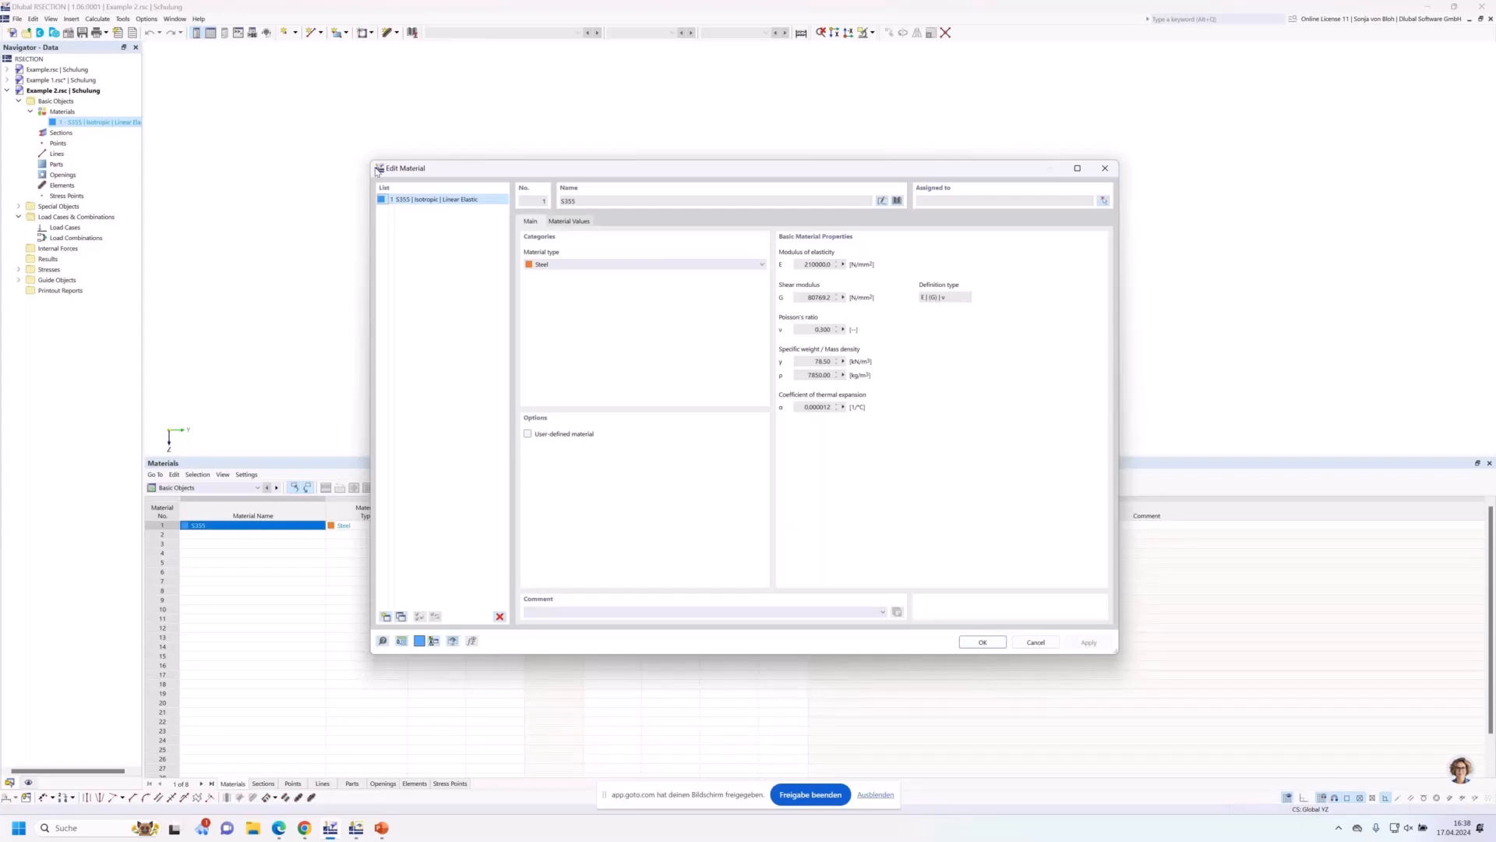
click(898, 201)
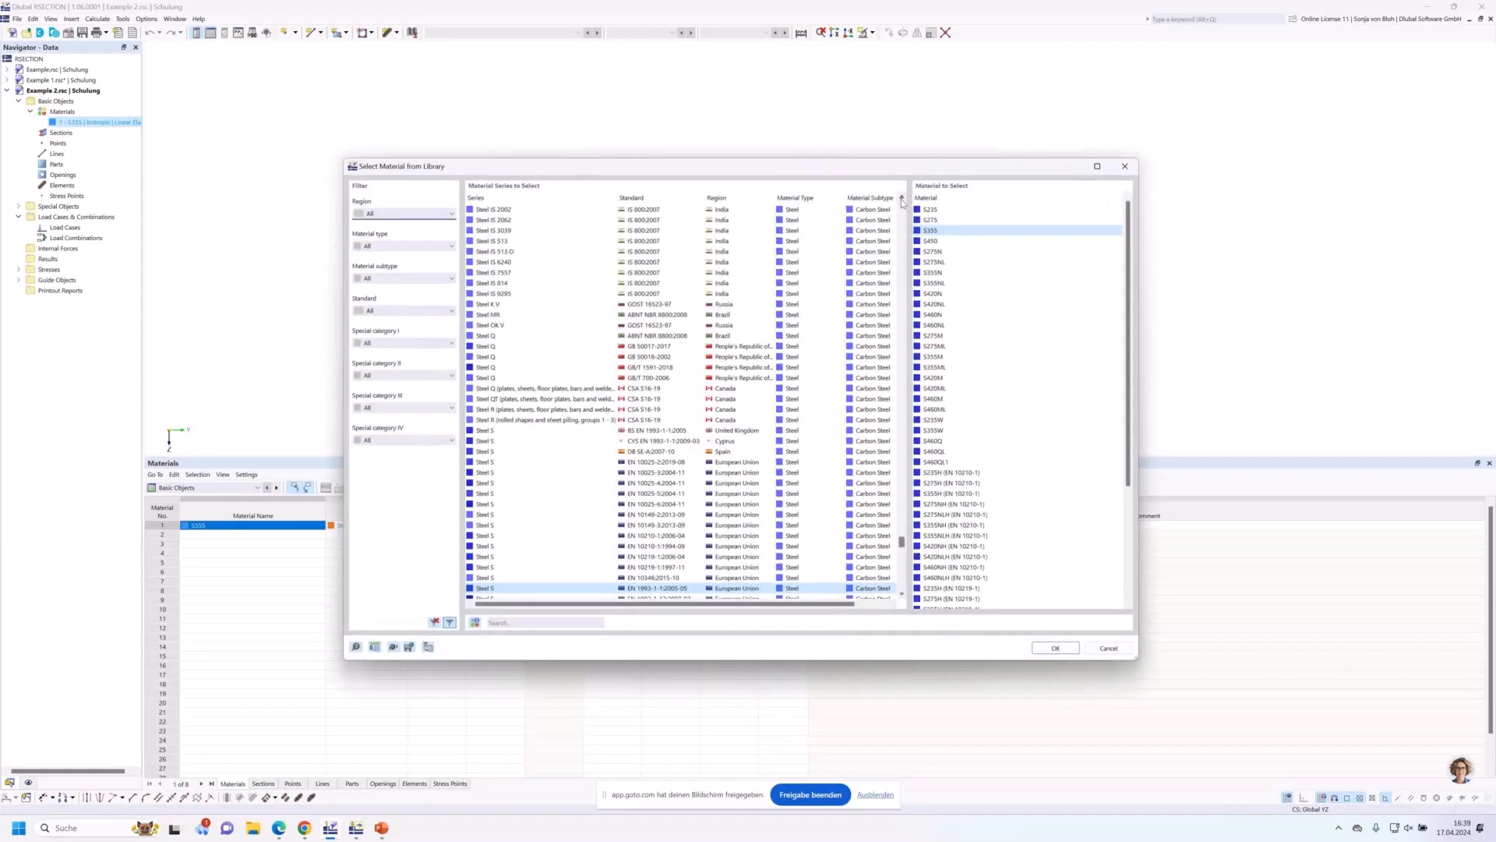
click(932, 209)
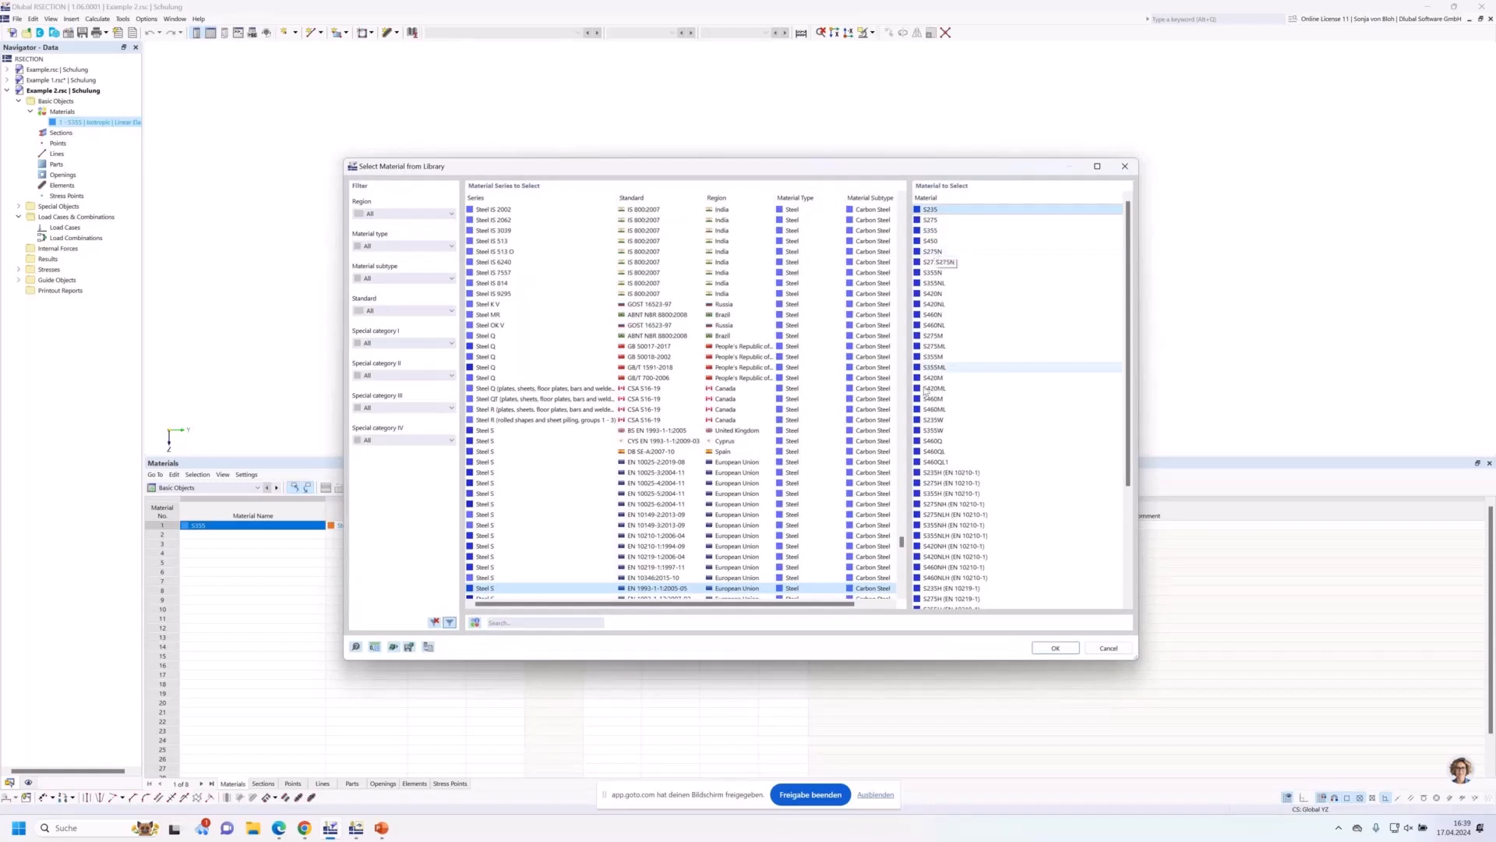
click(1068, 650)
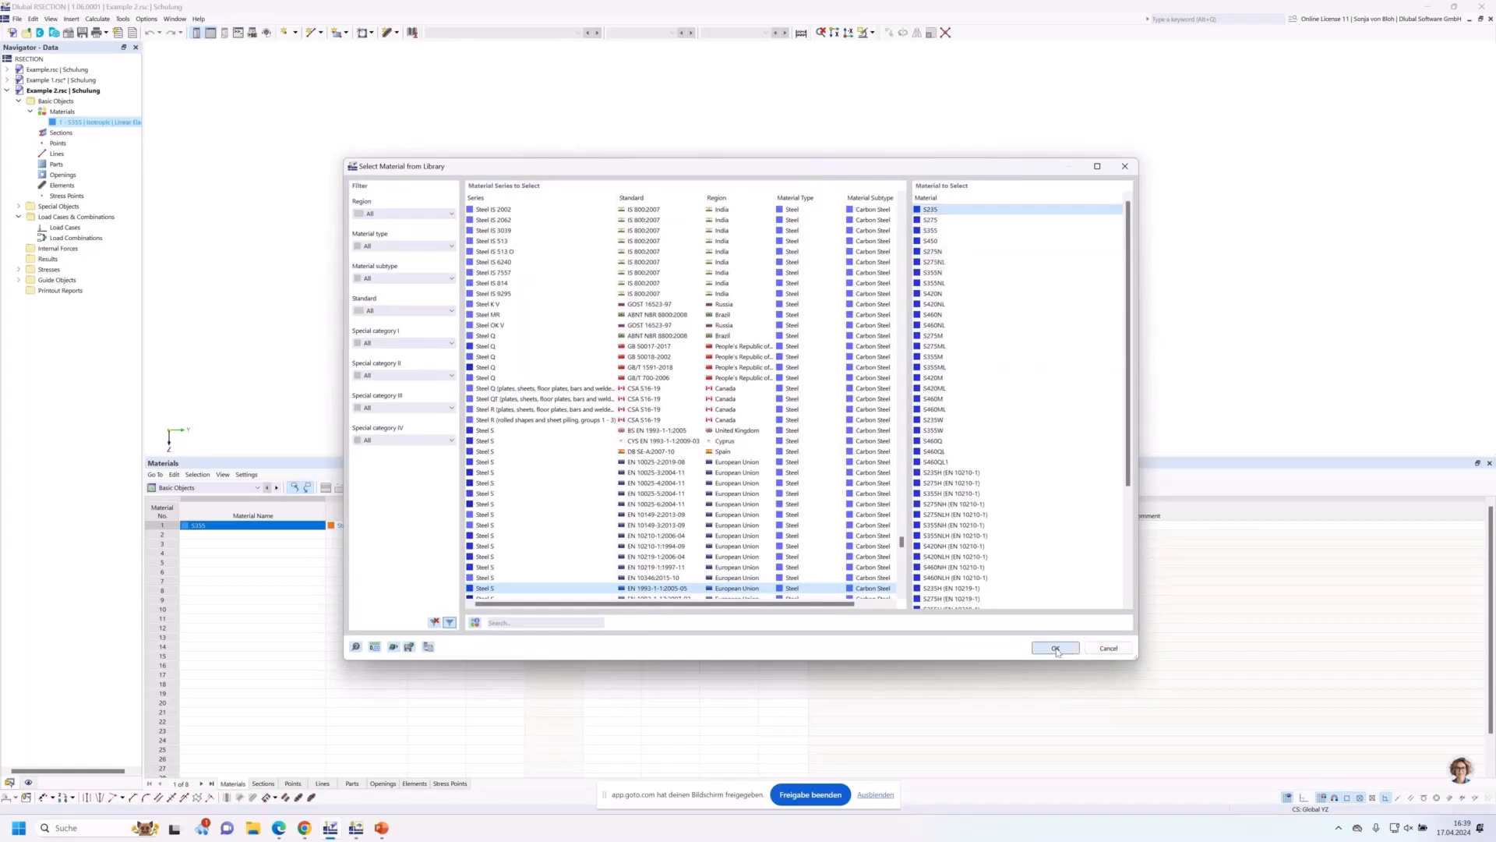
click(981, 646)
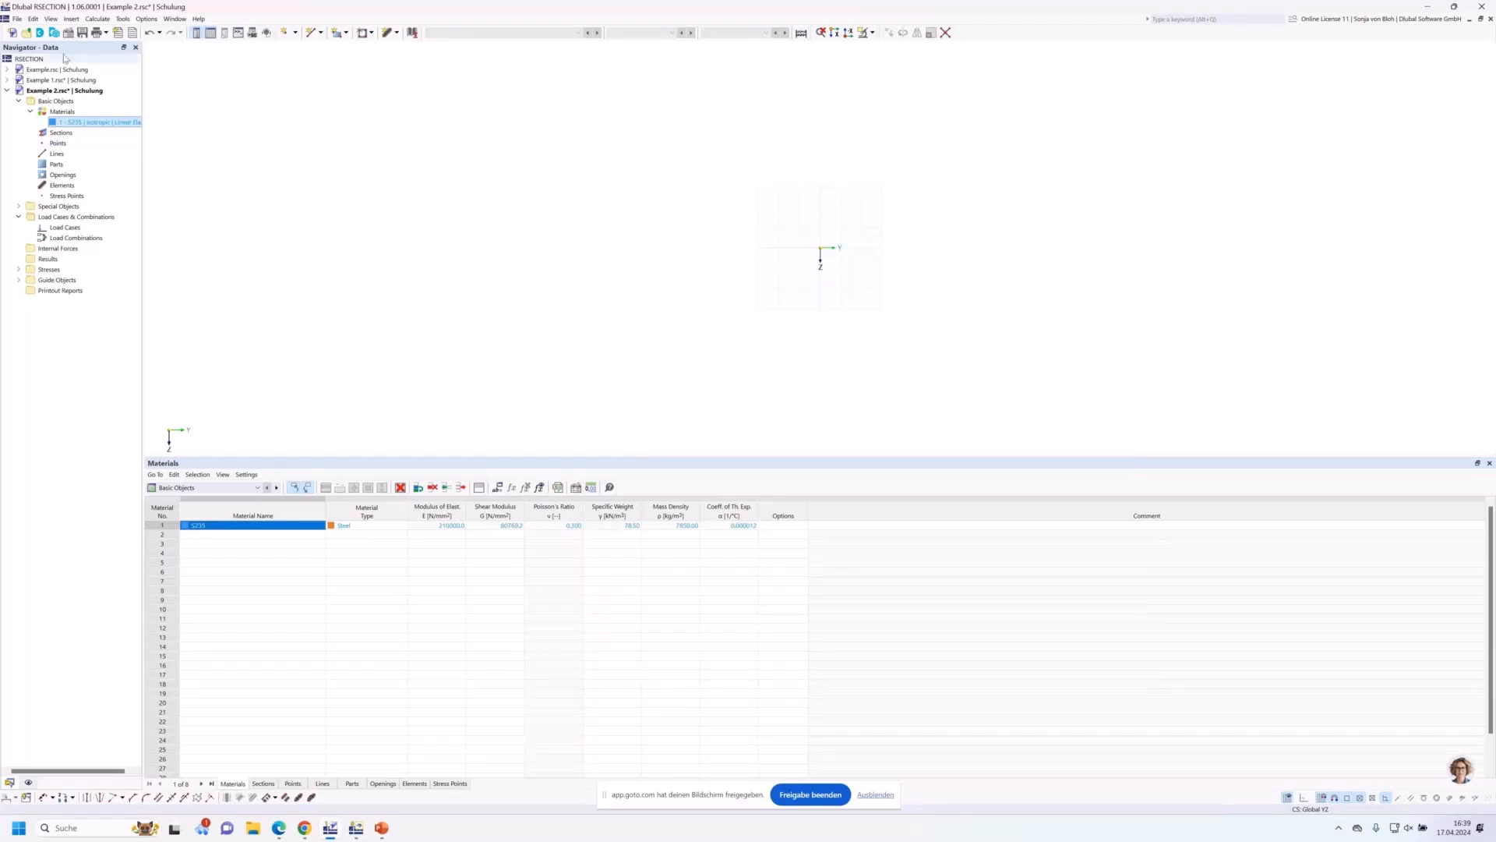
Start a new section and bring up the standardized steel angle (L) sections in the section library.
right_click(73, 134)
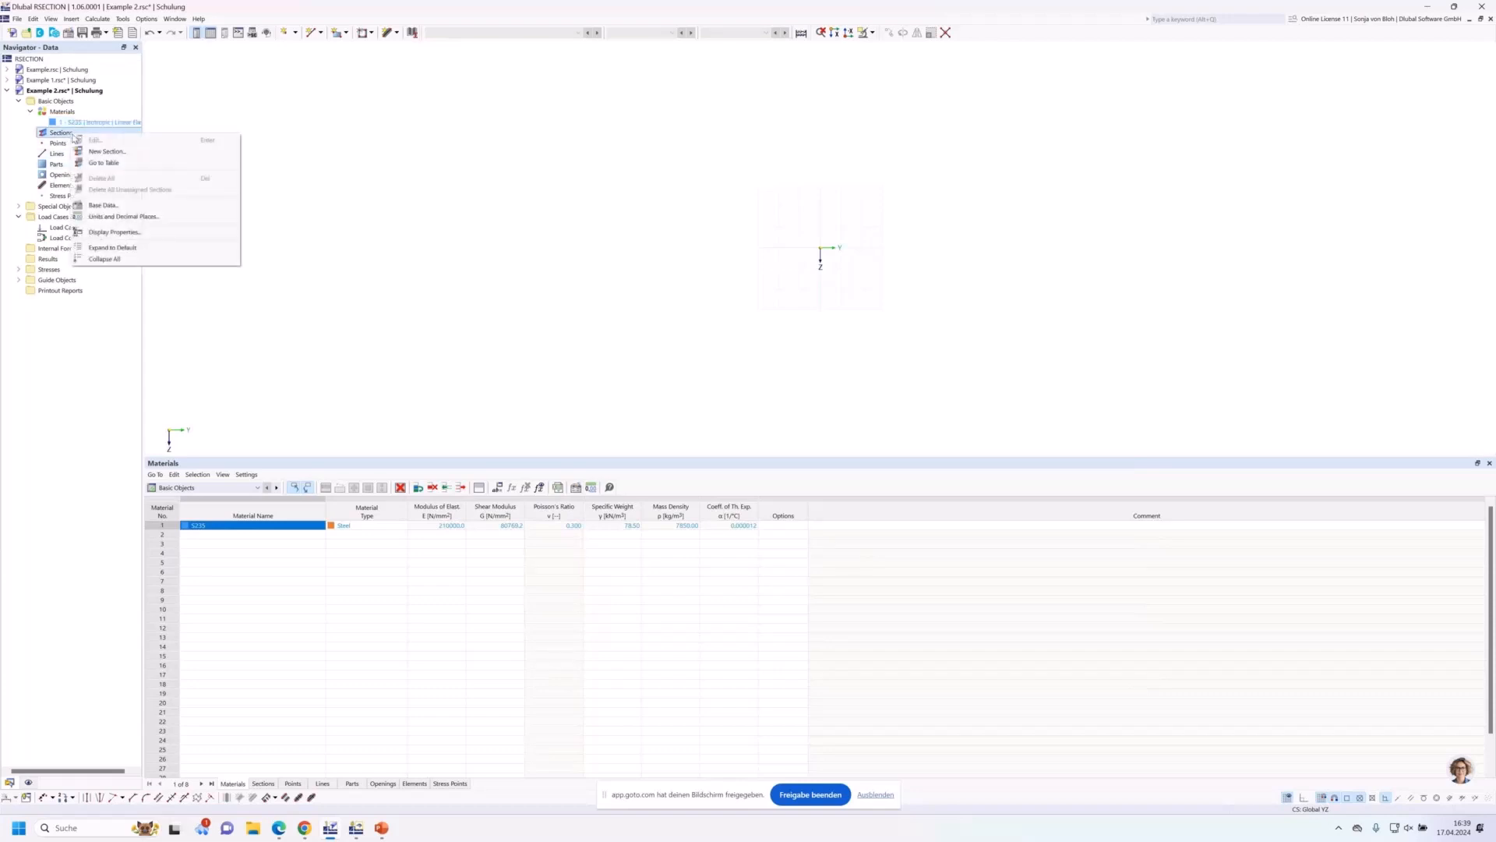
click(105, 152)
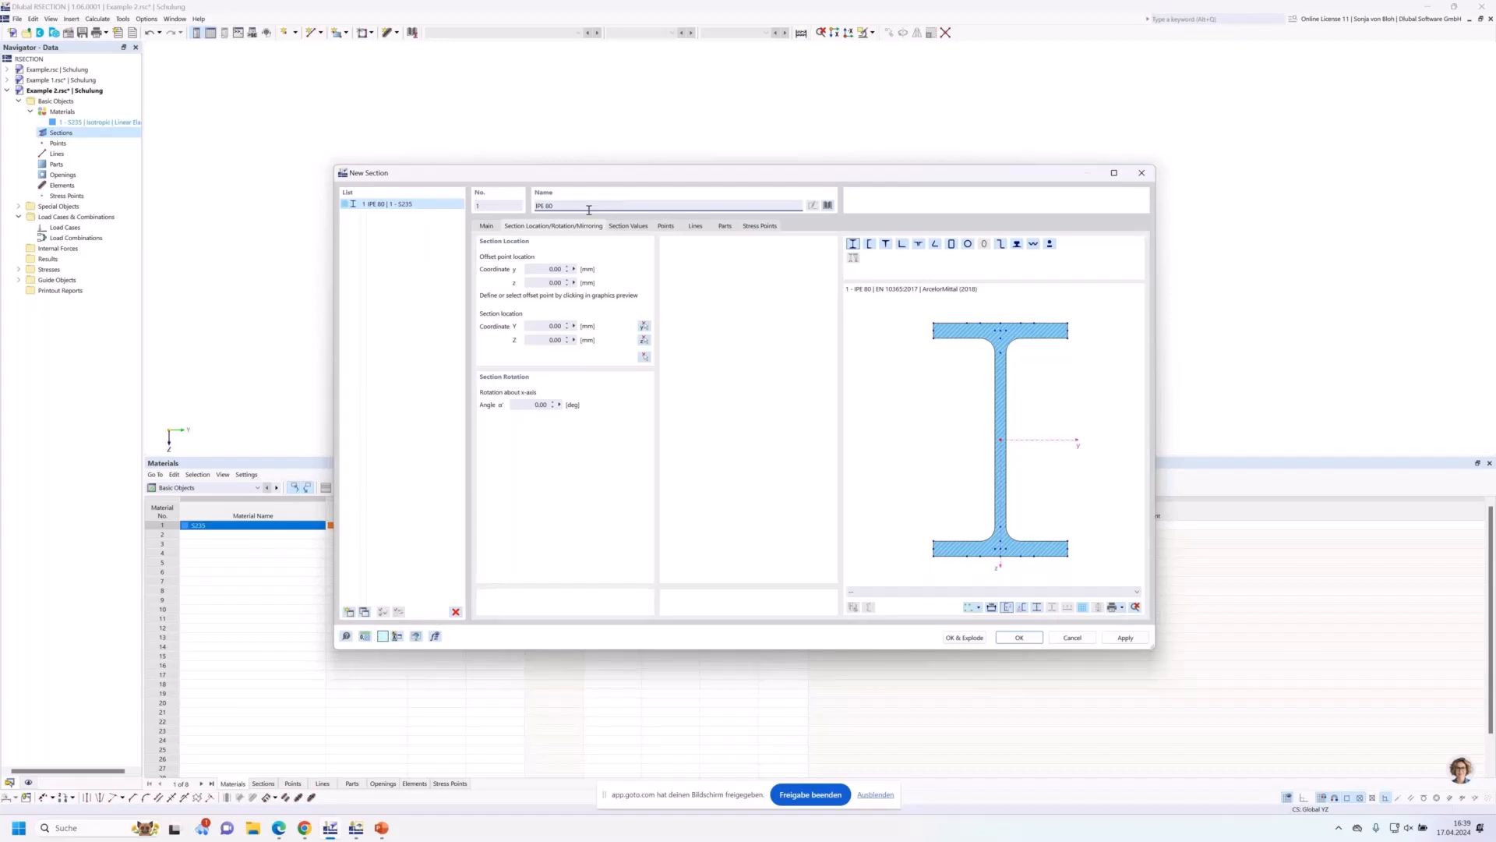
drag(588, 210, 500, 209)
click(828, 205)
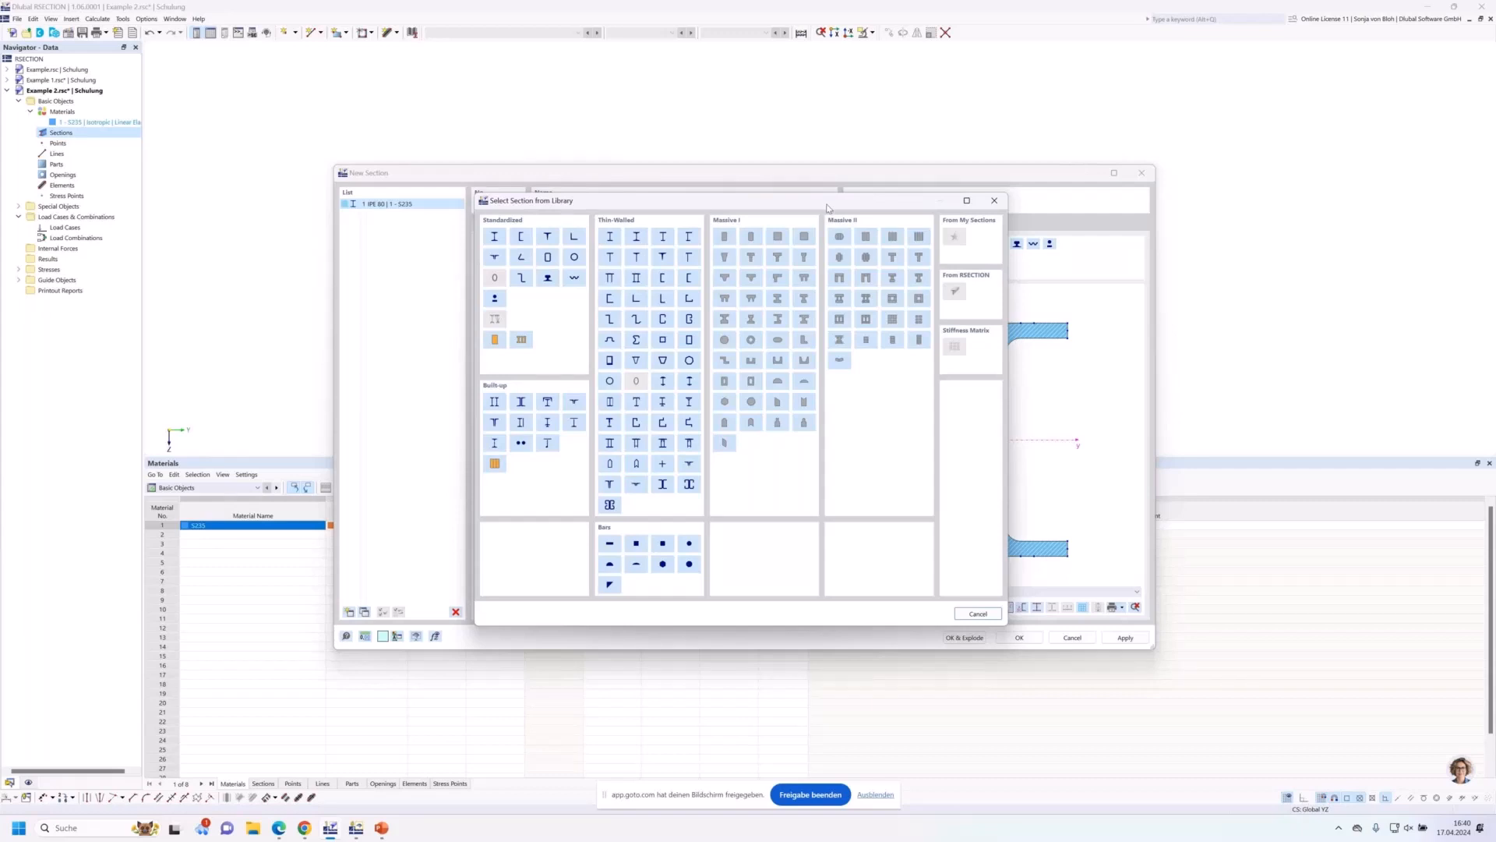
click(573, 236)
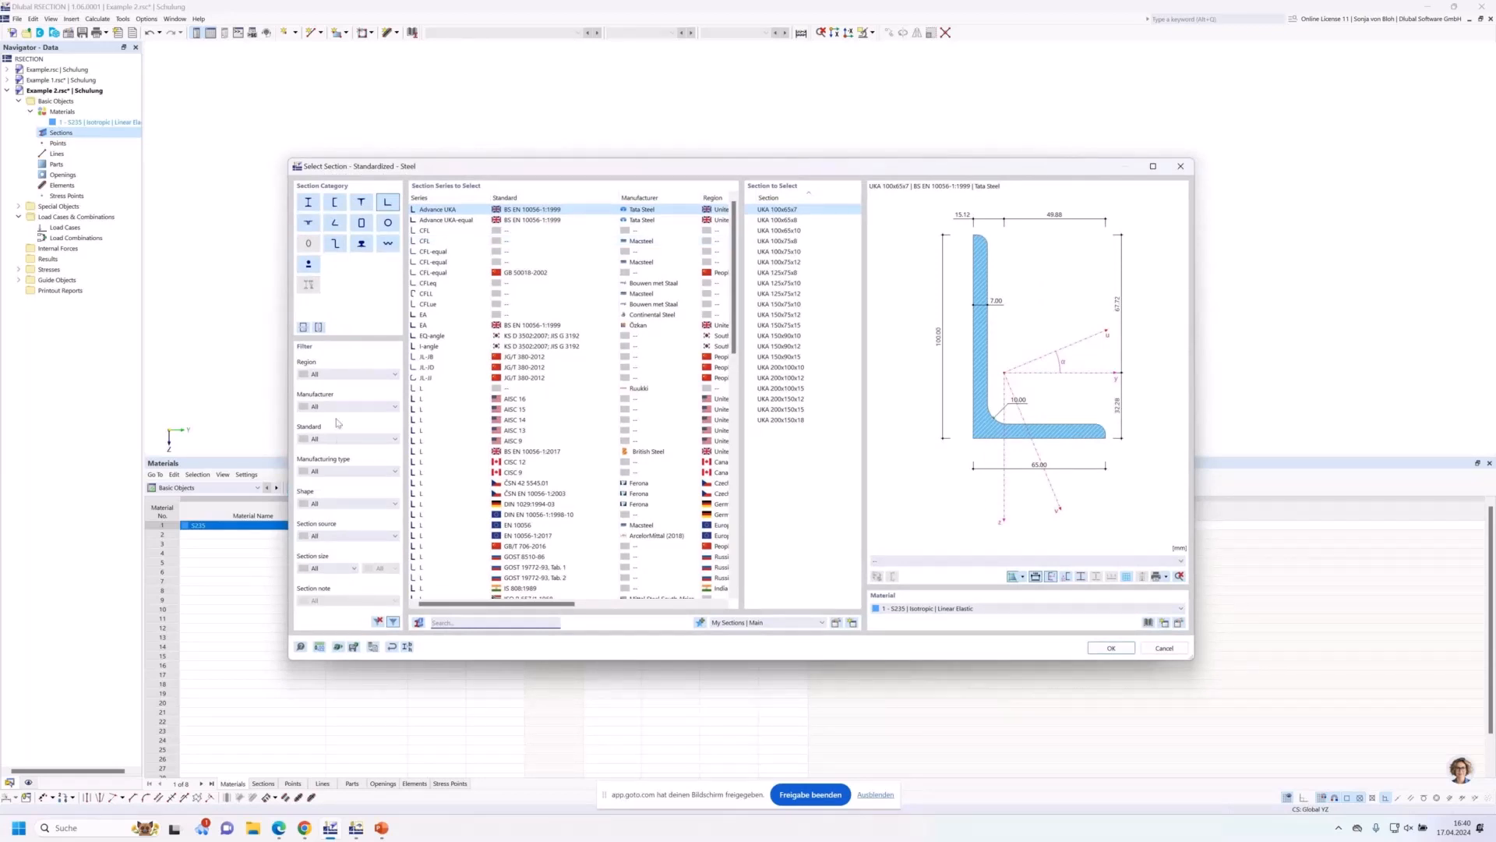
click(395, 406)
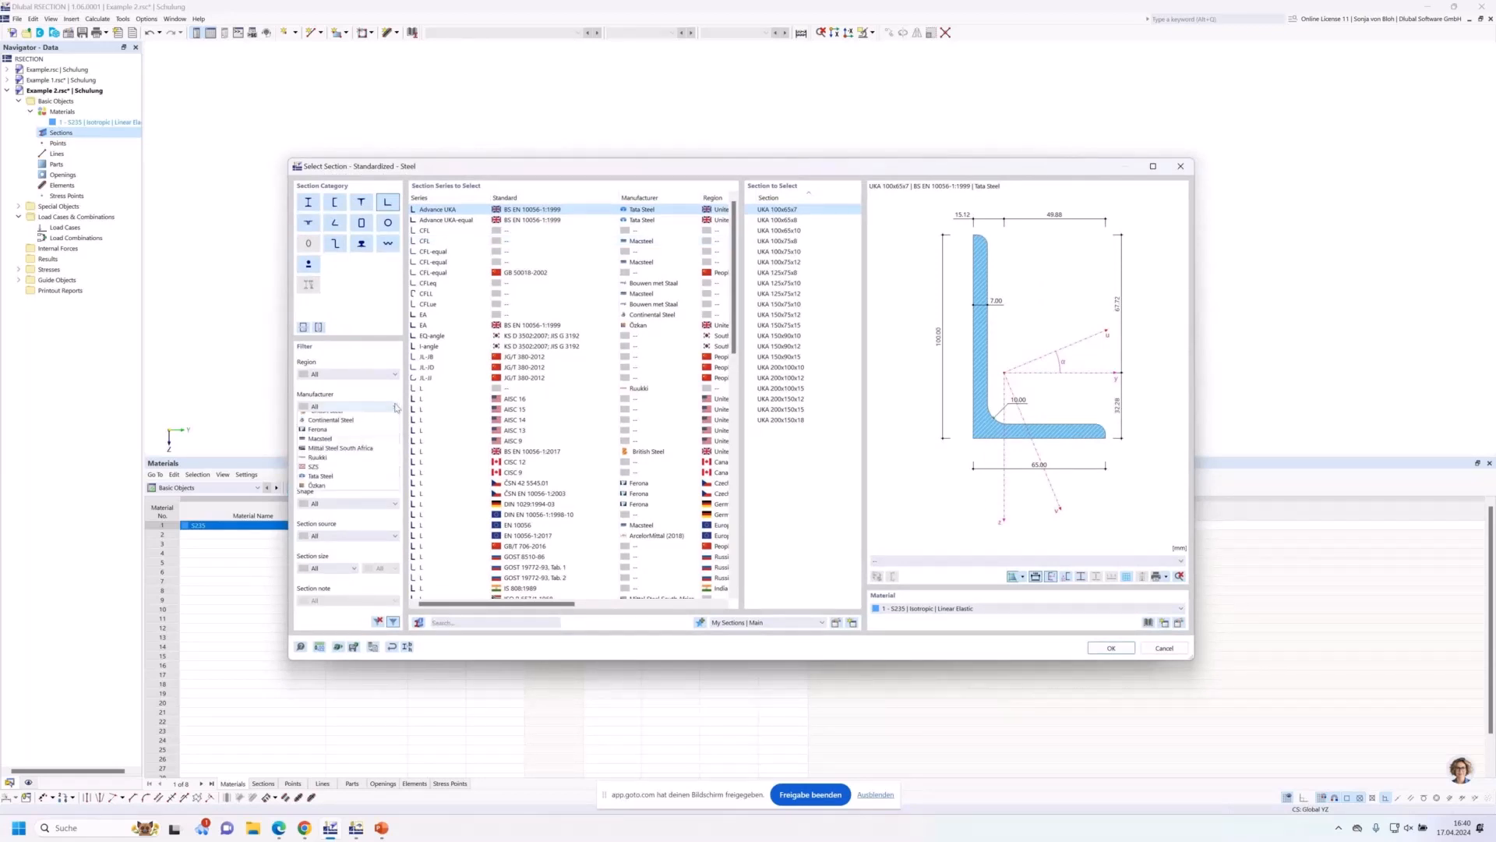
click(395, 406)
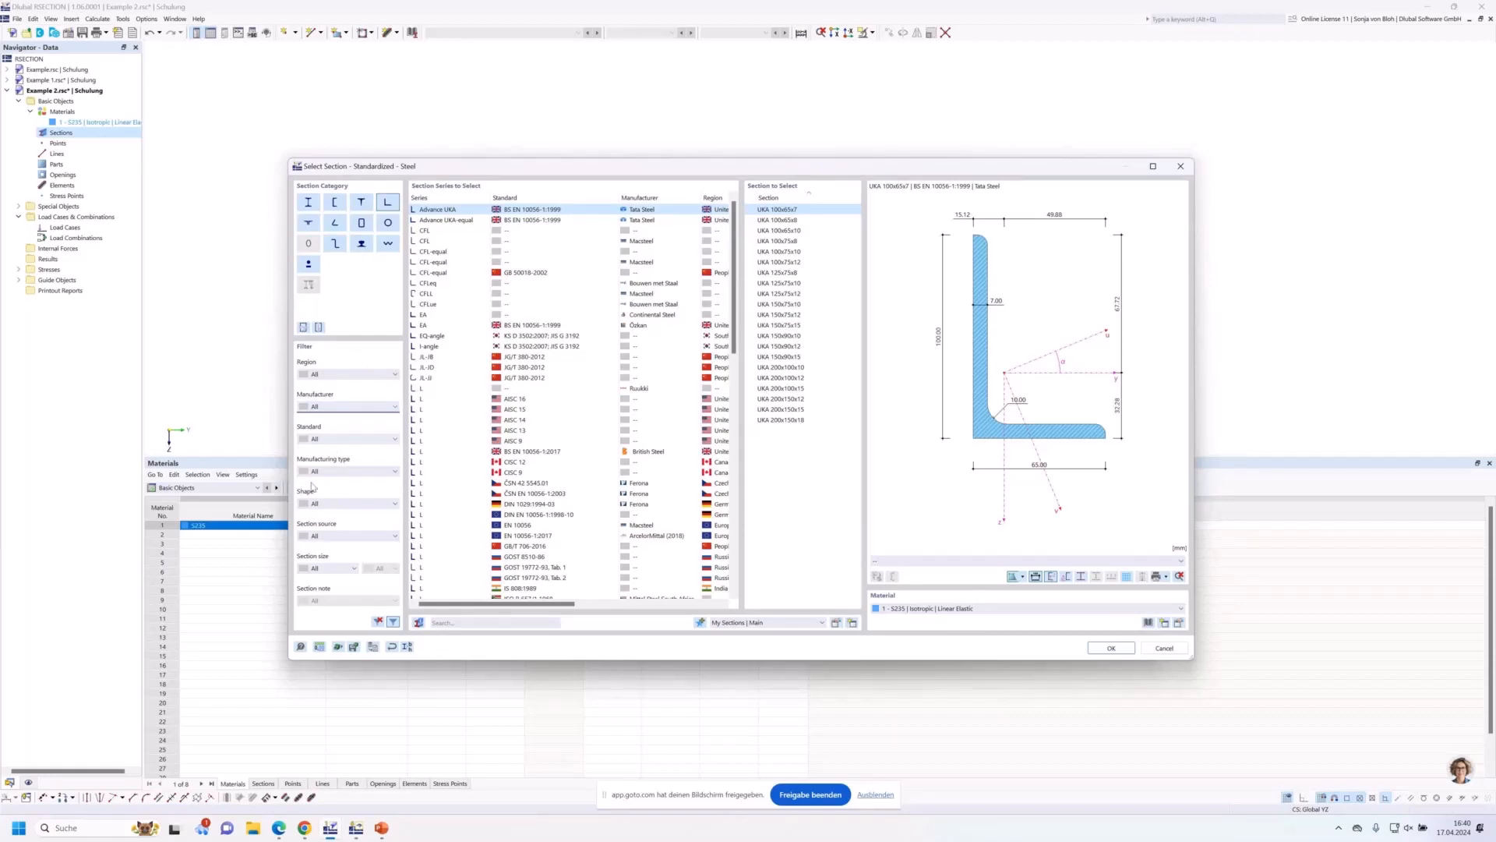
Find L 200x150x12 in the section library and adopt its DIN EN 10056-1:1998-10 version for the new section.
click(465, 622)
text(L)
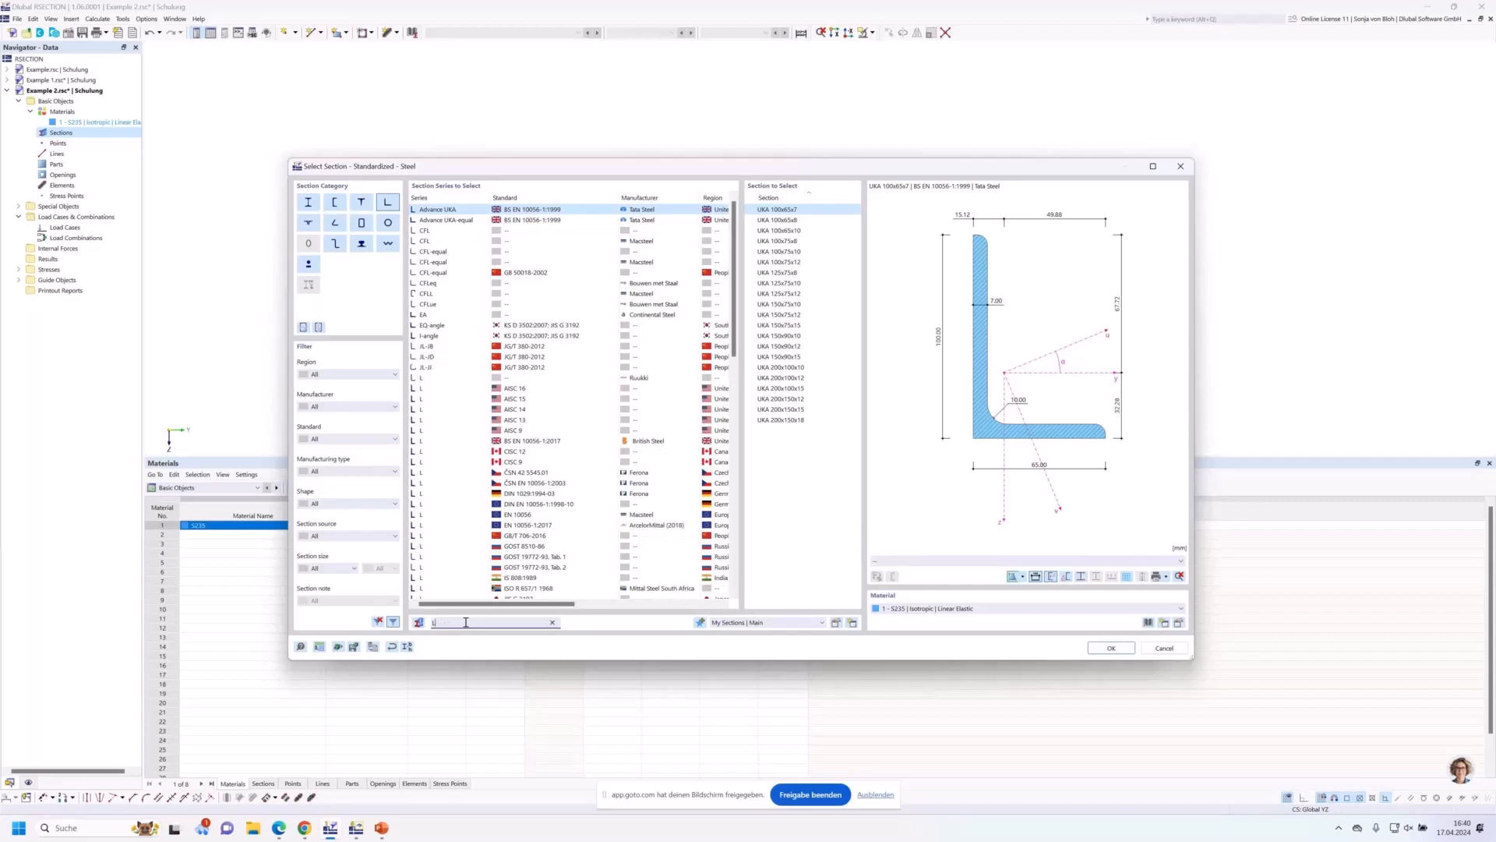
text( 2)
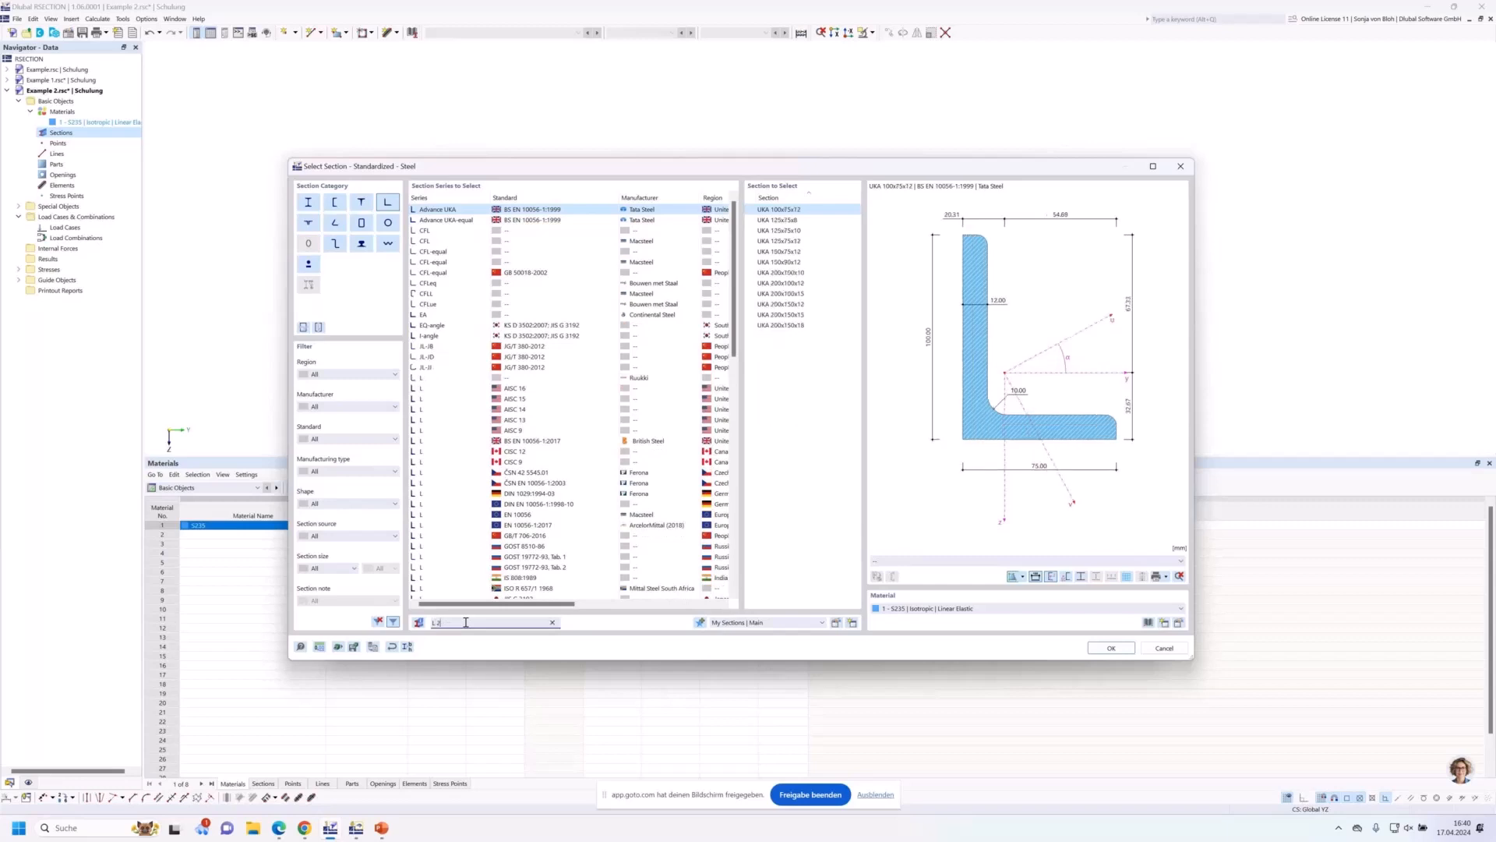
text(0)
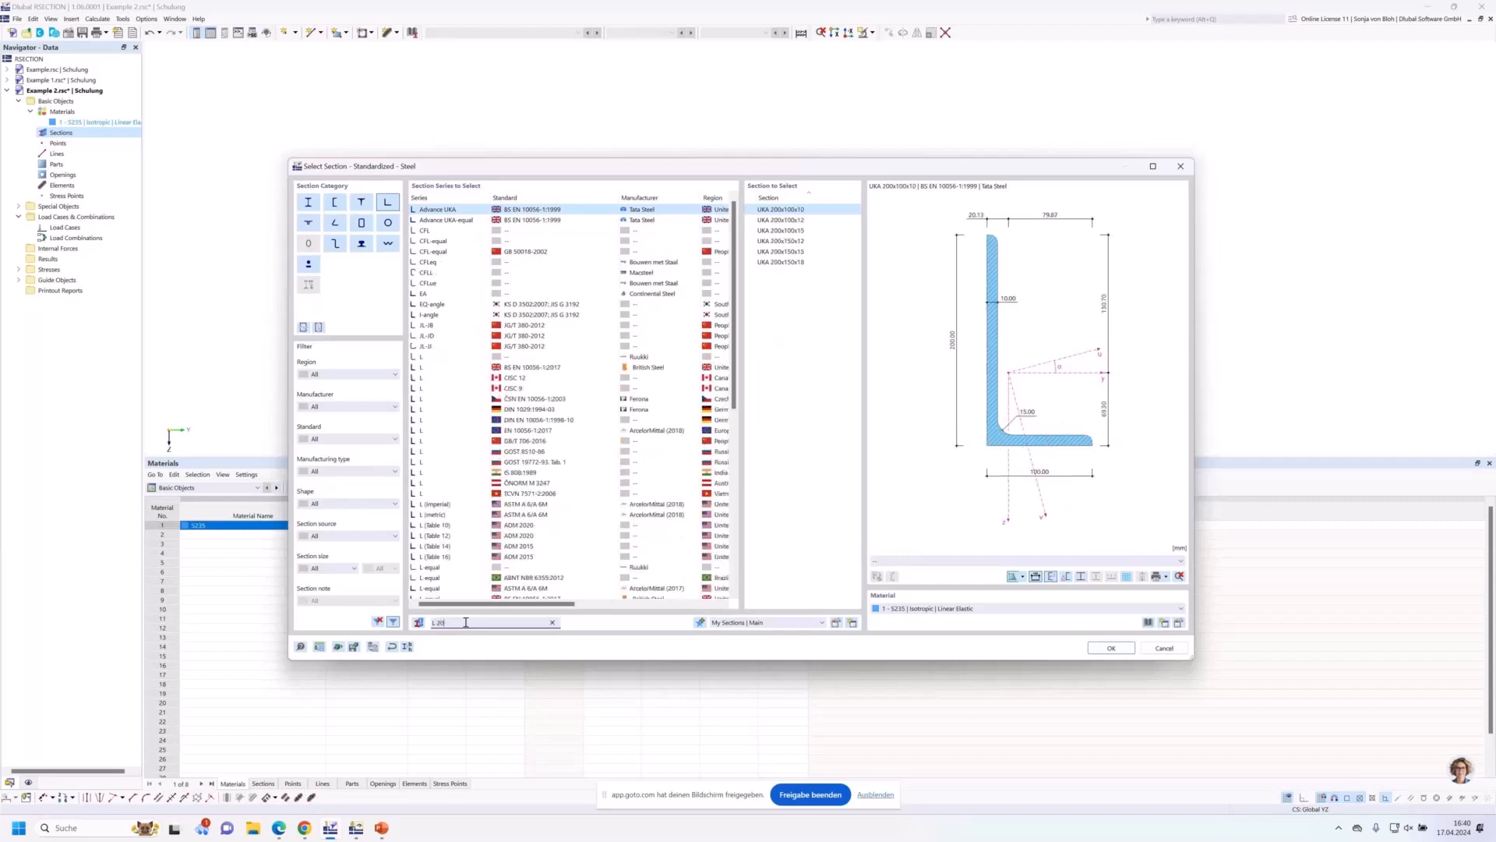
text(0x)
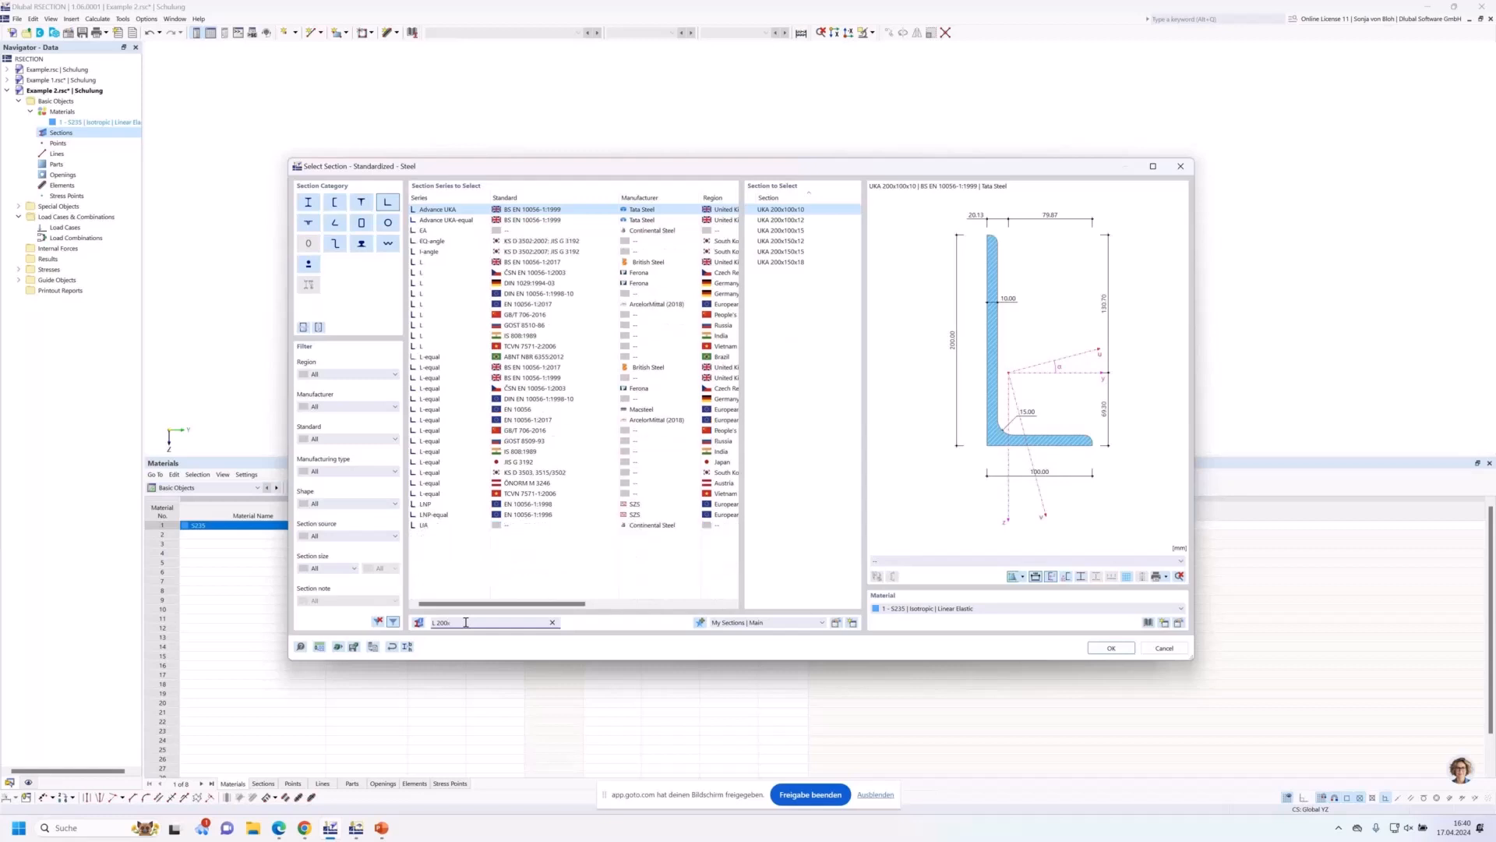
text(150)
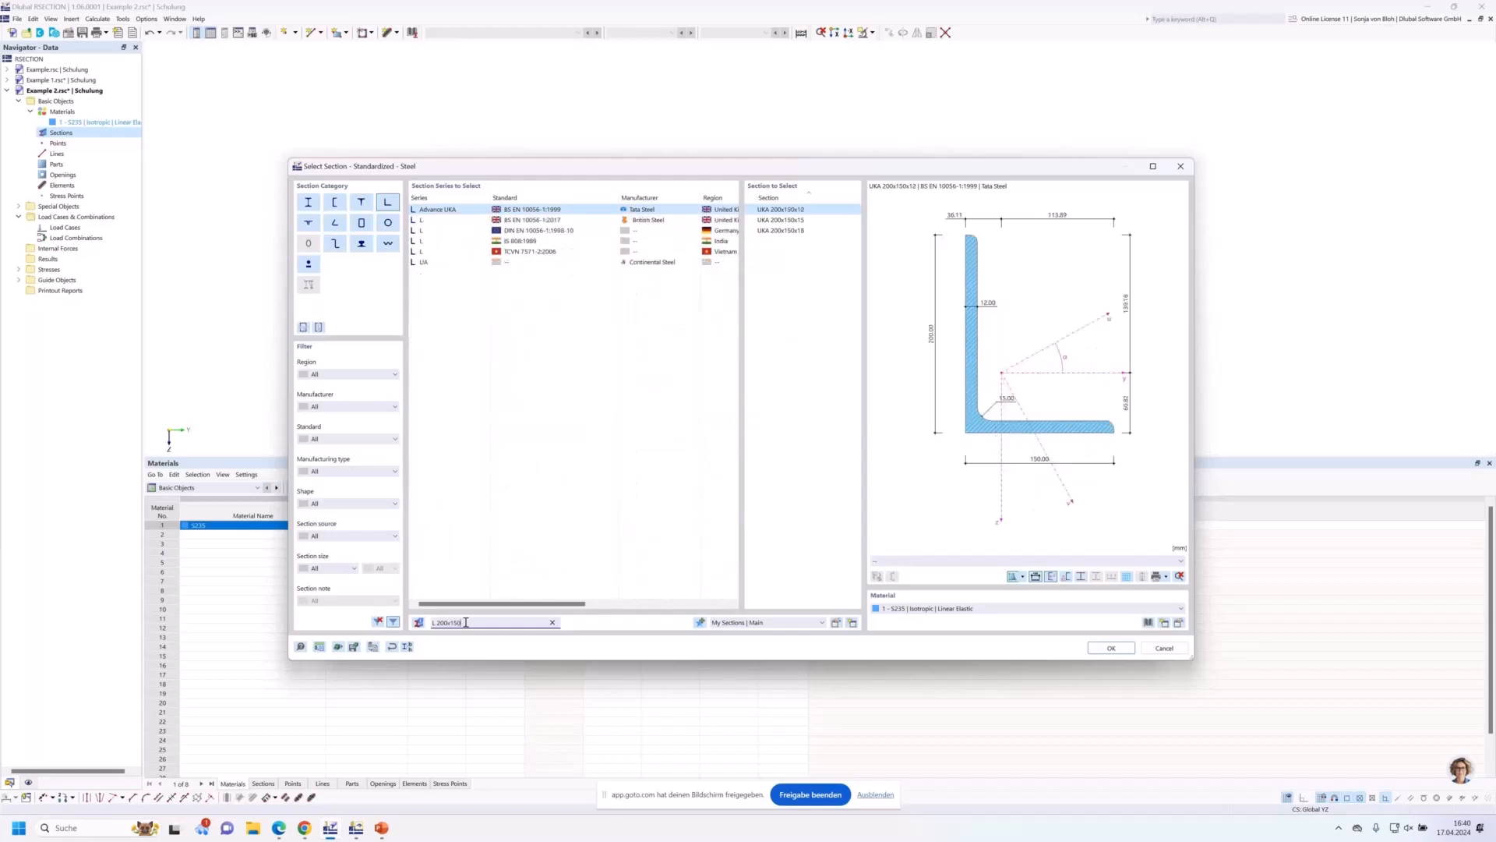
text(x12)
click(550, 230)
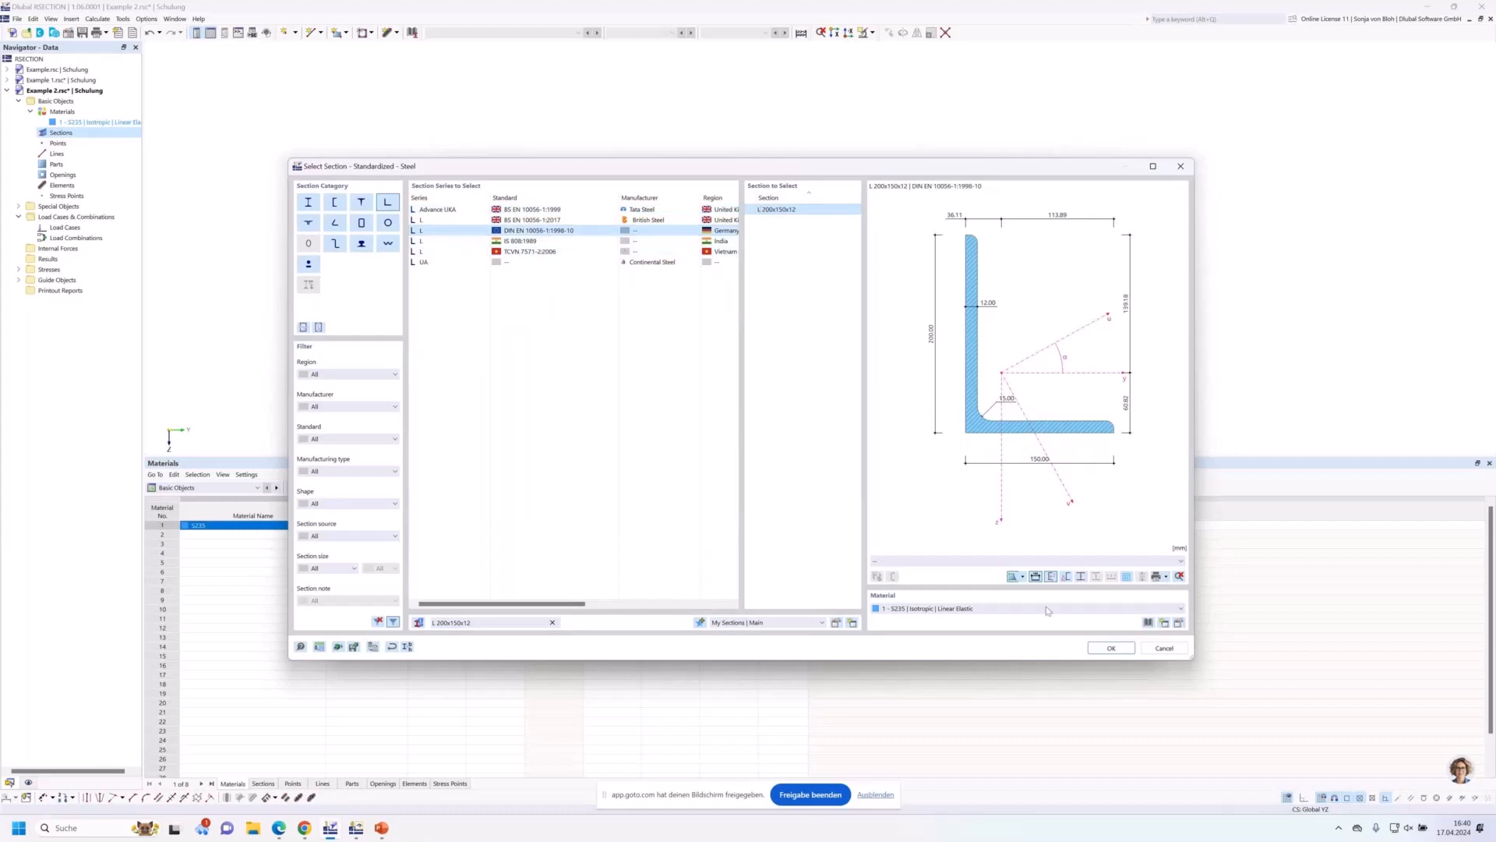
click(1111, 650)
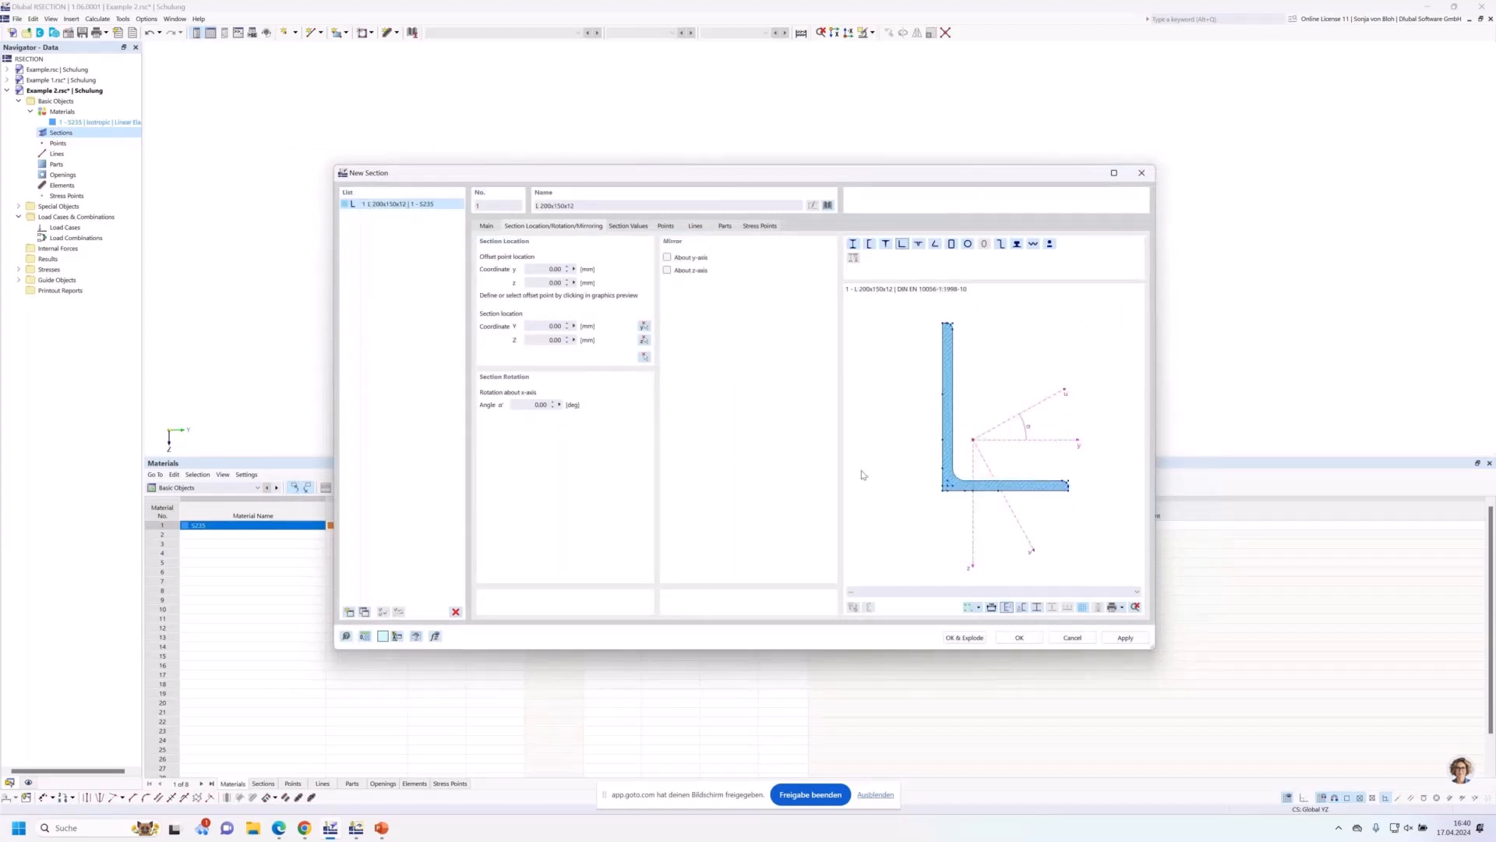
Mirror the angle section about its y-axis and set its rotation angle to 90°.
click(668, 258)
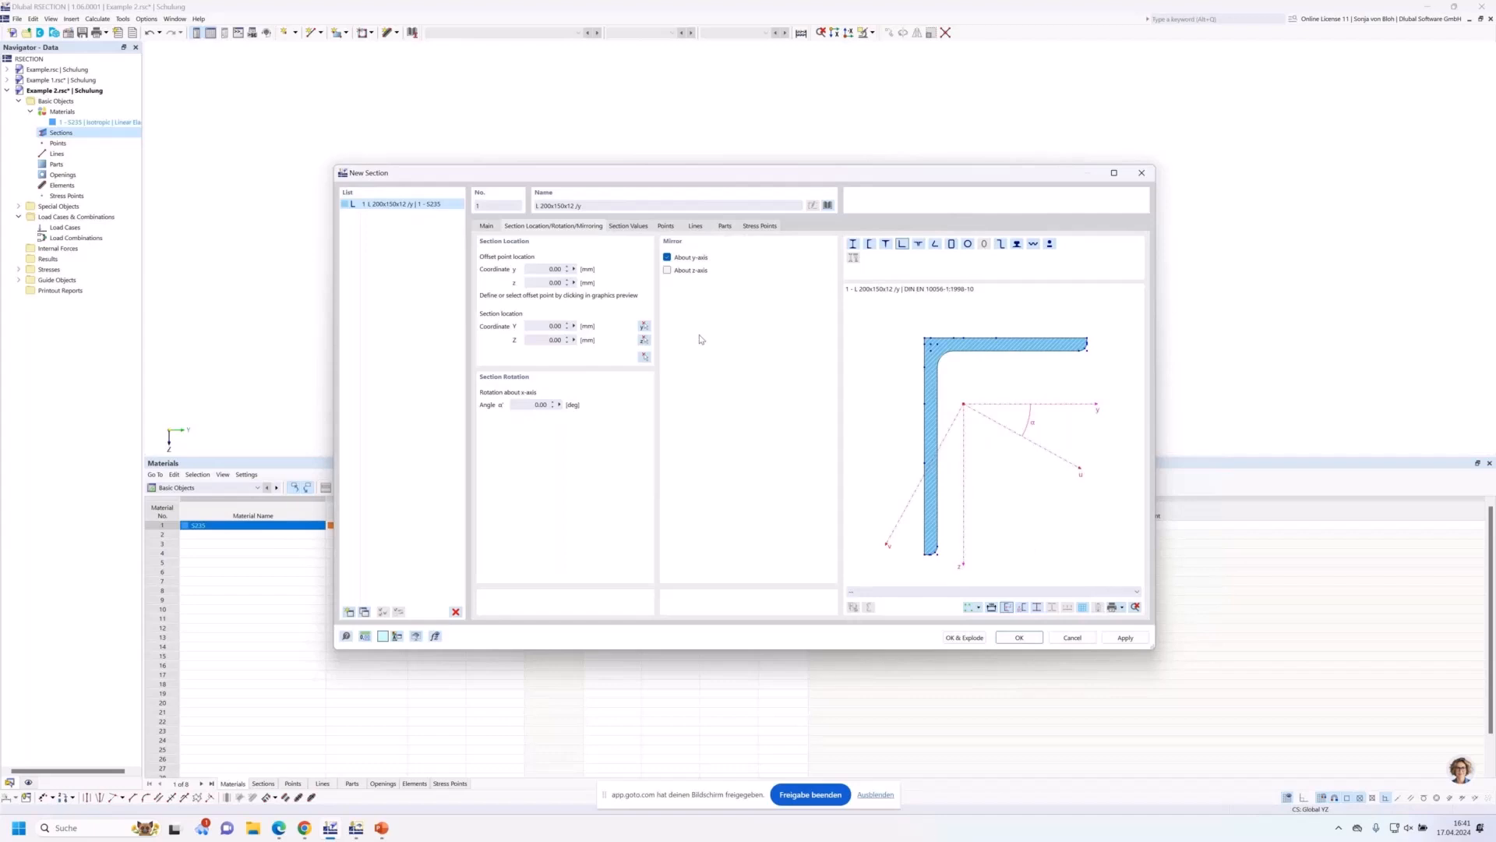
double_click(540, 405)
text(90)
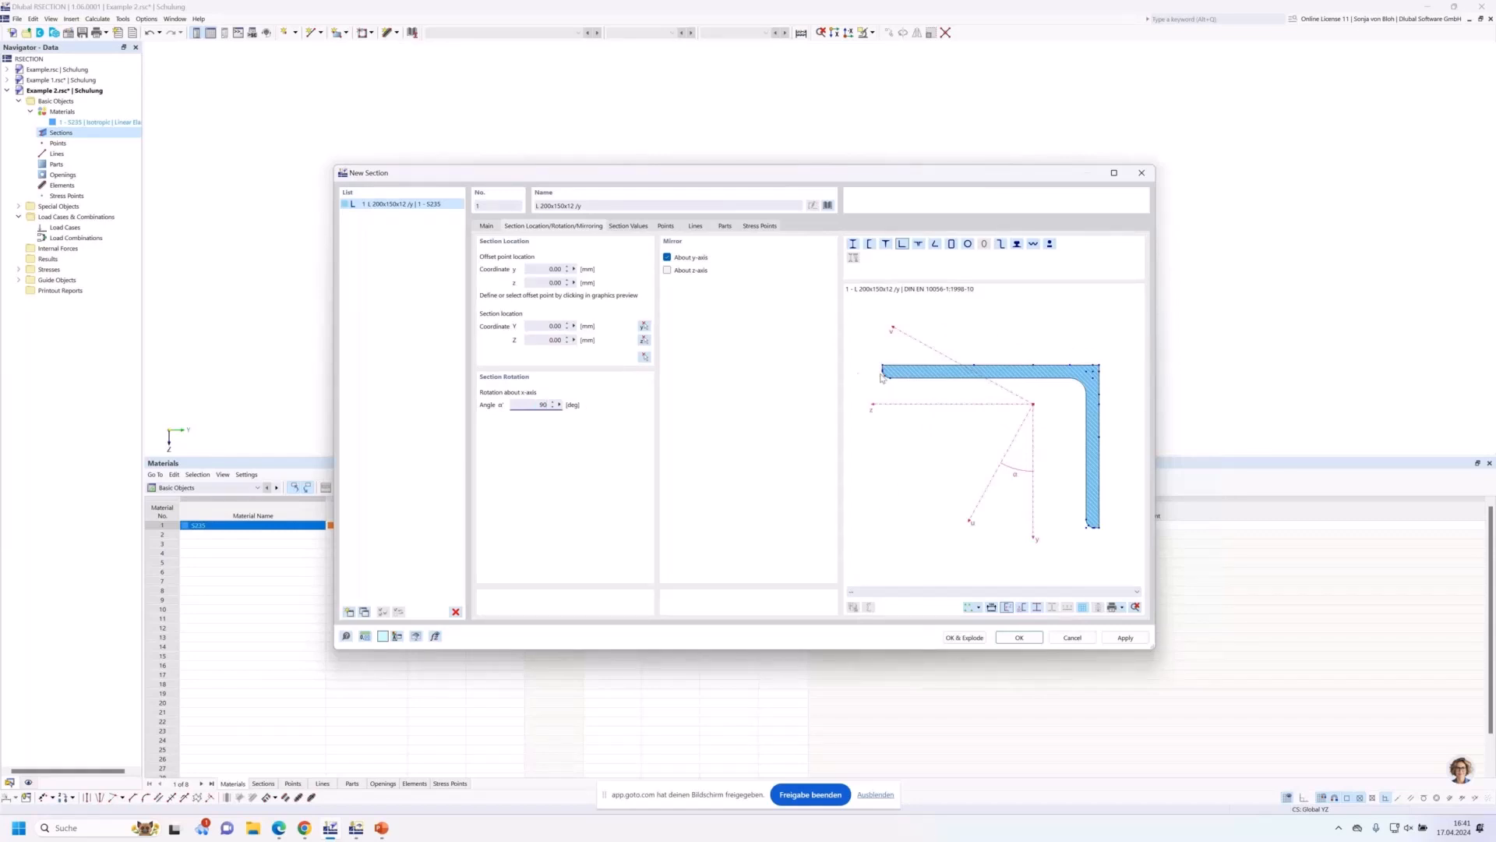
Use the mid-thickness point at the horizontal leg's free end as offset point, locate it at the origin, and create the section.
scroll(883, 378, up, 1)
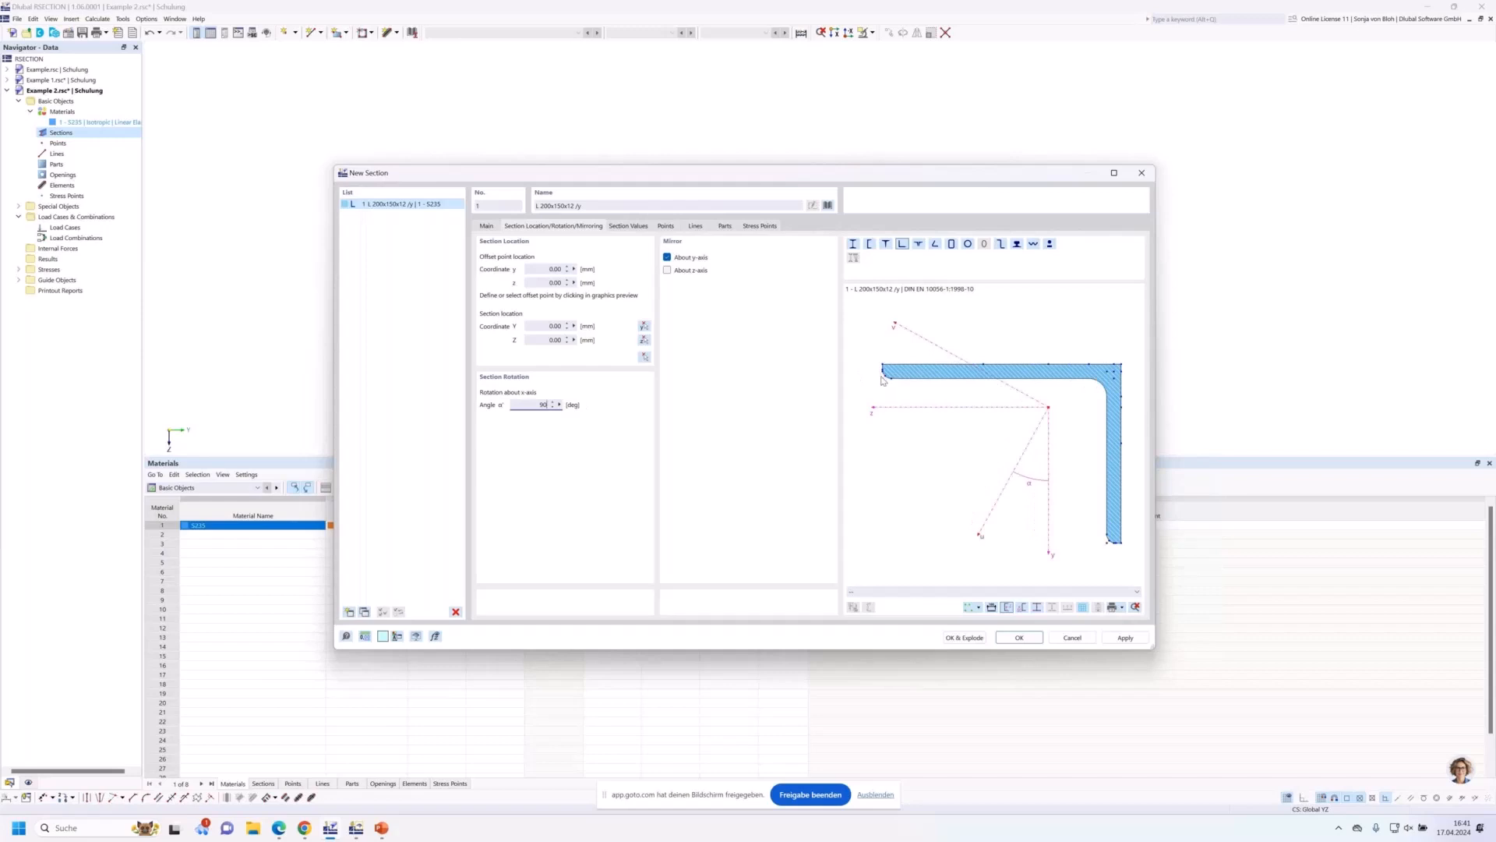
scroll(883, 380, up, 5)
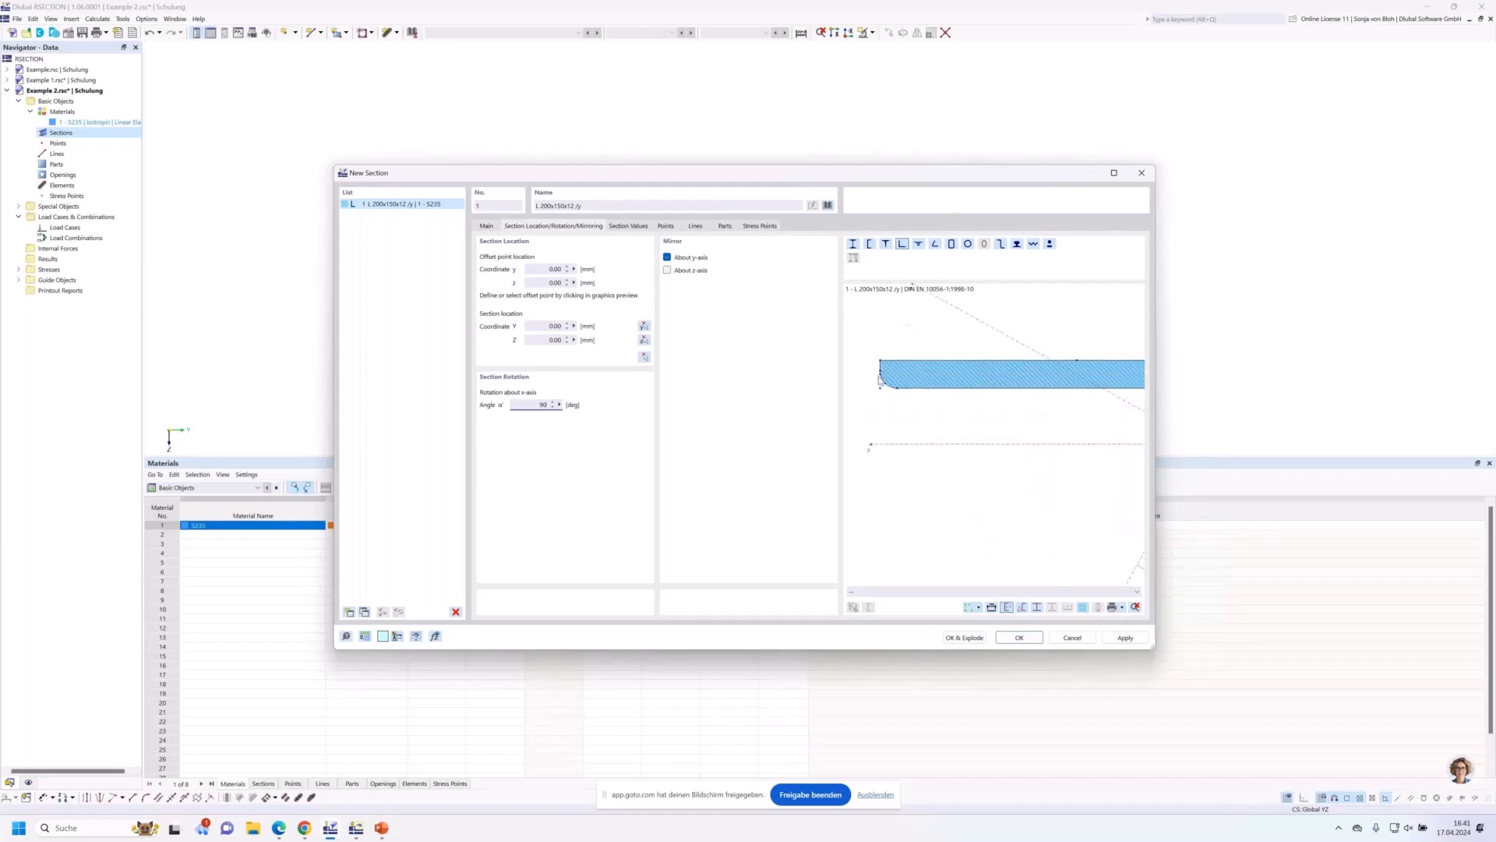
scroll(880, 381, up, 3)
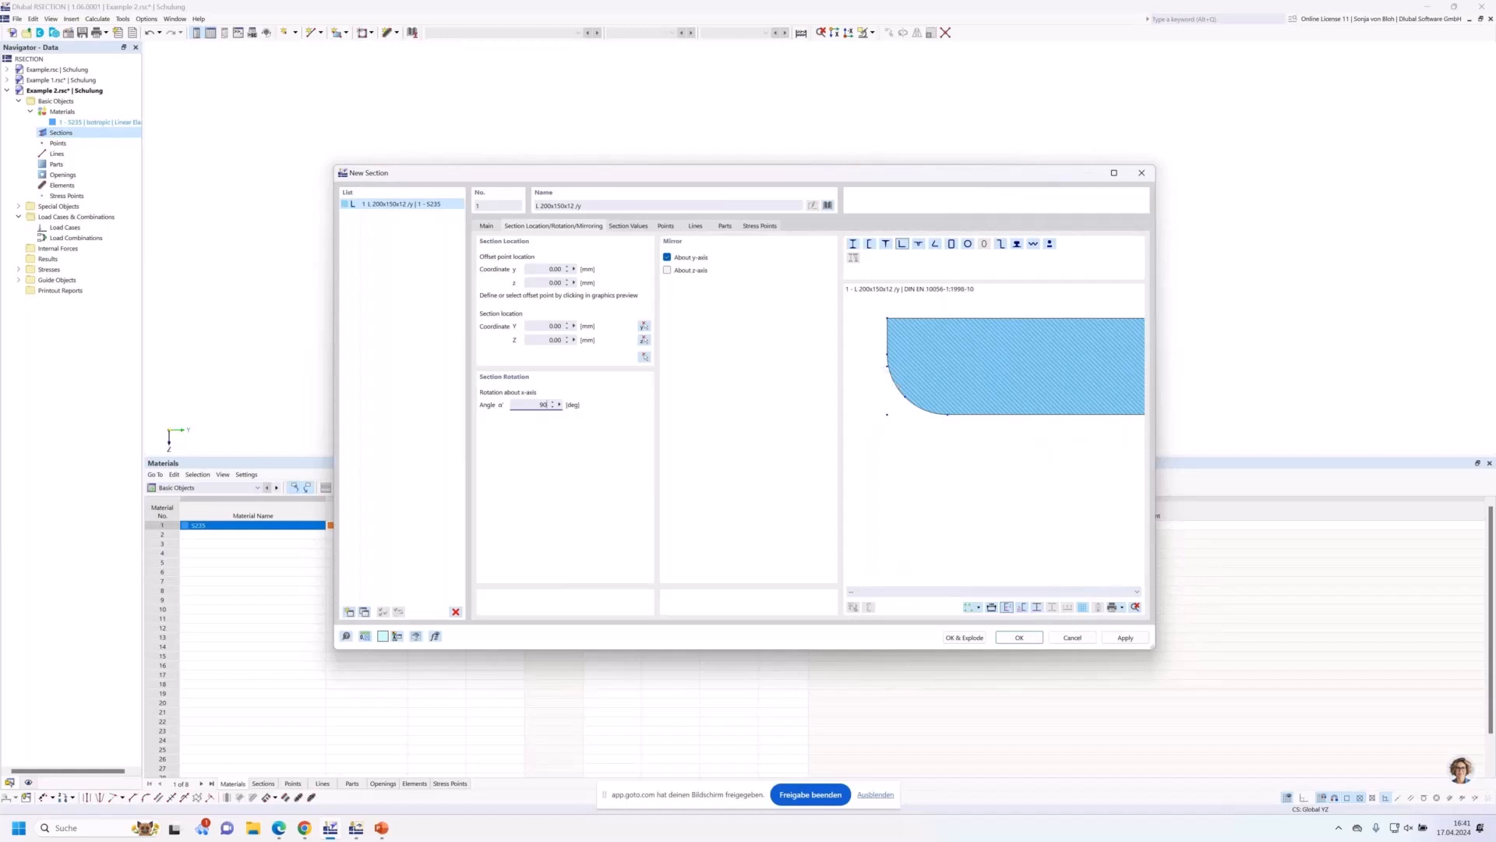
click(884, 412)
click(645, 357)
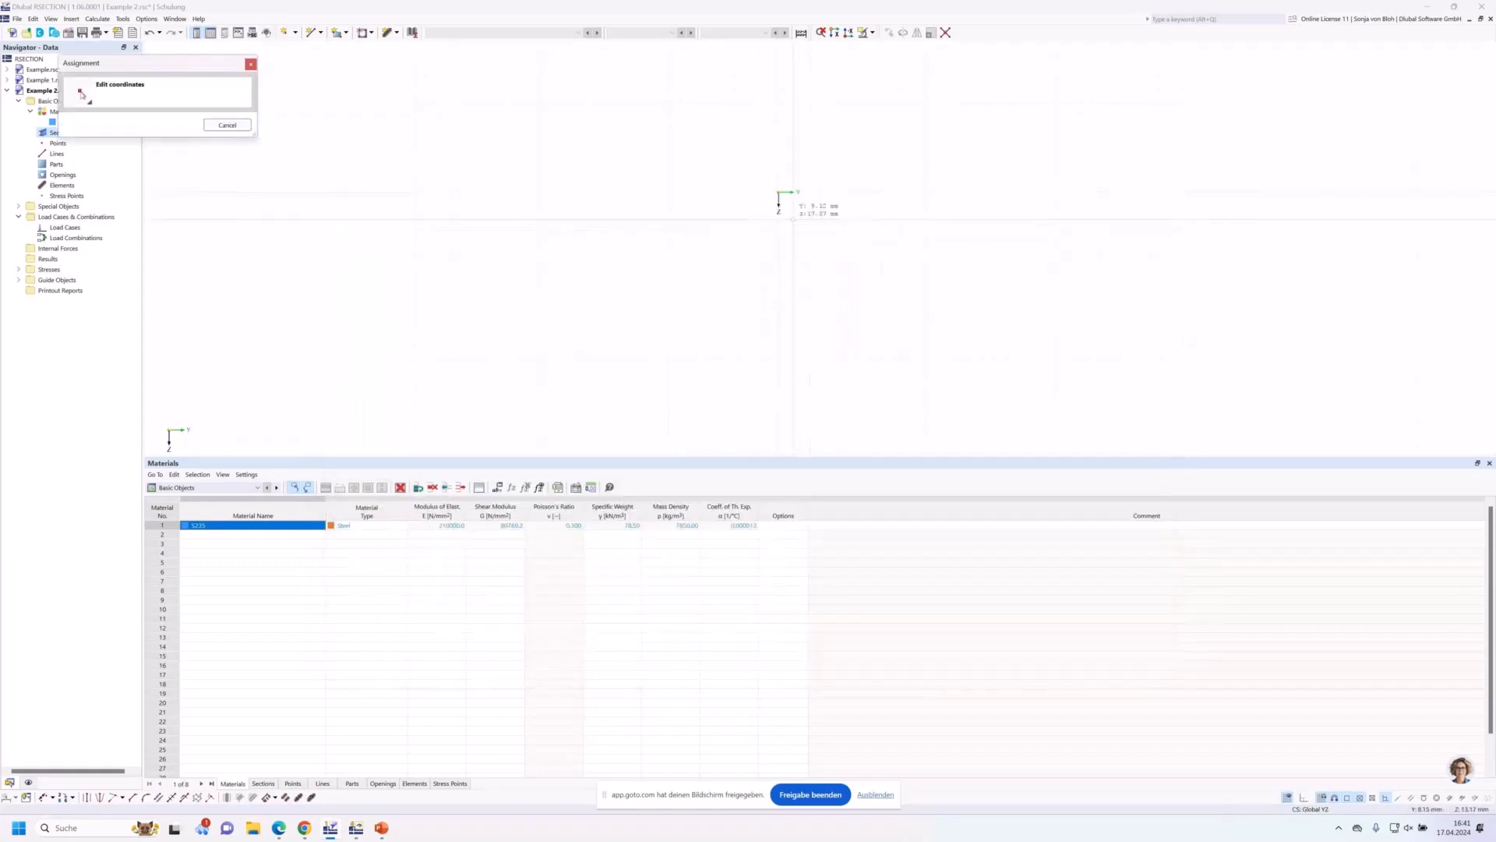
click(778, 197)
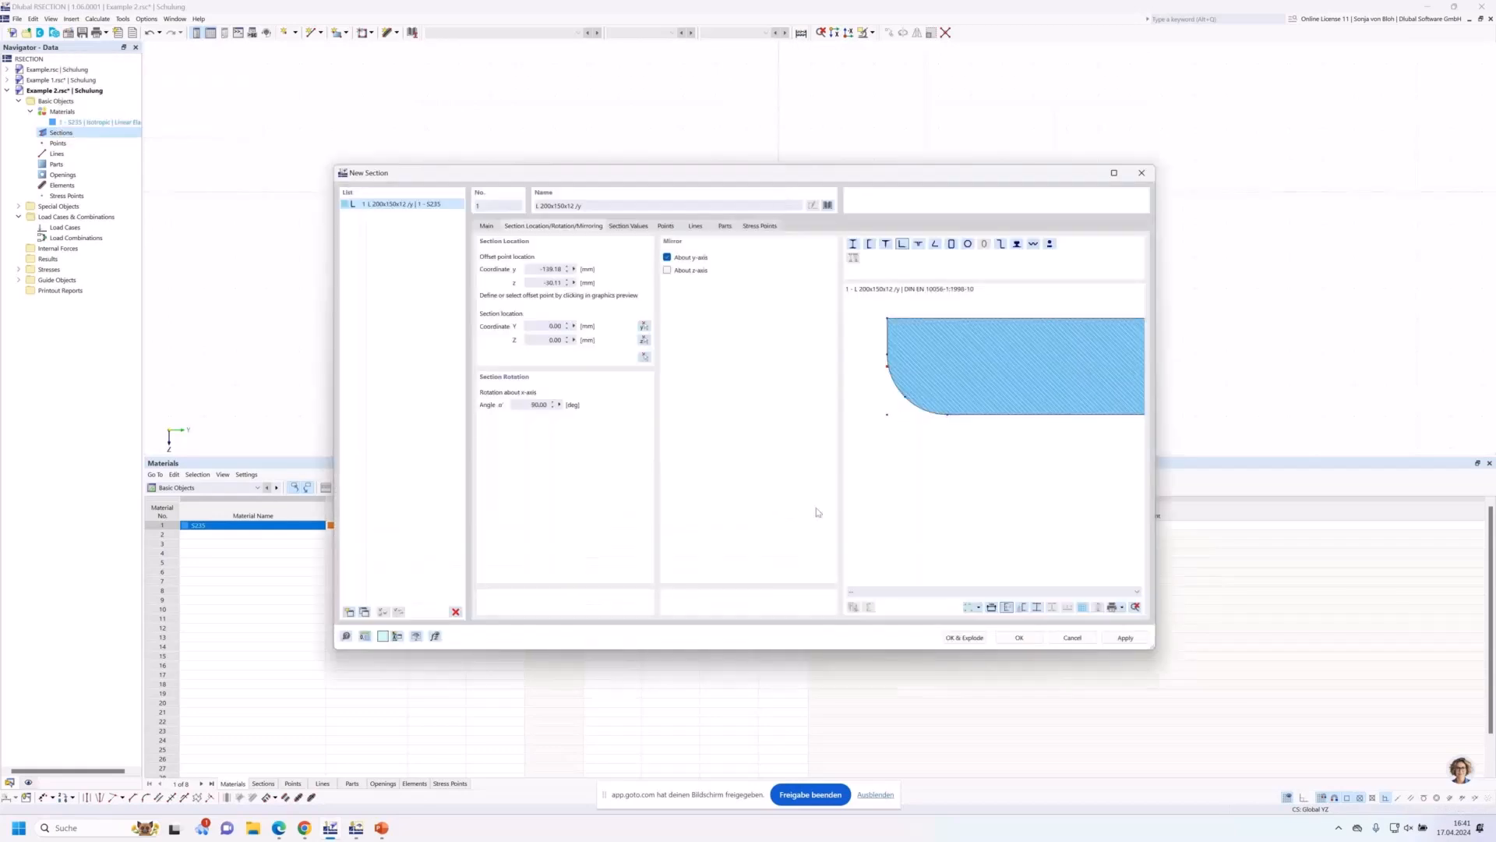
click(1018, 637)
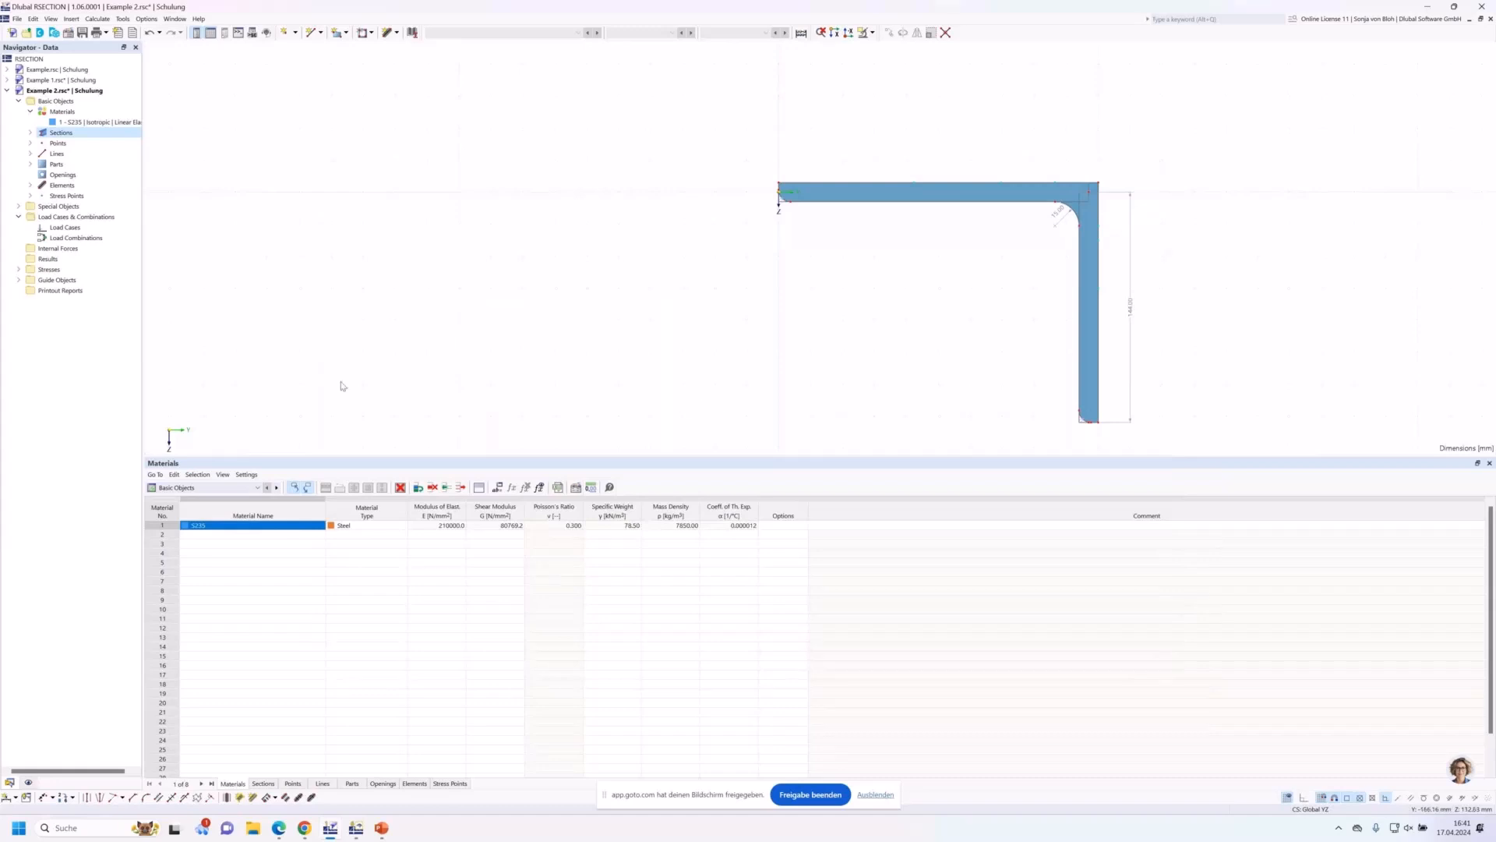
Examine which elements and part make up the angle, and check its section definition.
click(30, 186)
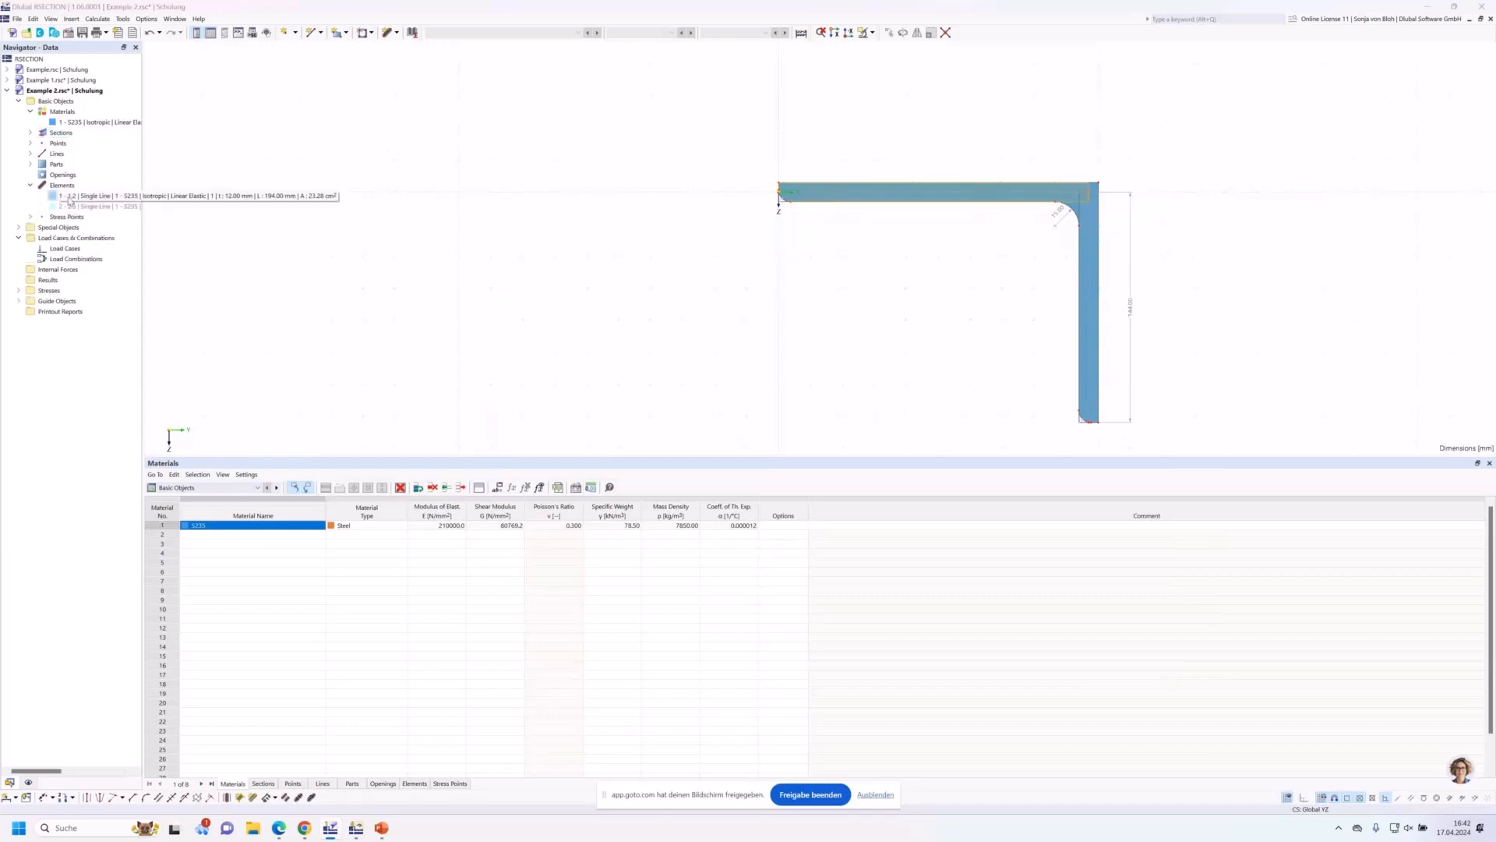
click(70, 206)
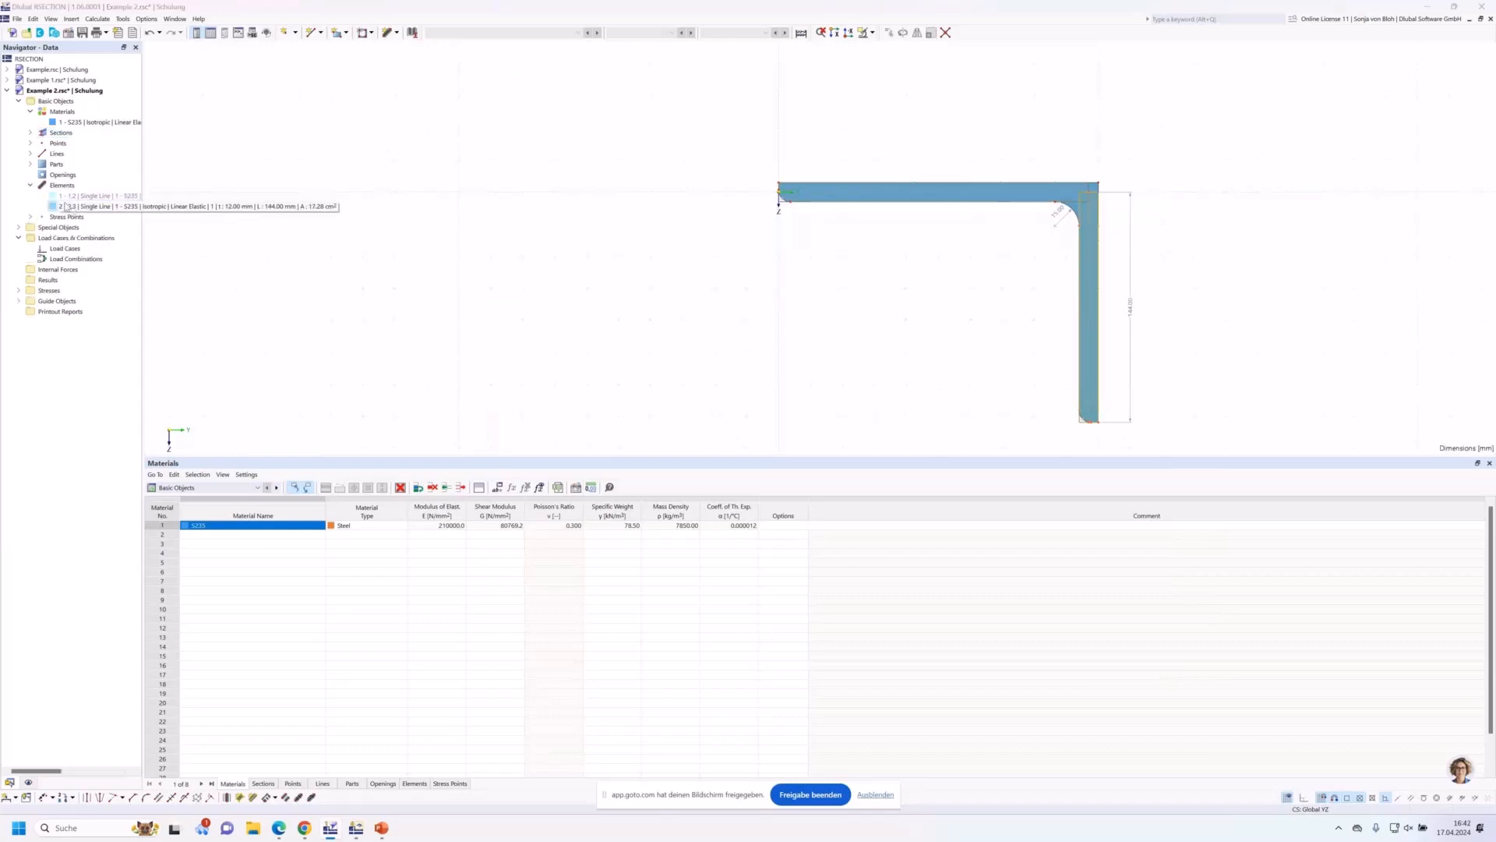
click(31, 164)
click(70, 176)
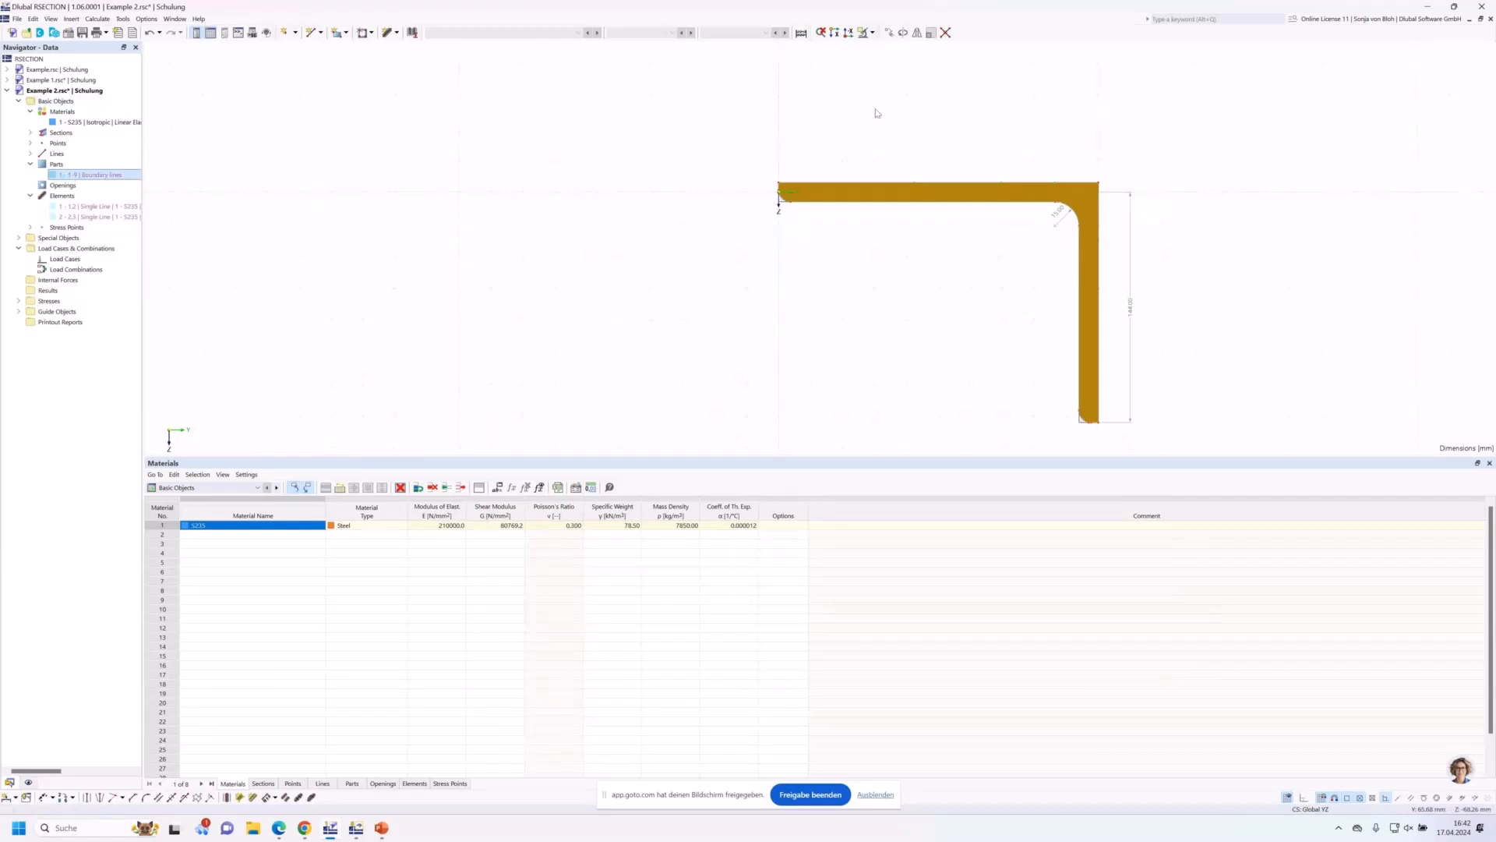
double_click(833, 192)
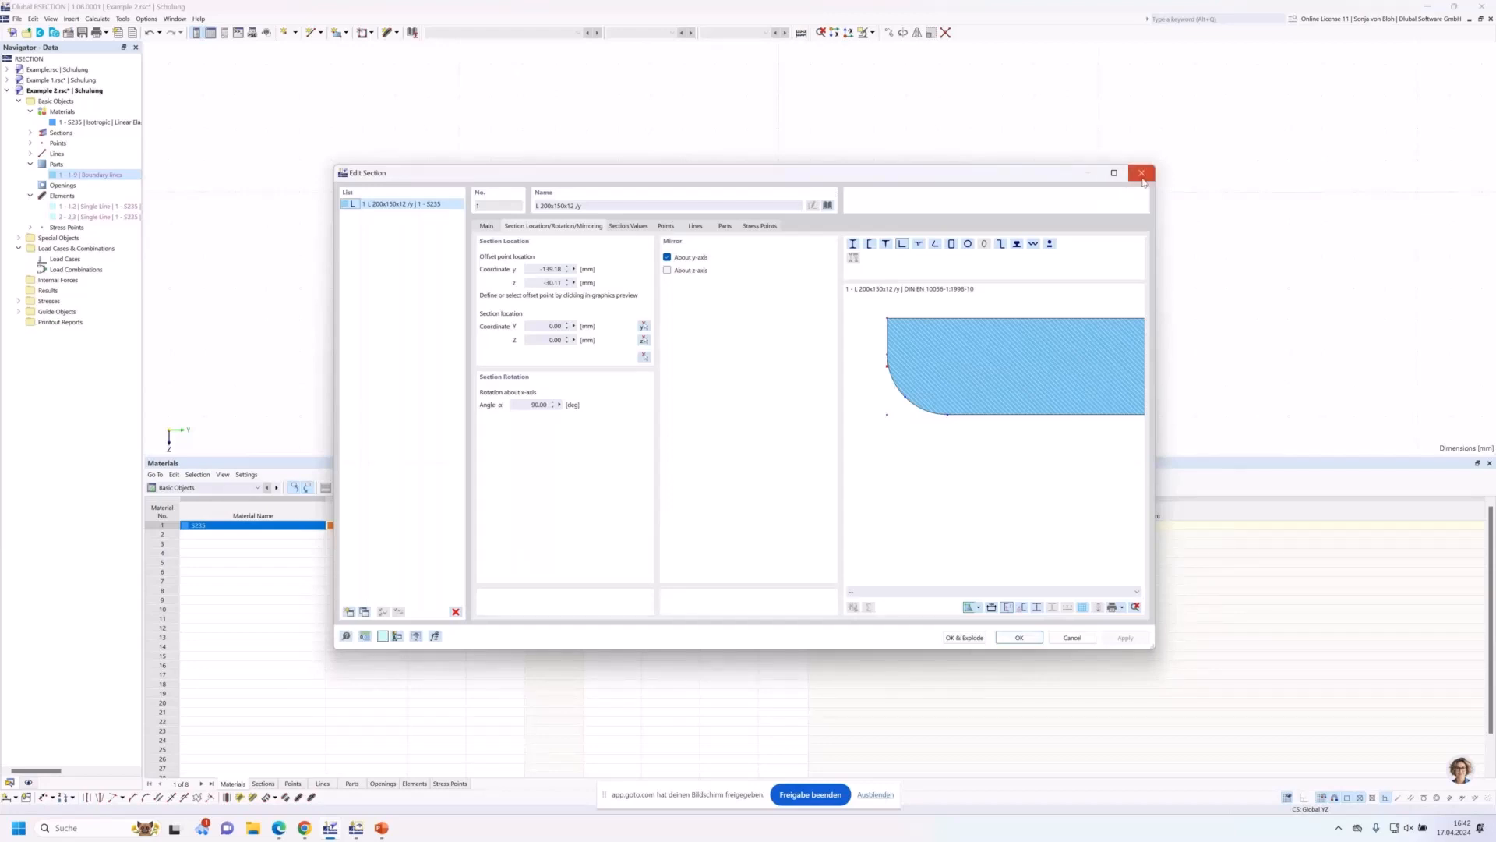
click(1142, 172)
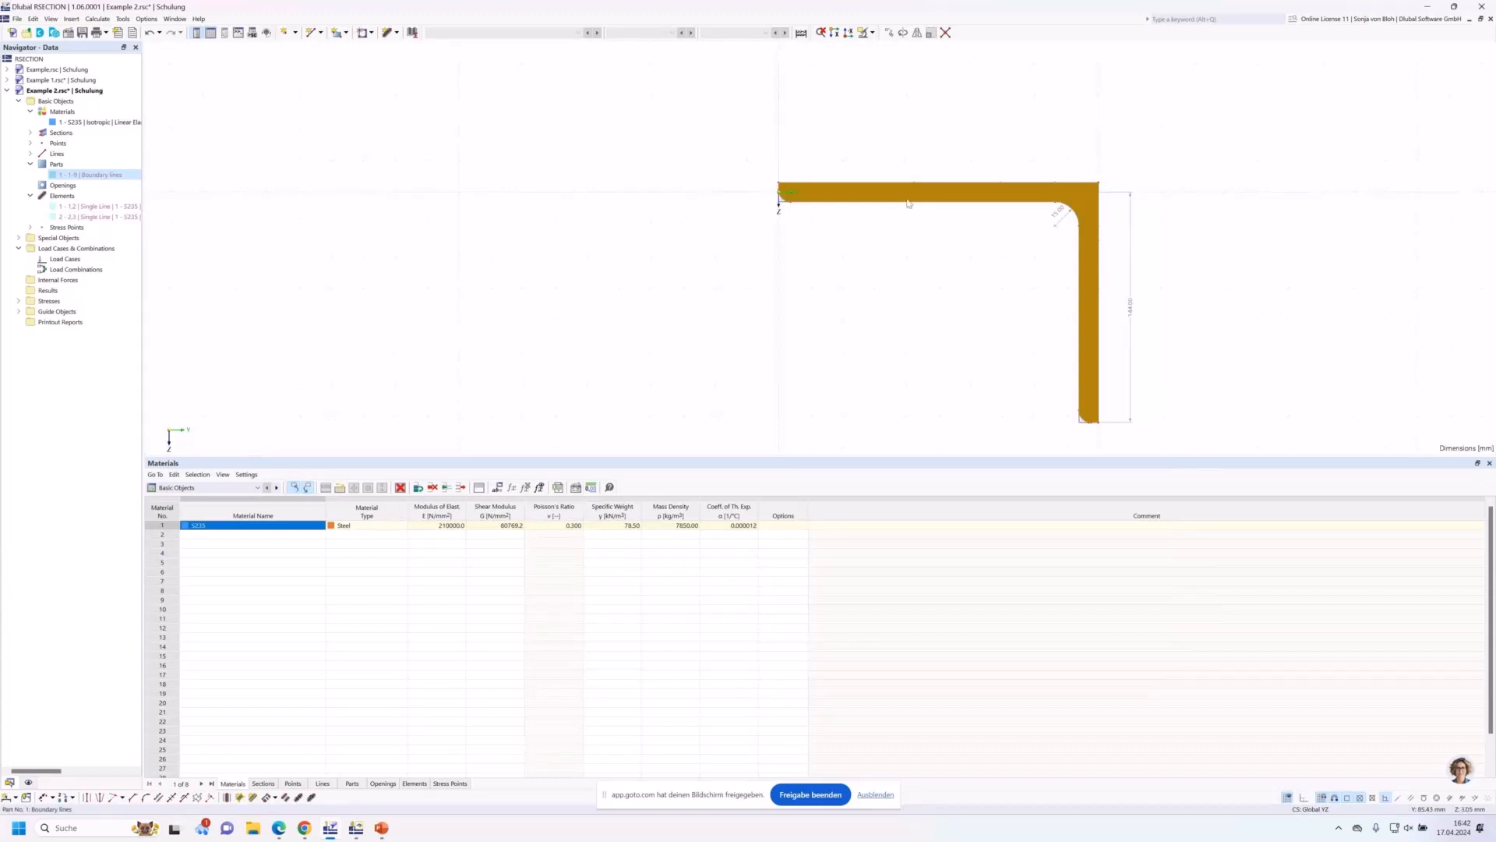
Explode section No. 1, the angle profile, into its individual objects.
right_click(874, 193)
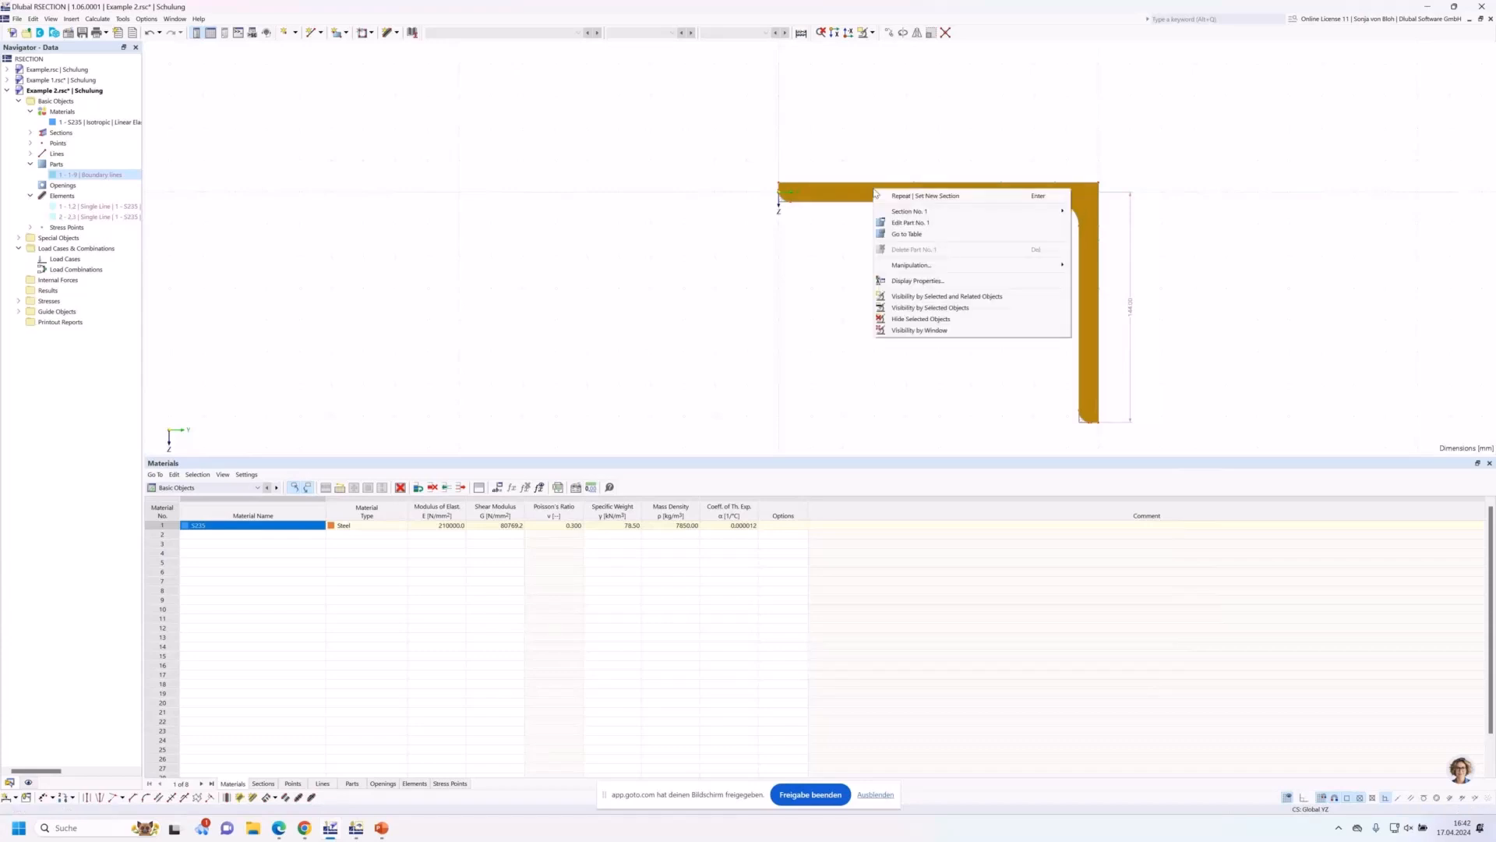
mouse_move(915, 212)
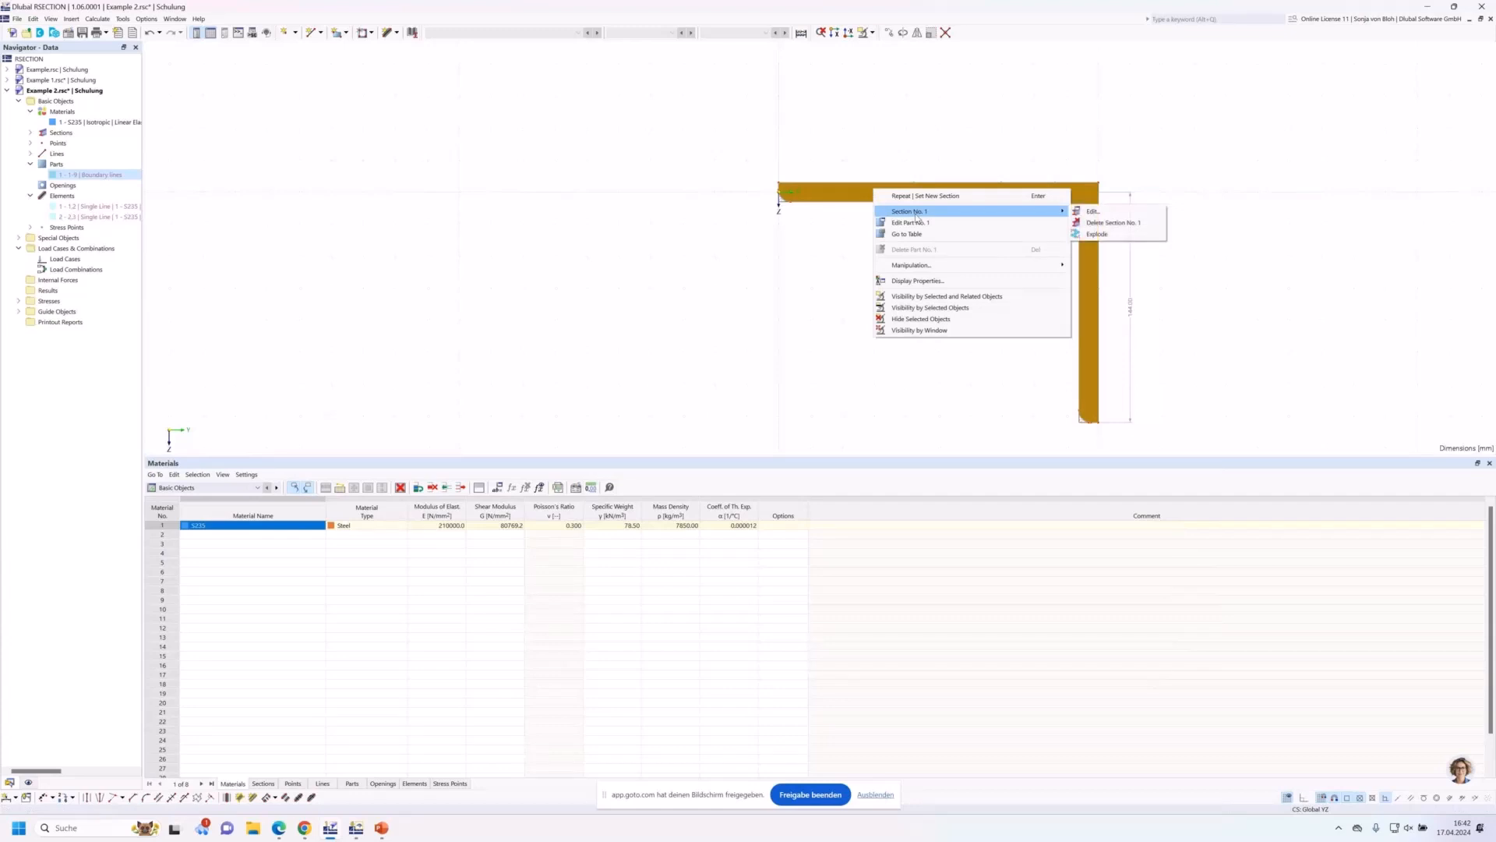
click(1095, 235)
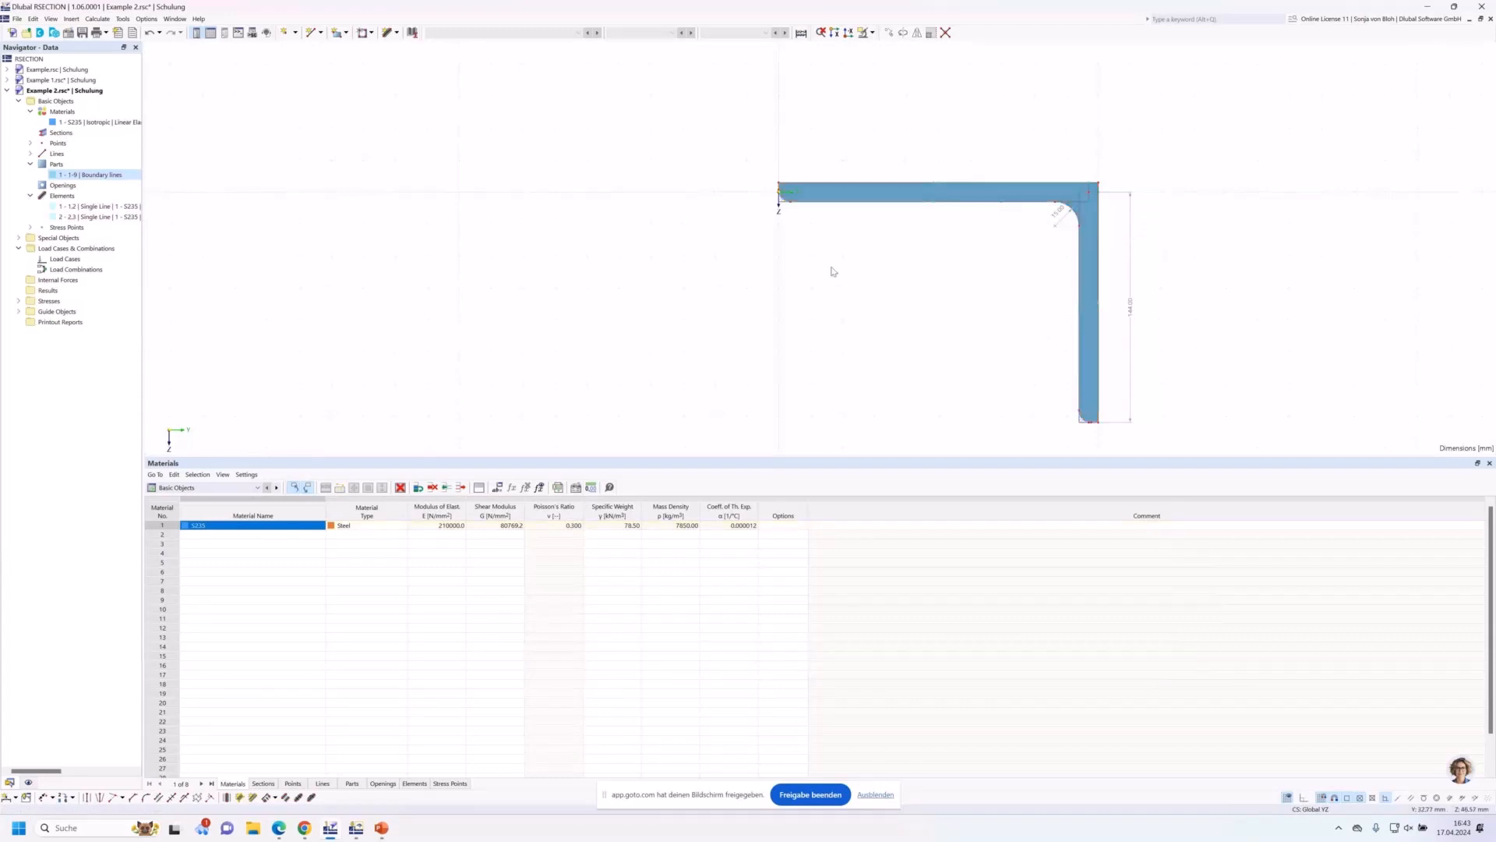
Enlarge the drawing area by shrinking the materials table, and delete the rounding at the free end of the angle's horizontal leg.
scroll(829, 267, up, 2)
middle_drag(849, 264, 567, 244)
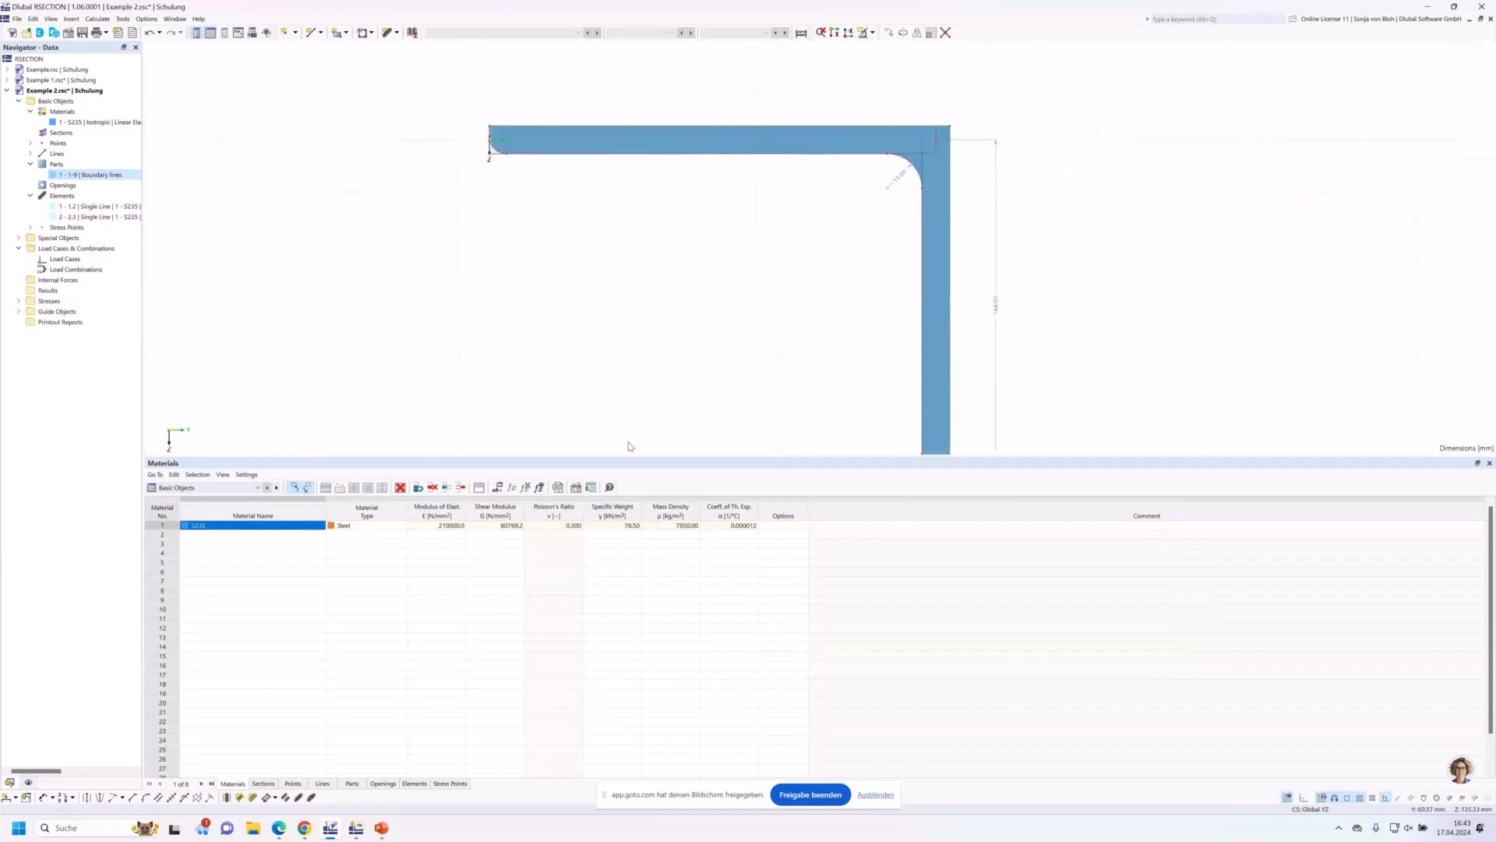
drag(626, 456, 629, 641)
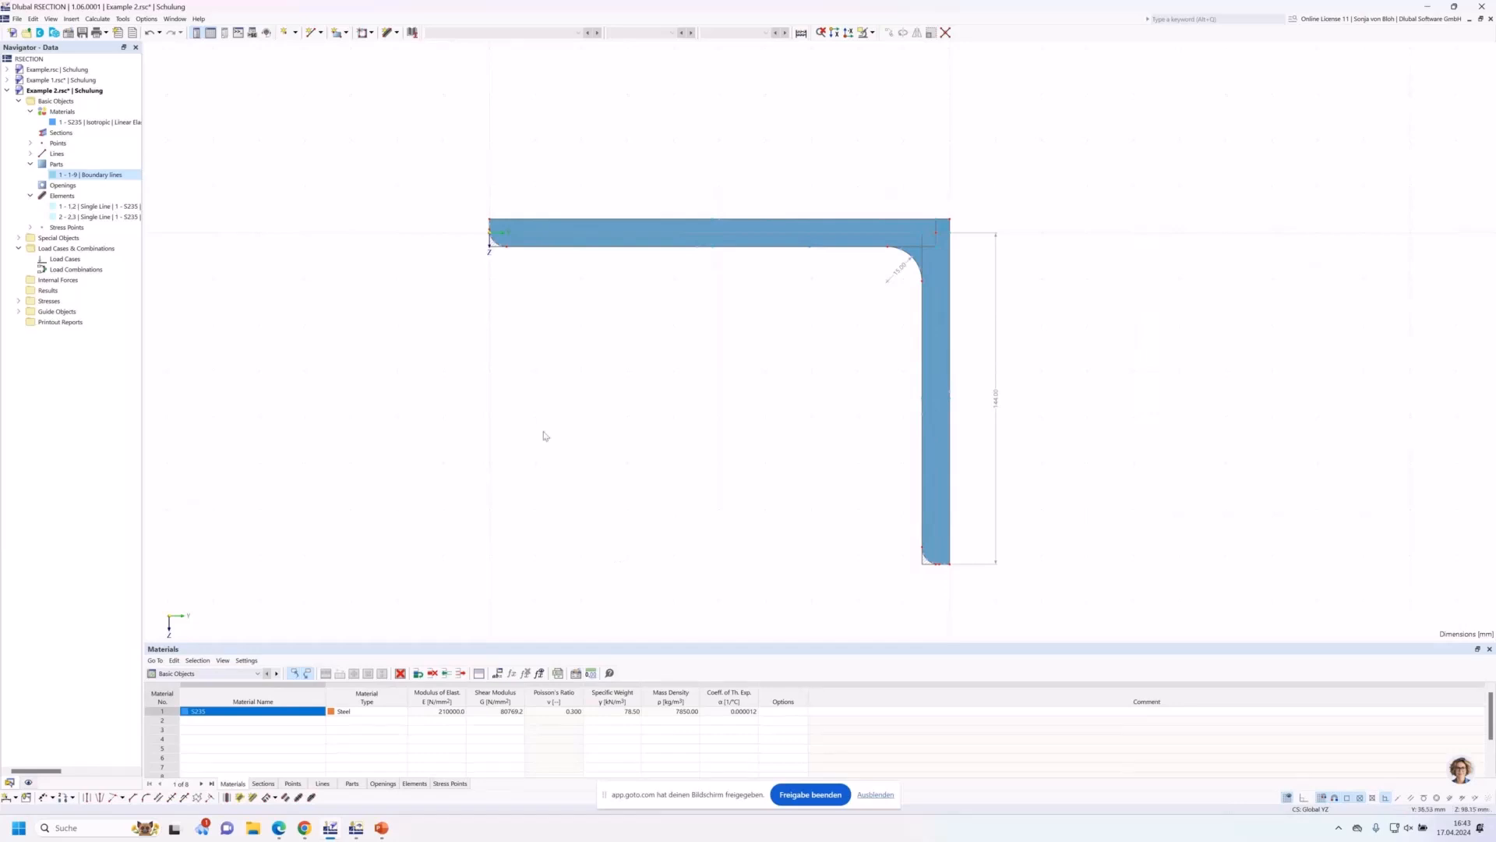
scroll(489, 247, up, 2)
scroll(490, 247, up, 5)
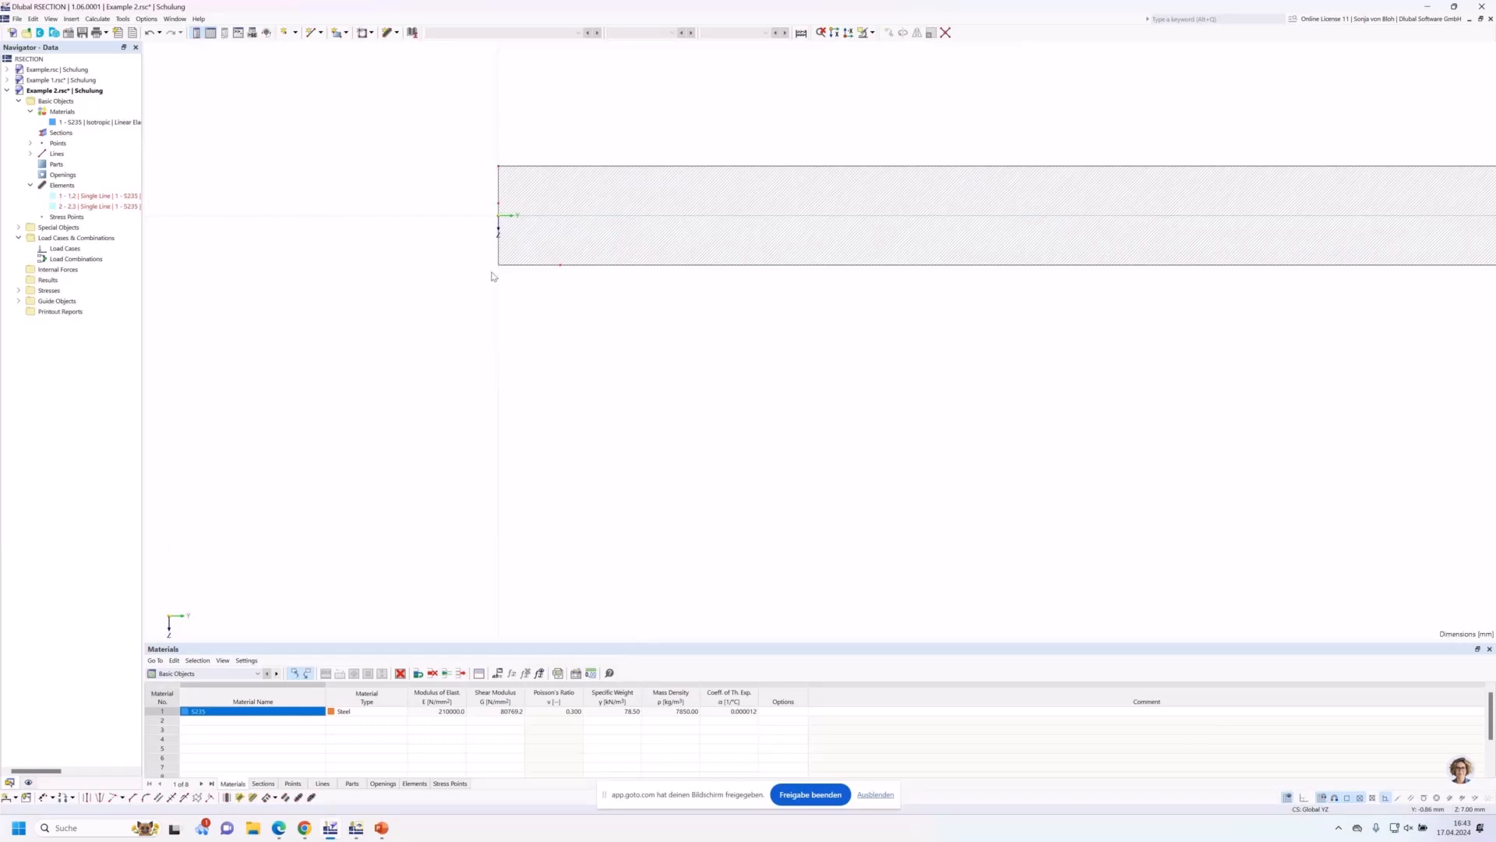
Add a horizontal single-line element by length and direction, 200 mm long and 12 mm thick, with its end at the coordinate origin.
click(397, 33)
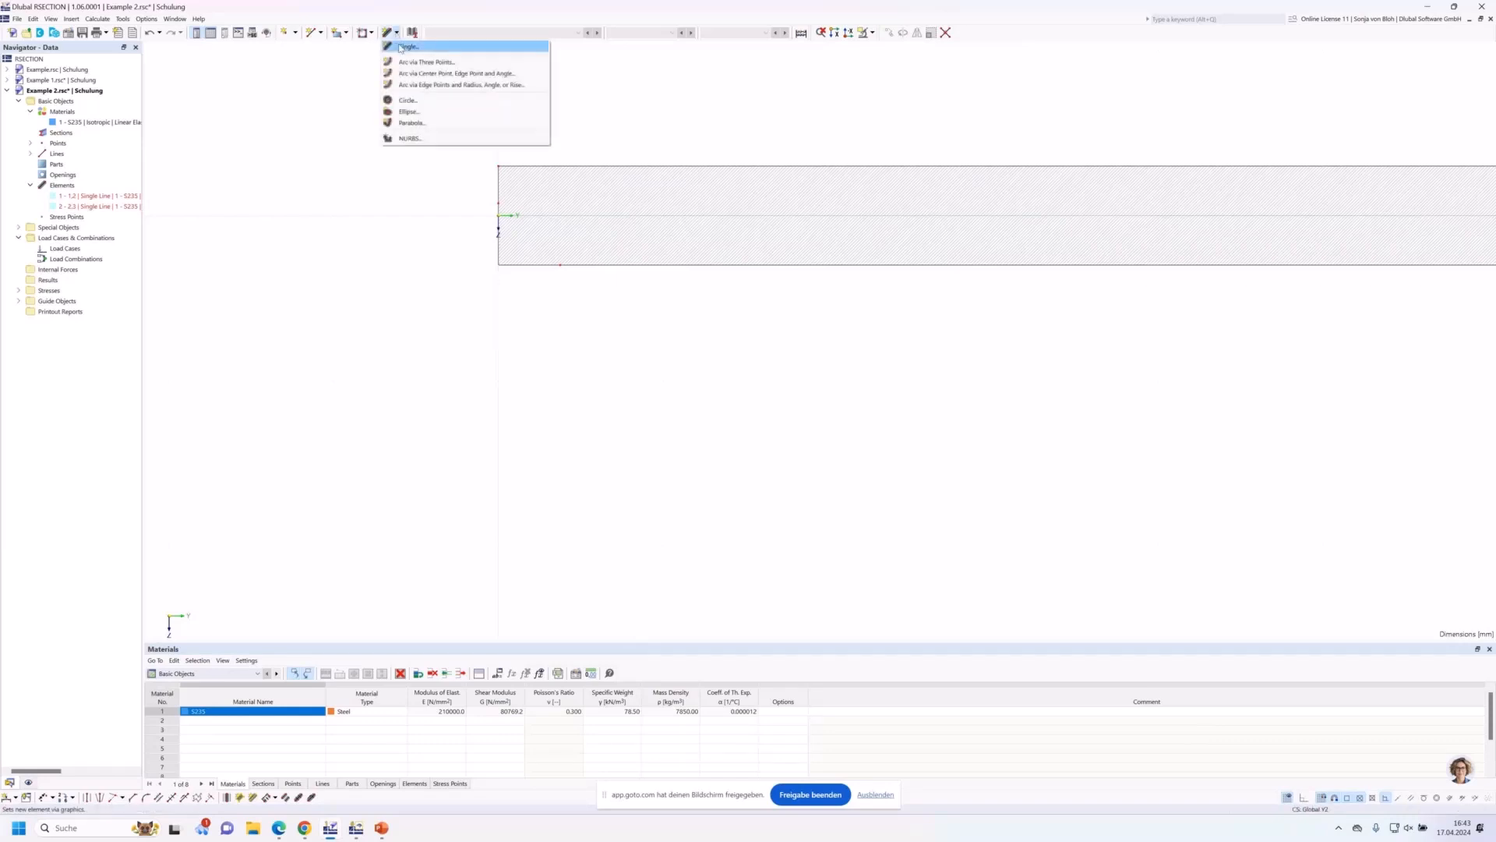
click(403, 48)
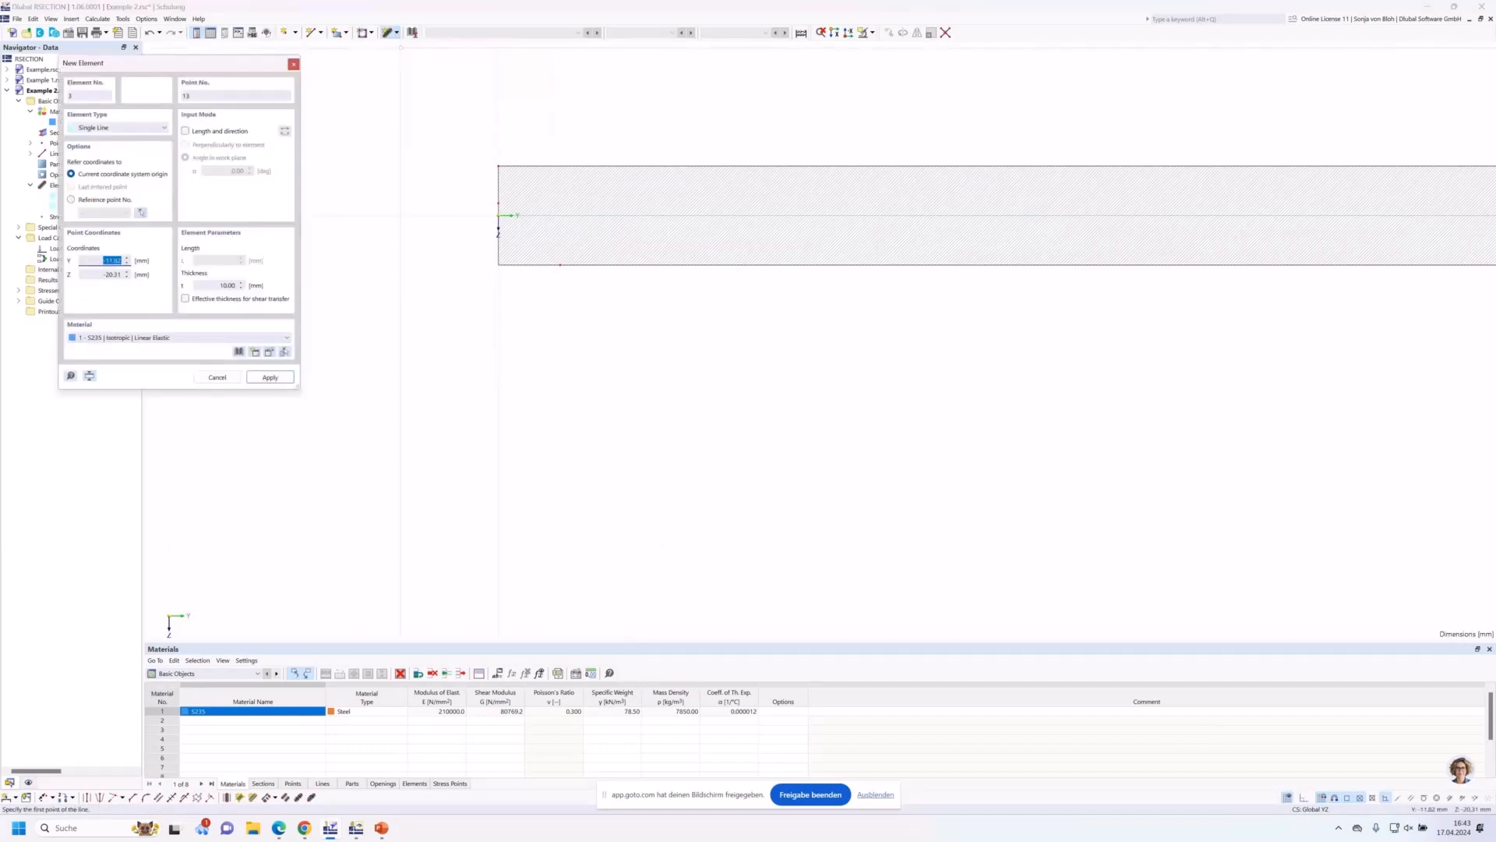
drag(173, 66, 313, 248)
click(326, 315)
click(326, 315)
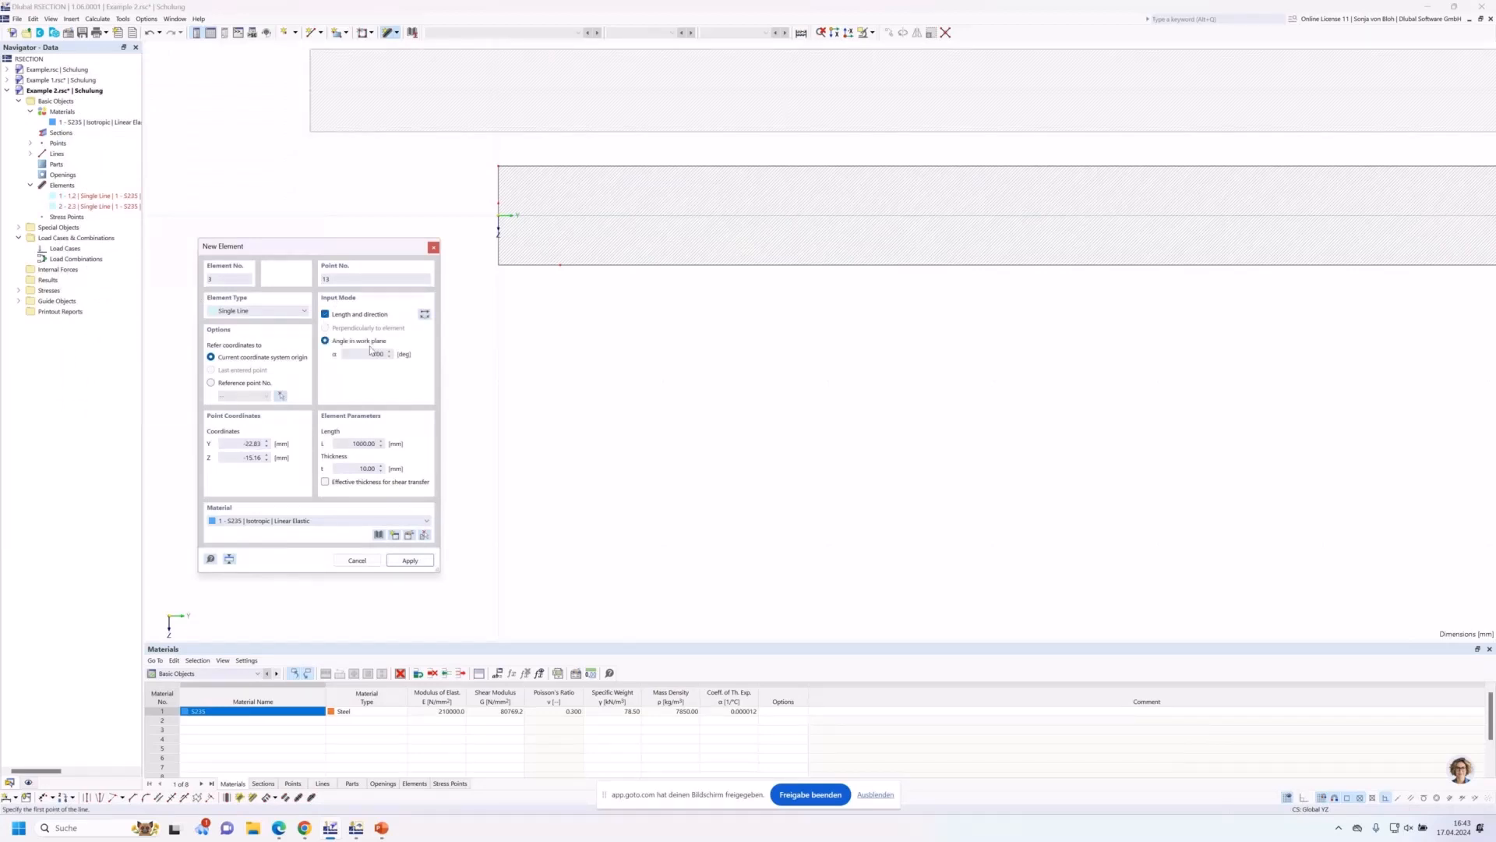
click(424, 315)
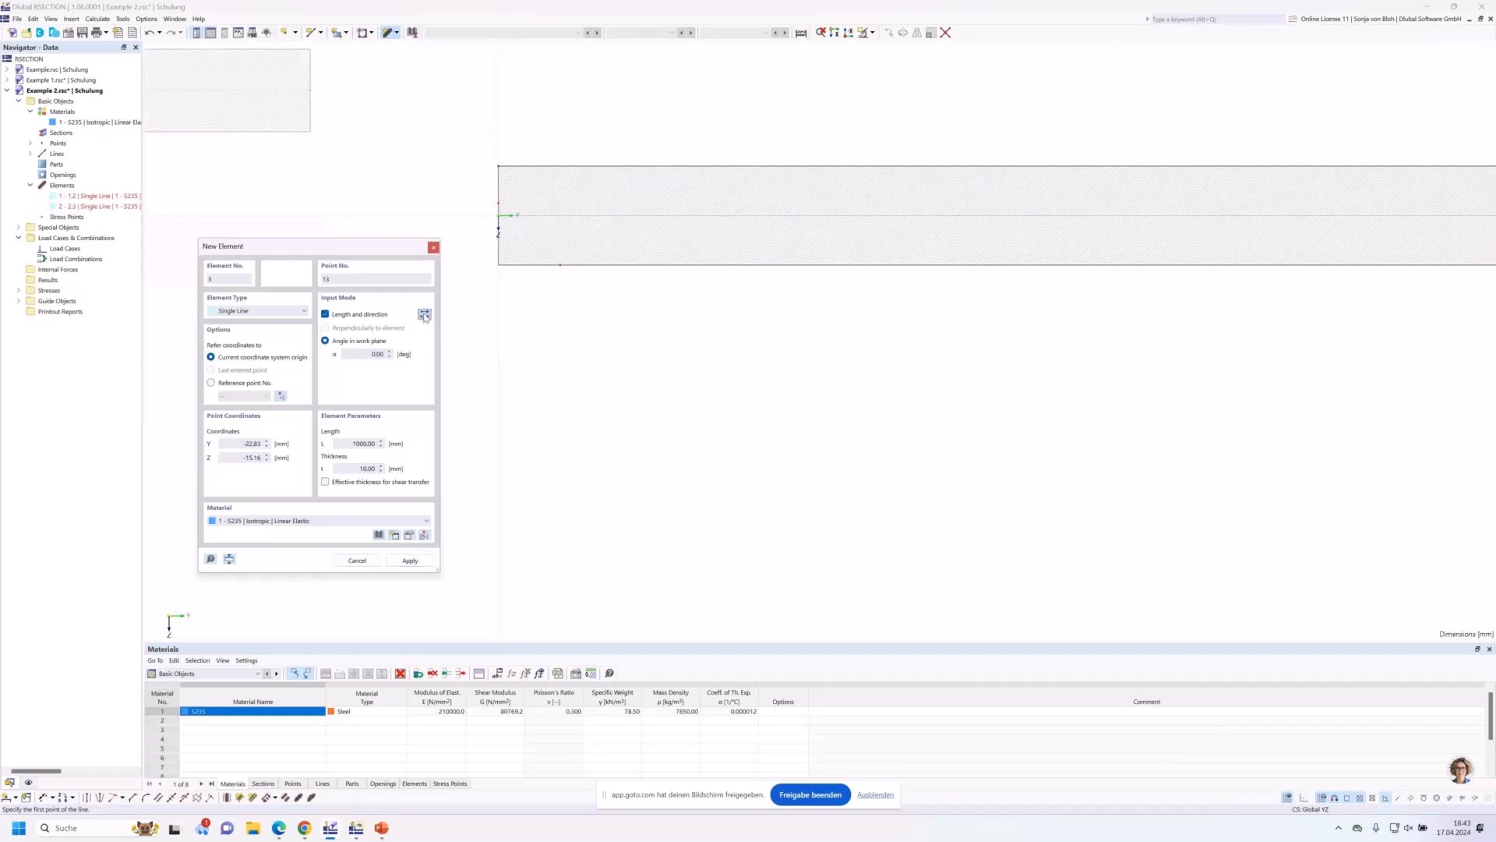
key(Tab)
text(200)
key(Tab)
text(12)
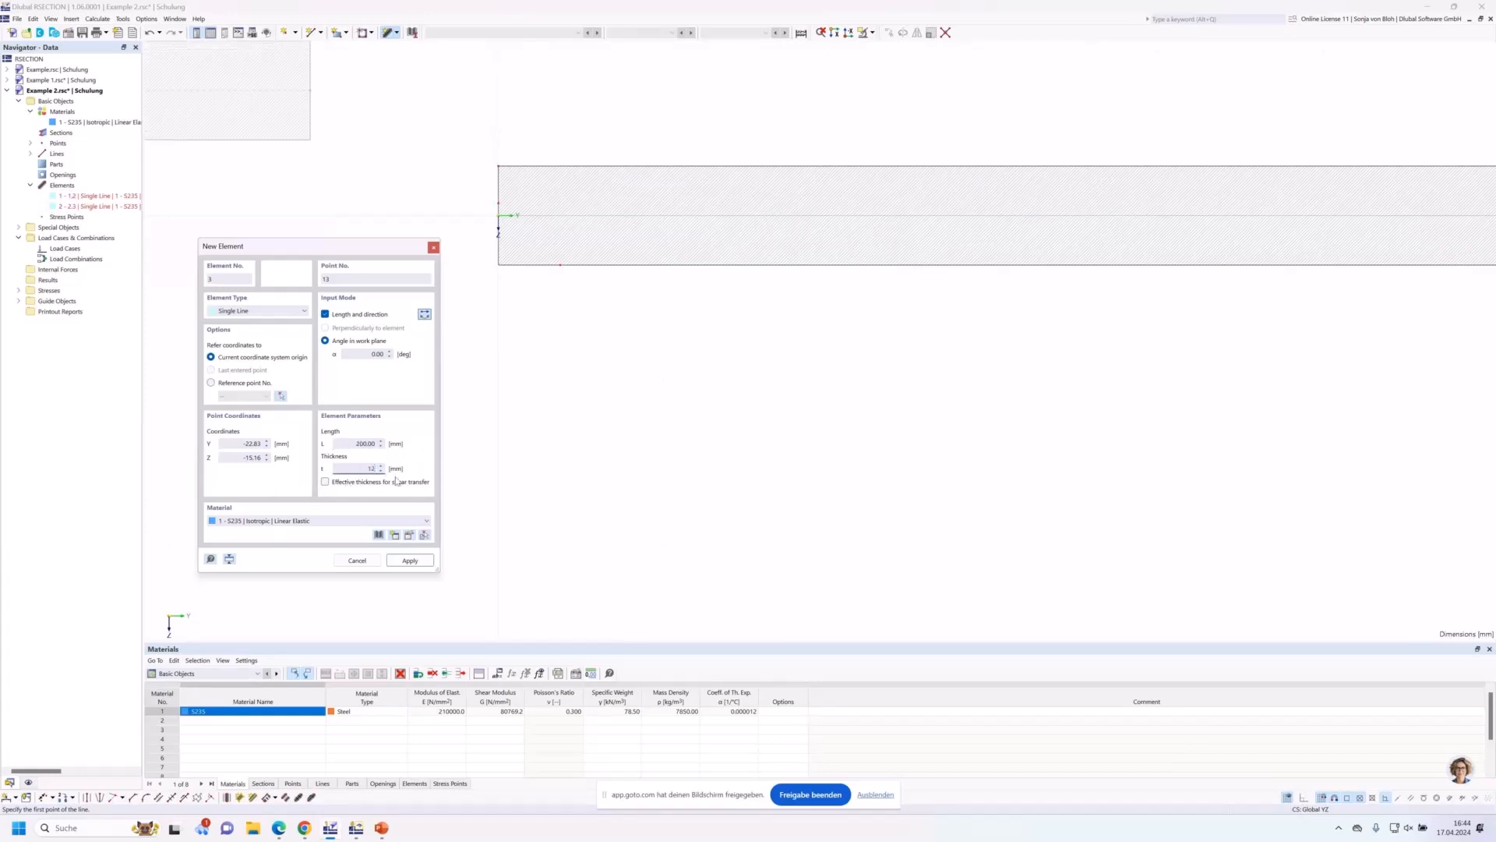
scroll(600, 281, up, 1)
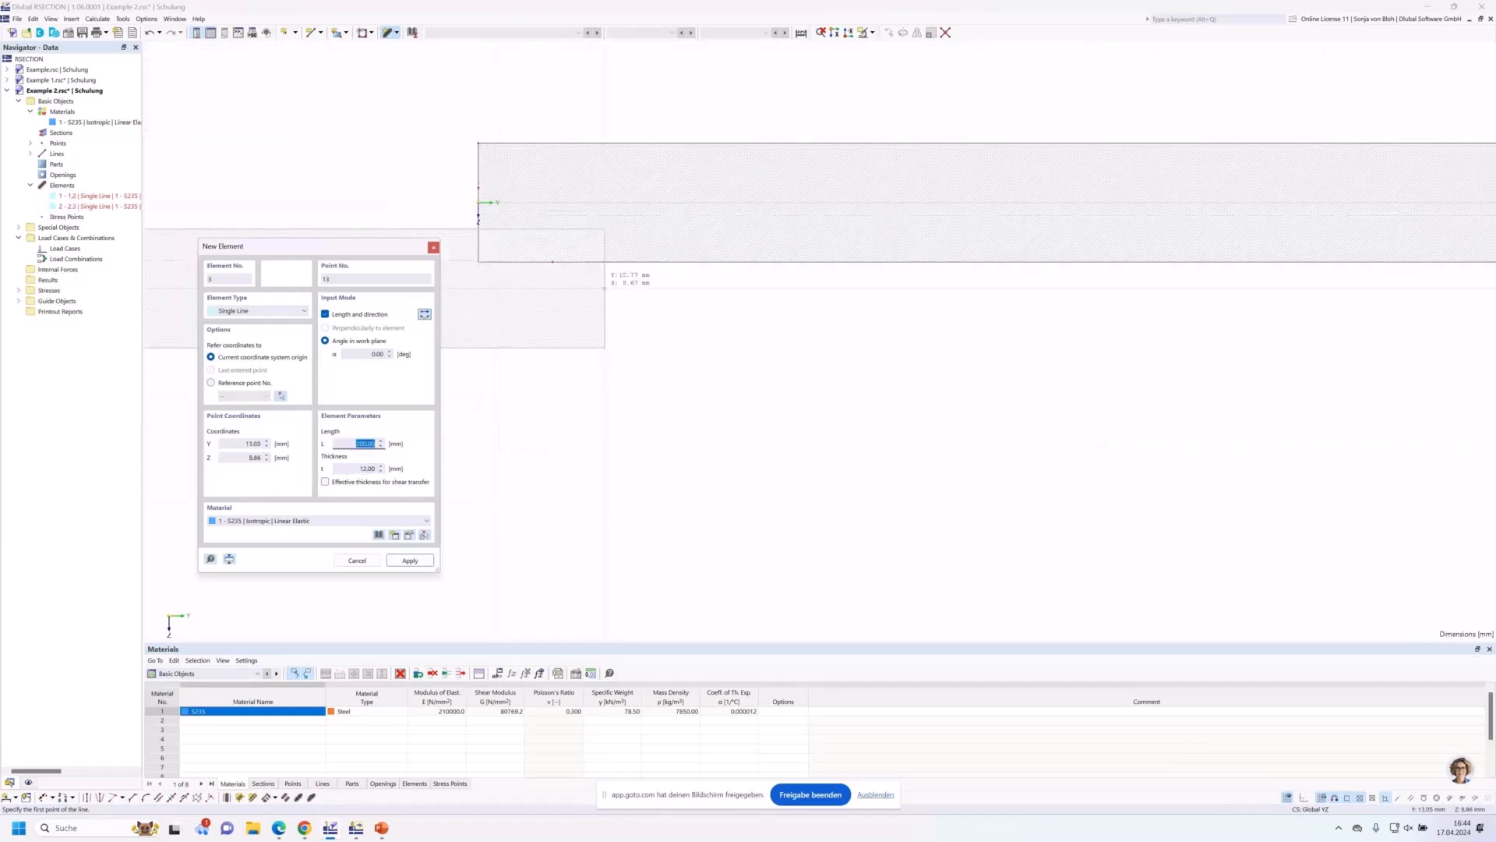
scroll(796, 328, up, 1)
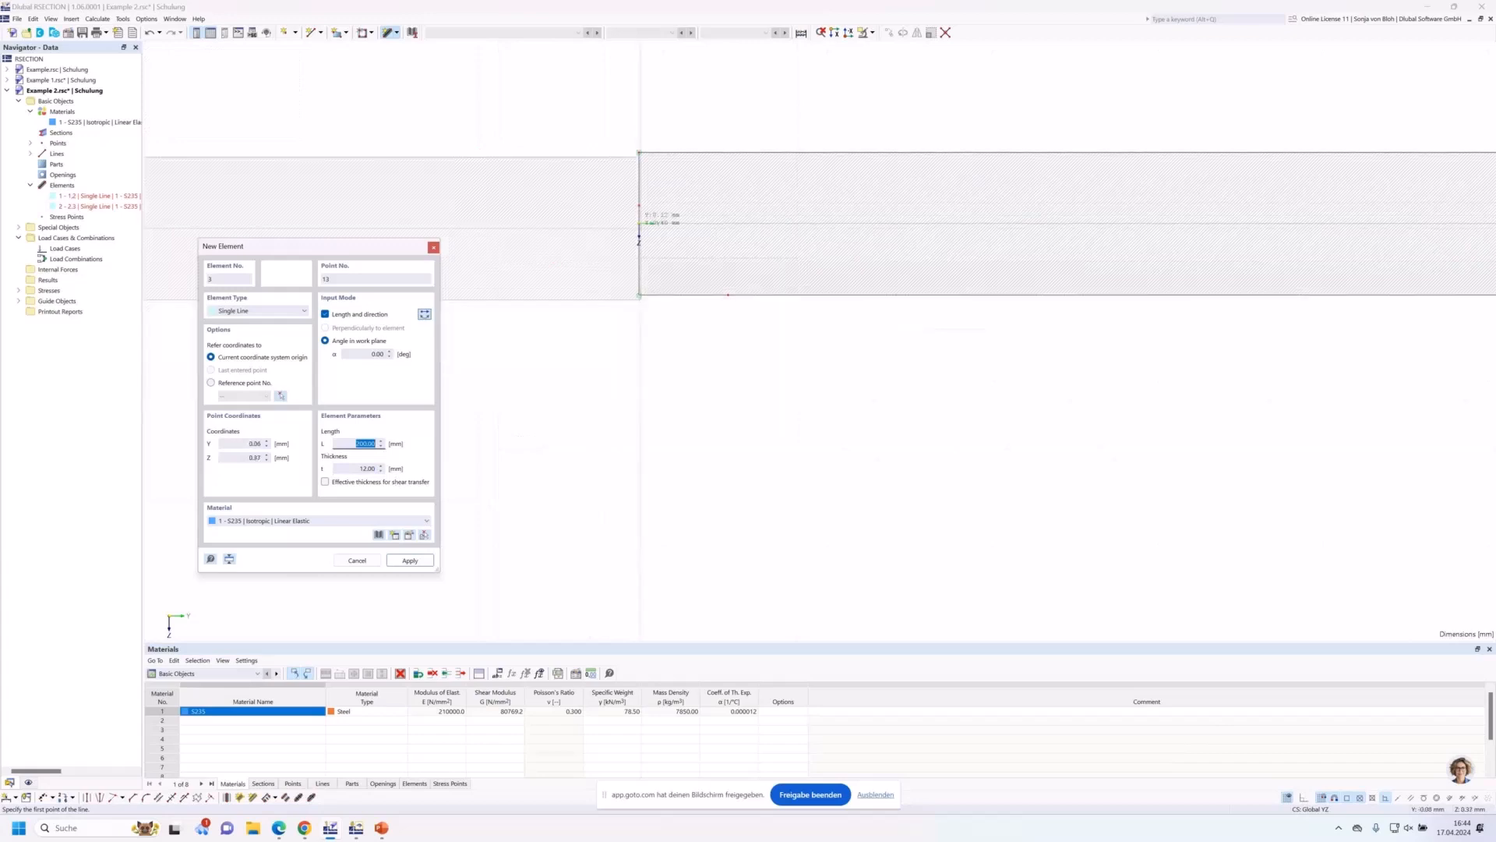
click(639, 224)
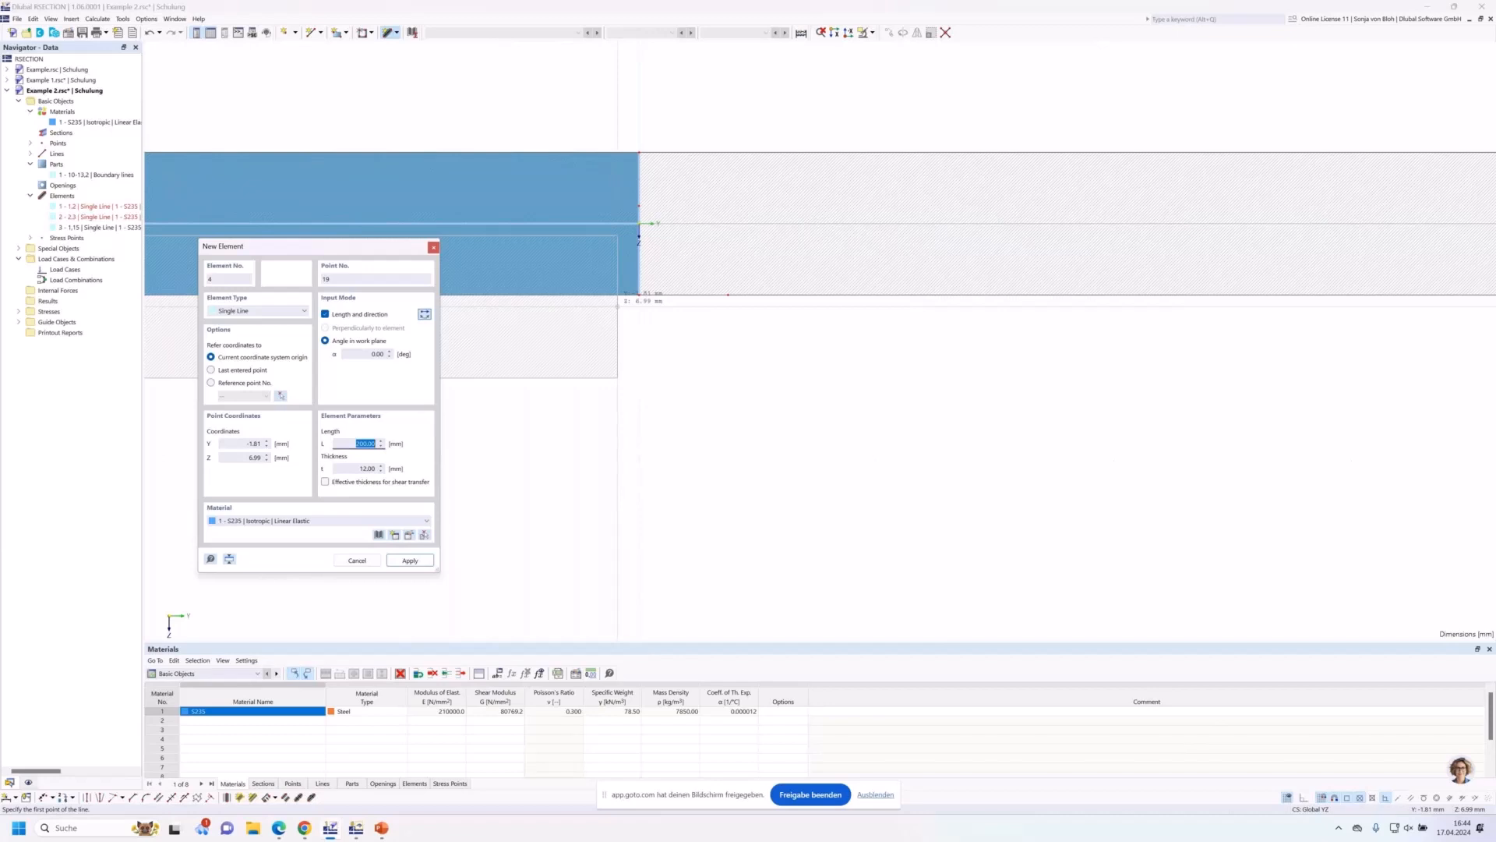
Add a single-line element at a 90° angle, 400 mm long and 10 mm thick, running downward from the coordinate origin.
scroll(717, 376, down, 3)
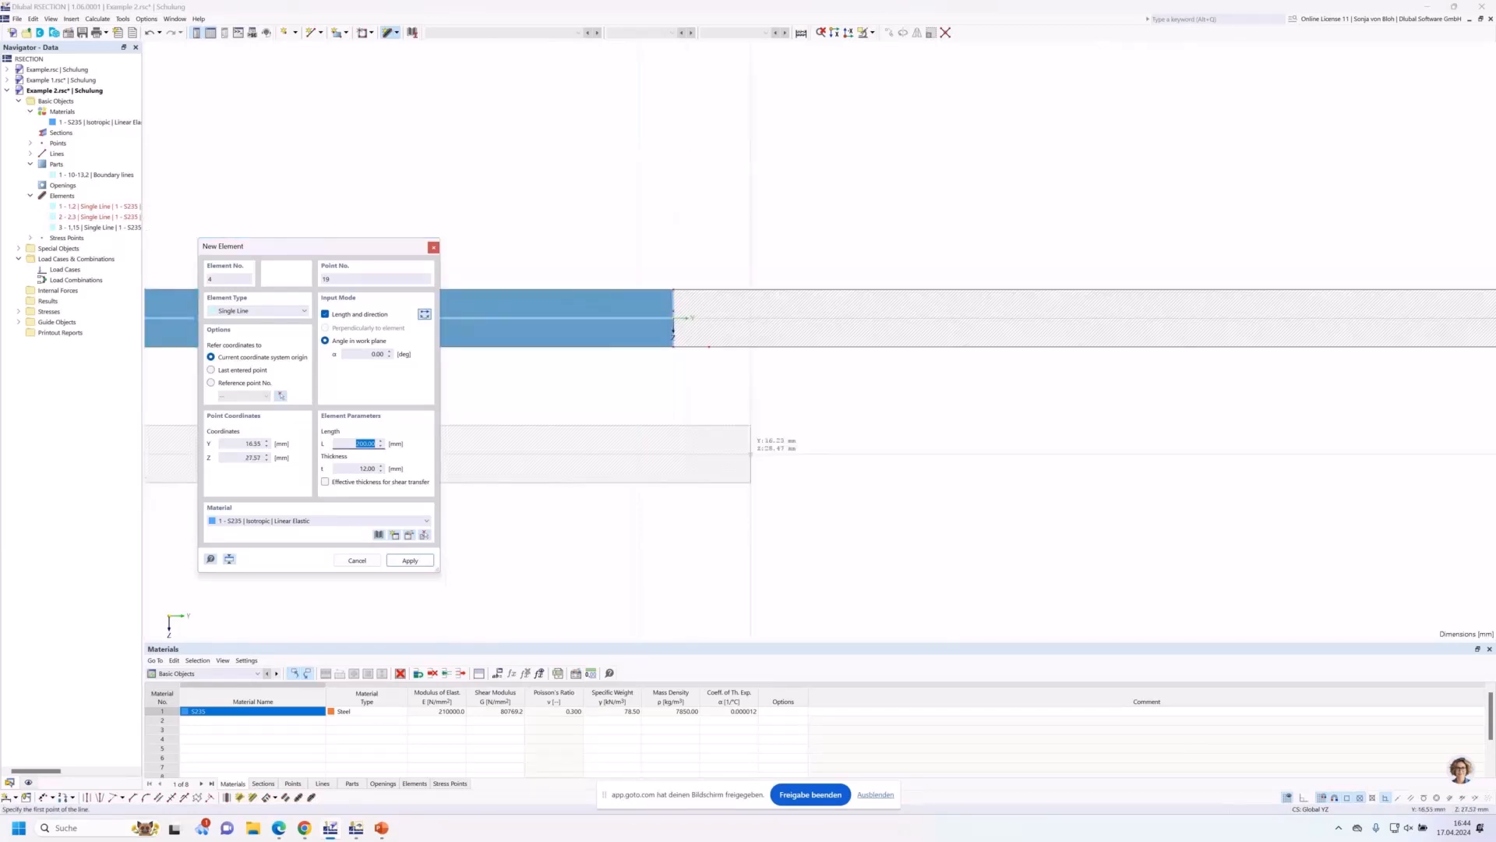
click(380, 355)
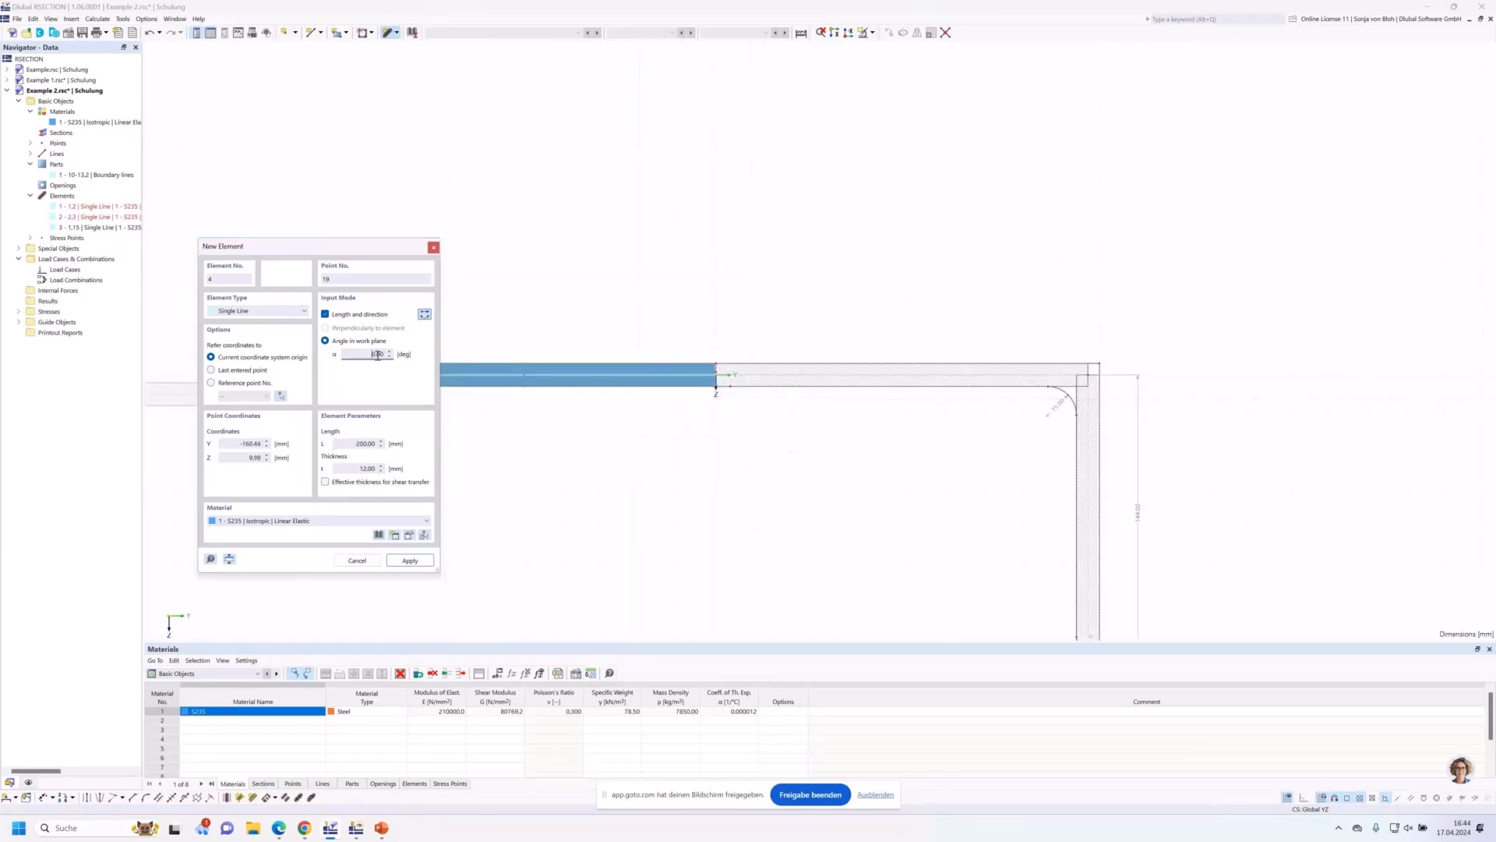
text(90)
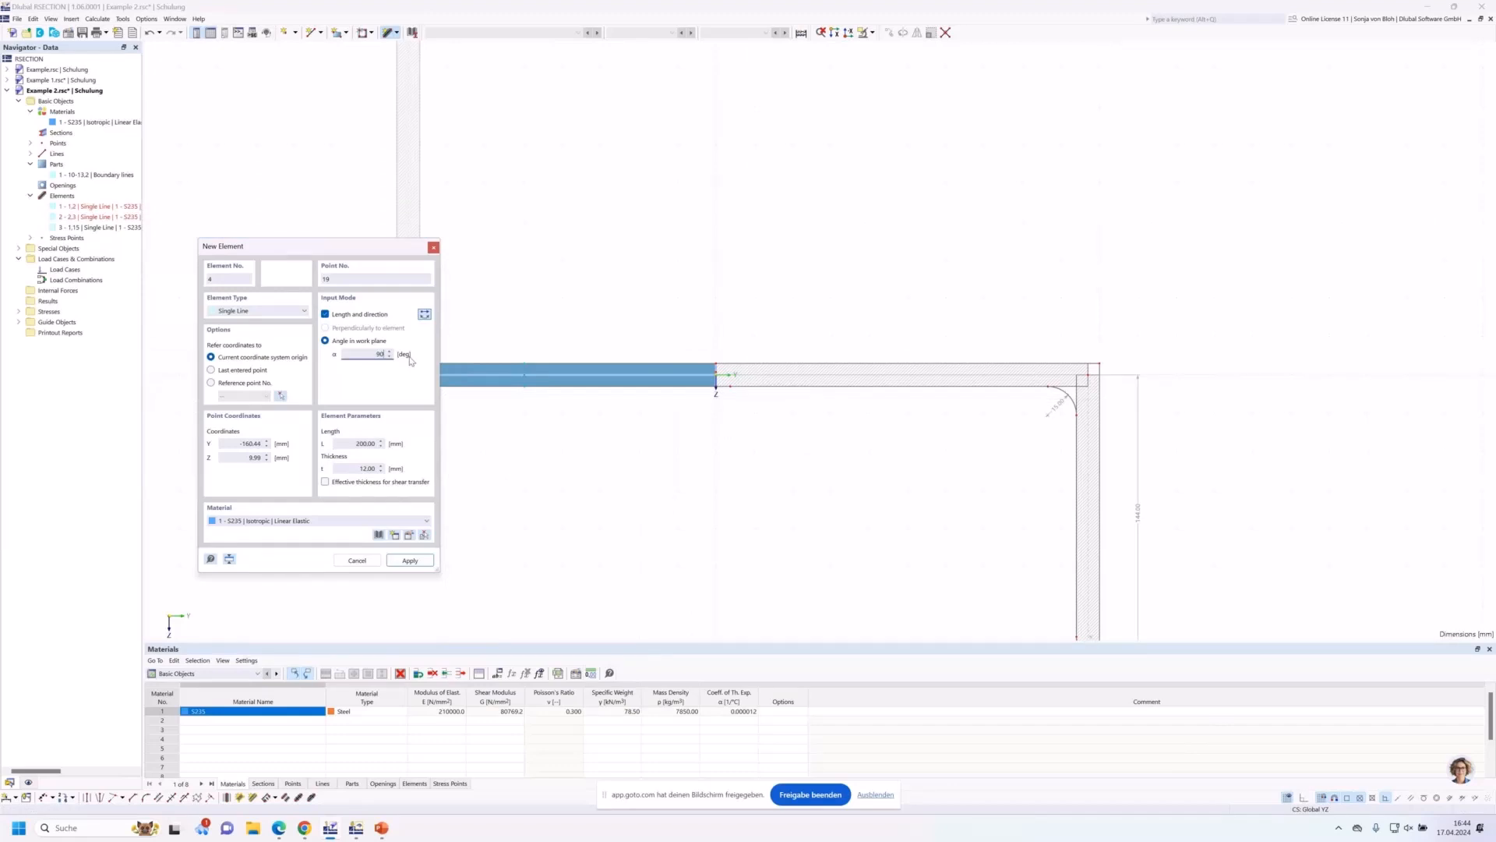
key(Tab)
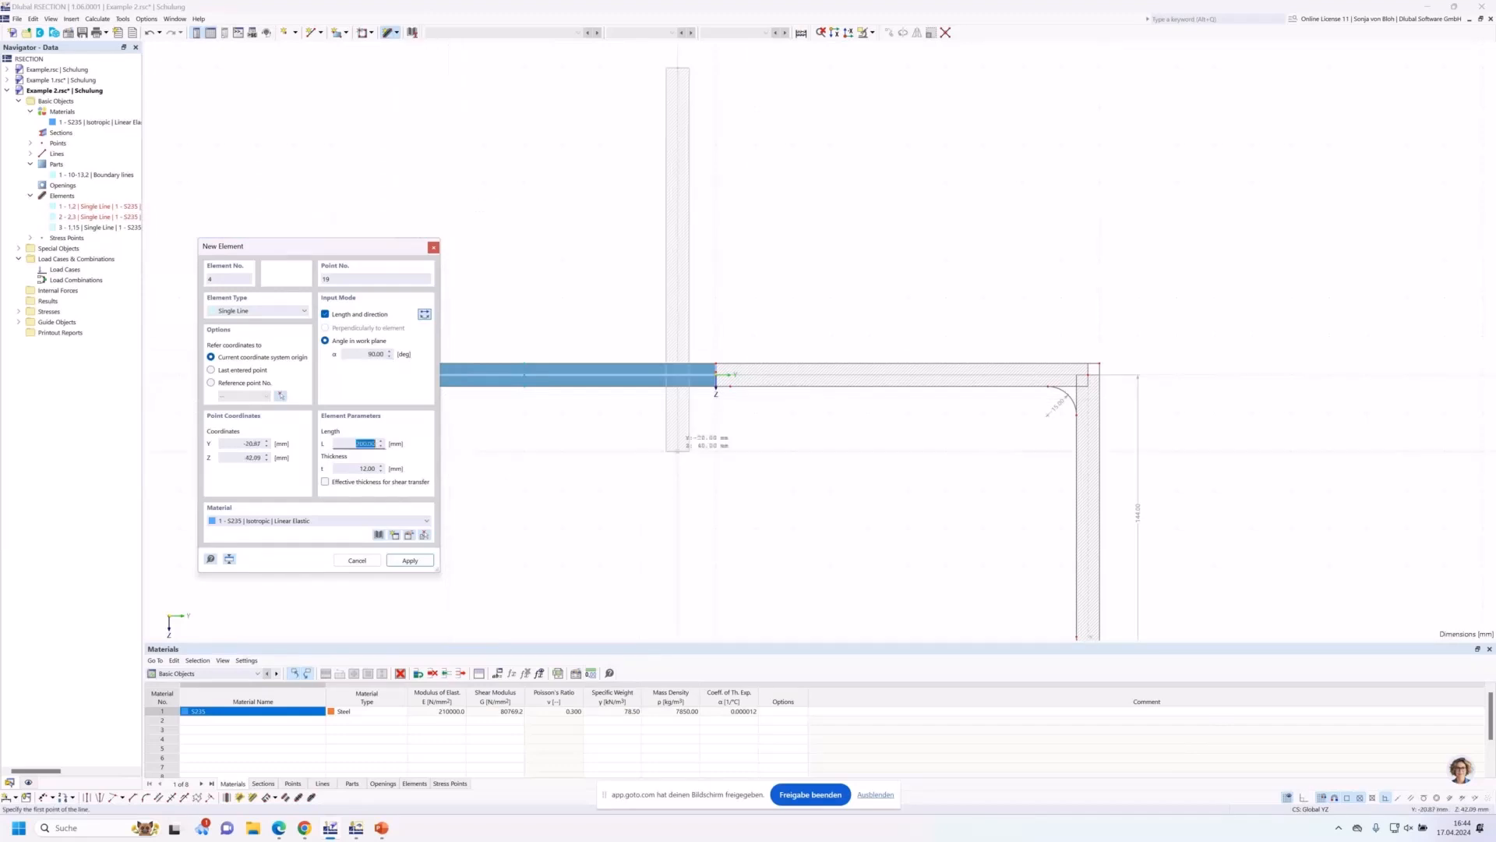
scroll(684, 442, down, 3)
scroll(671, 483, up, 1)
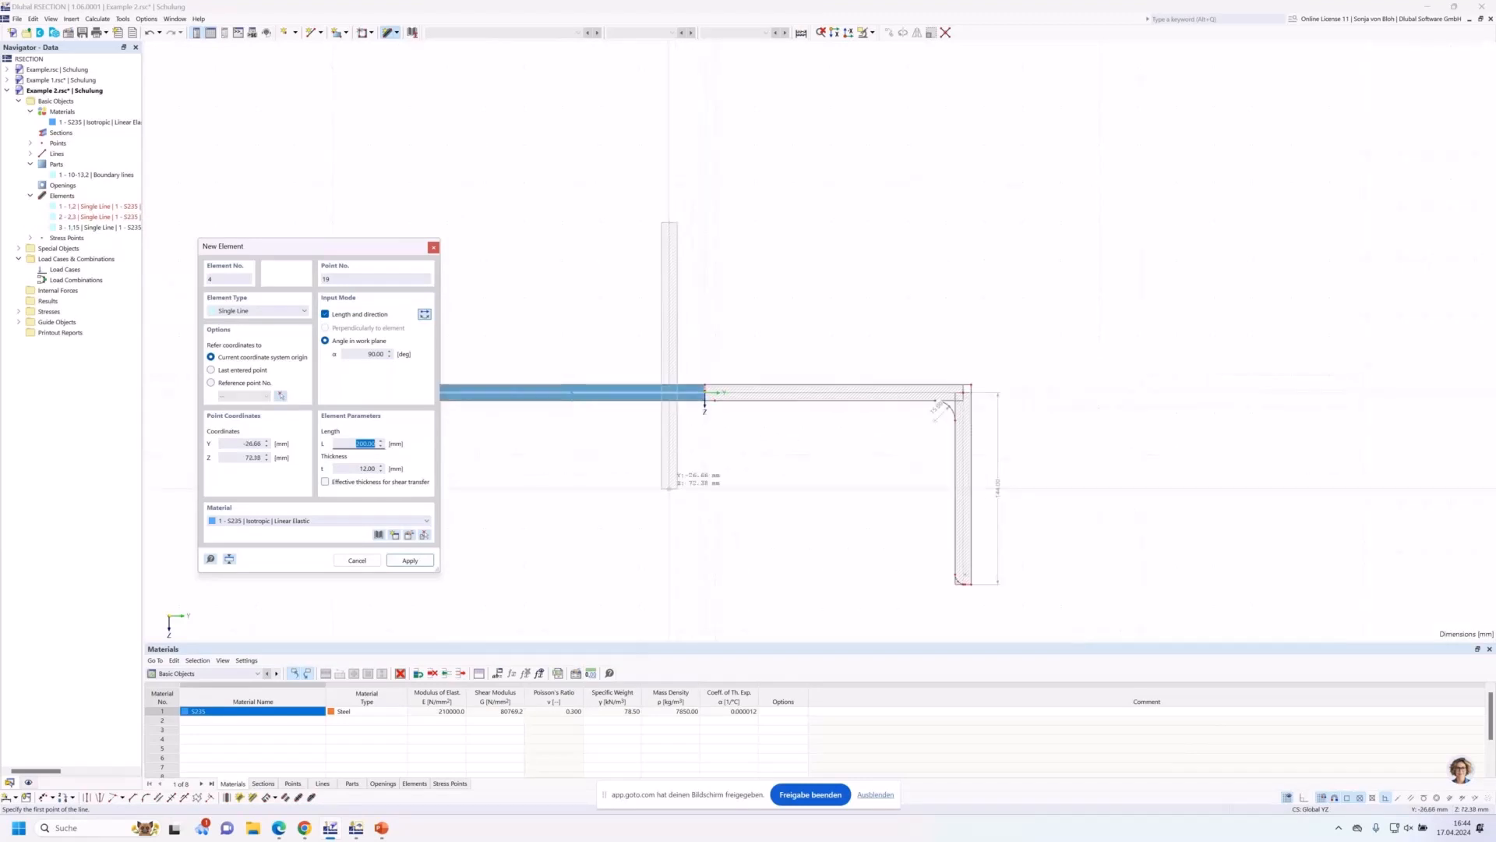
scroll(669, 488, up, 1)
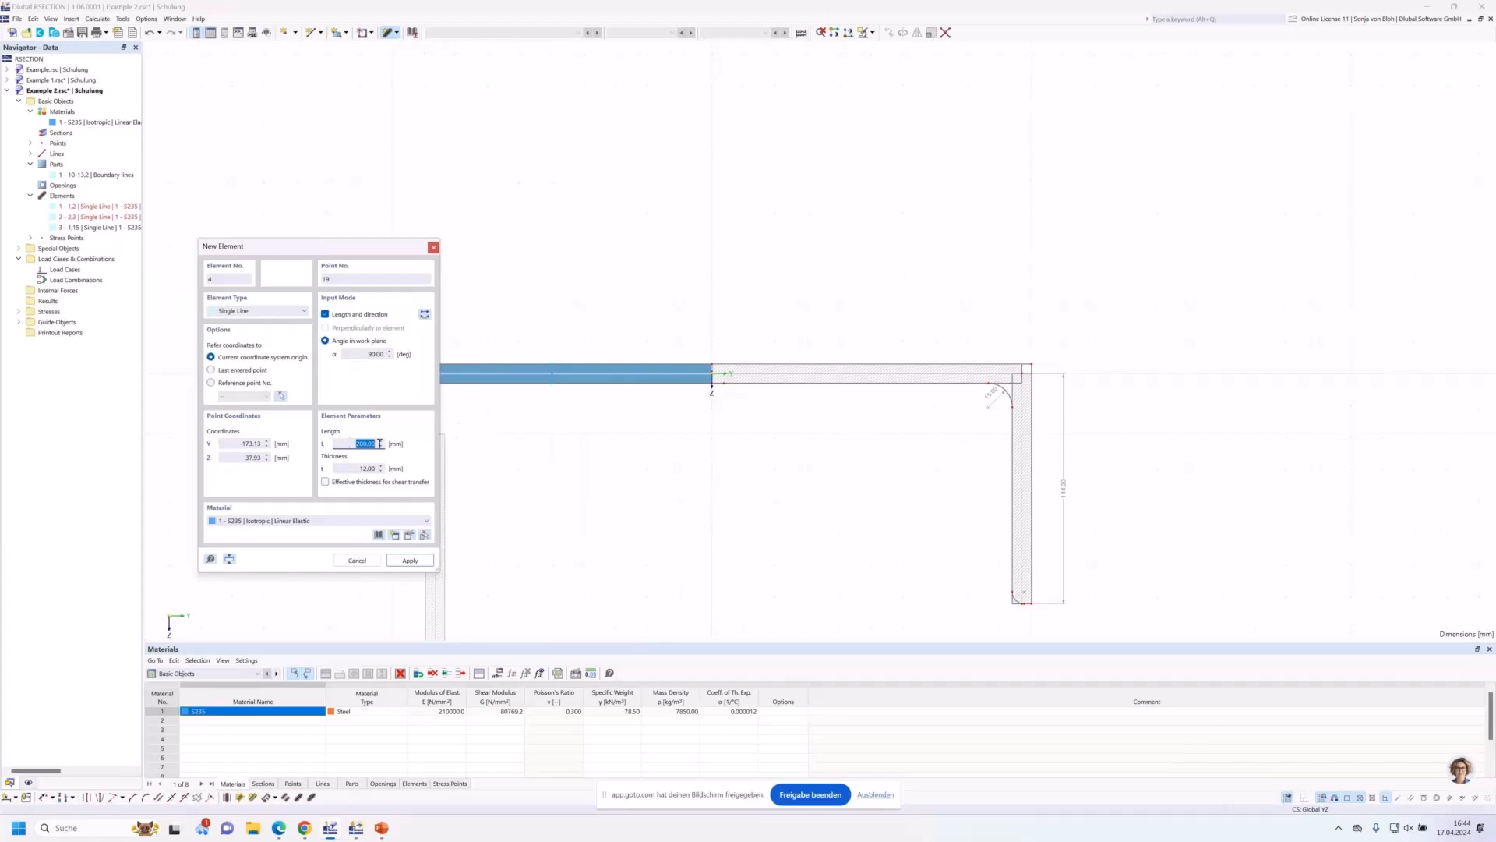
text(400)
key(Tab)
text(10)
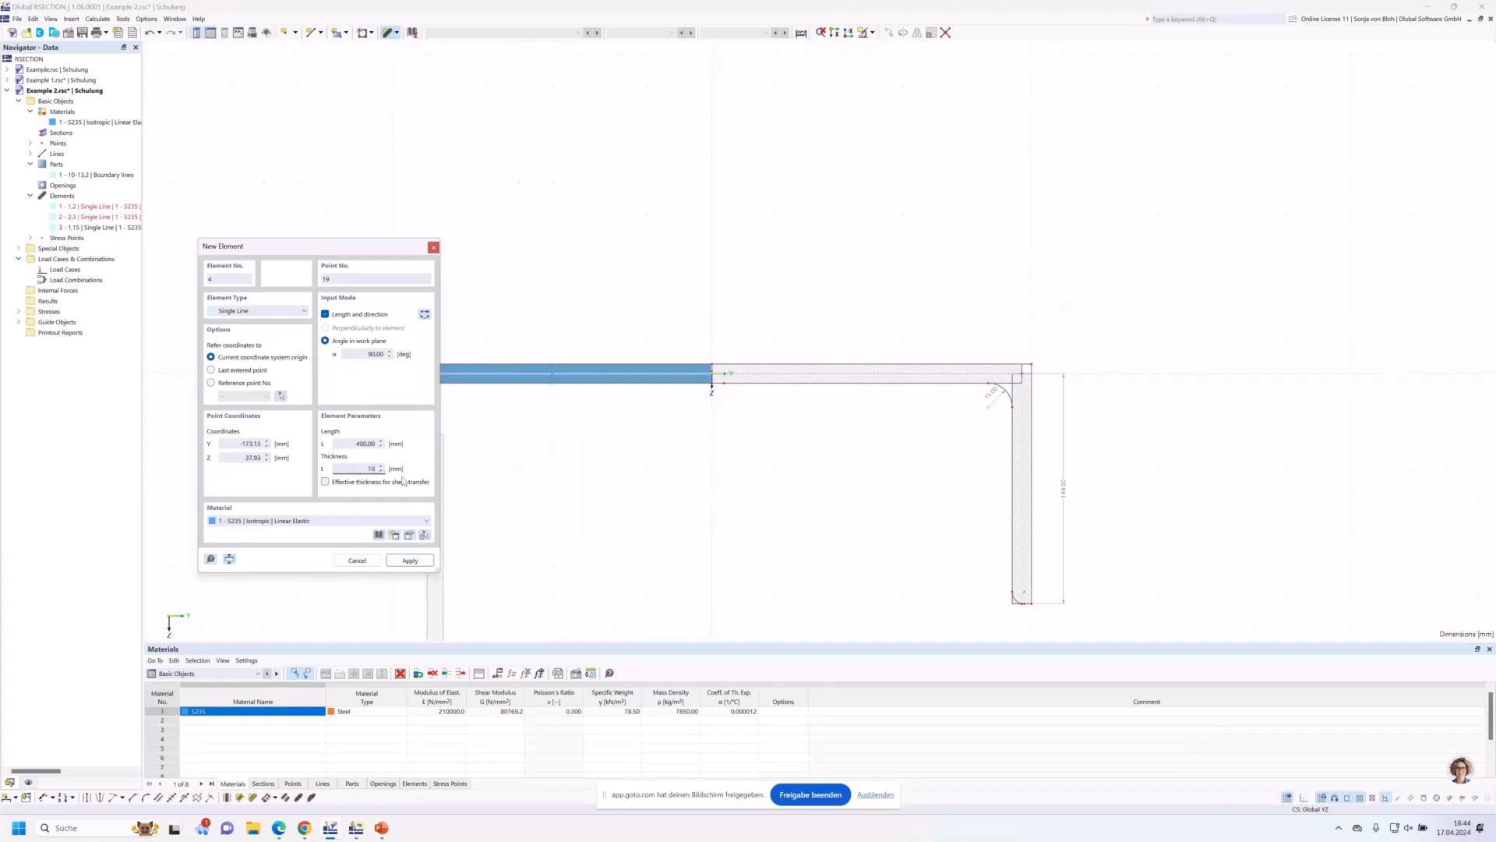
scroll(707, 409, up, 4)
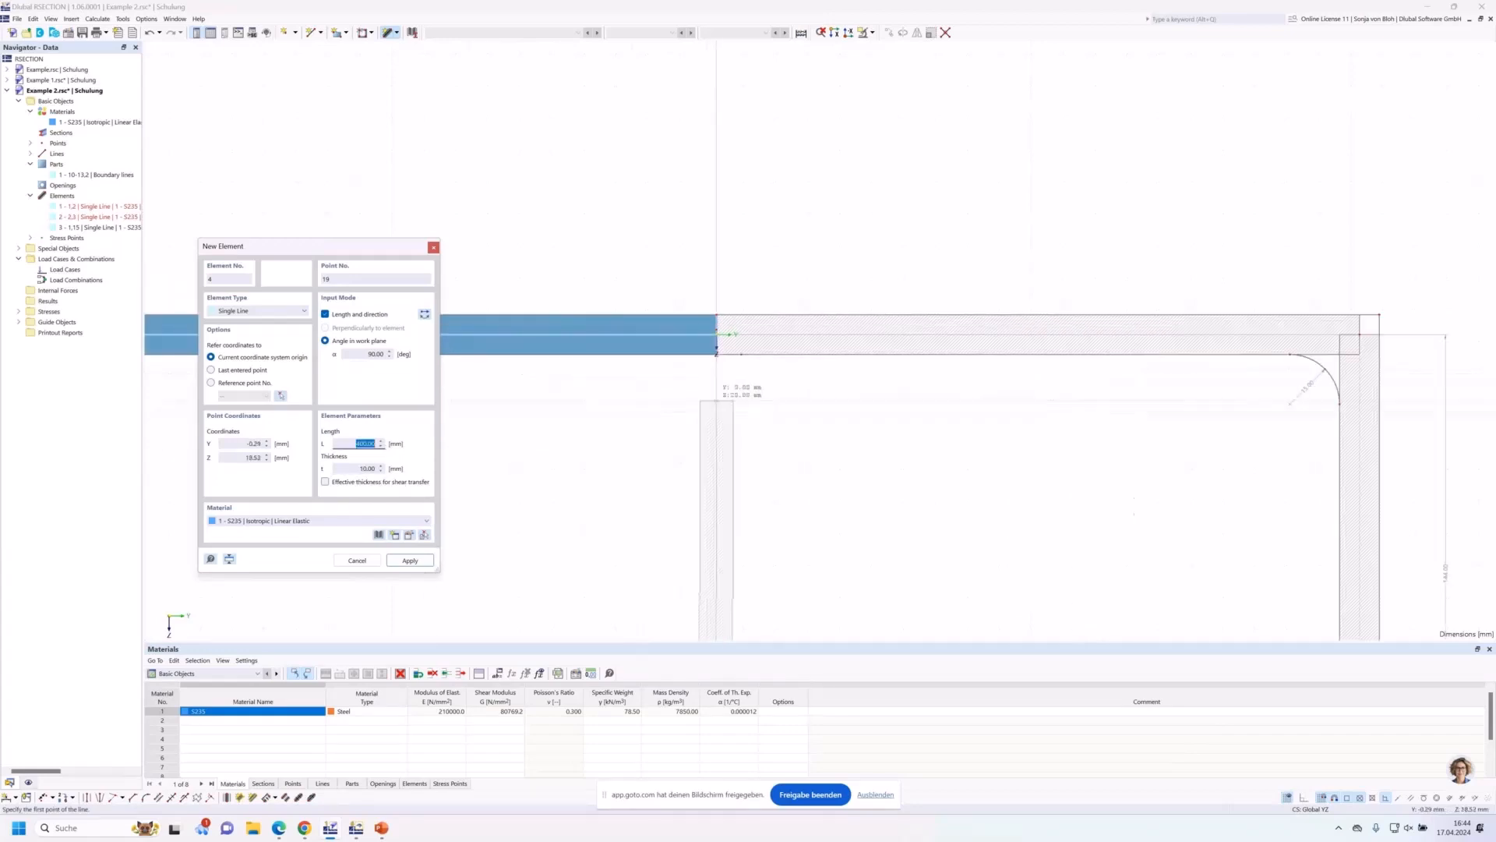
scroll(721, 367, up, 2)
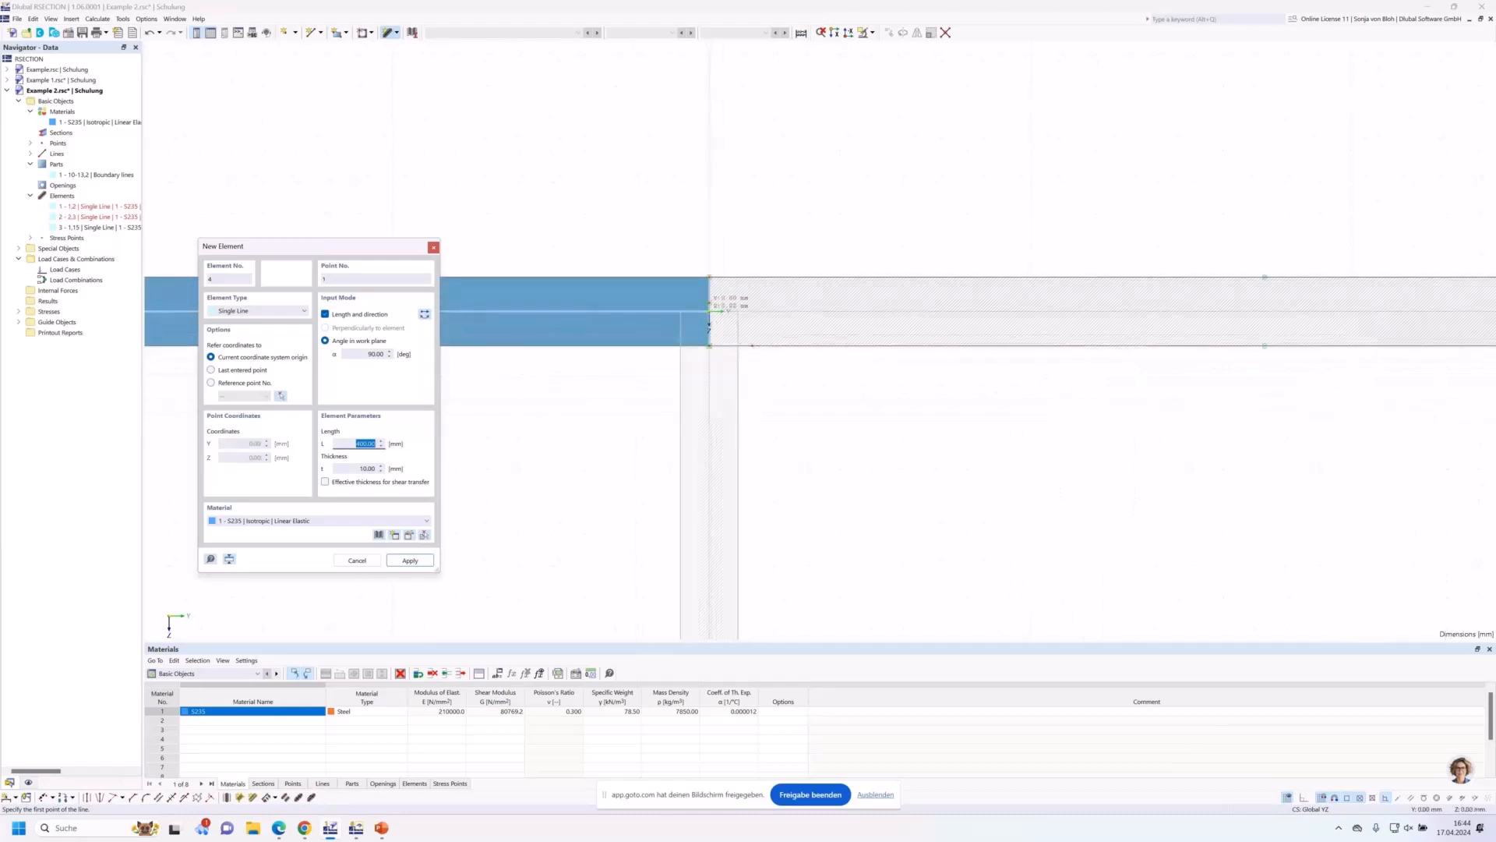
click(709, 310)
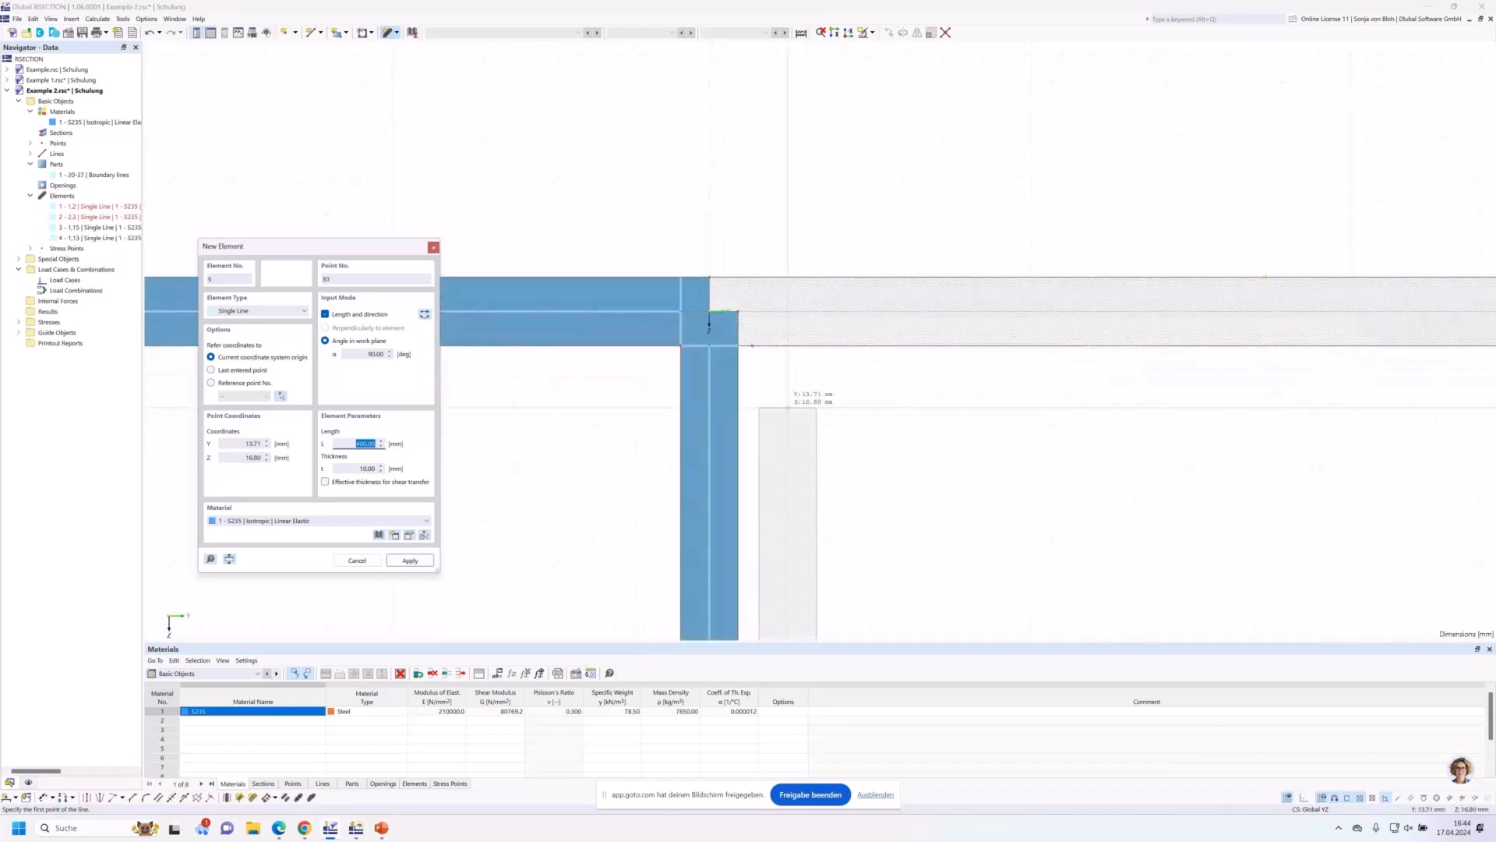
key(Escape)
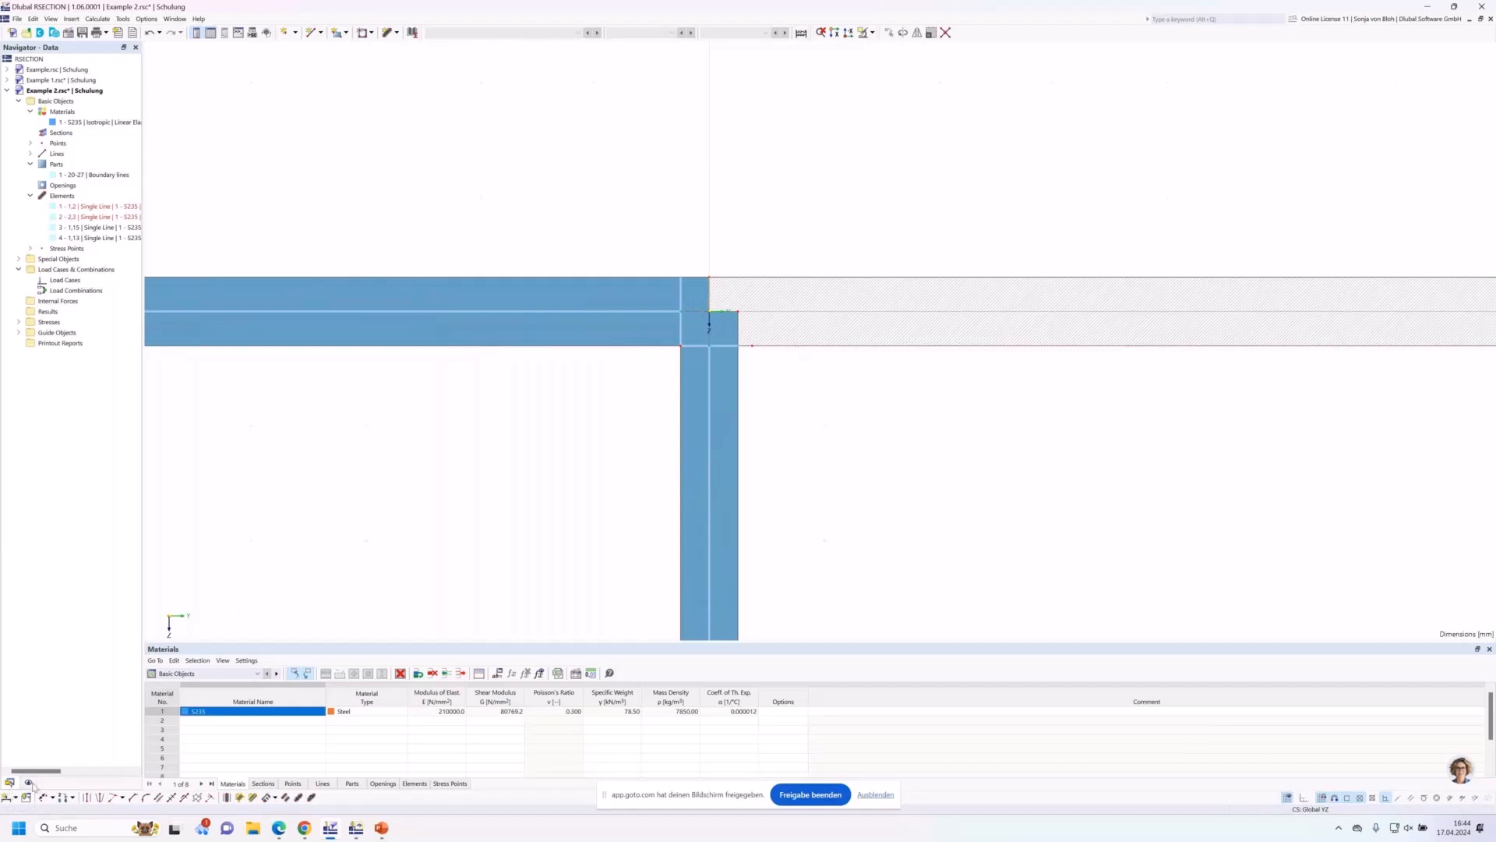
Hide the model's elements and parts so that only the boundary lines are displayed.
click(29, 781)
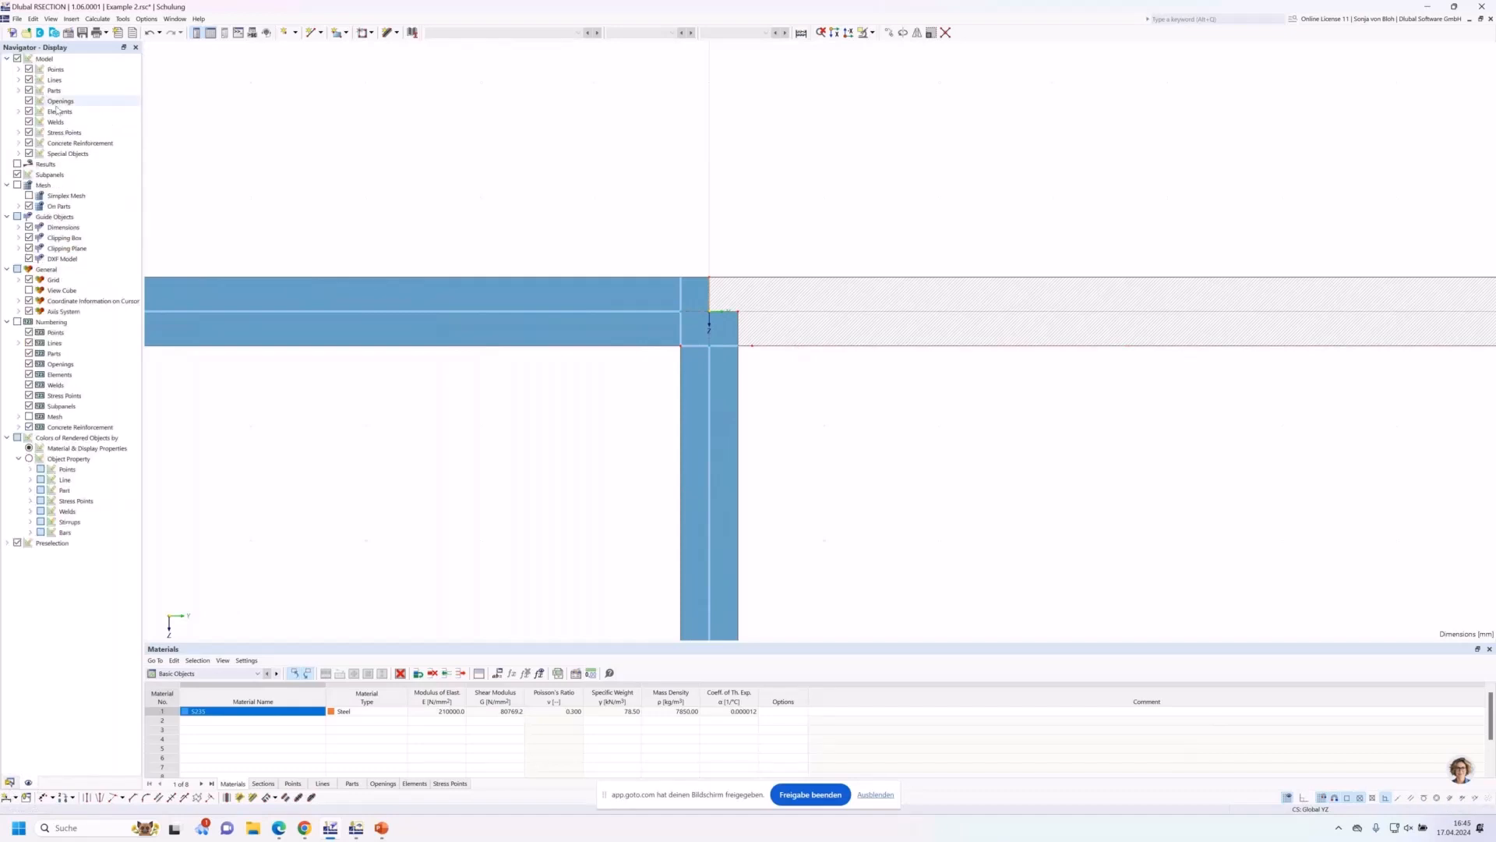
click(29, 112)
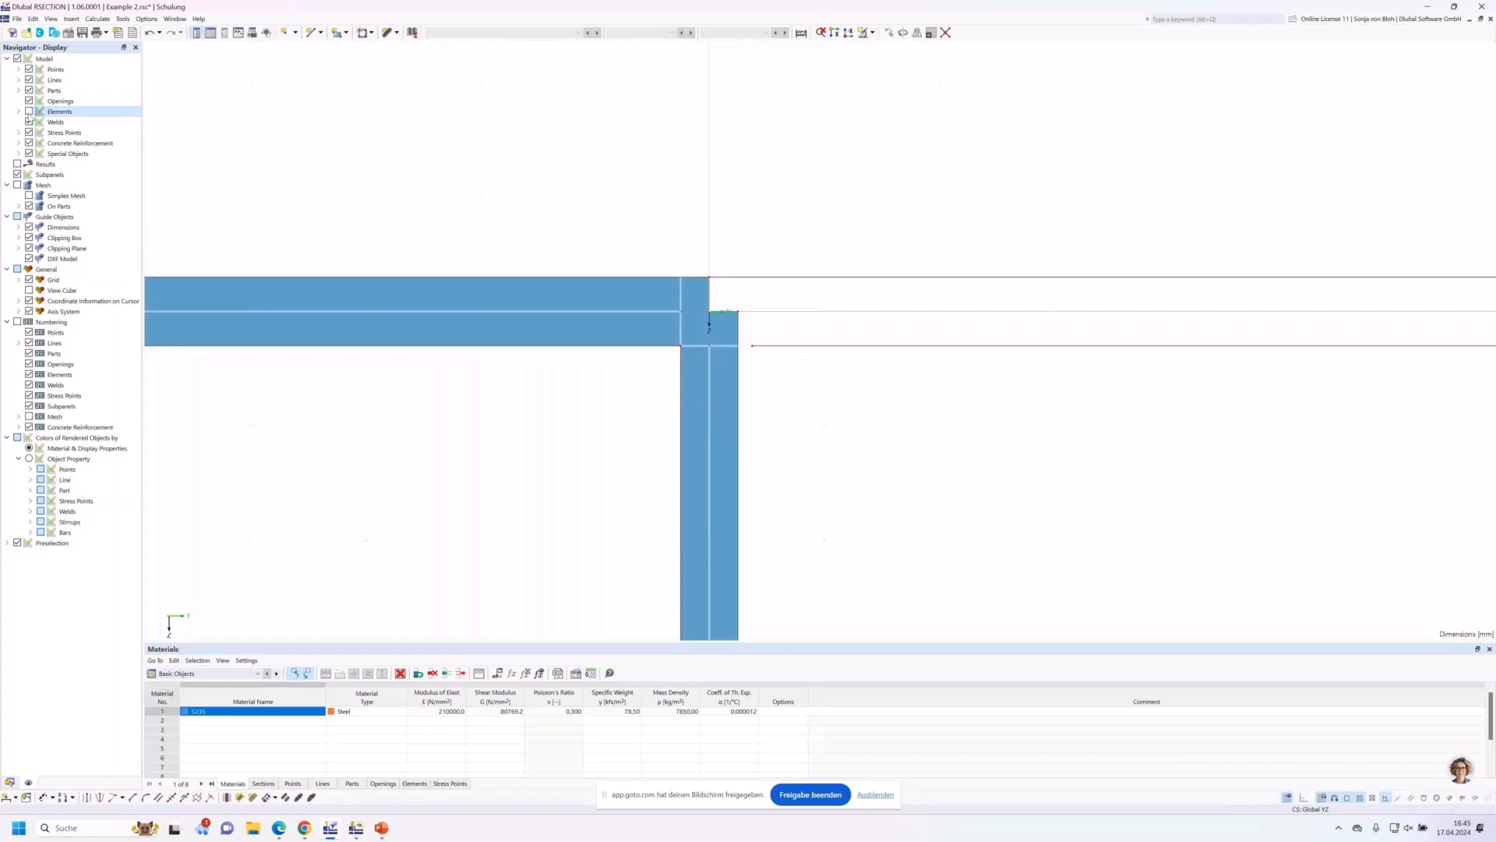
click(29, 91)
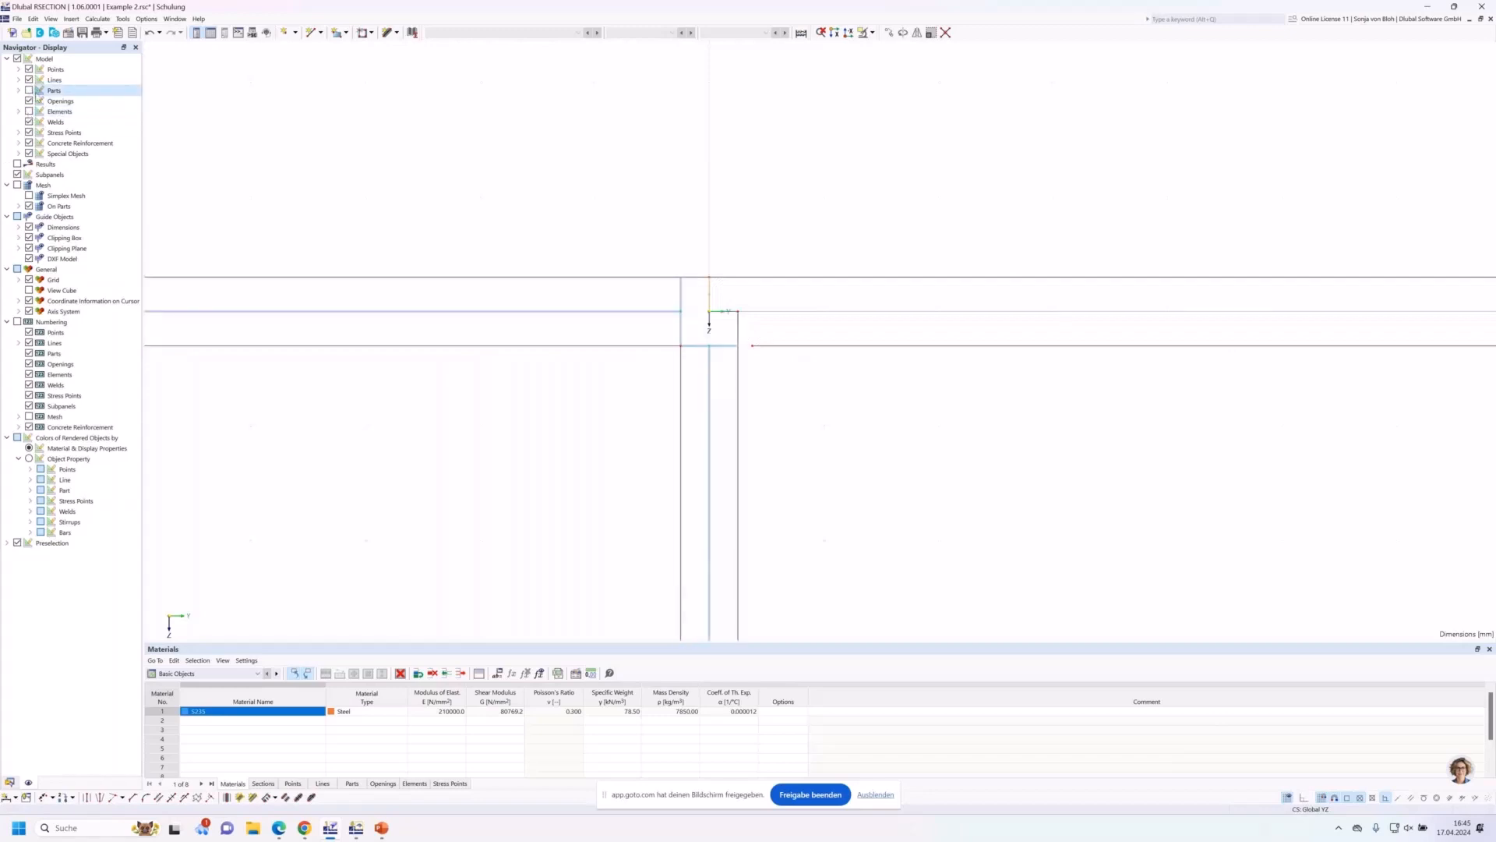
Delete the superfluous inner lines where the vertical web meets the horizontal plates.
scroll(718, 324, up, 3)
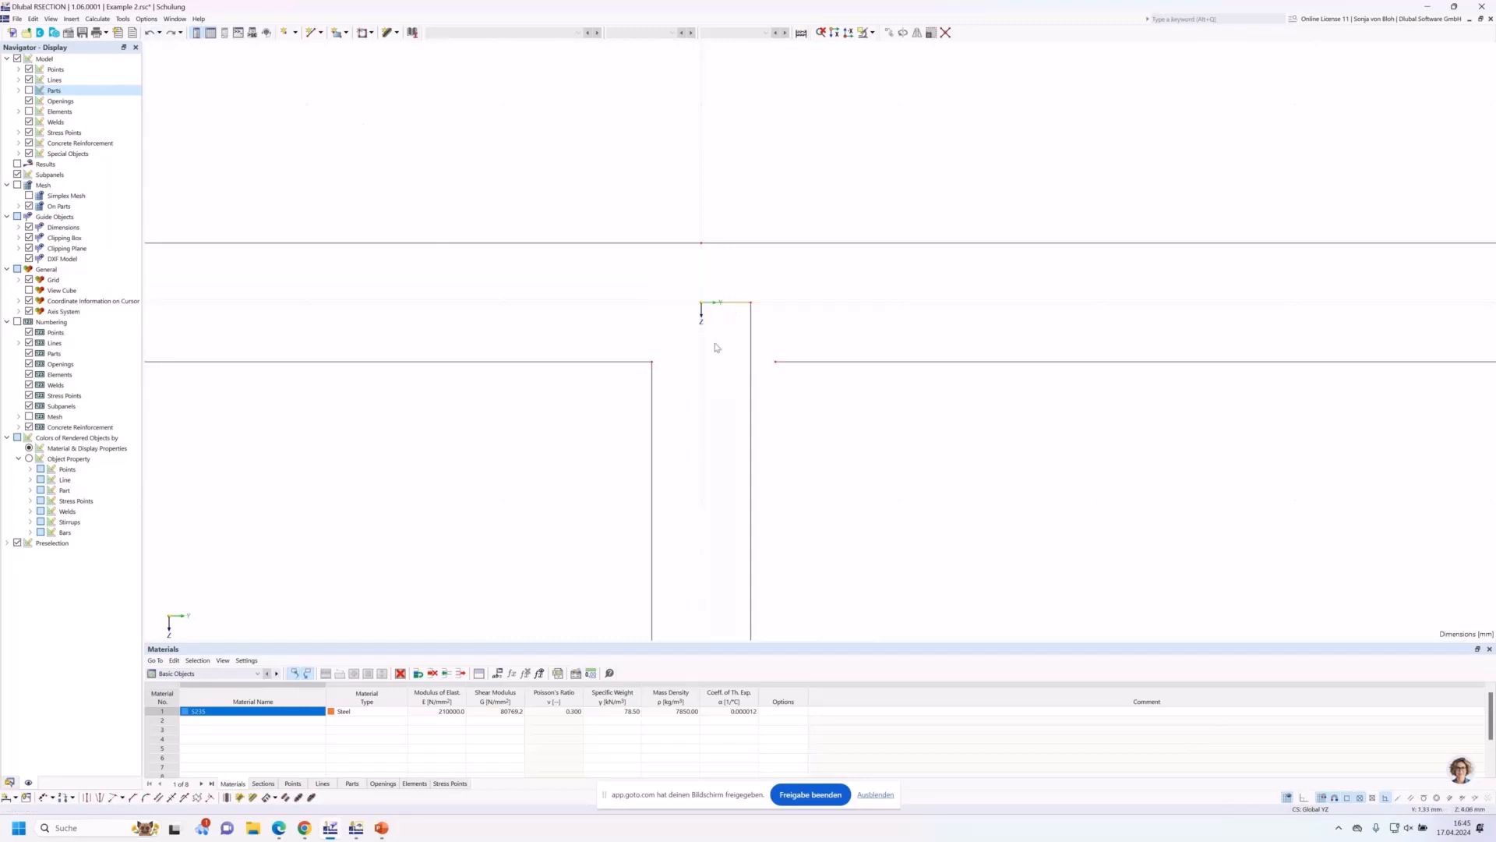
key(Delete)
scroll(827, 460, down, 2)
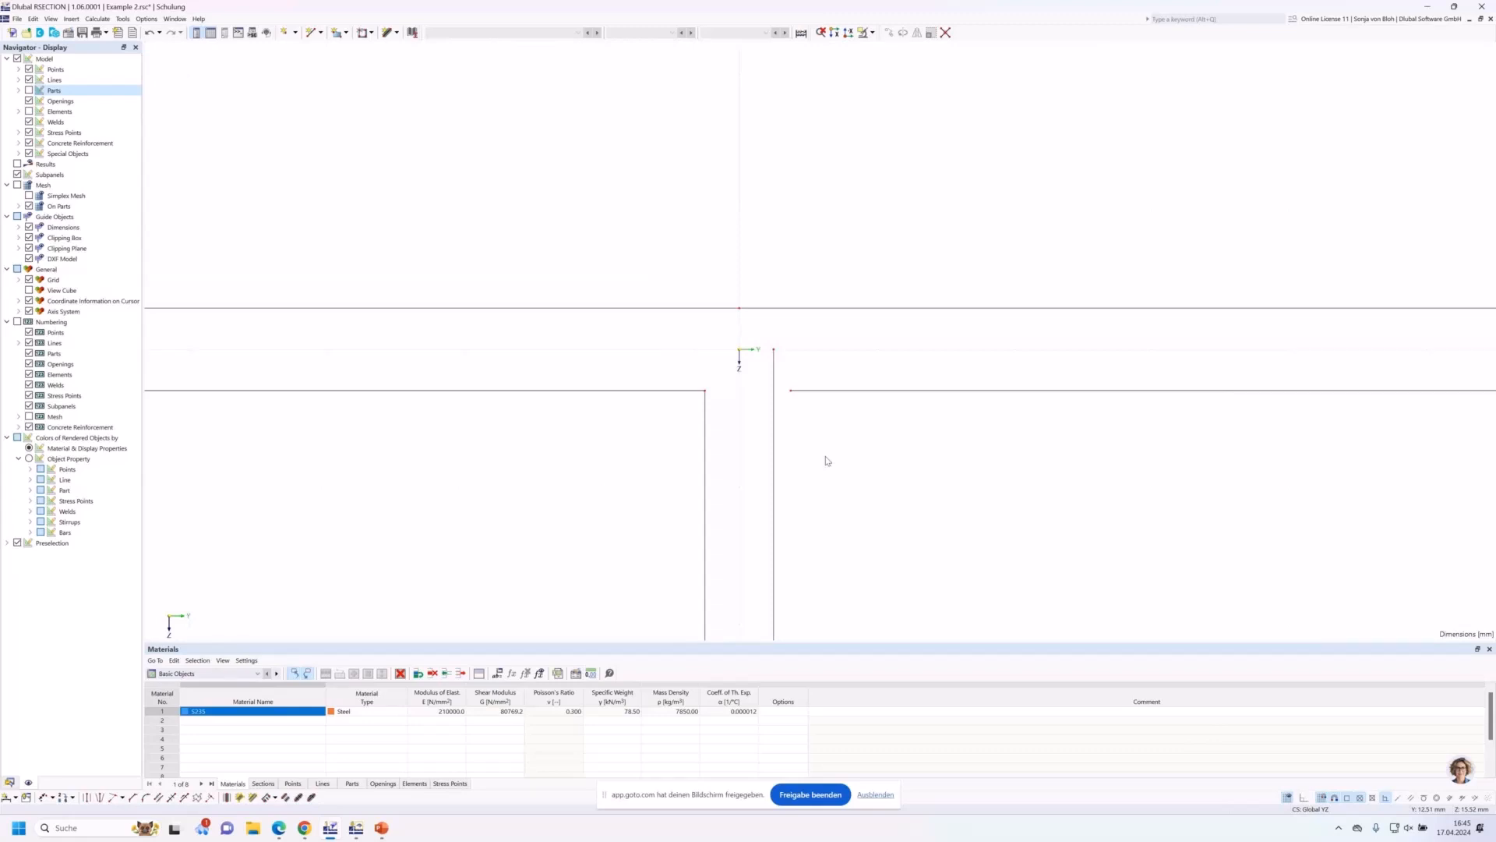
Set up an angled corner of type Edge and Angle with an edge length of 6*sqrt(2) mm and an angle of 45°.
middle_drag(571, 484, 591, 325)
scroll(586, 323, down, 3)
middle_drag(580, 451, 616, 391)
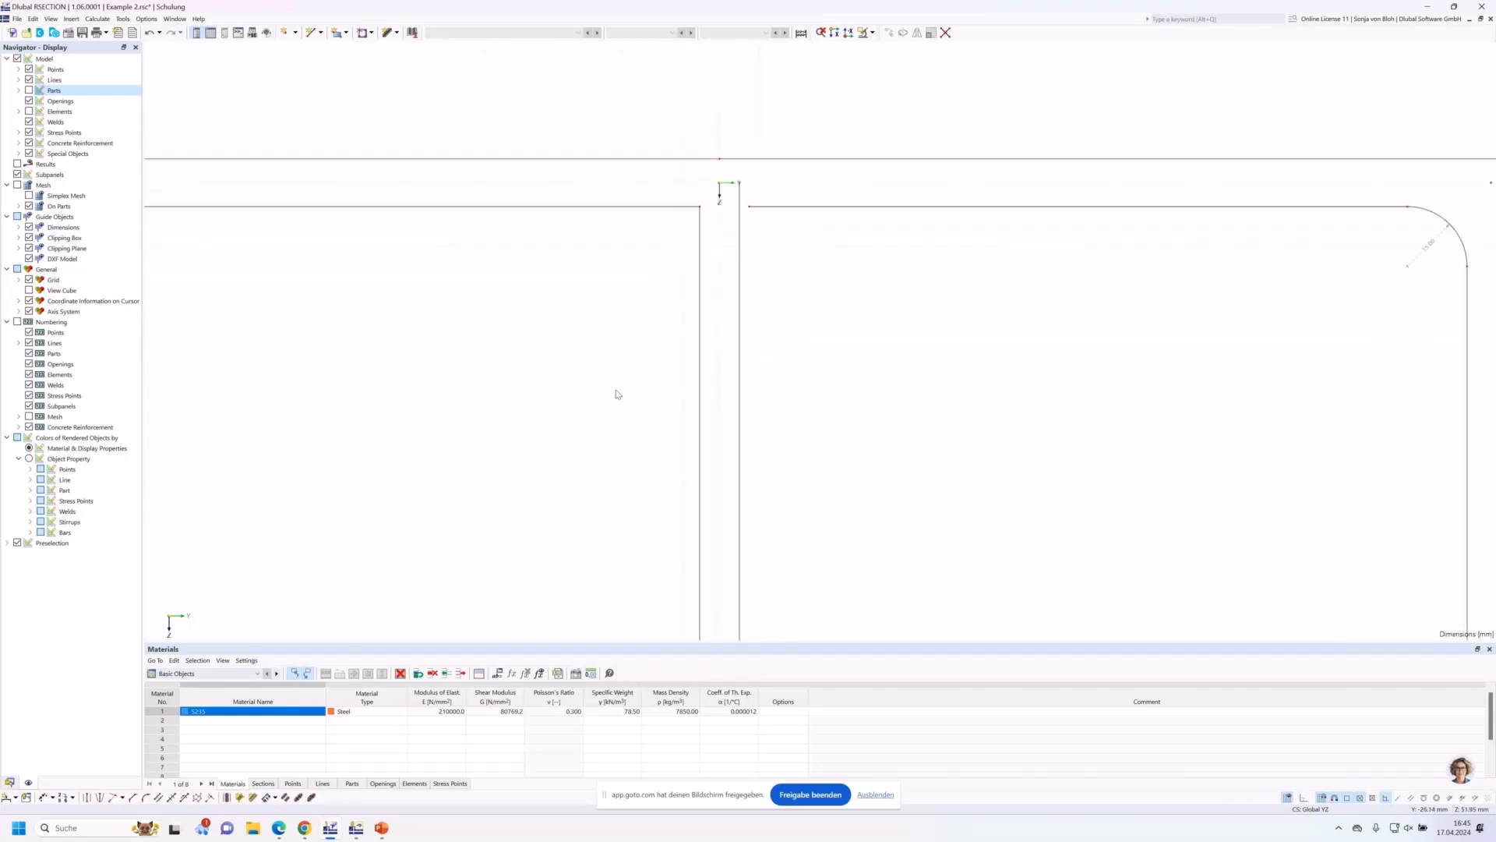
click(134, 798)
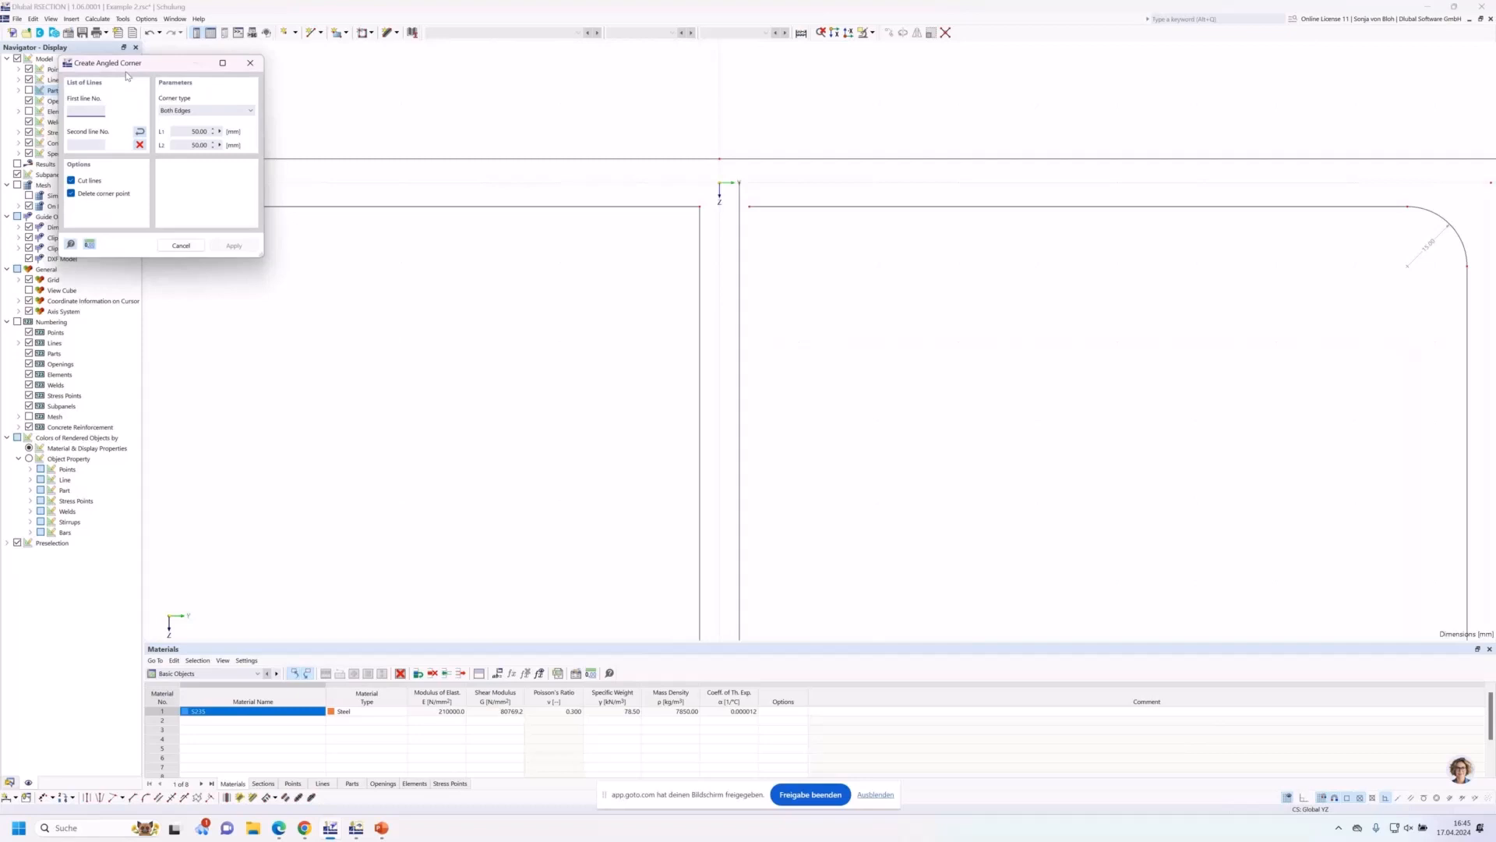
drag(127, 75, 224, 260)
click(314, 303)
click(307, 314)
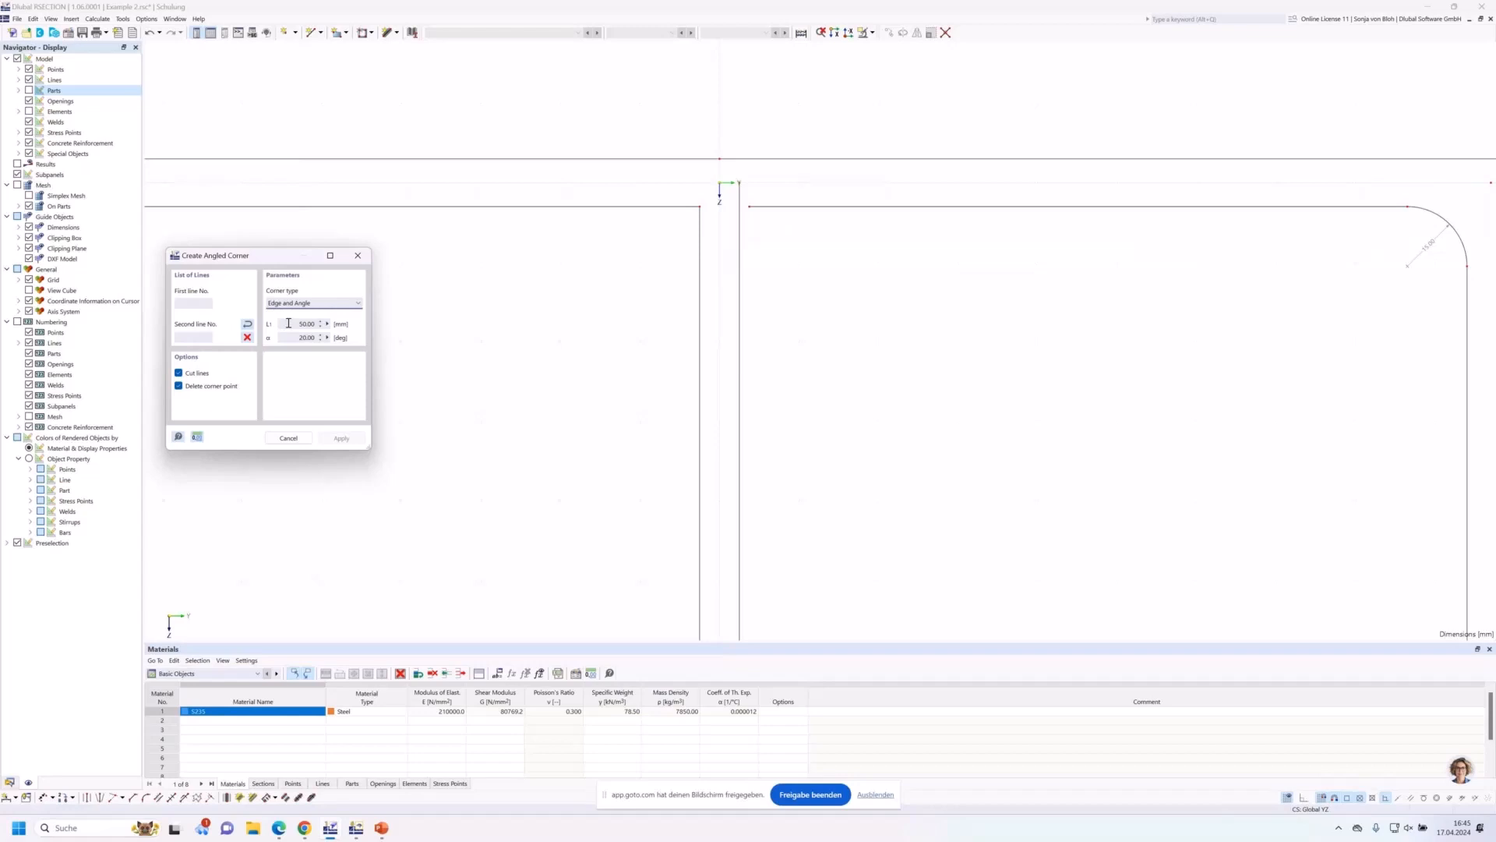
double_click(289, 323)
text(6*sqrt(2))
click(294, 336)
double_click(296, 337)
text(45)
Create the angled corners between the web's side lines and the lower flange lines on both sides of the web.
click(624, 209)
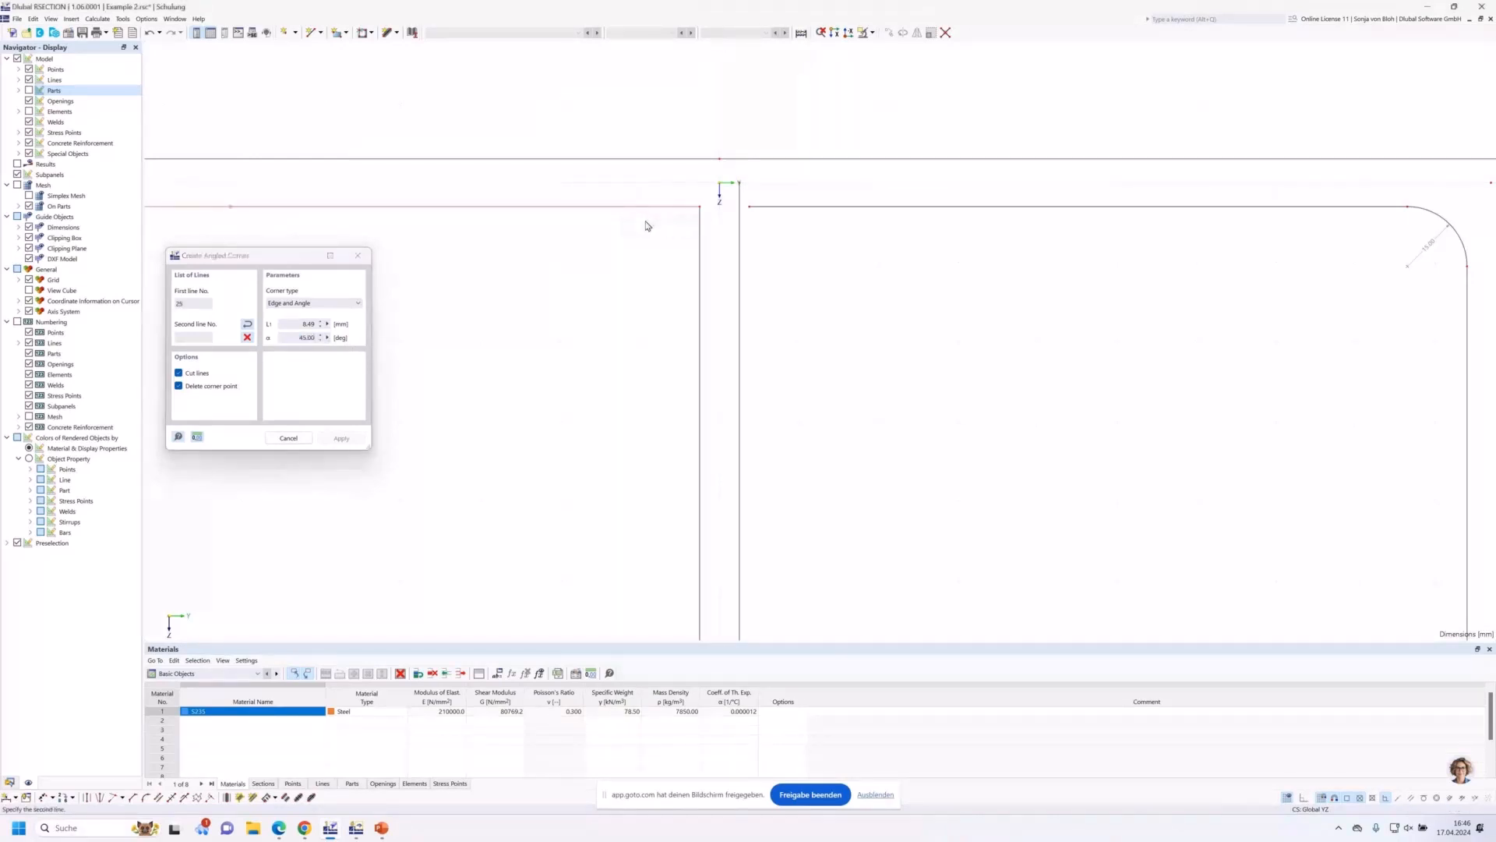
click(699, 263)
click(741, 271)
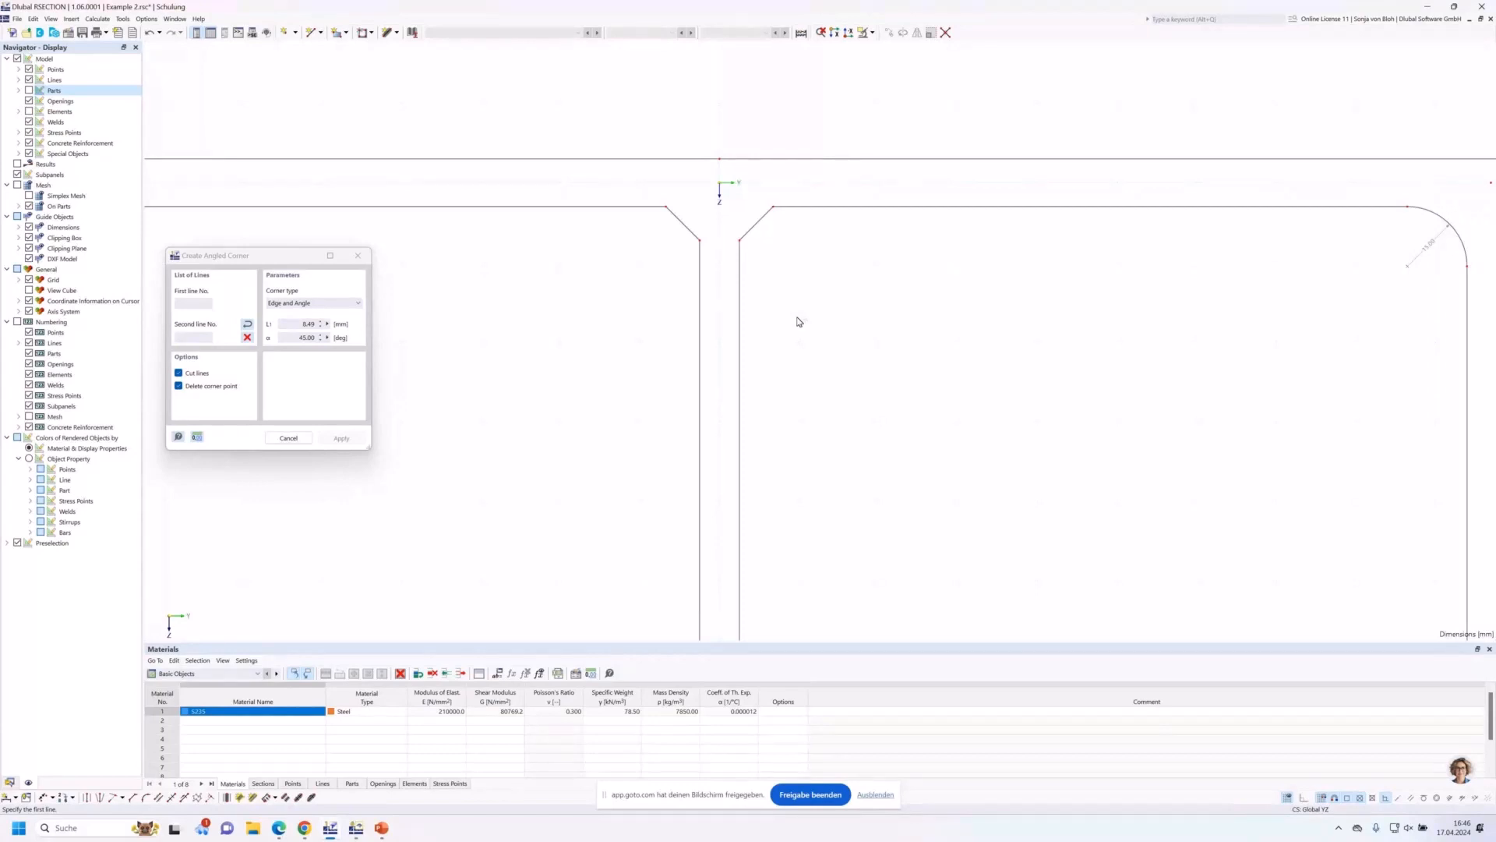
Create a part of S235 material enclosed by the outline's boundary lines, covering the flange, web and angle leg.
scroll(797, 321, down, 3)
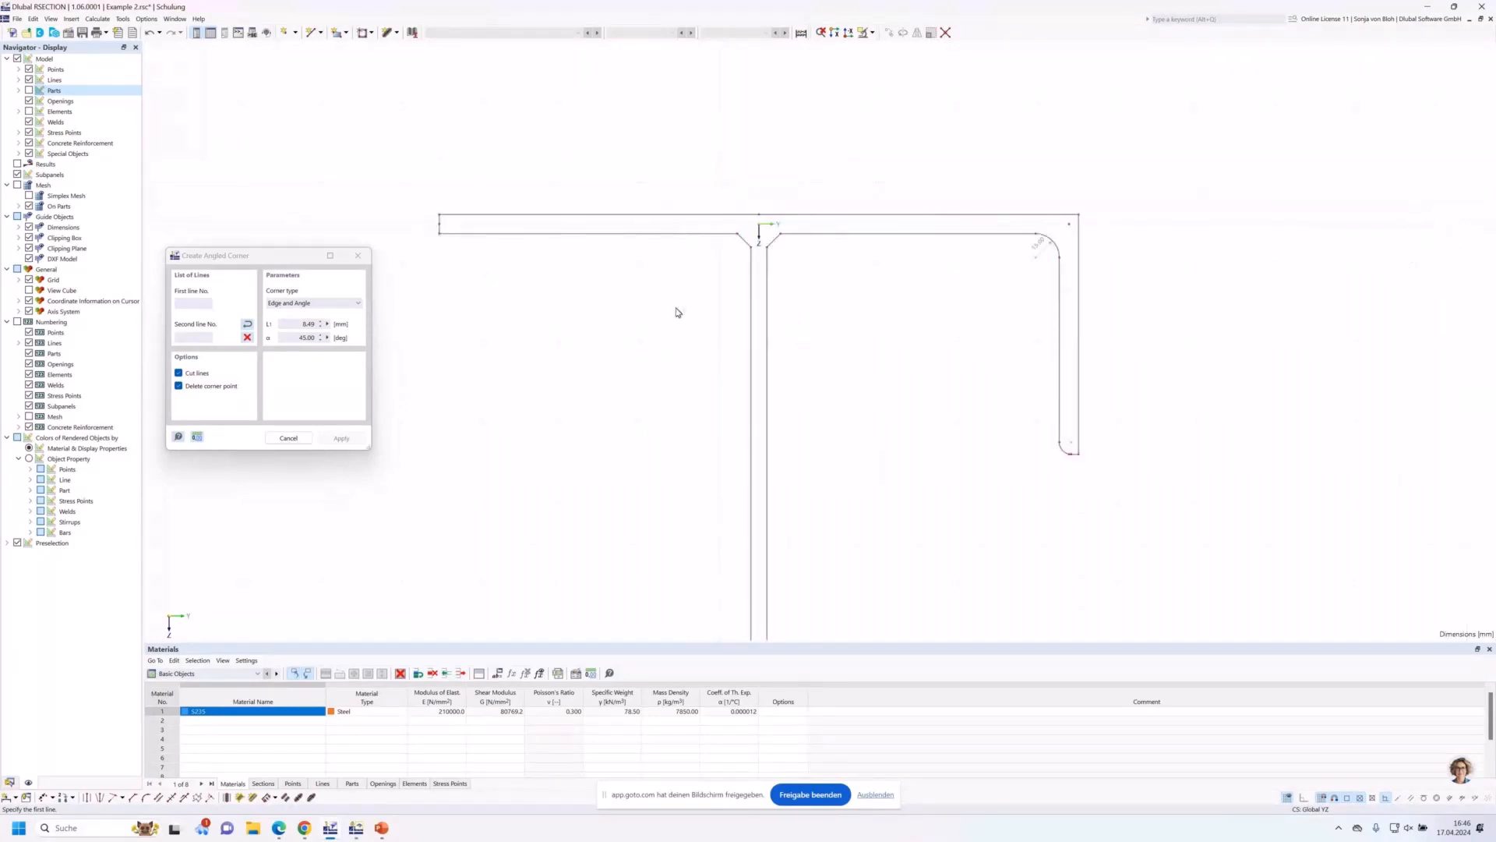
key(Escape)
scroll(670, 344, down, 2)
middle_drag(670, 344, 571, 226)
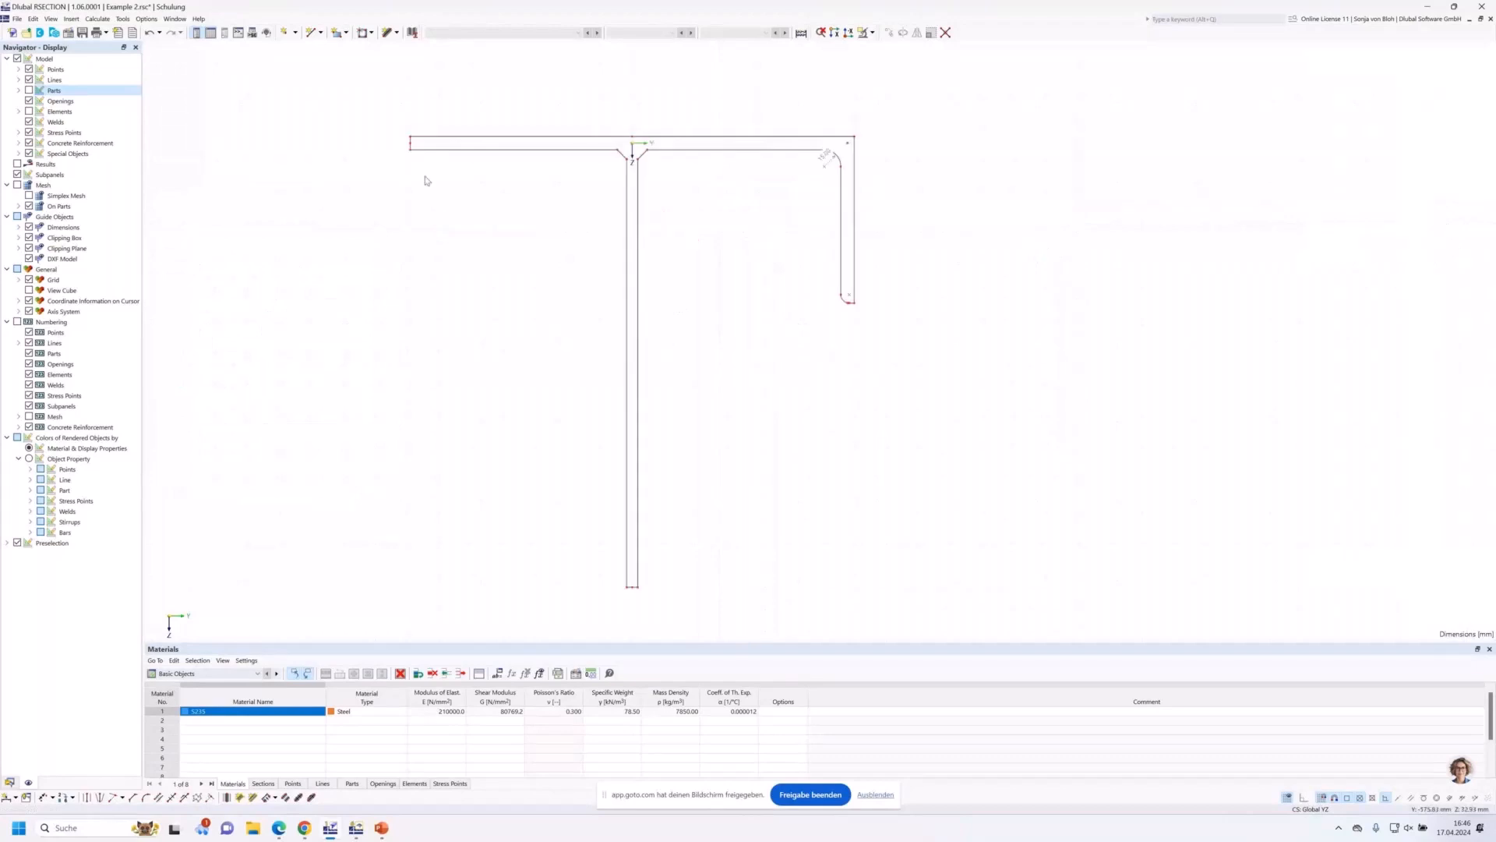
click(346, 33)
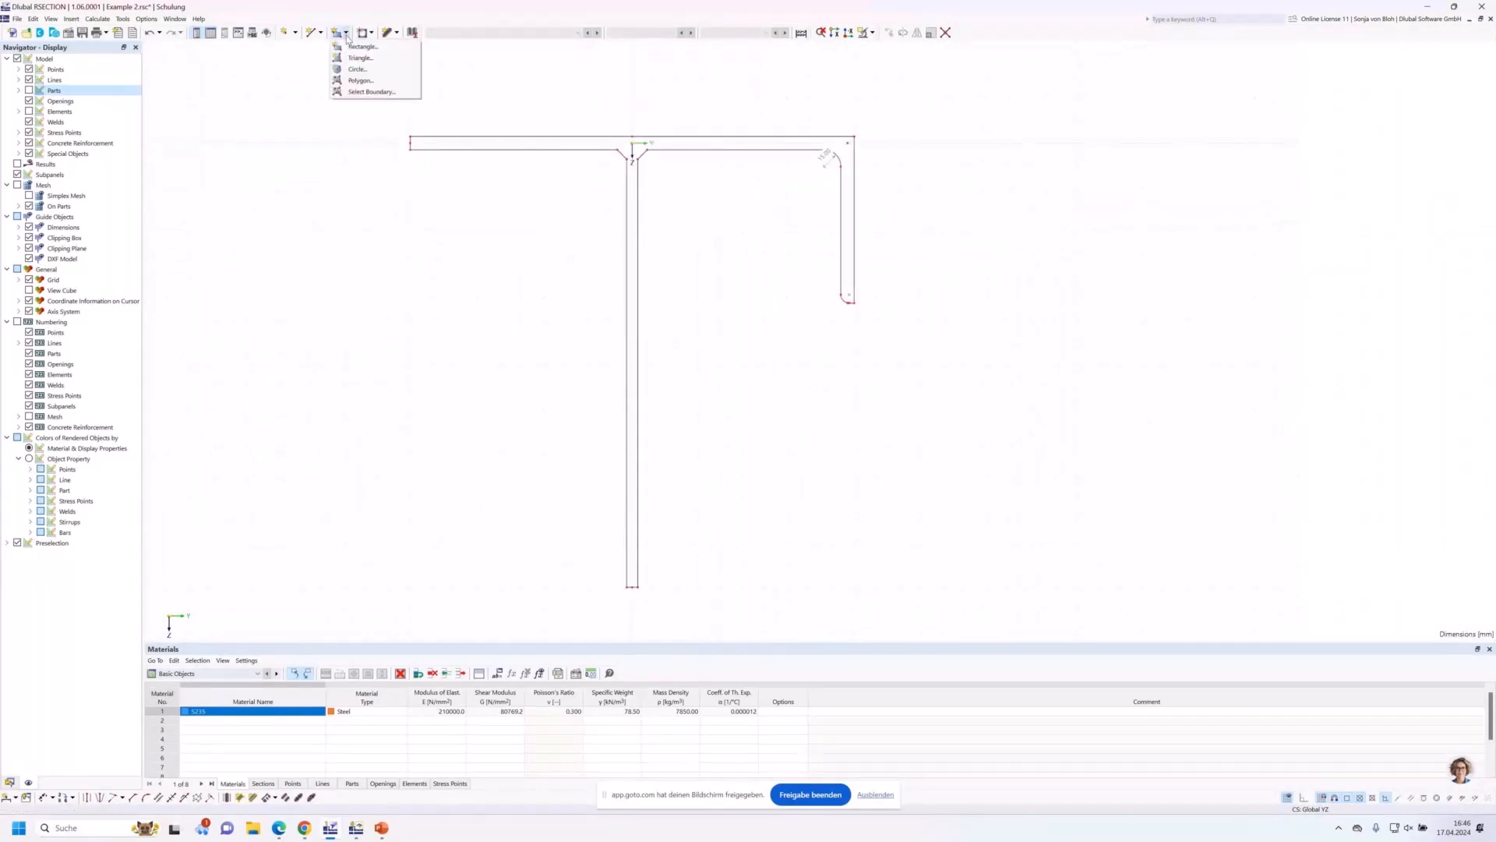
click(362, 92)
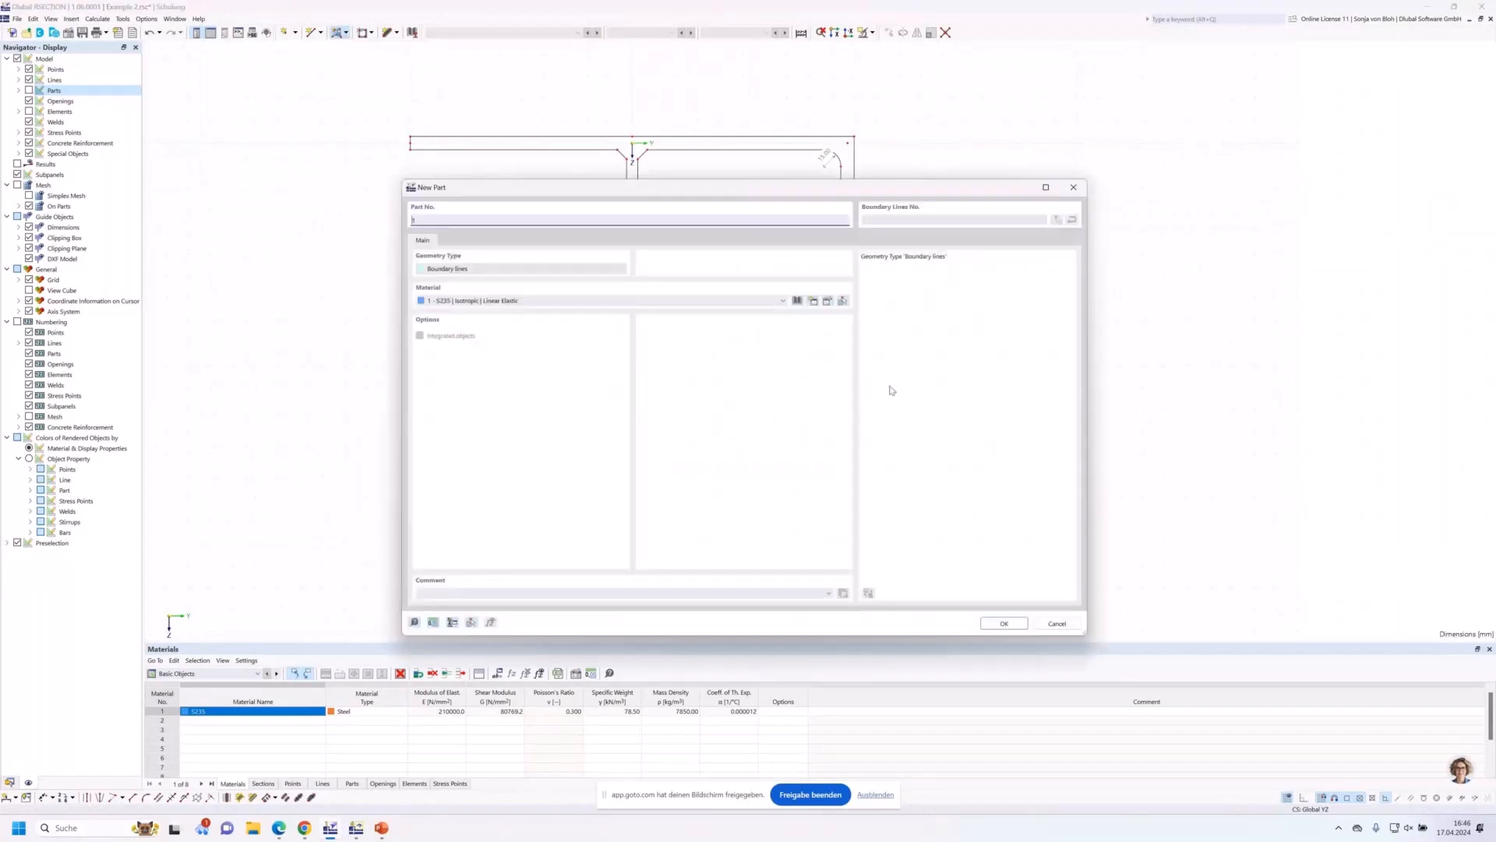
click(1004, 624)
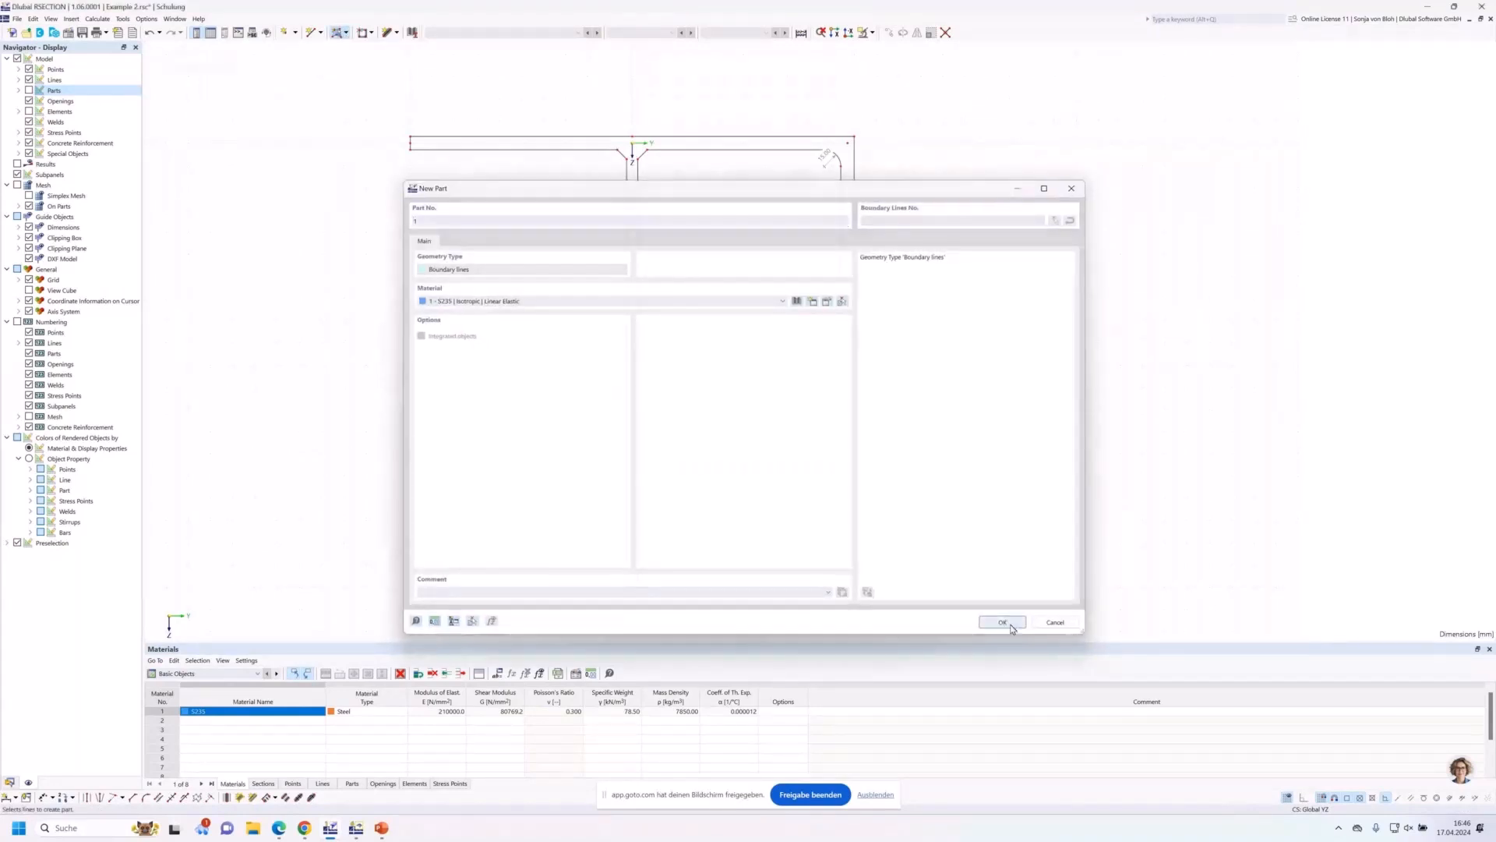
click(497, 138)
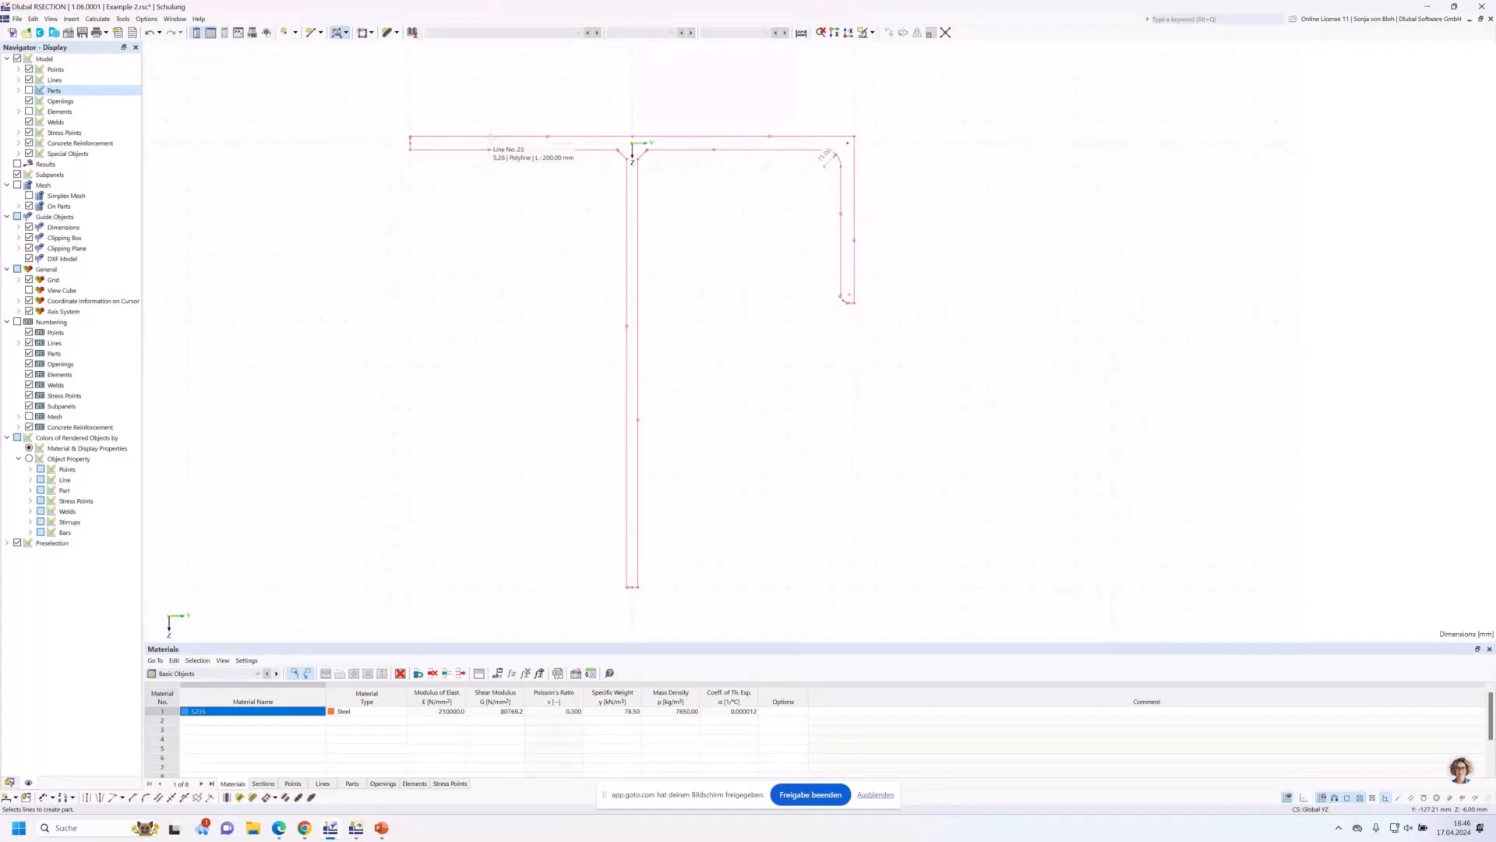
click(632, 154)
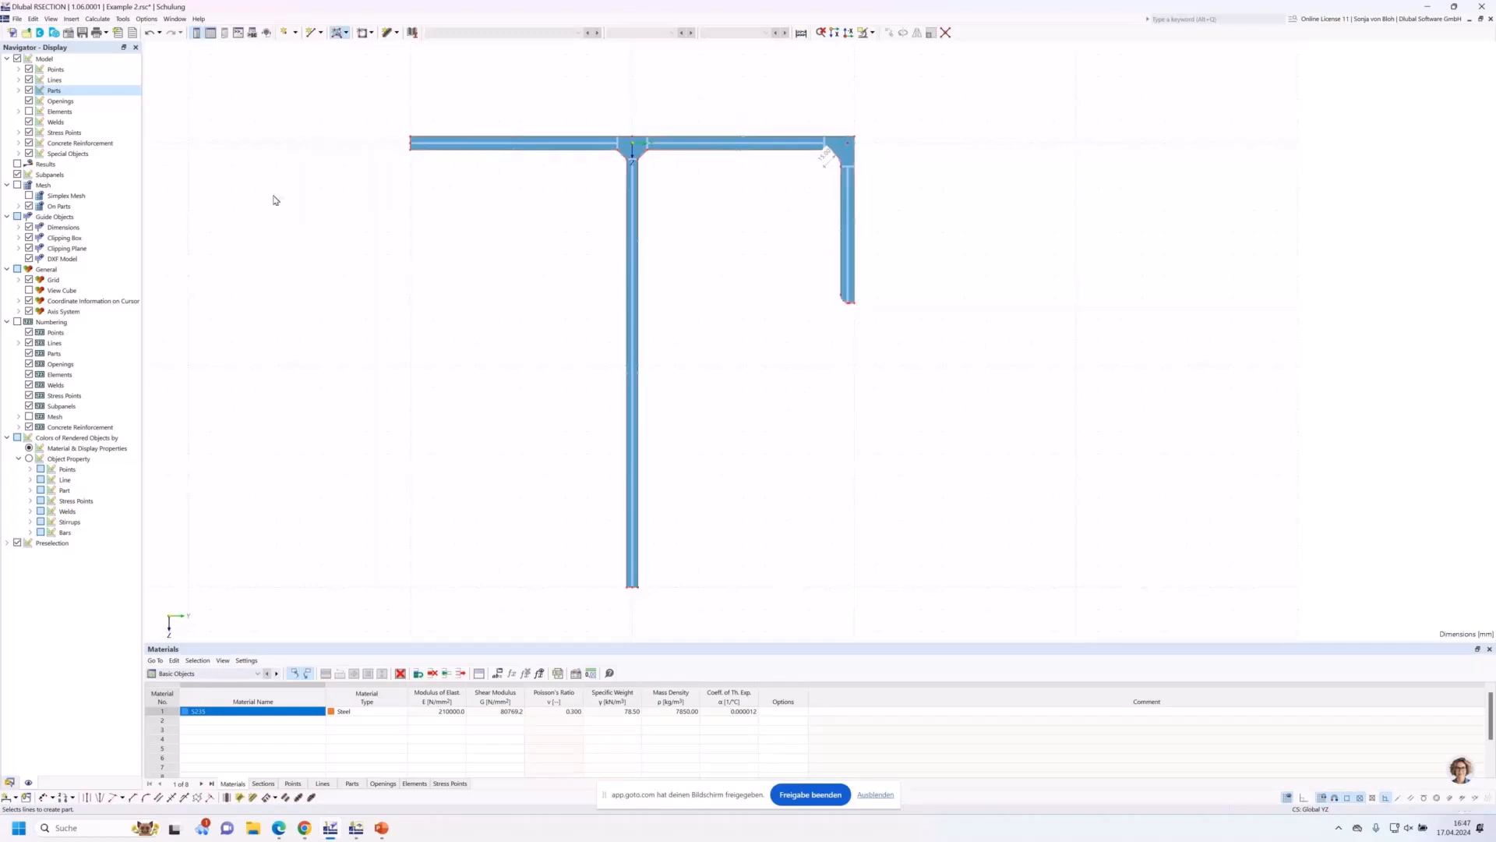
Create two permanent load cases, LC1 named N and LC2 named My.
click(9, 782)
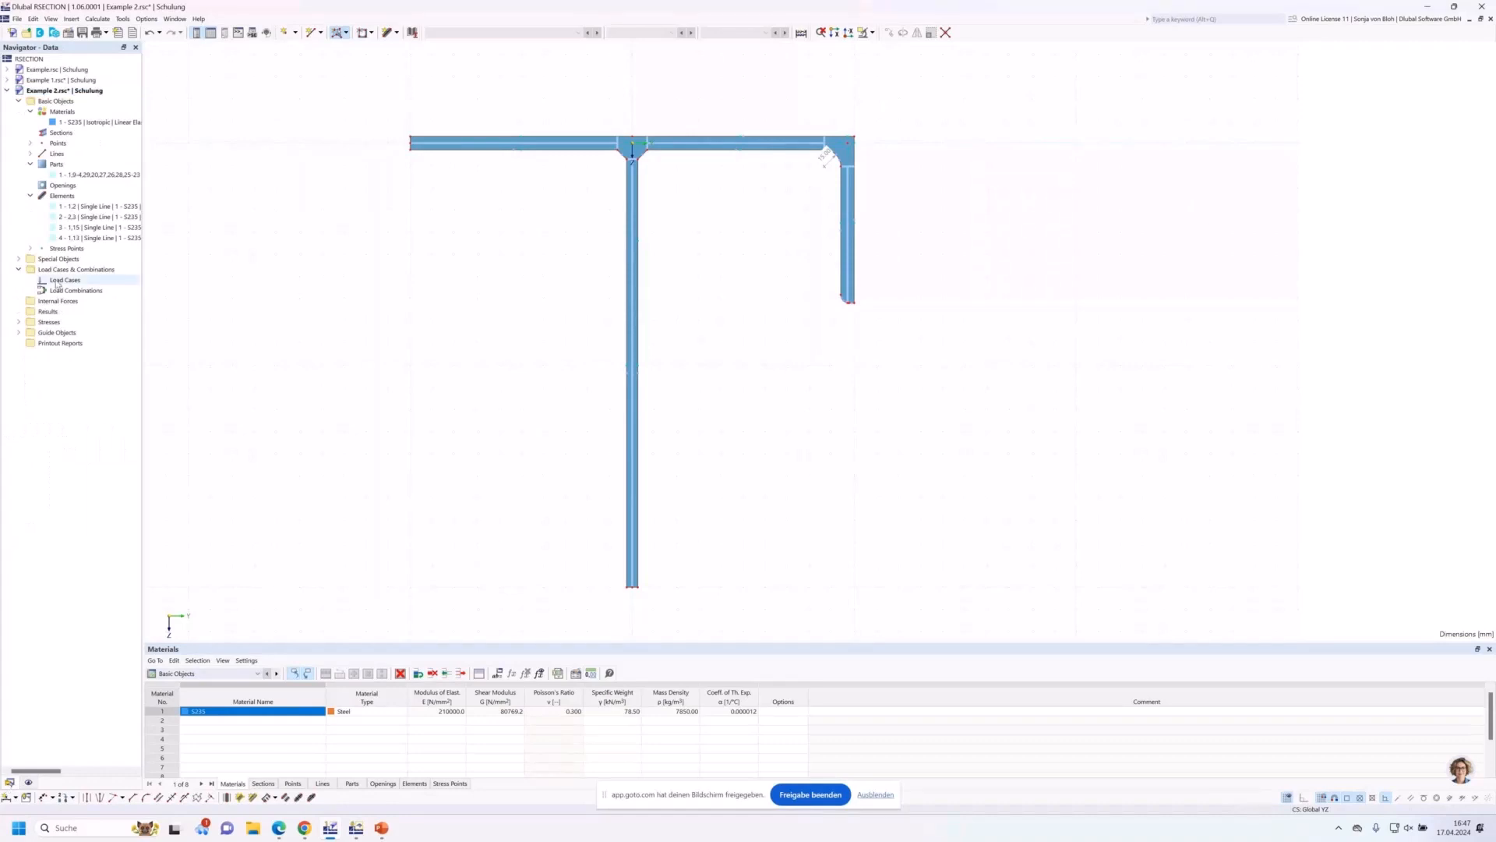
right_click(57, 284)
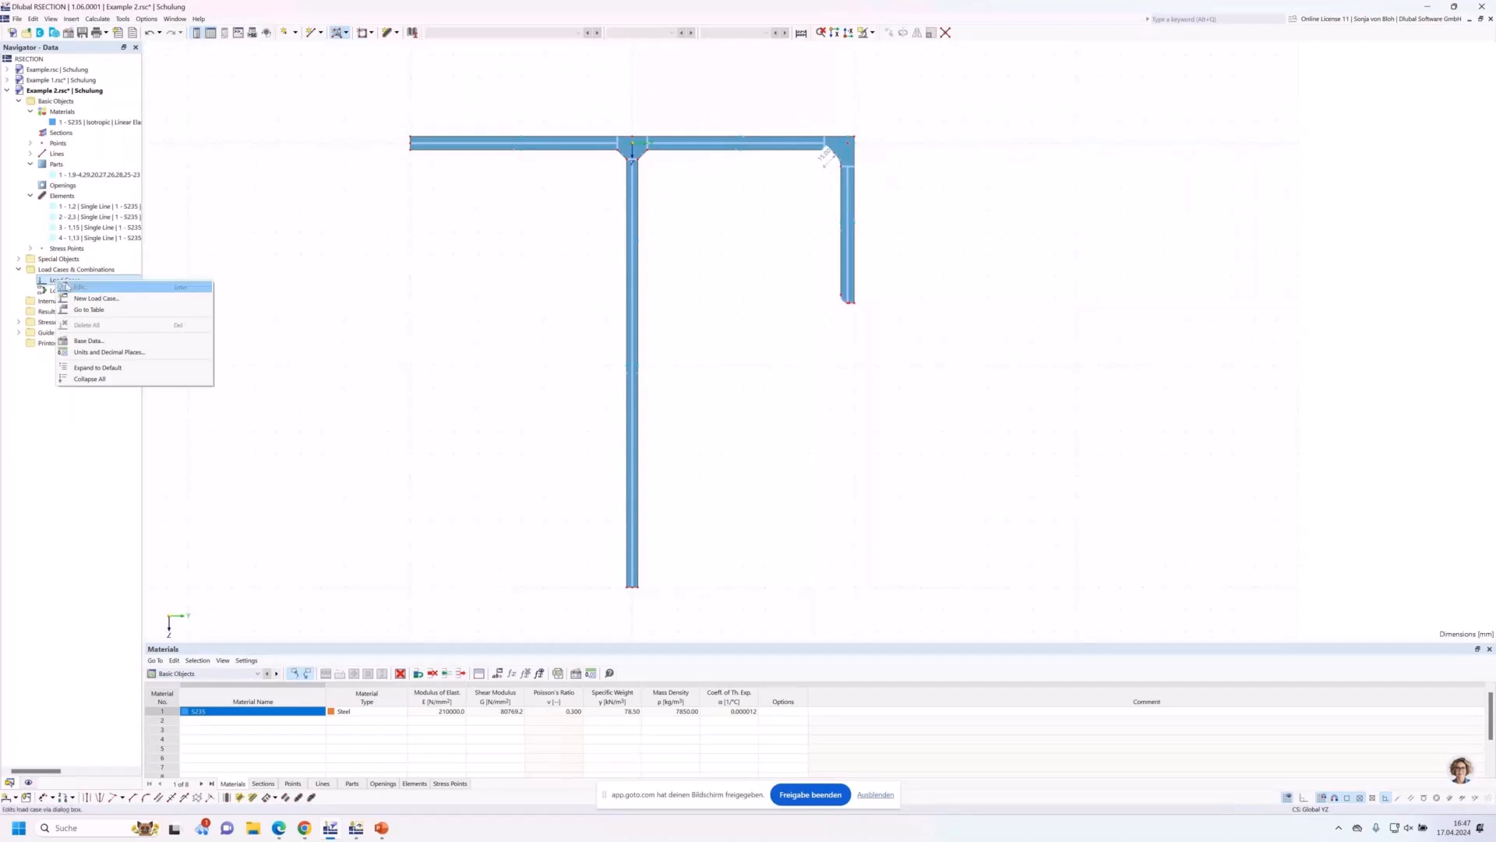
click(97, 301)
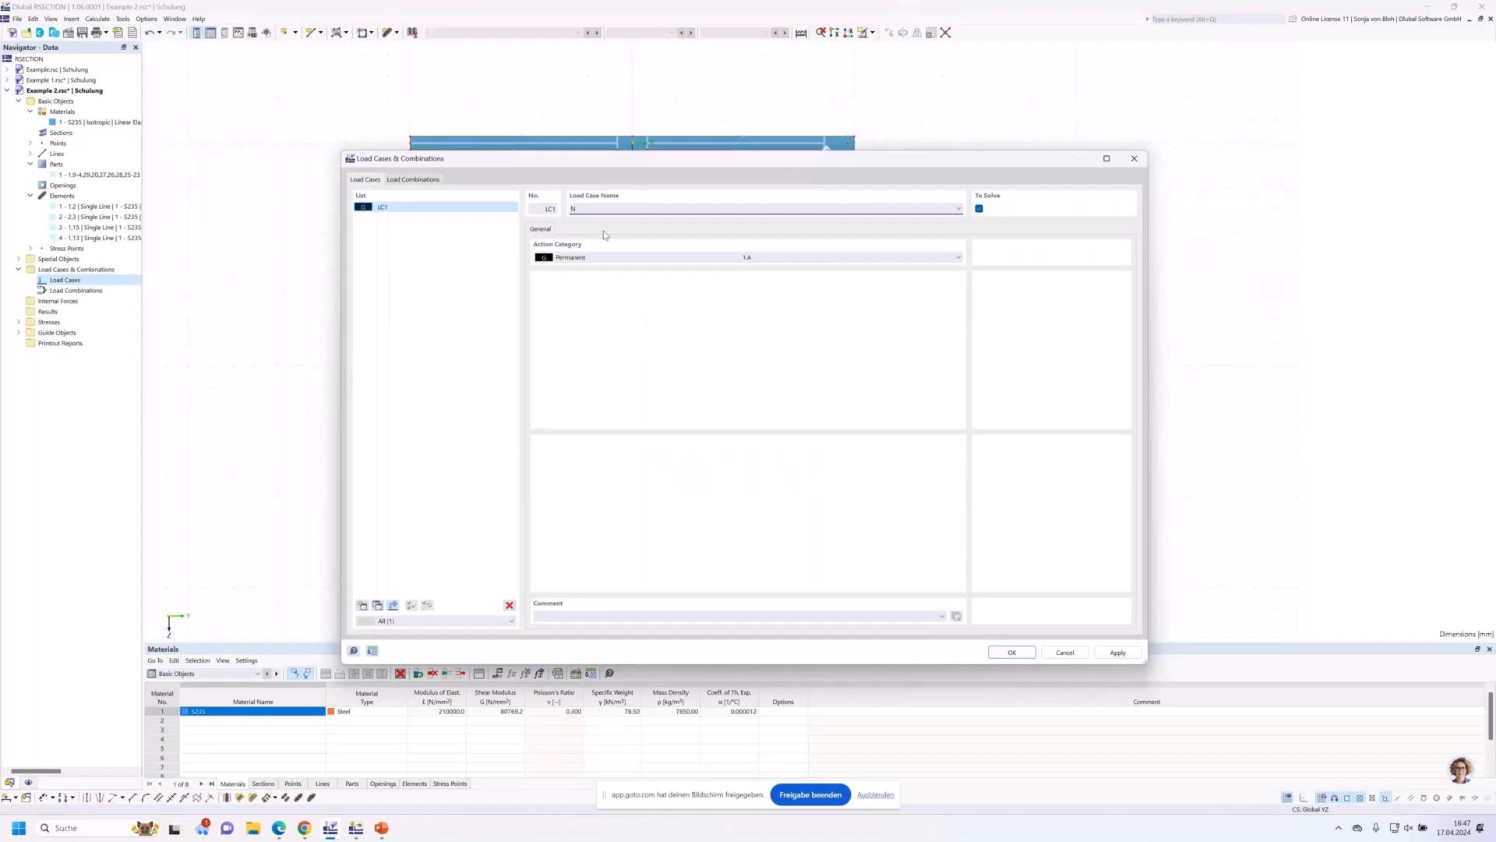
click(363, 606)
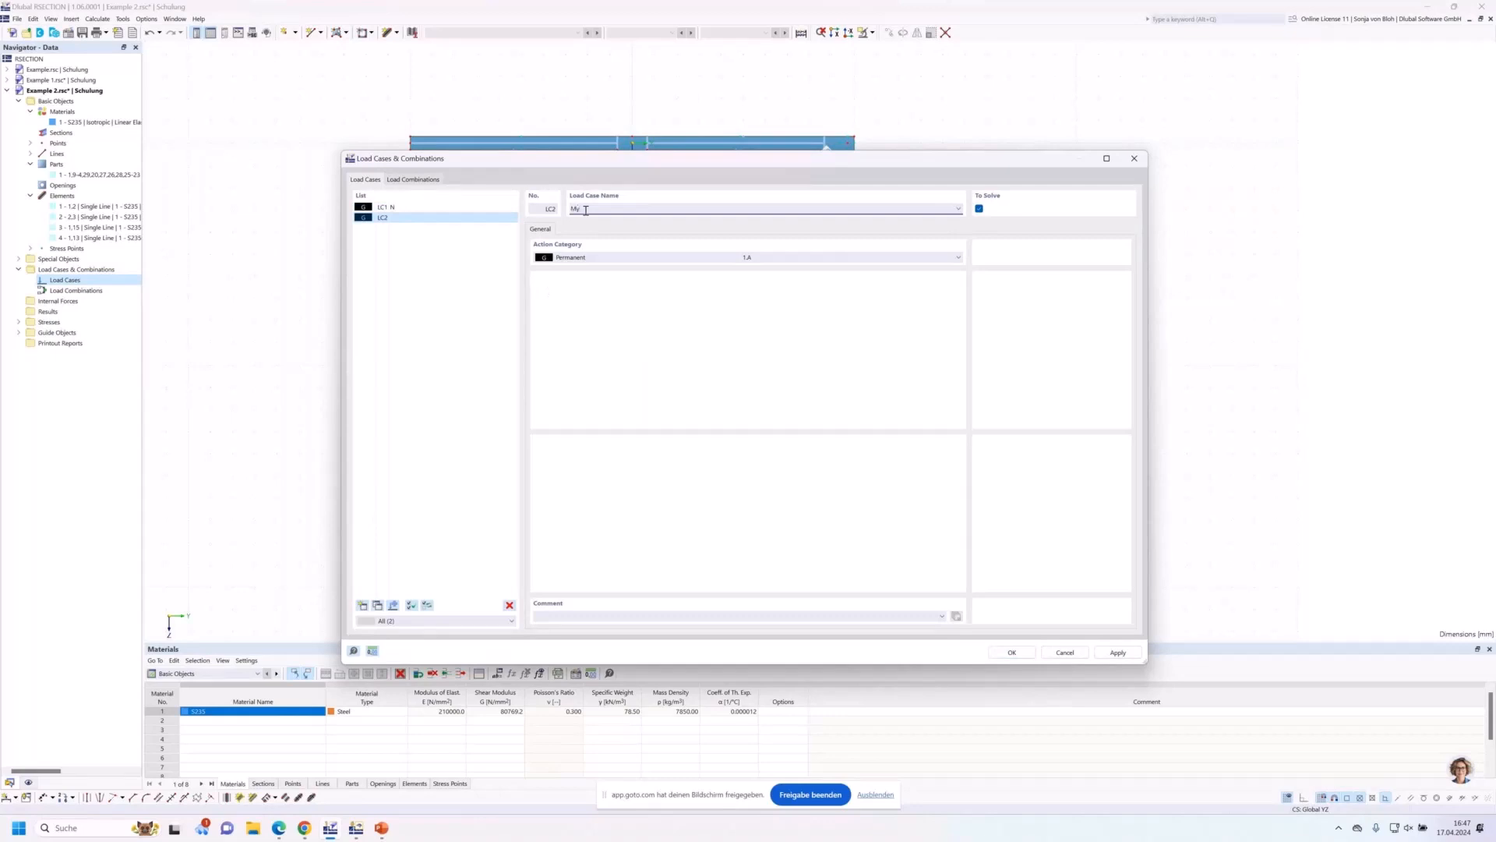
Create load combination CO1 with both load cases assigned as LC1 + LC2, each with factor 1.00.
click(420, 180)
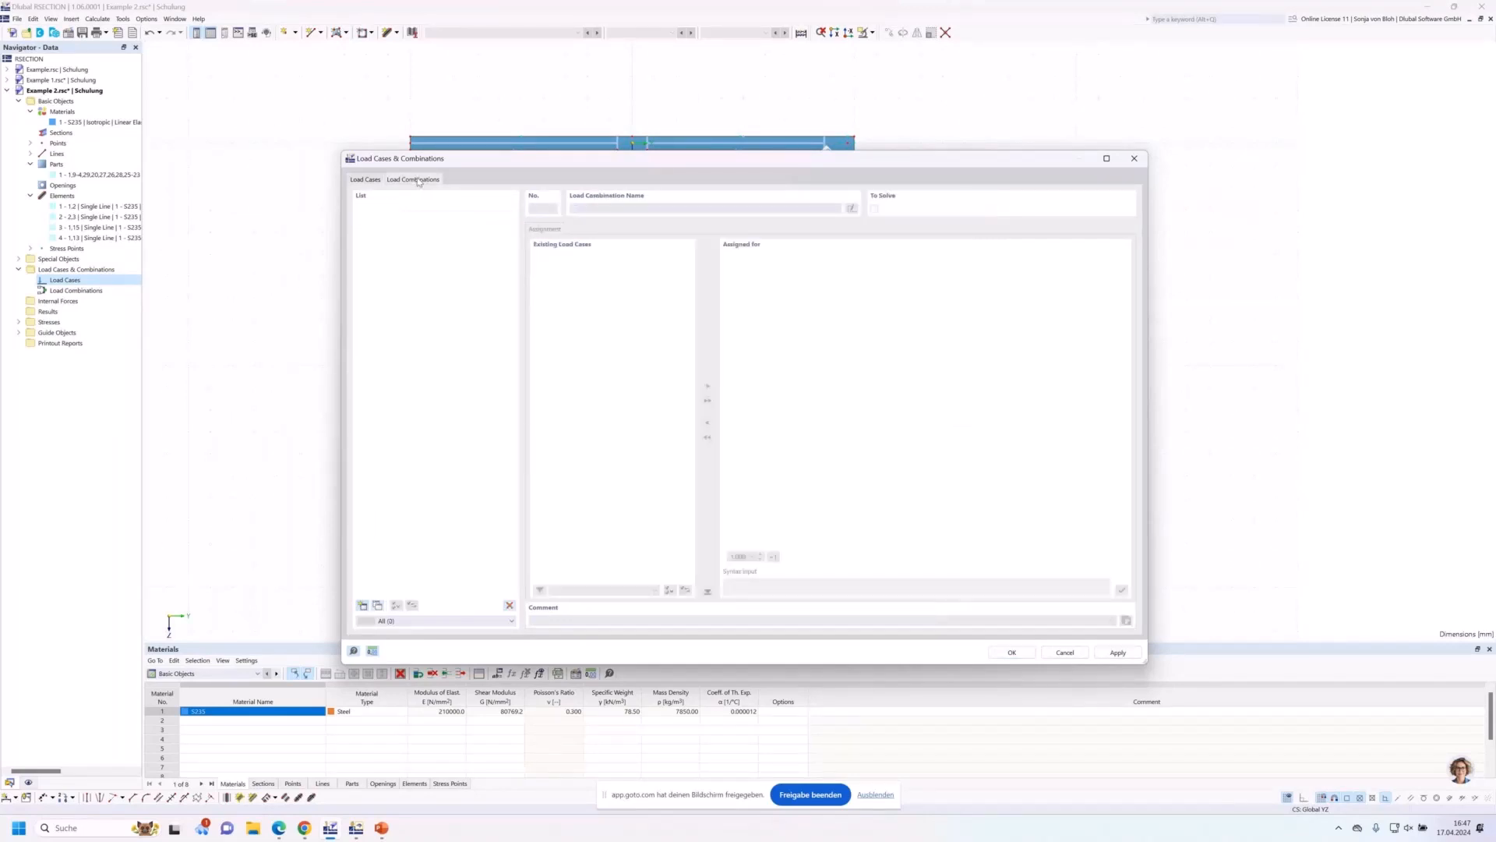
click(362, 605)
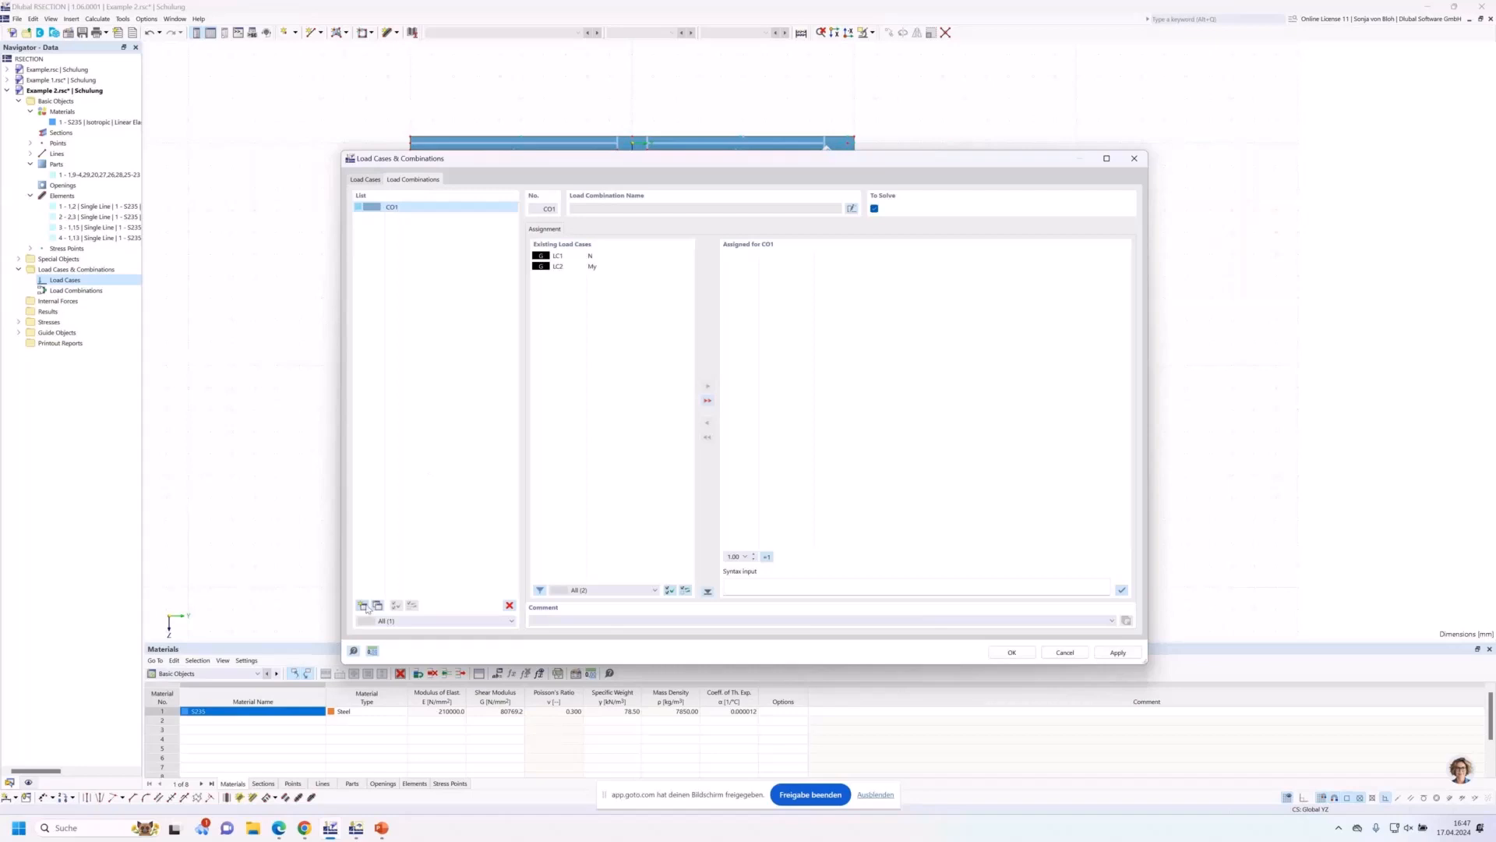
click(709, 401)
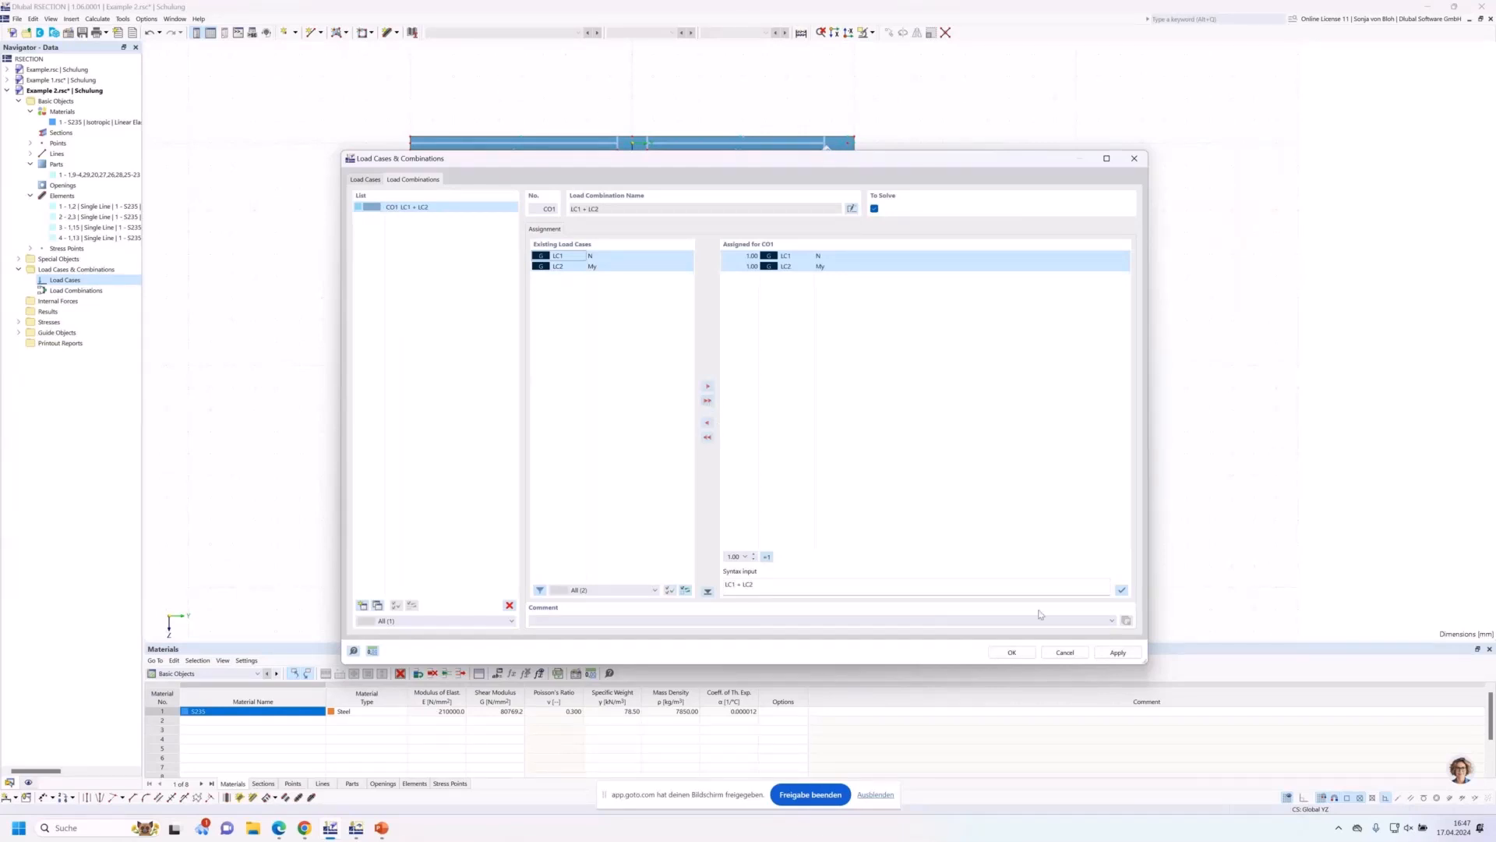
click(1007, 655)
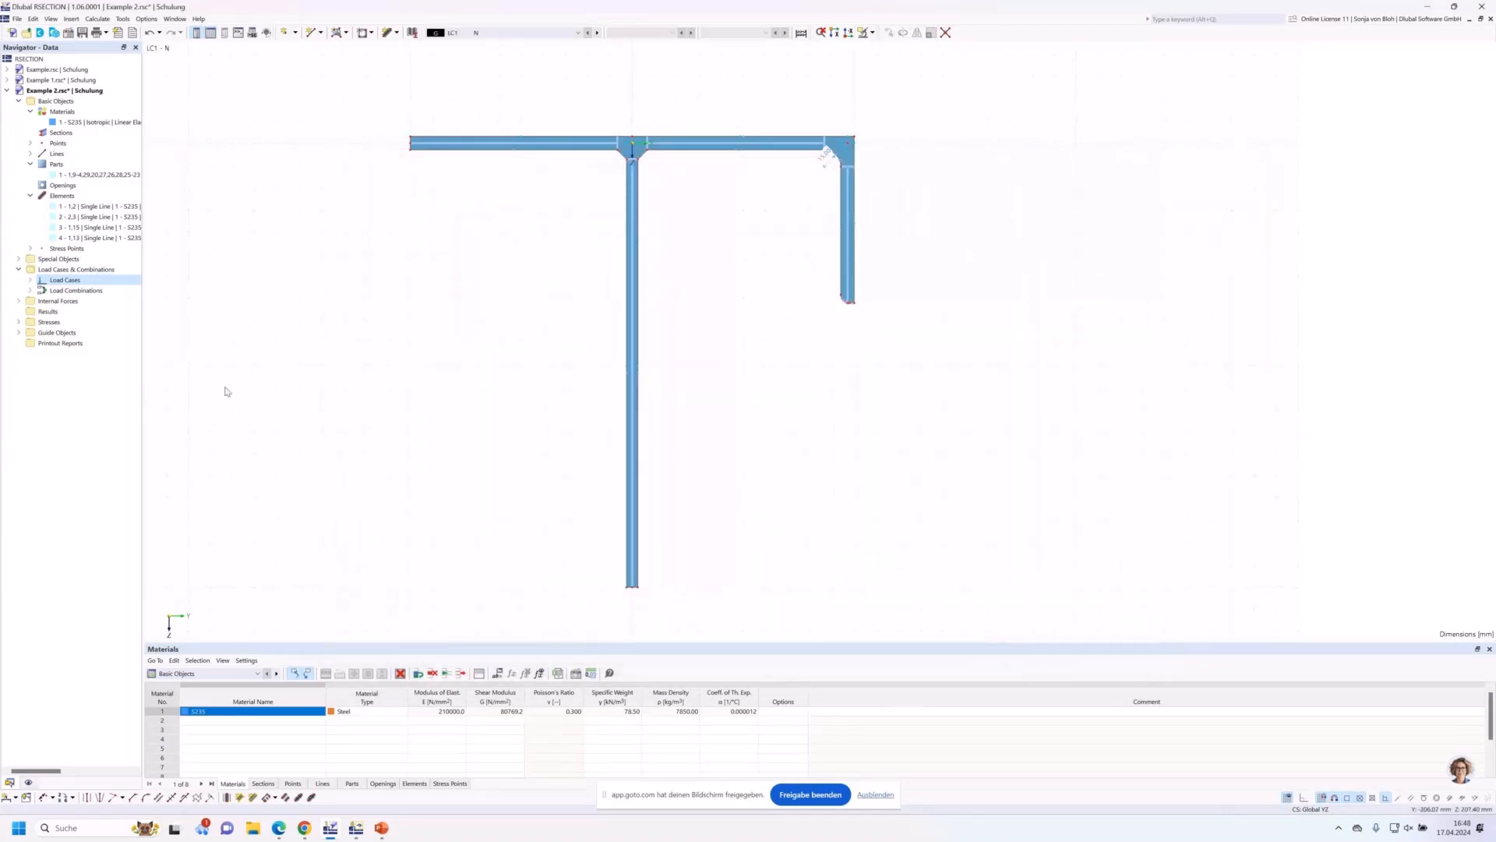
Define internal forces for load case LC1 with an axial force N of -50 kN.
click(19, 301)
click(30, 312)
double_click(83, 322)
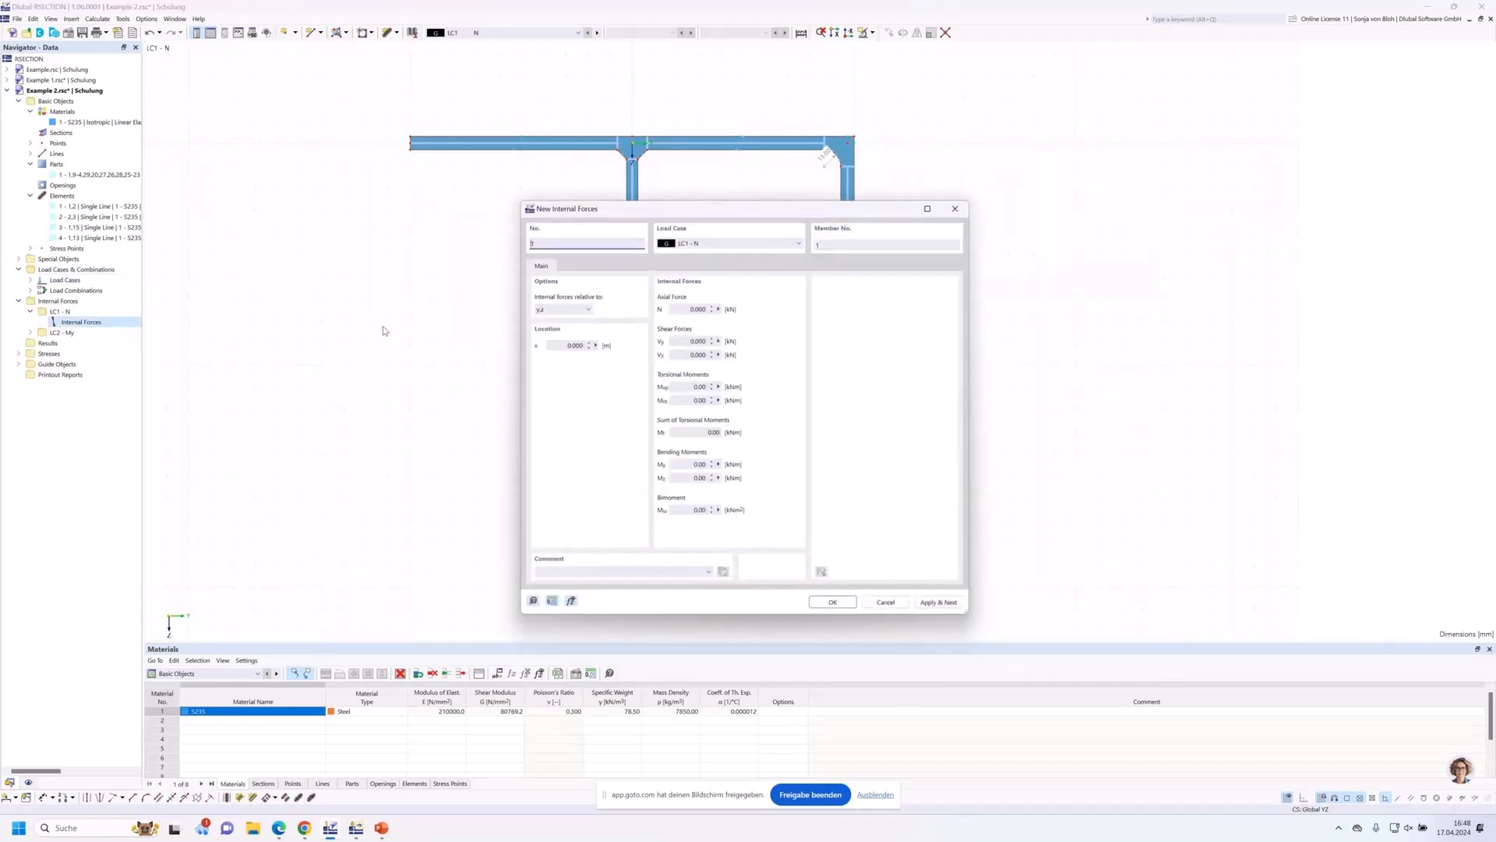
drag(687, 310, 773, 314)
text(-50)
click(937, 602)
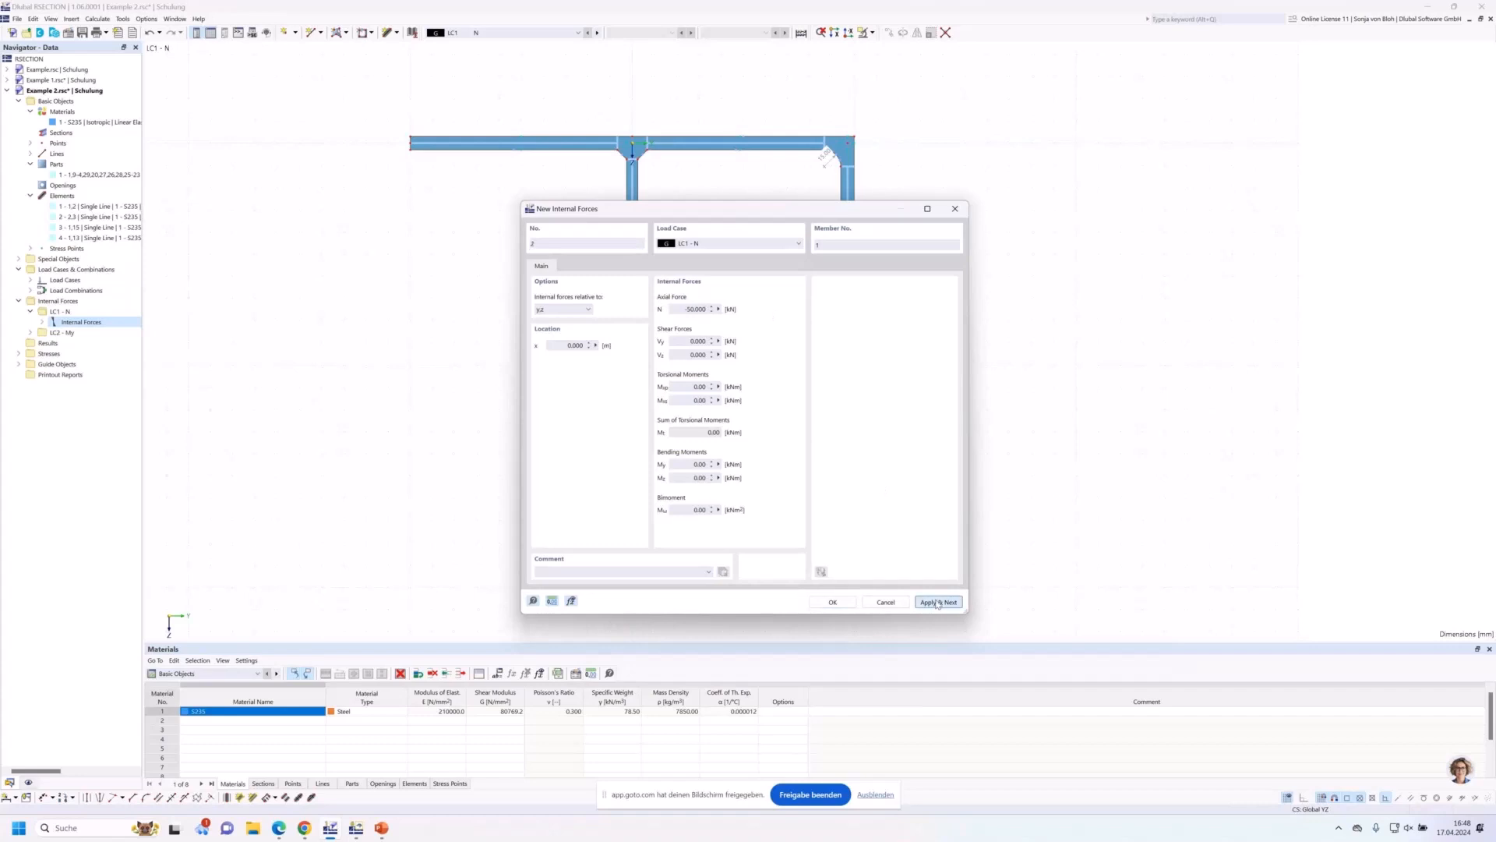
Define internal forces for load case LC2 with N set to 0 and a bending moment My of 20 kNm.
click(707, 247)
click(702, 263)
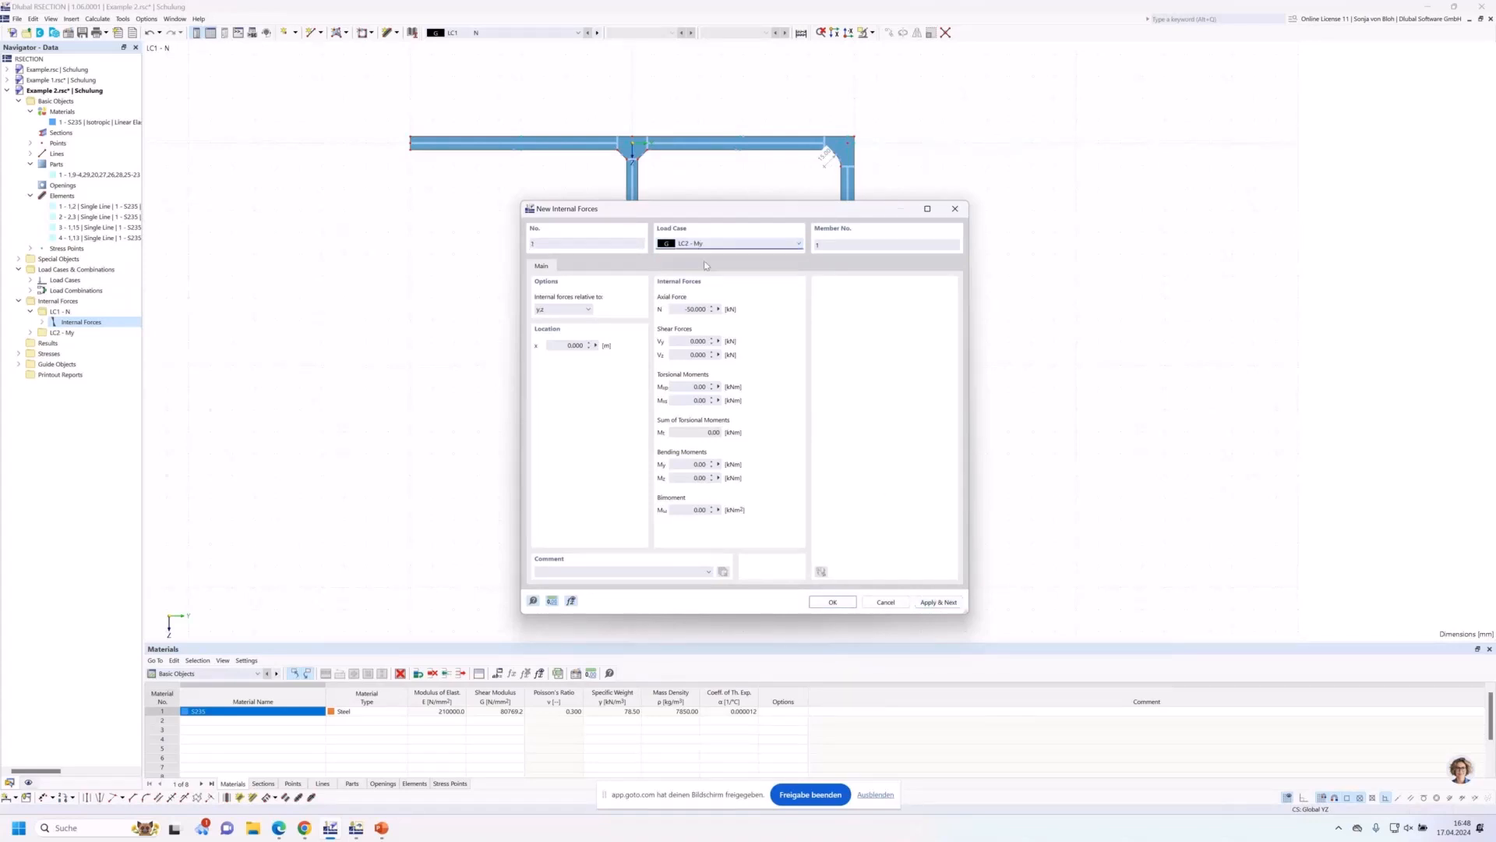
drag(675, 311, 743, 332)
text(0)
drag(671, 466, 741, 467)
text(20)
click(822, 603)
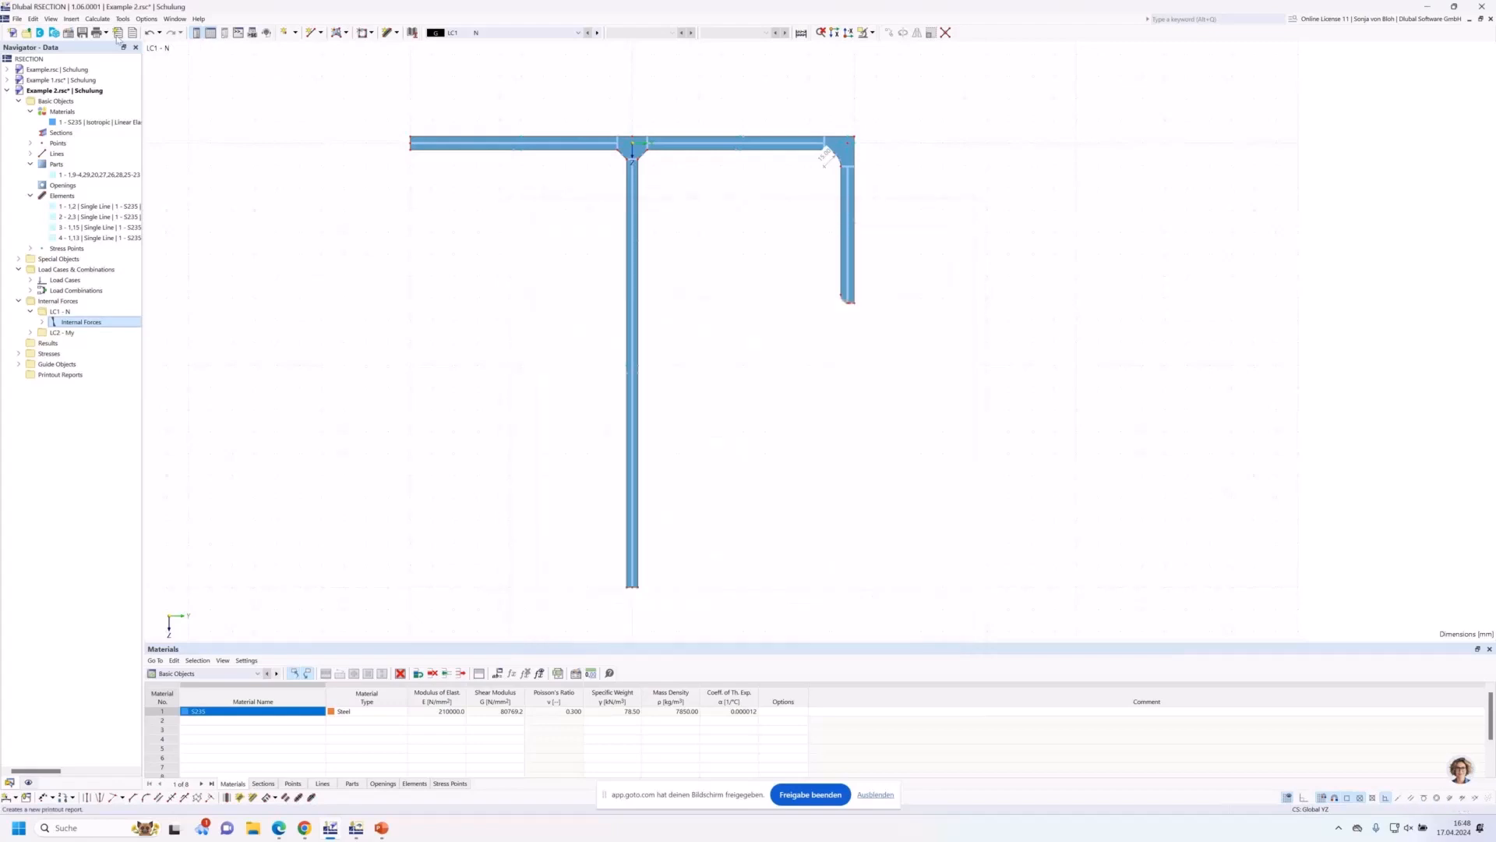
Calculate the cross-section and display the total normal stresses σx,tot for LC1.
click(97, 18)
click(112, 33)
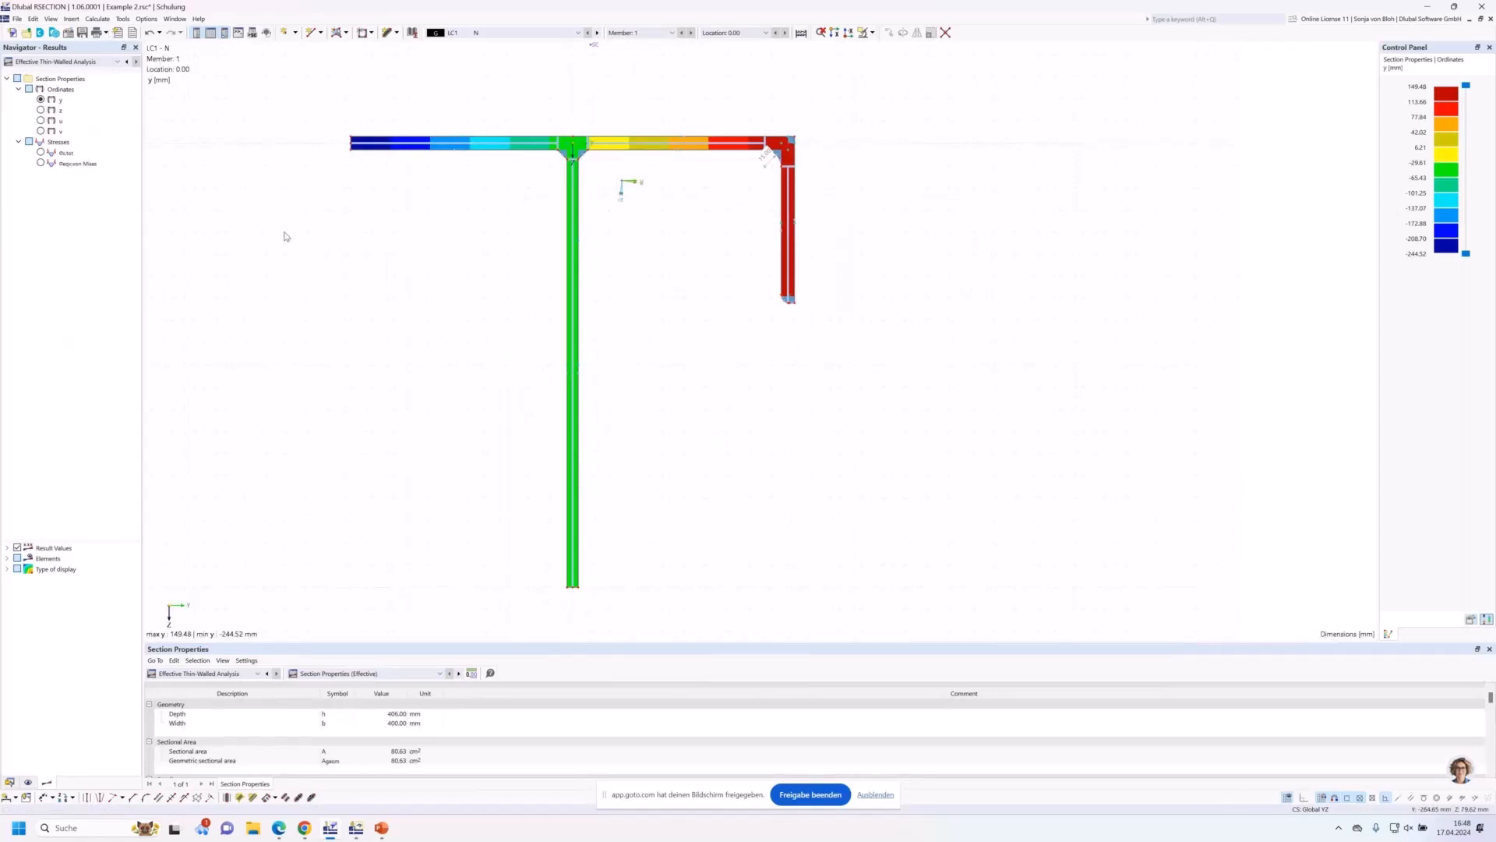
click(41, 153)
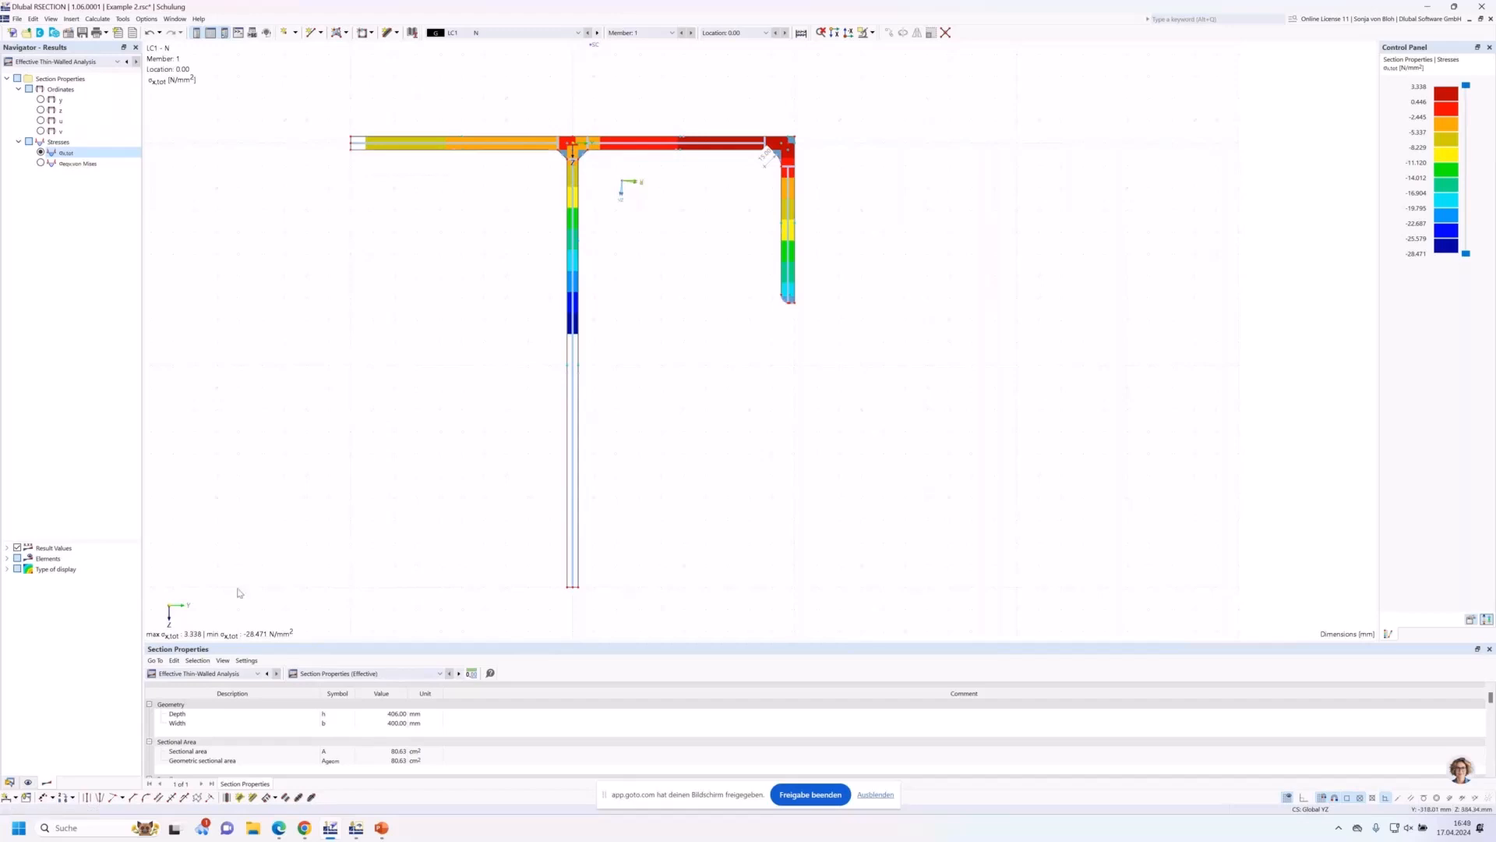
Review the section classification acc. to EN 1993-1-1 for the subpanels of the free flange and the web.
drag(292, 641, 303, 538)
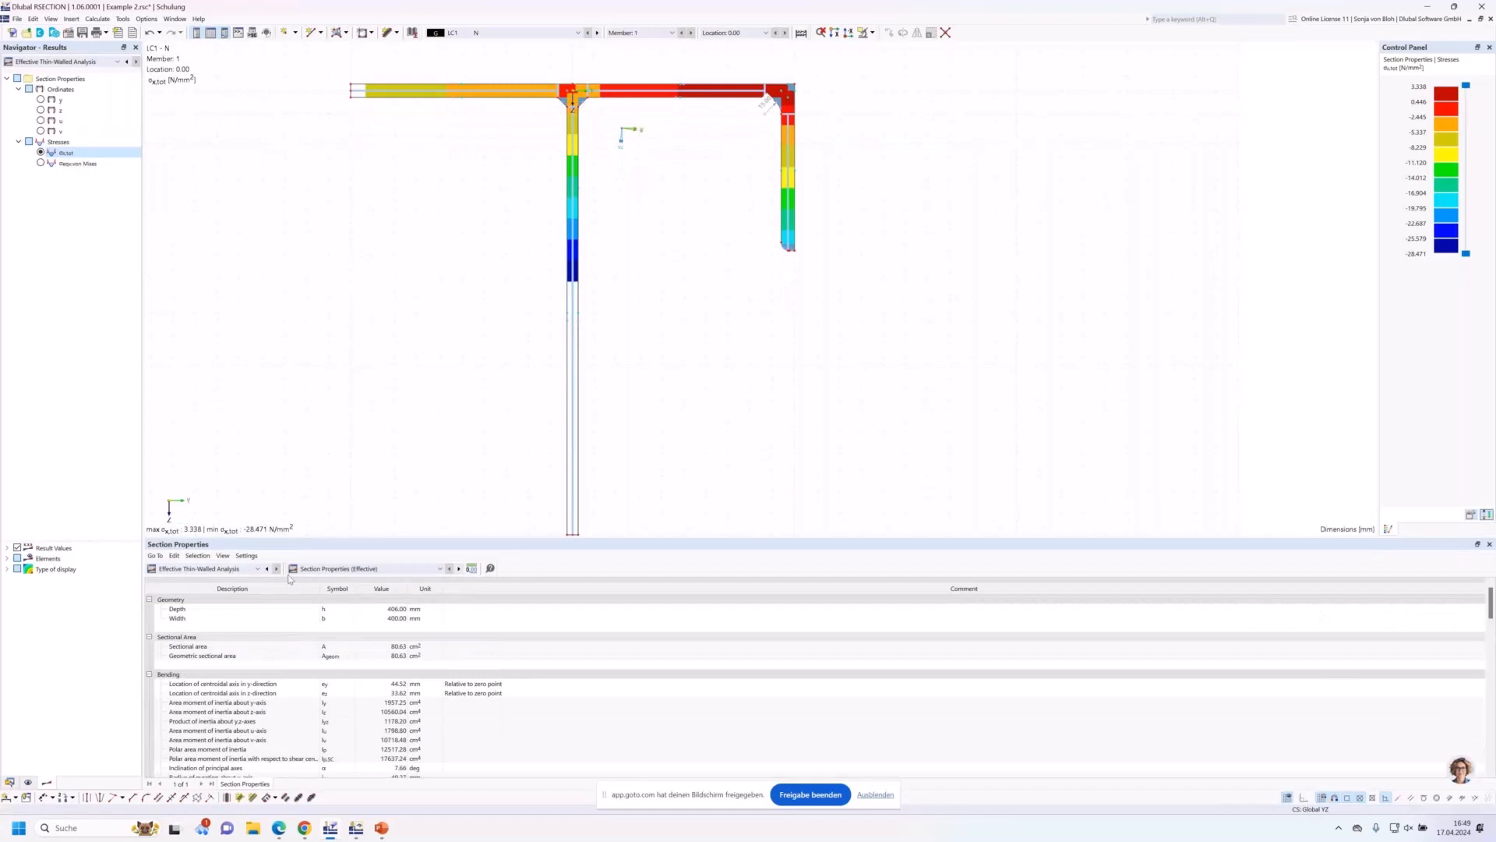
click(373, 570)
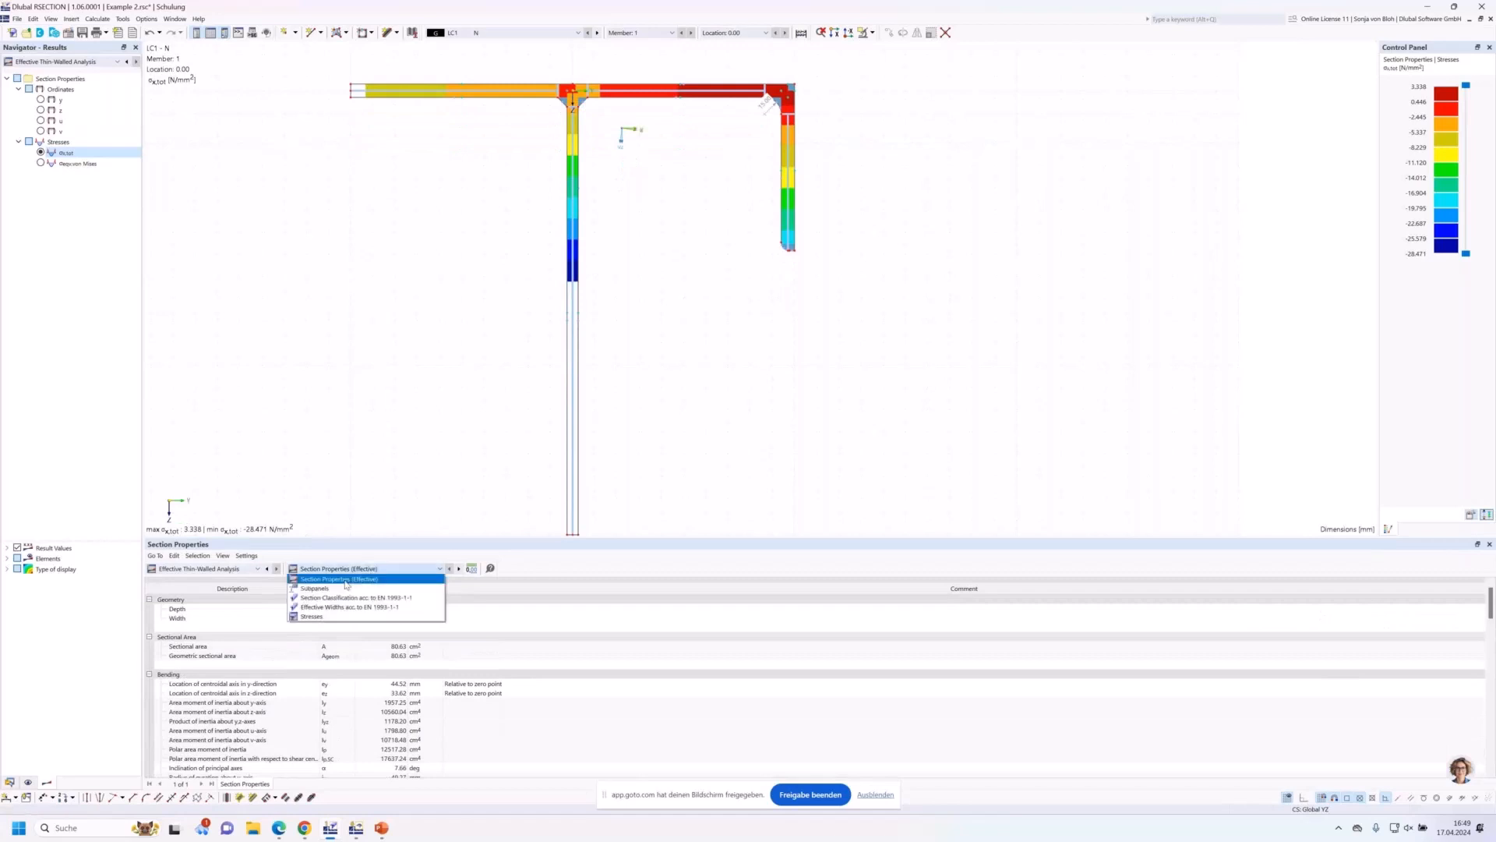
click(335, 598)
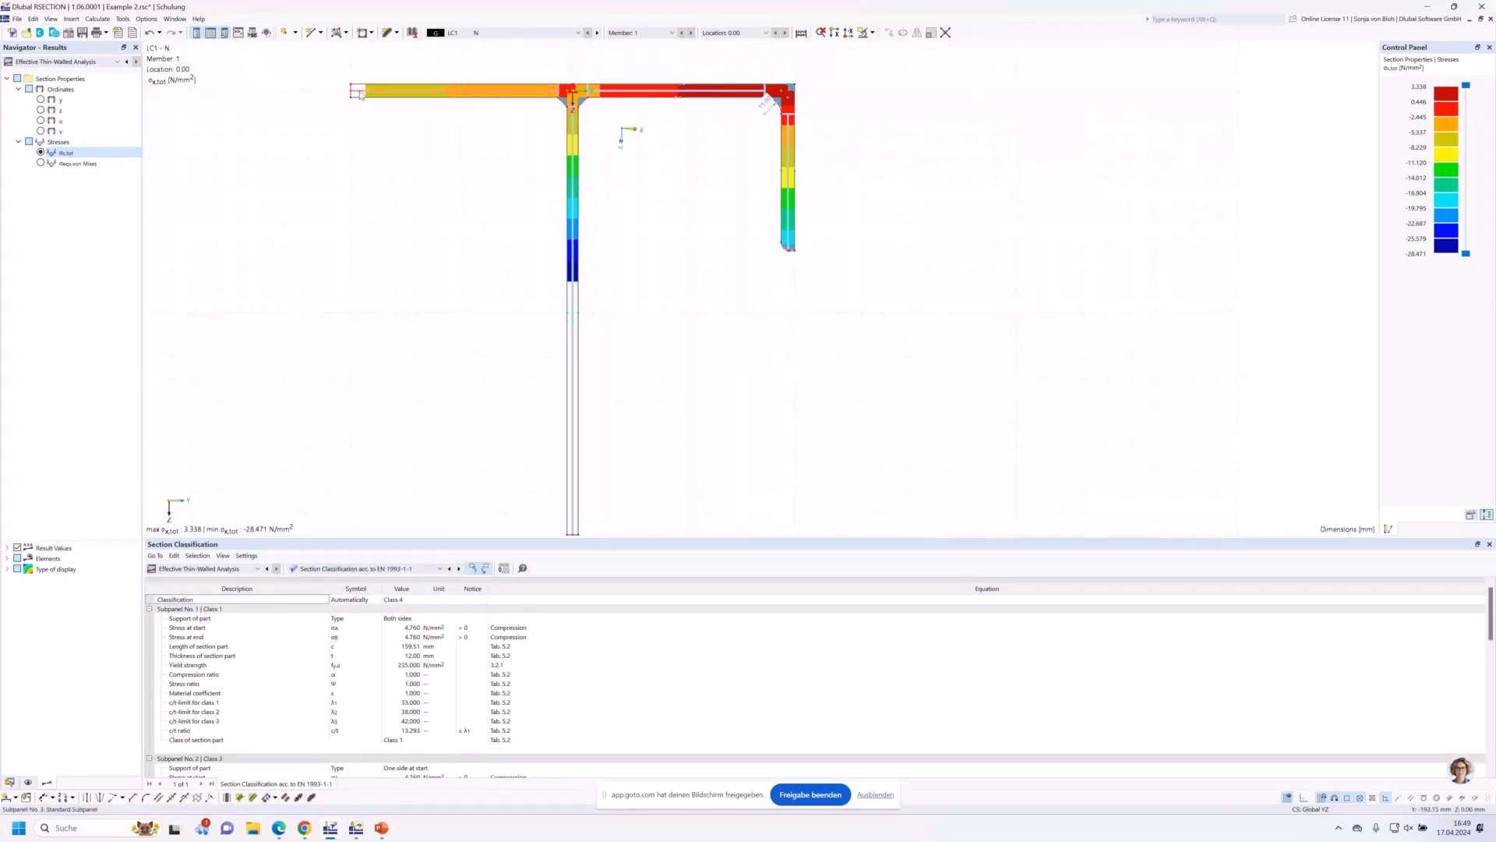
click(359, 95)
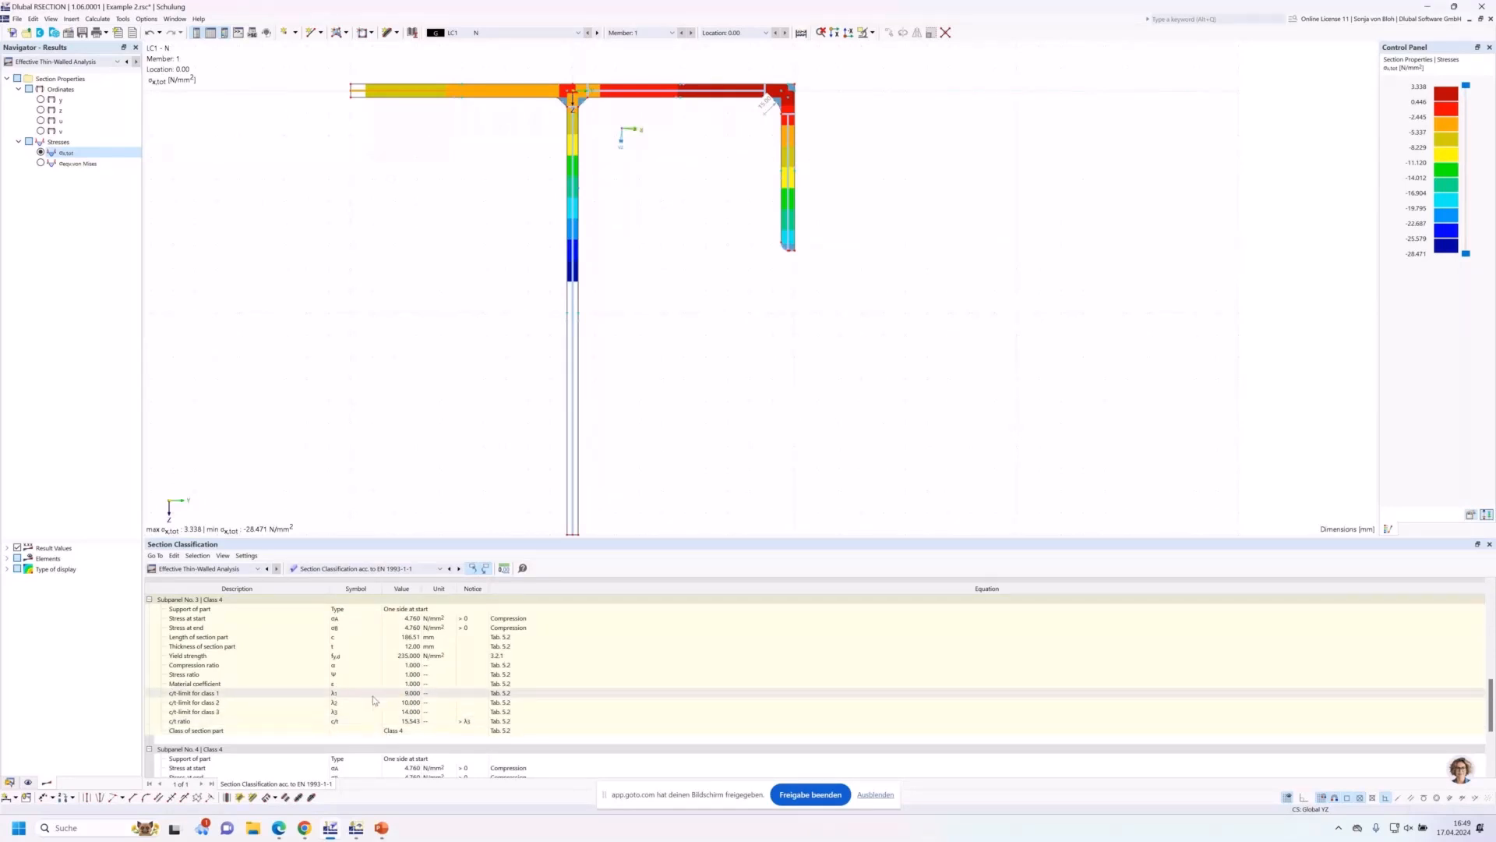
scroll(373, 700, down, 1)
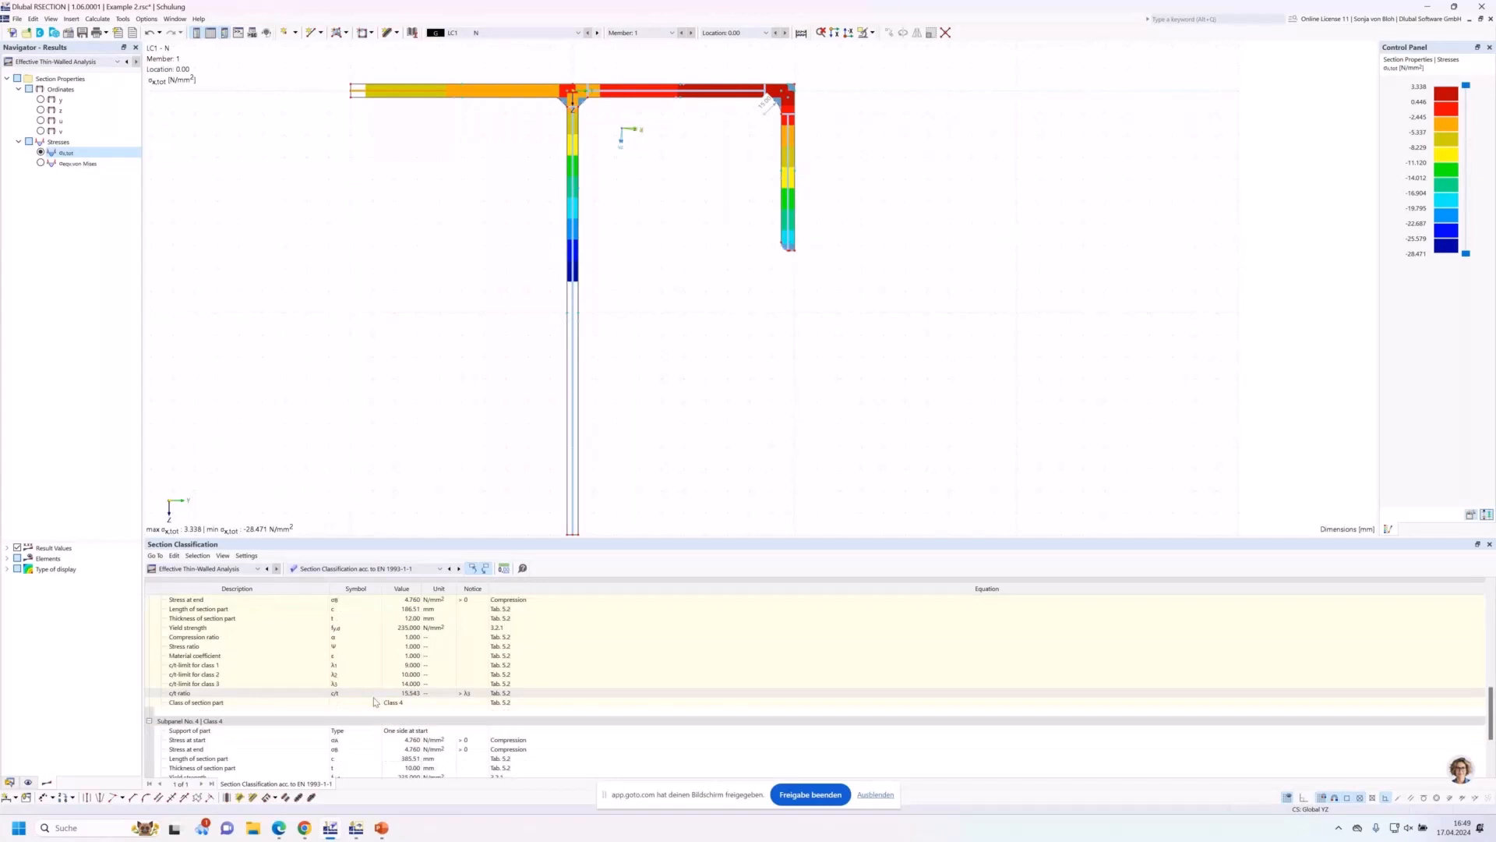
scroll(373, 699, down, 3)
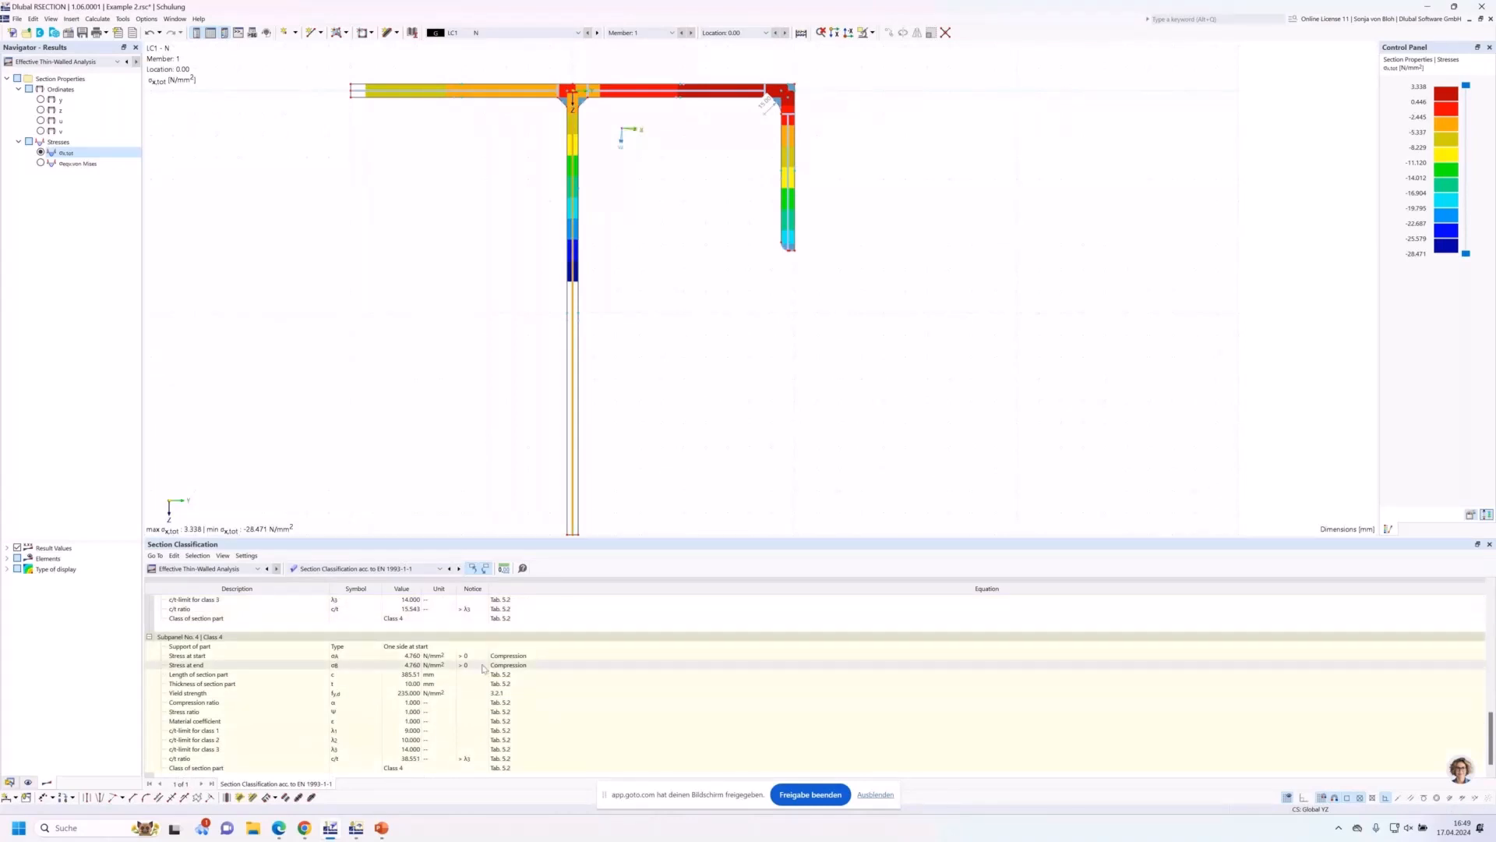
scroll(368, 770, down, 1)
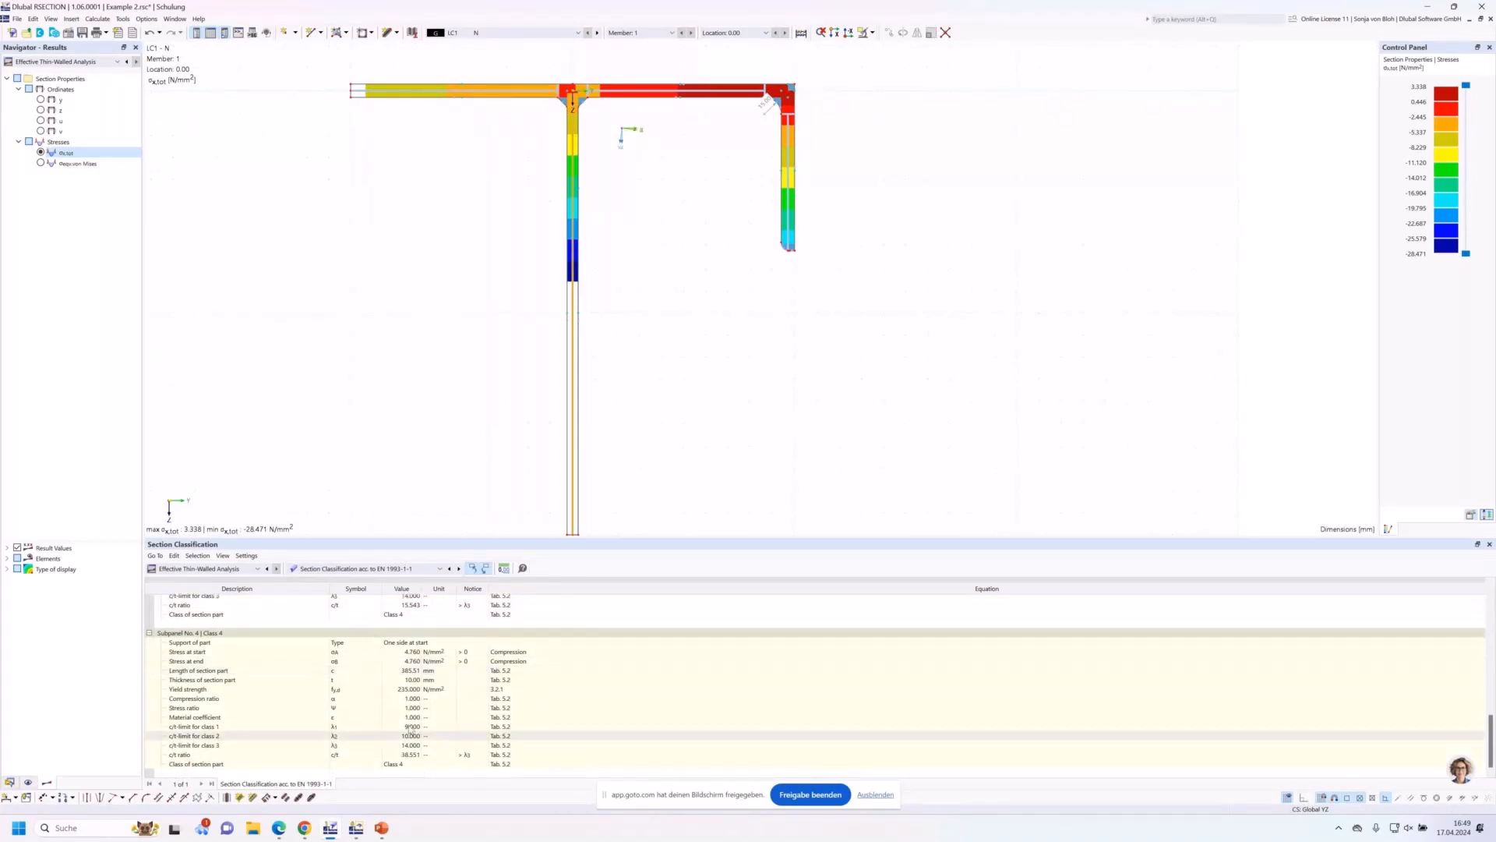
Examine the effective widths acc. to EN 1993-1-1 for the web's subpanel under LC1.
click(363, 568)
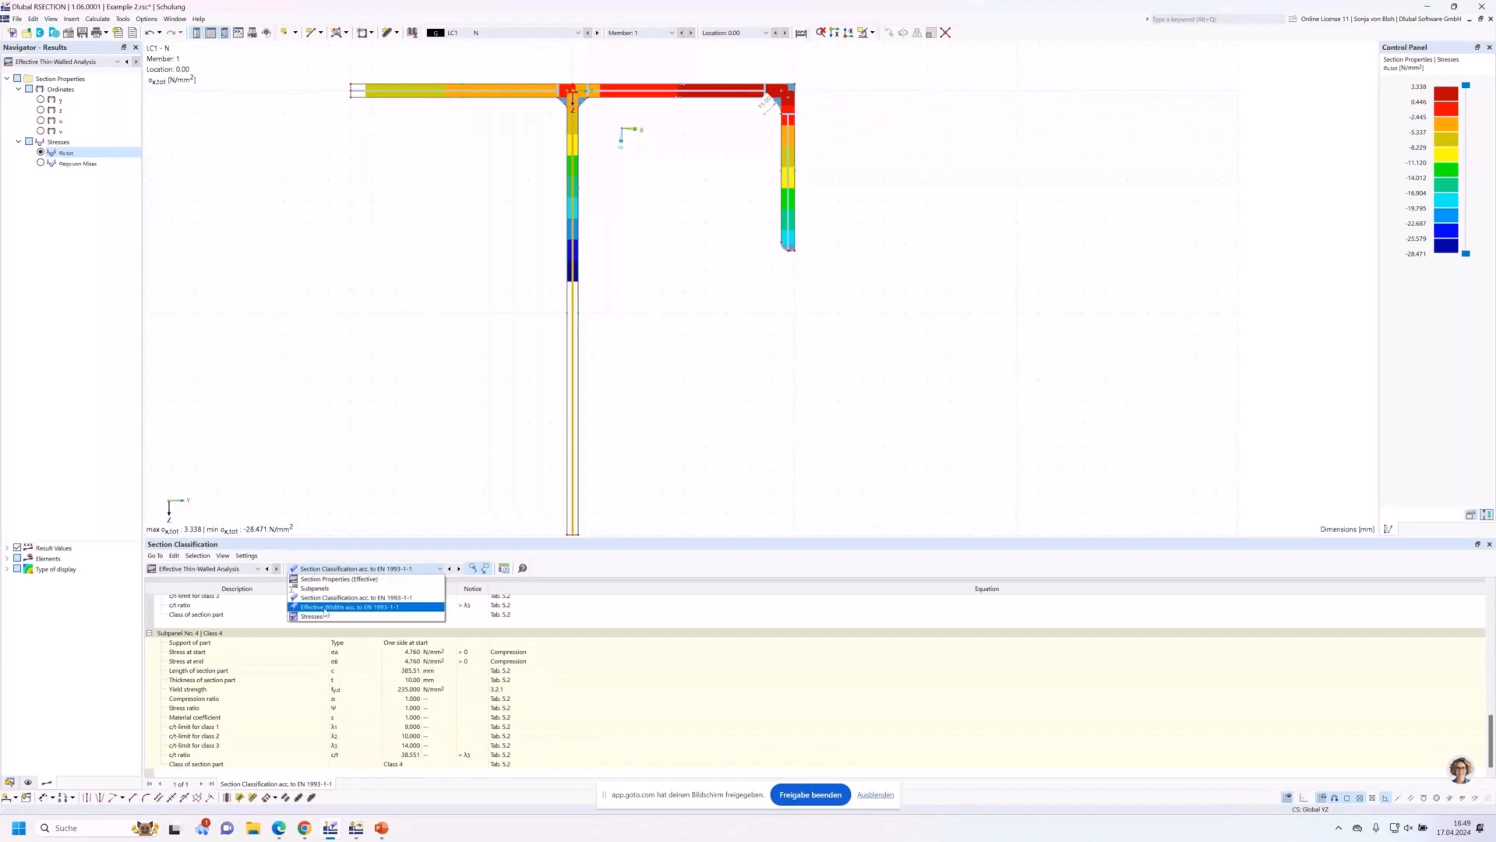
click(326, 608)
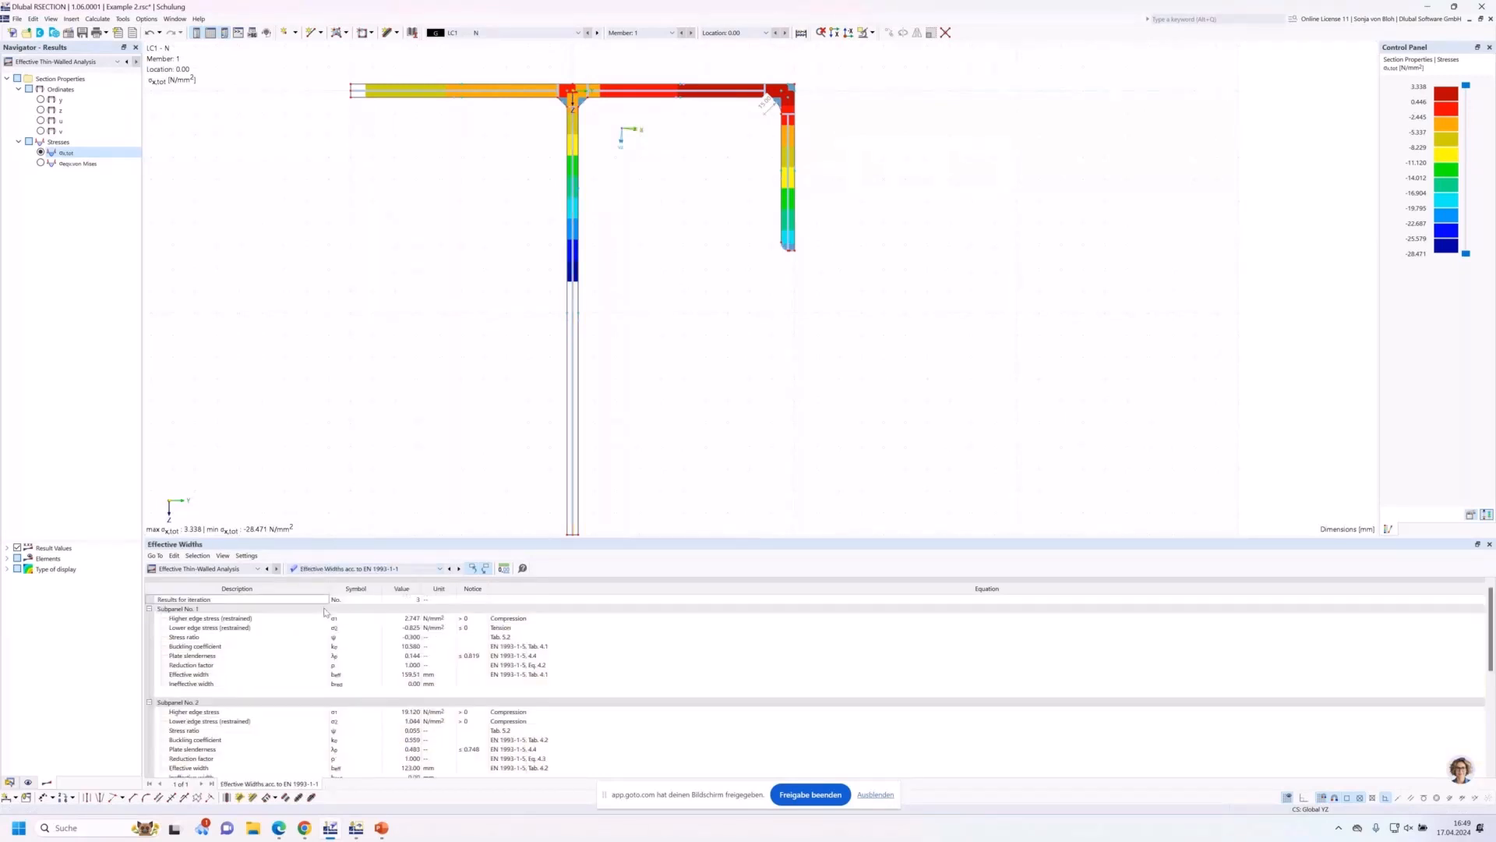
click(573, 430)
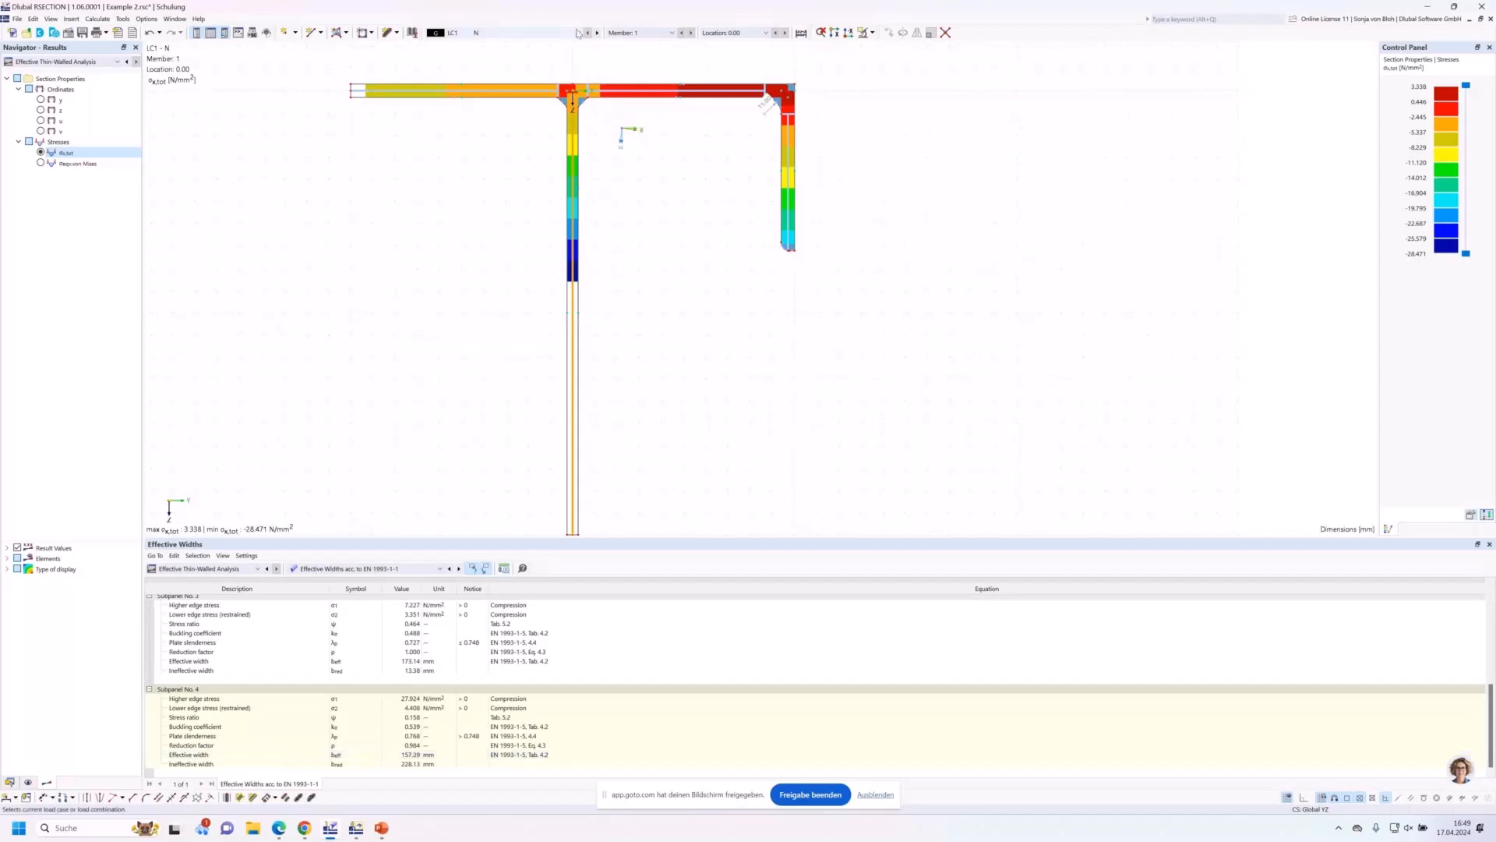
Display the stresses and effective widths for load case LC2 on the whole cross-section.
click(559, 56)
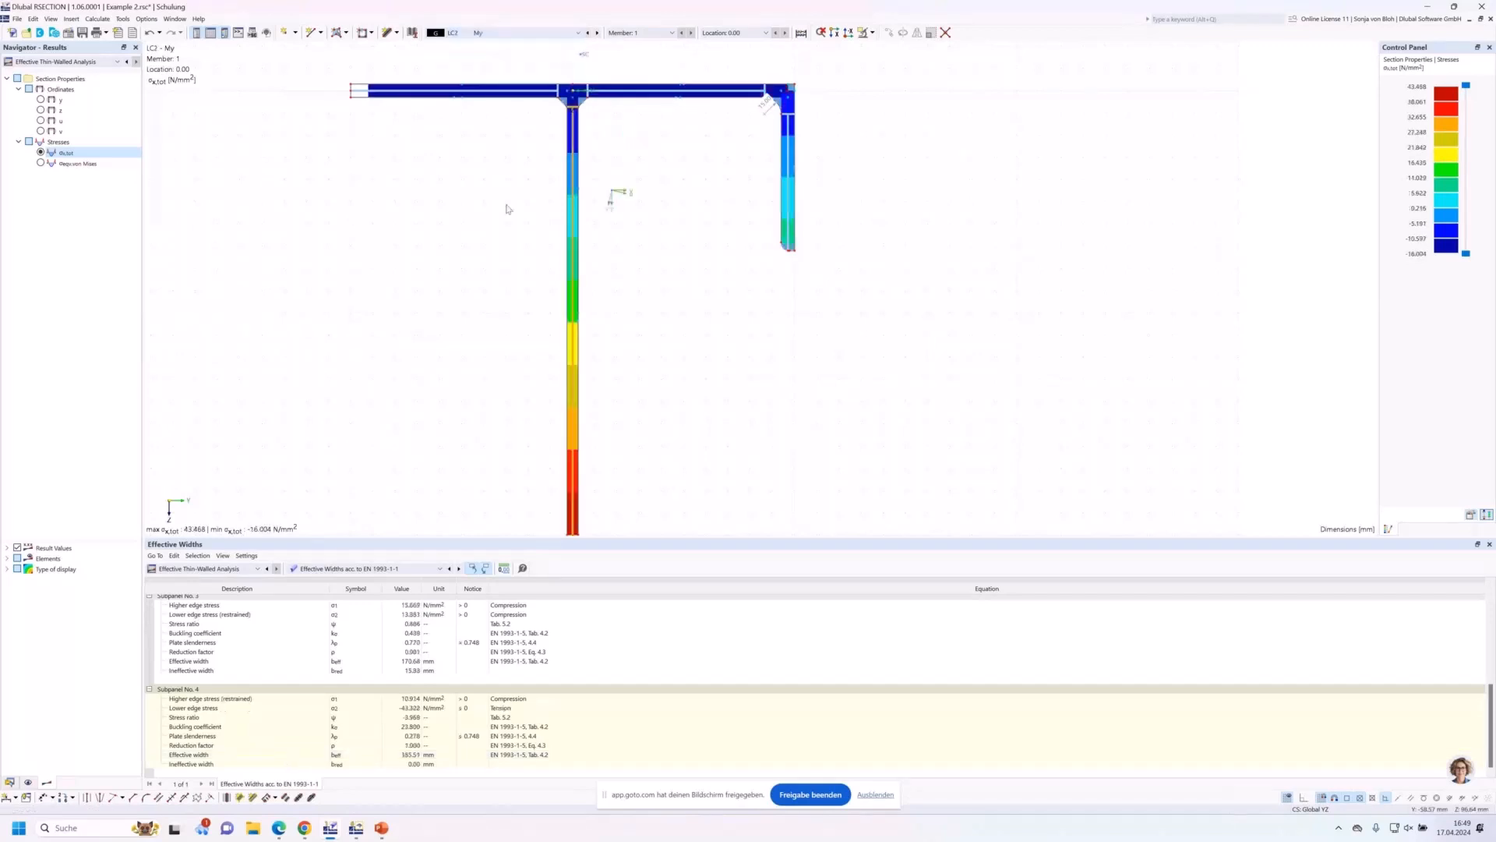
scroll(505, 181, down, 3)
scroll(498, 197, up, 1)
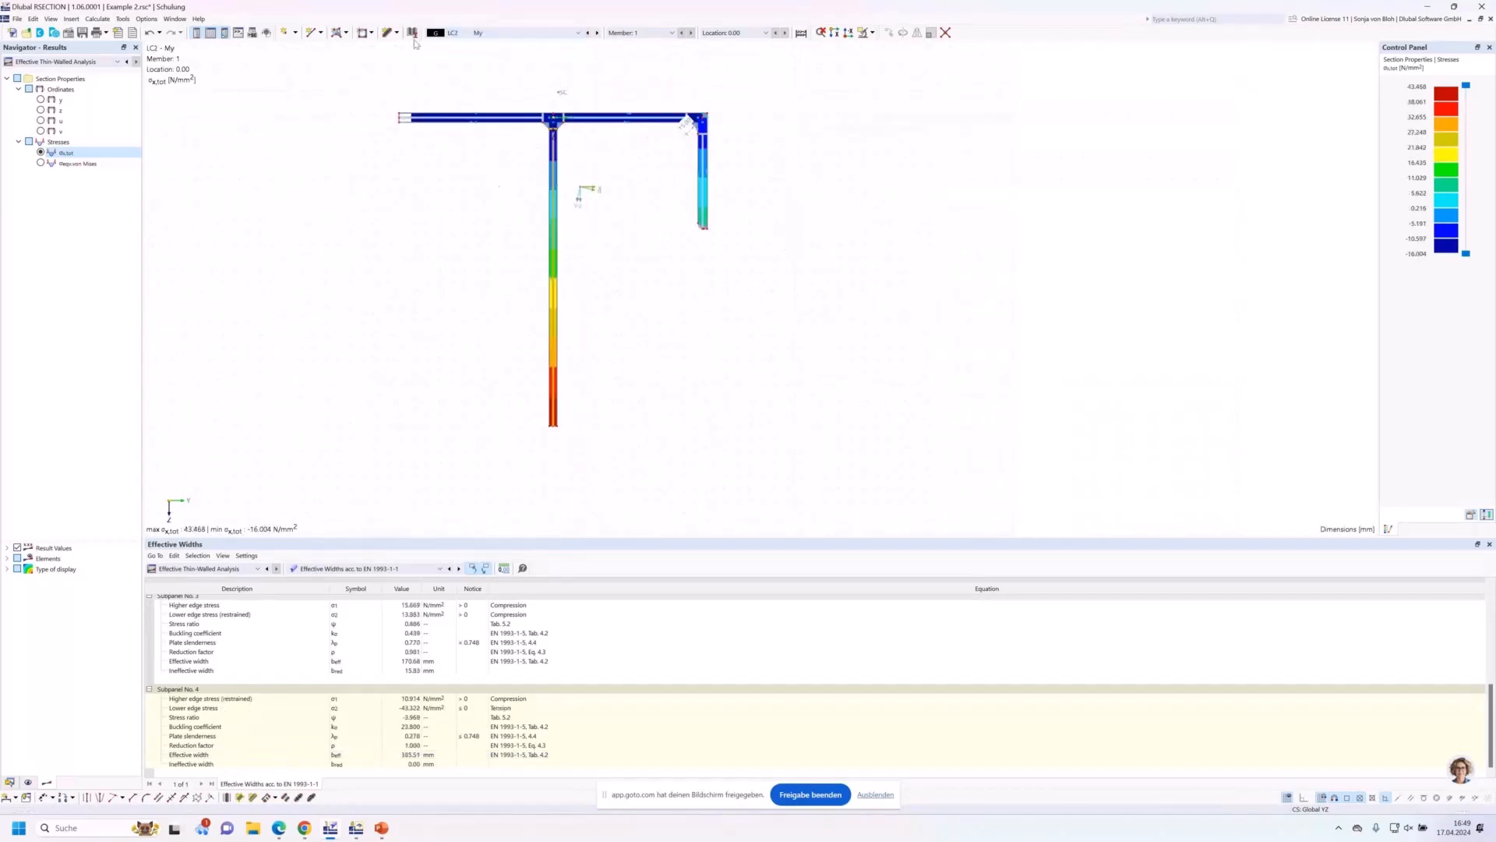
scroll(414, 143, up, 1)
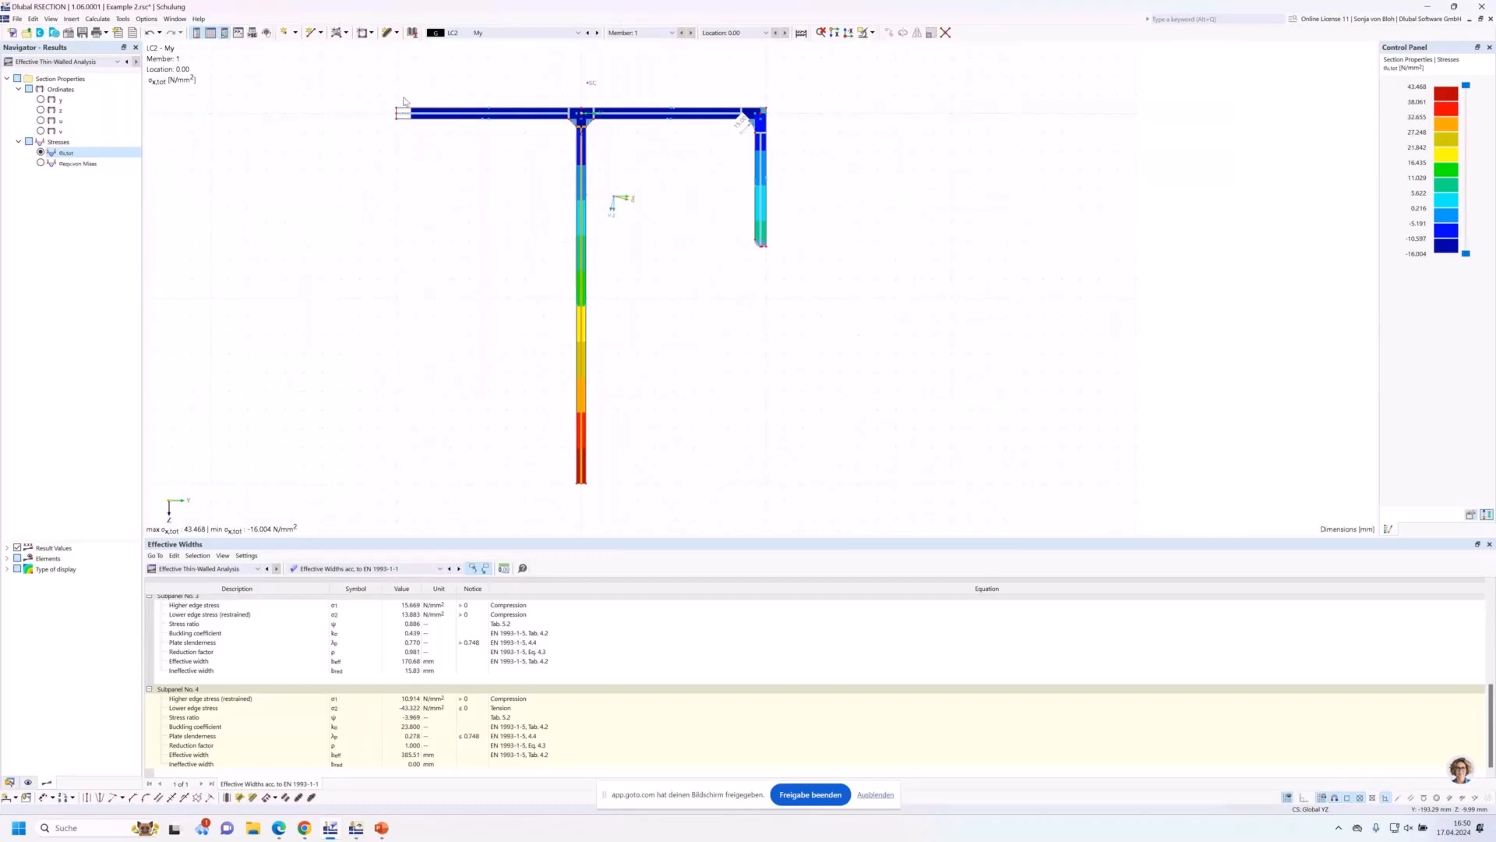
Display the results for load combination CO1 and bring up the model's data overview.
click(513, 39)
click(472, 67)
click(10, 781)
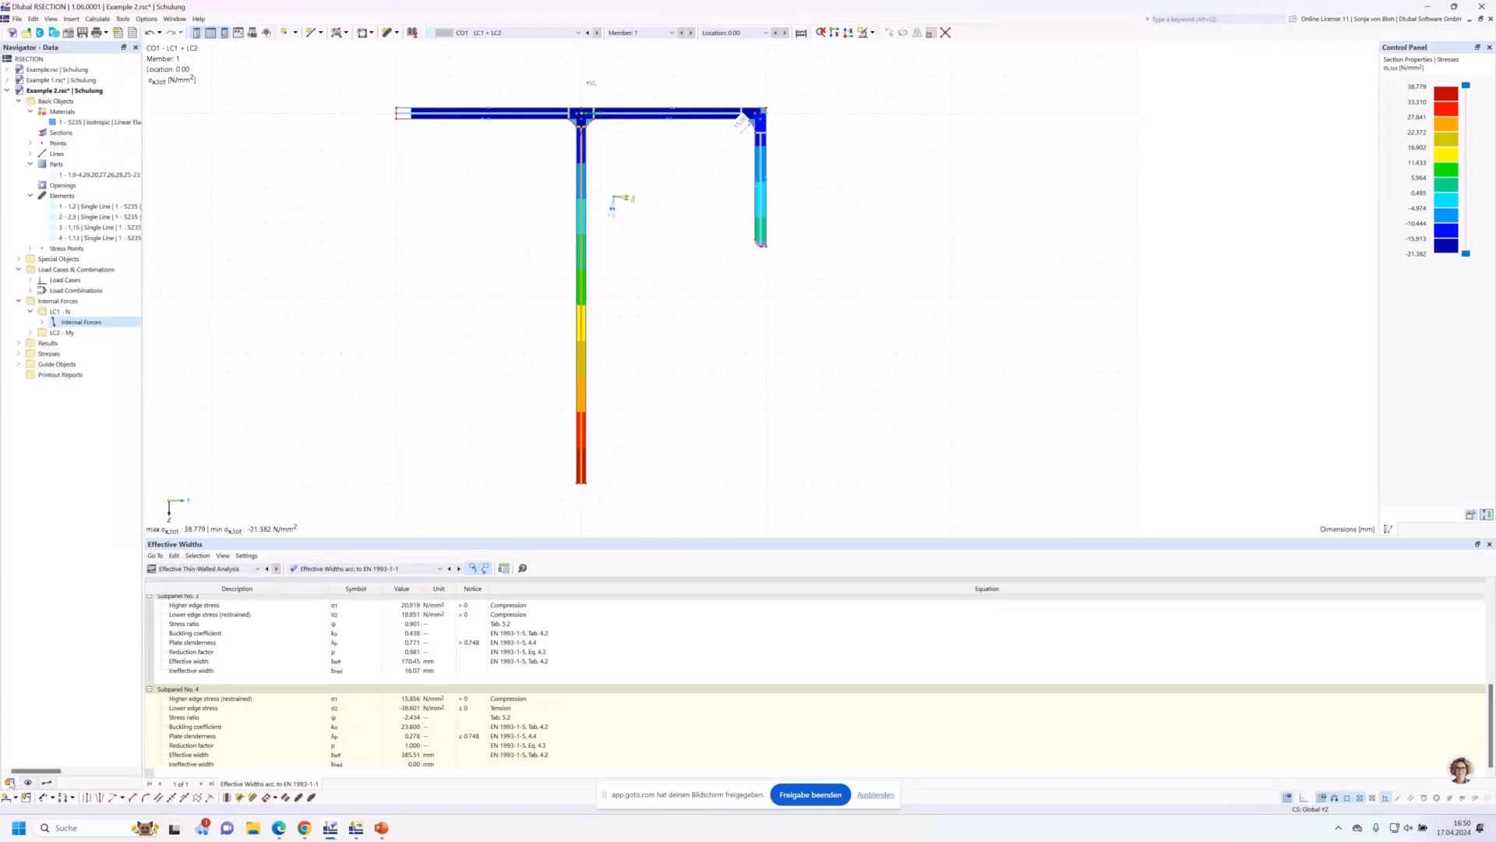
Create a new printout report without the unit normal stresses and unit shear stresses, and return to the model.
right_click(72, 378)
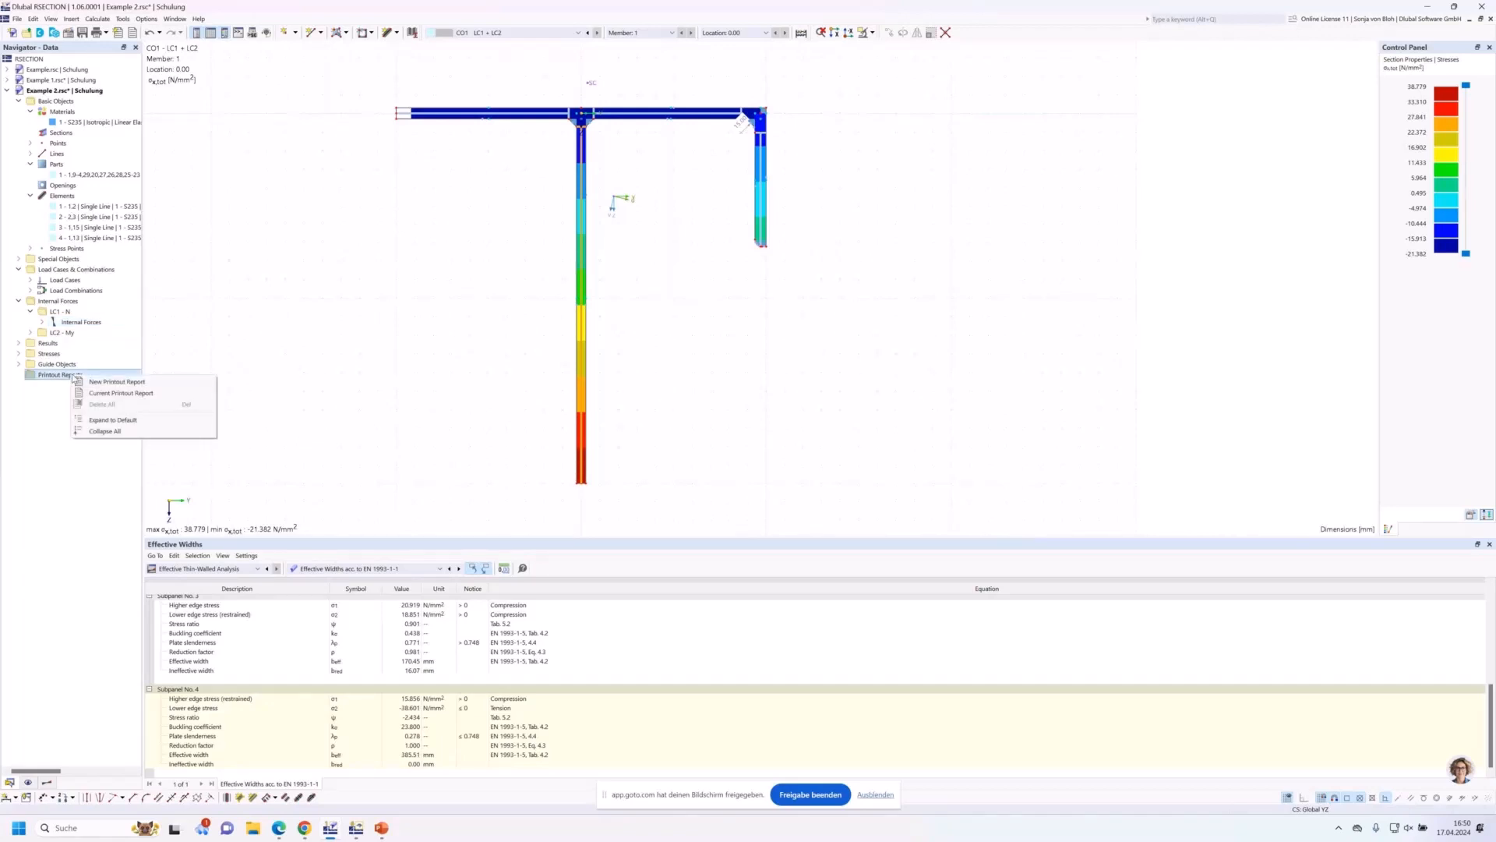
click(123, 383)
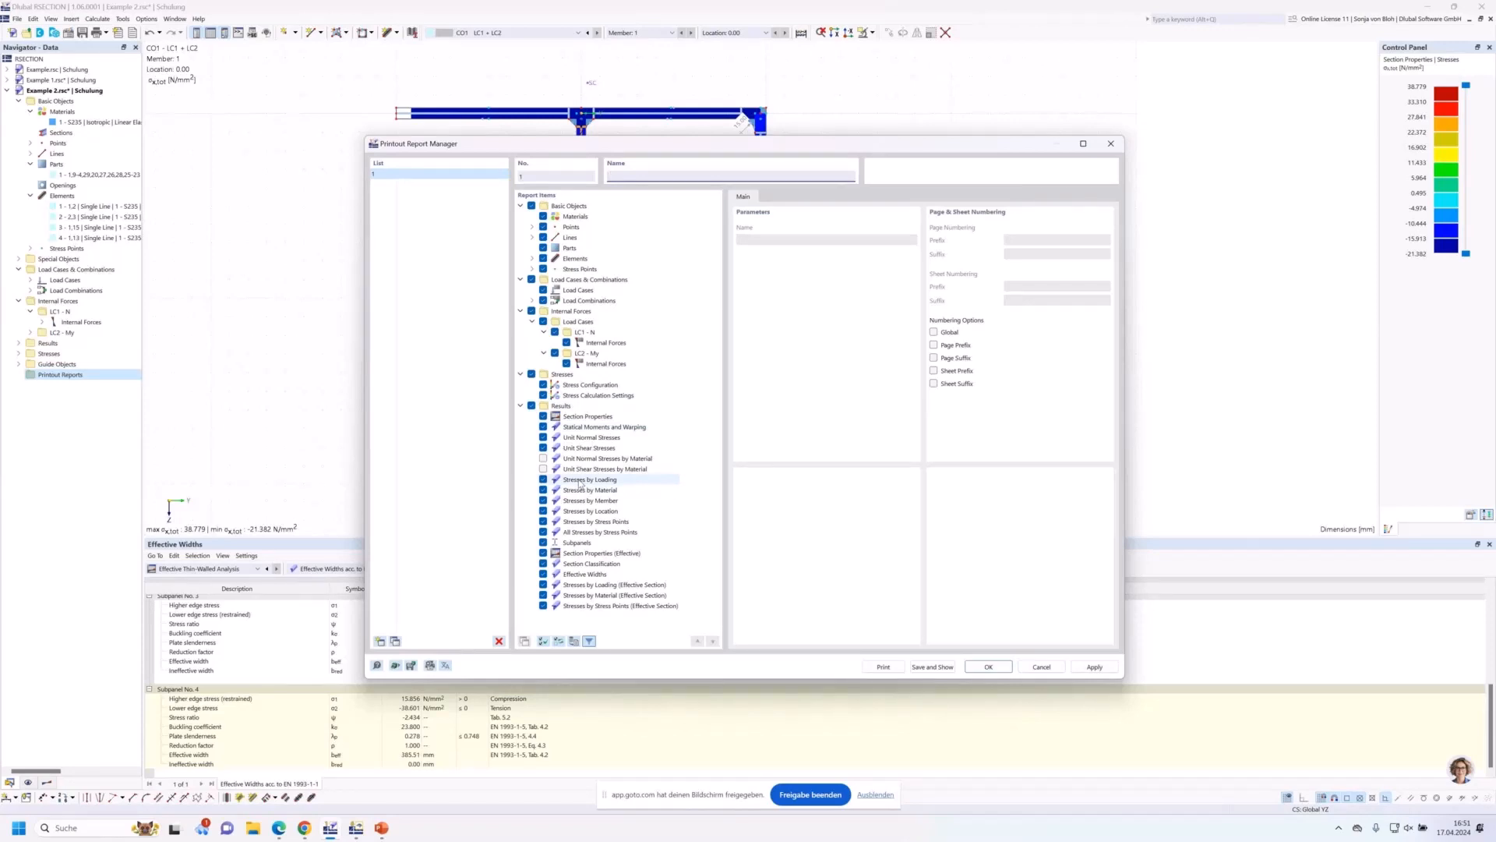
click(544, 438)
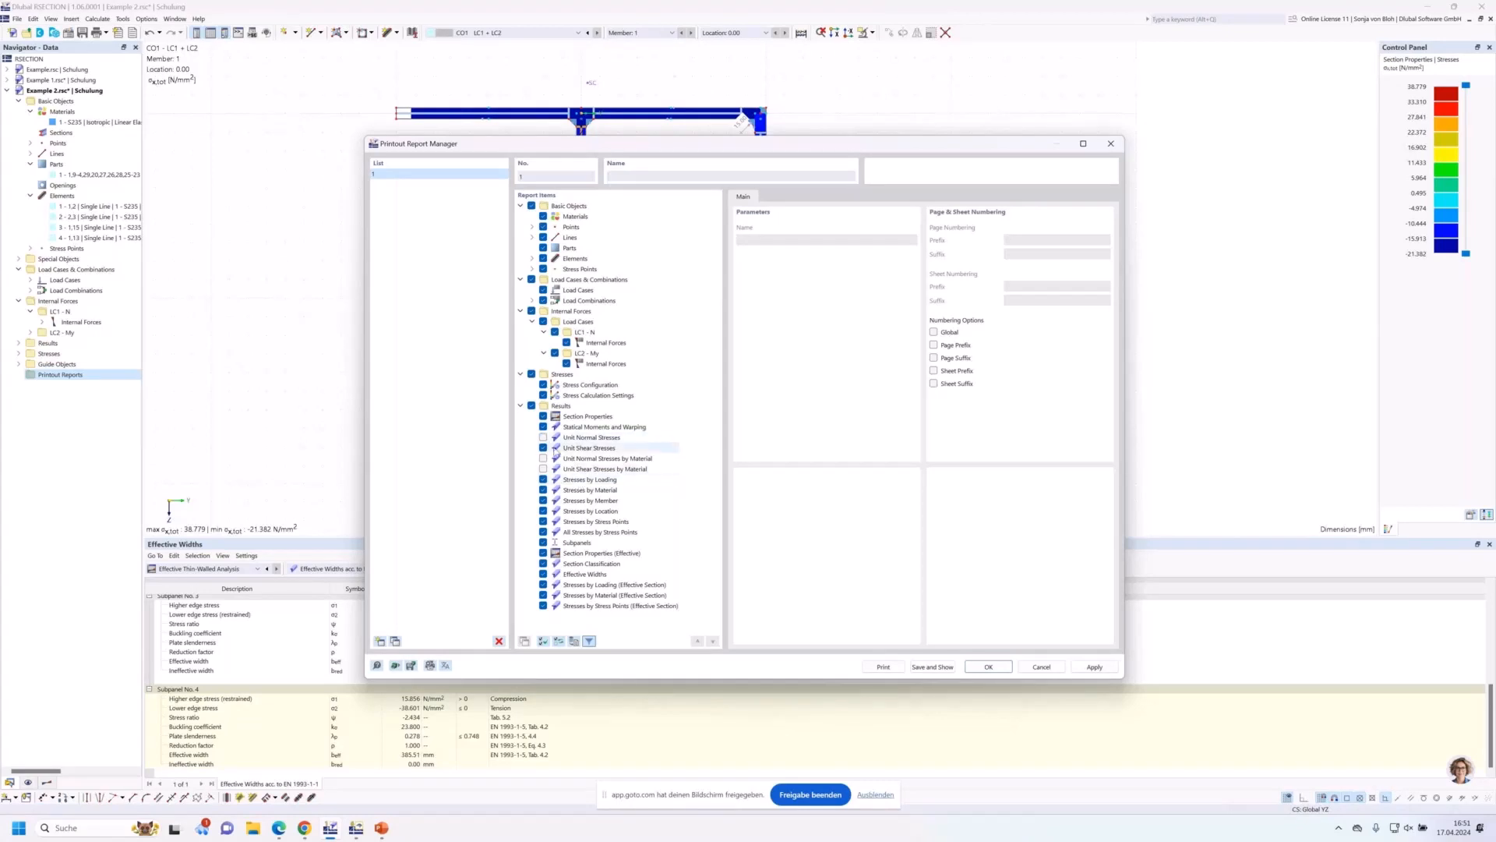
click(543, 449)
click(933, 667)
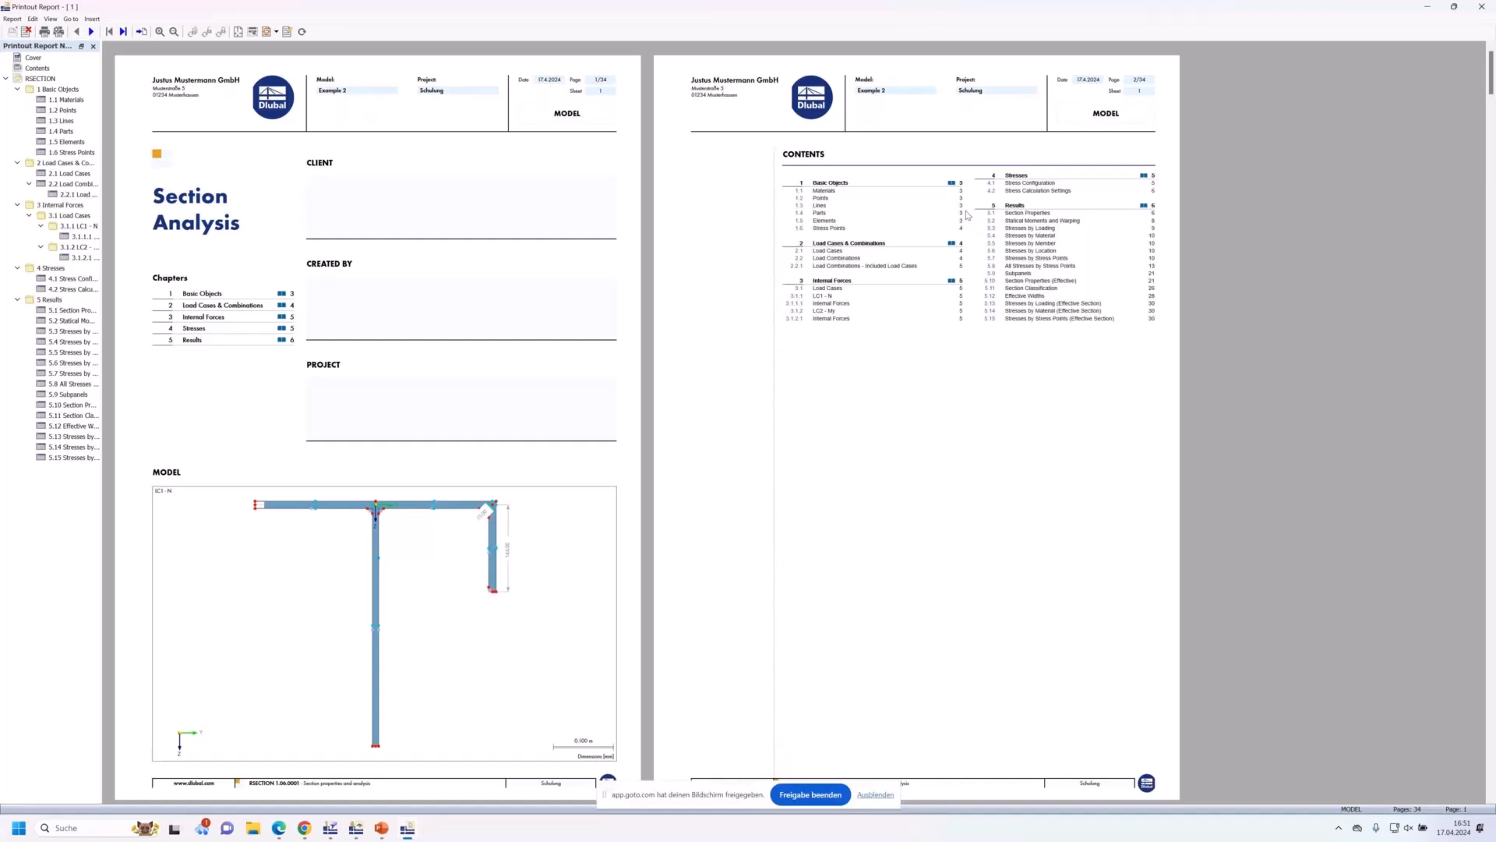
click(1424, 10)
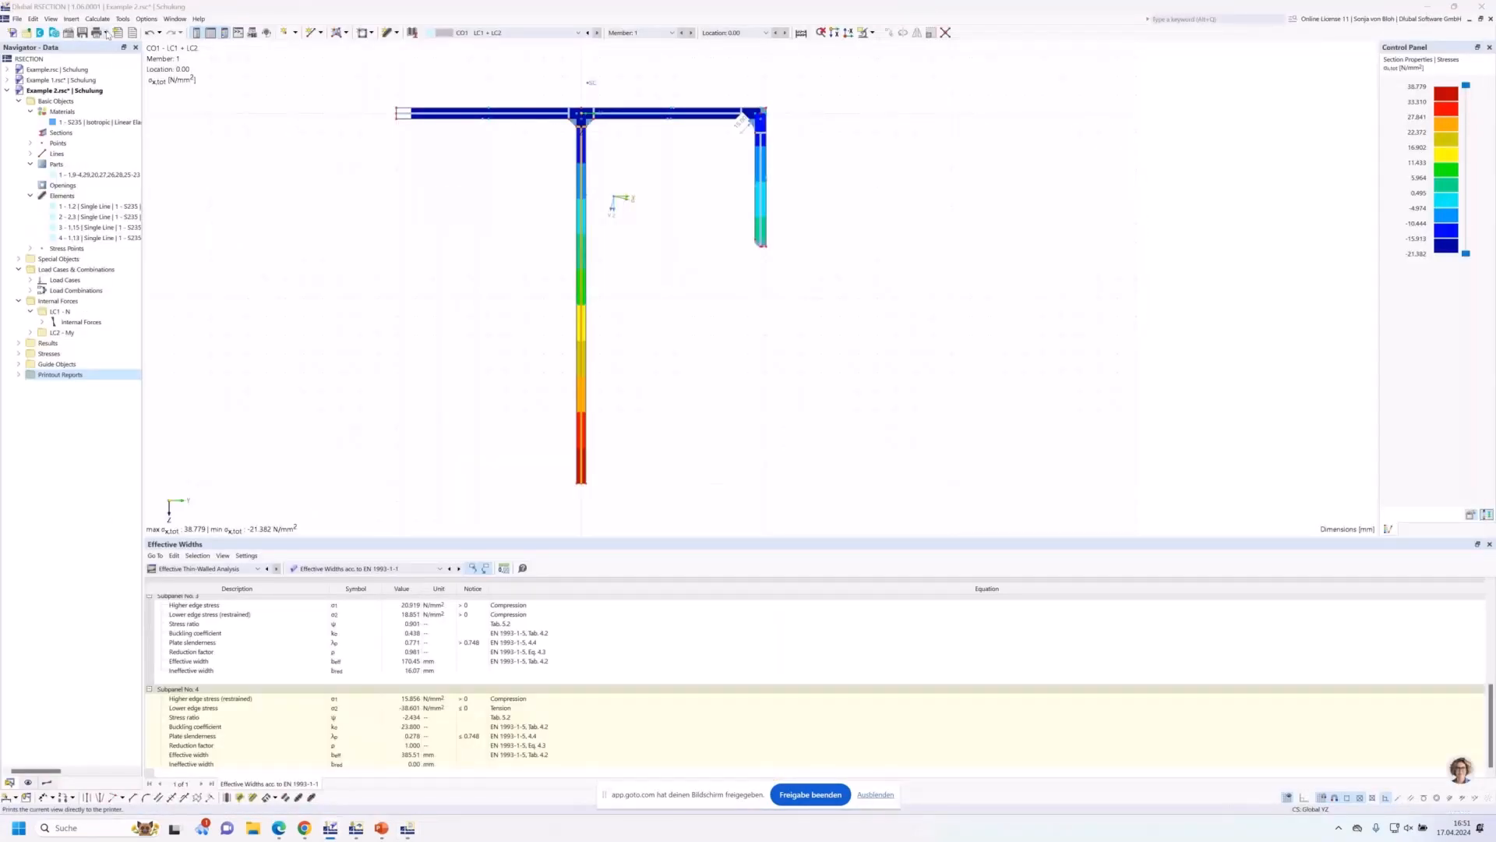
Send the CO1 stress graphic to the printout report as a window-filling picture, view its page and close the report.
click(106, 34)
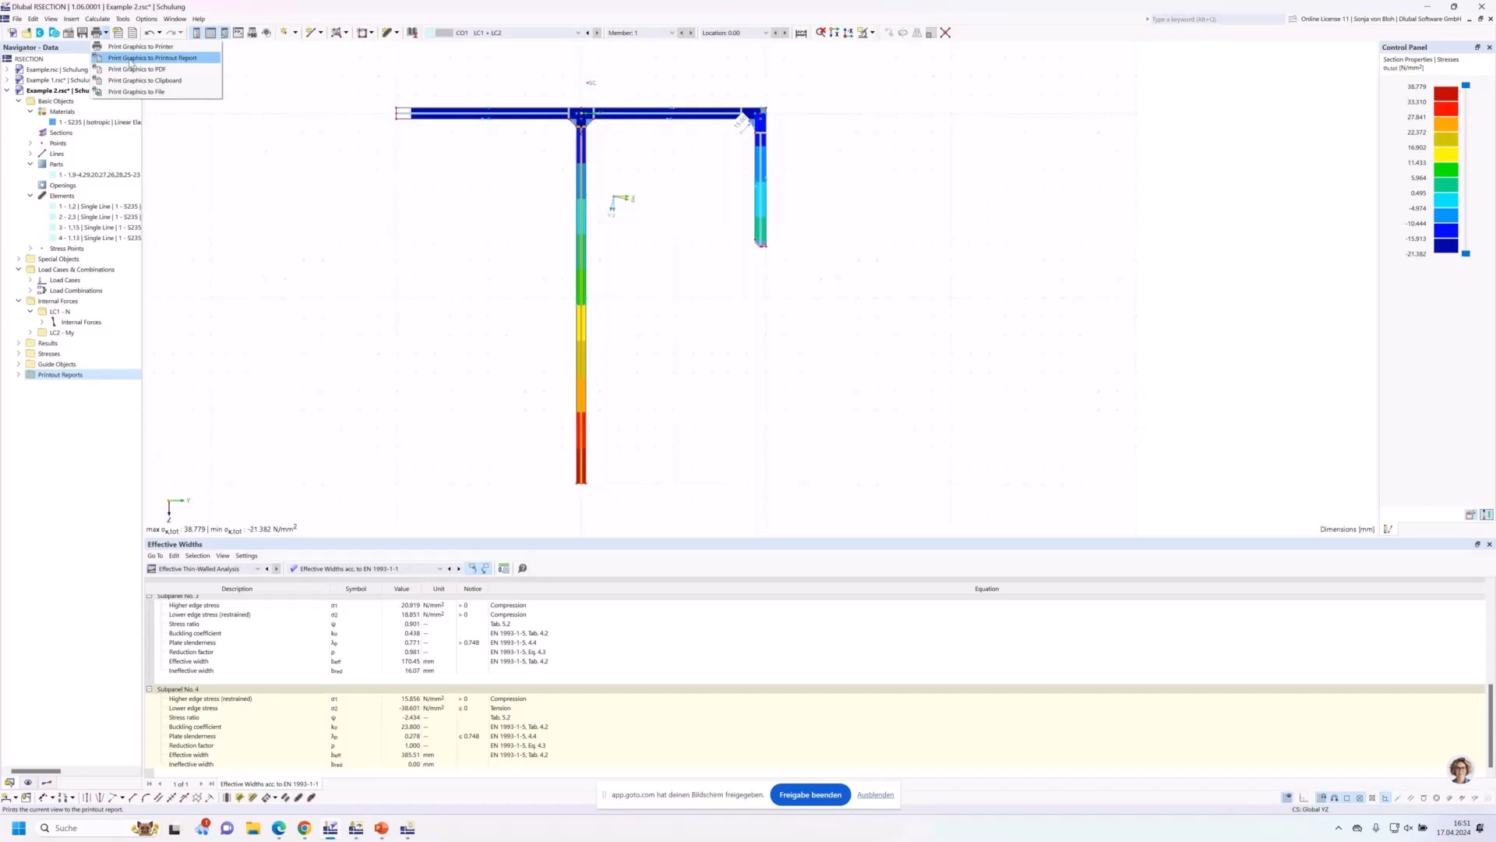
click(130, 58)
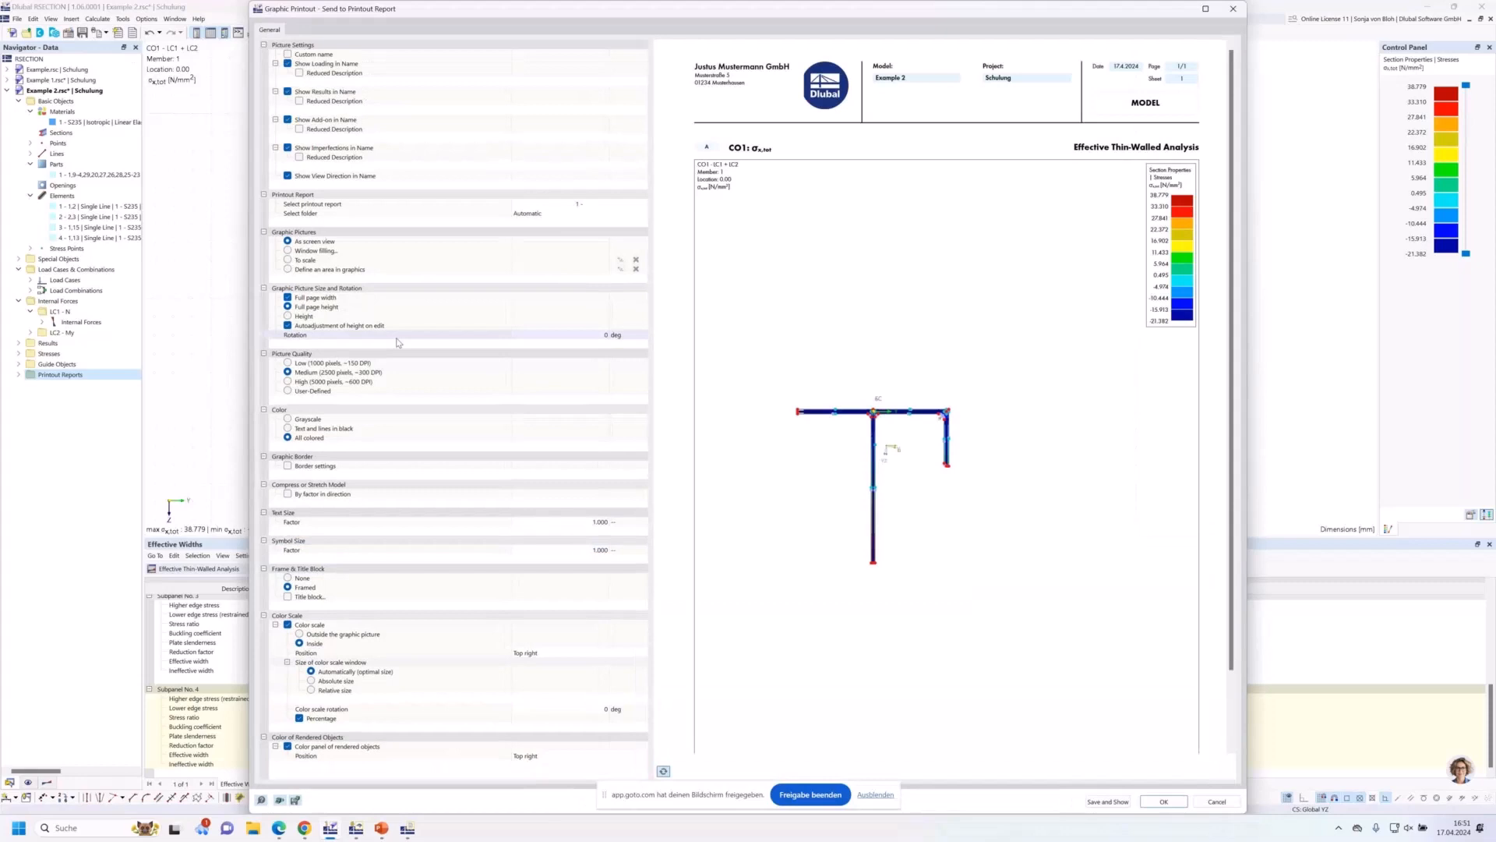
click(332, 252)
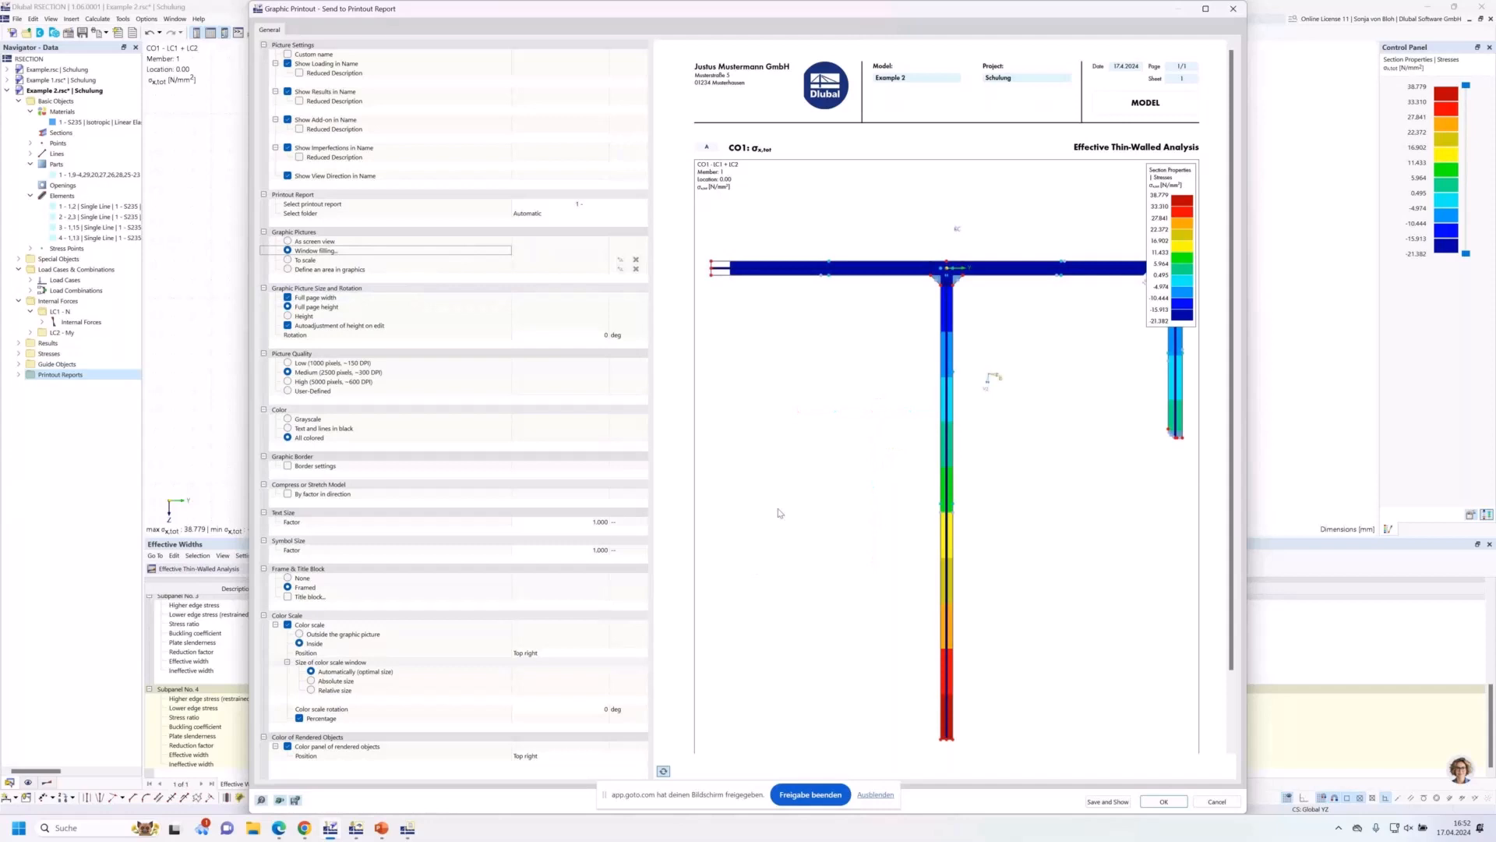
click(1107, 802)
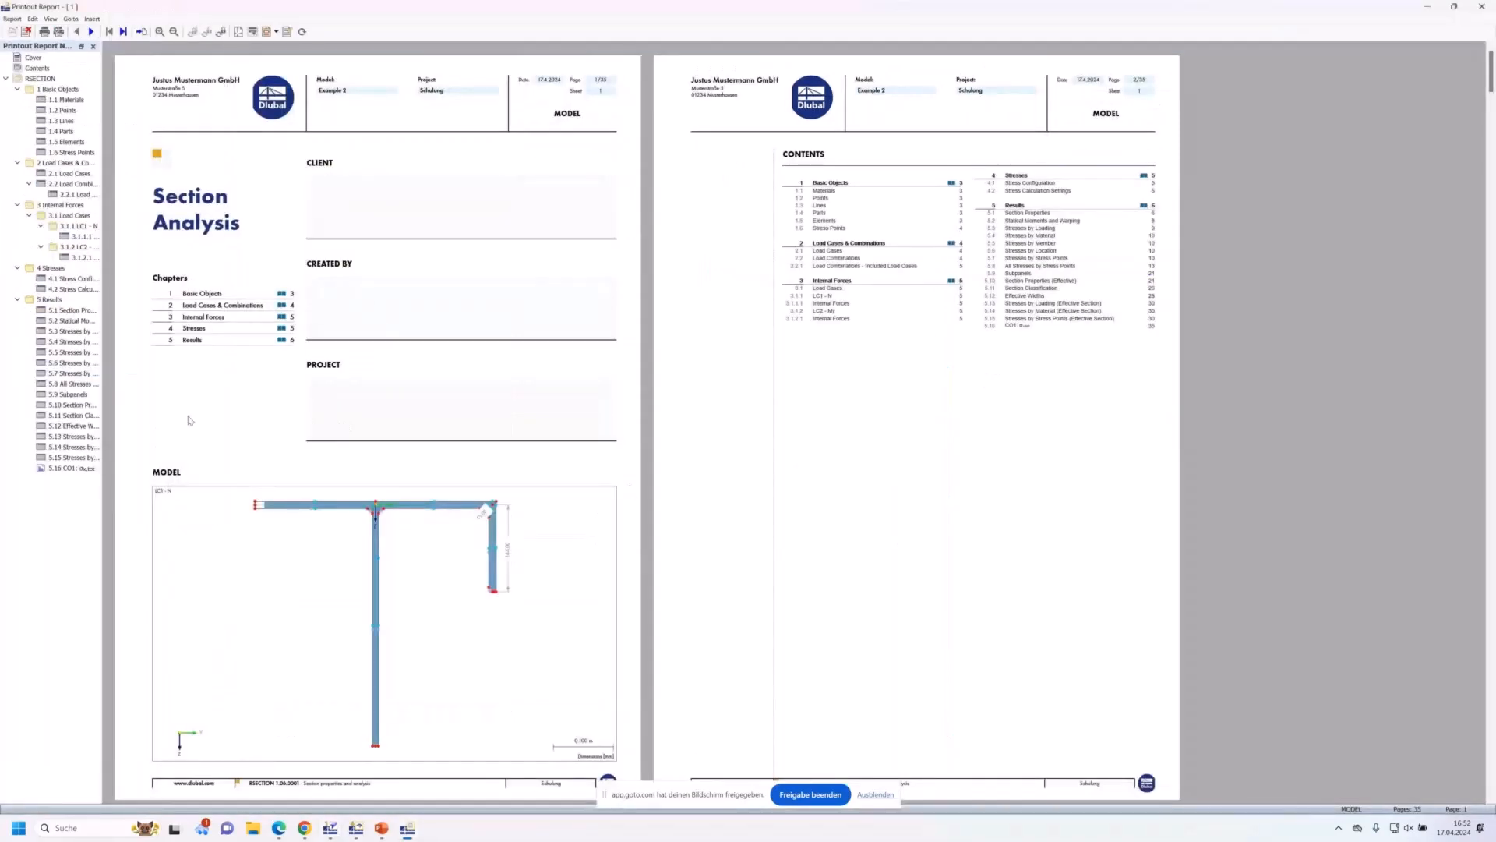
click(66, 468)
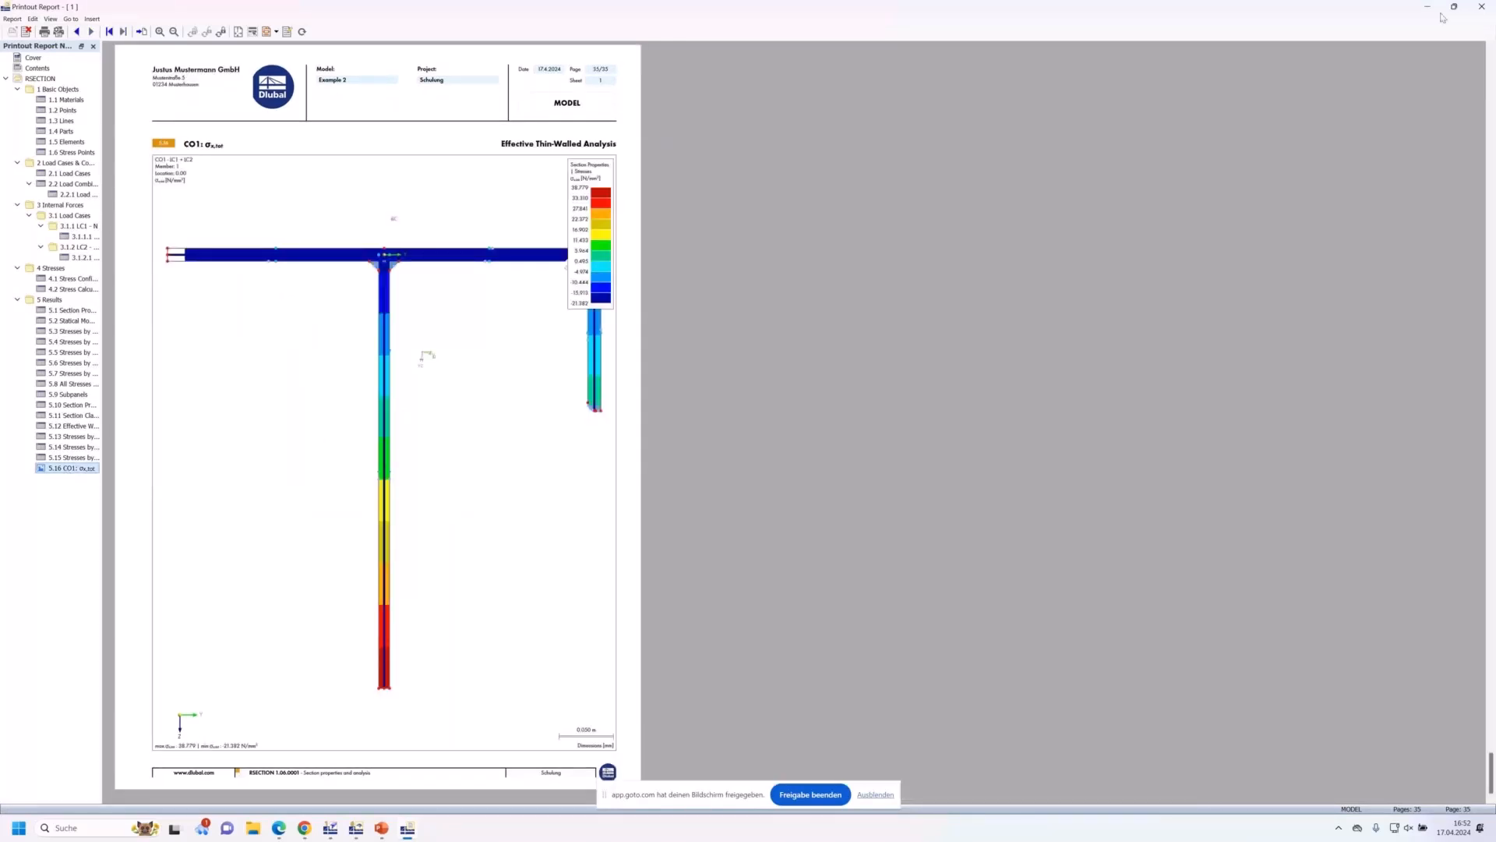
click(1482, 8)
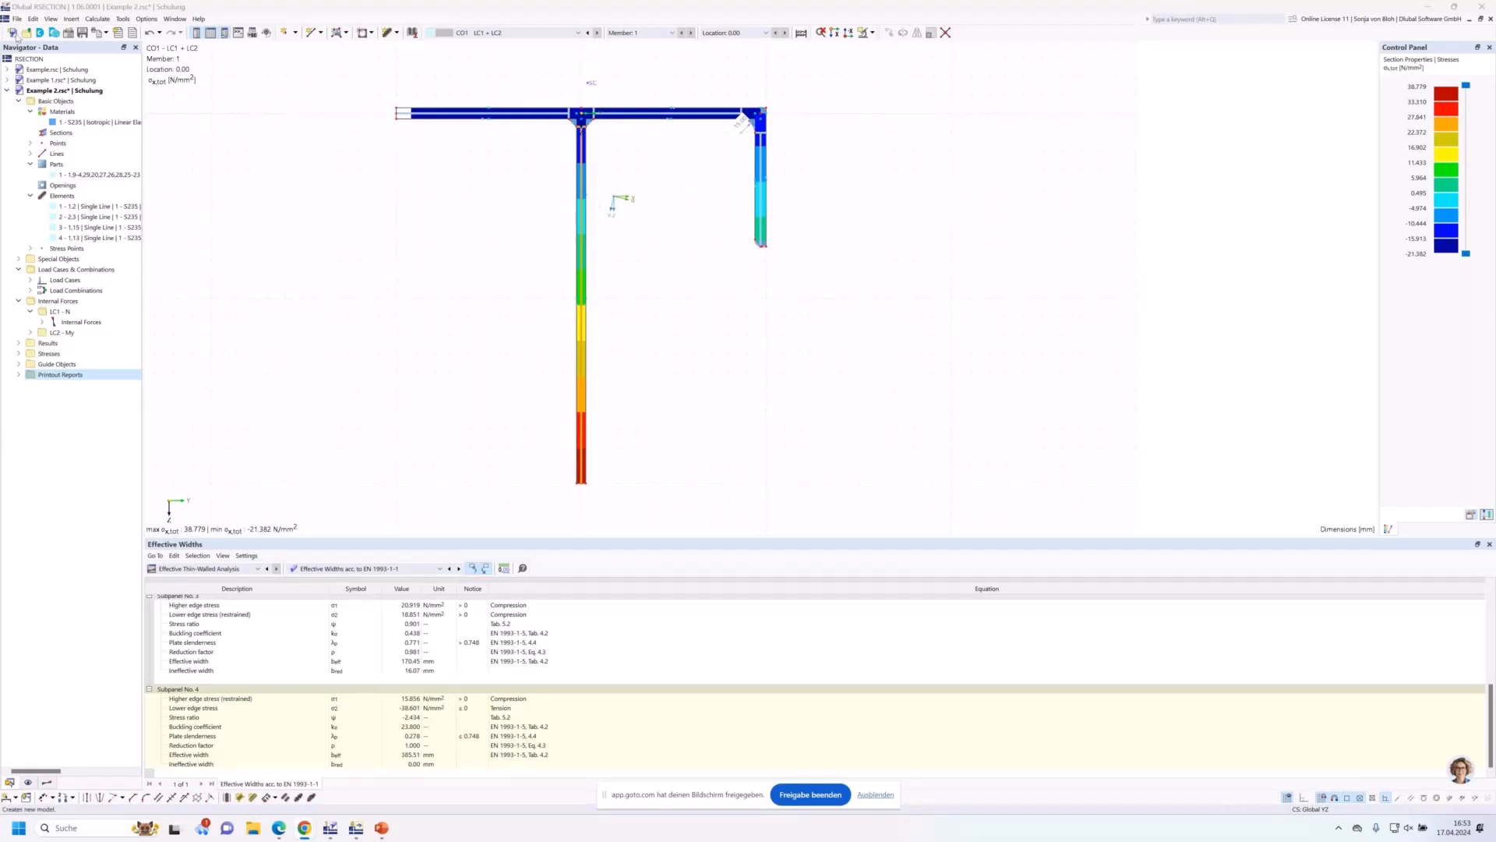
Import the DXF file Aluprofil.dxf as a new model instead of into the active one.
click(17, 18)
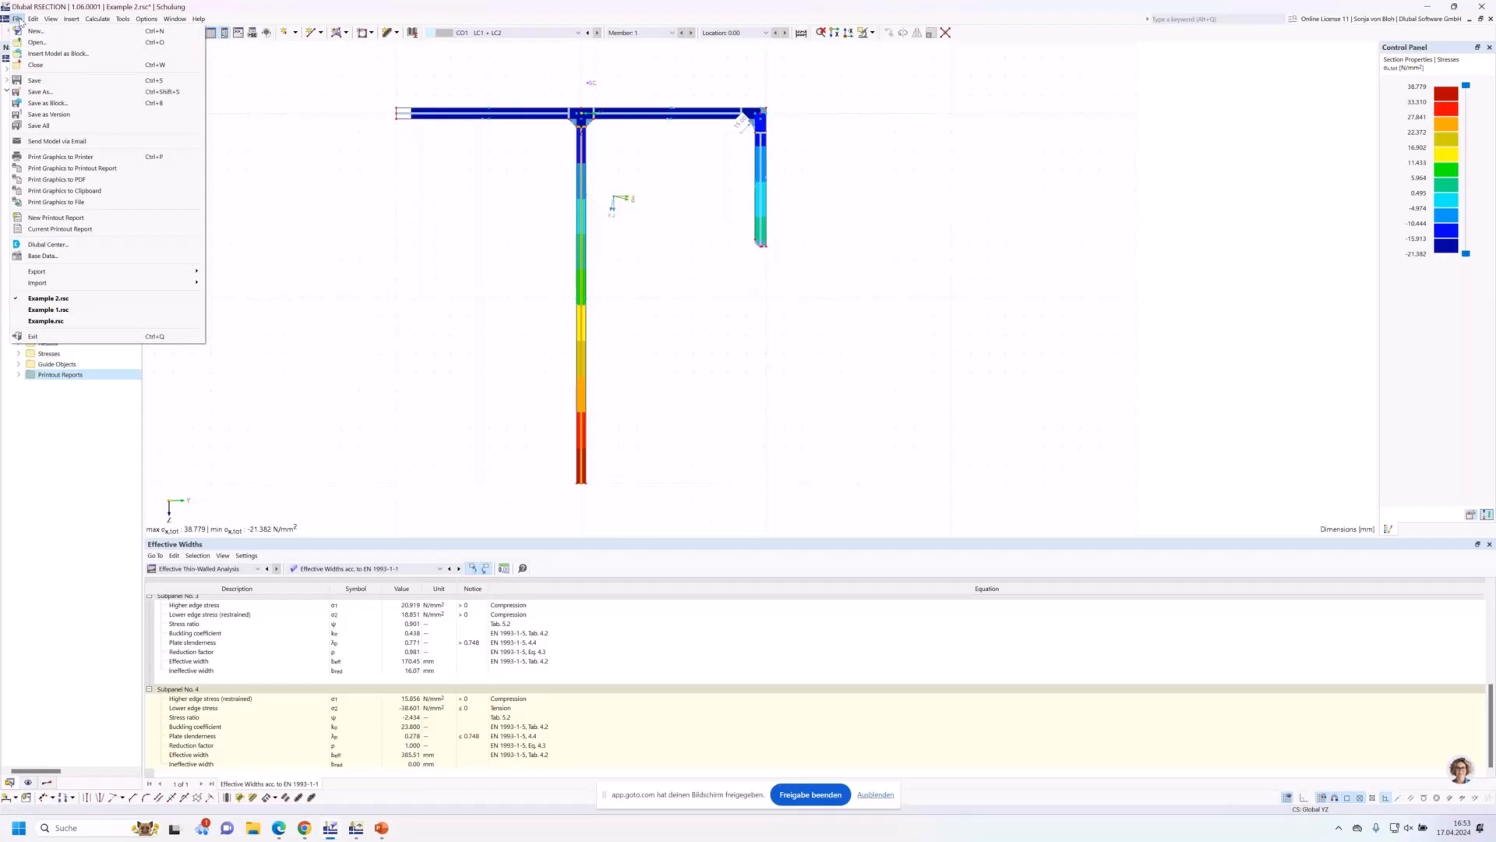
mouse_move(156, 283)
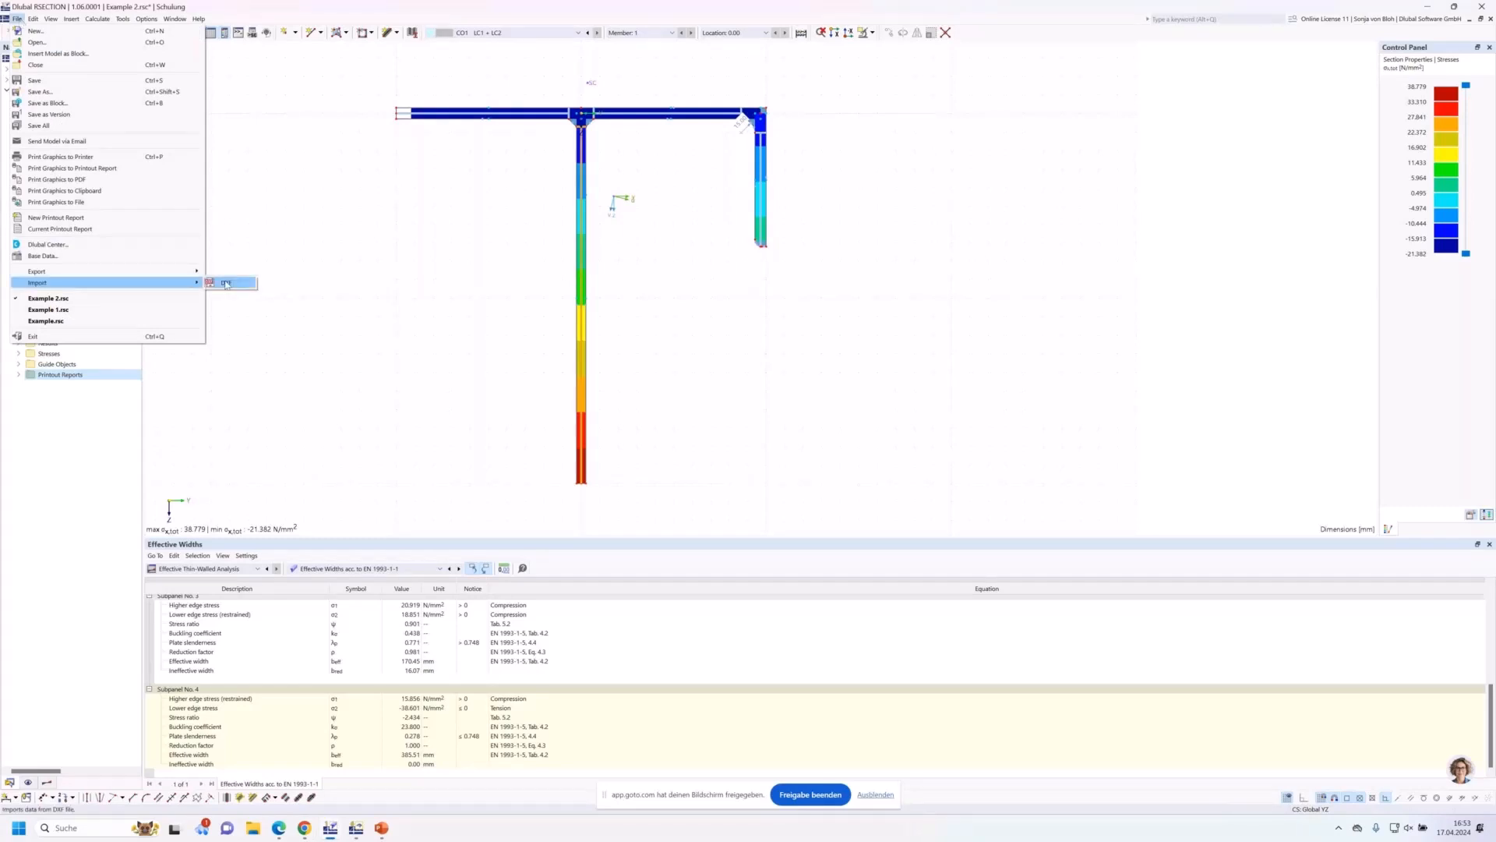
click(226, 283)
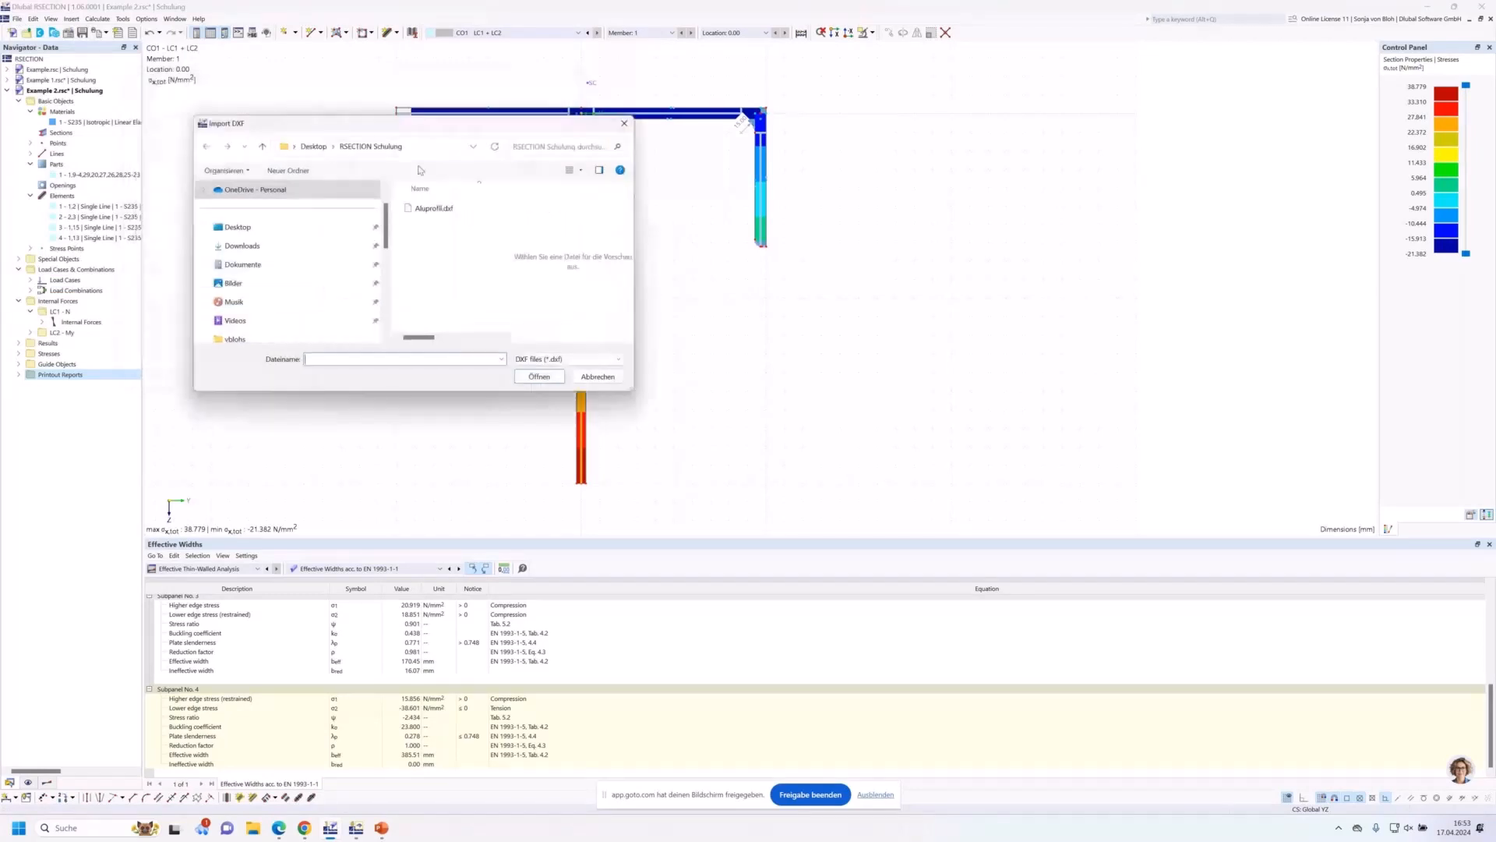
click(434, 209)
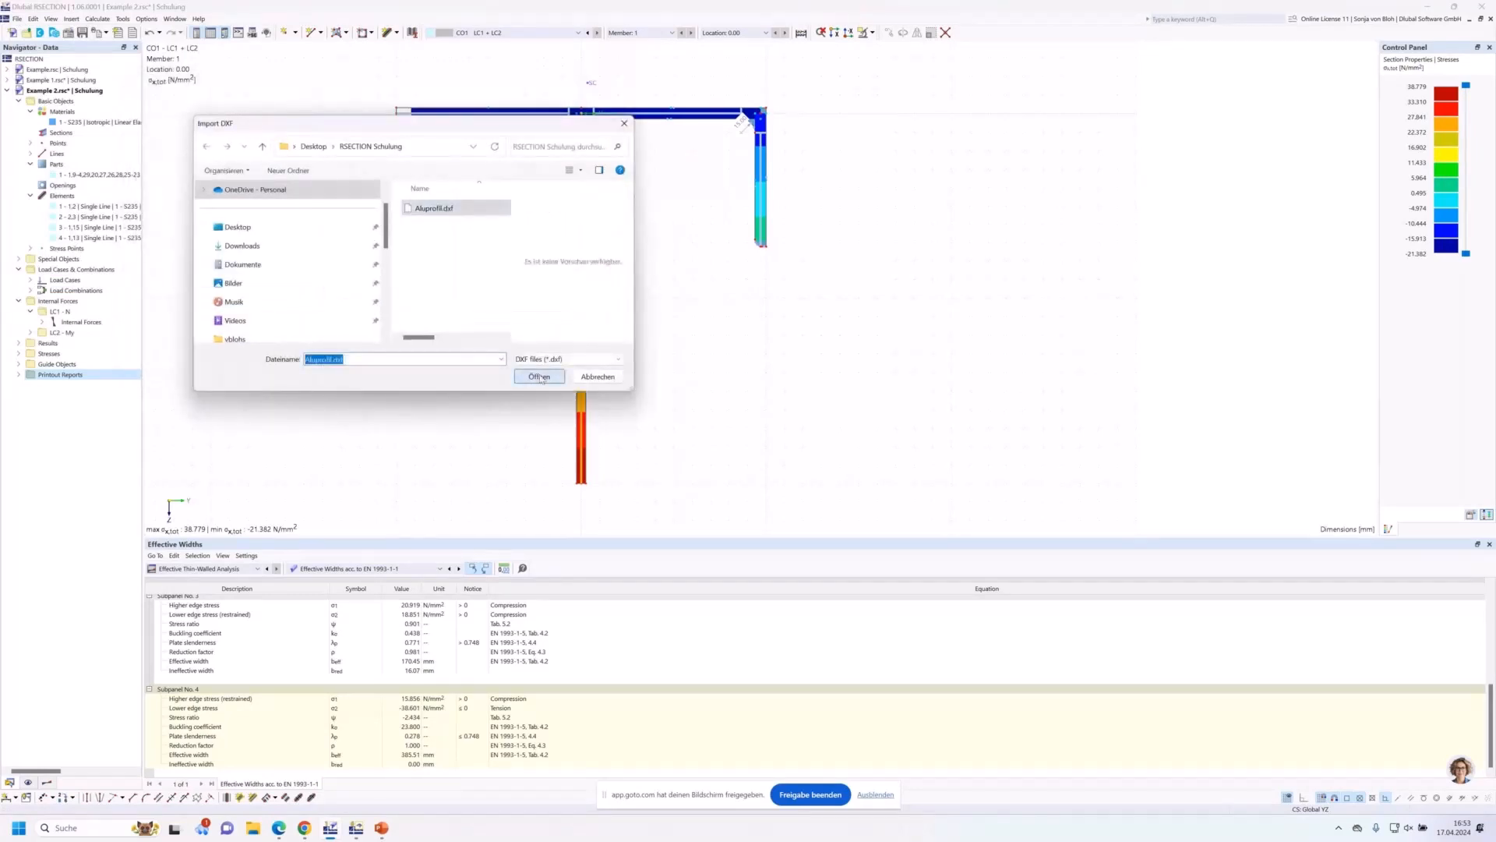
click(539, 377)
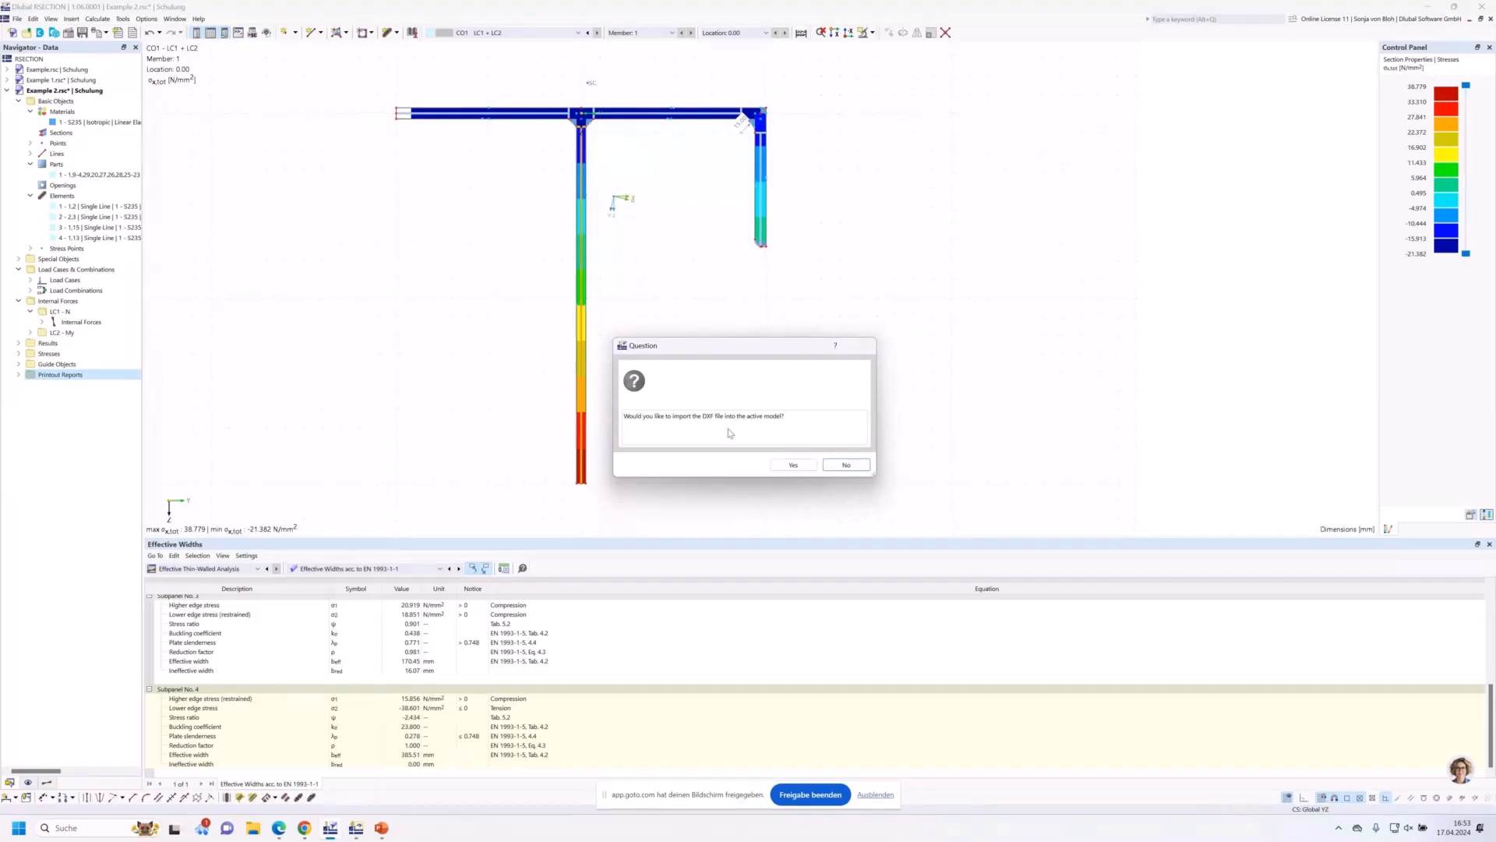
click(847, 466)
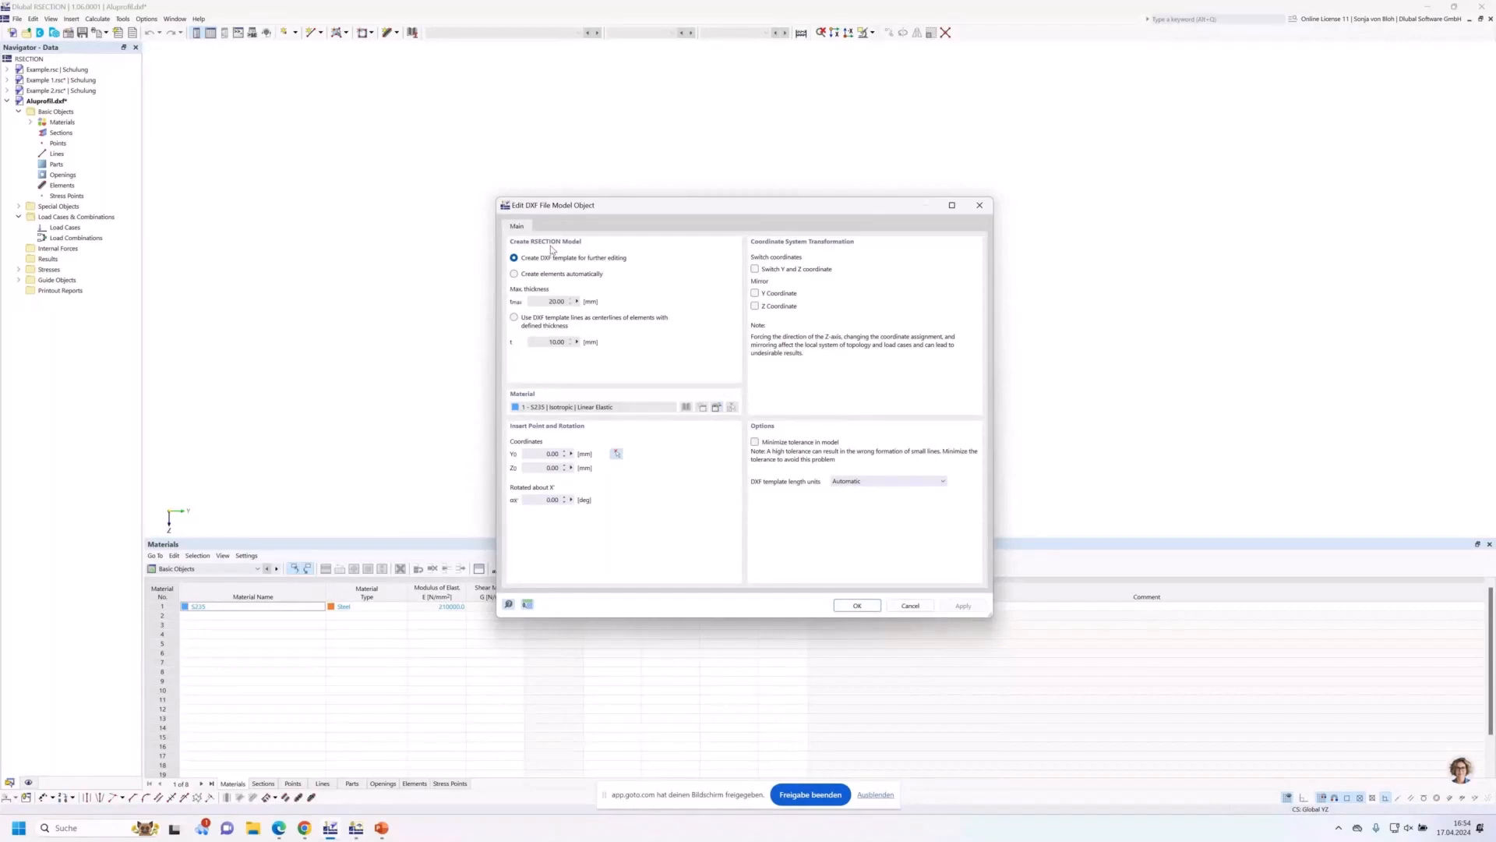
click(520, 274)
click(557, 303)
double_click(557, 302)
click(514, 318)
double_click(546, 344)
Import the aluminium profile's outline as a DXF template for further editing and dismiss the import log.
click(514, 257)
click(855, 606)
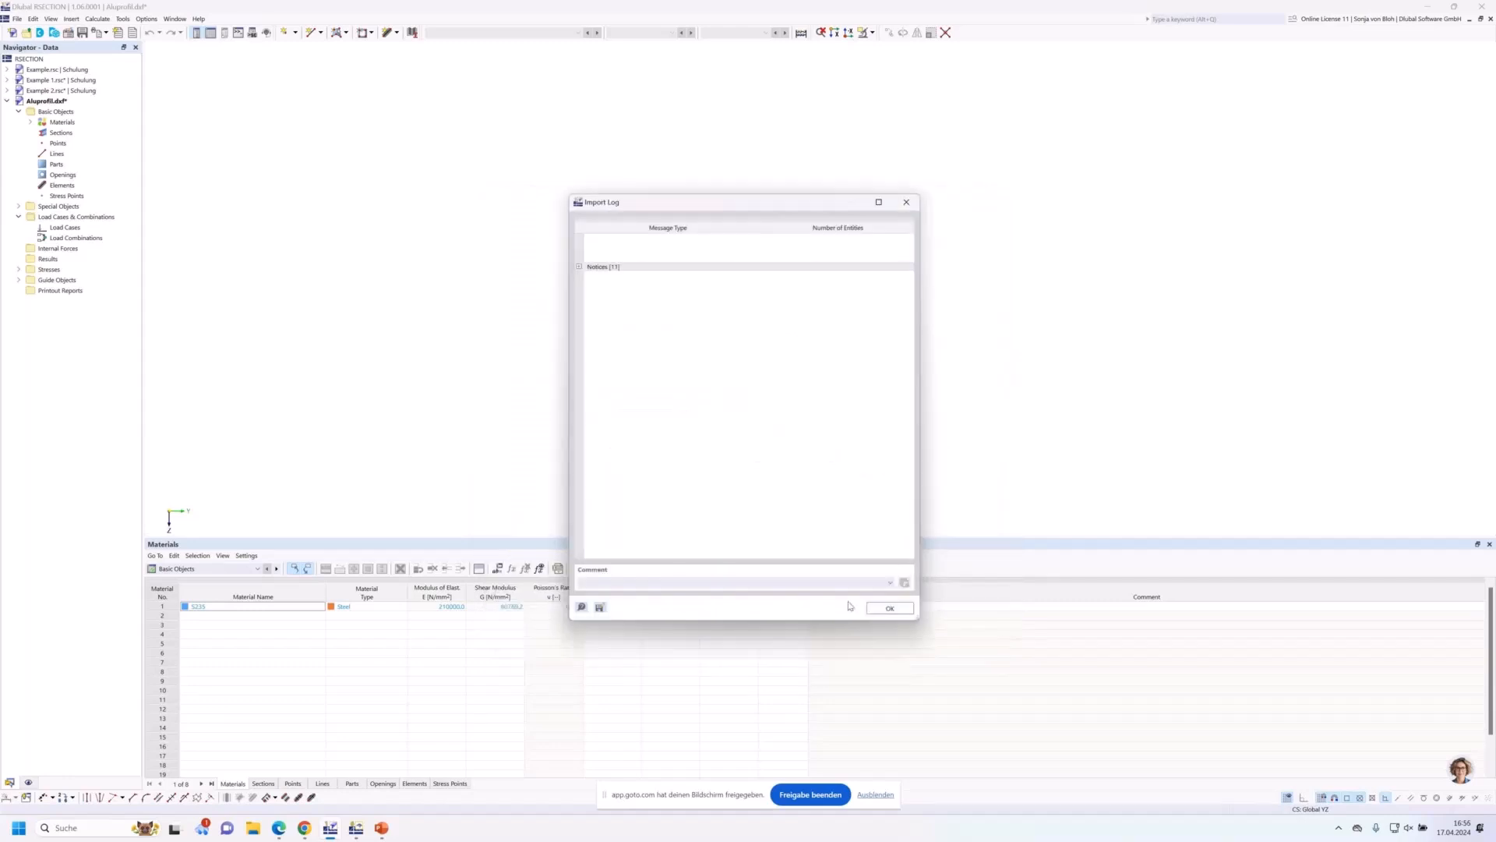
click(890, 608)
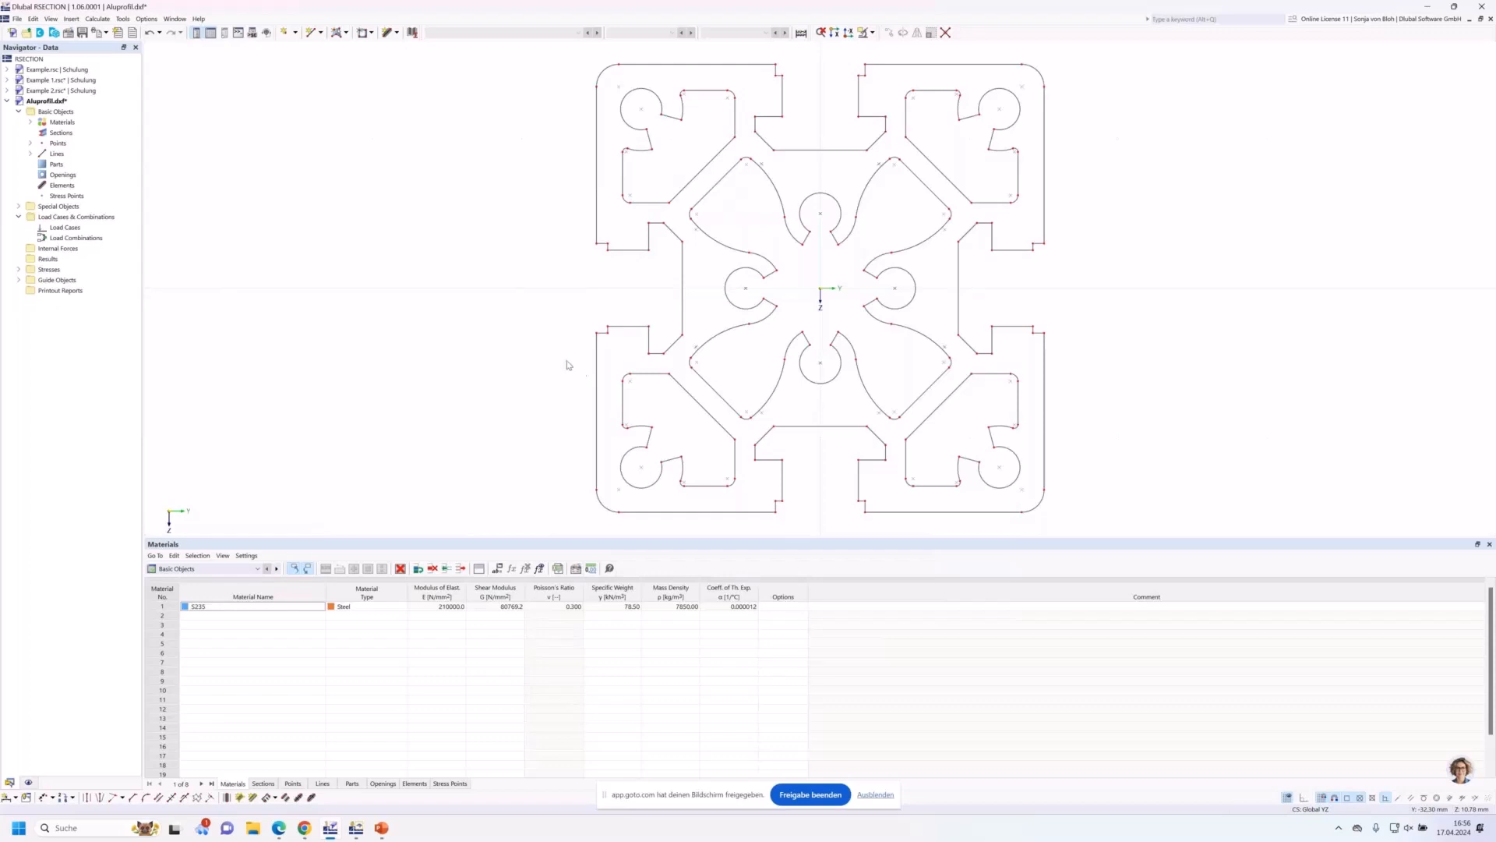
Check the analysis method, options and add-ons in the base data of the Aluprofil model.
right_click(69, 113)
click(100, 120)
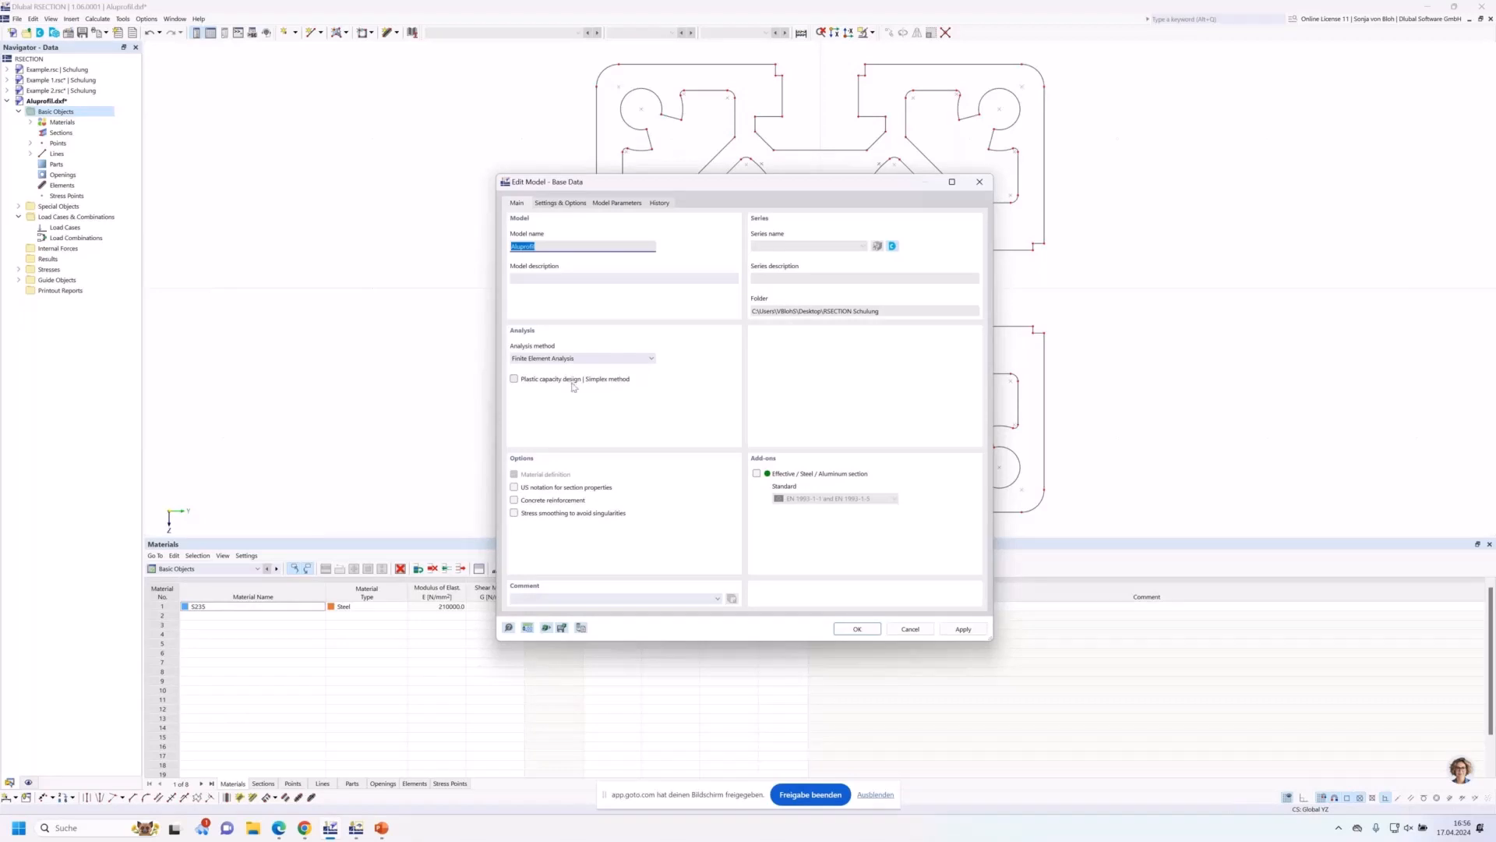
click(850, 627)
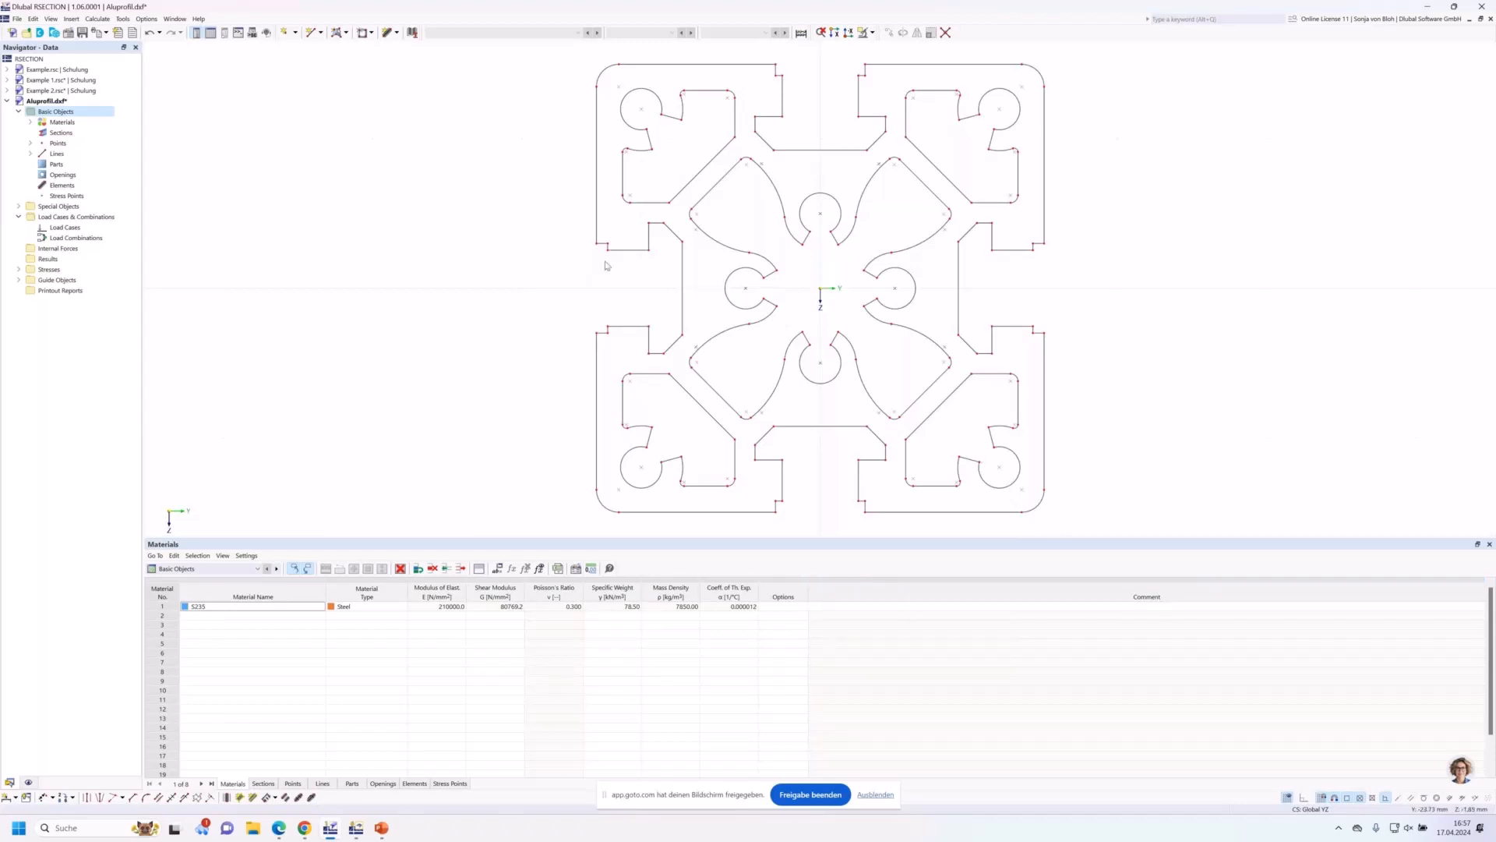
Replace the S235 material with EN AW-6060 (EP) T66 from the material library, searching for AW 6060.
click(29, 122)
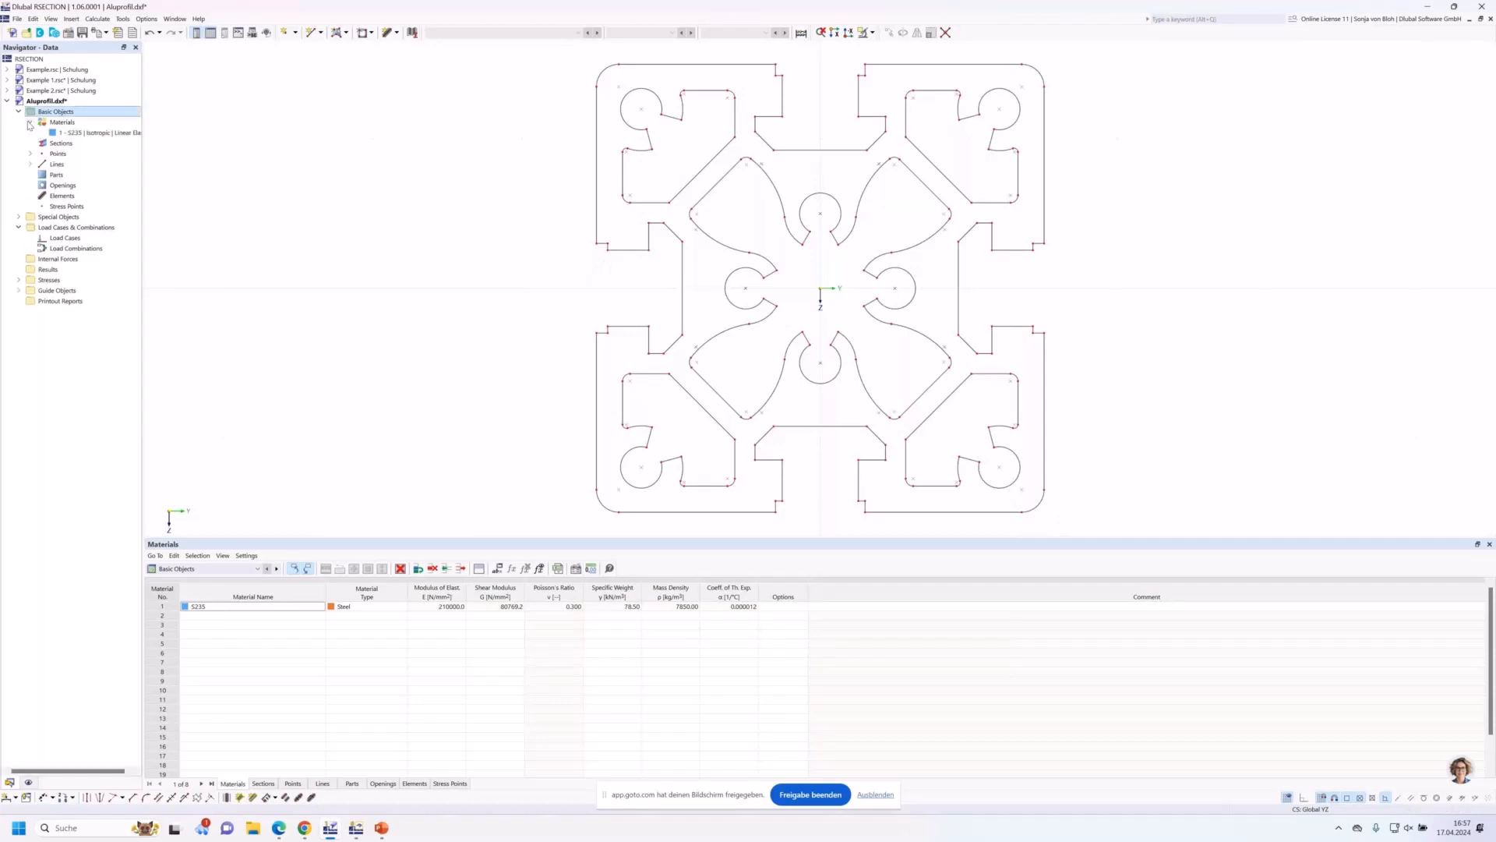
double_click(85, 133)
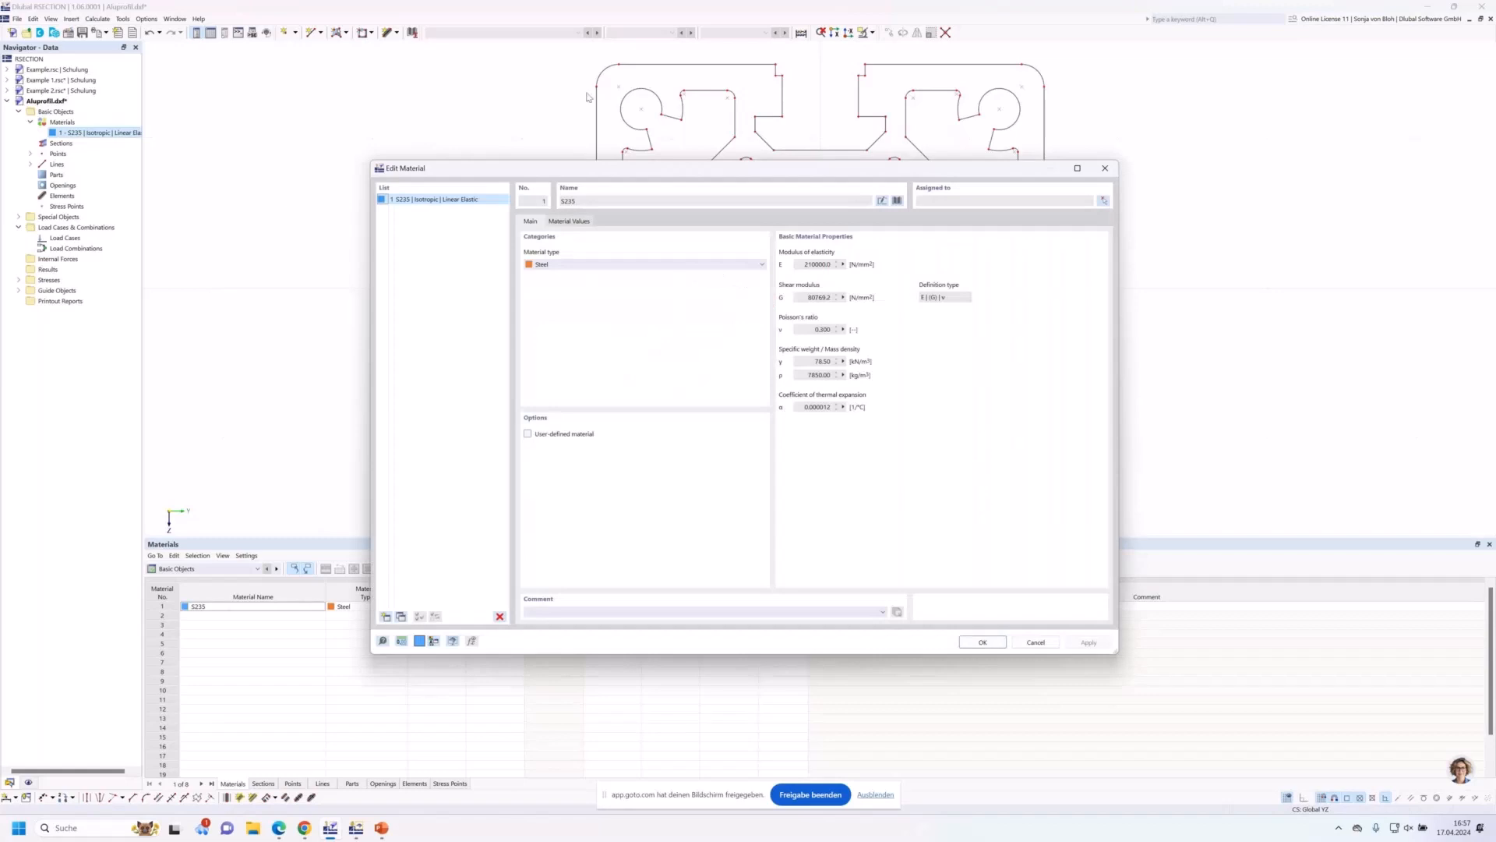
click(898, 201)
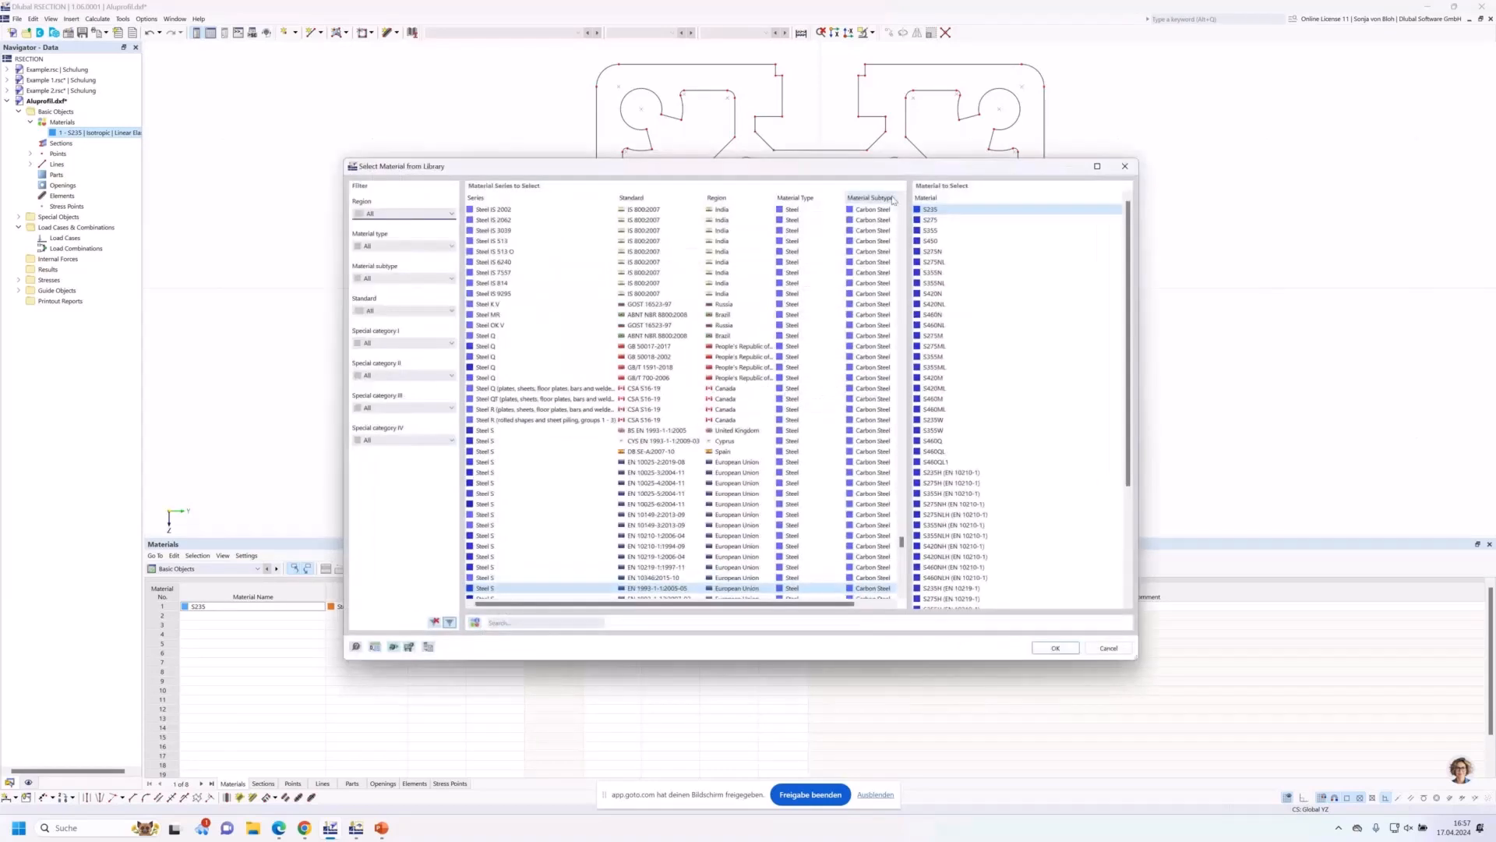
click(513, 623)
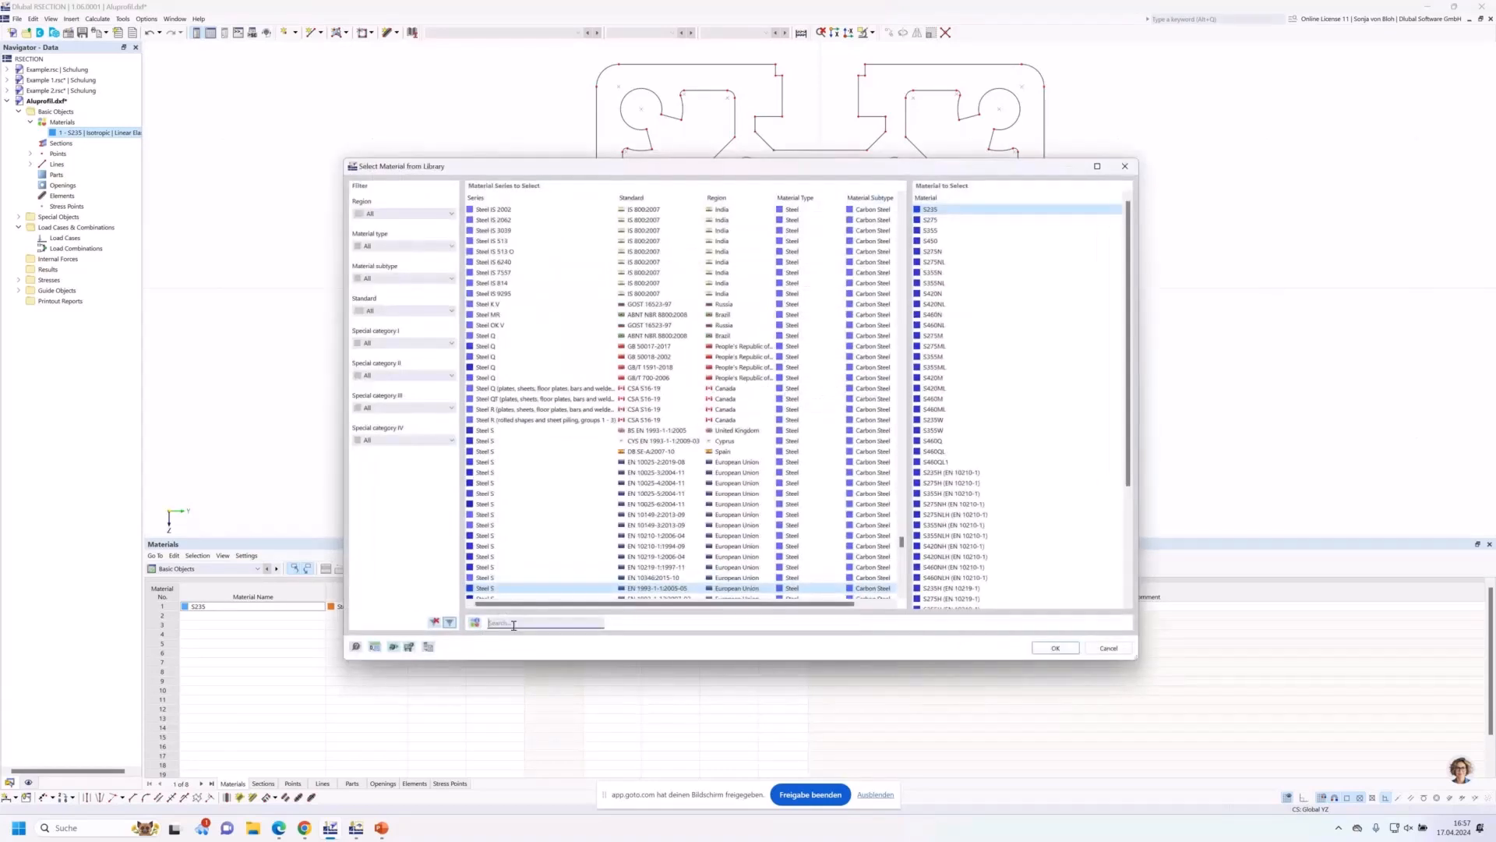
text(AW)
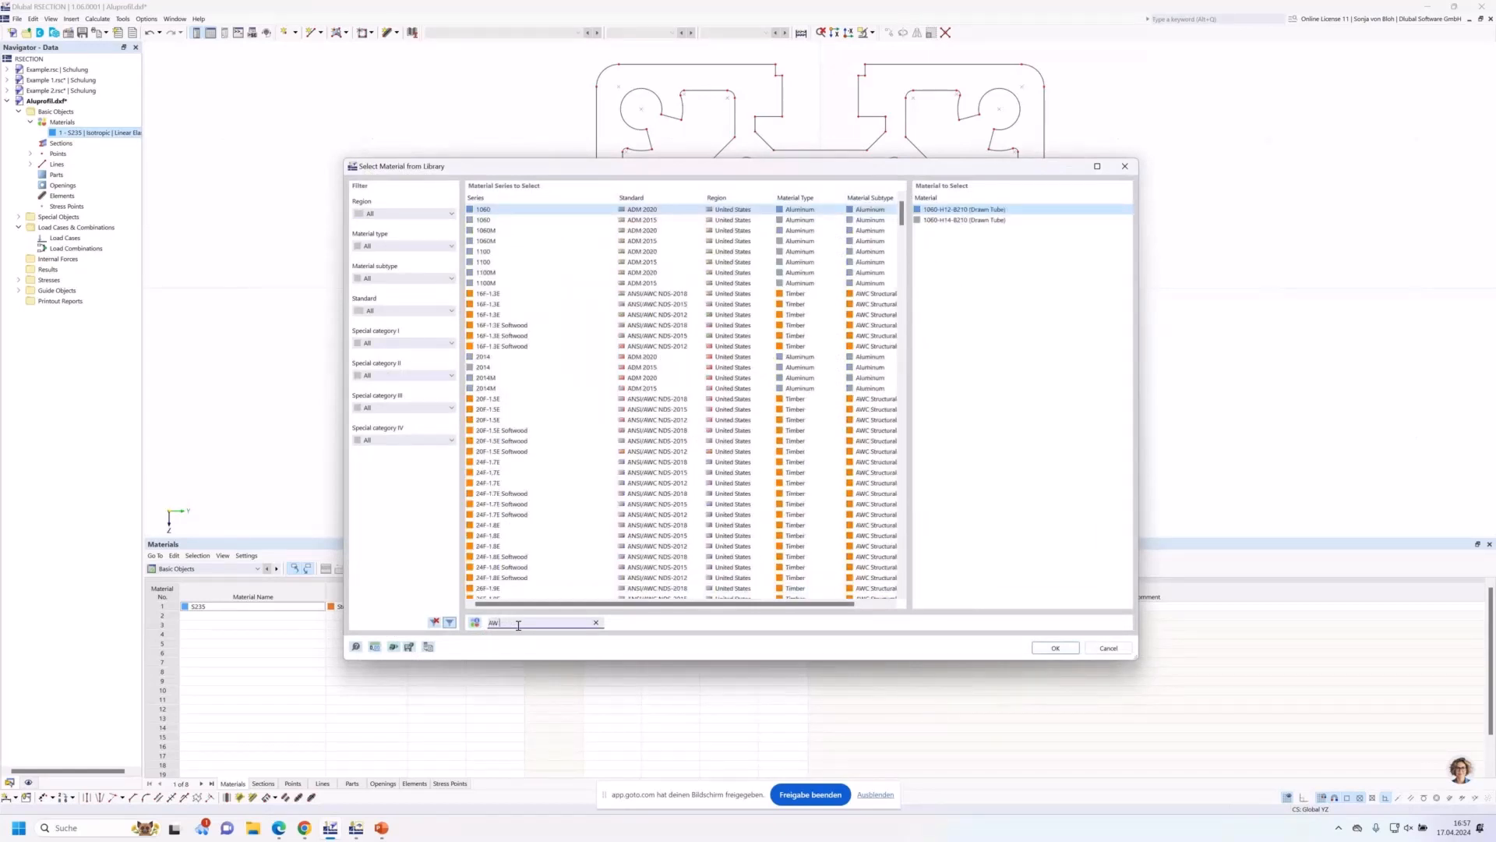
text( 6060)
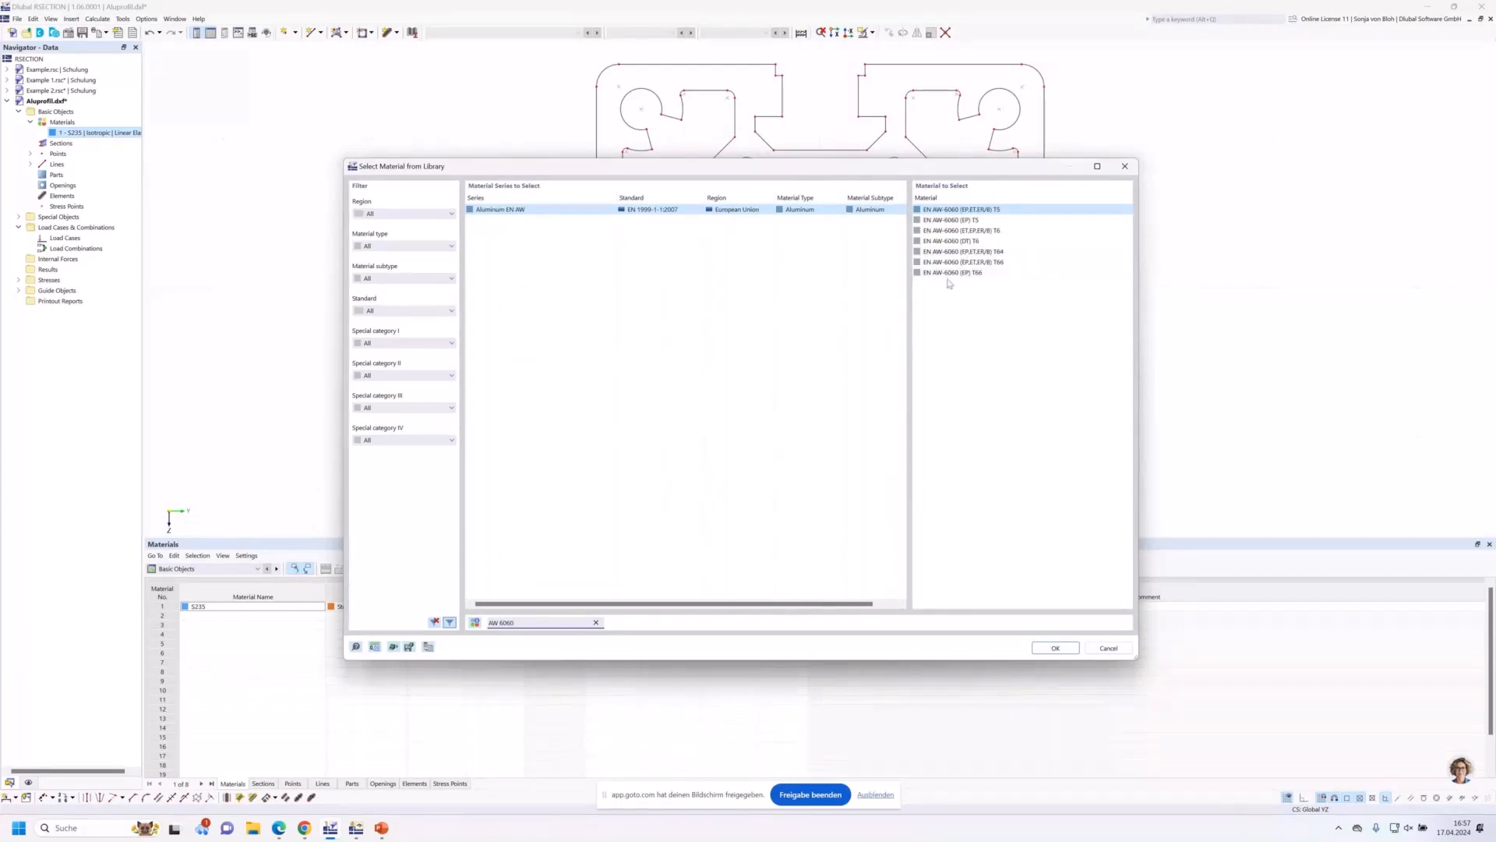
click(949, 273)
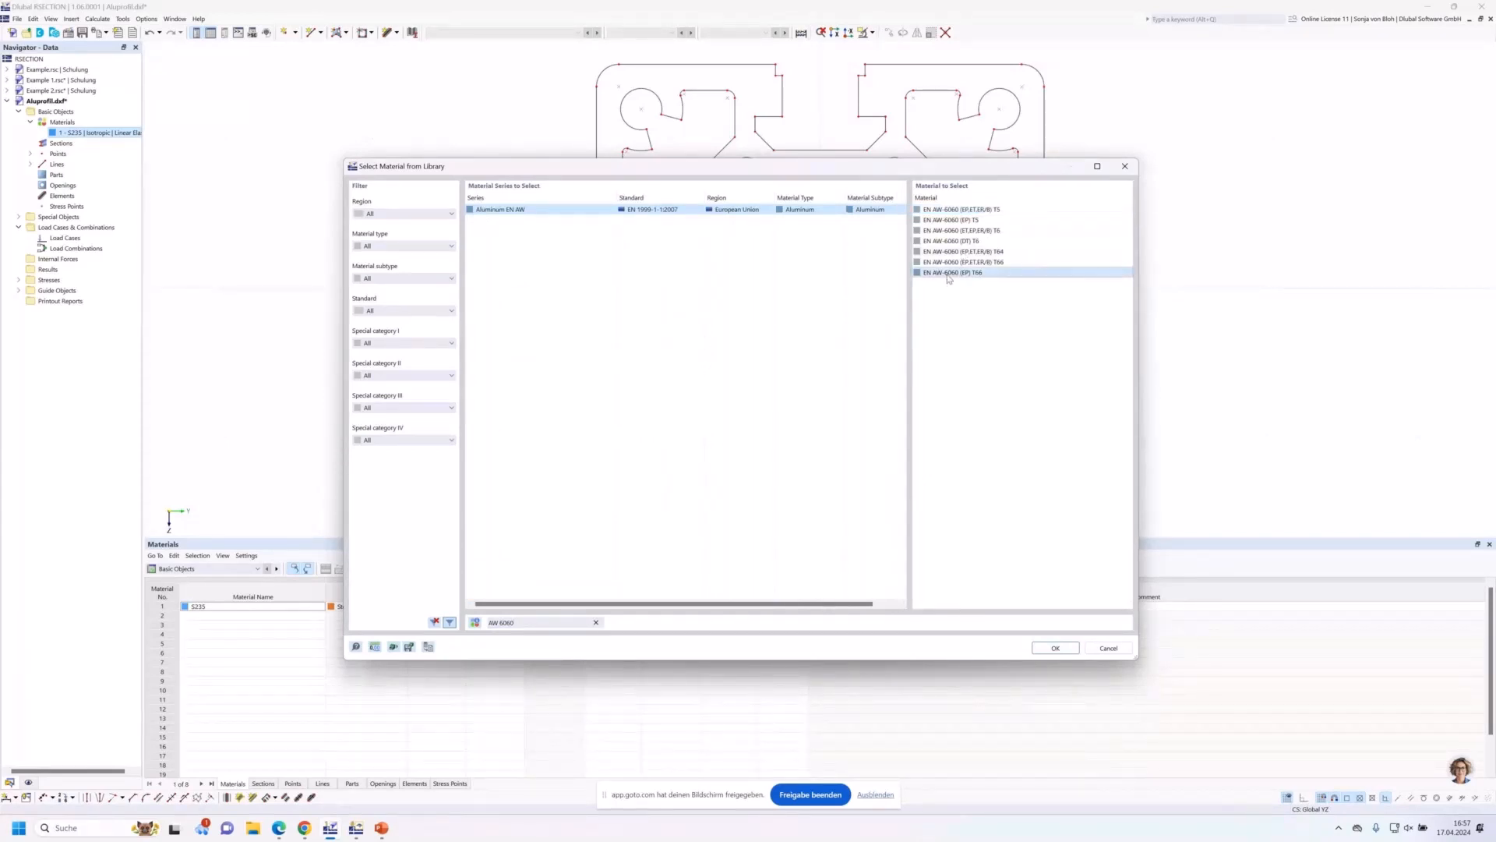
click(1046, 649)
click(1040, 643)
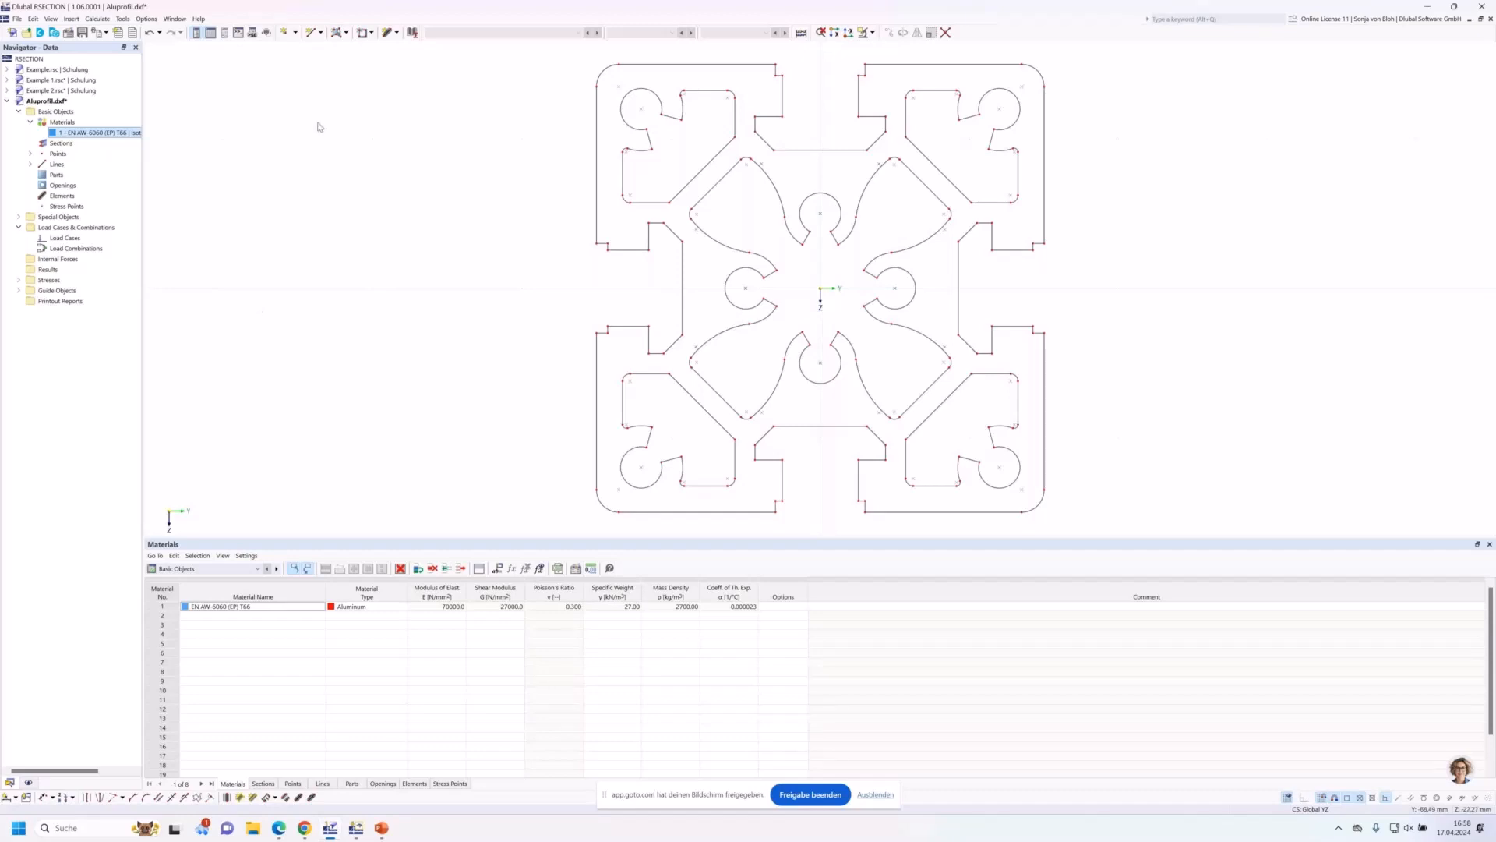
Create a part in EN AW-6060 (EP) T66 from the profile's closed outer boundary lines.
click(345, 32)
click(352, 95)
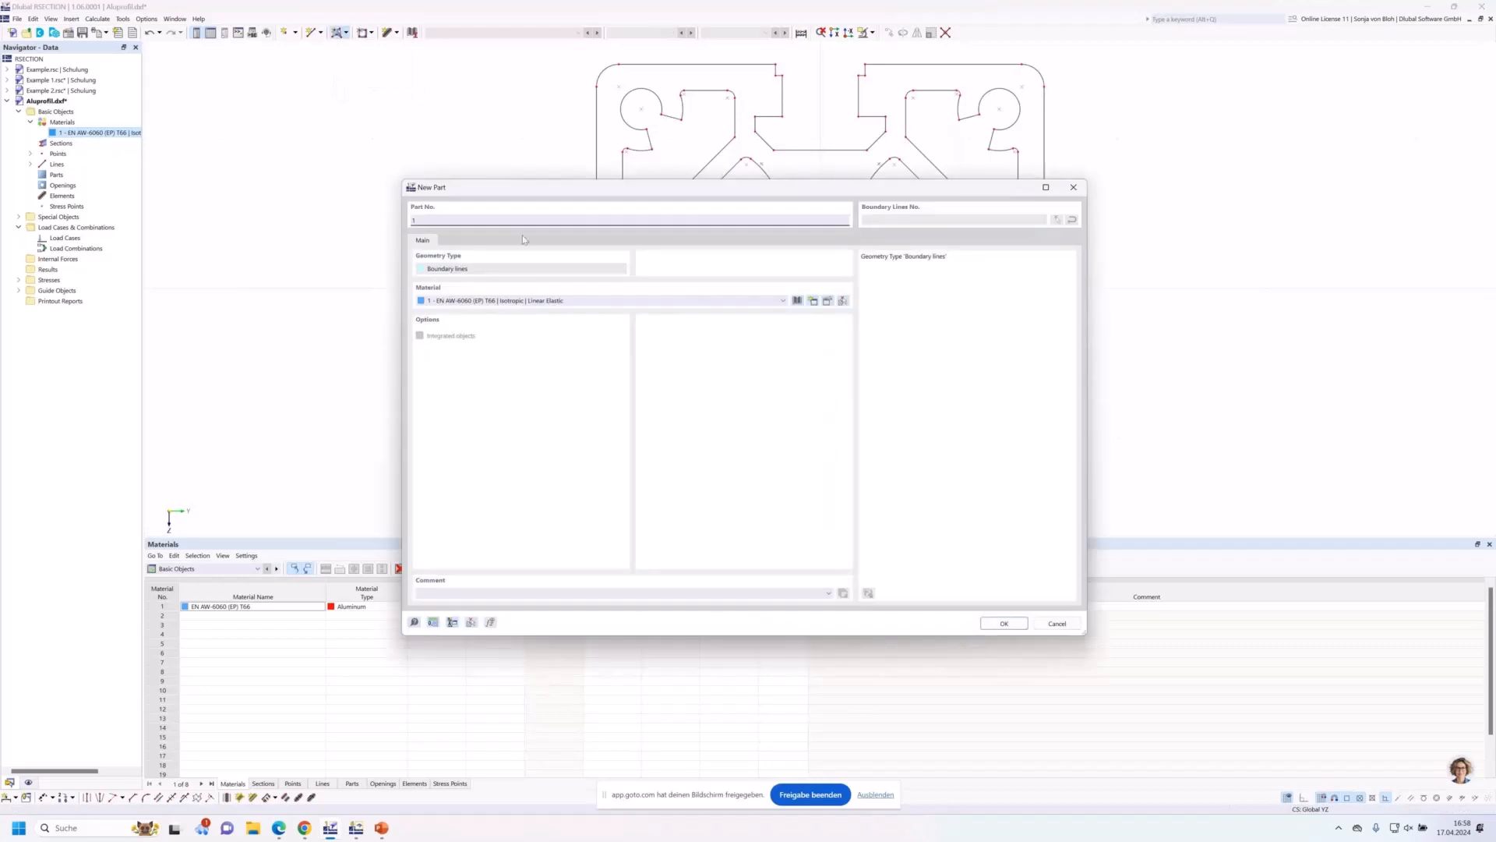
key(Return)
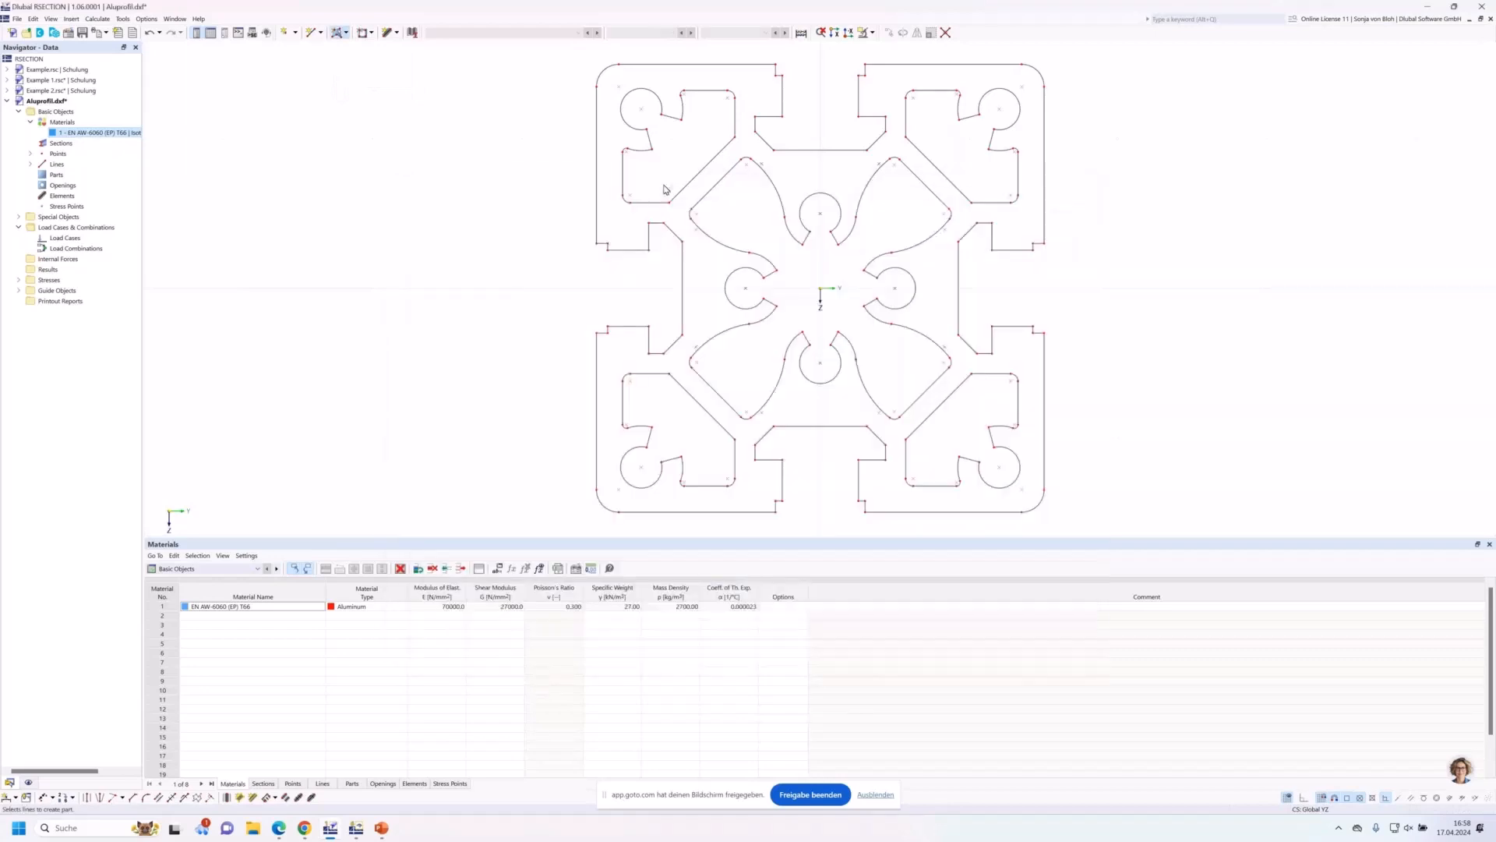
click(596, 167)
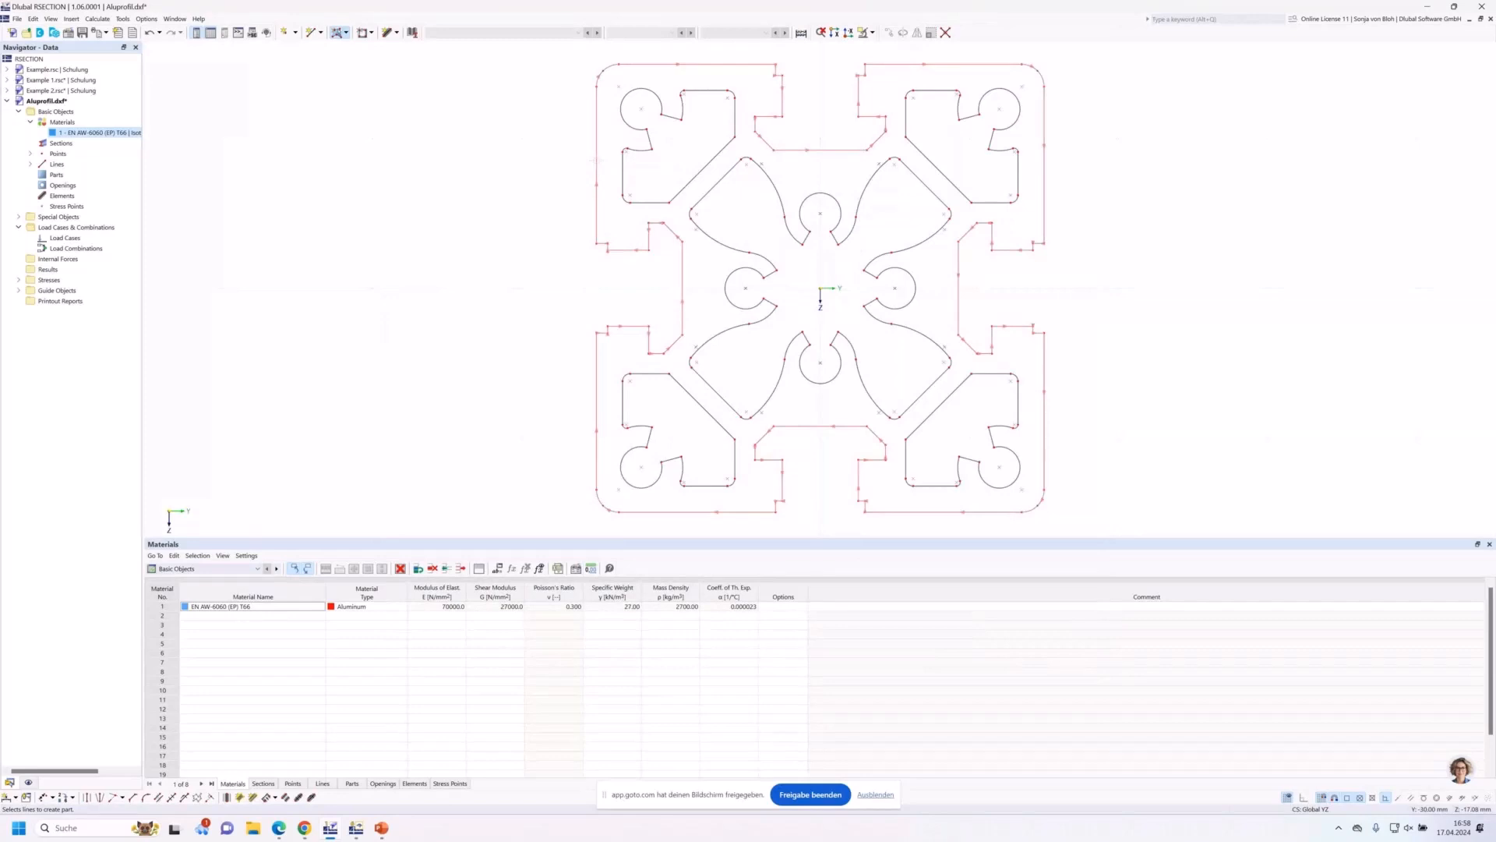
click(596, 160)
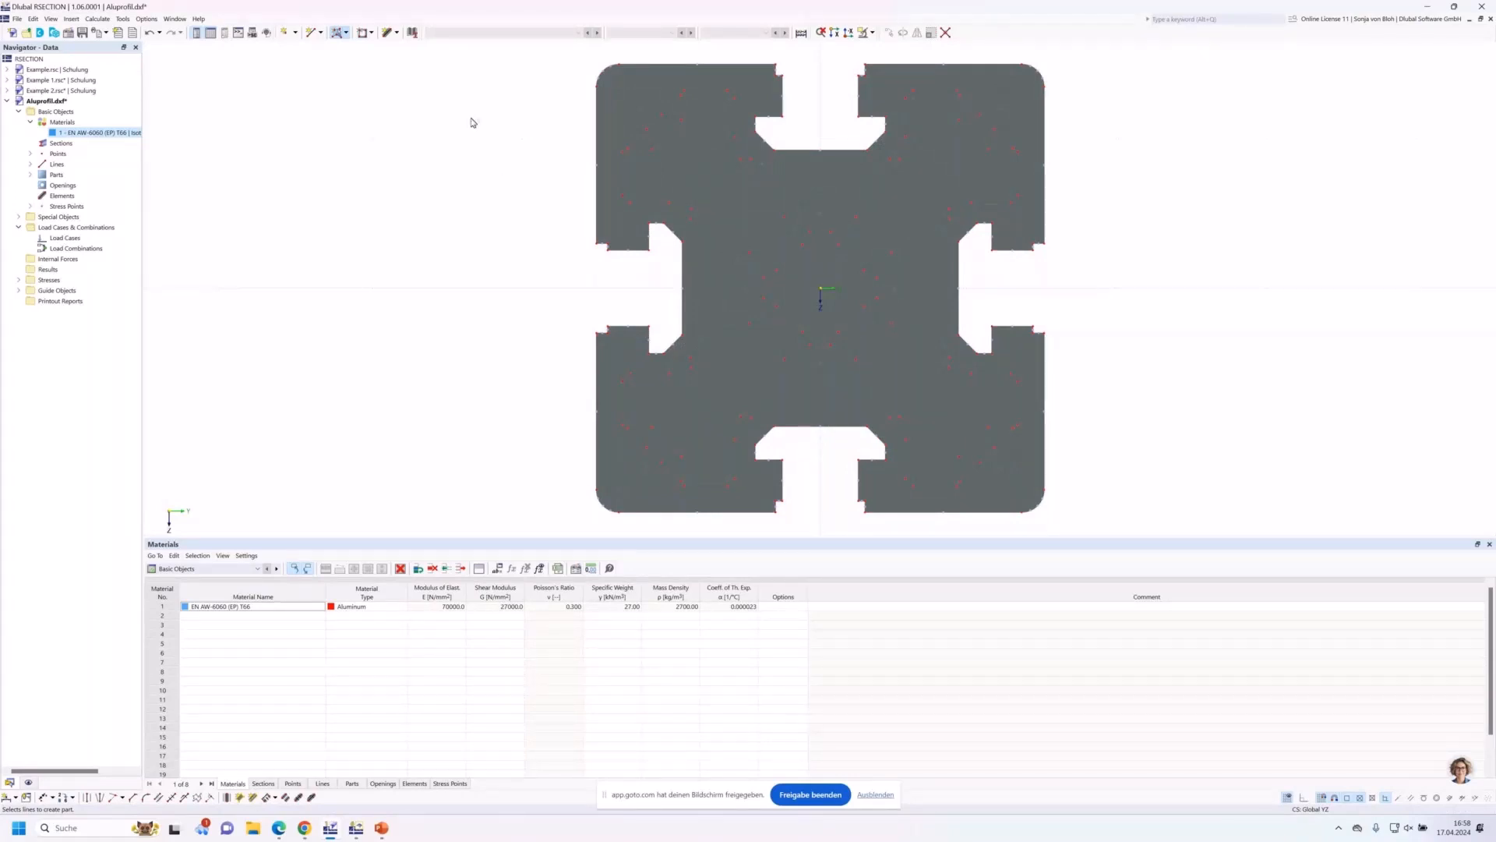
Create openings in the part from the boundaries of the upper-left corner cavity and the central cavity, and check them in the openings list.
click(372, 33)
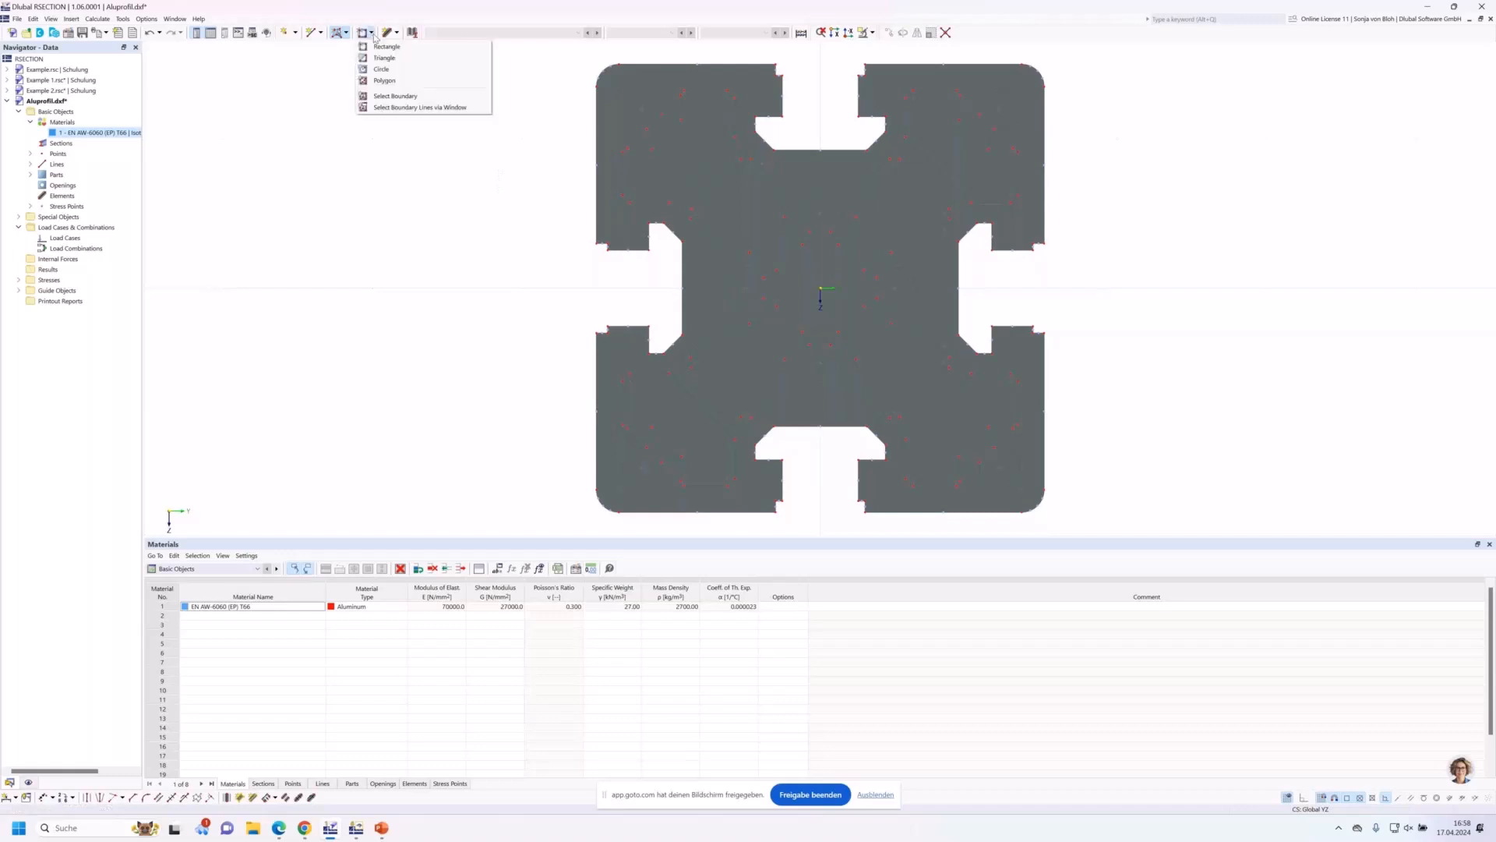
click(406, 98)
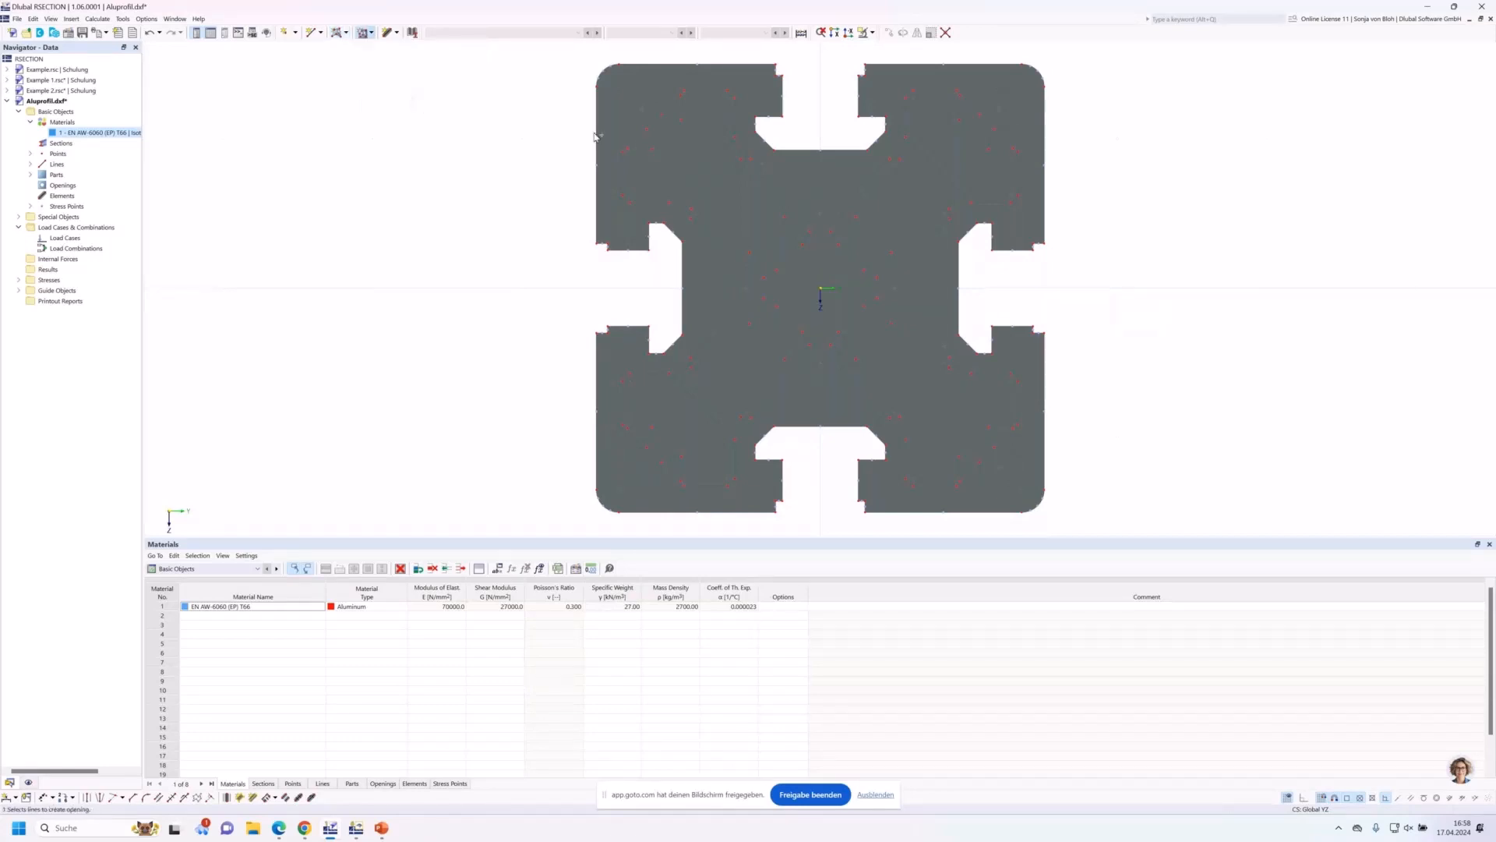
click(637, 149)
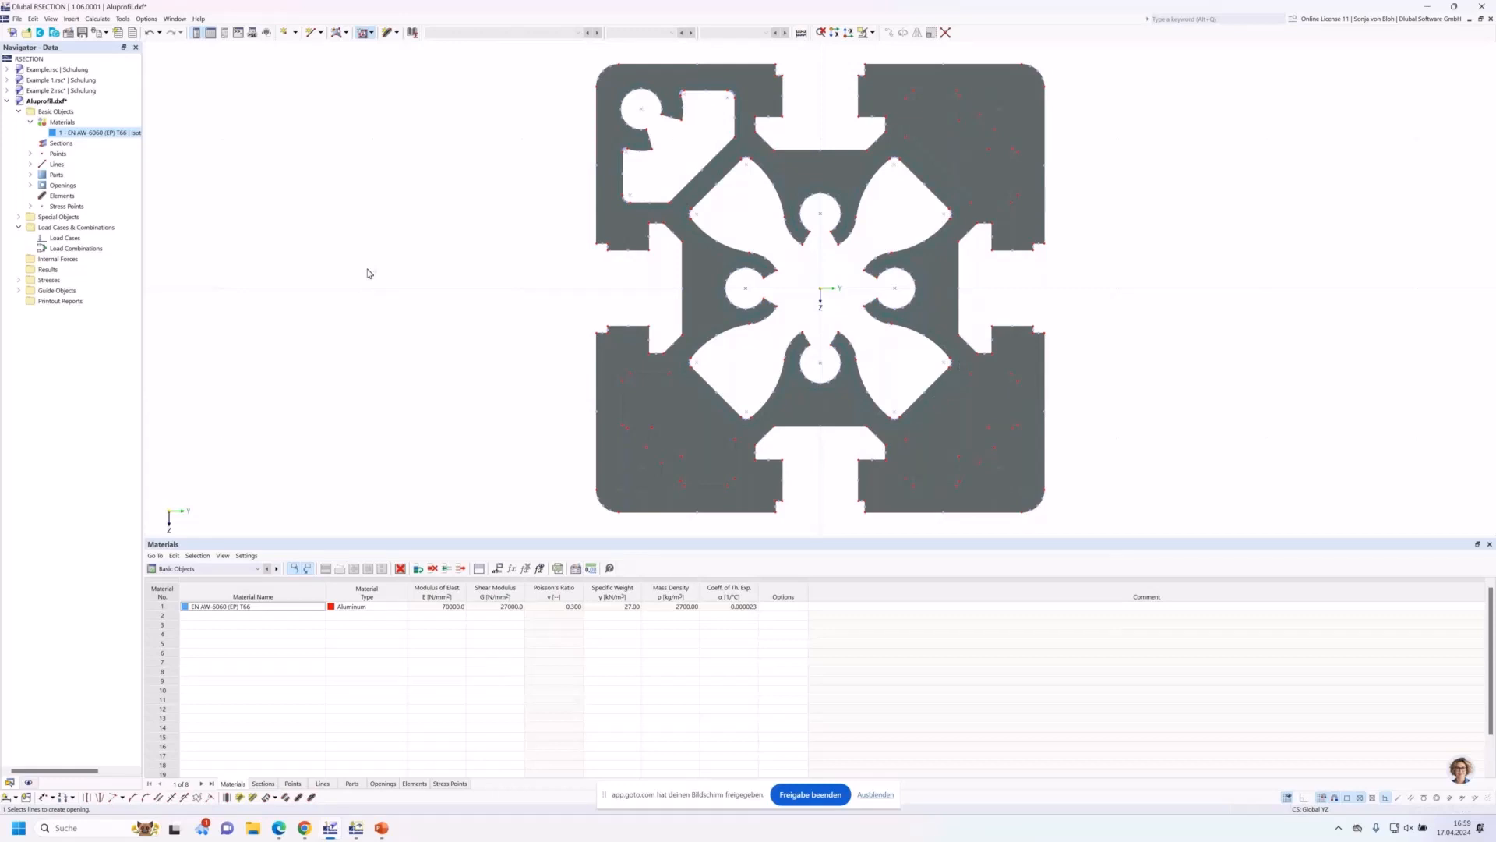
click(30, 185)
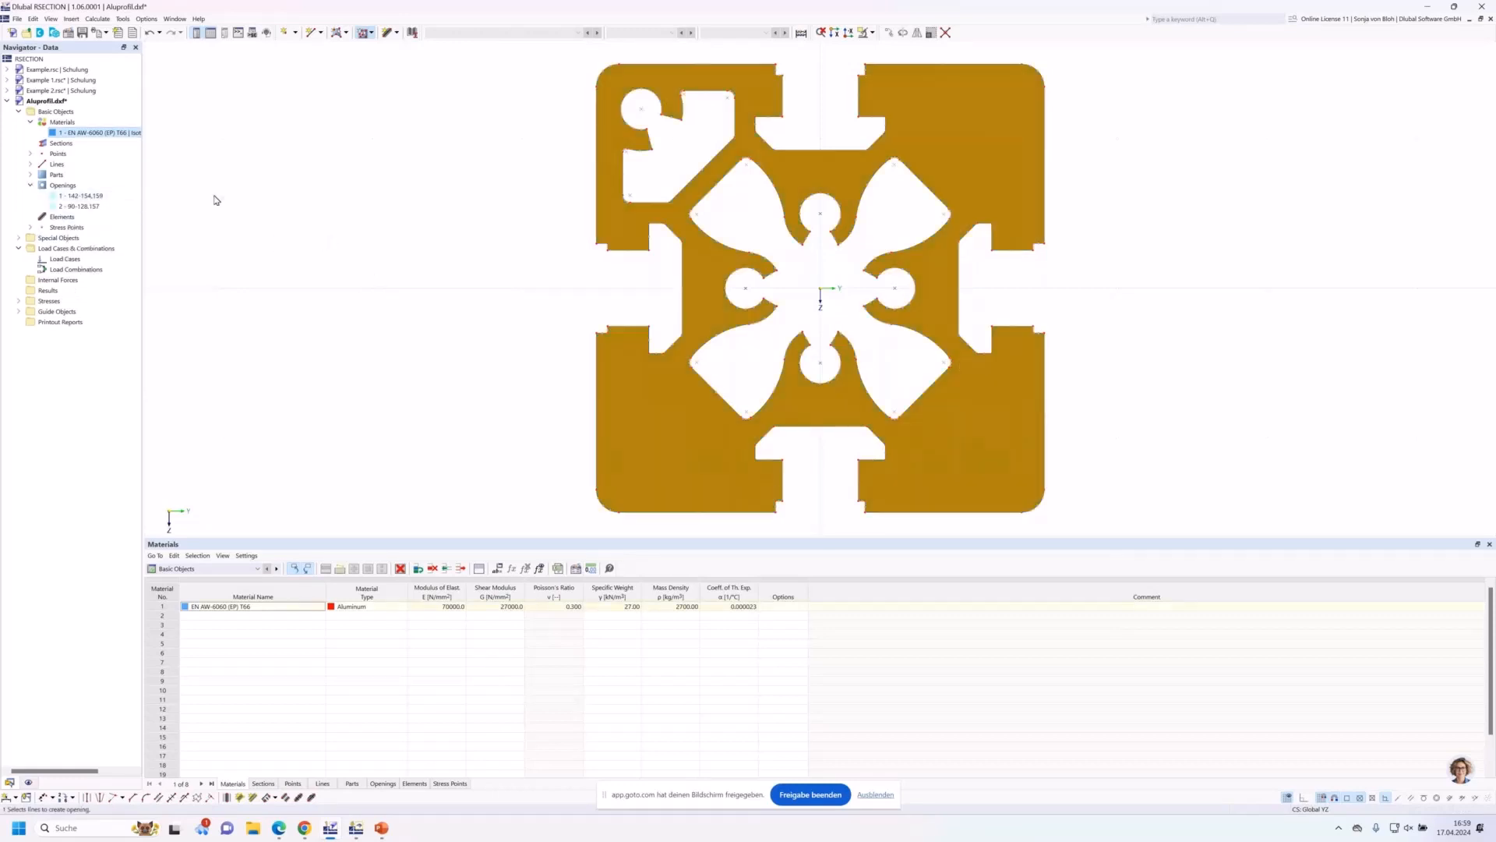
click(80, 207)
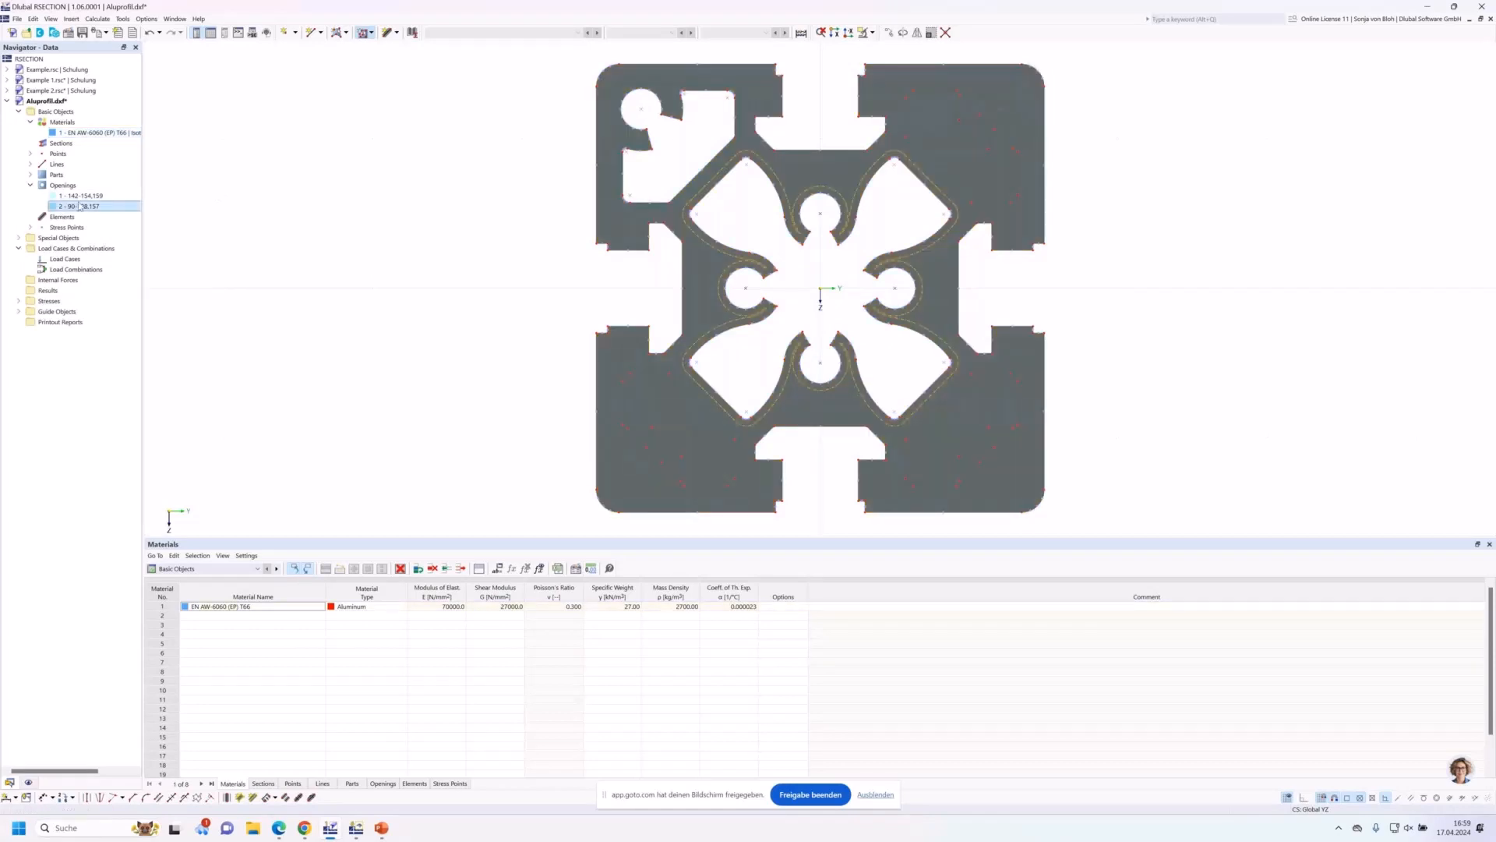
Copy the upper-left corner opening by rotation in 3 steps of 90° about the section's centre point, and decline the automatic backup.
click(80, 197)
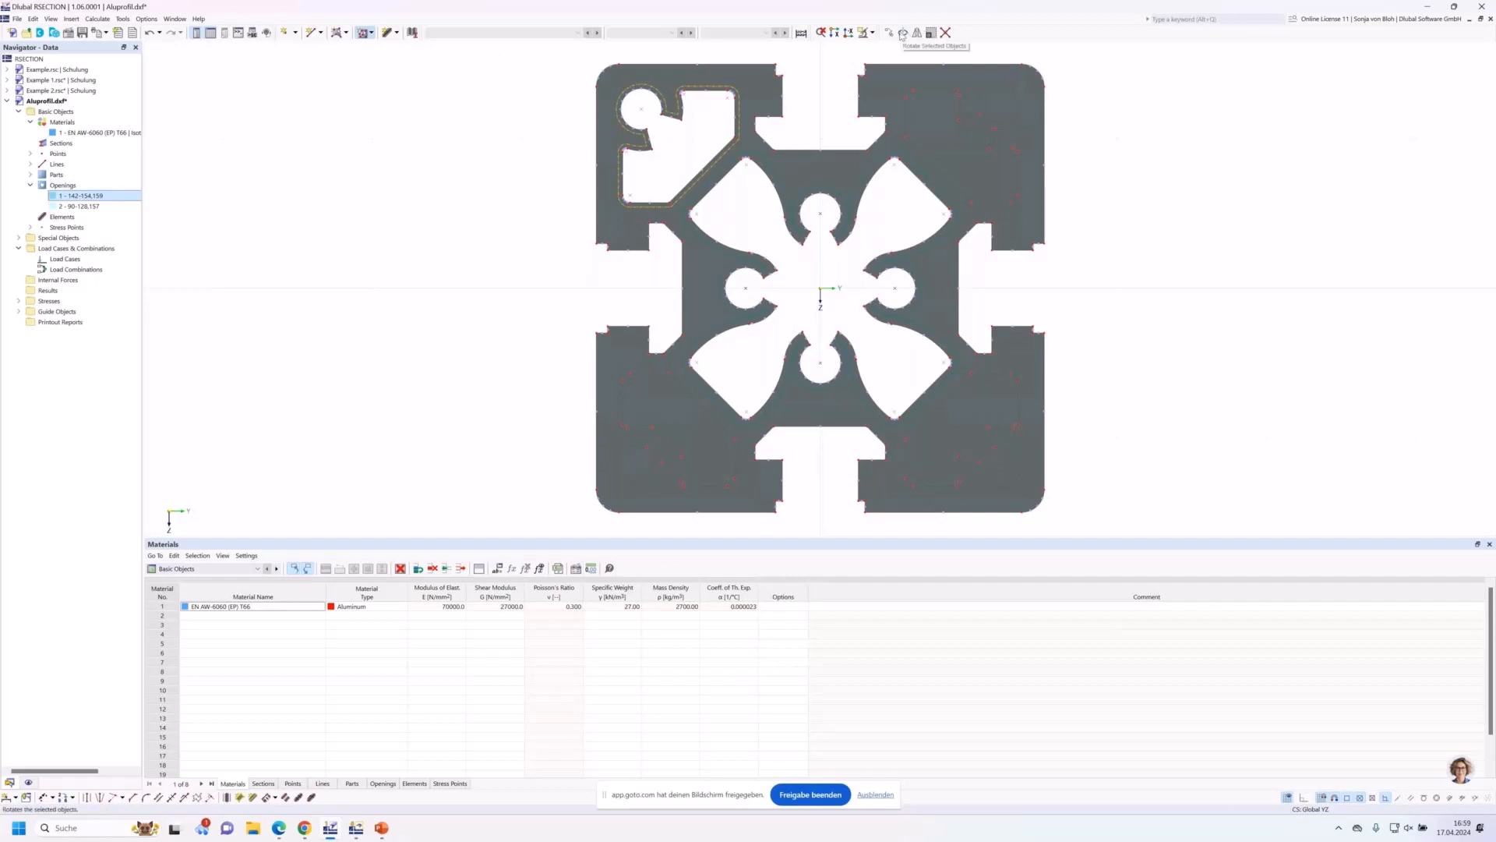
click(903, 34)
drag(707, 282, 265, 129)
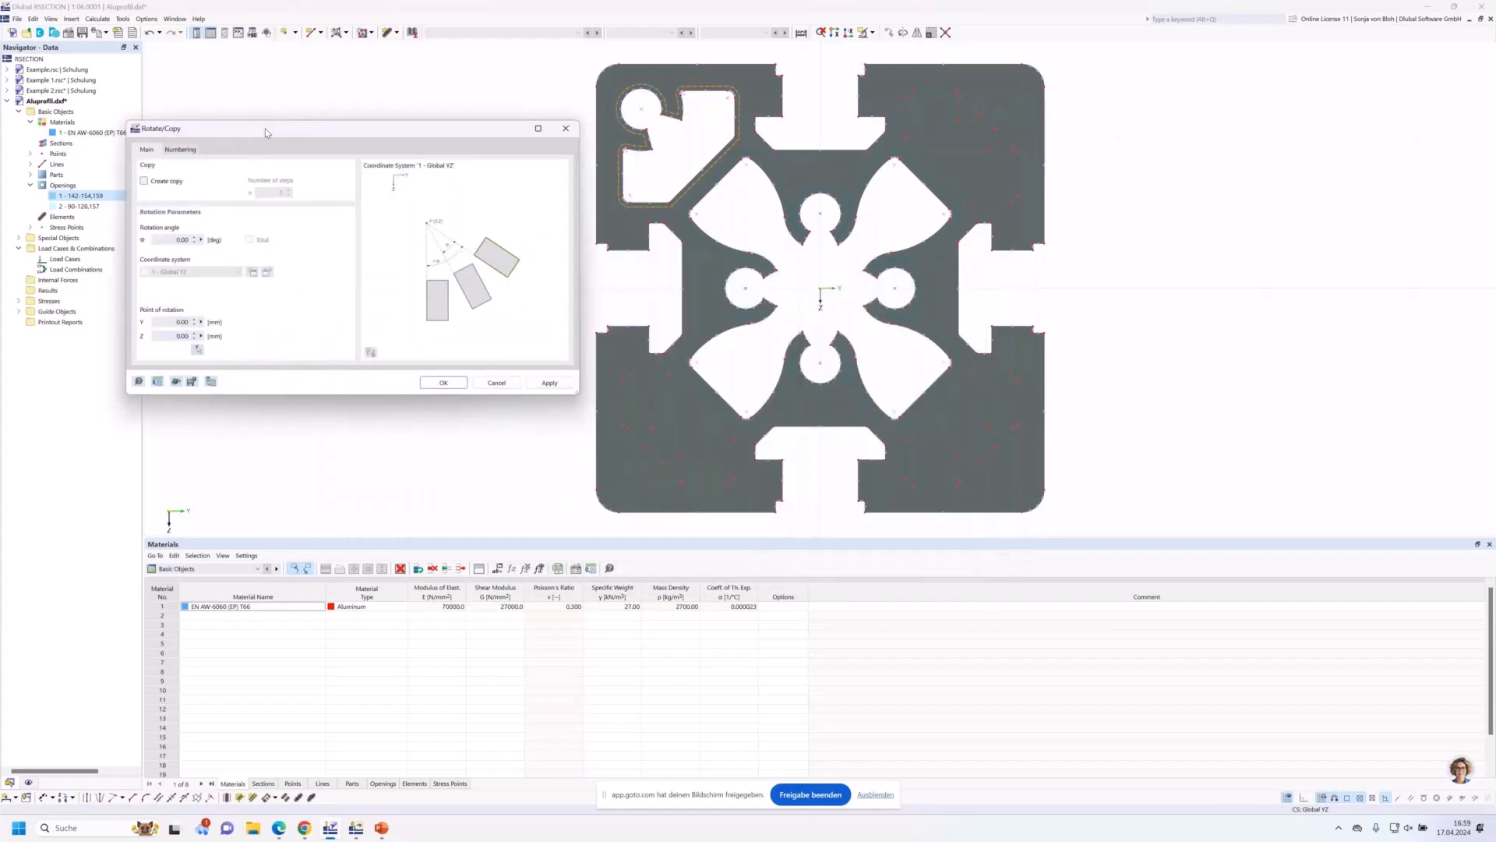
click(143, 181)
double_click(280, 192)
text(3)
double_click(179, 240)
text(90)
click(198, 349)
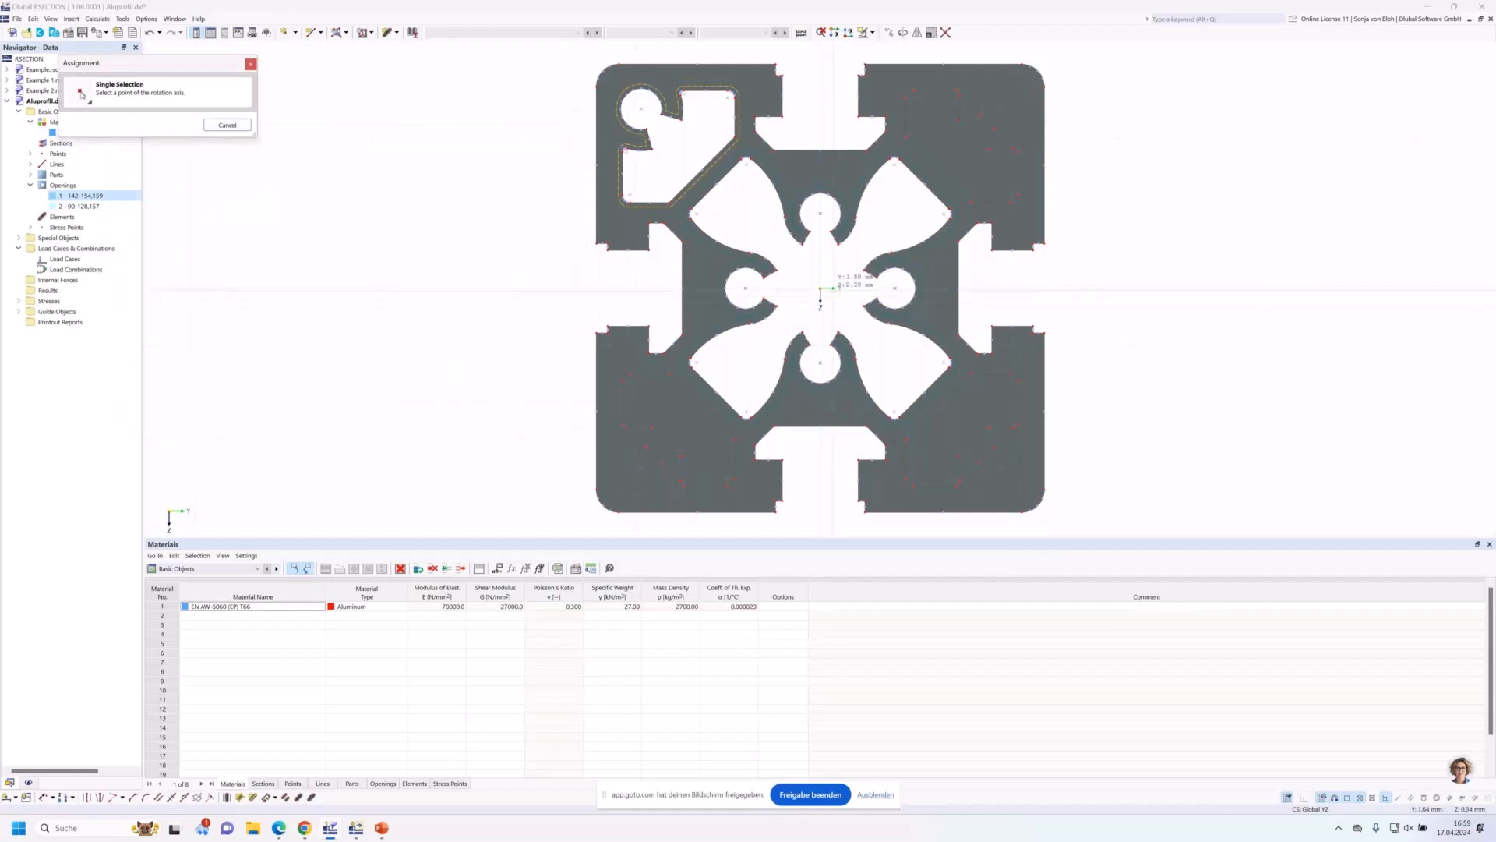
click(822, 290)
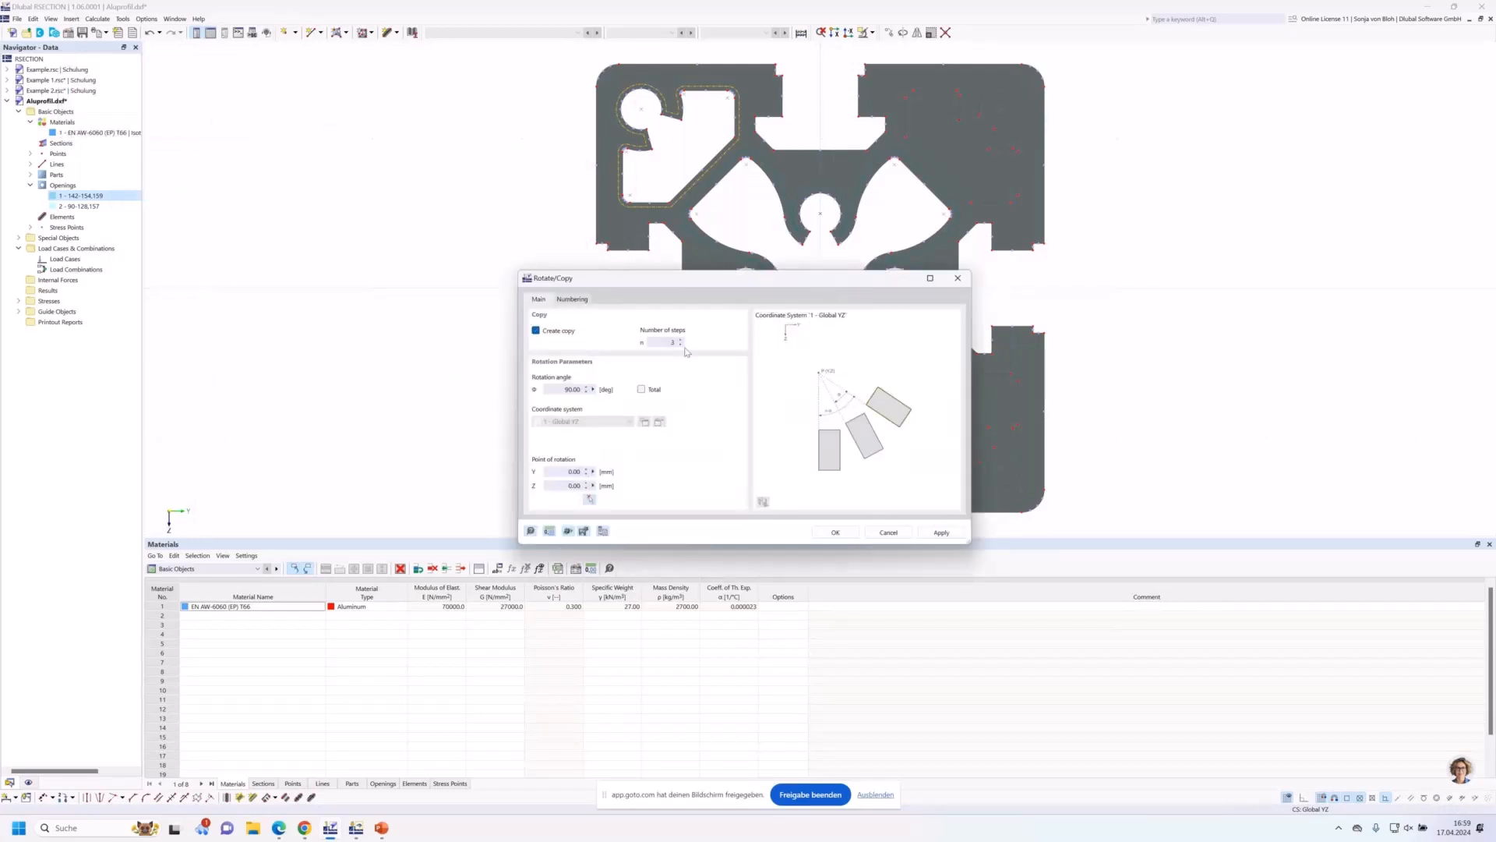
click(833, 532)
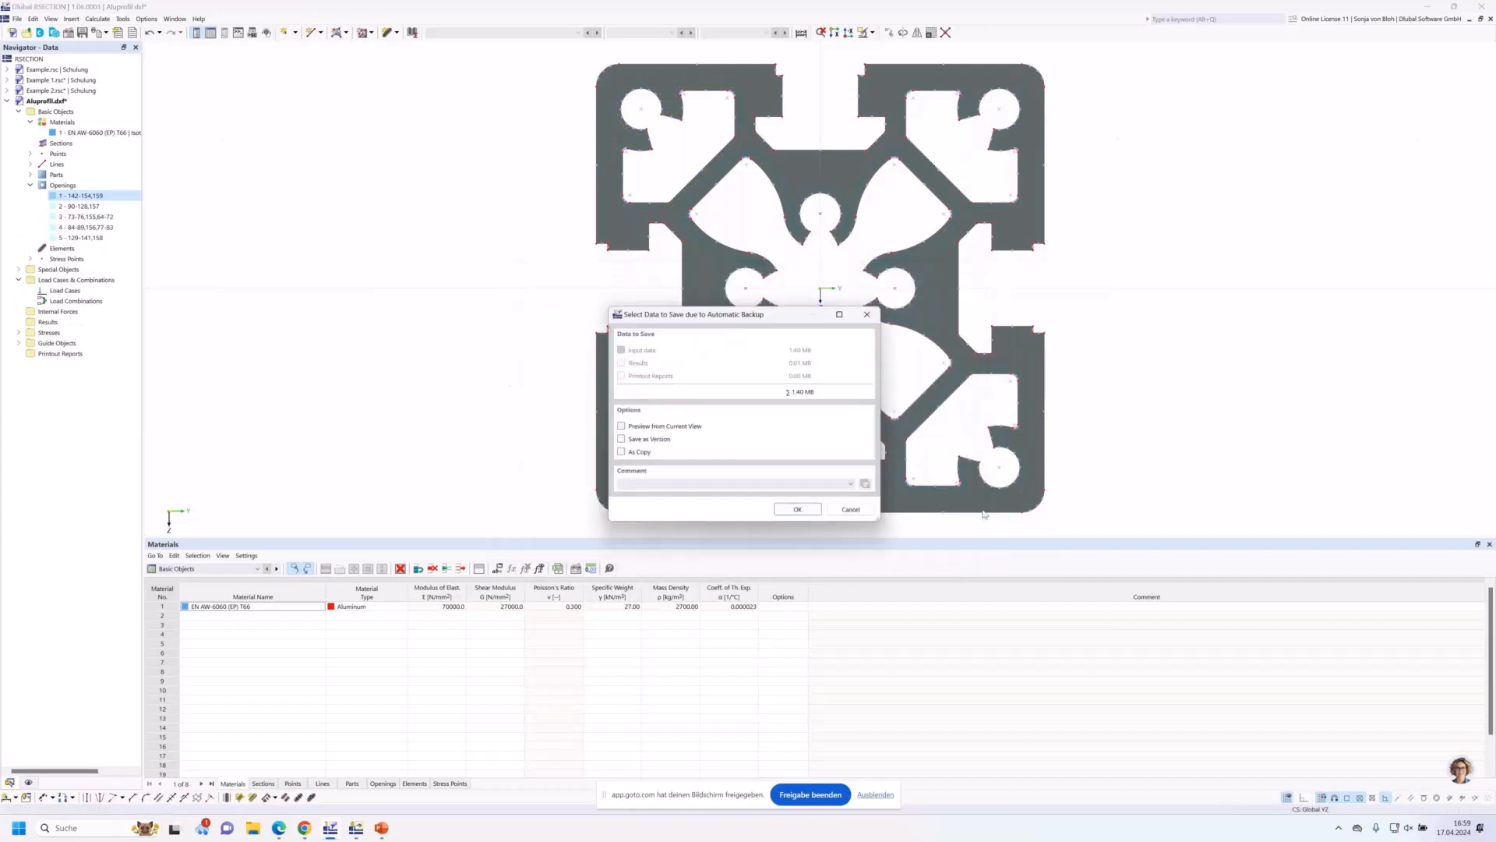
click(850, 509)
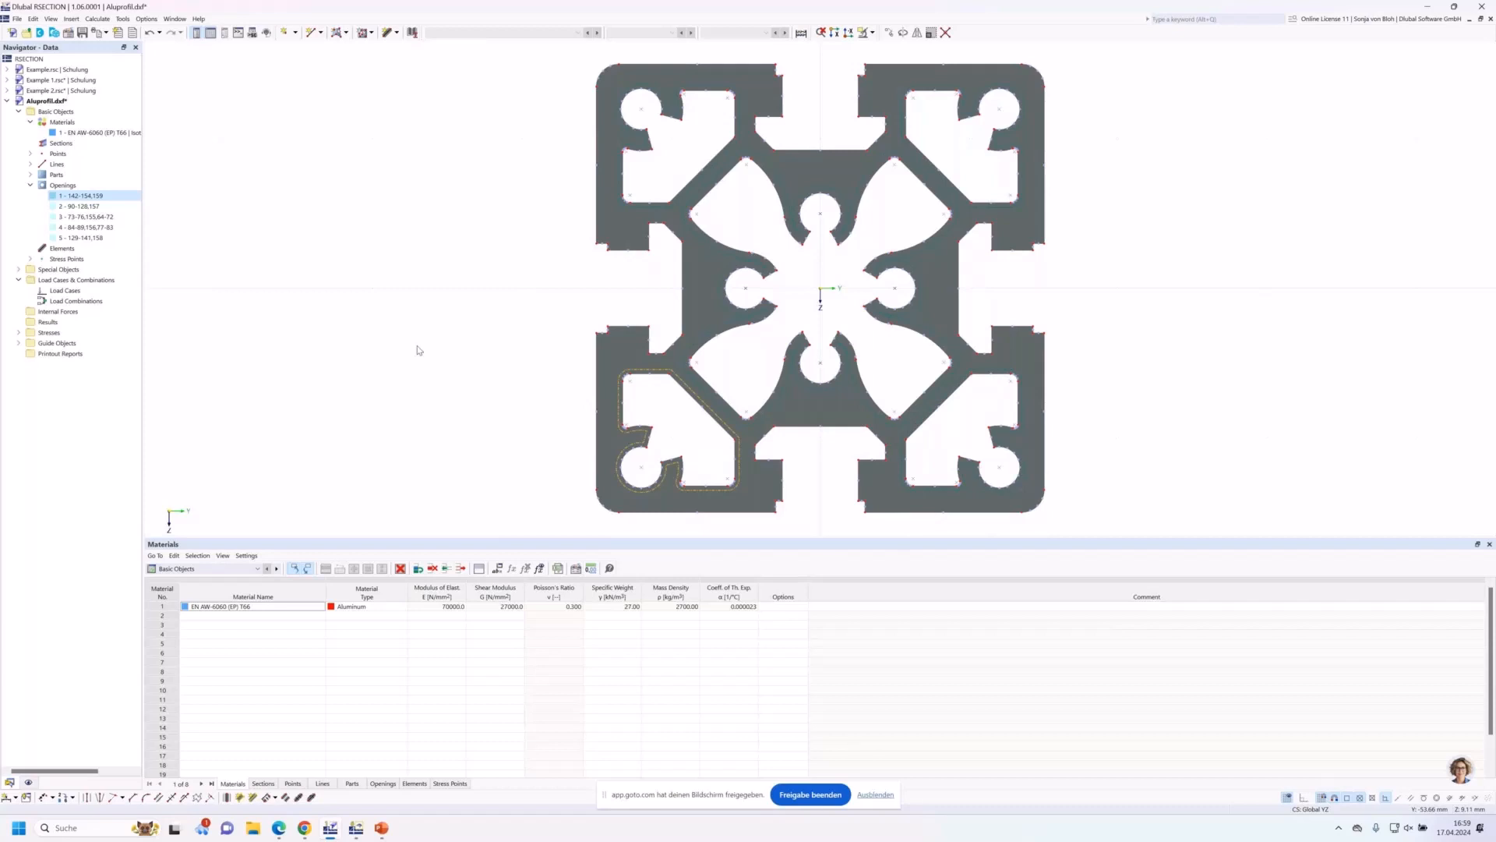
Create two permanent load cases named N and MT.
click(86, 291)
right_click(87, 293)
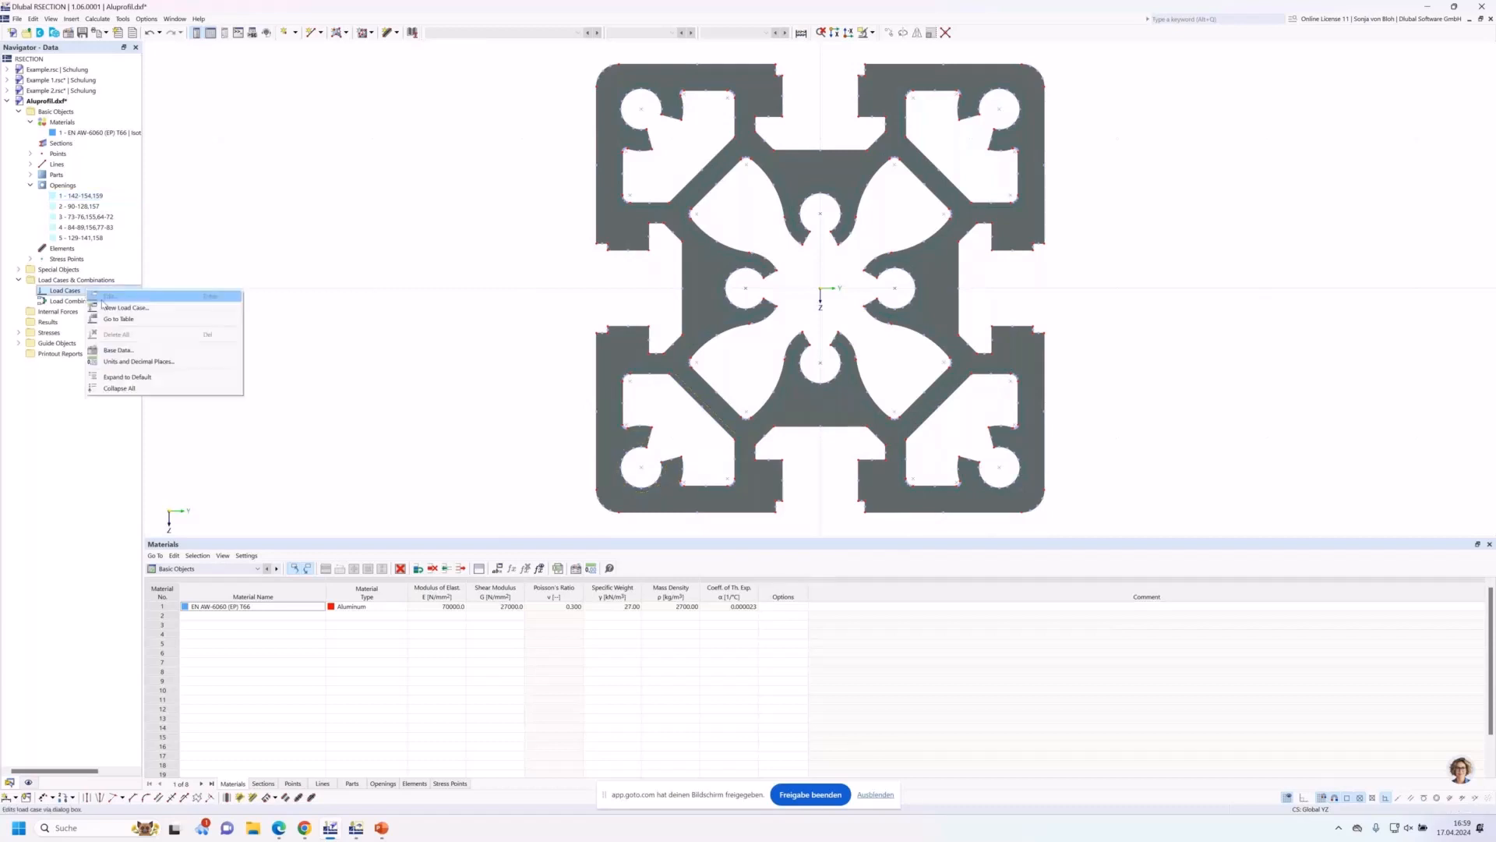
click(110, 308)
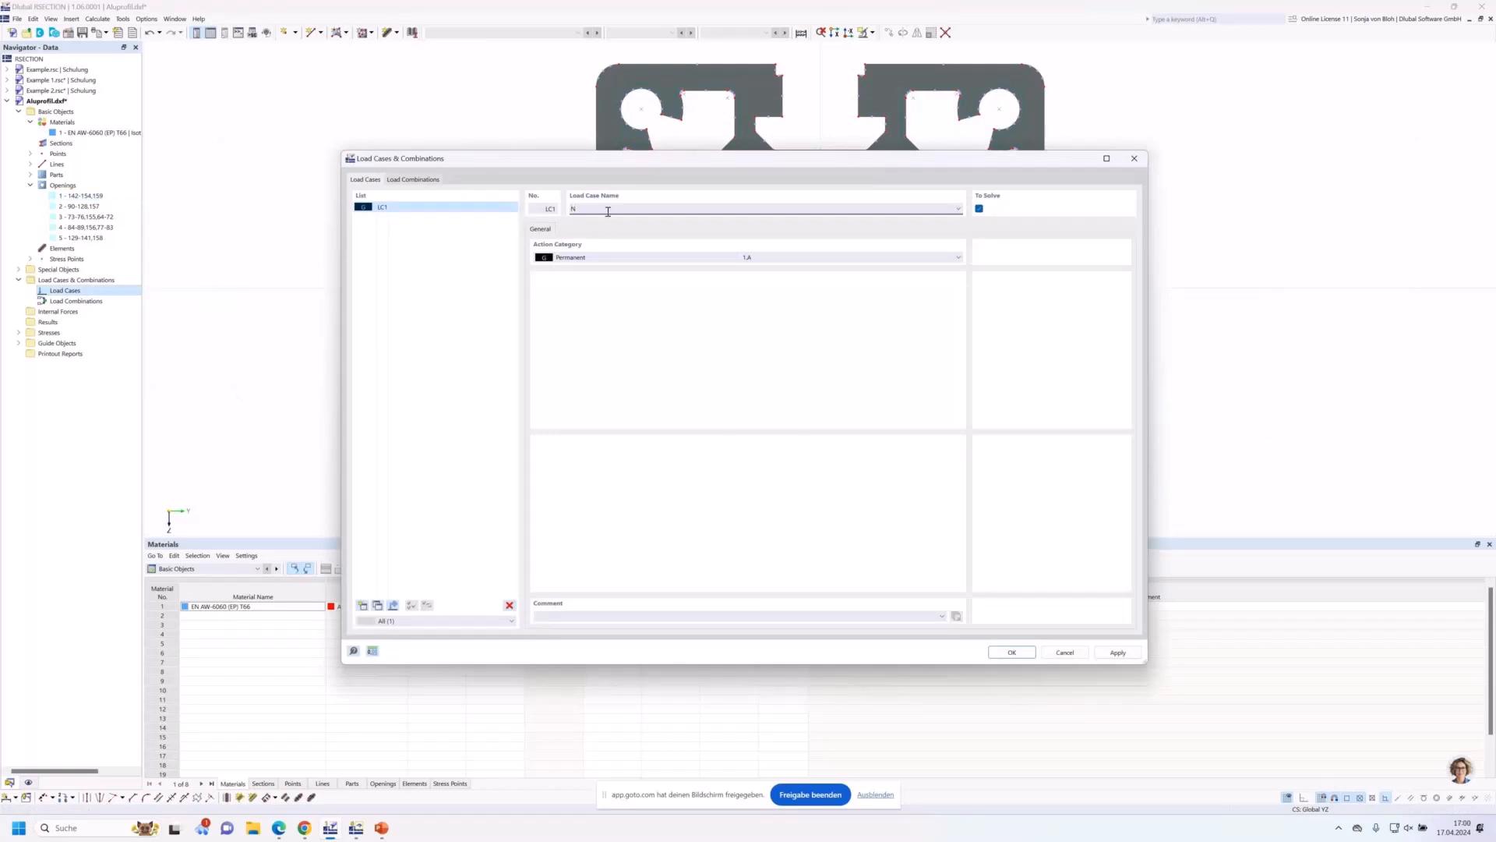
click(362, 606)
click(590, 211)
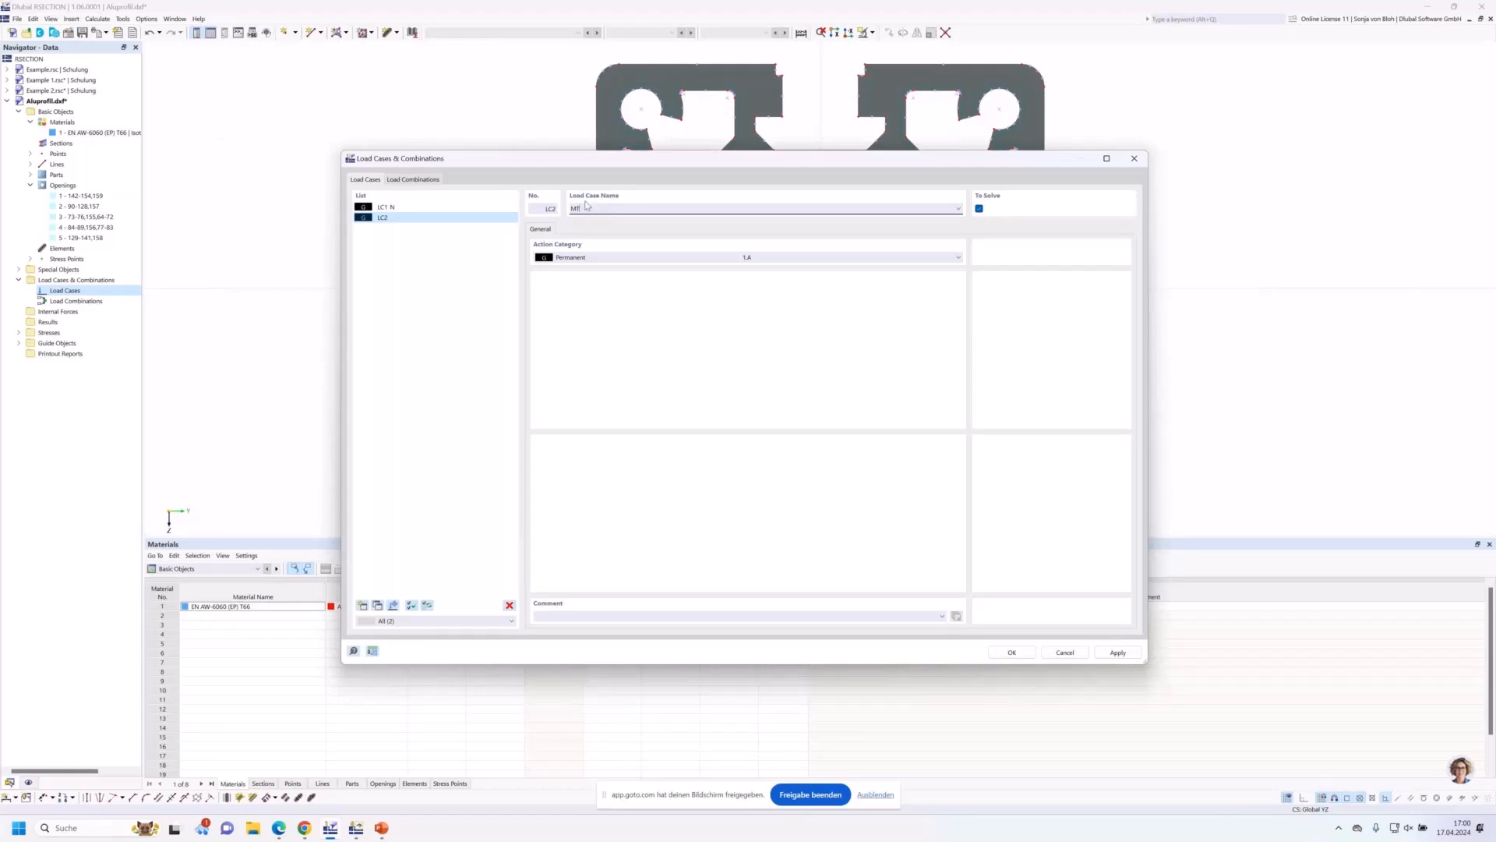
Create a load combination containing both load cases, LC1 + LC2, with factor 1.00.
click(422, 180)
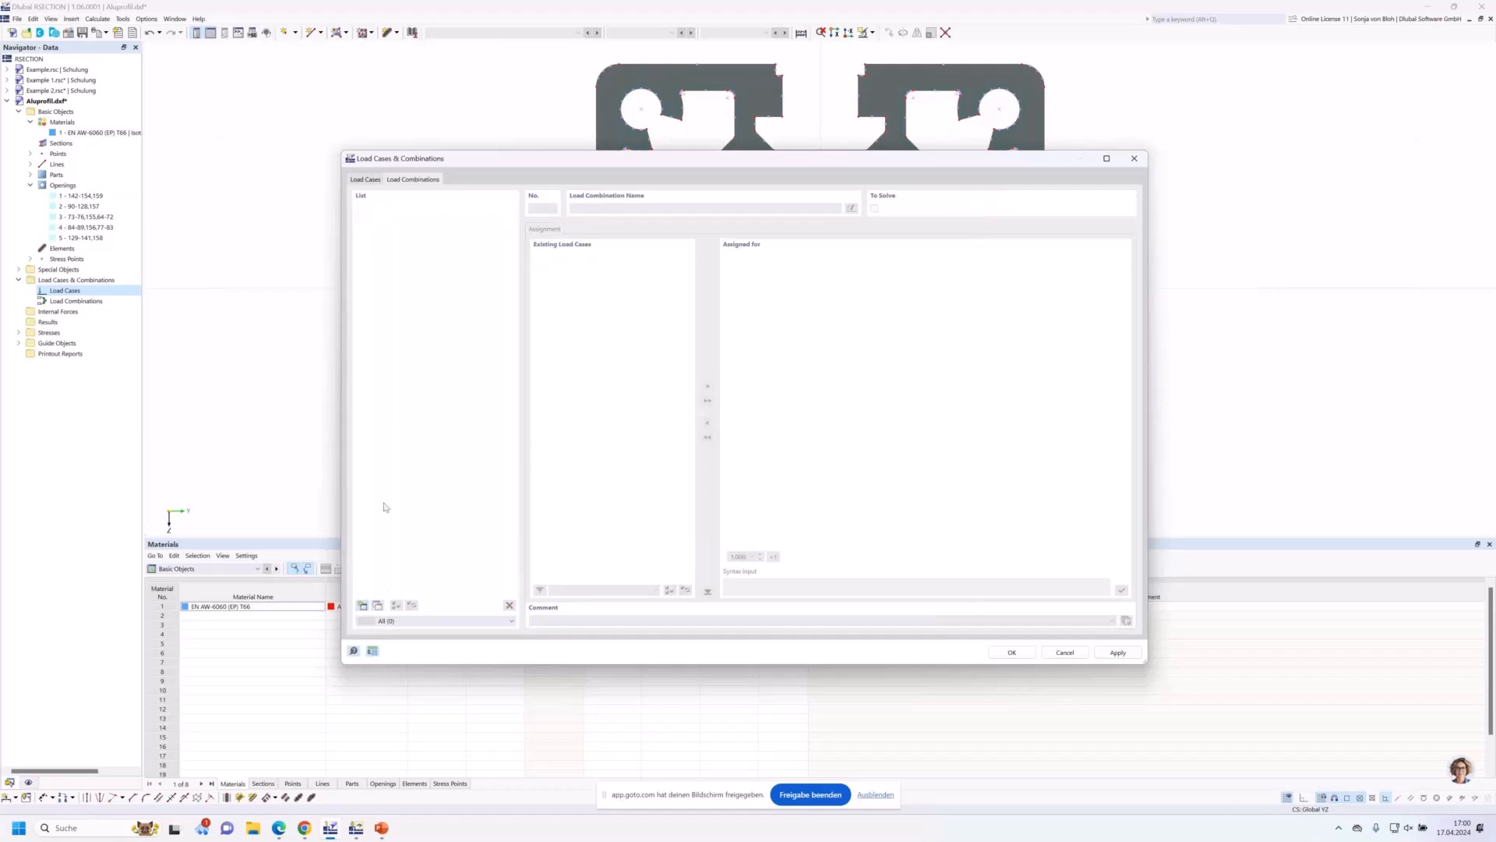
click(363, 606)
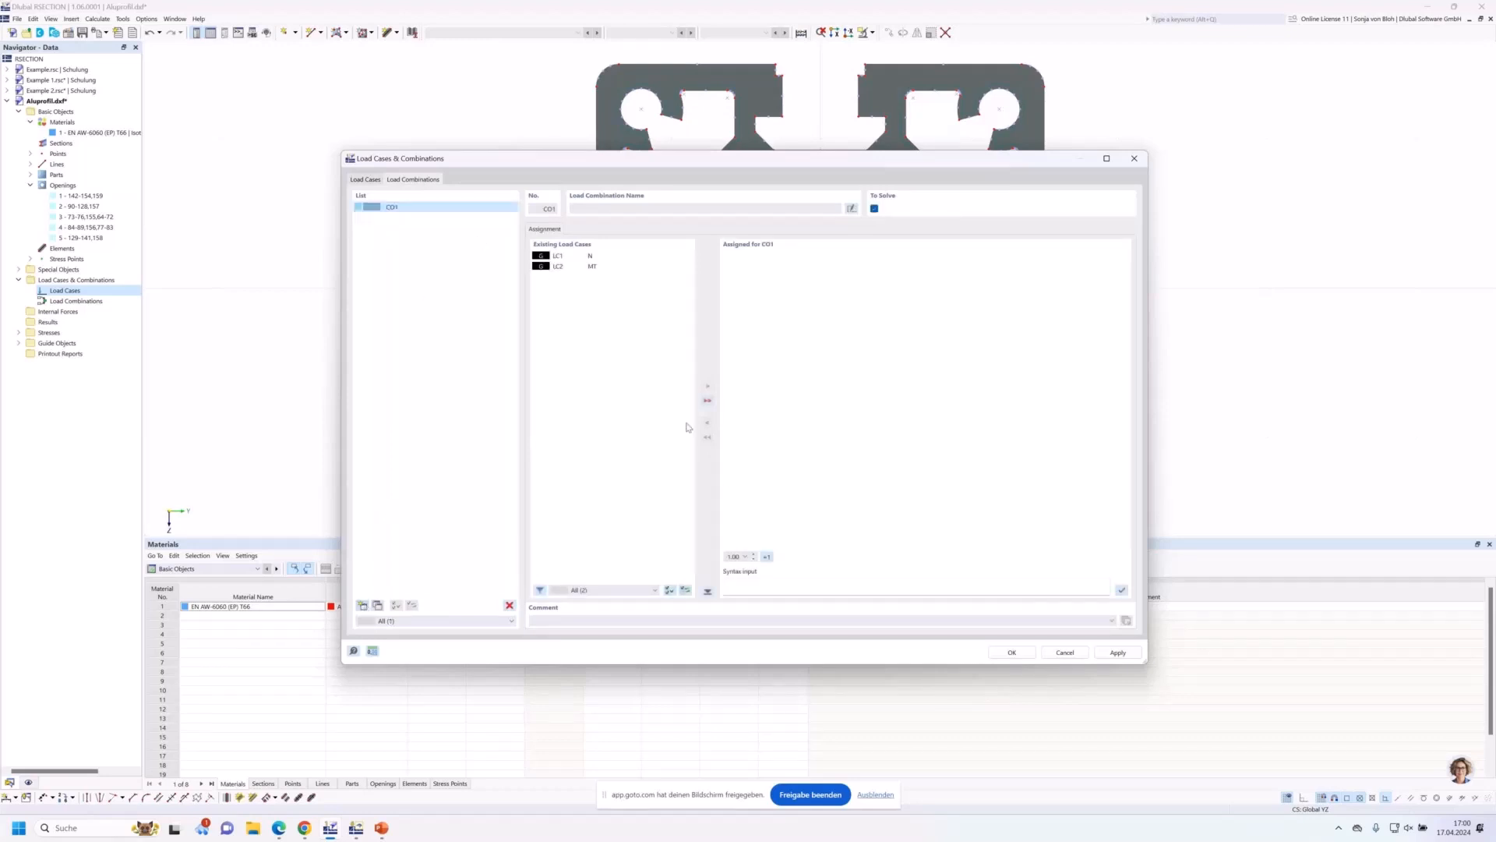
click(708, 401)
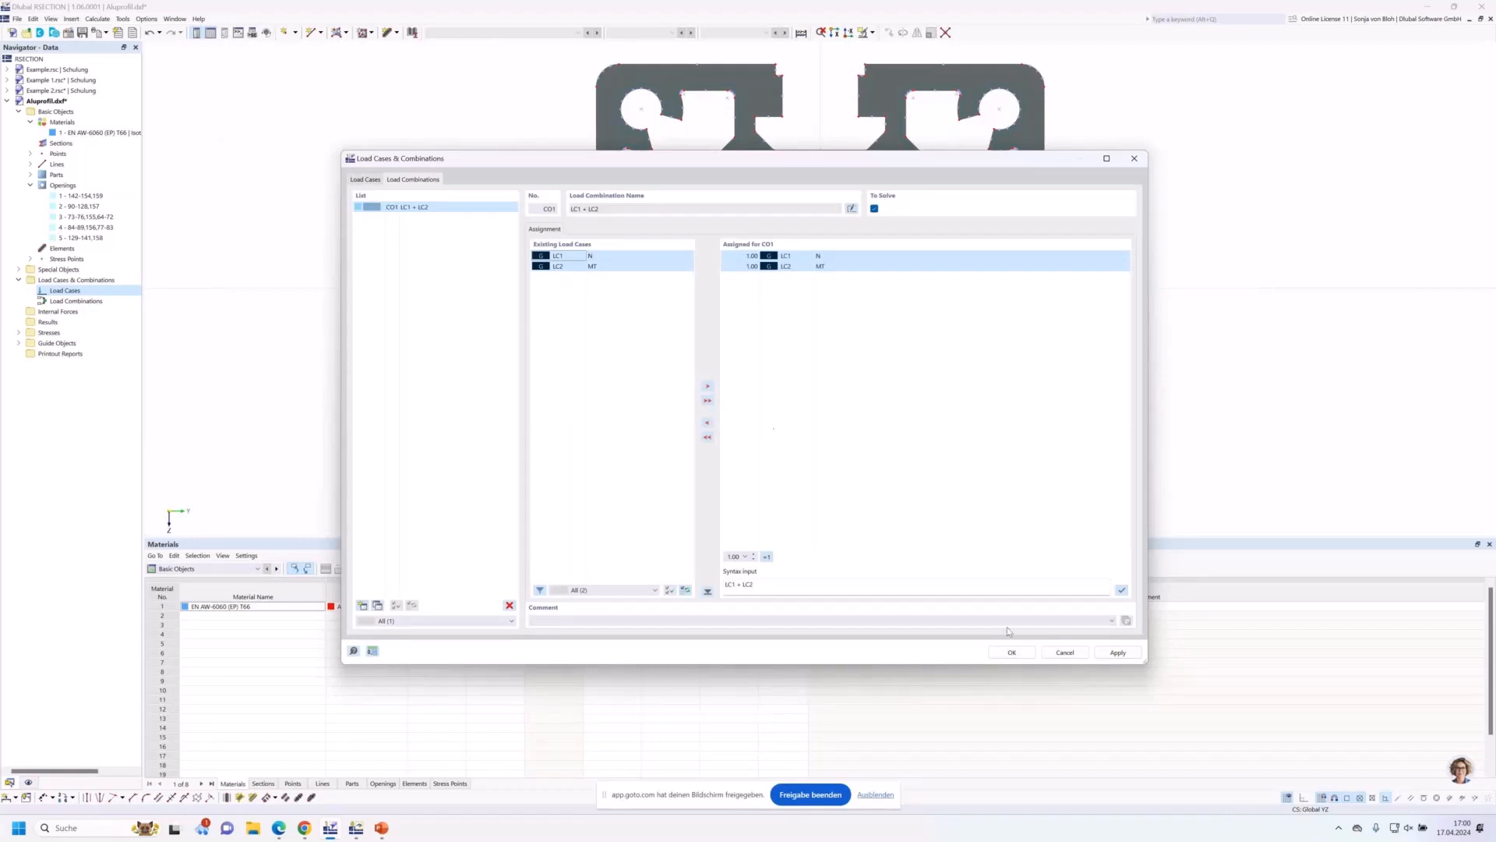
click(1011, 653)
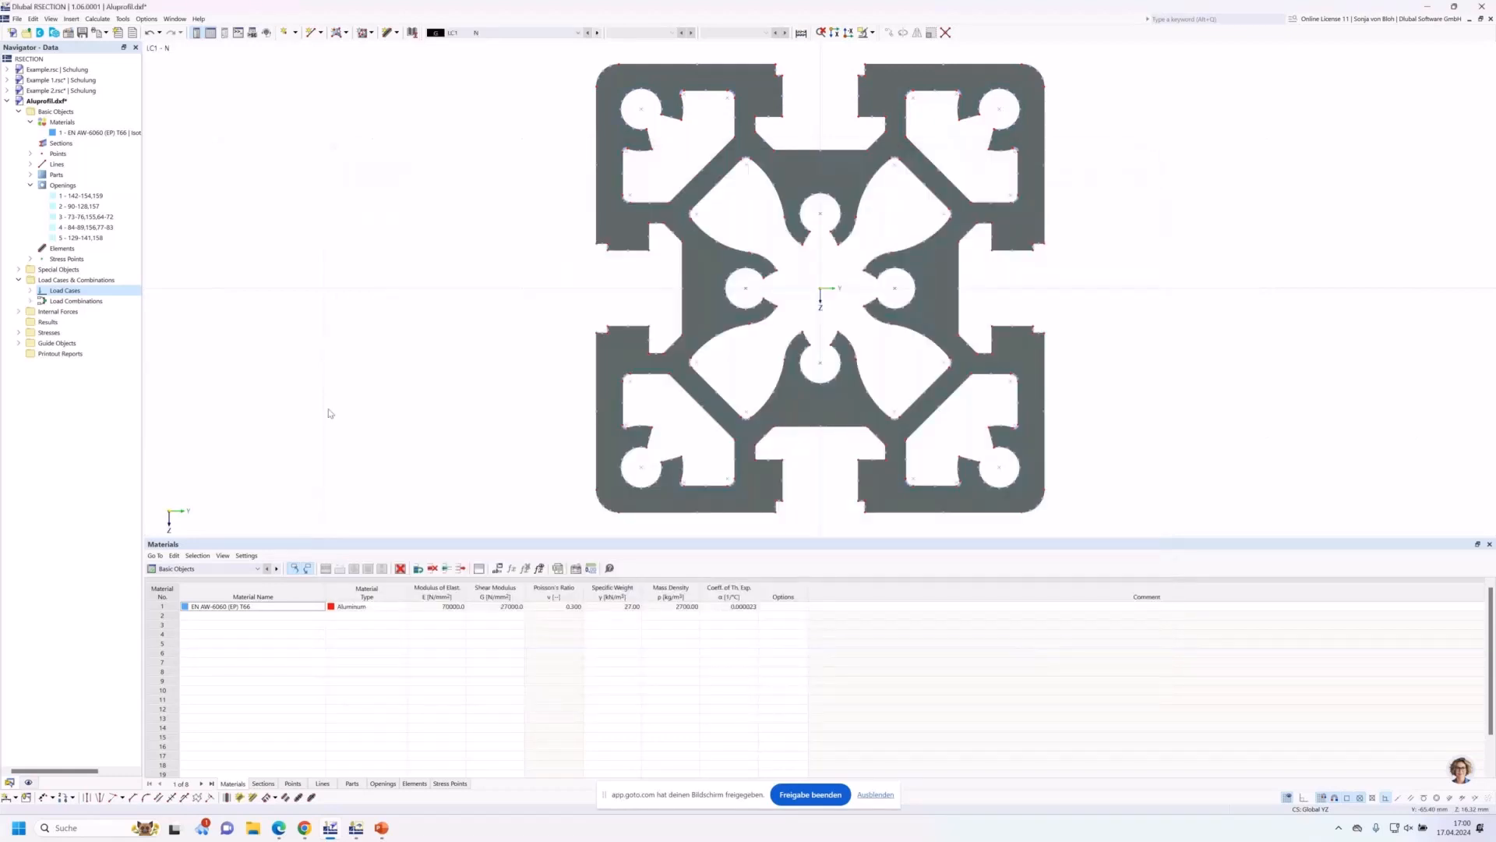
Define internal forces for load case LC1 - N with an axial force N of -10 kN.
click(19, 311)
click(30, 322)
click(62, 333)
double_click(62, 333)
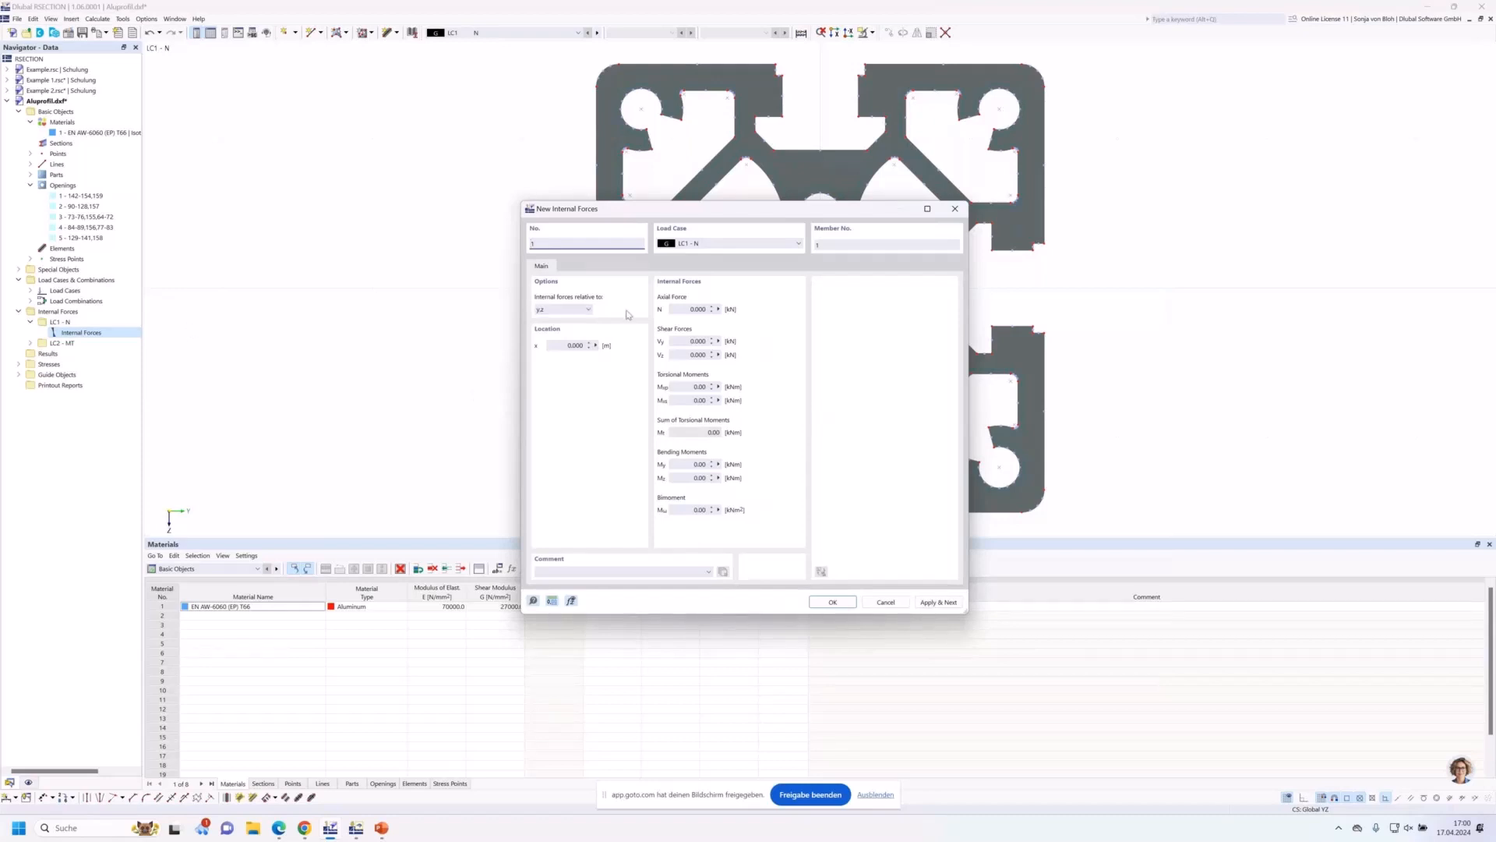
click(675, 309)
key(BackSpace)
text(-10)
click(927, 602)
Define internal forces for load case LC2 - MT with axial force 0 kN and a primary torsional moment of 0.3 kNm.
click(723, 245)
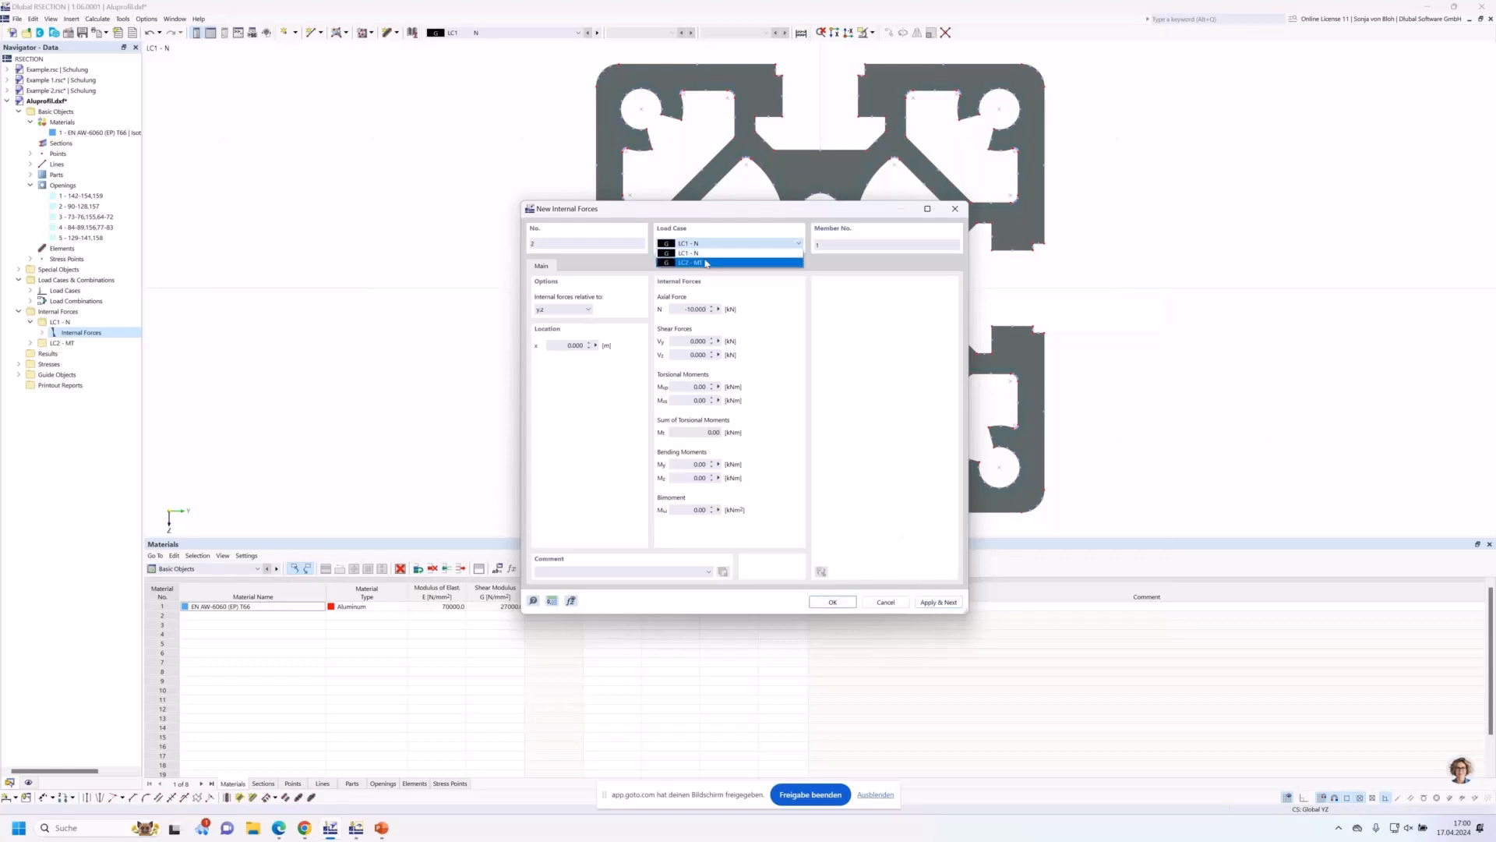
click(705, 263)
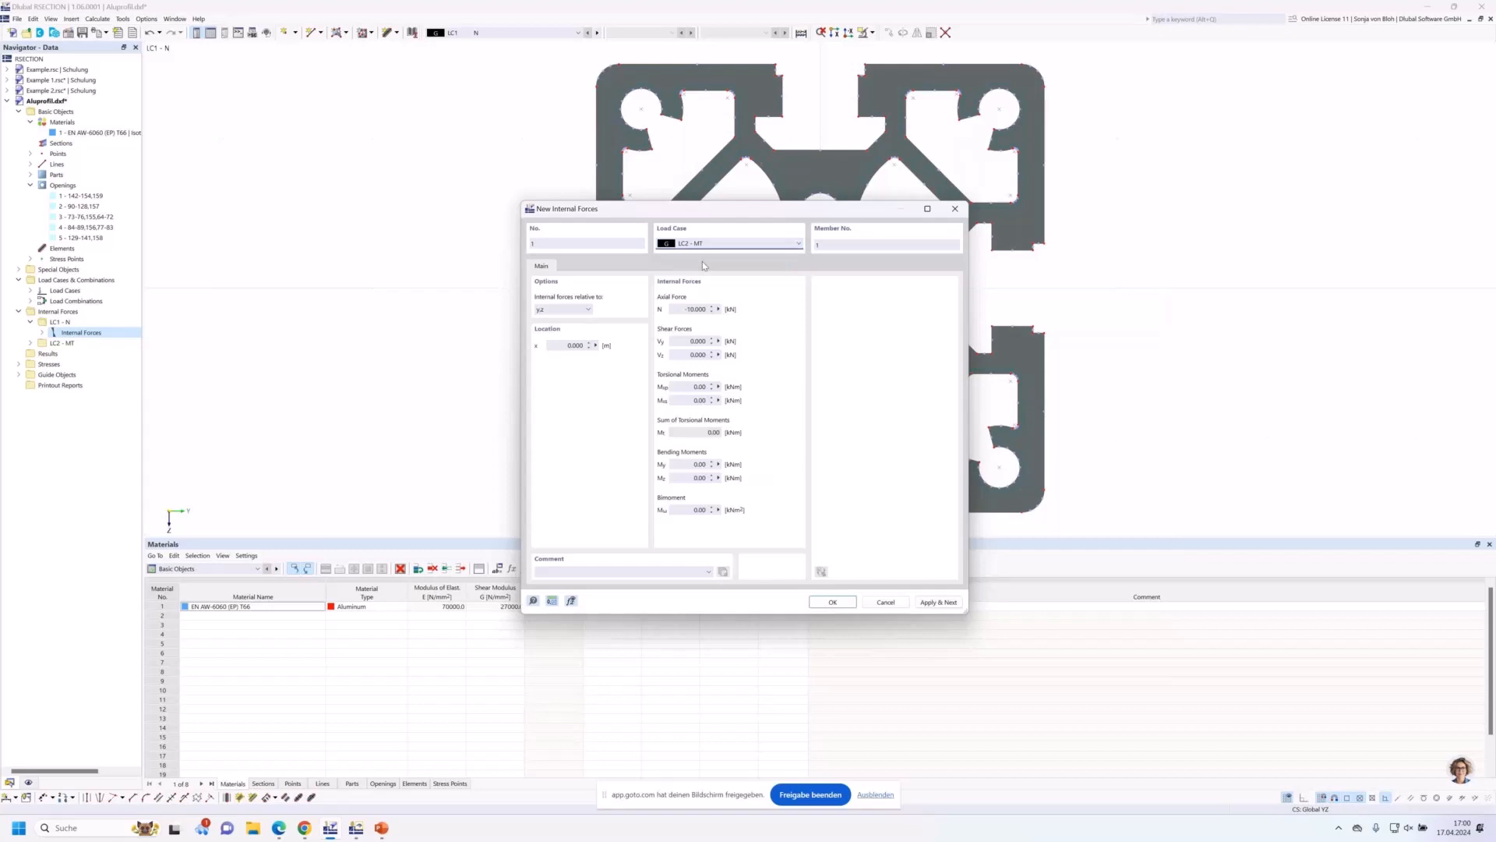
double_click(696, 310)
text(0)
double_click(696, 387)
text(0,3)
click(833, 602)
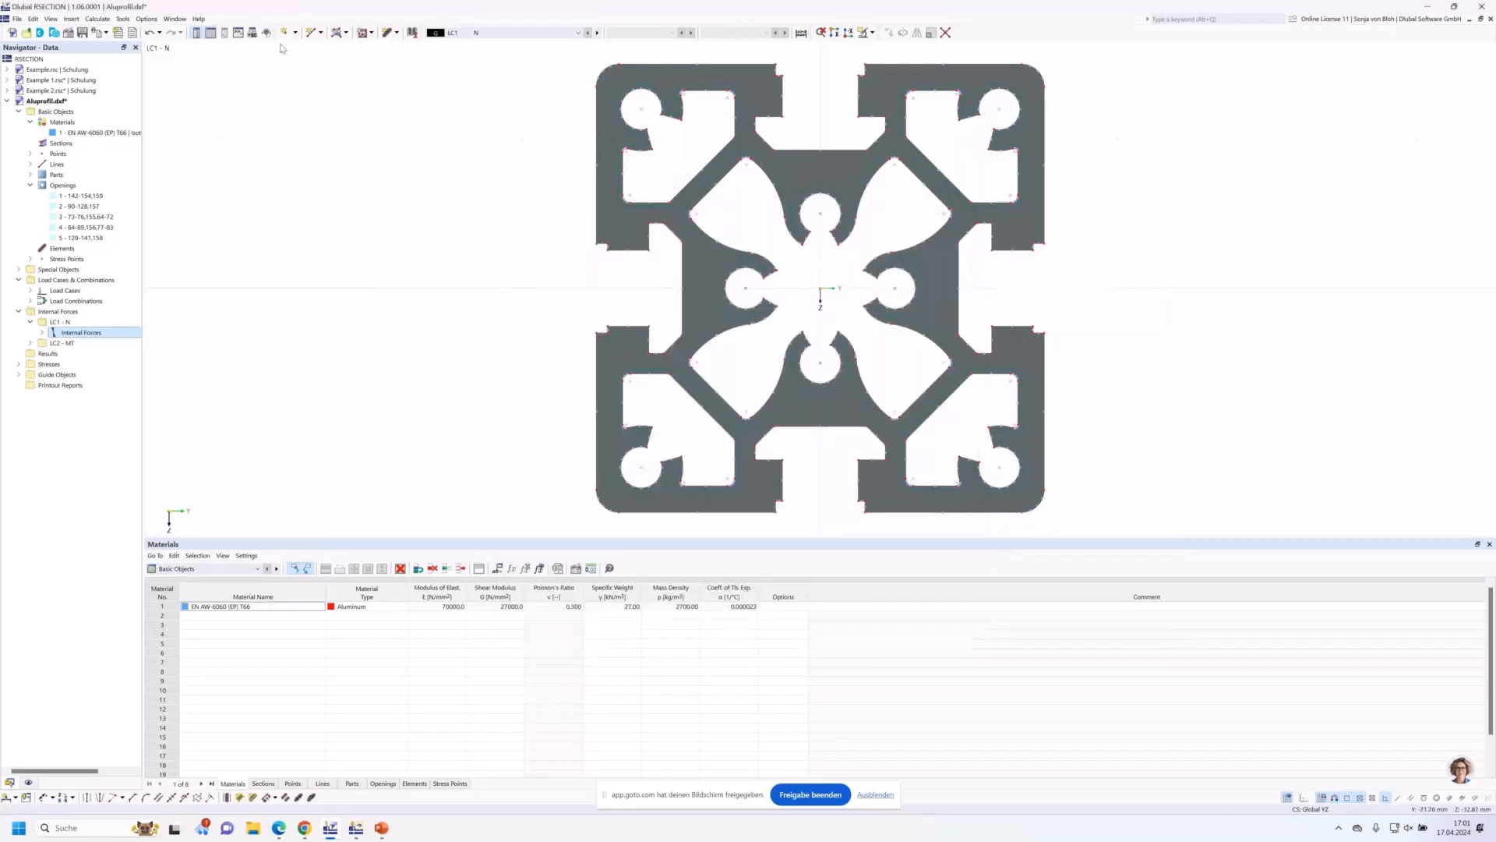
Calculate the section and display the von Mises equivalent stresses for load combination CO1.
click(97, 19)
click(112, 33)
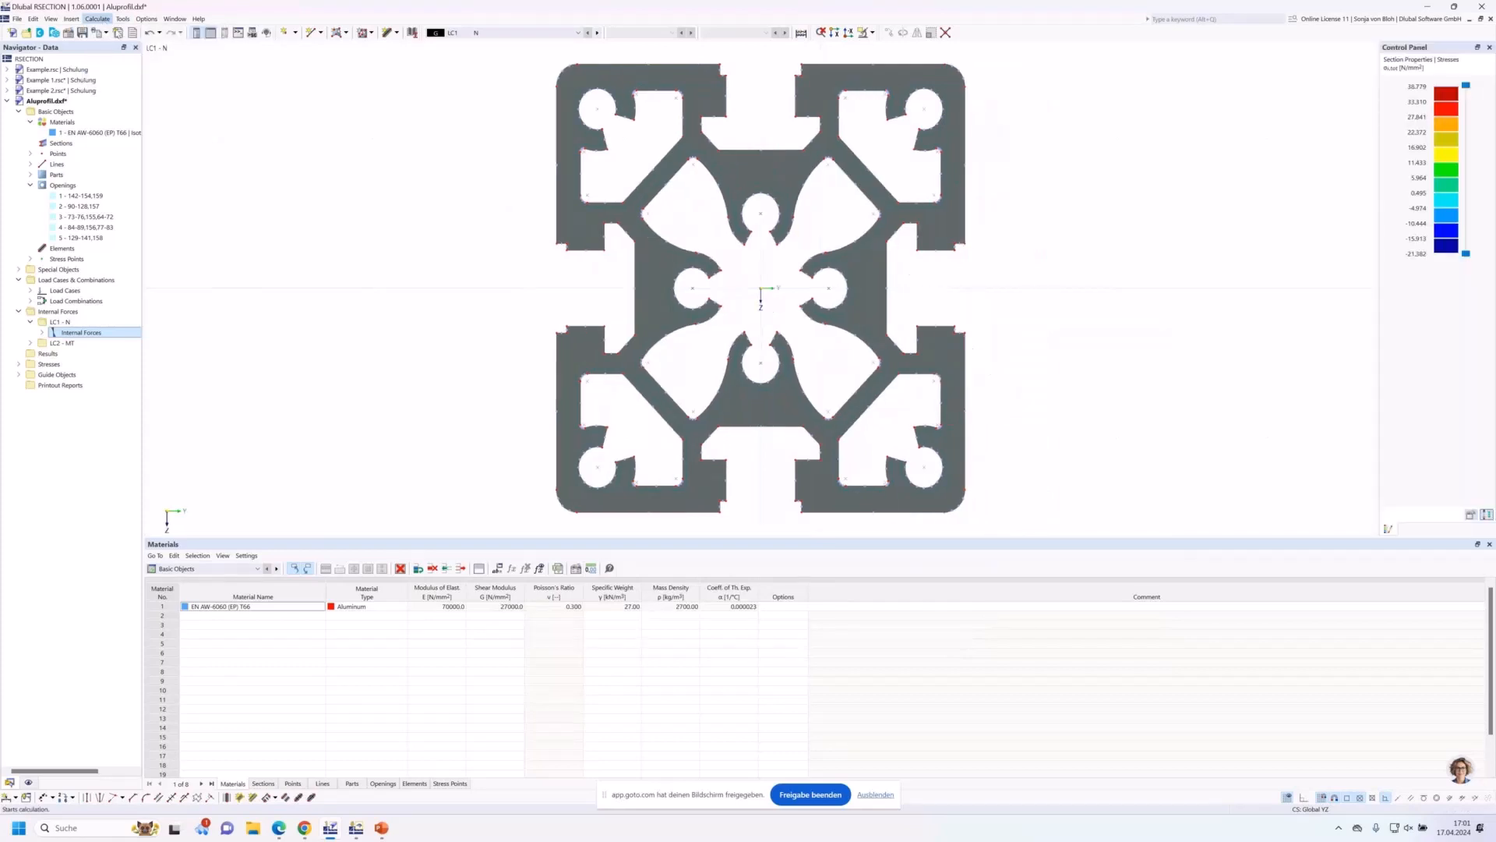
click(578, 33)
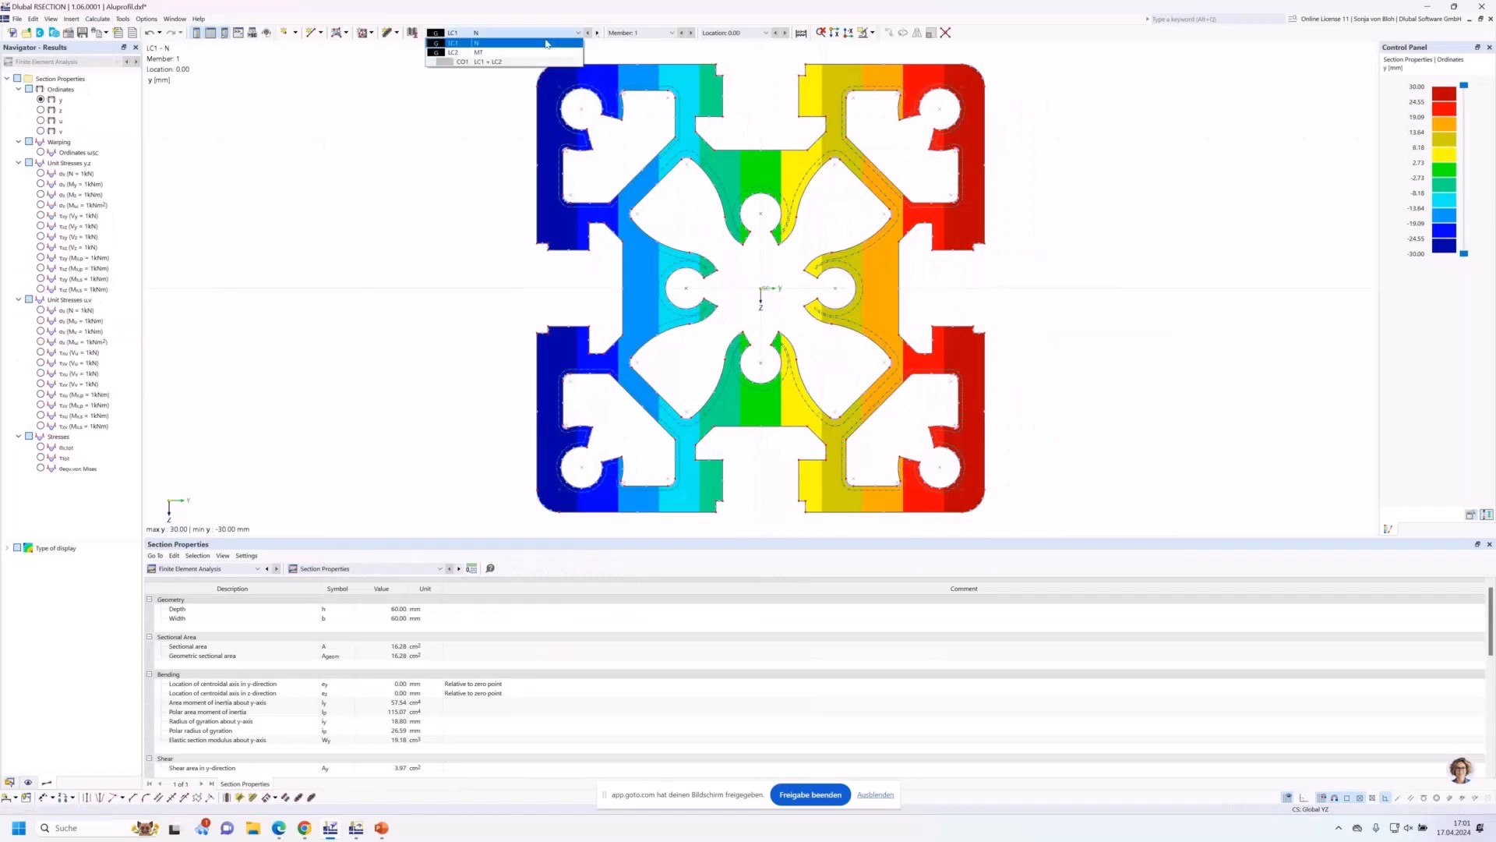
click(477, 66)
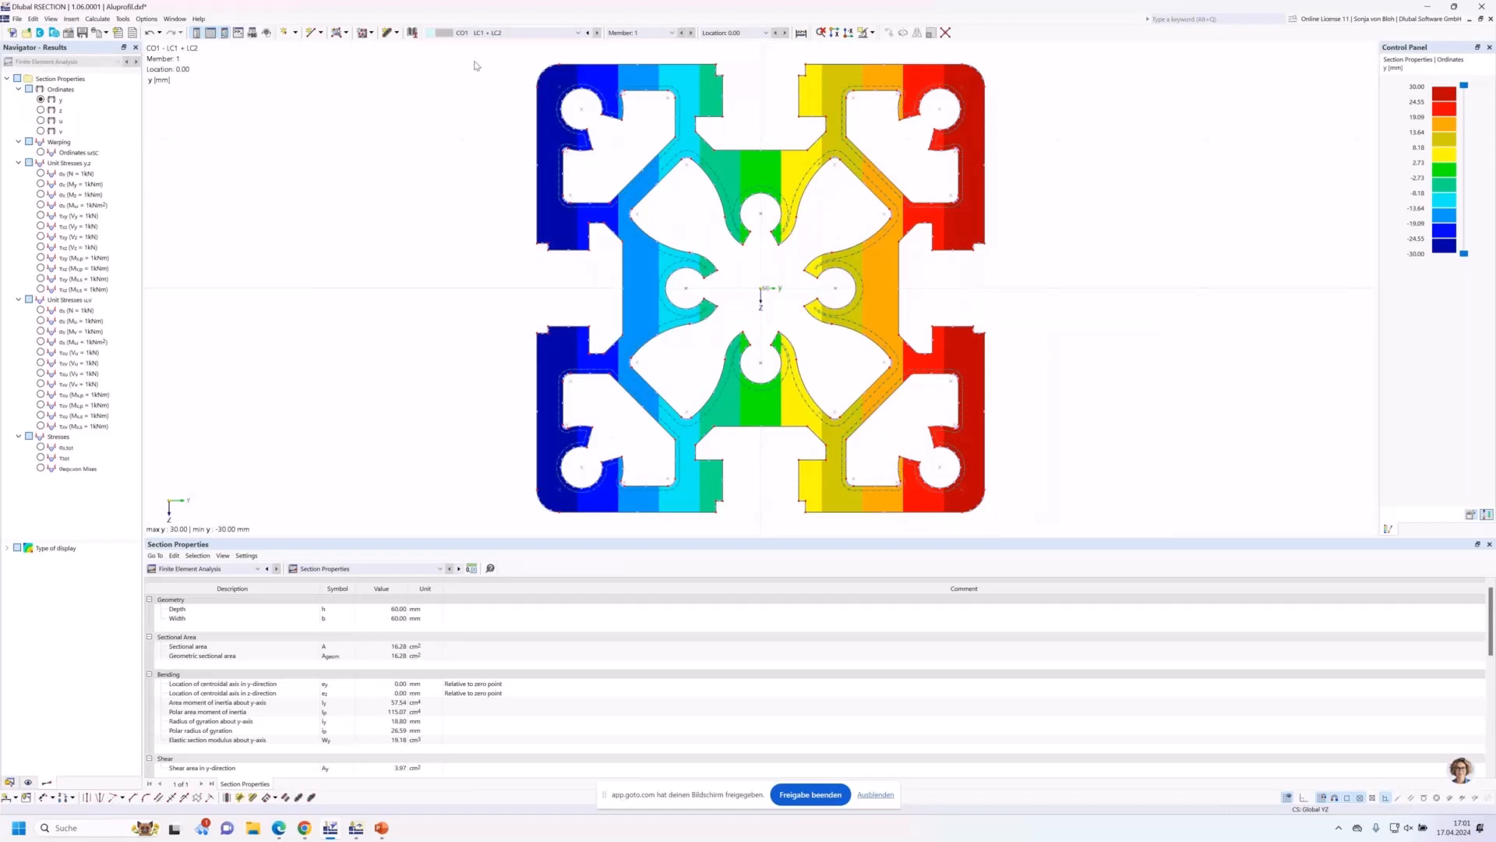
click(40, 468)
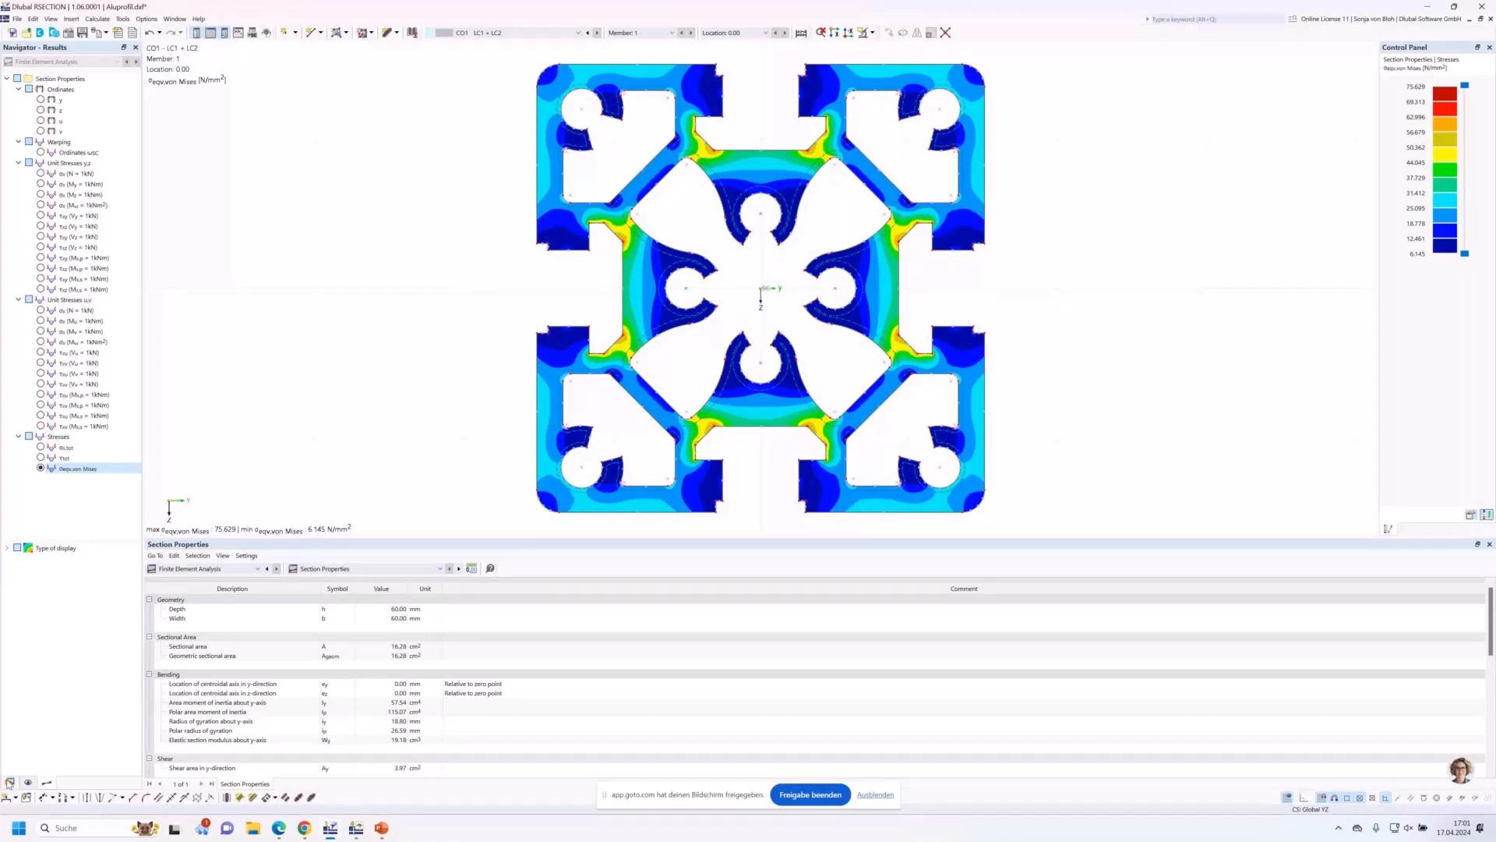
Create a new printout report without unit normal stresses and unit shear stresses, then save and show it.
click(10, 782)
right_click(59, 385)
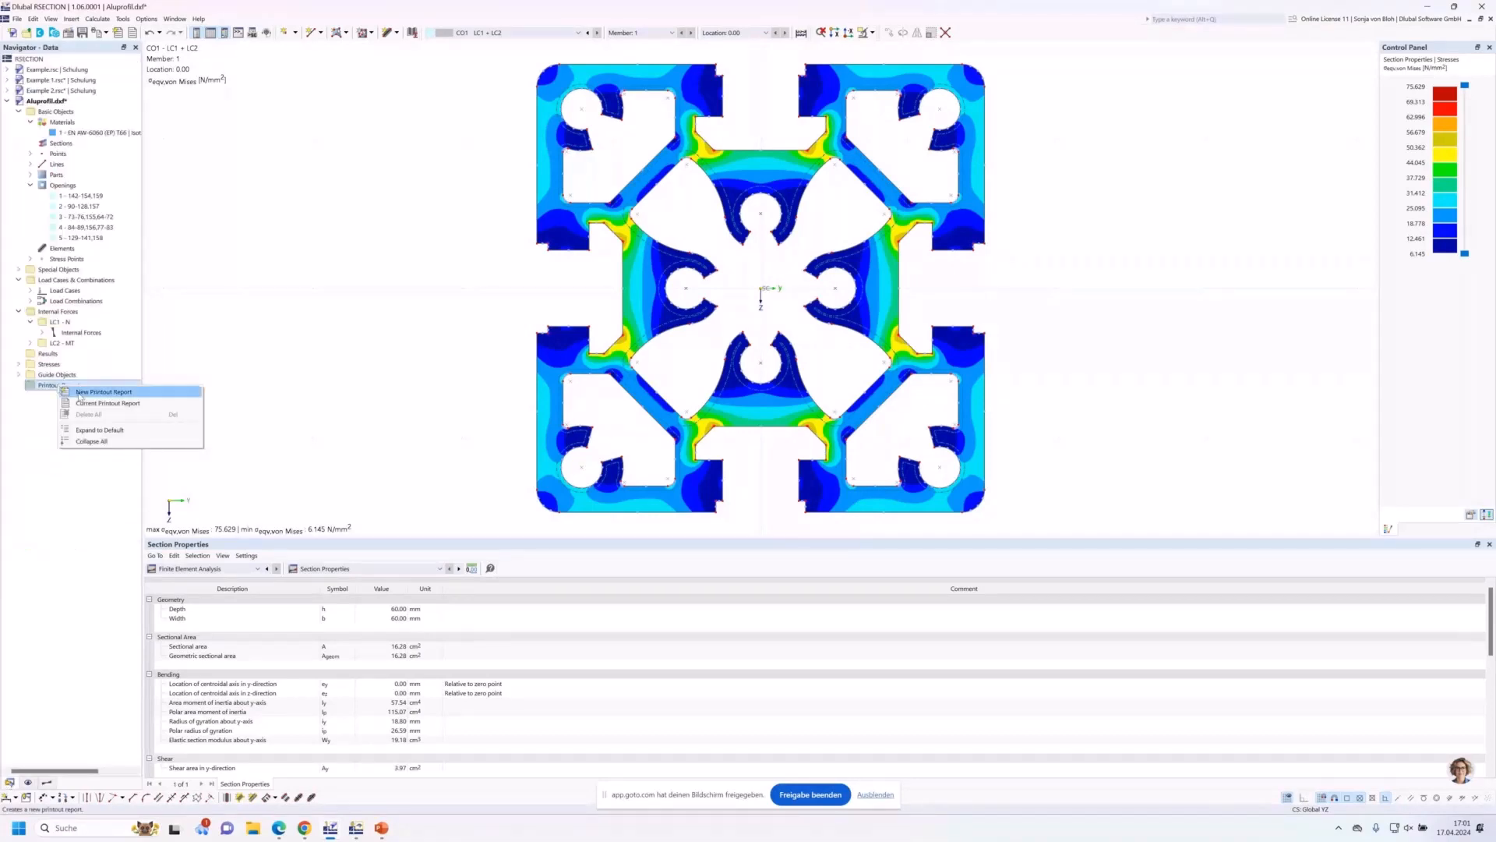
click(101, 392)
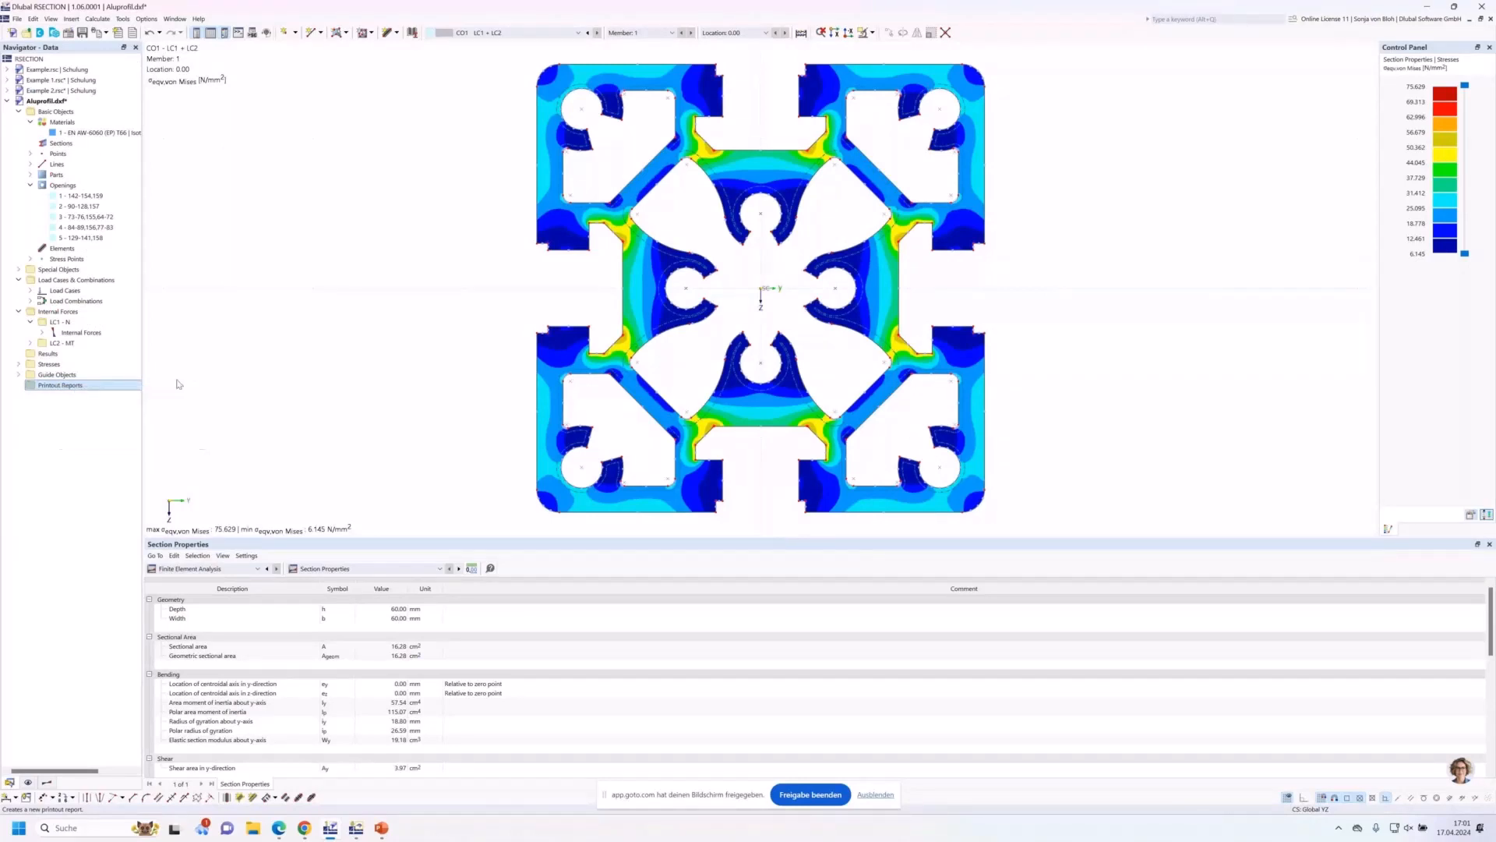
click(542, 427)
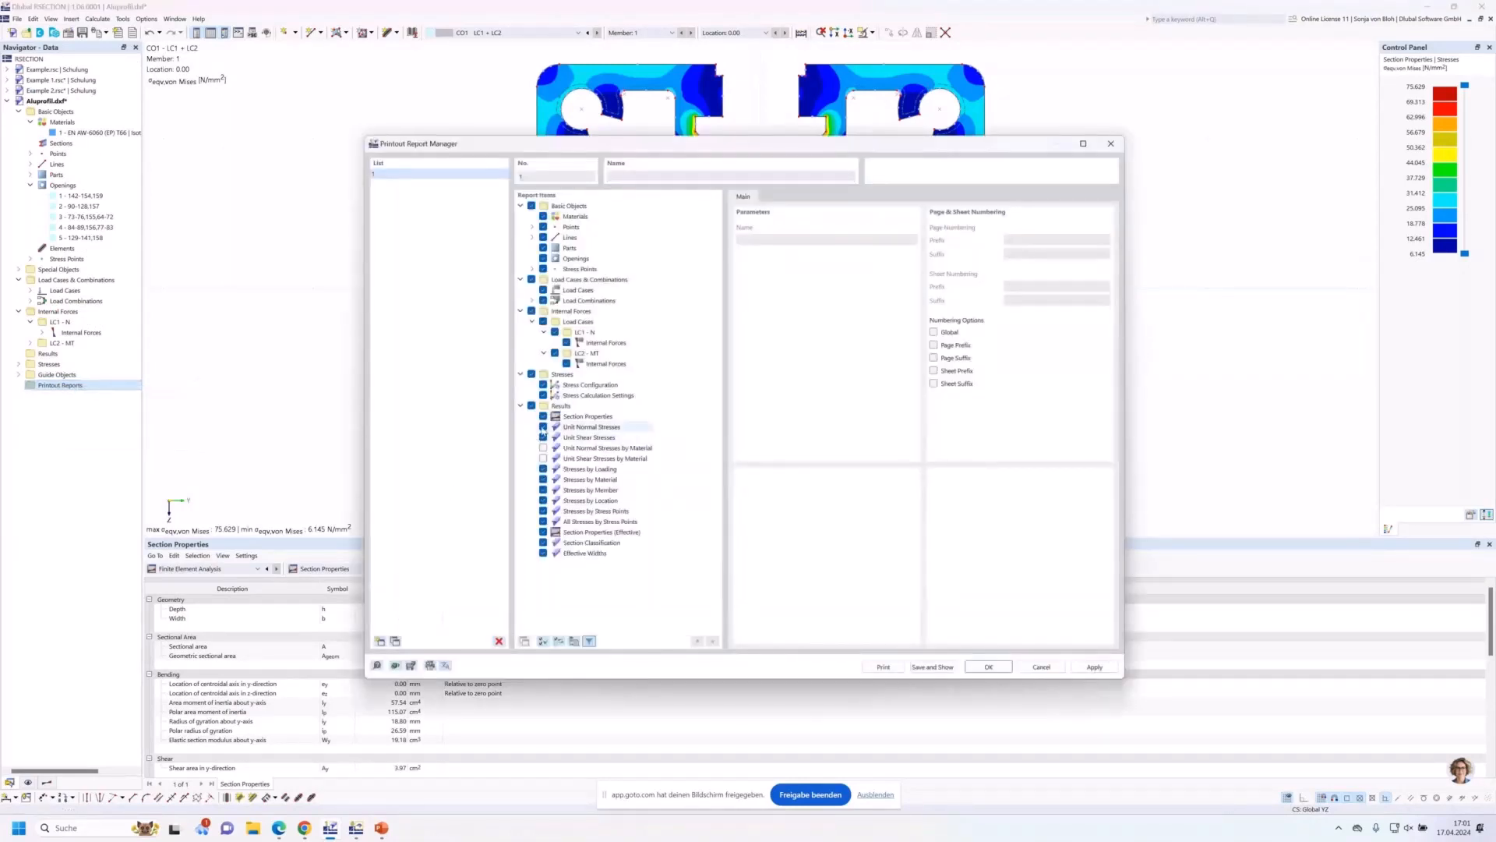
click(543, 427)
click(544, 437)
click(932, 667)
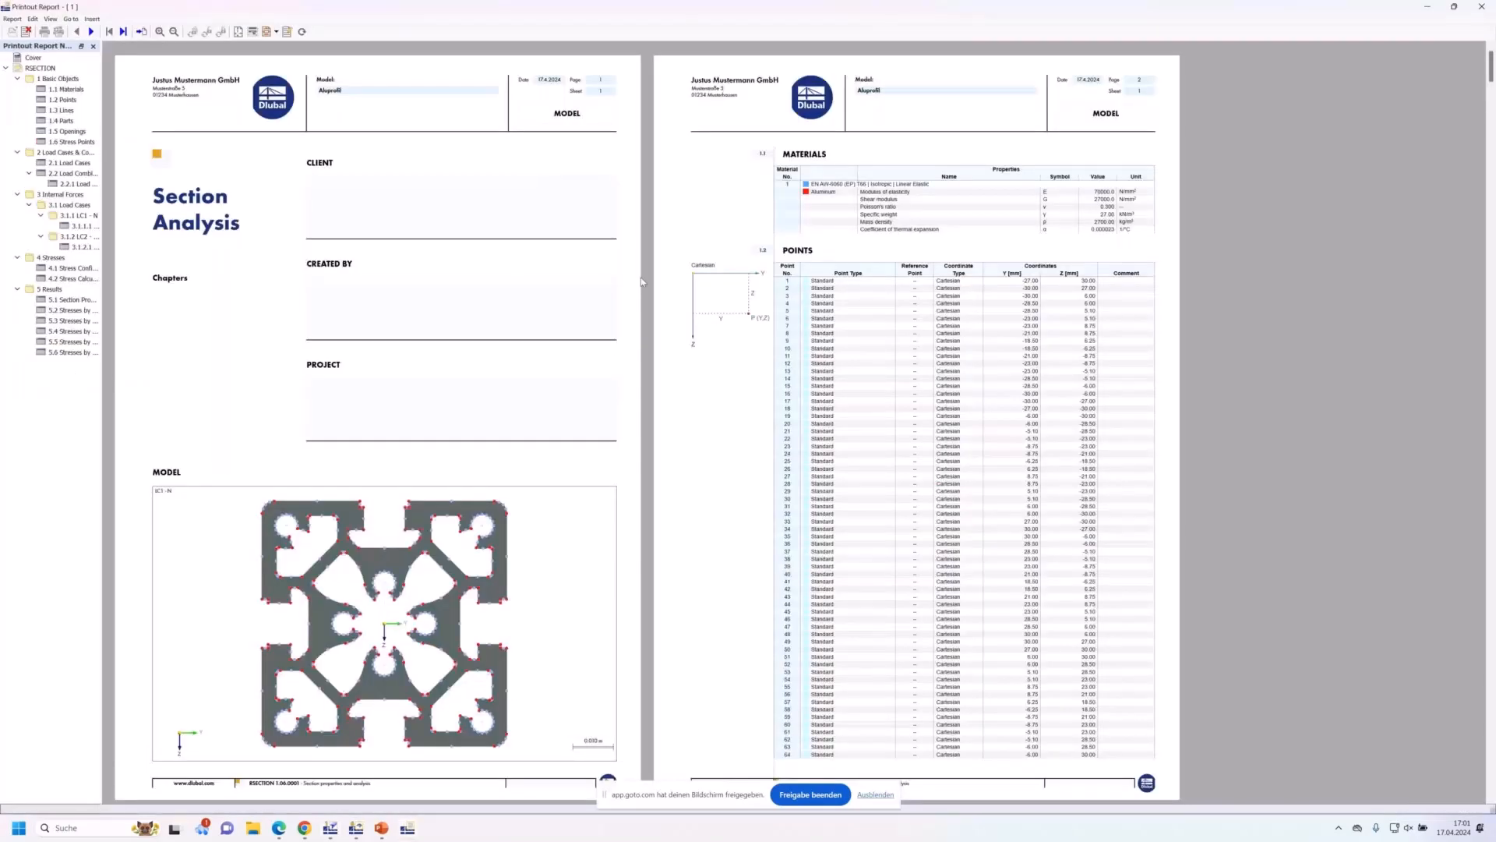
Add the CO1 von Mises stress graphic to printout report 1 and view its page in the report.
click(1427, 7)
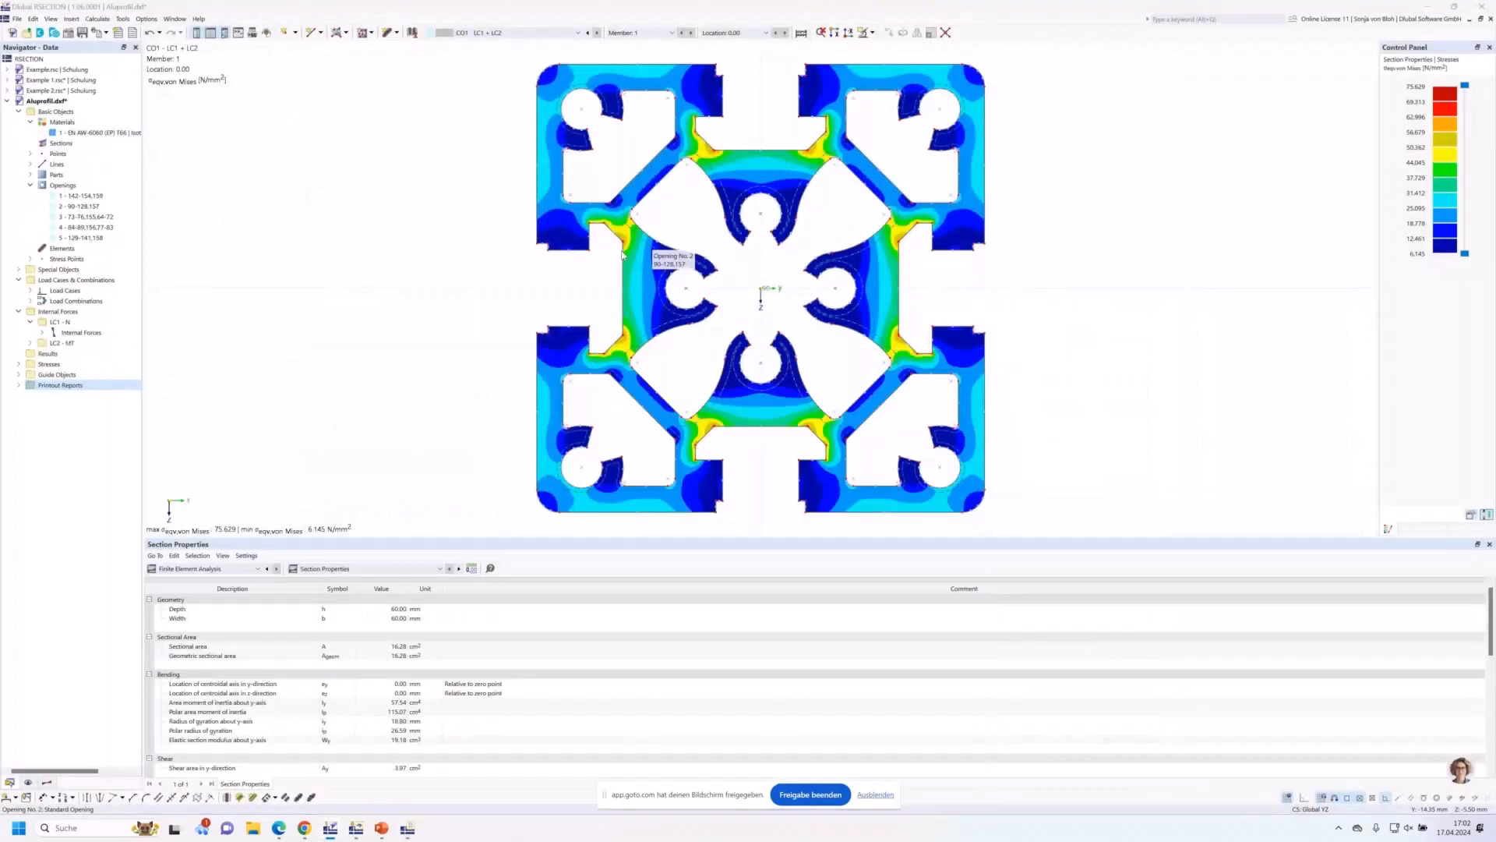
click(105, 33)
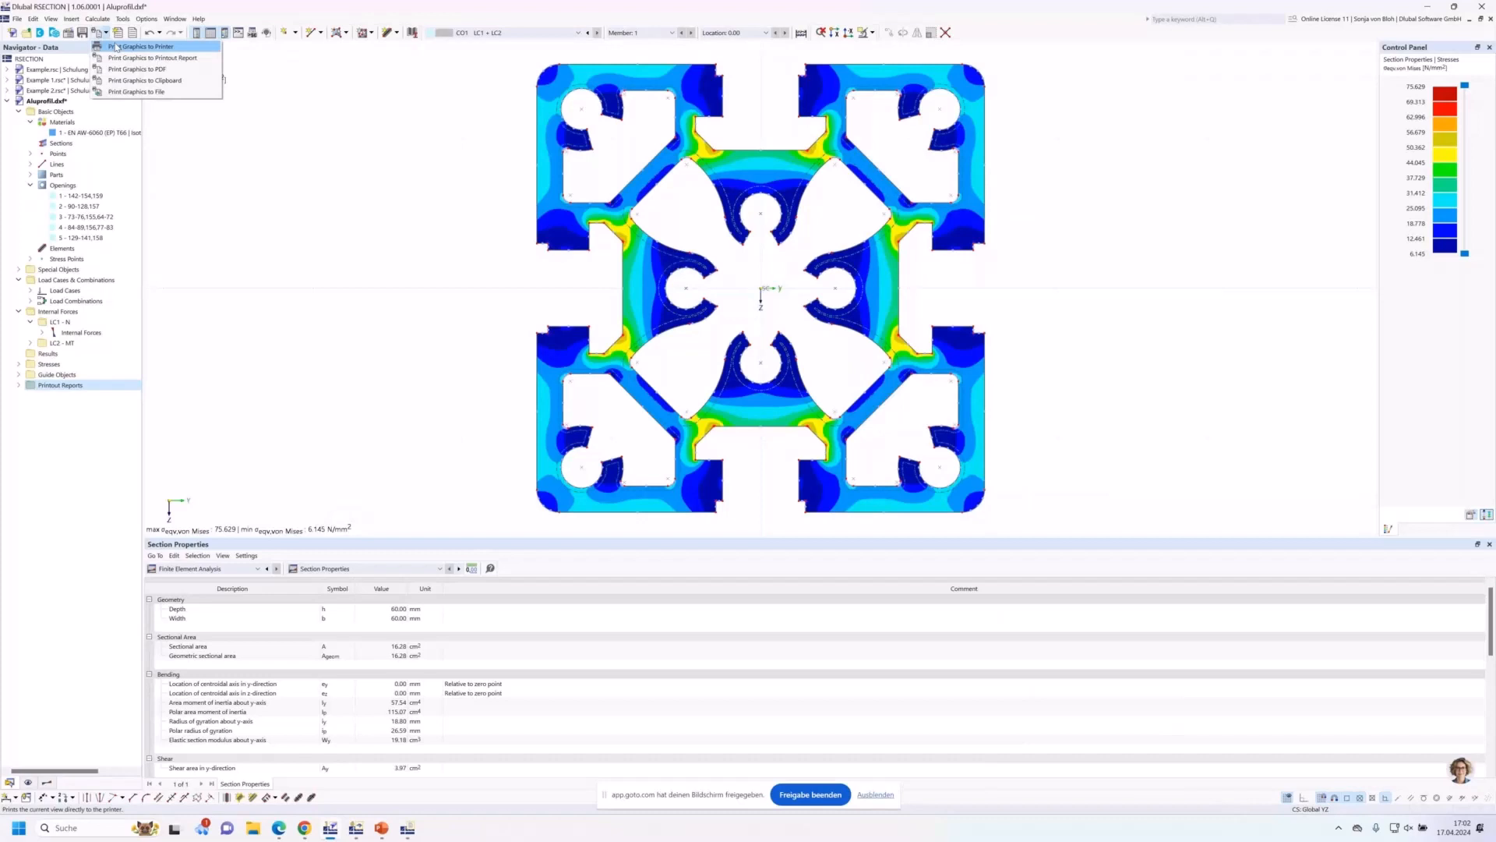
click(118, 57)
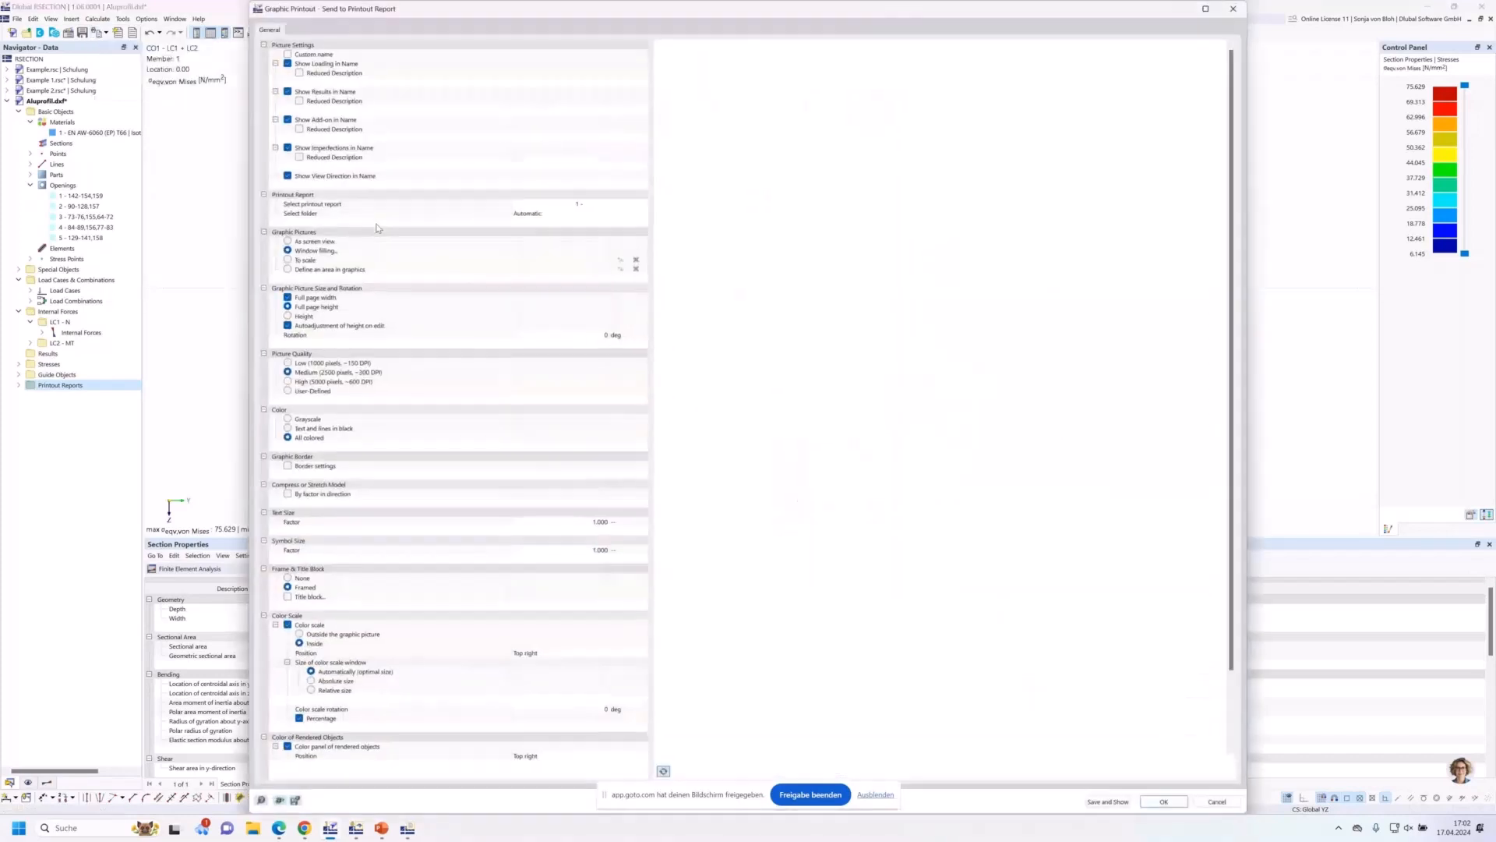
click(1103, 802)
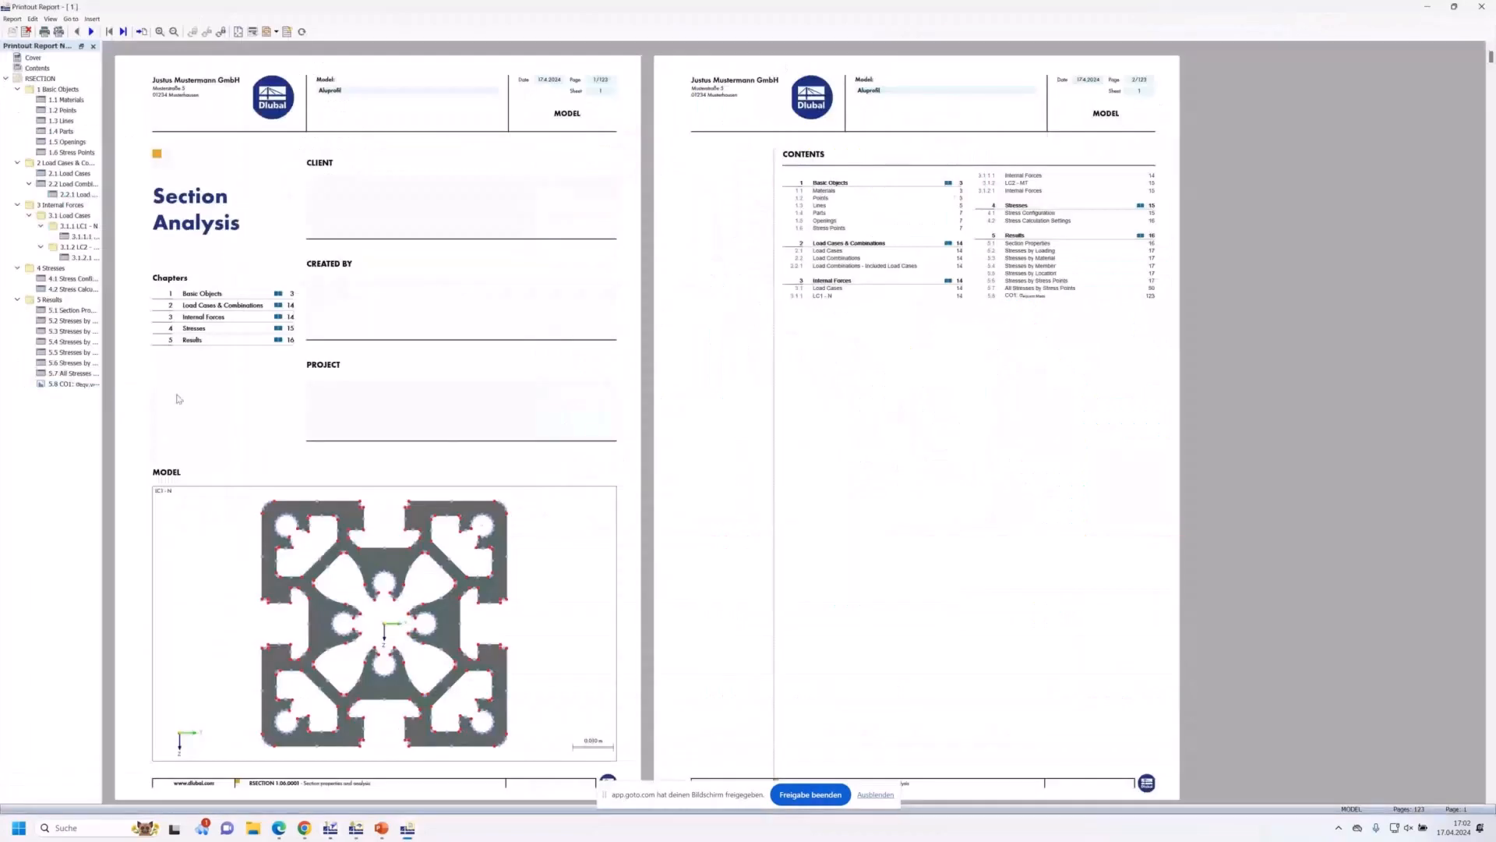
click(76, 385)
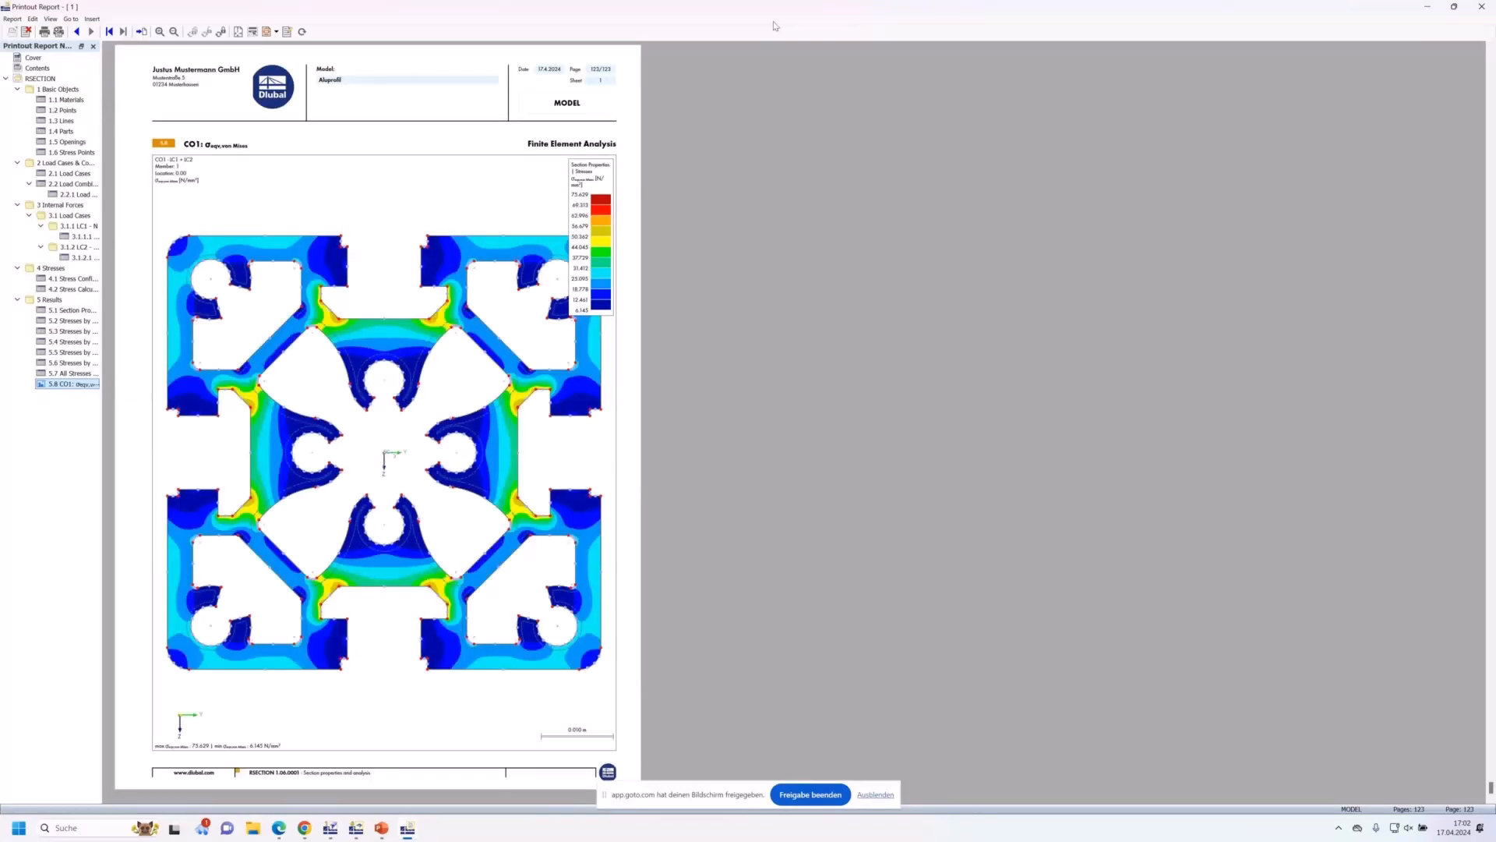
Close the printout report and create a new finite element analysis model named Example 4.
click(1485, 9)
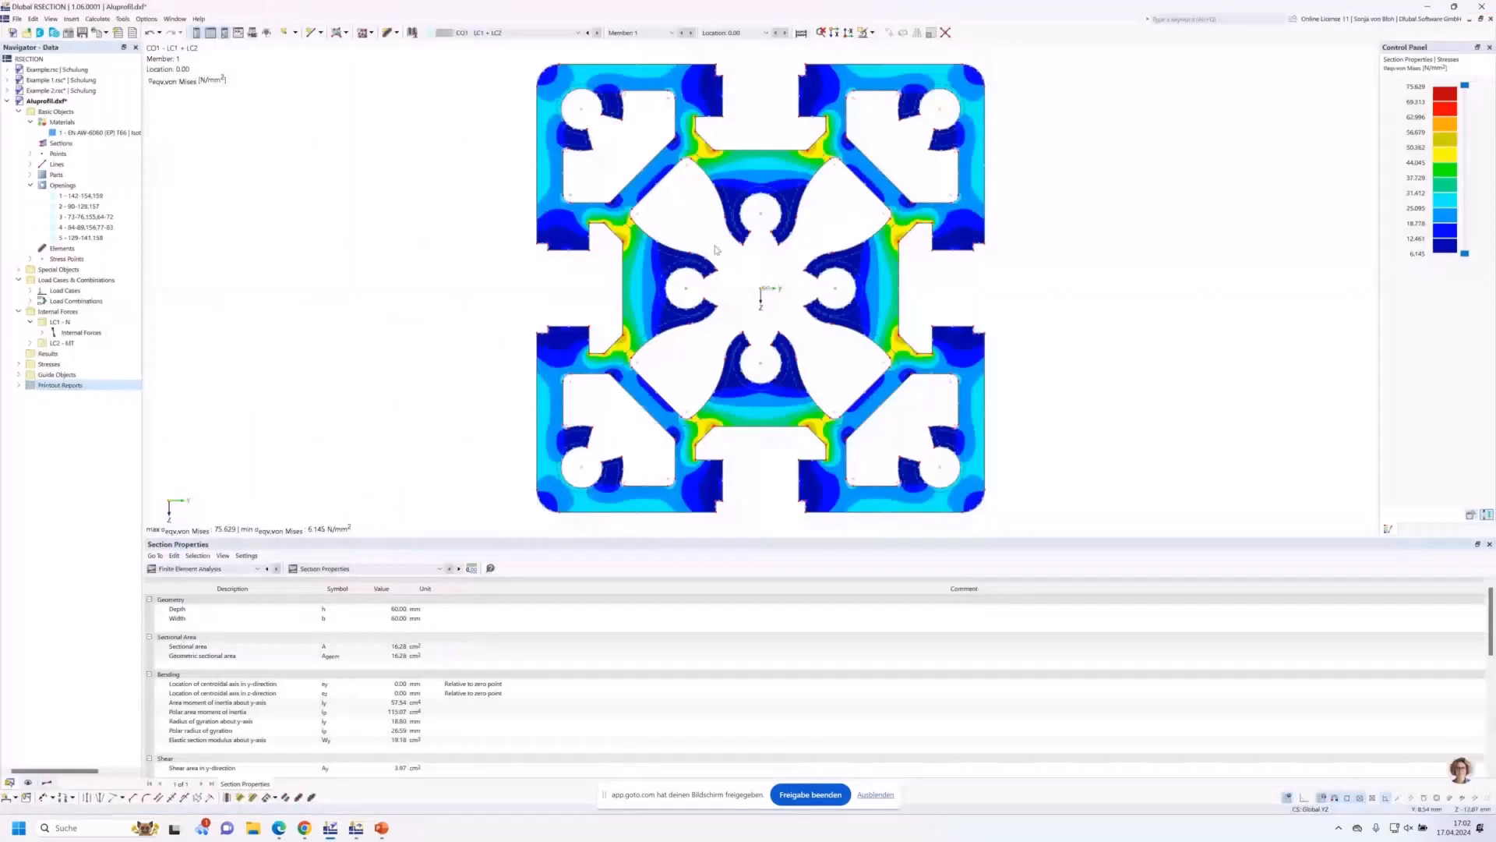
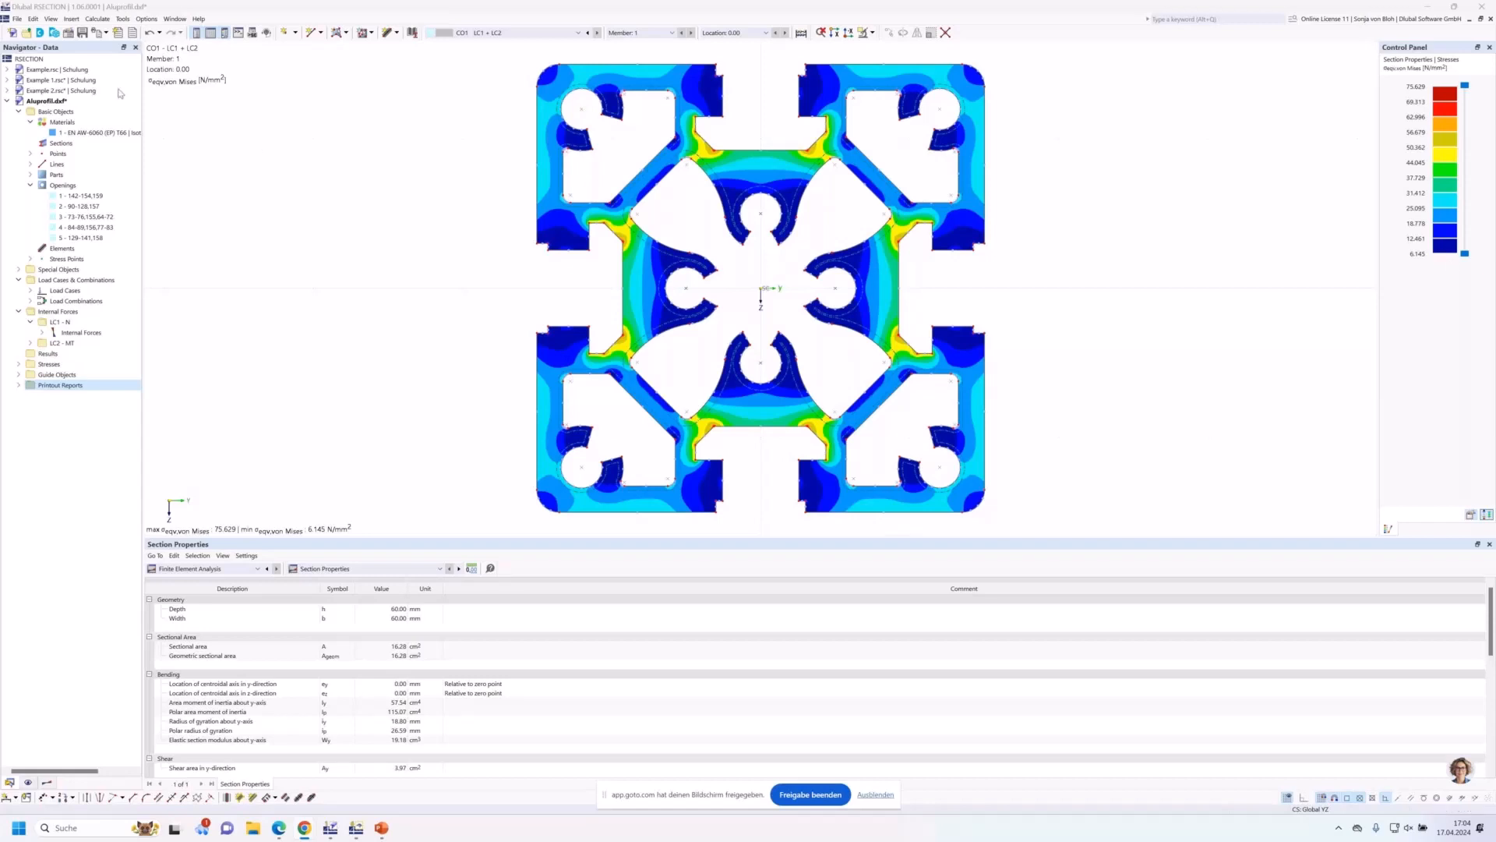
click(11, 33)
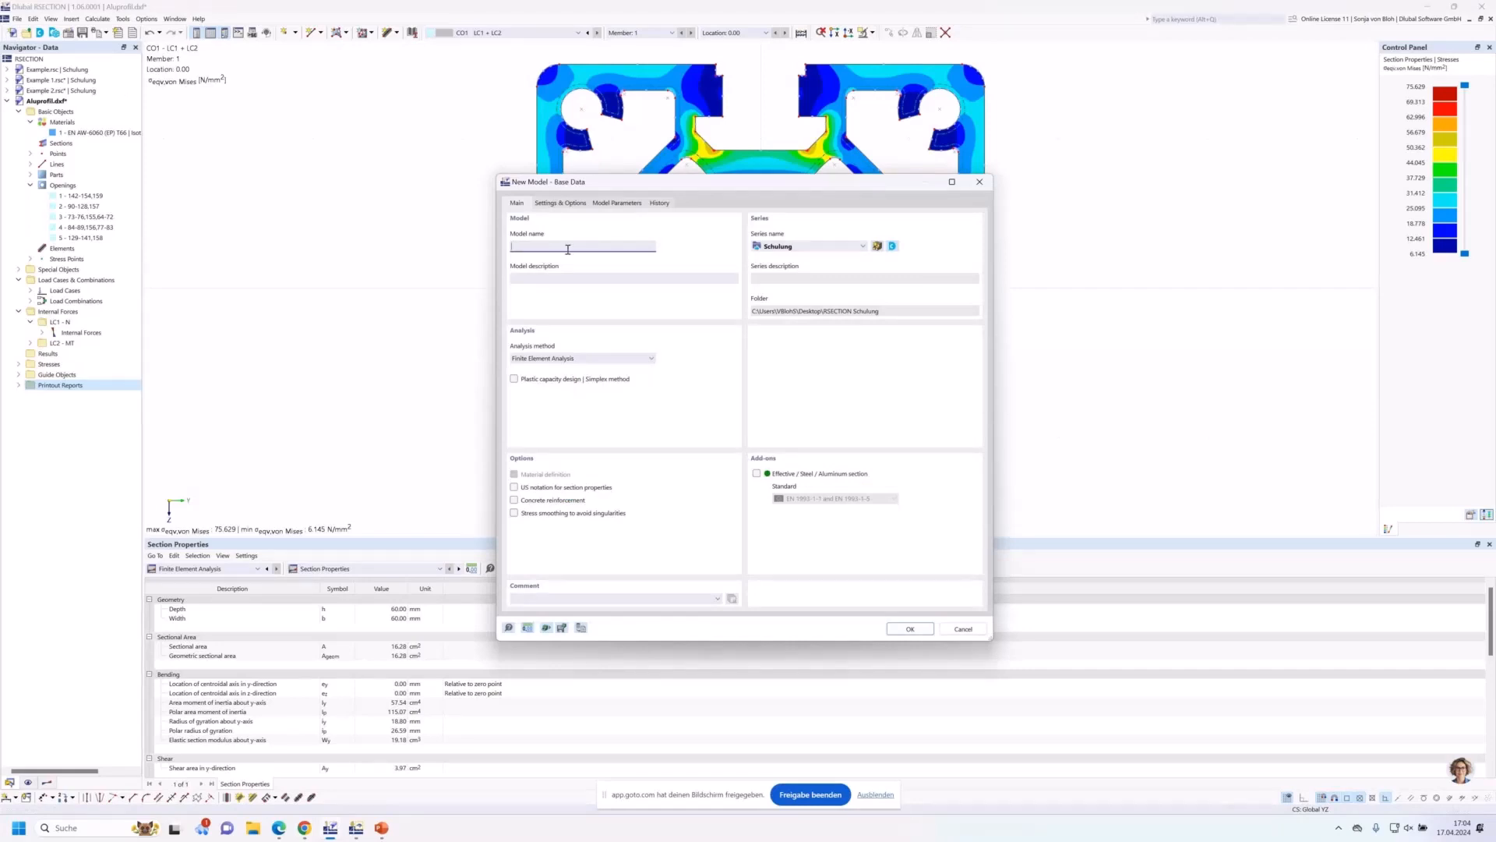
text(Example 4)
click(910, 629)
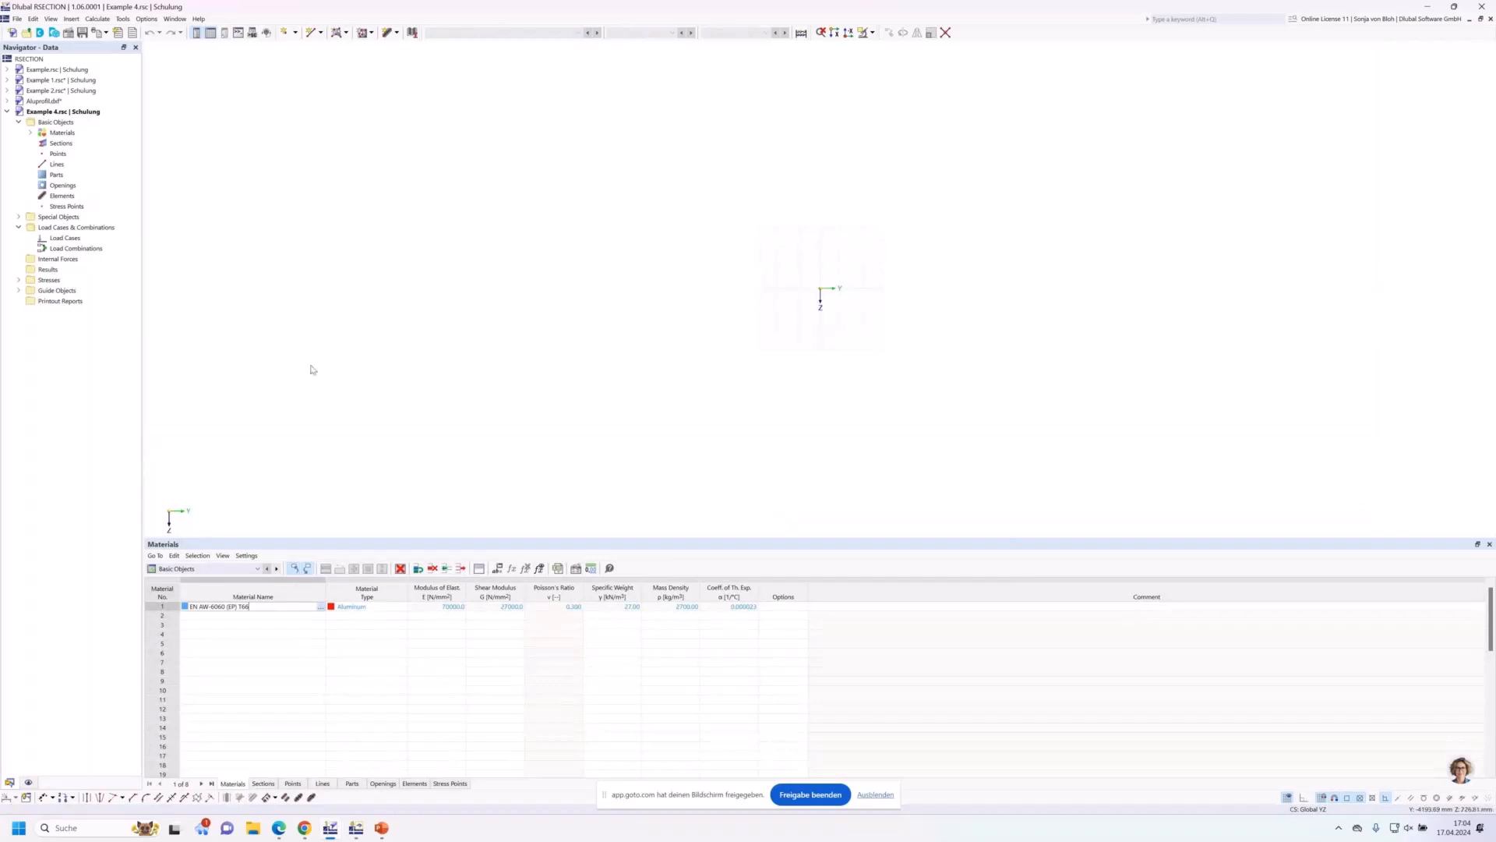
Replace material 1 with steel S235 from the library, using the European Union standard EN 1993-1-1:2005-05.
click(31, 132)
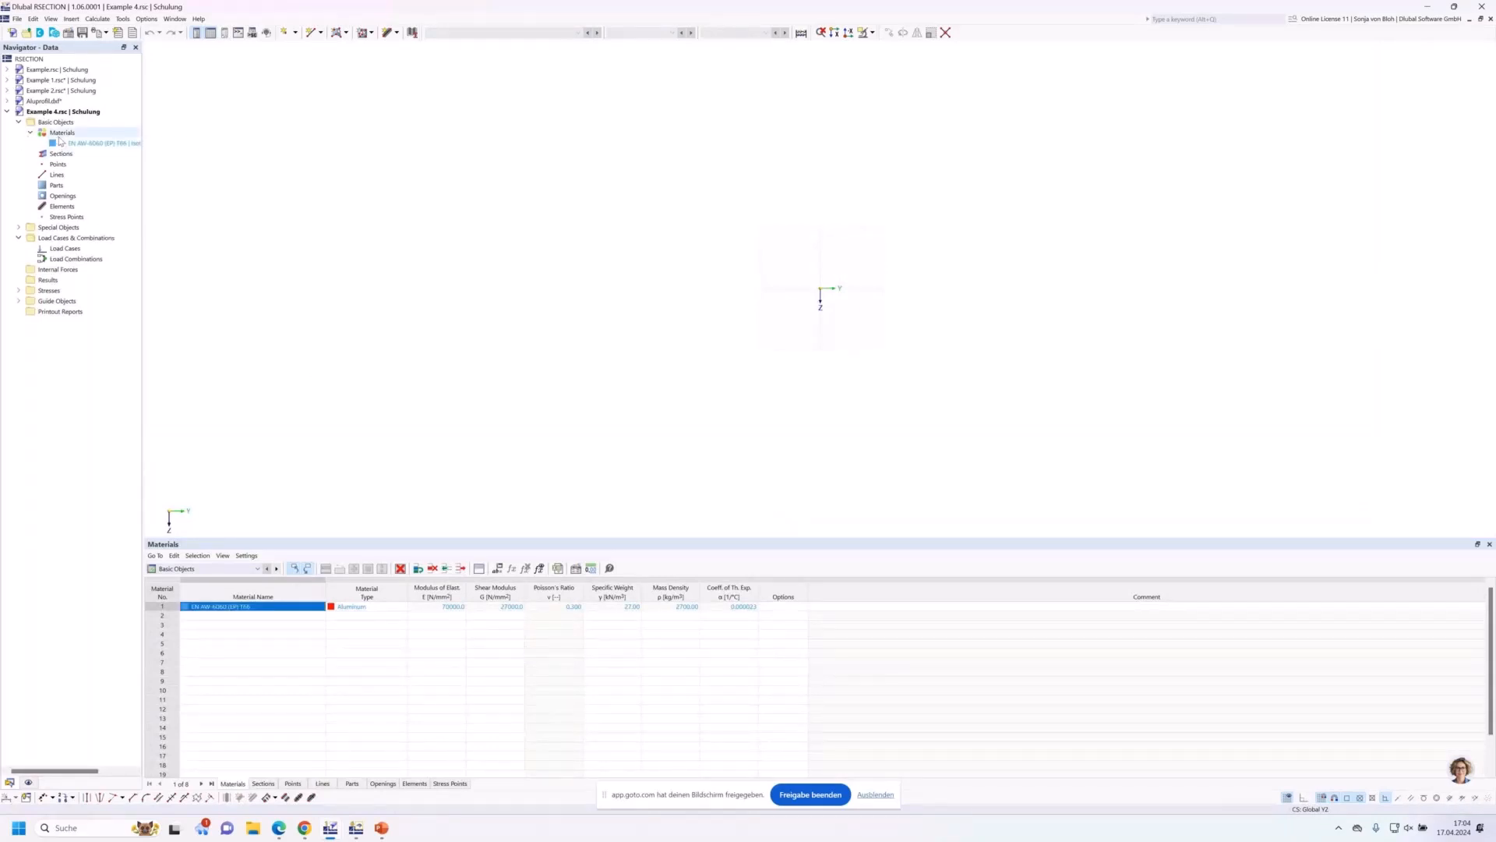
double_click(61, 143)
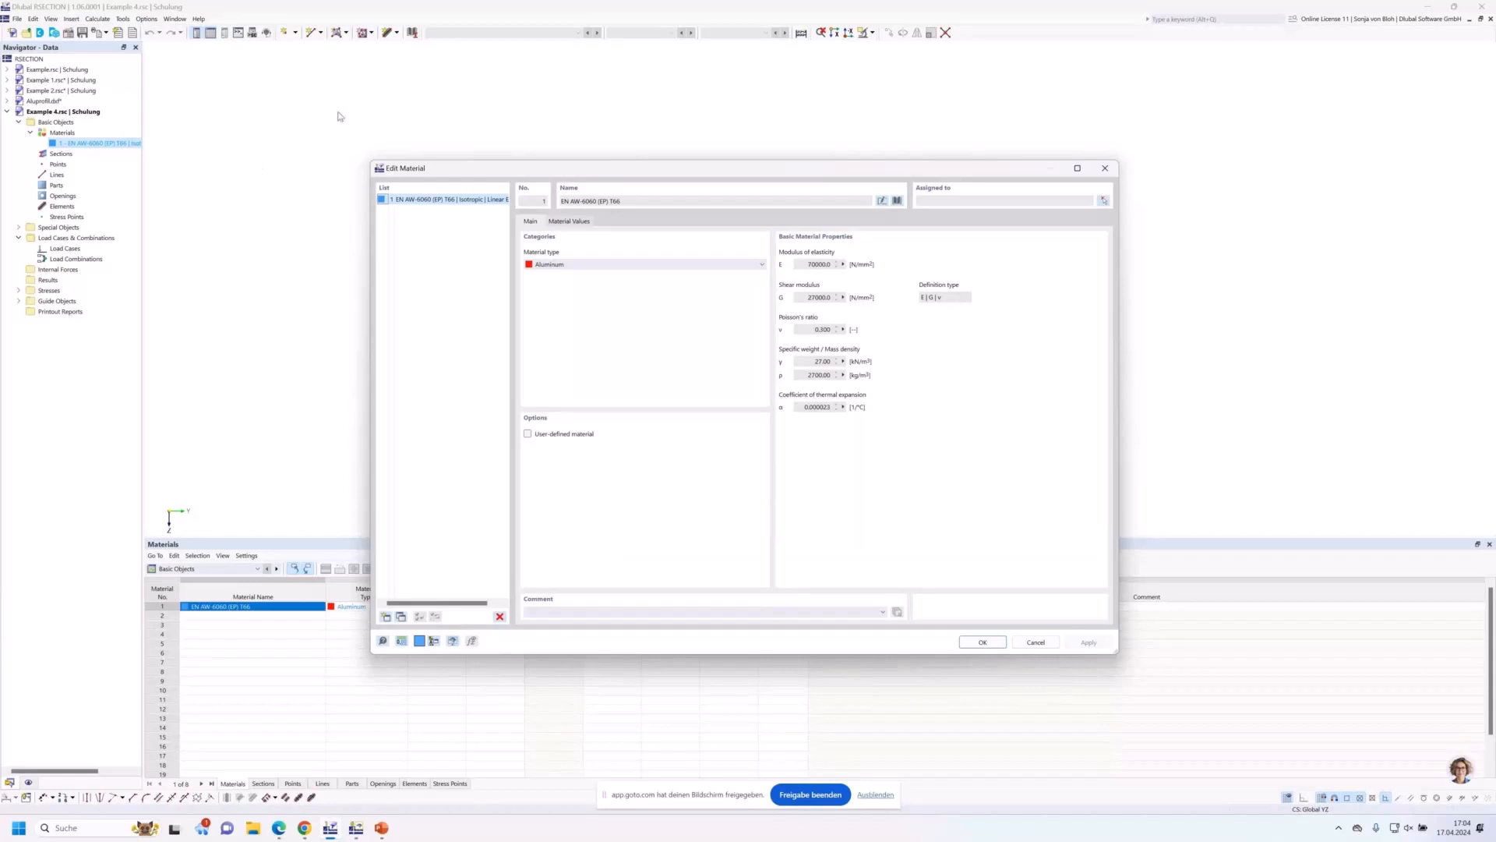
click(897, 201)
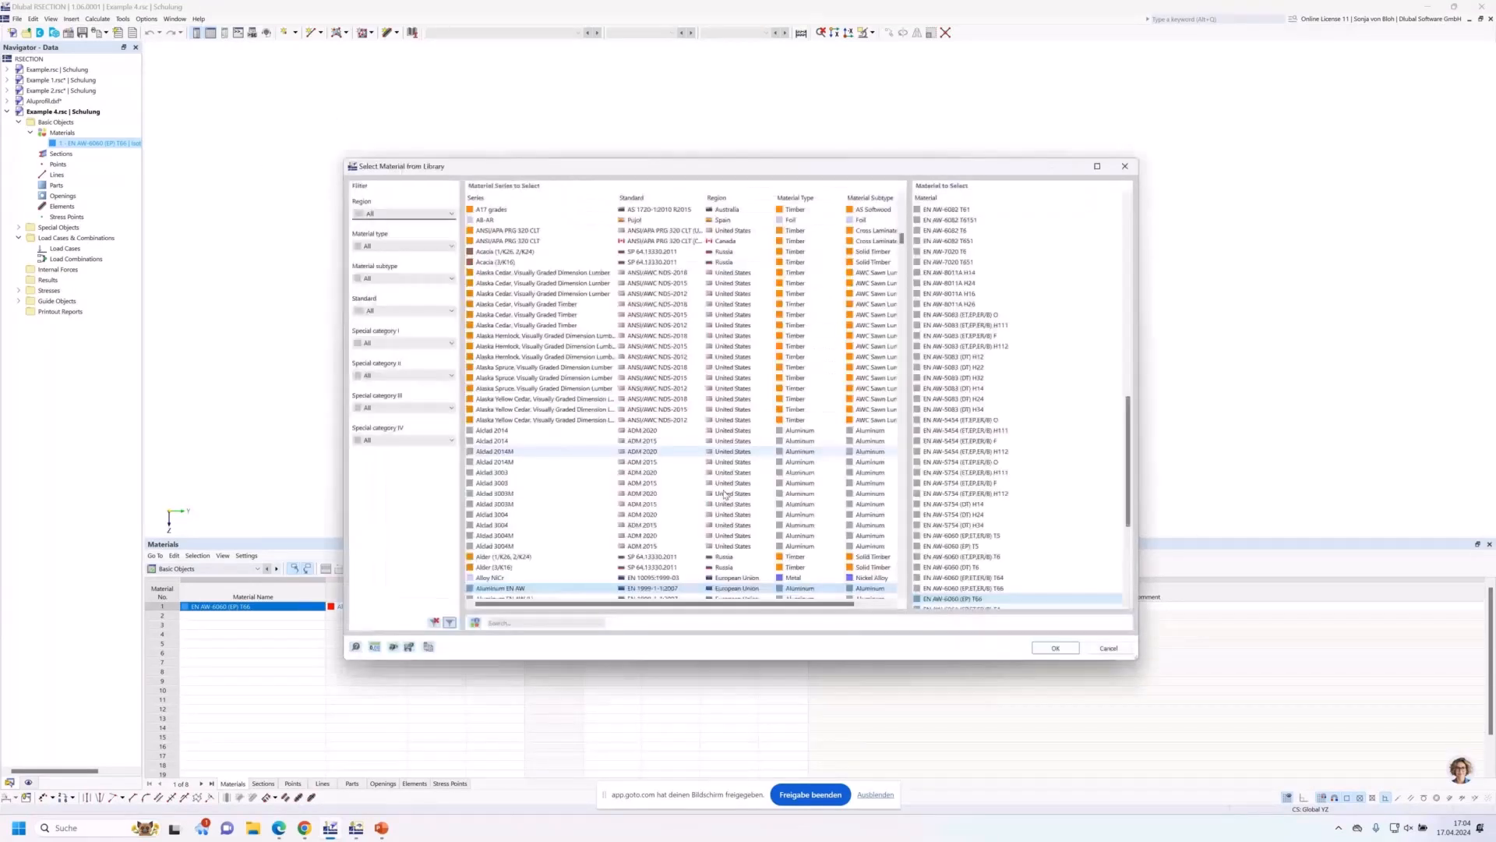
click(507, 621)
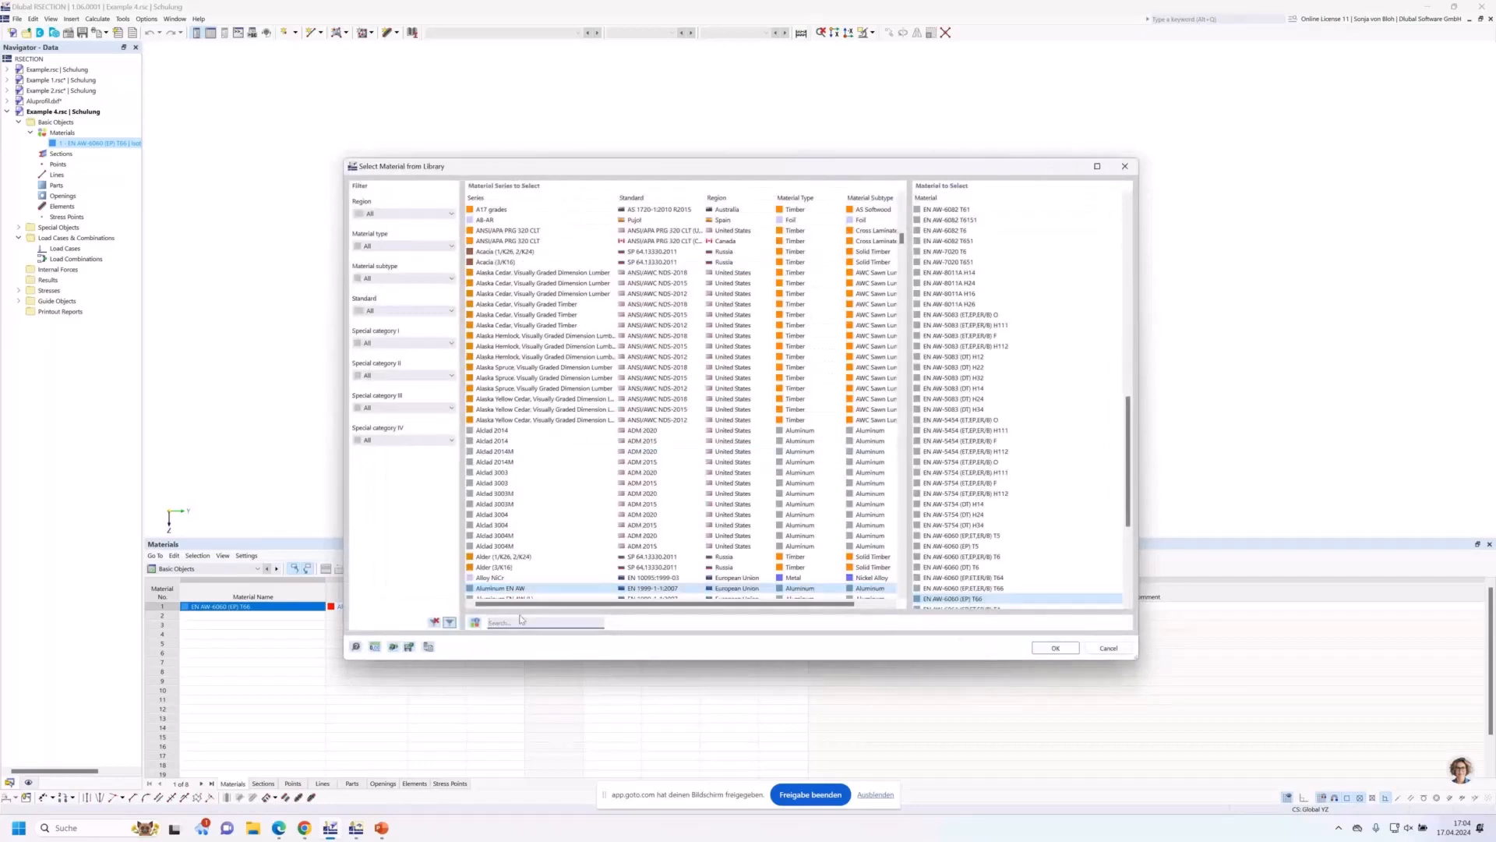
text(s235)
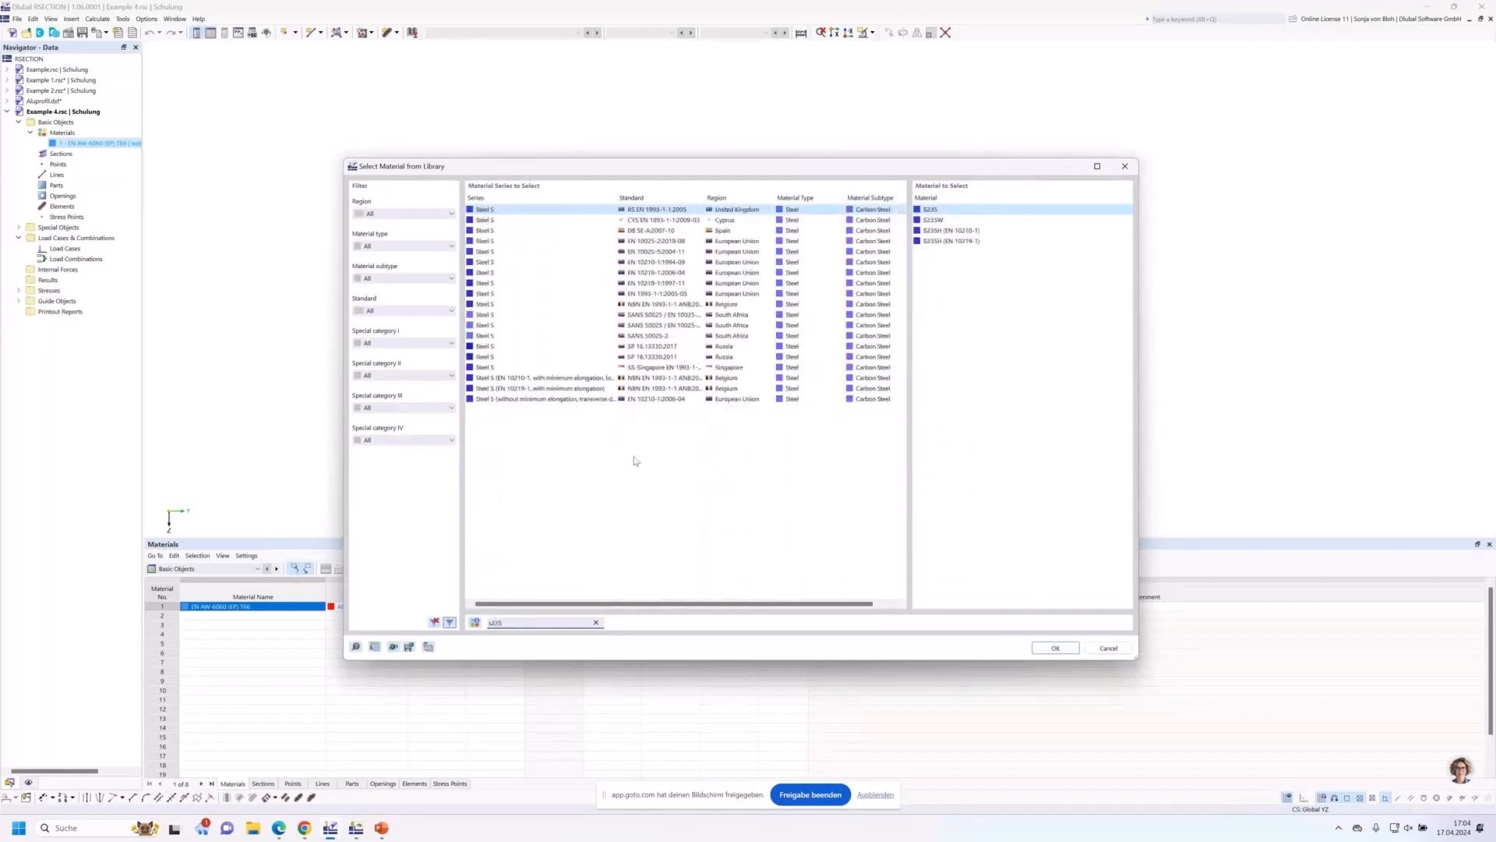
click(686, 294)
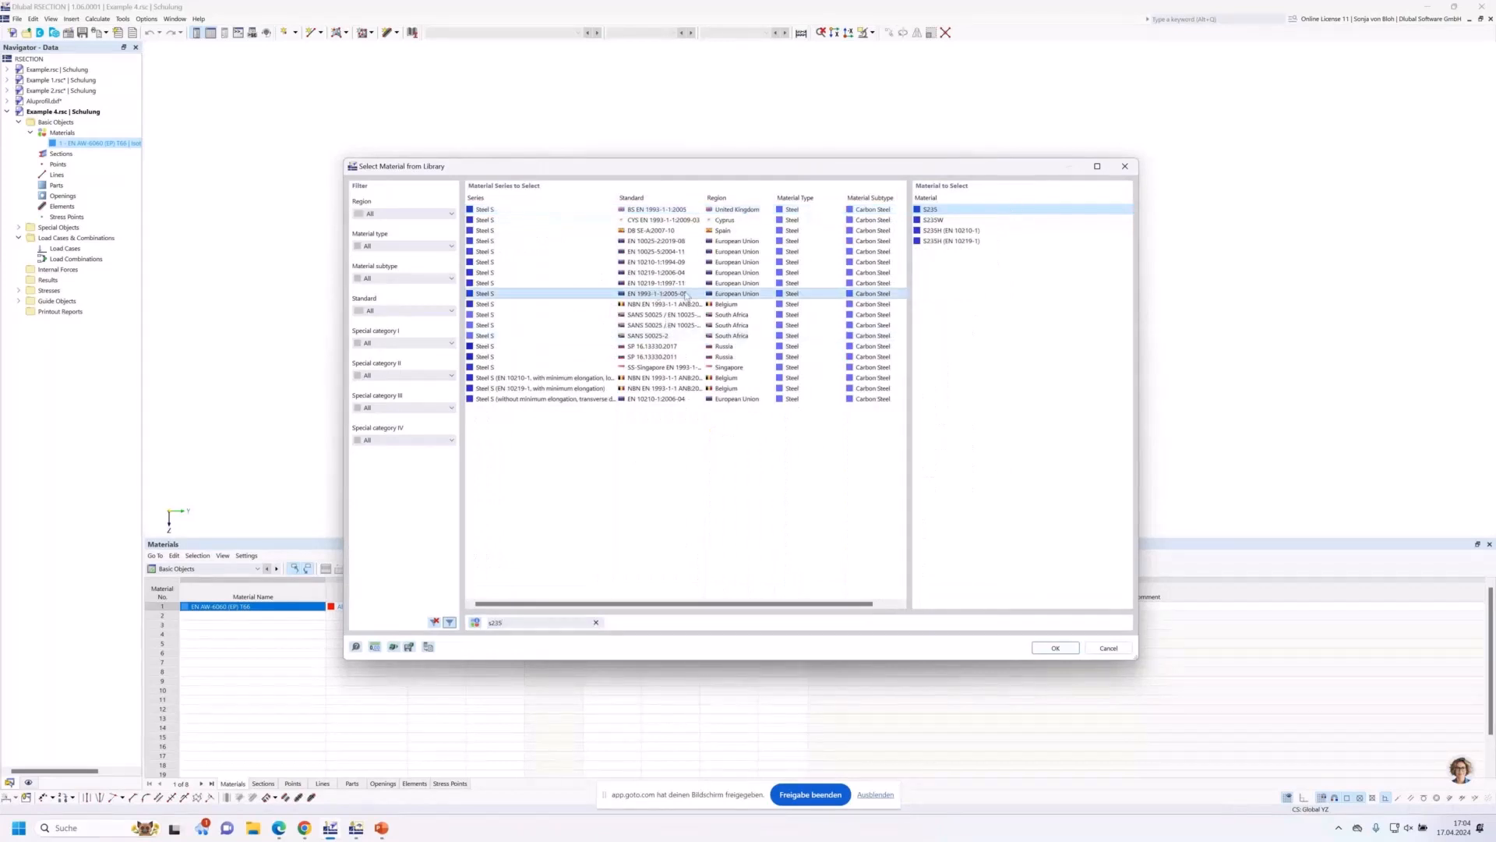
click(1062, 652)
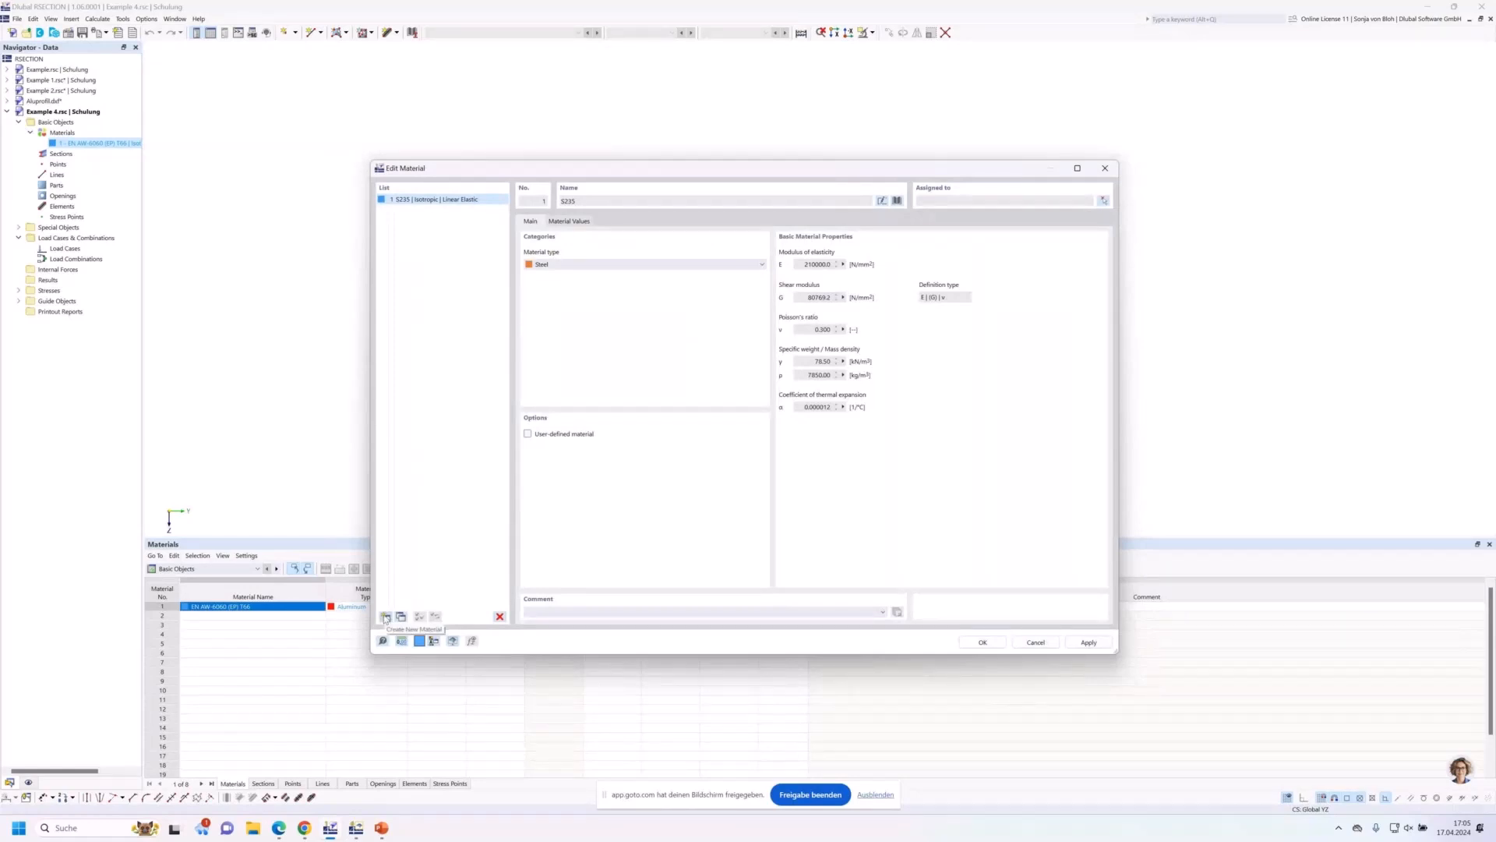
Add a second material from the library: fiber concrete C40/50 L1/L2 to EN 1992-1-1:2004/A1:2014, European Union.
click(385, 617)
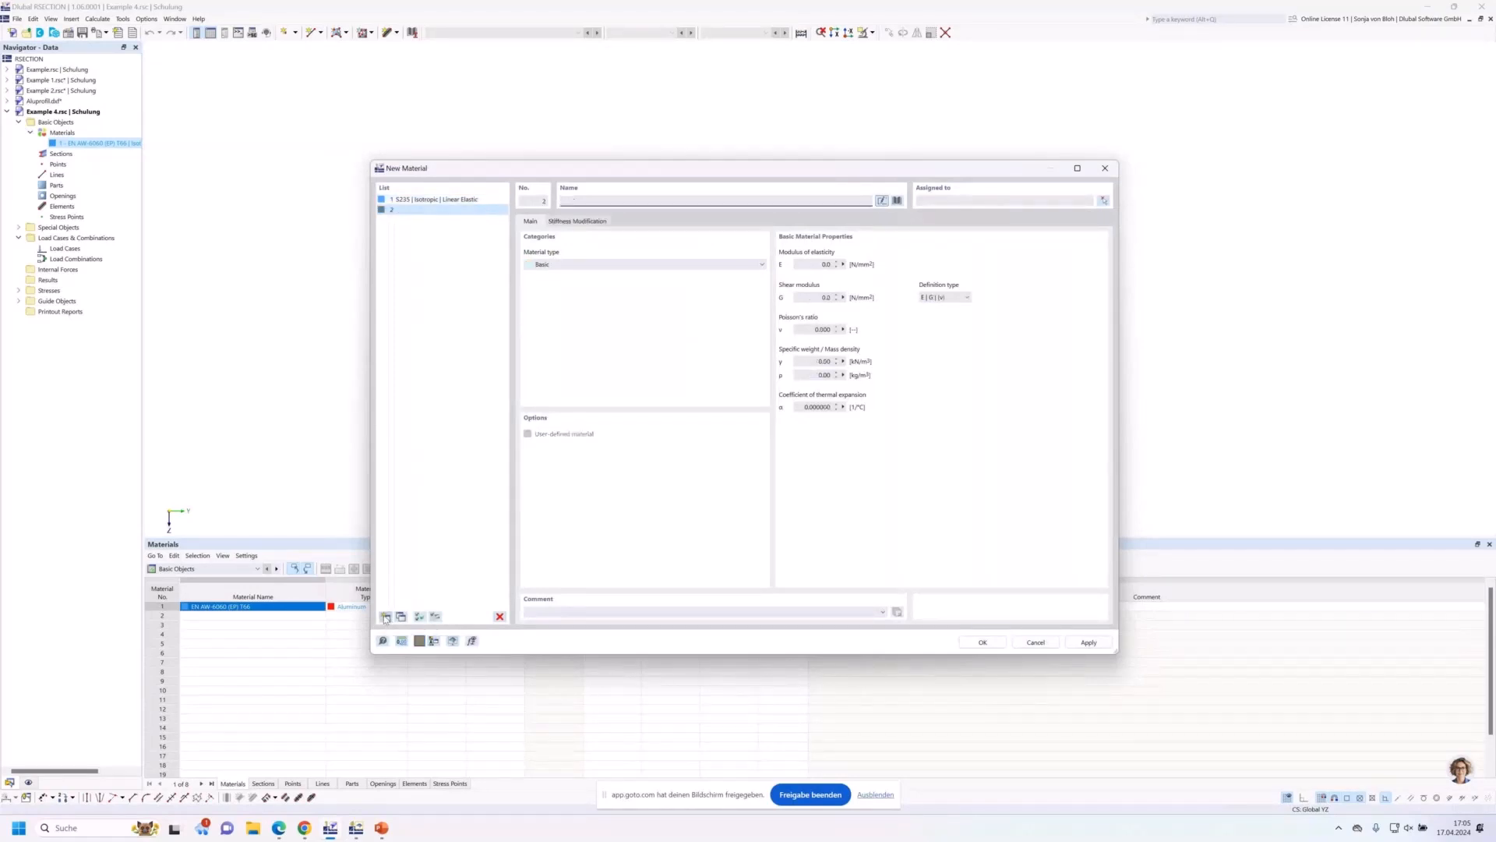
click(897, 201)
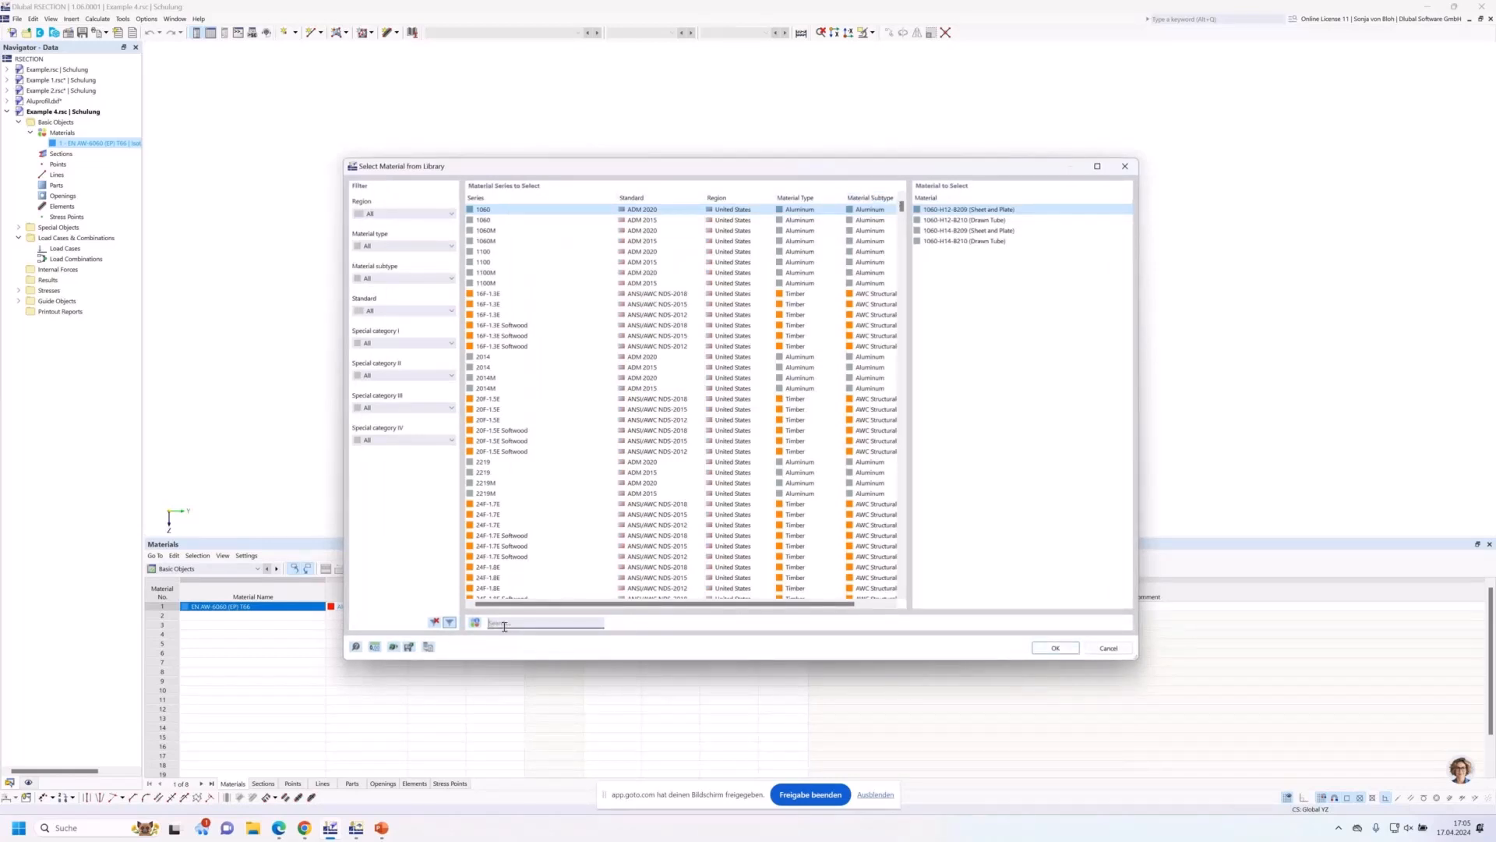
text(C4)
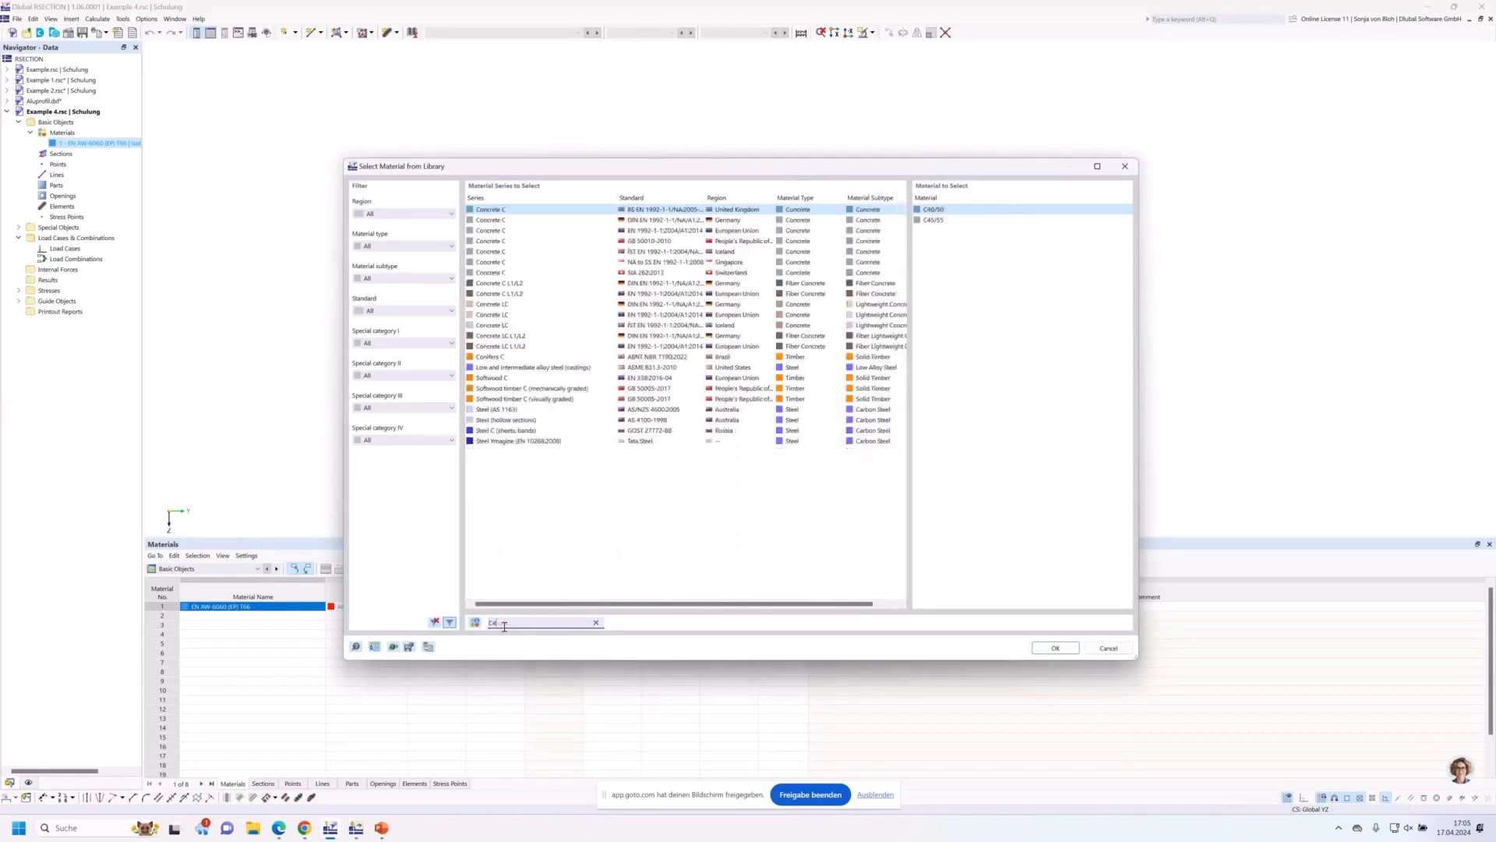
text(0)
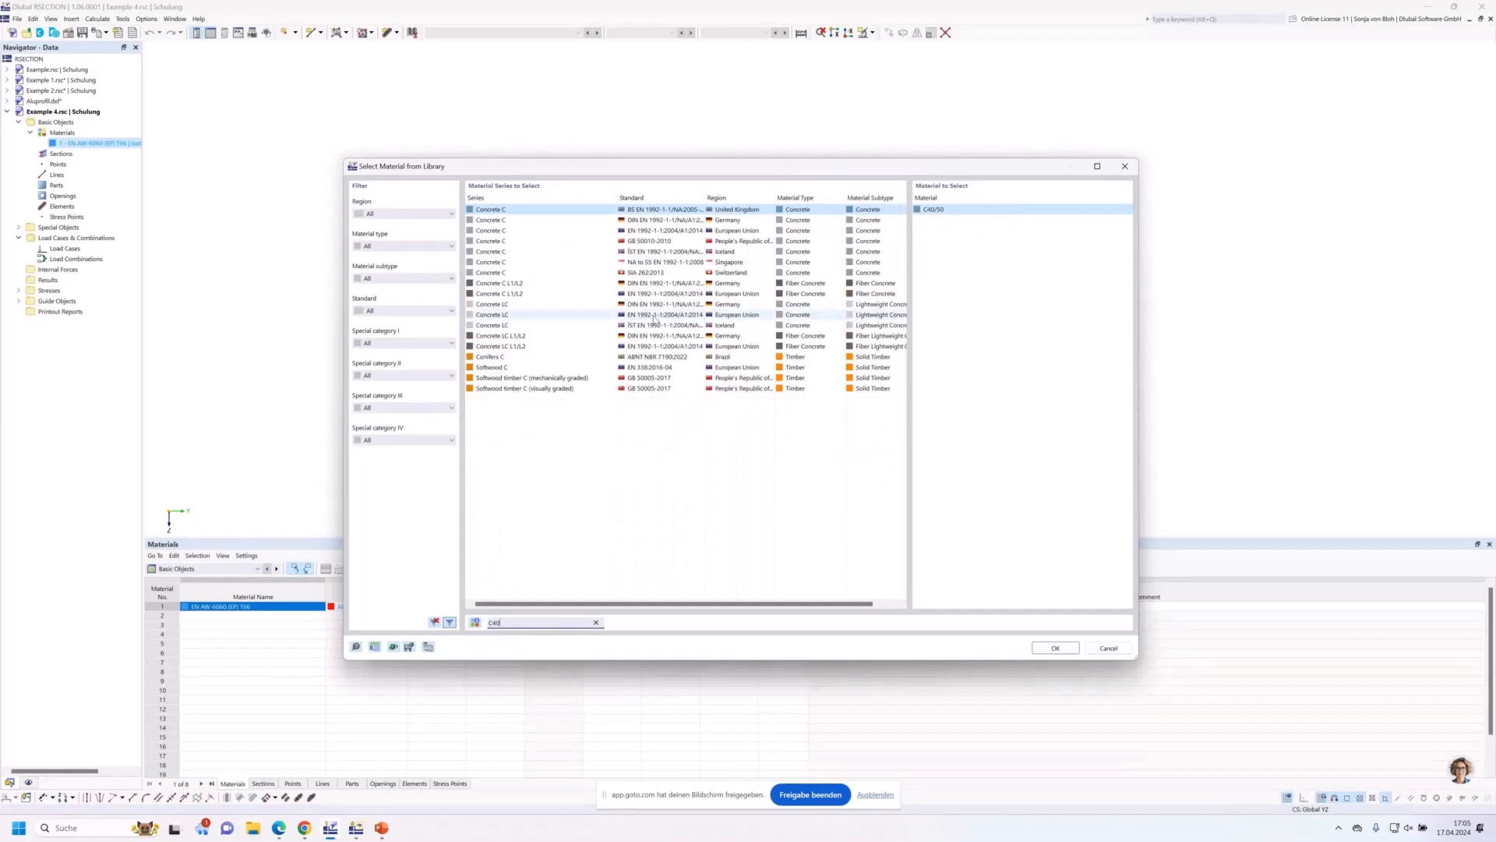
click(662, 293)
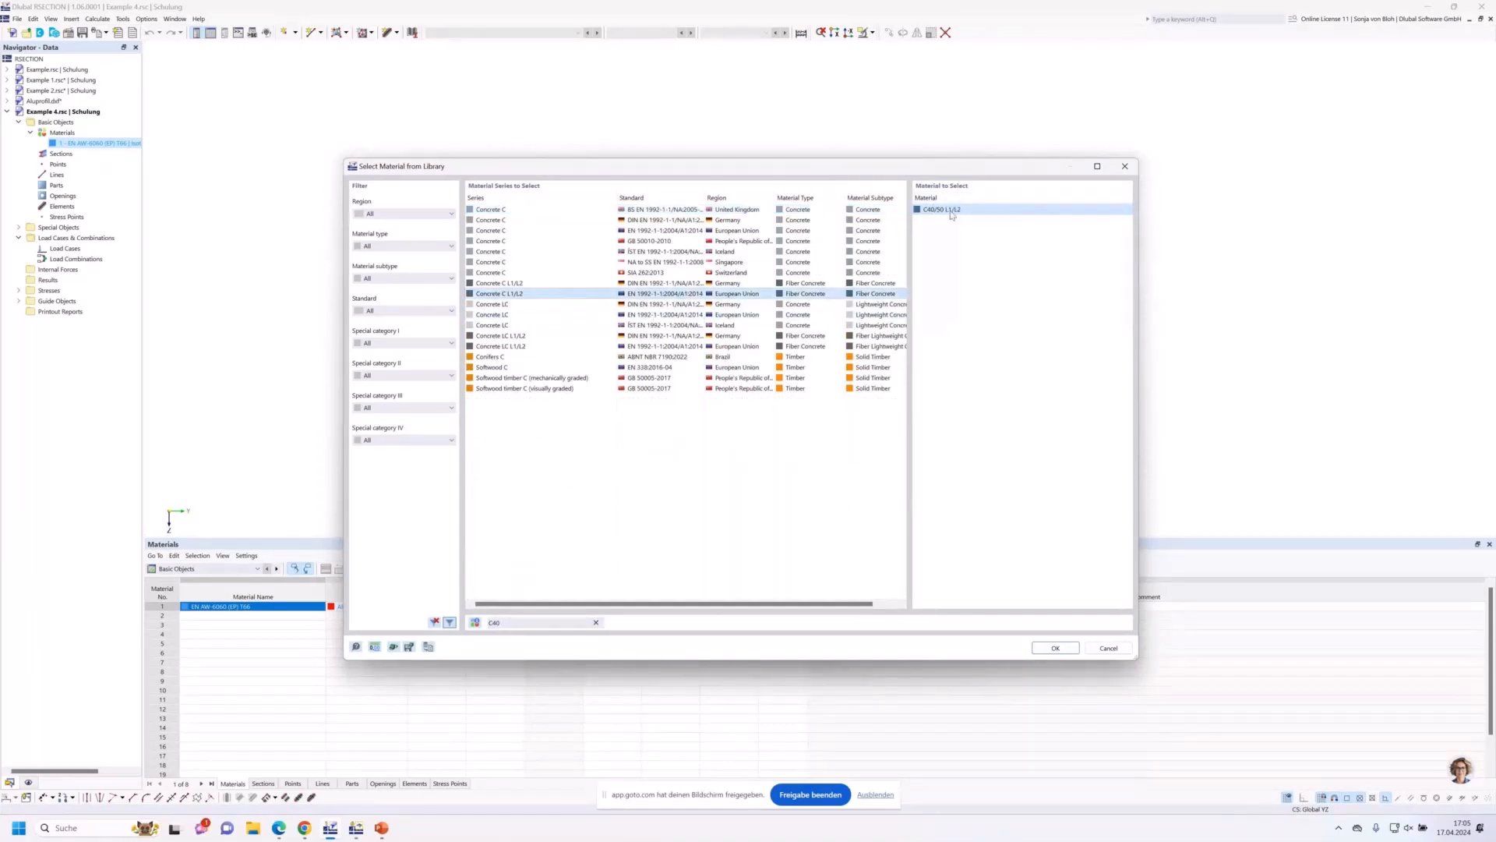
click(1055, 648)
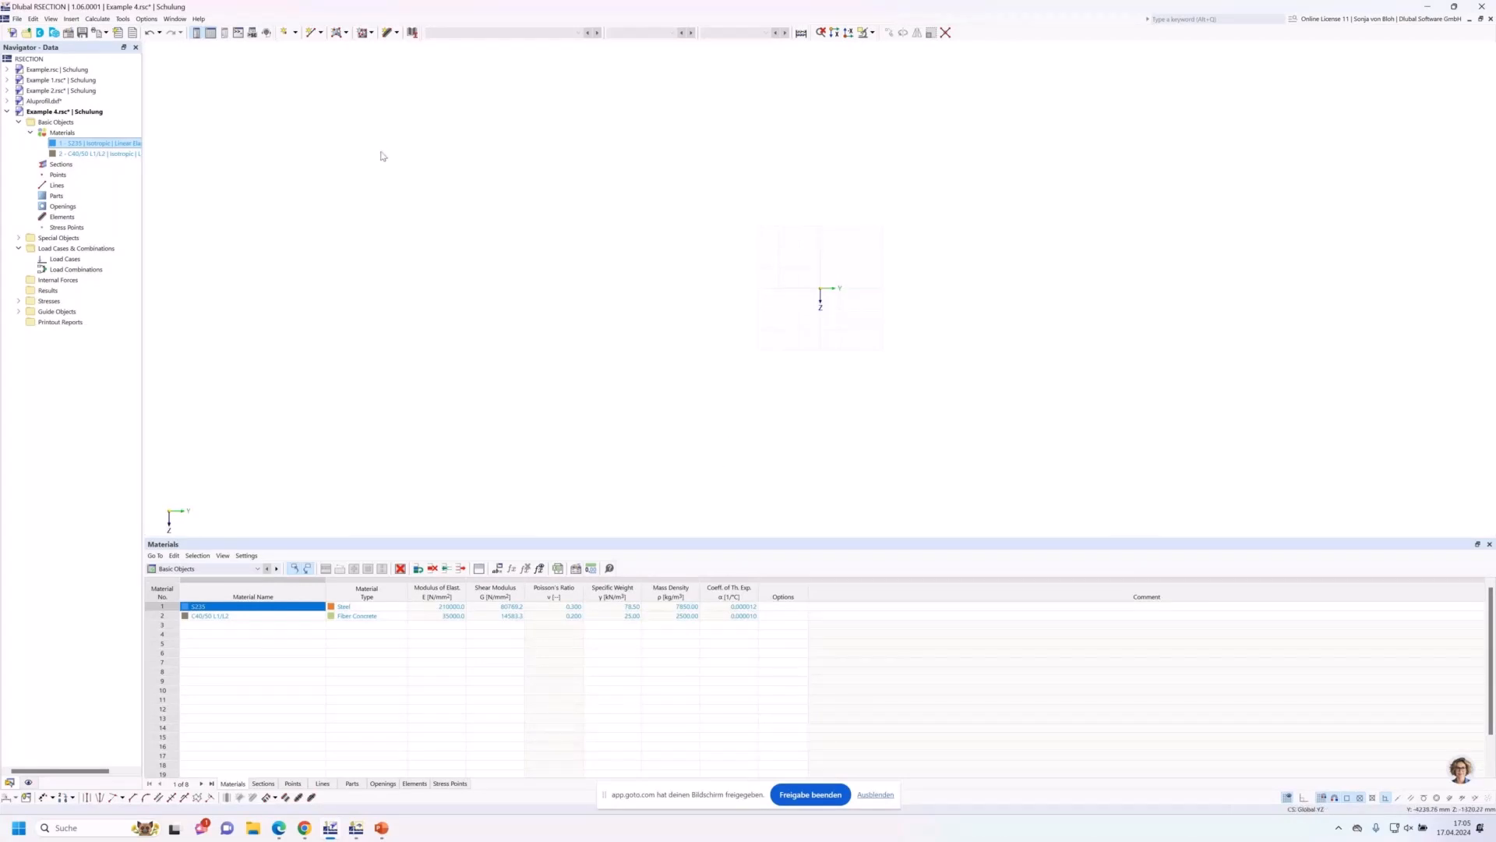
Draw a rectangular C40/50 L1/L2 part from Y -500, Z -200 mm to Y 500, Z 0 mm, with its lower edge centred on the origin.
click(346, 33)
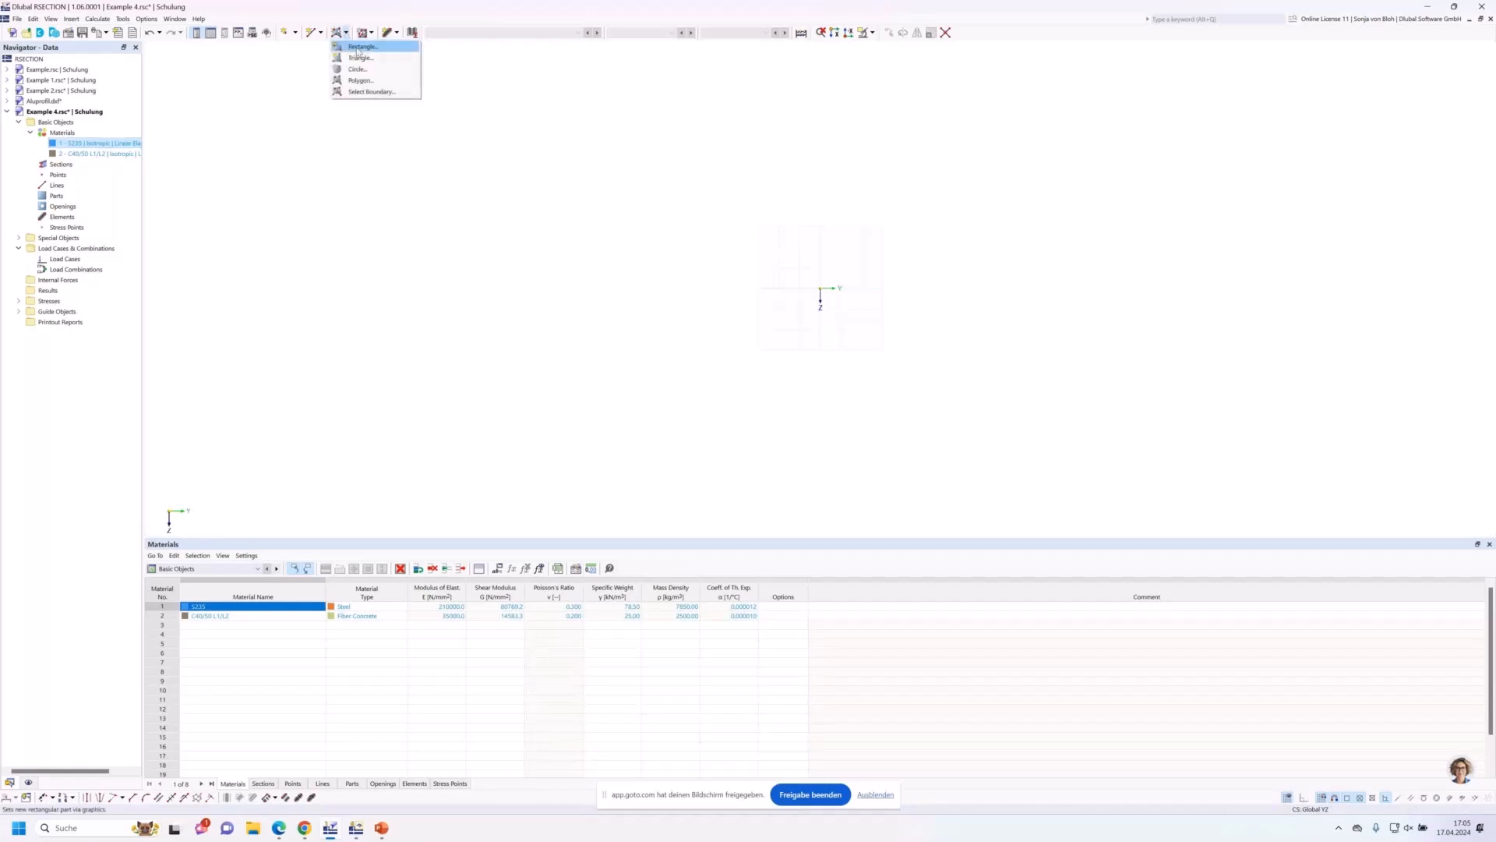
click(360, 47)
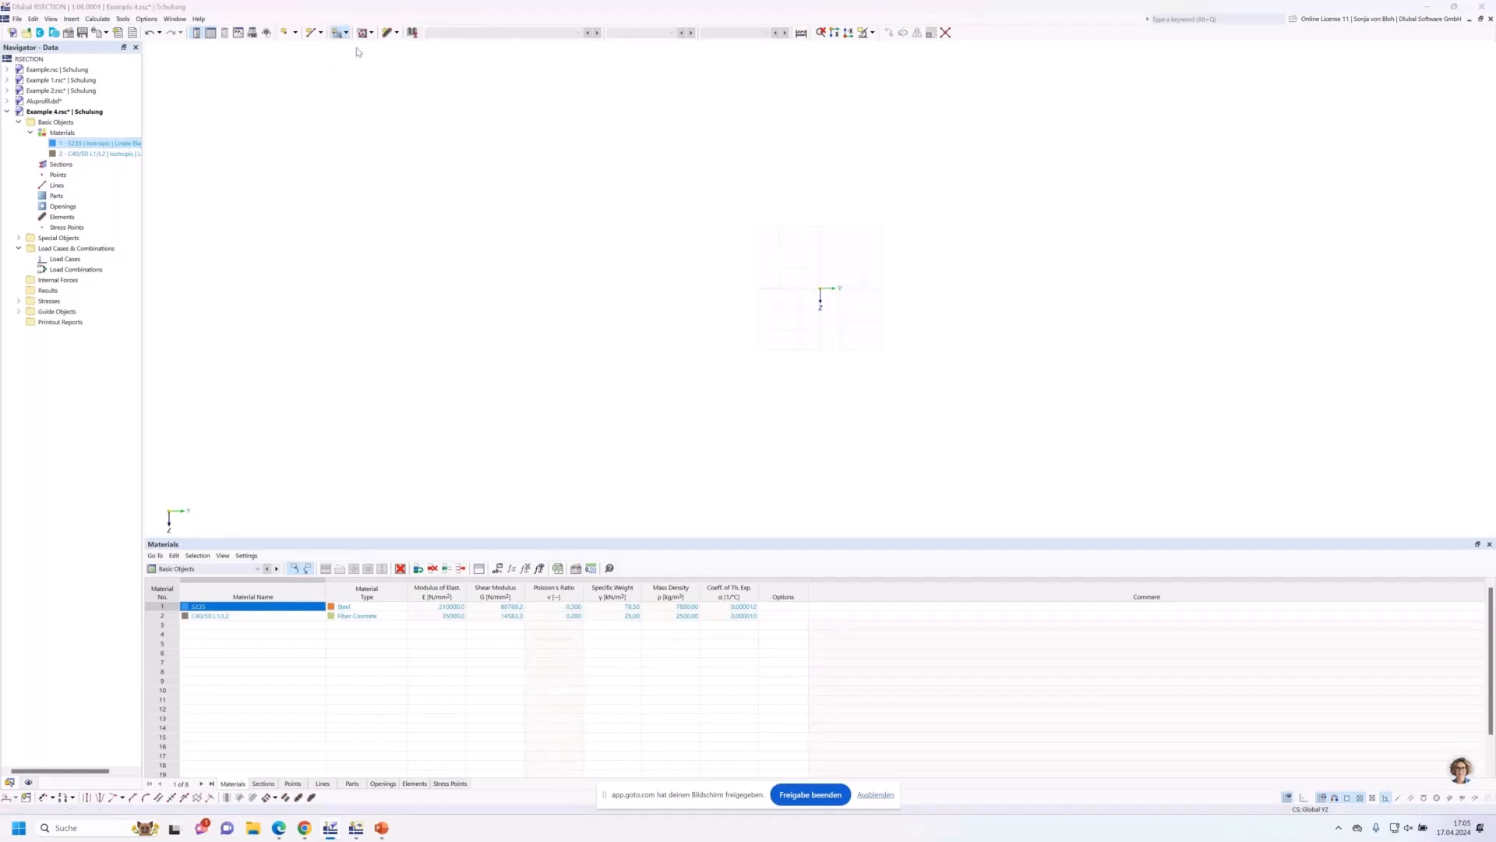
click(497, 300)
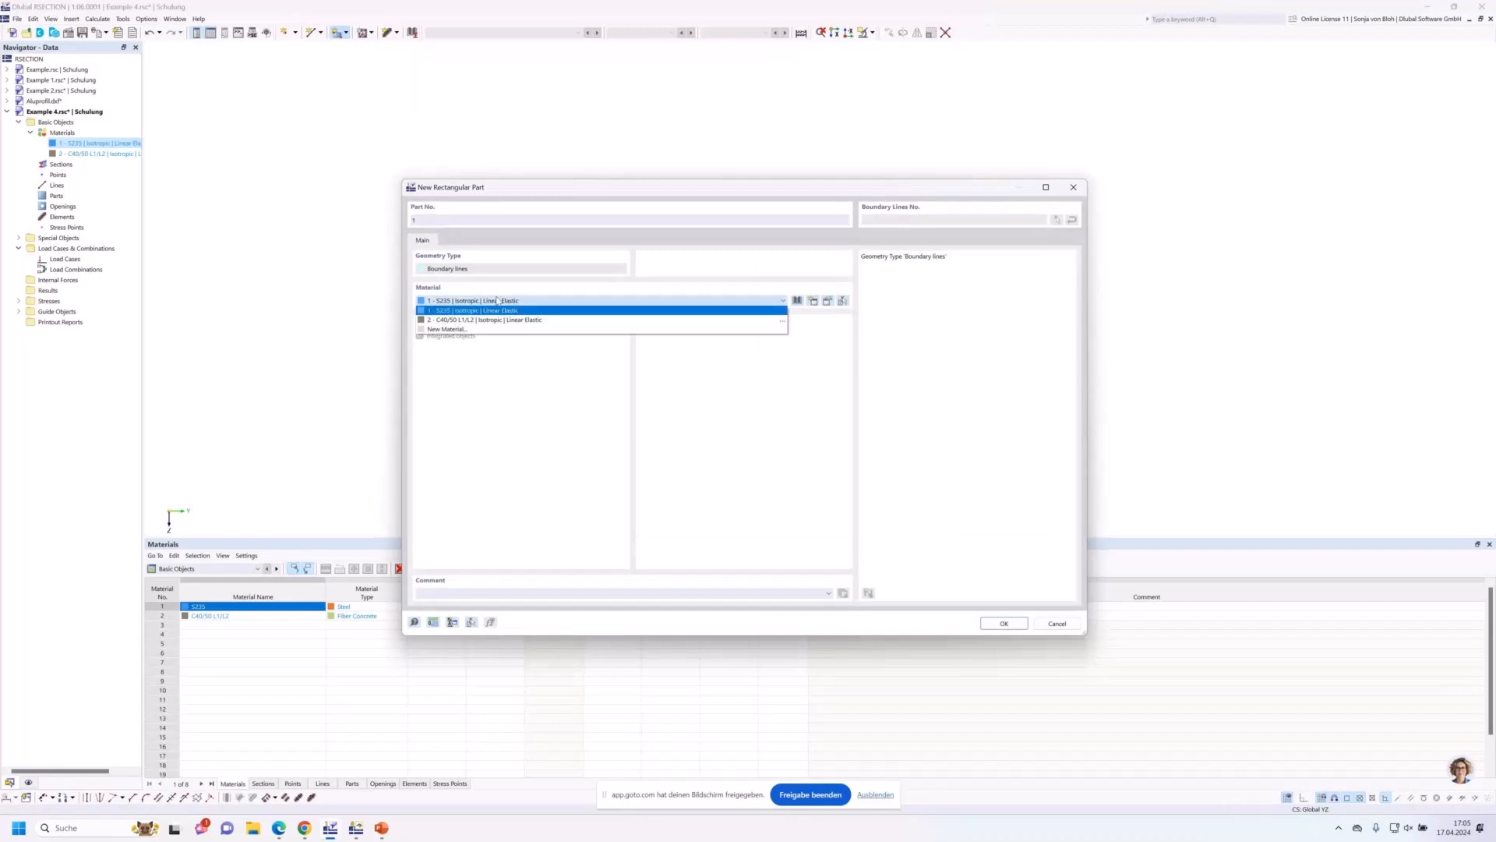
click(456, 320)
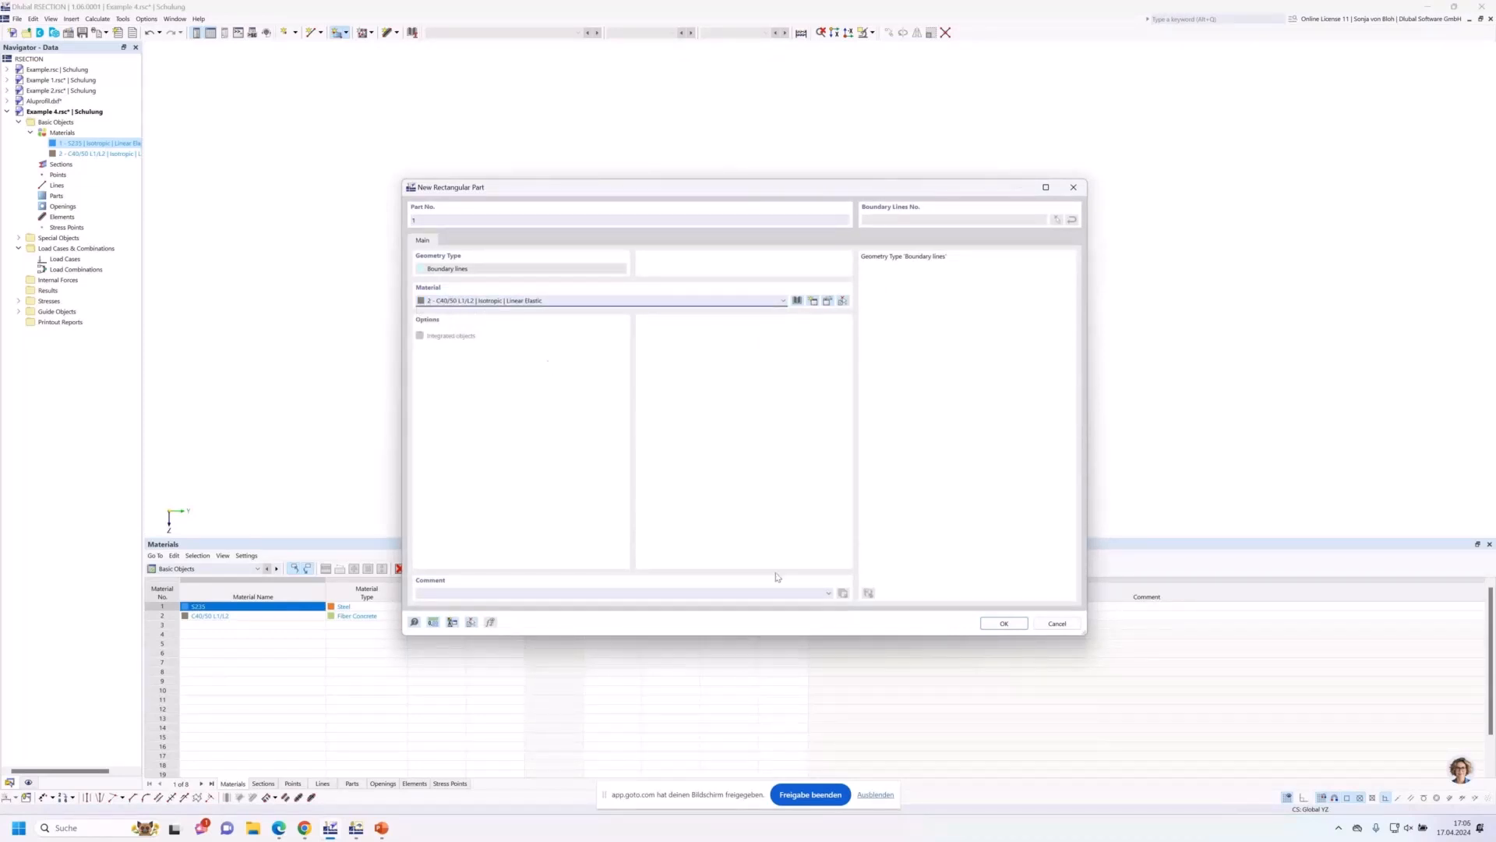
click(988, 623)
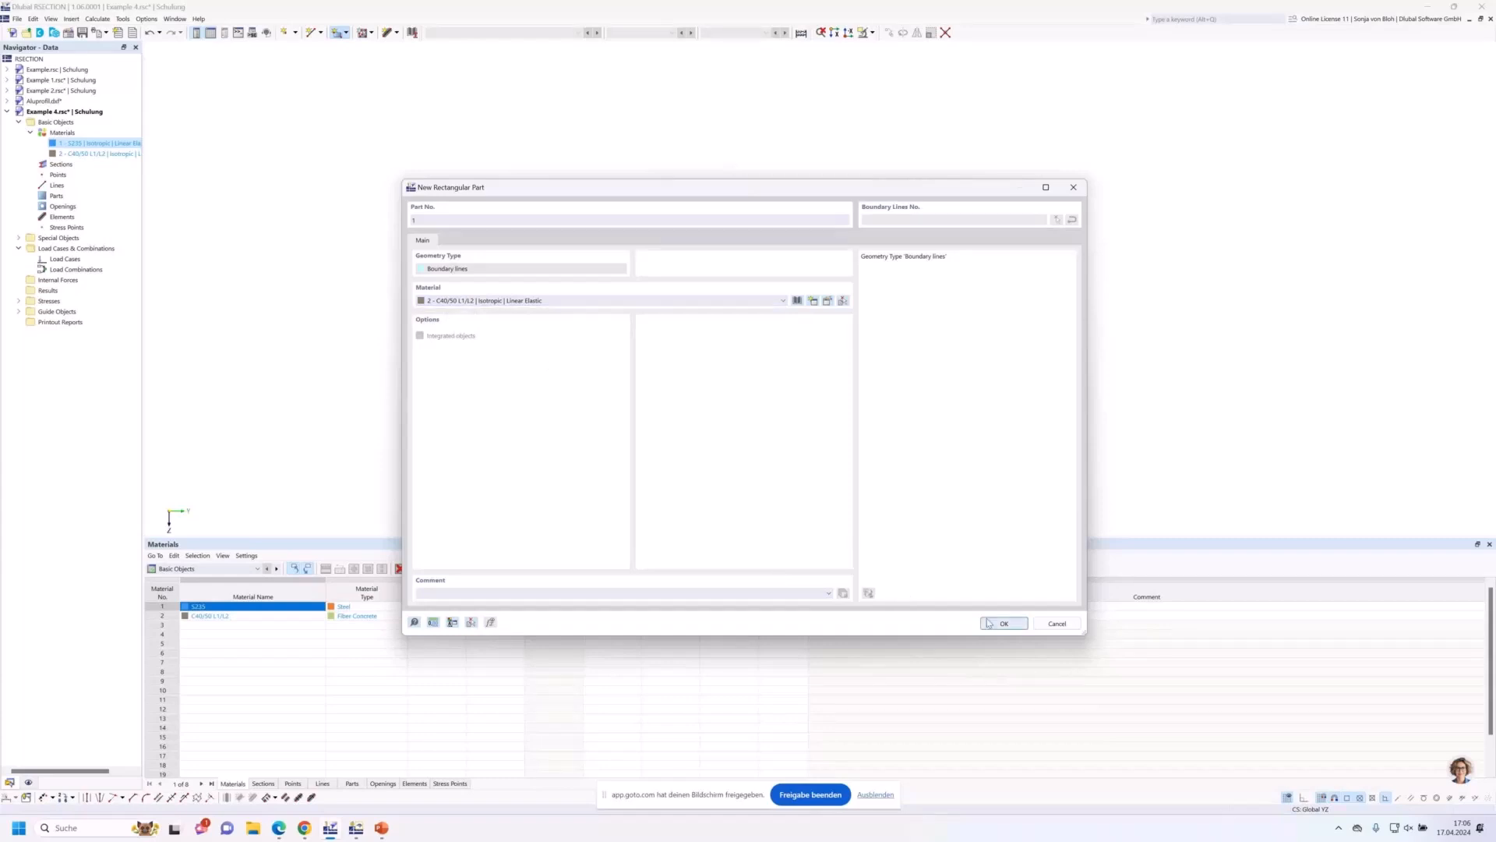
mouse_move(800, 322)
middle_down()
mouse_move(833, 409)
mouse_move(798, 459)
middle_up()
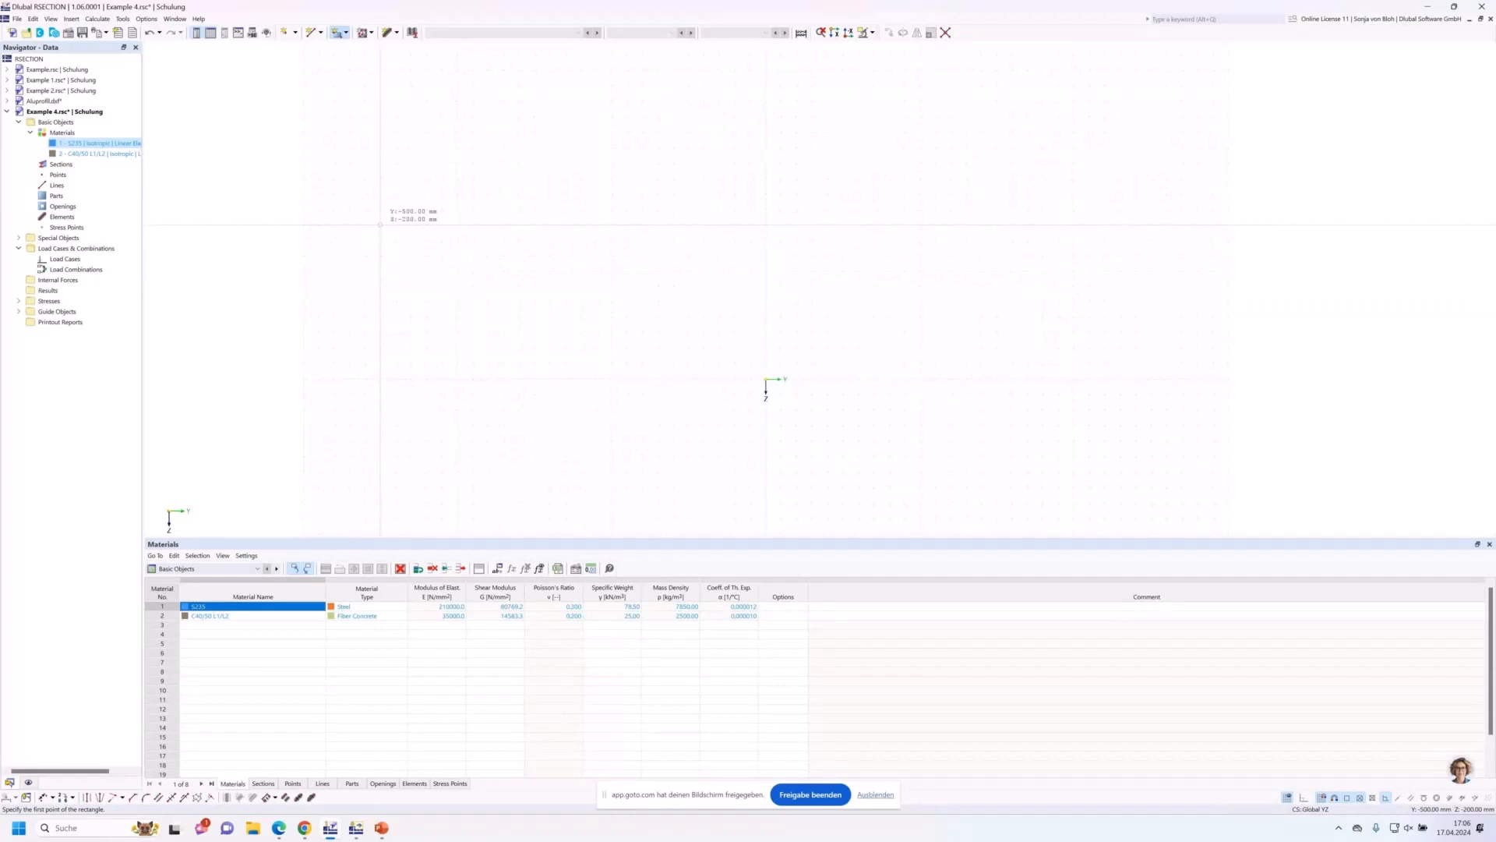
click(380, 225)
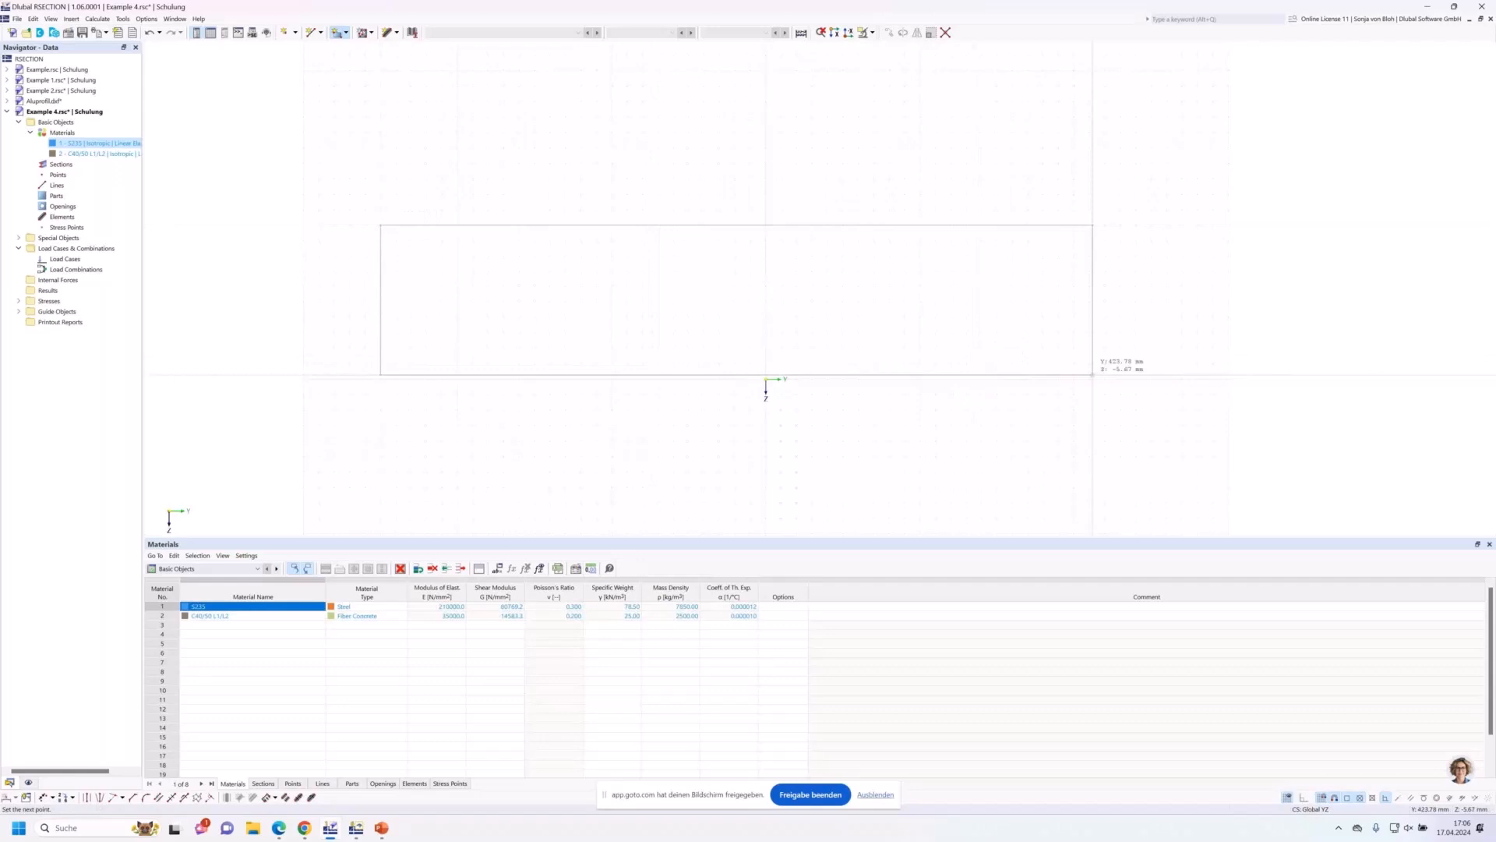
click(1152, 379)
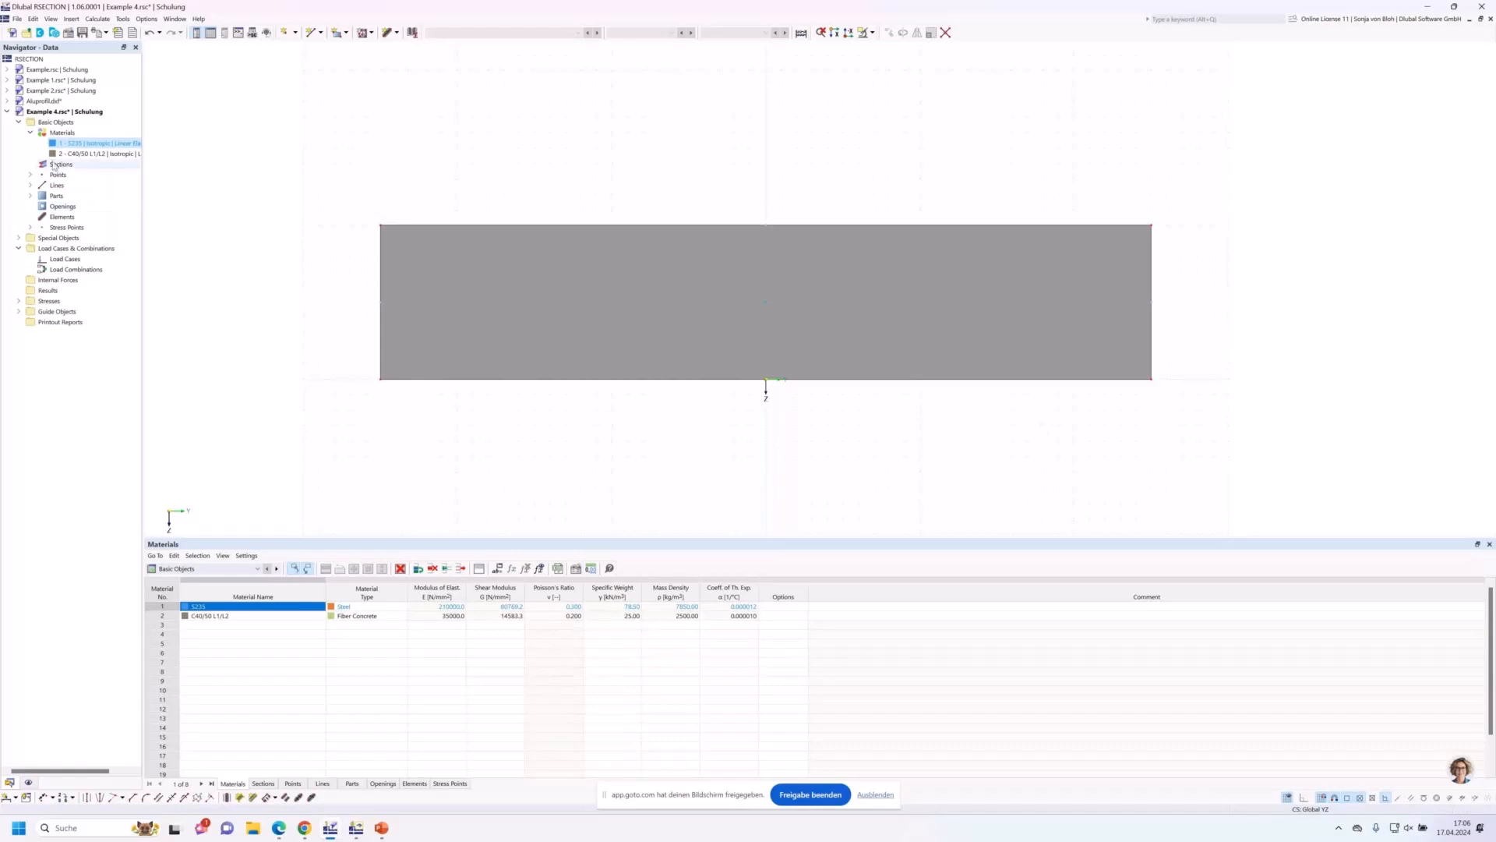
Create a new section HEB 400 to DIN 1025-2:1995-11 by Ferona from the library, with material S235.
right_click(66, 167)
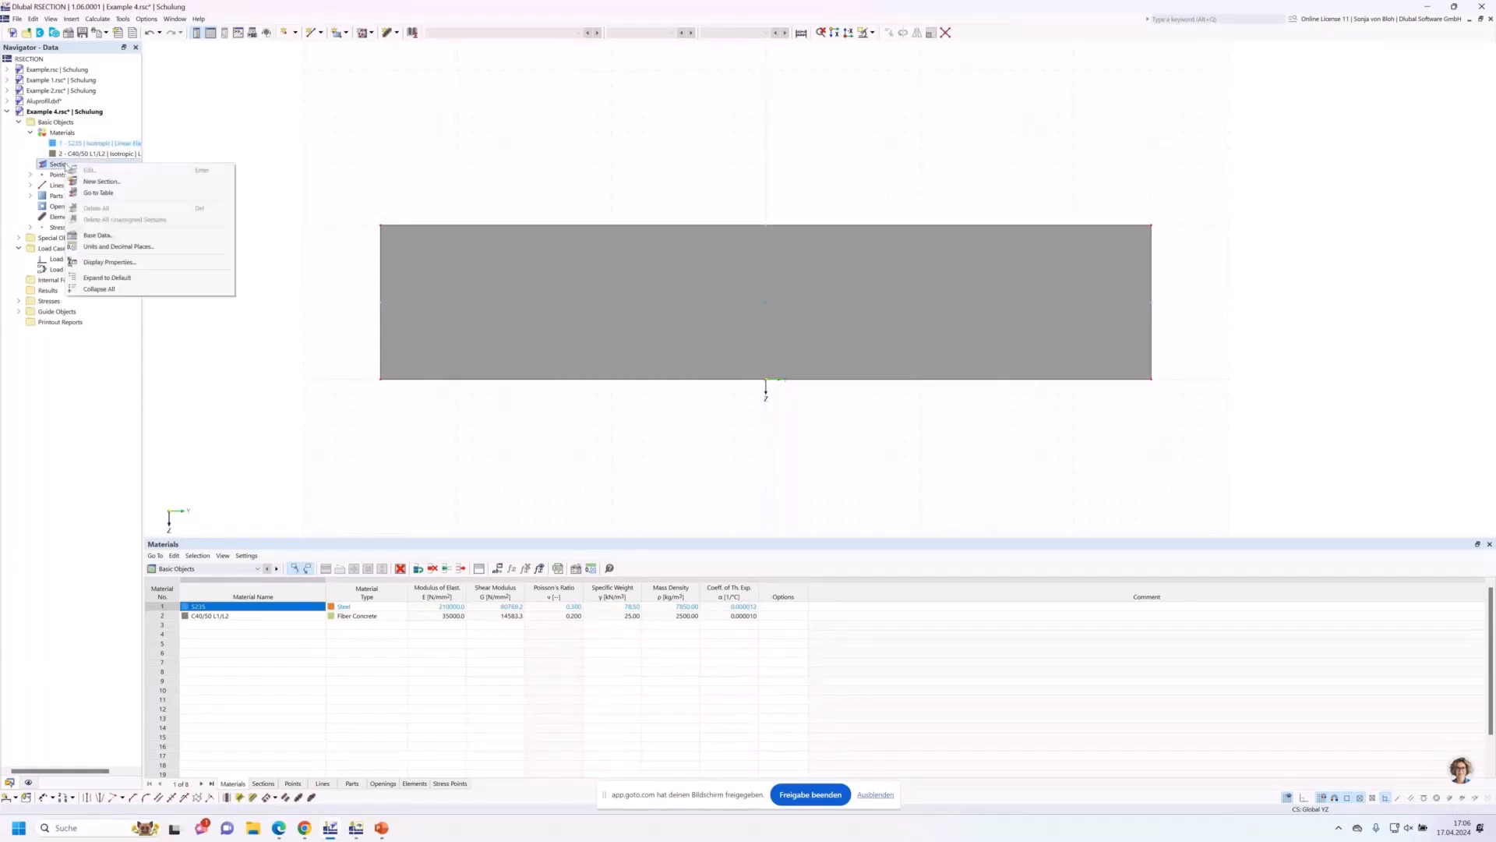
click(101, 181)
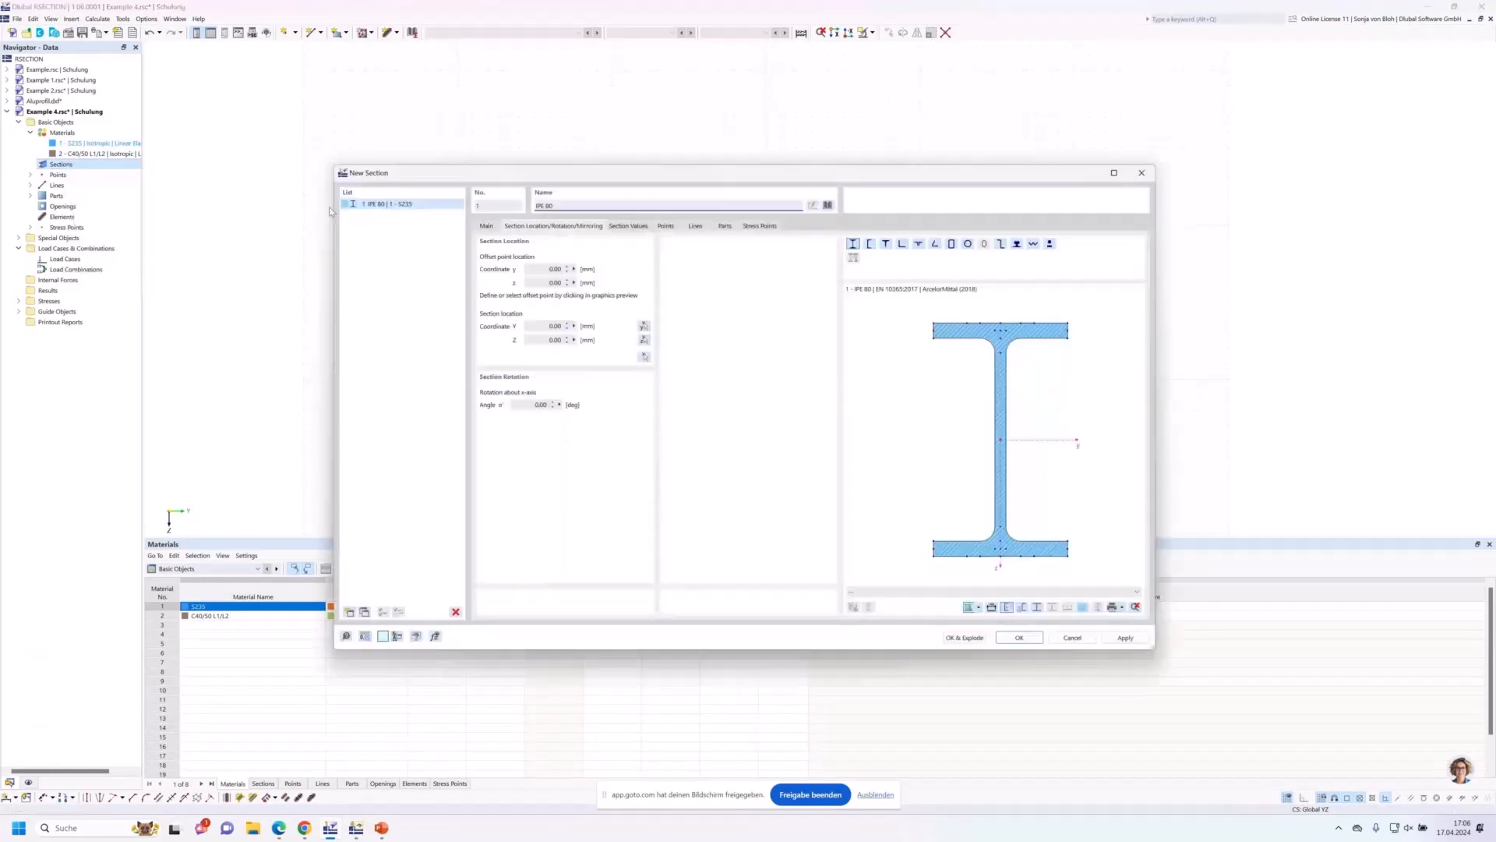
click(854, 245)
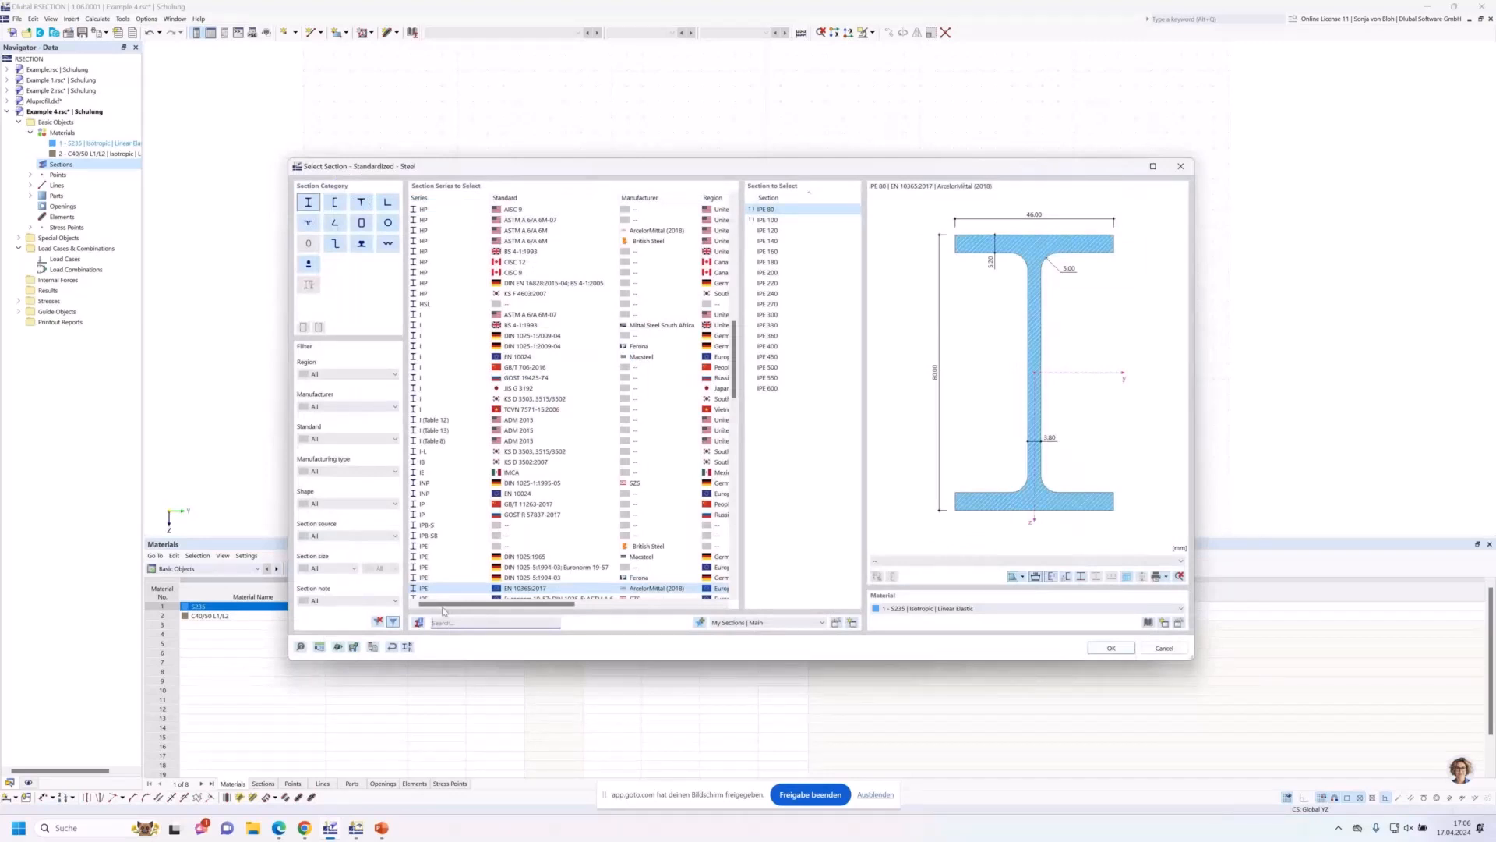
text(HEB 4)
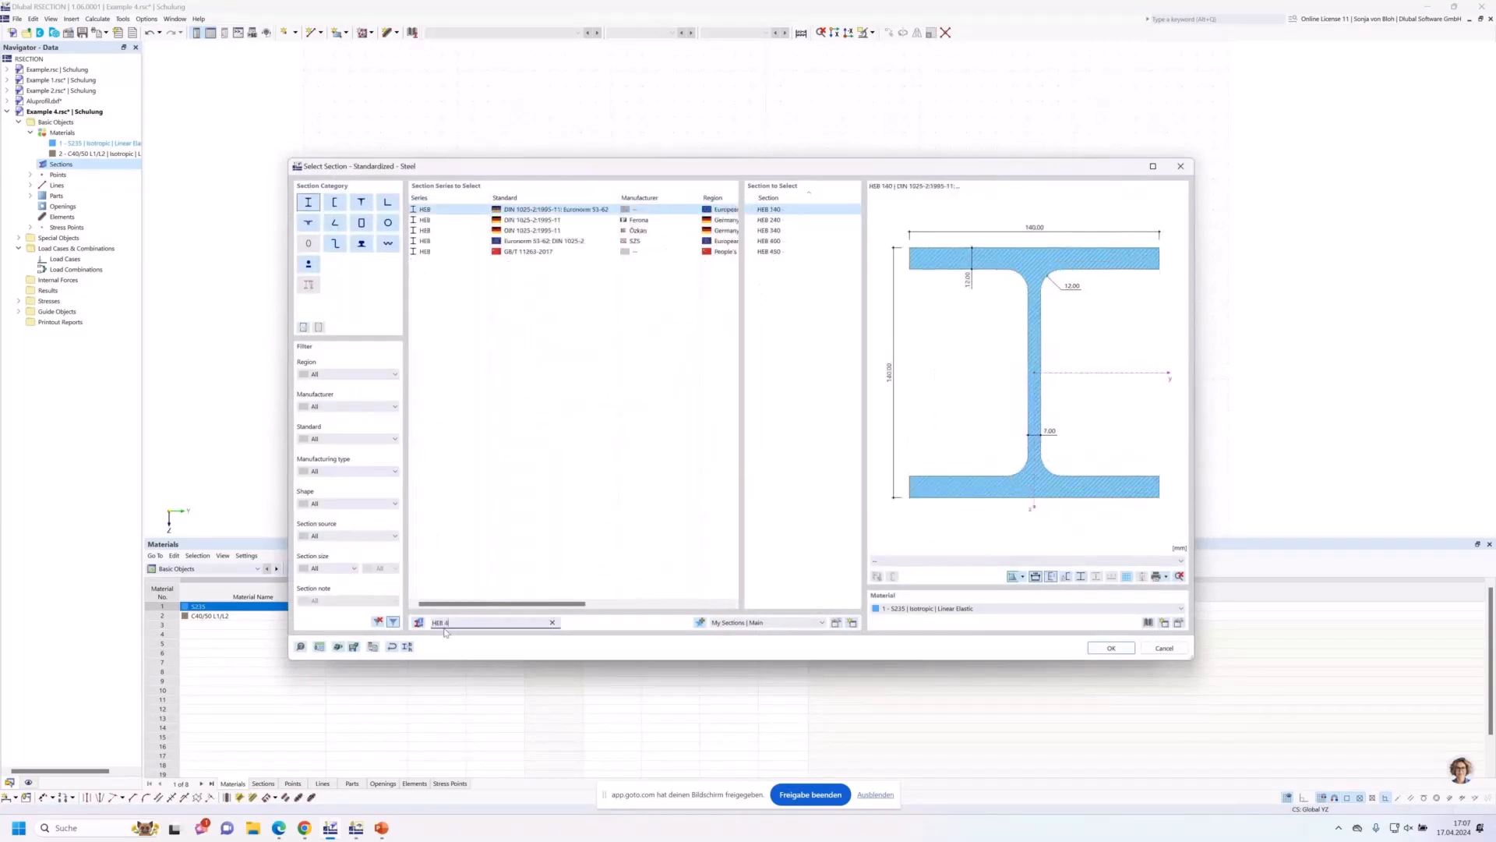
text(00)
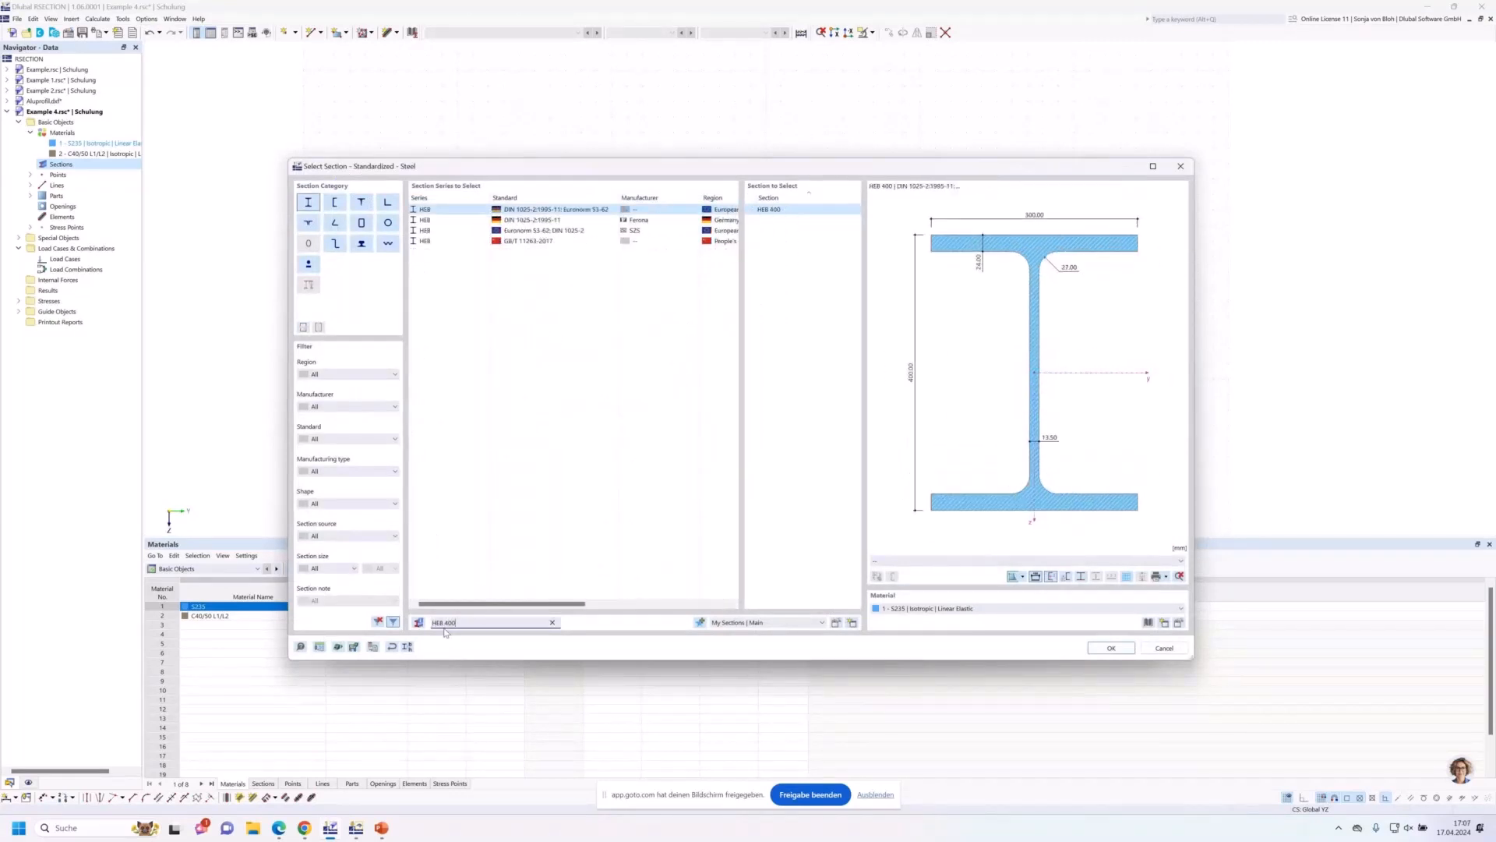
click(662, 221)
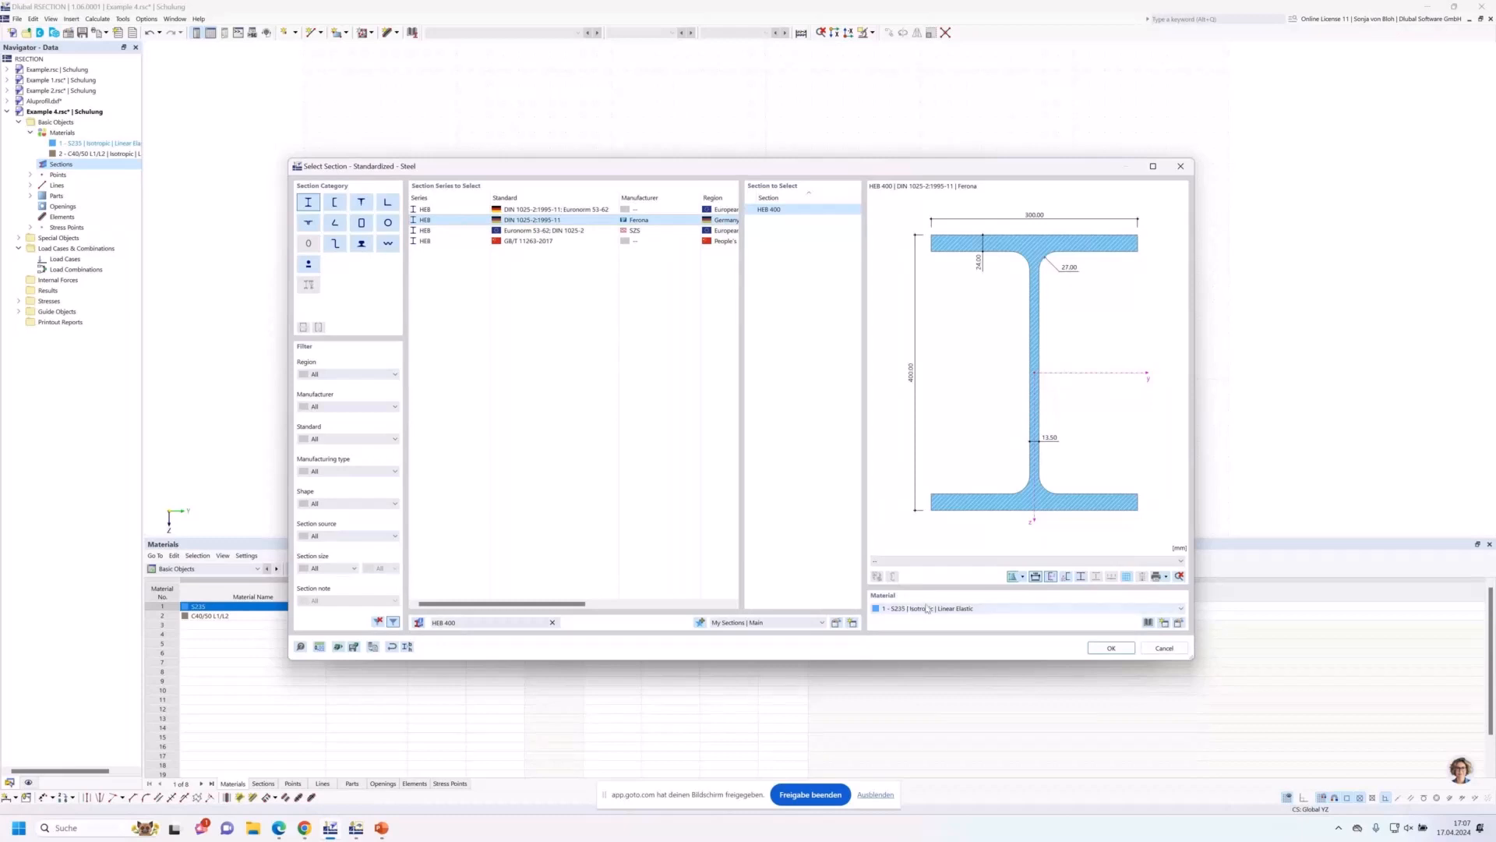
click(1103, 650)
Set the HEB 400 offset point to the middle of the top flange's upper edge and locate it at the origin below the slab.
scroll(1016, 341, up, 1)
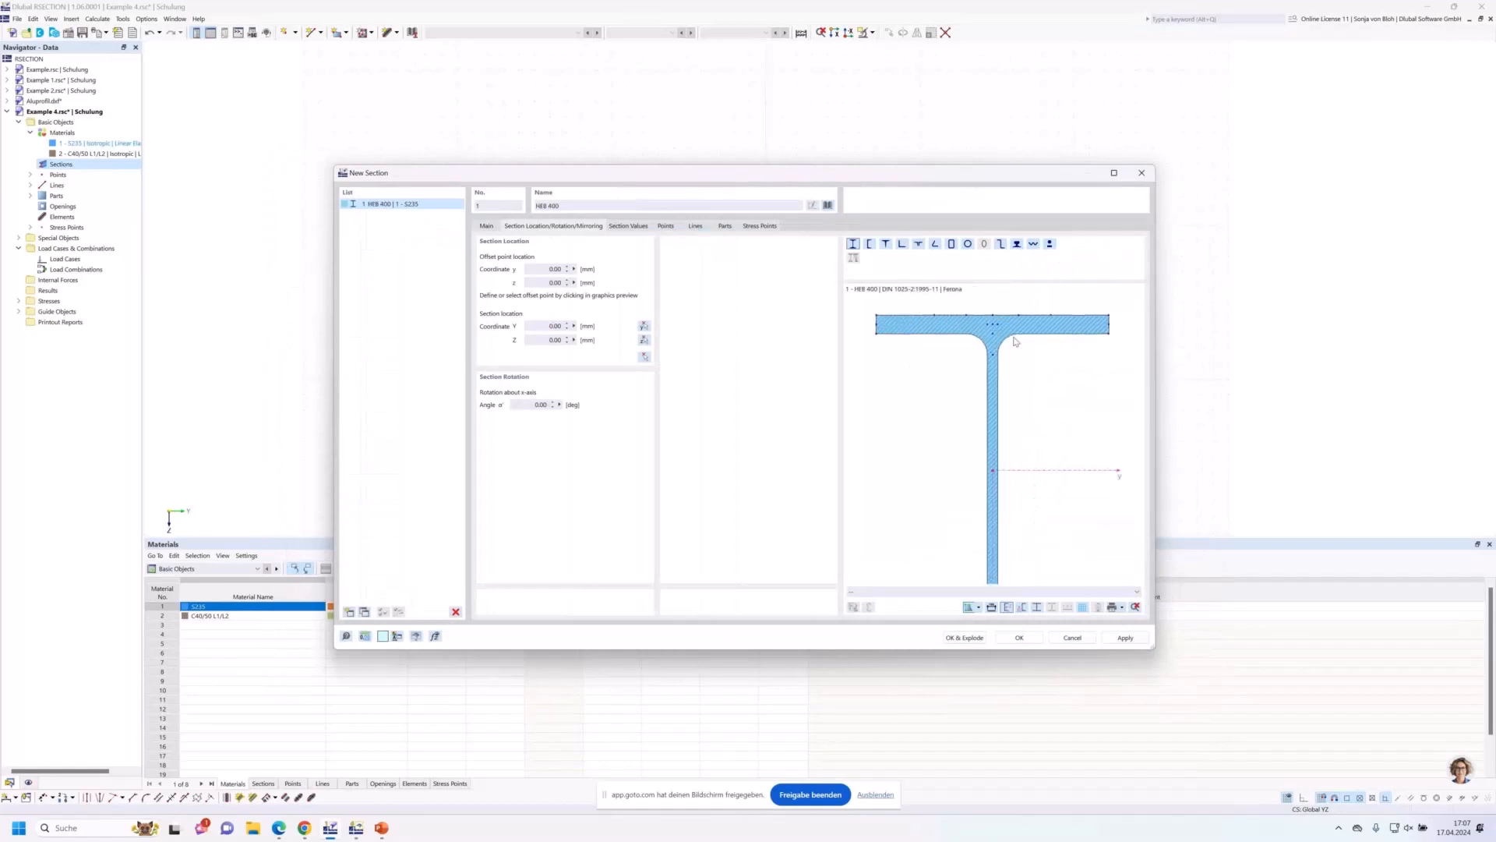
scroll(1012, 339, up, 1)
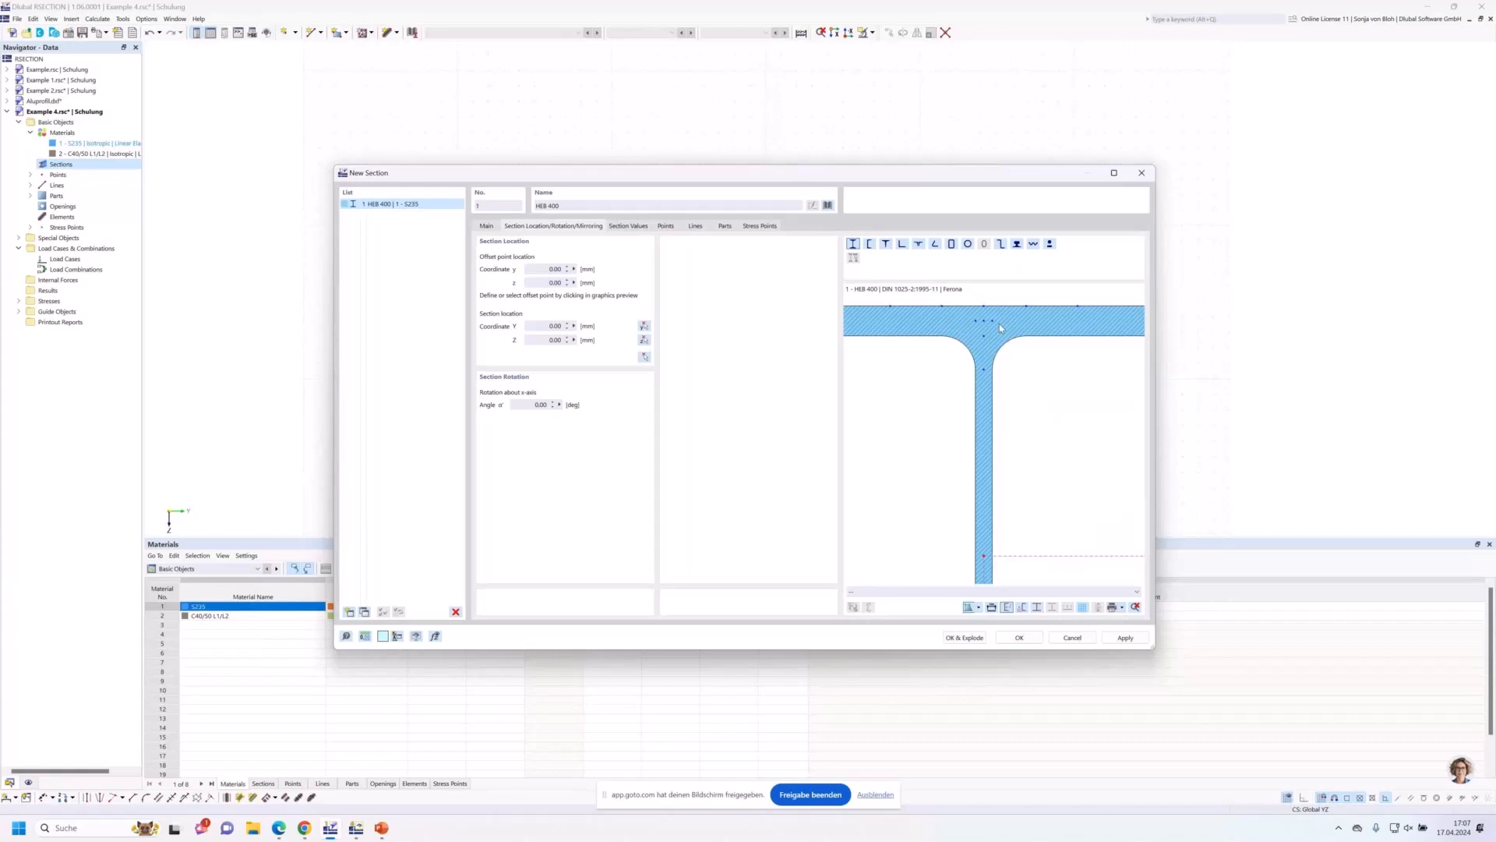
click(983, 306)
click(645, 357)
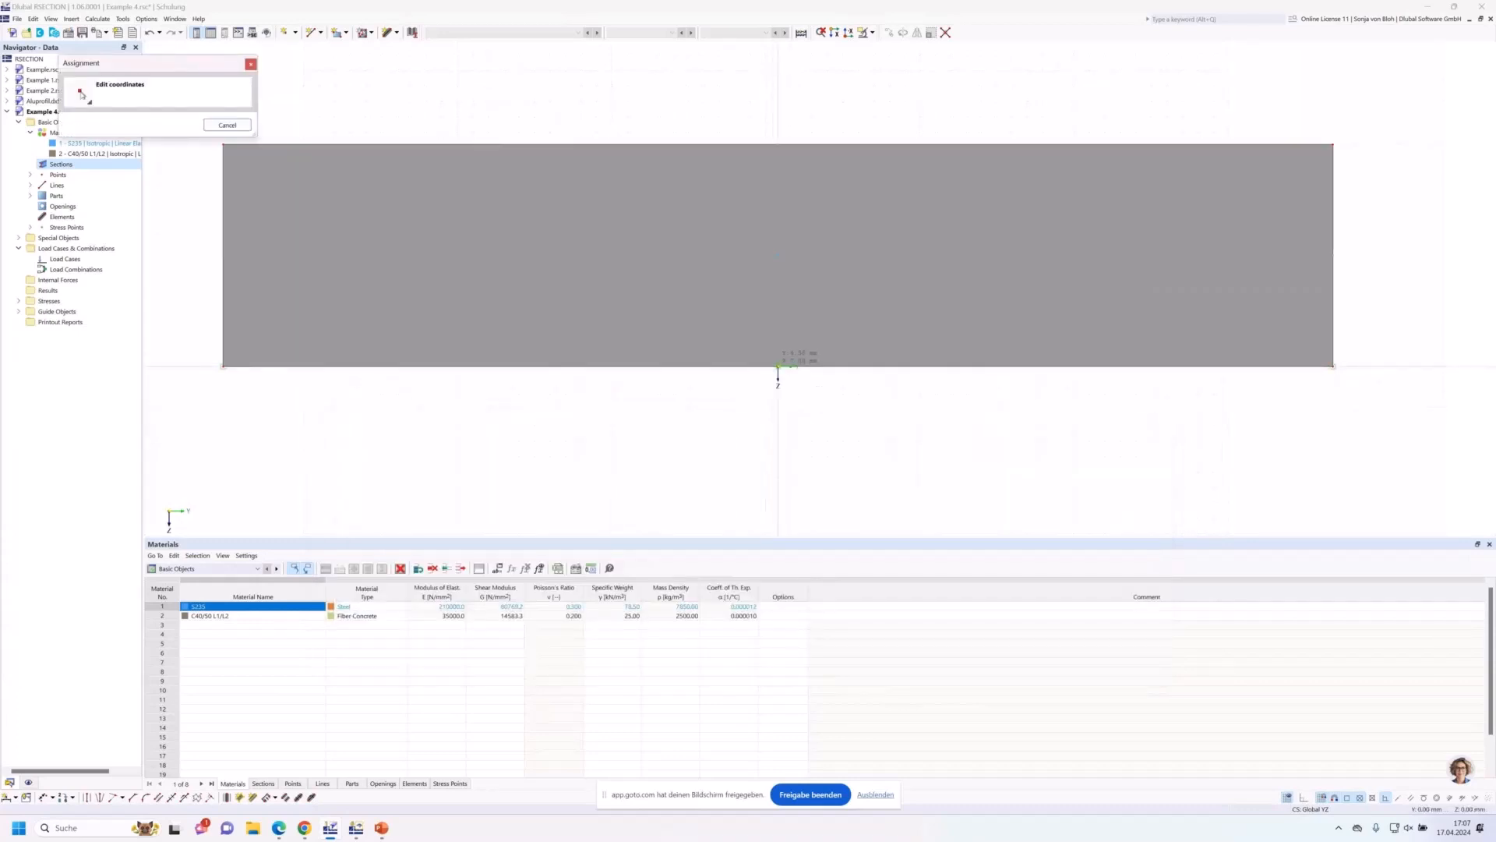
click(778, 367)
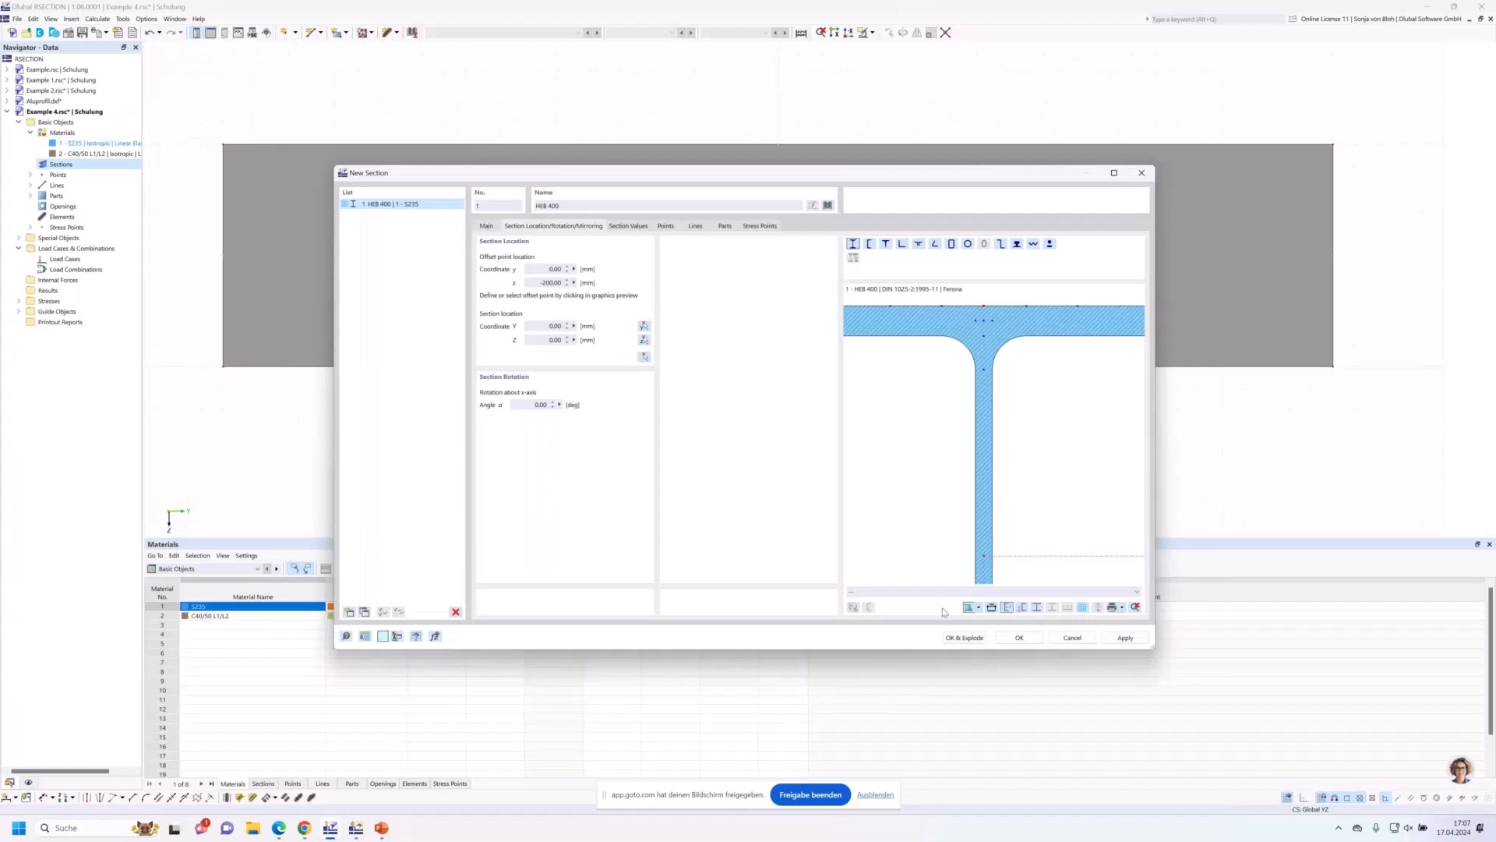
Place the configured HEB 400 section in the model beneath the concrete slab.
click(1022, 639)
scroll(712, 274, down, 2)
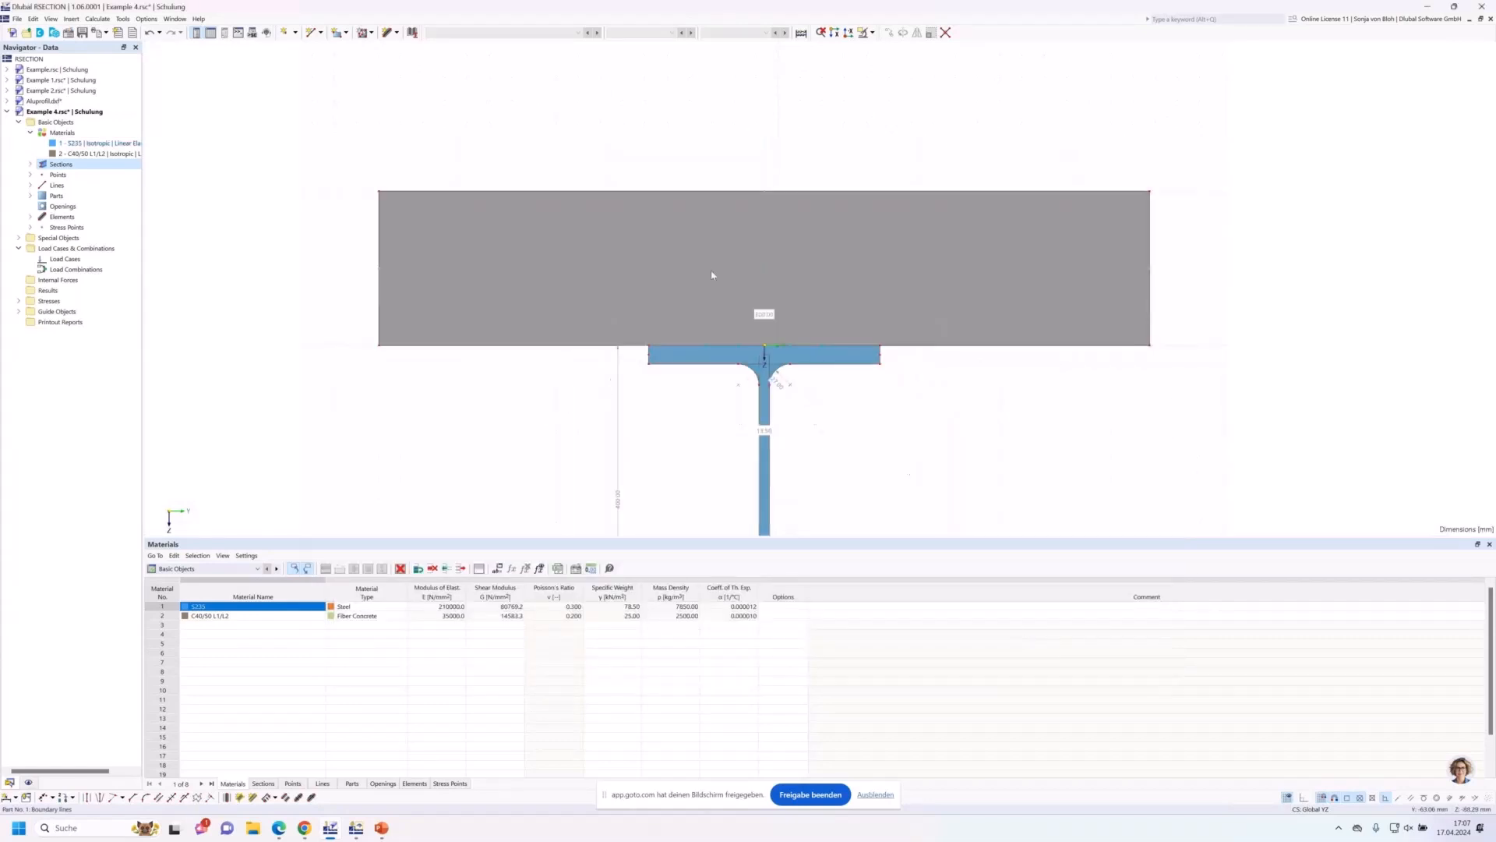
scroll(712, 275, down, 3)
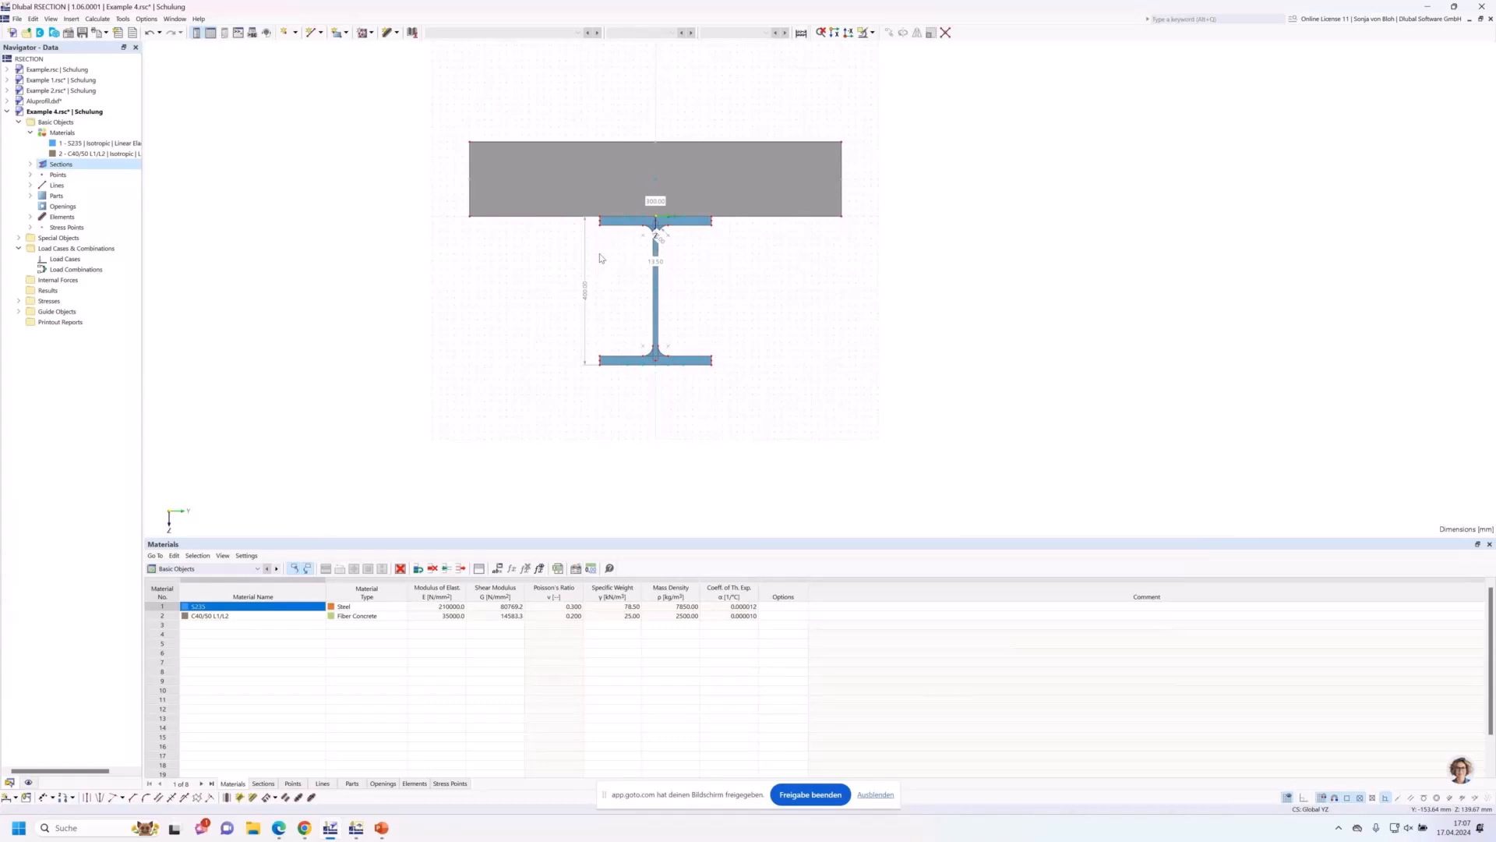
Create load case LC1 named M with the Permanent action category.
right_click(66, 259)
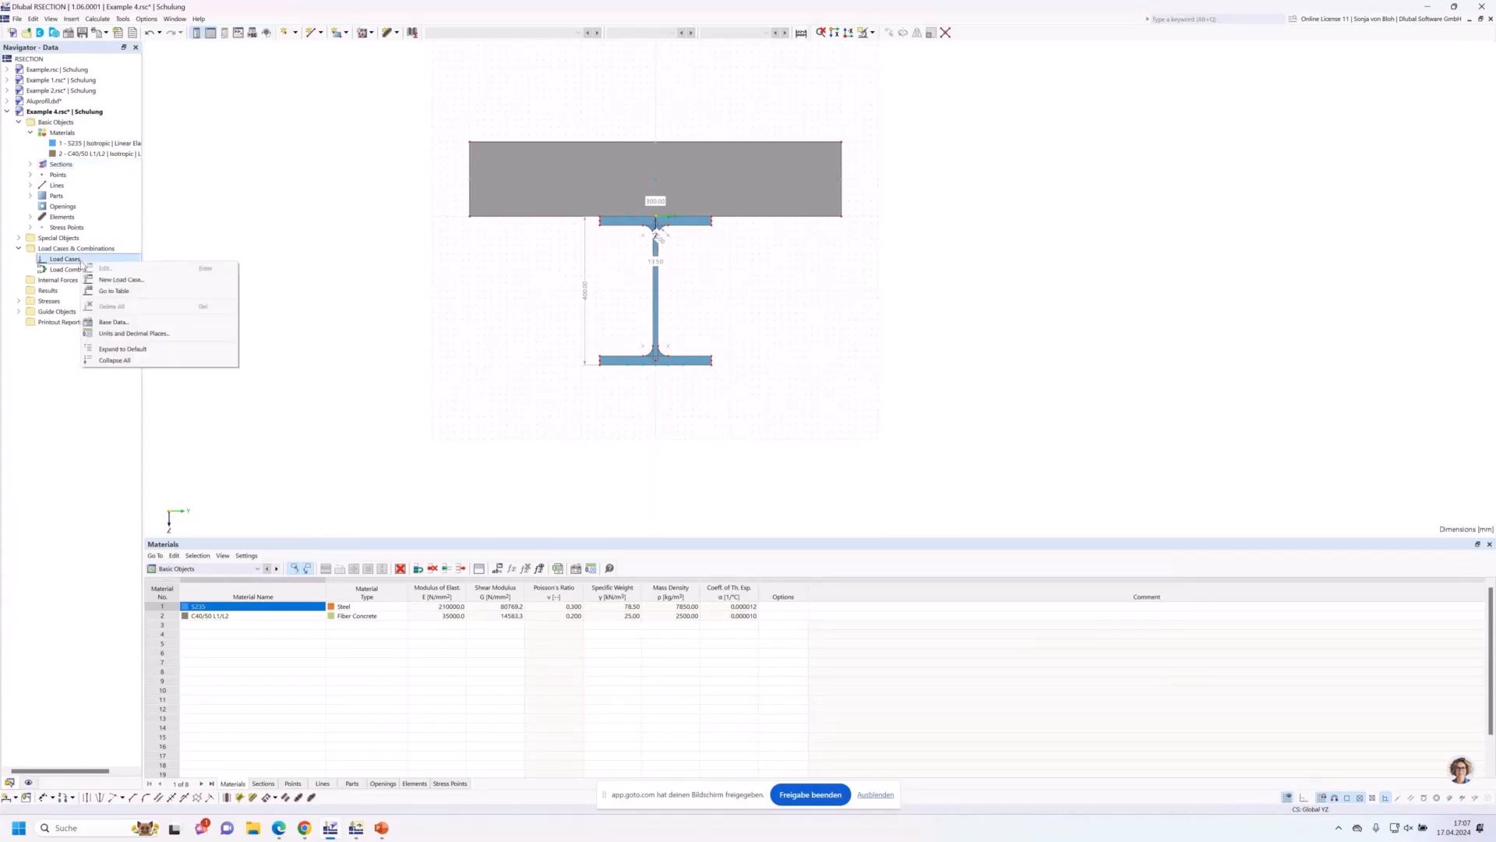
click(125, 280)
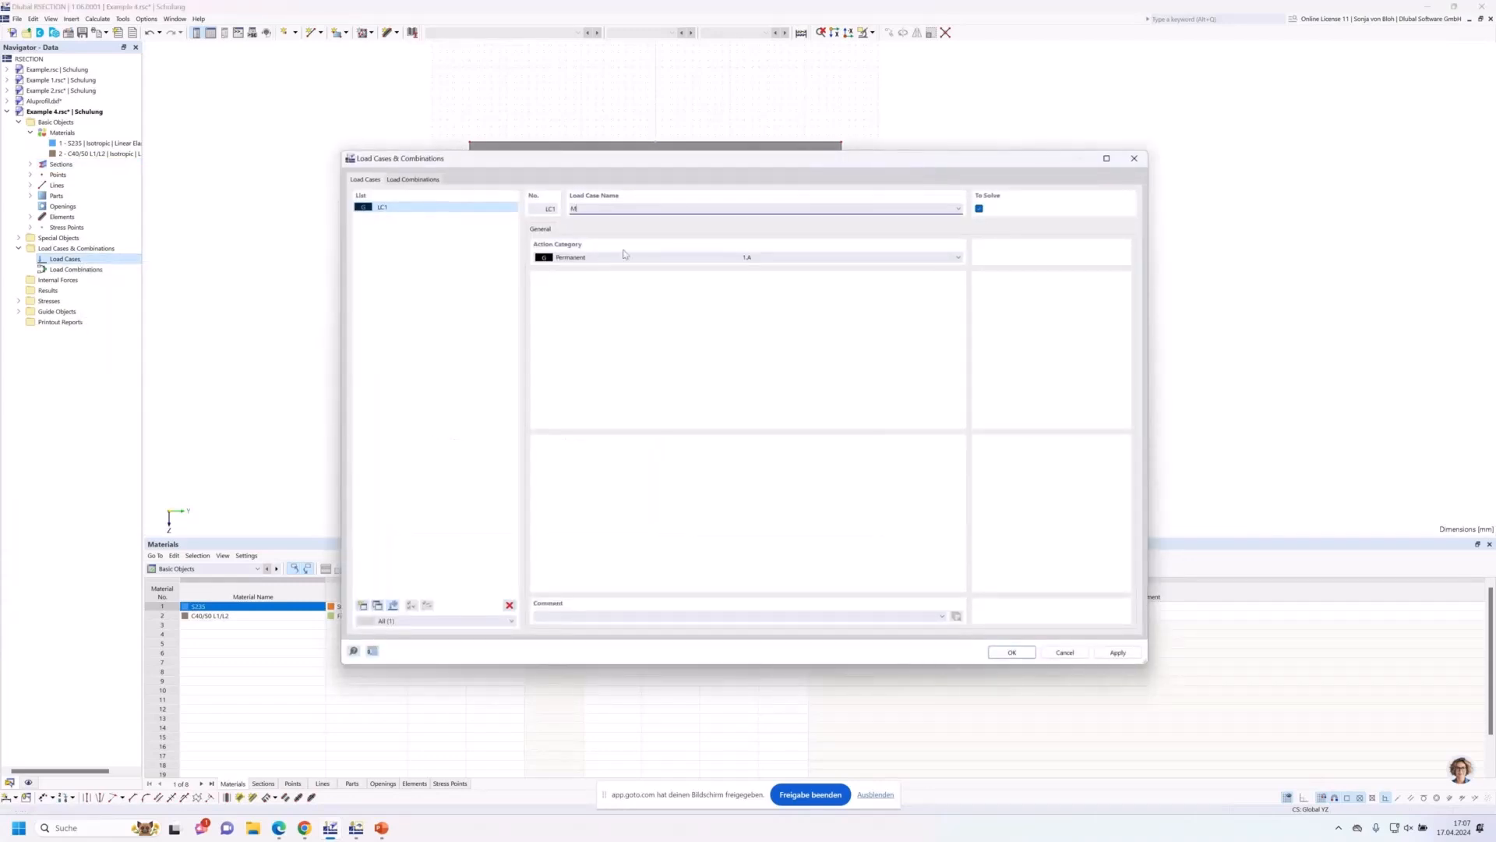
click(1021, 657)
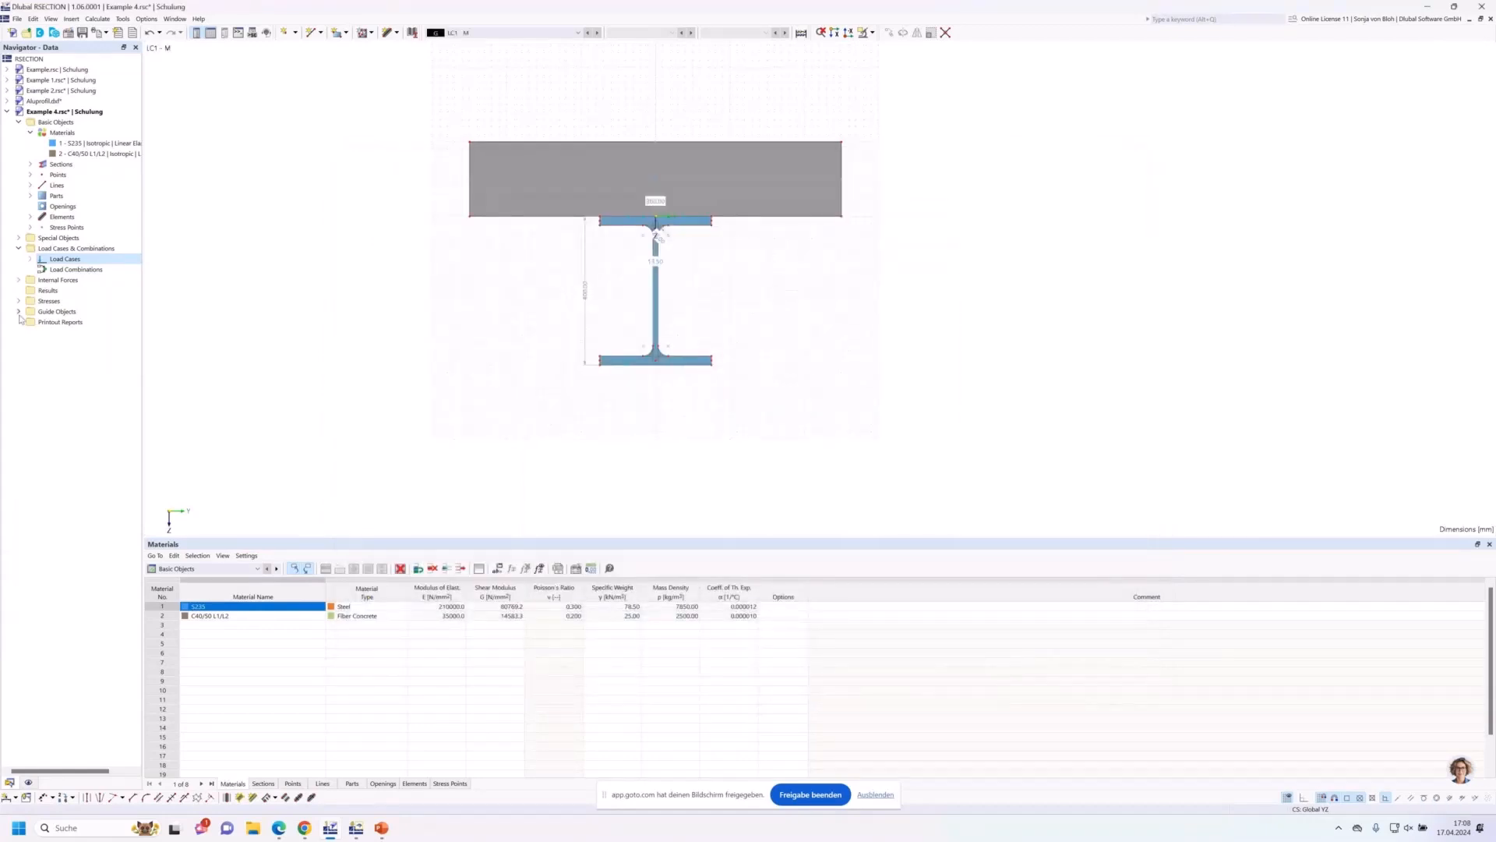
Add internal forces to load case LC1 for member 1 with a bending moment My of 100 kNm.
click(19, 280)
click(30, 290)
click(88, 301)
double_click(92, 301)
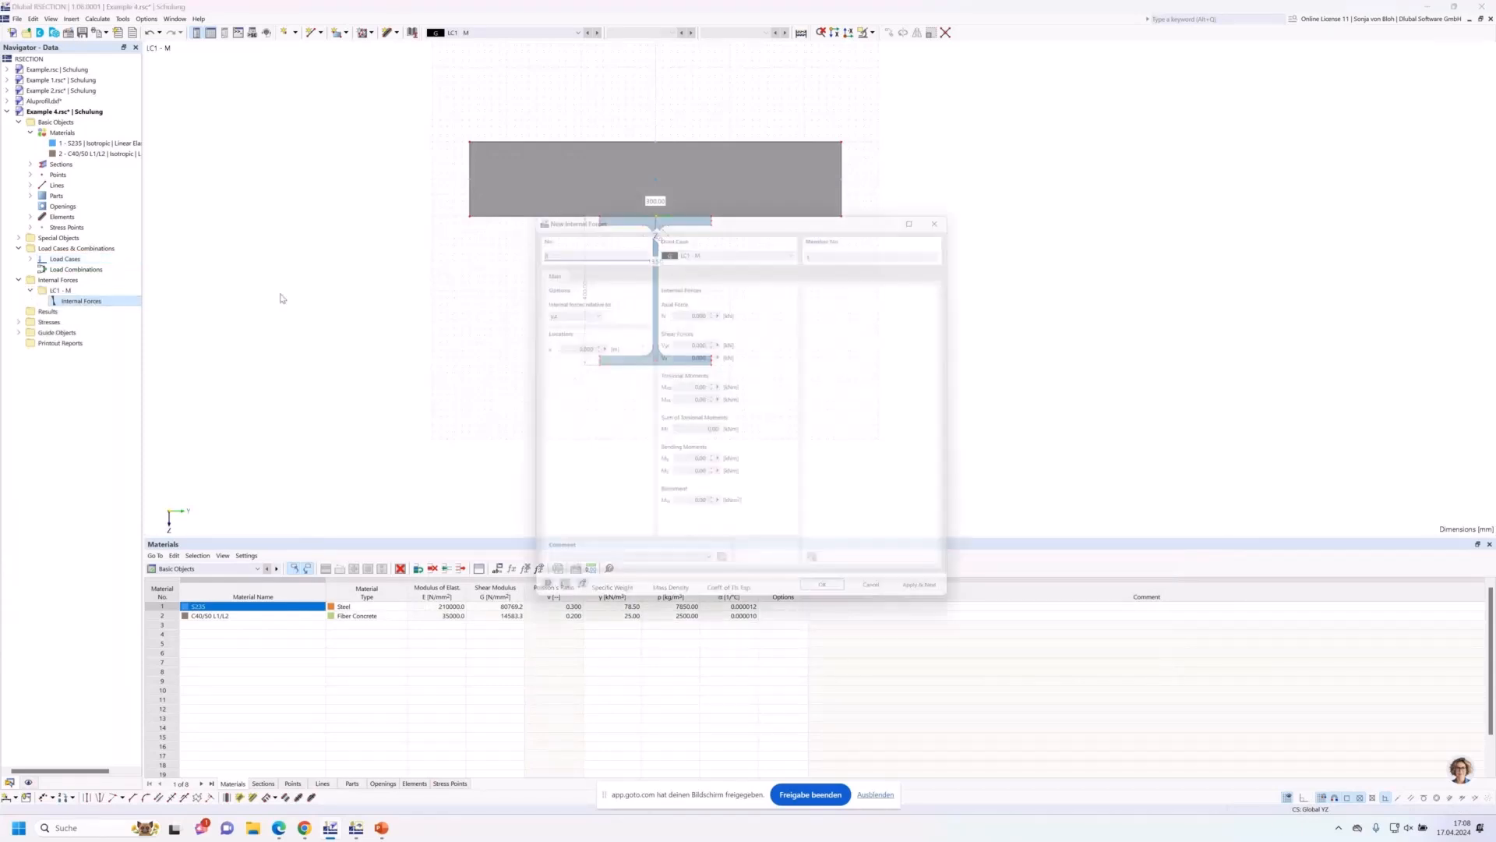
drag(686, 466, 733, 470)
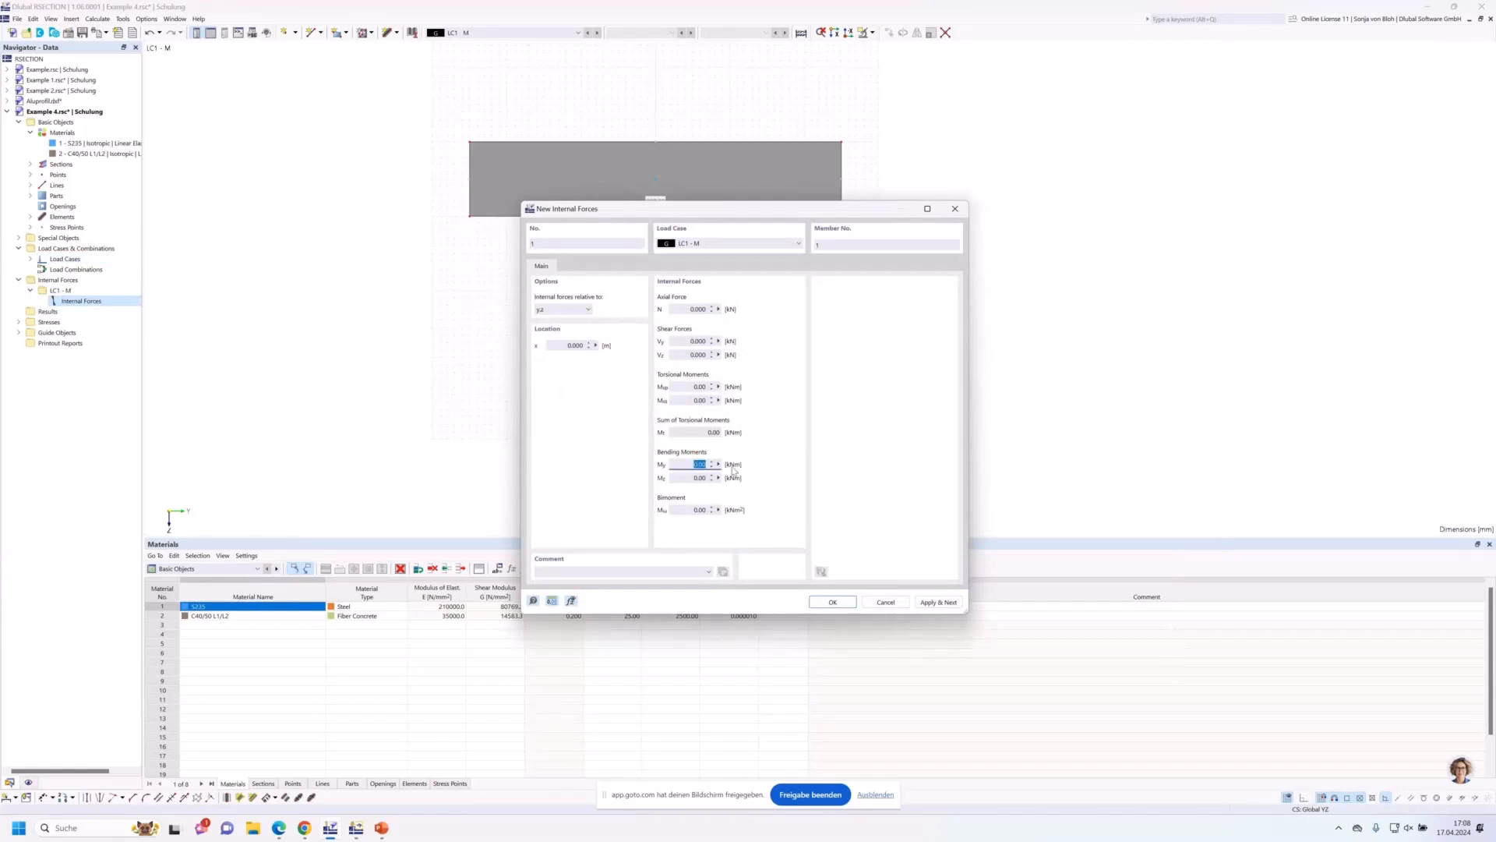
text(100)
click(833, 601)
Calculate the composite section and display its equivalent von Mises stresses.
click(117, 33)
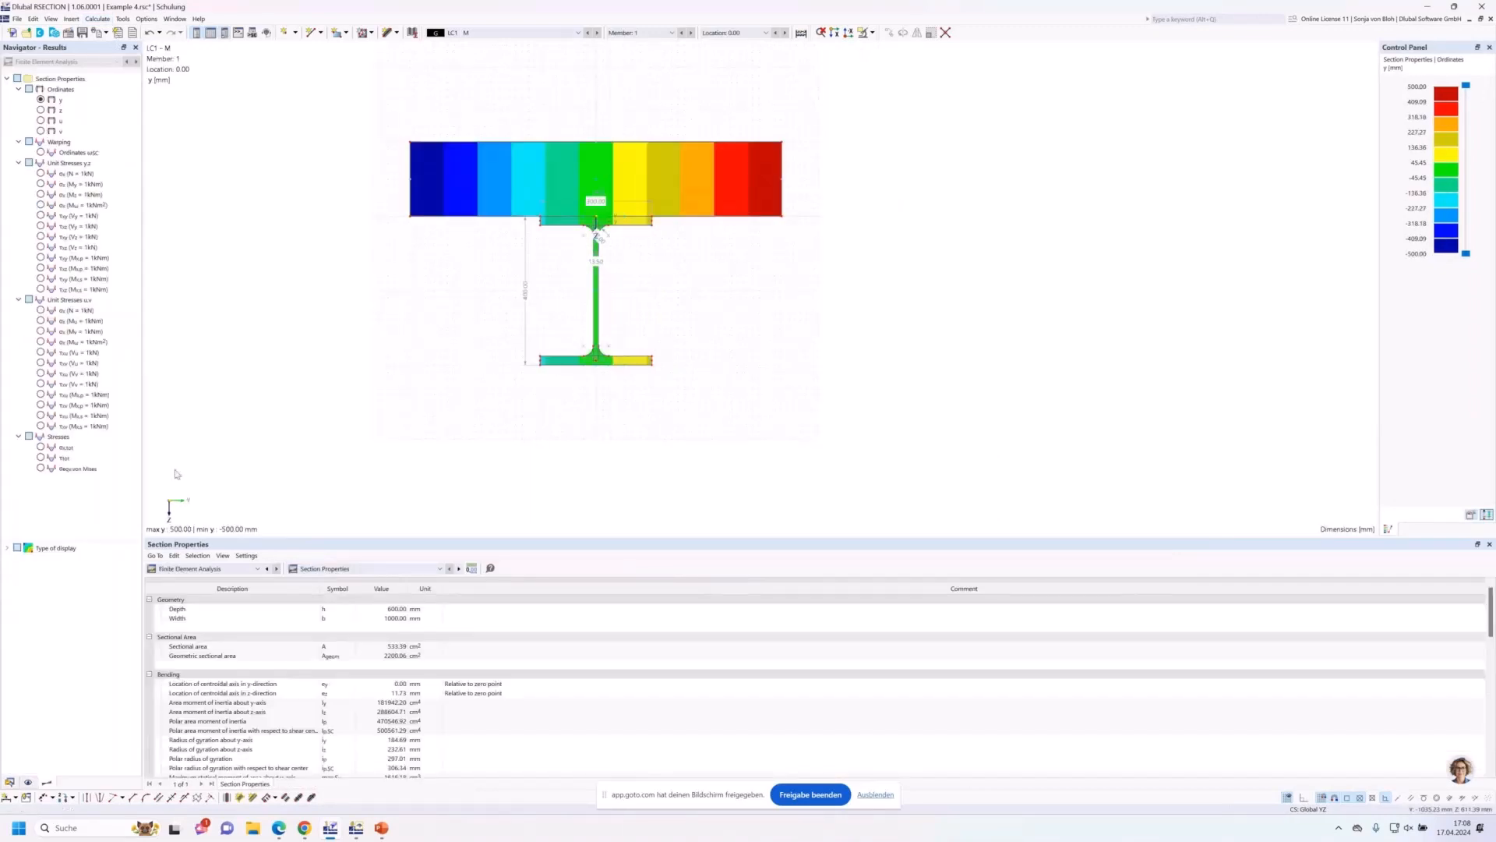
click(41, 468)
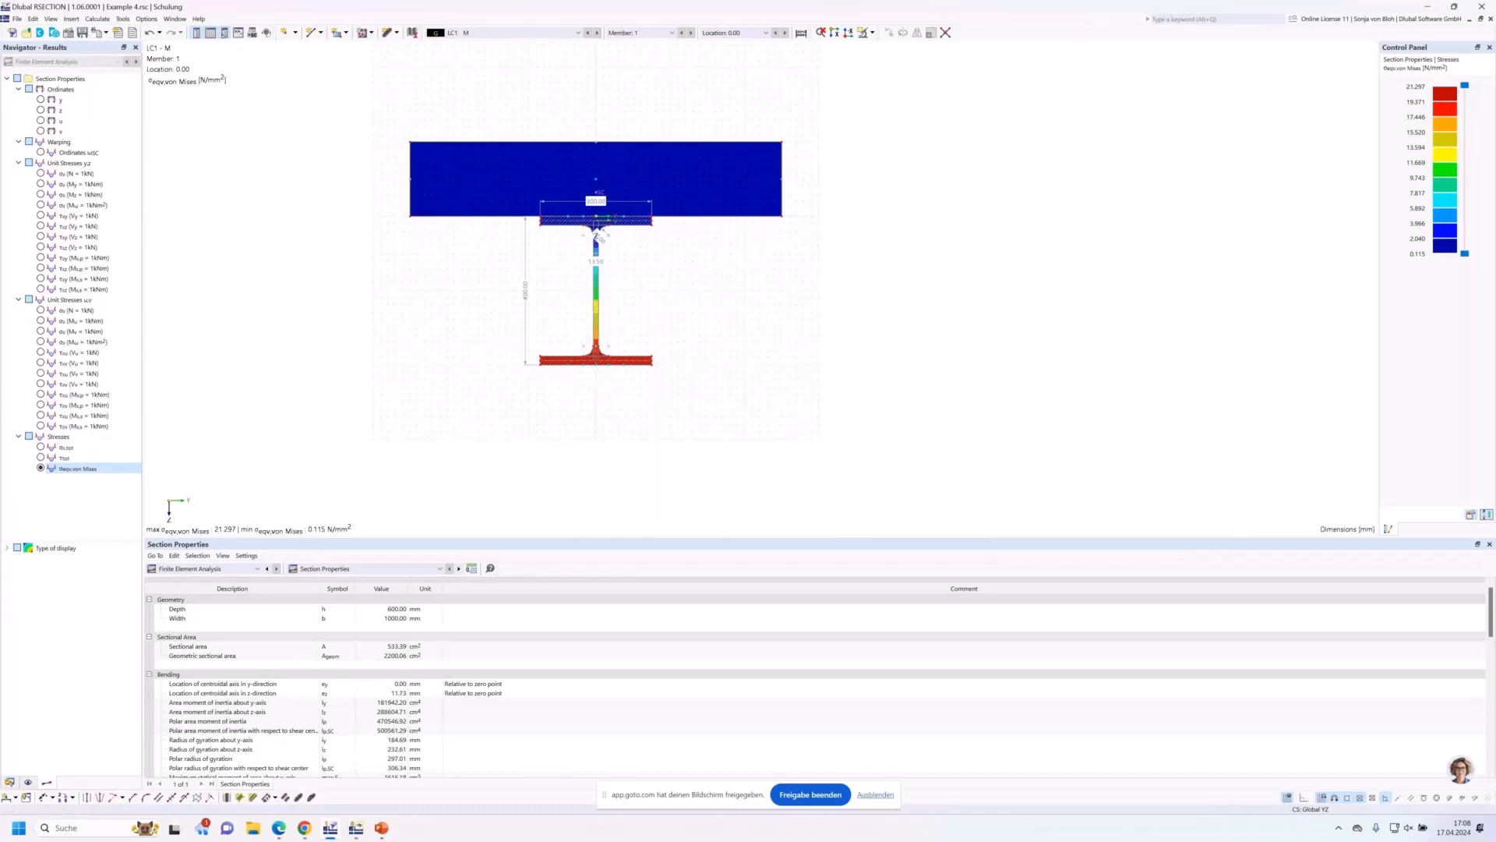
Switch to RFEM and start a new section in the Example model, choosing import from RSECTION in the section library.
key(alt+Tab)
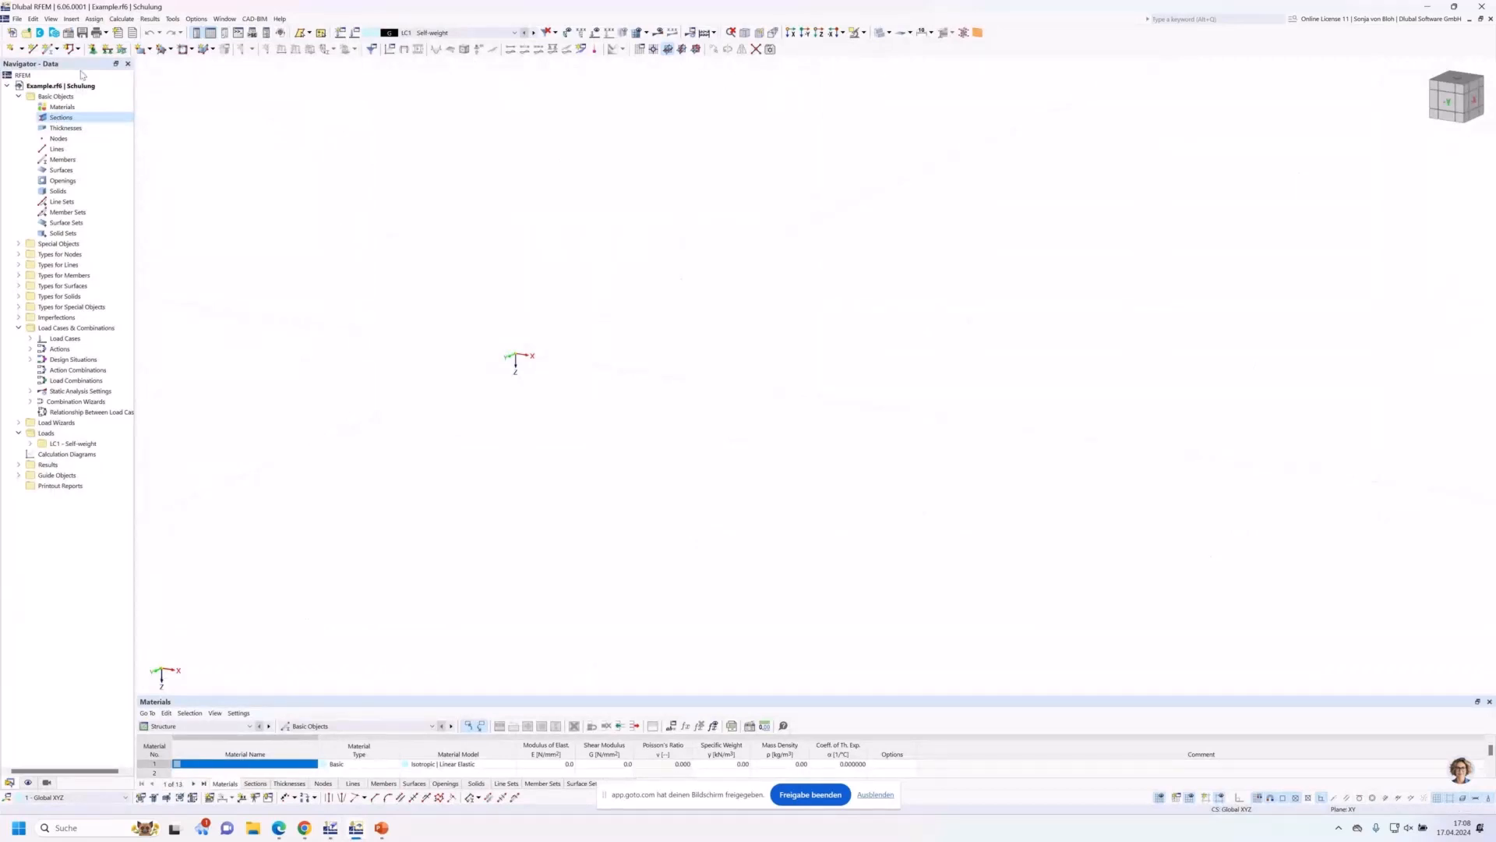
right_click(62, 120)
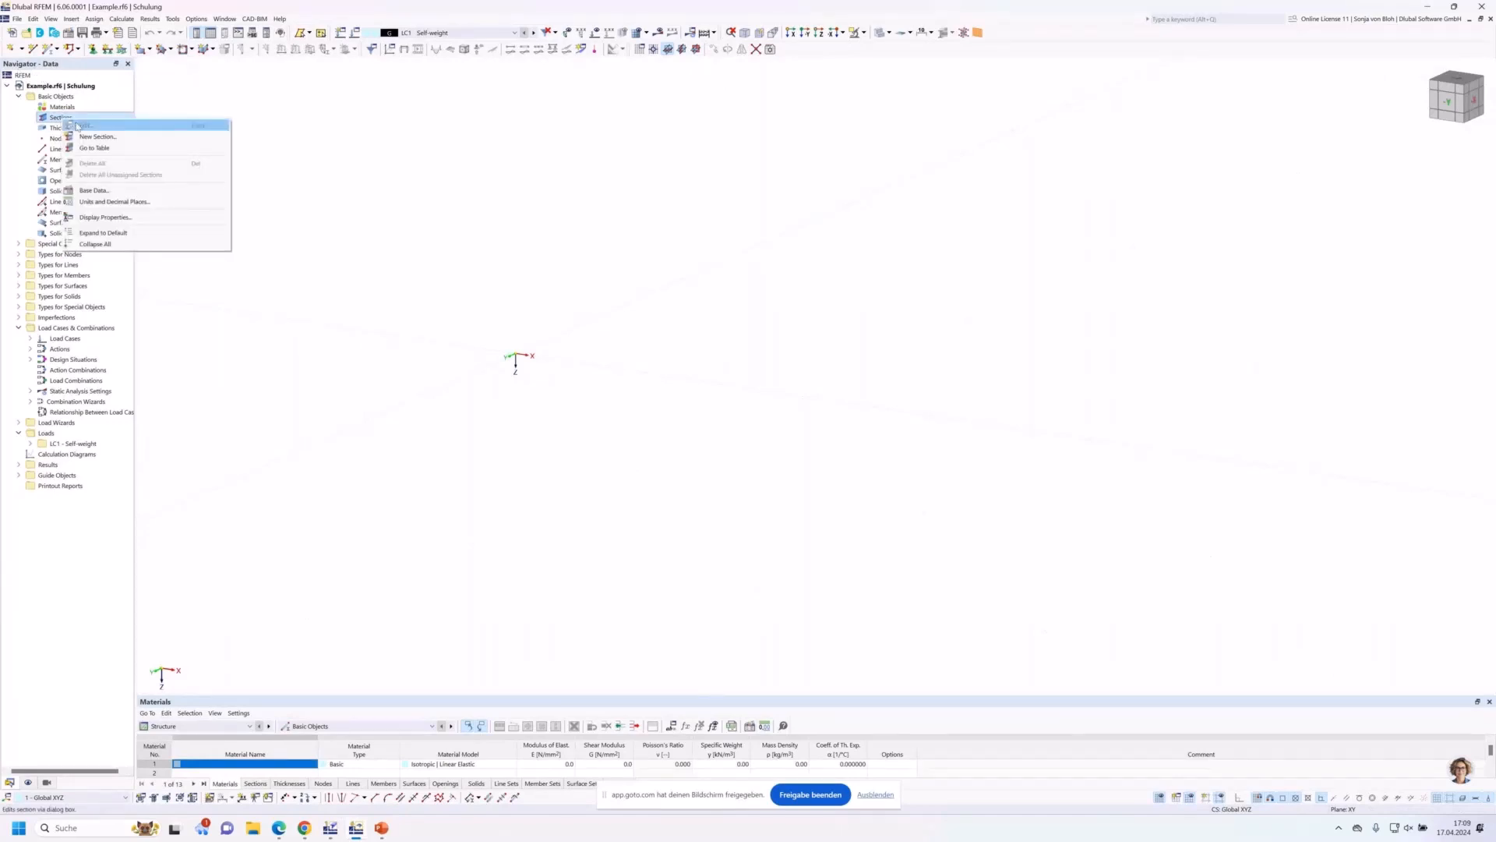
click(92, 137)
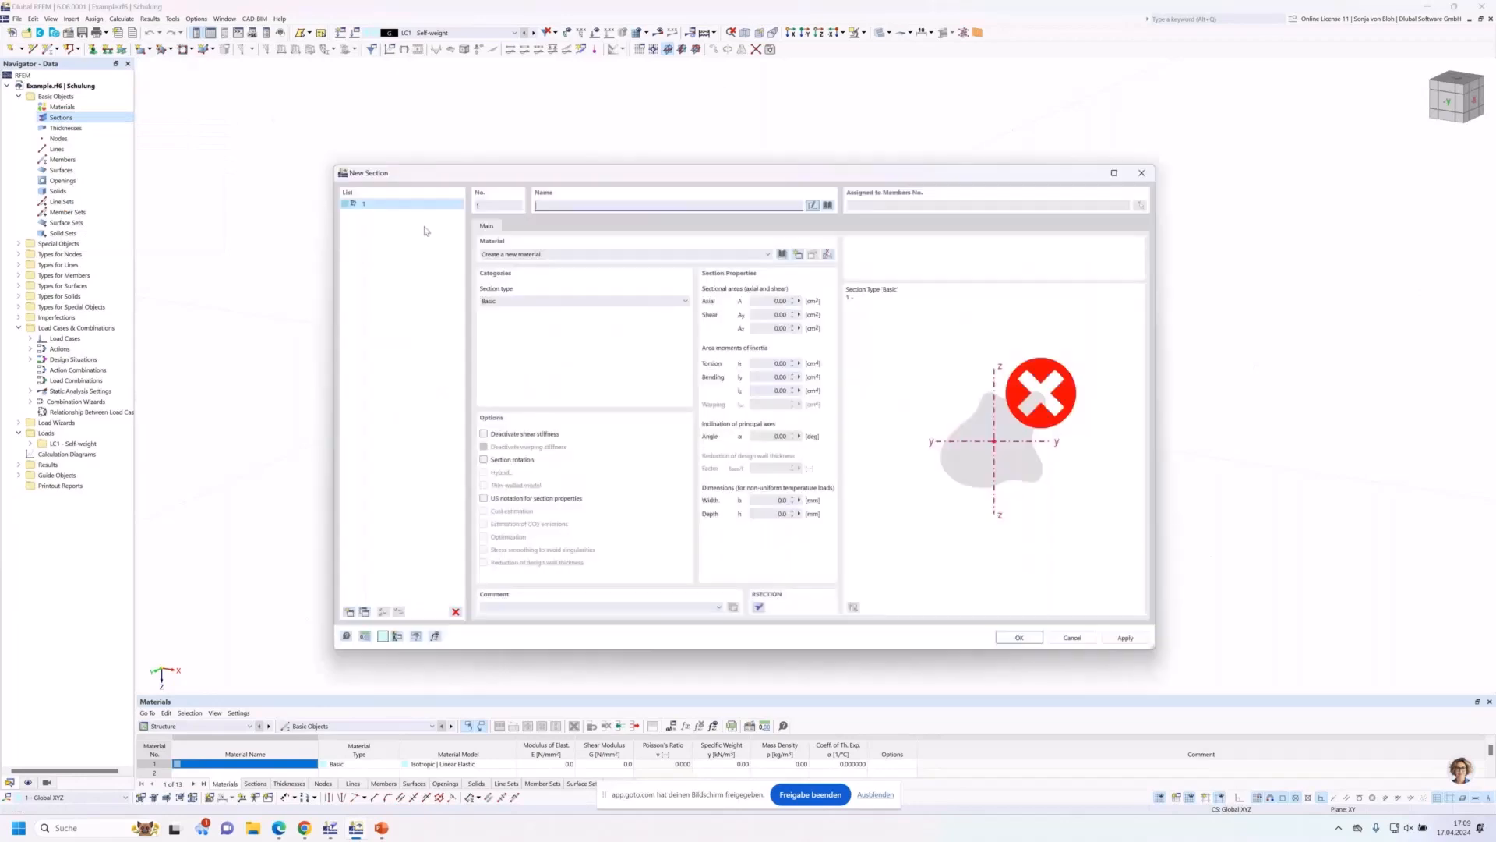
click(828, 205)
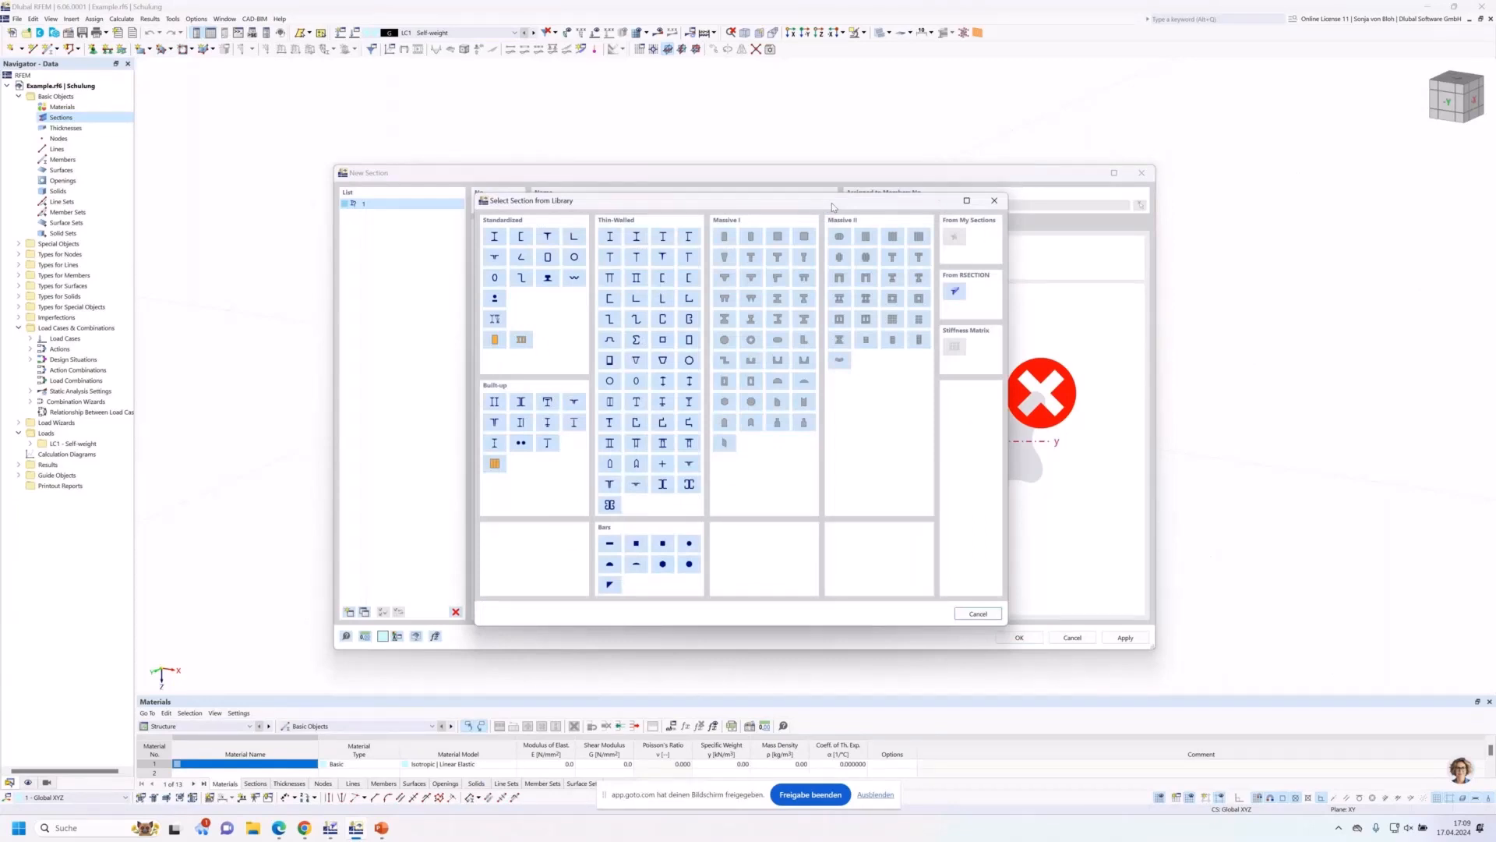
click(956, 292)
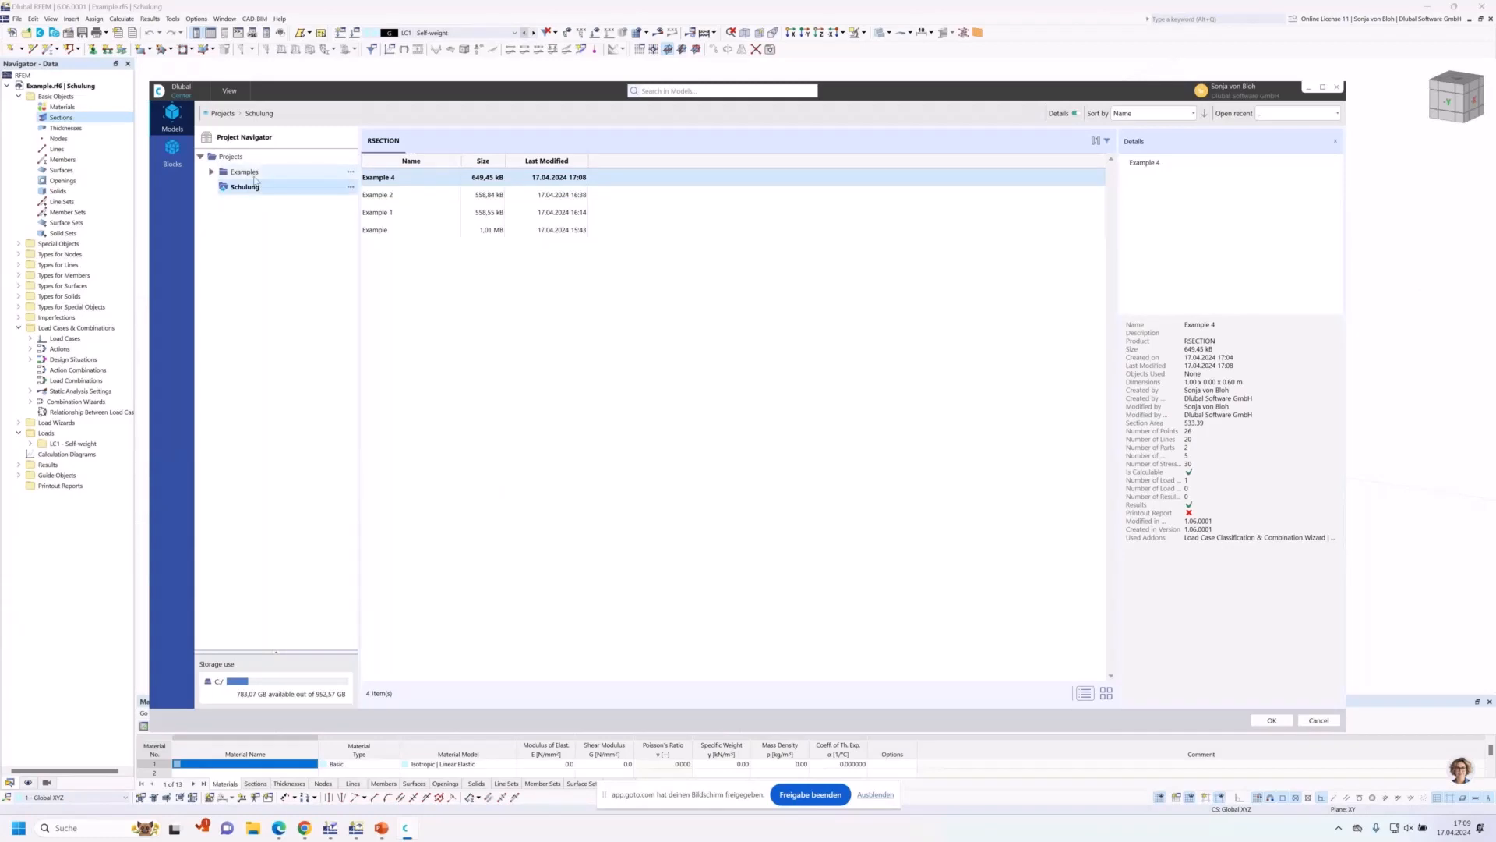
click(238, 158)
right_click(239, 161)
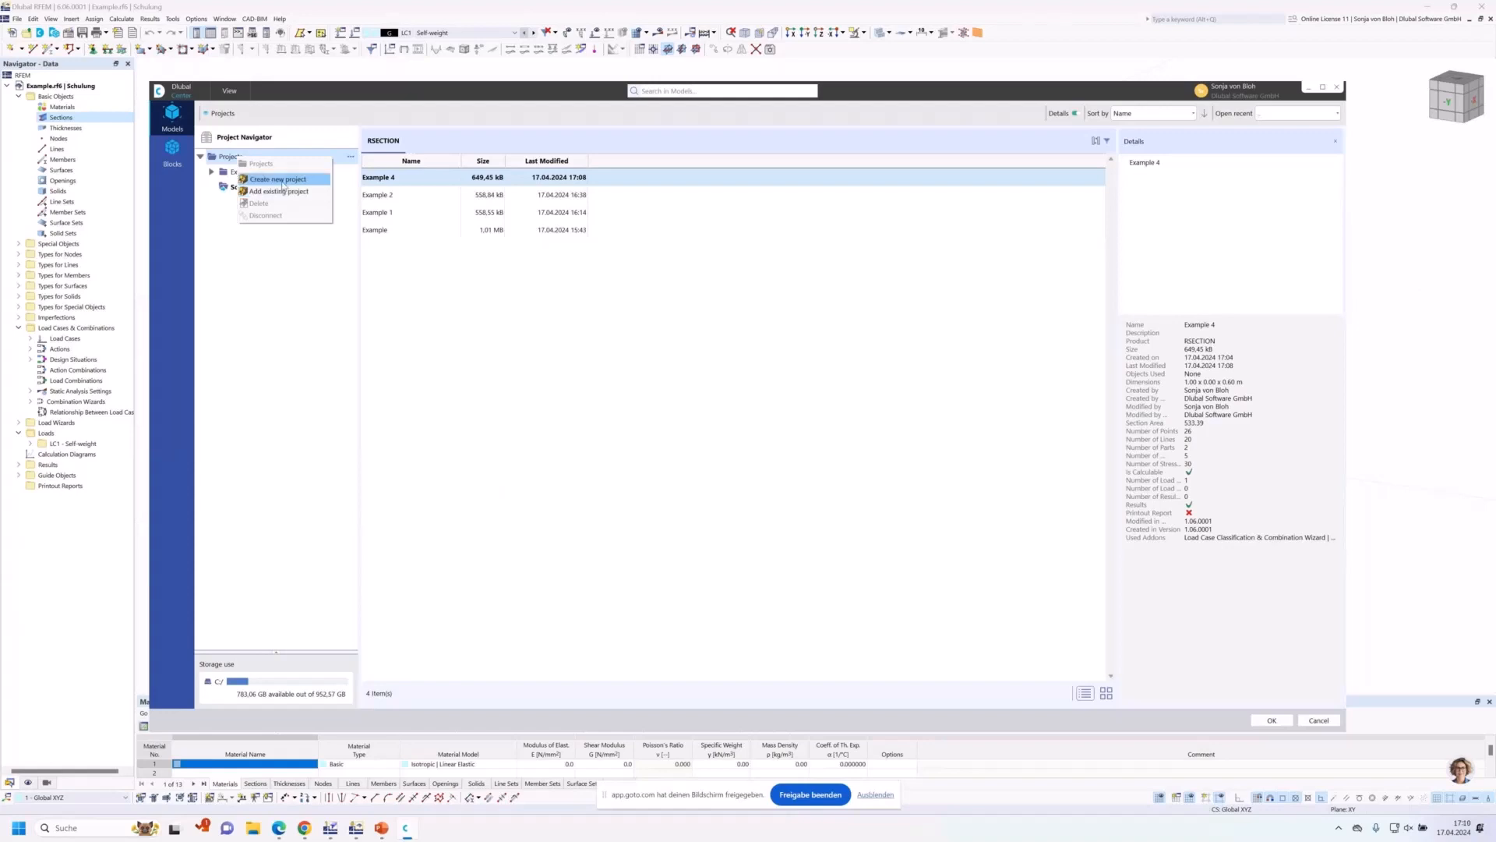
click(311, 141)
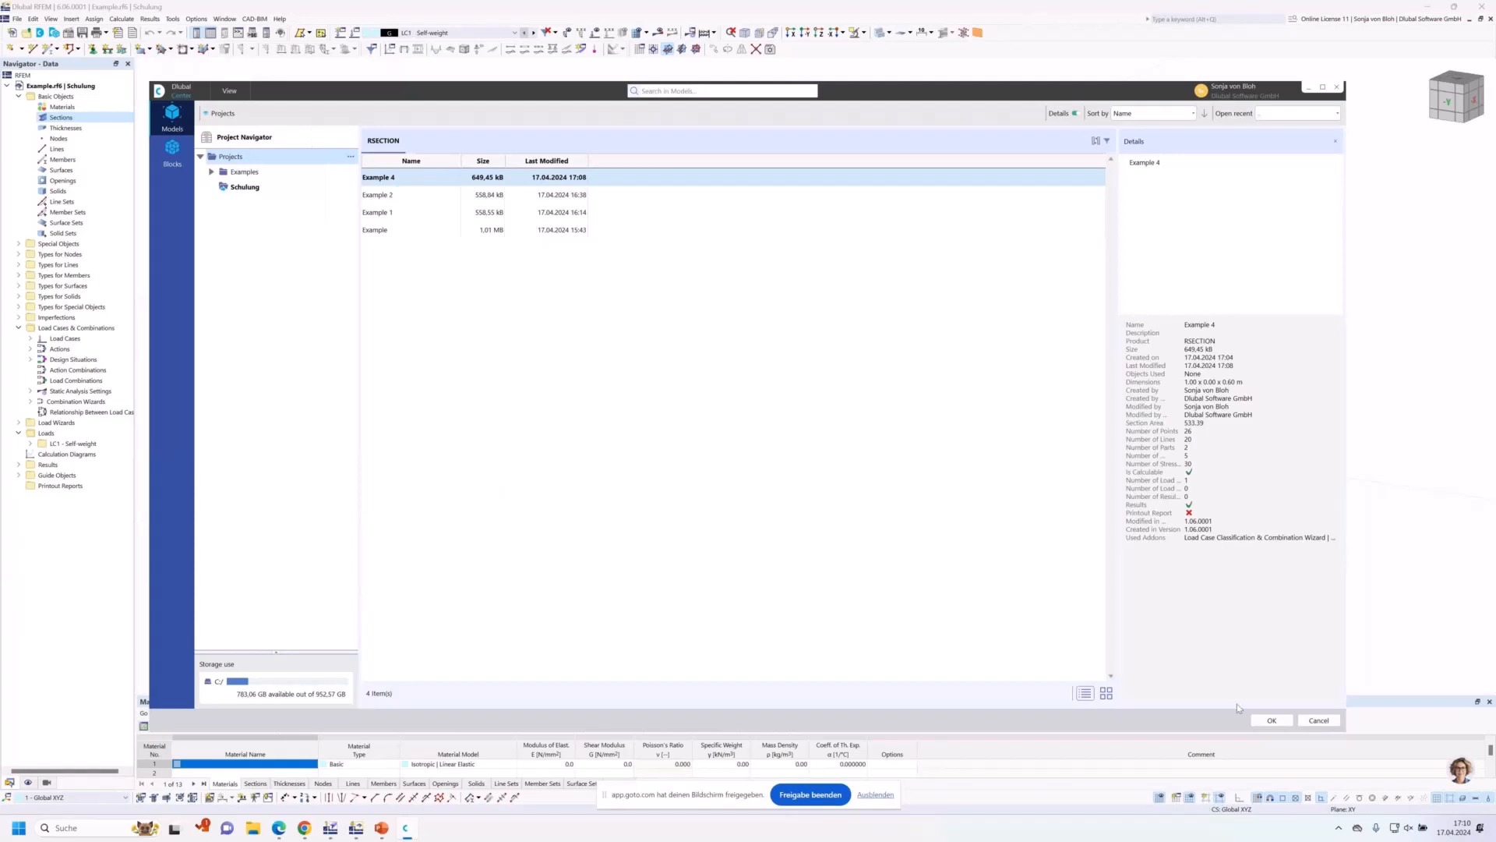
Import RSECTION model Example 4 as the section, check its hybrid material assignment, and accept it.
click(1269, 720)
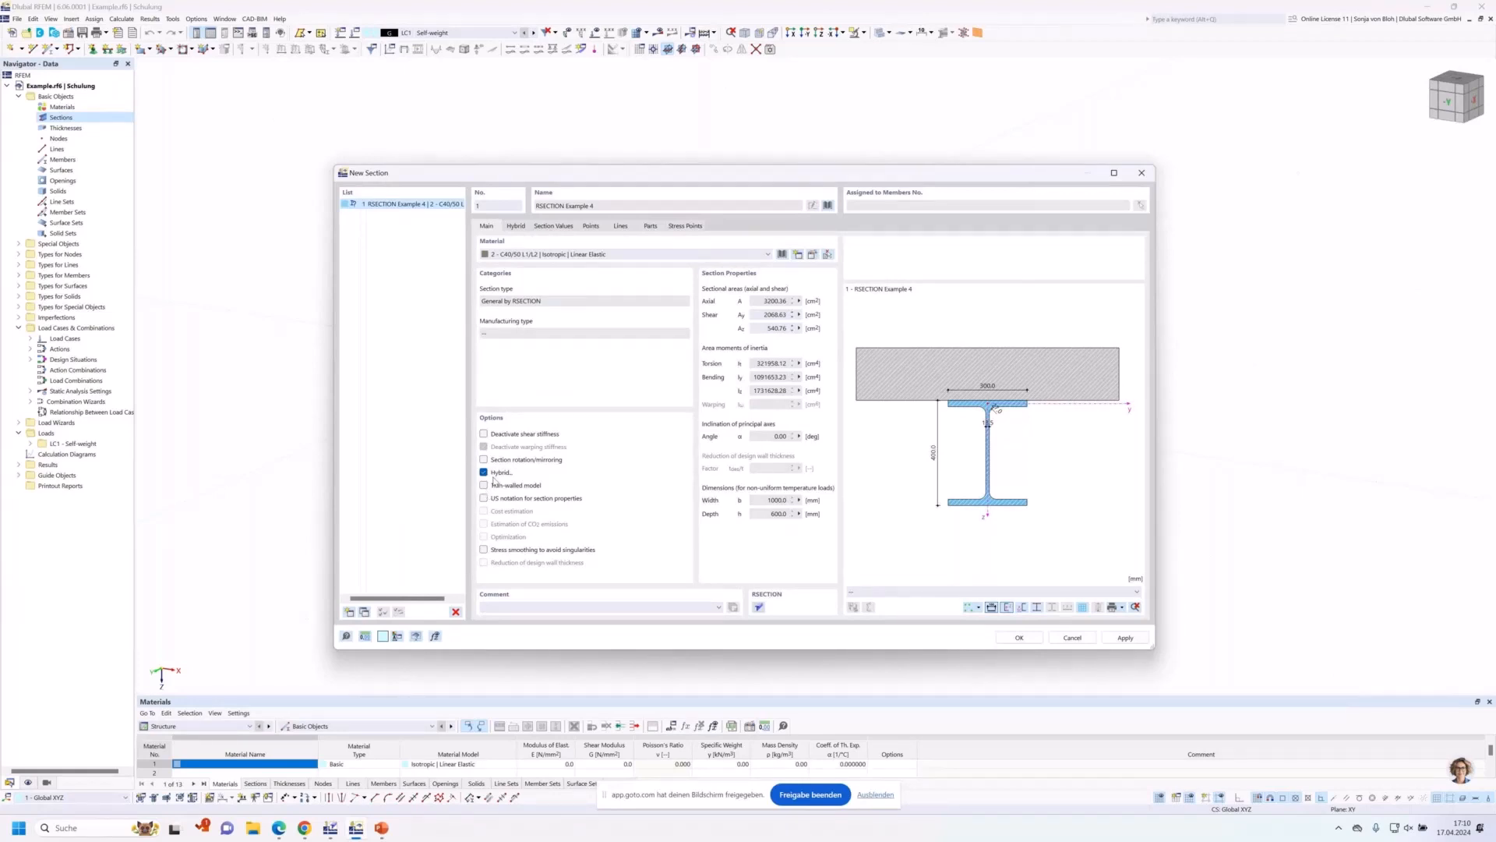
click(516, 225)
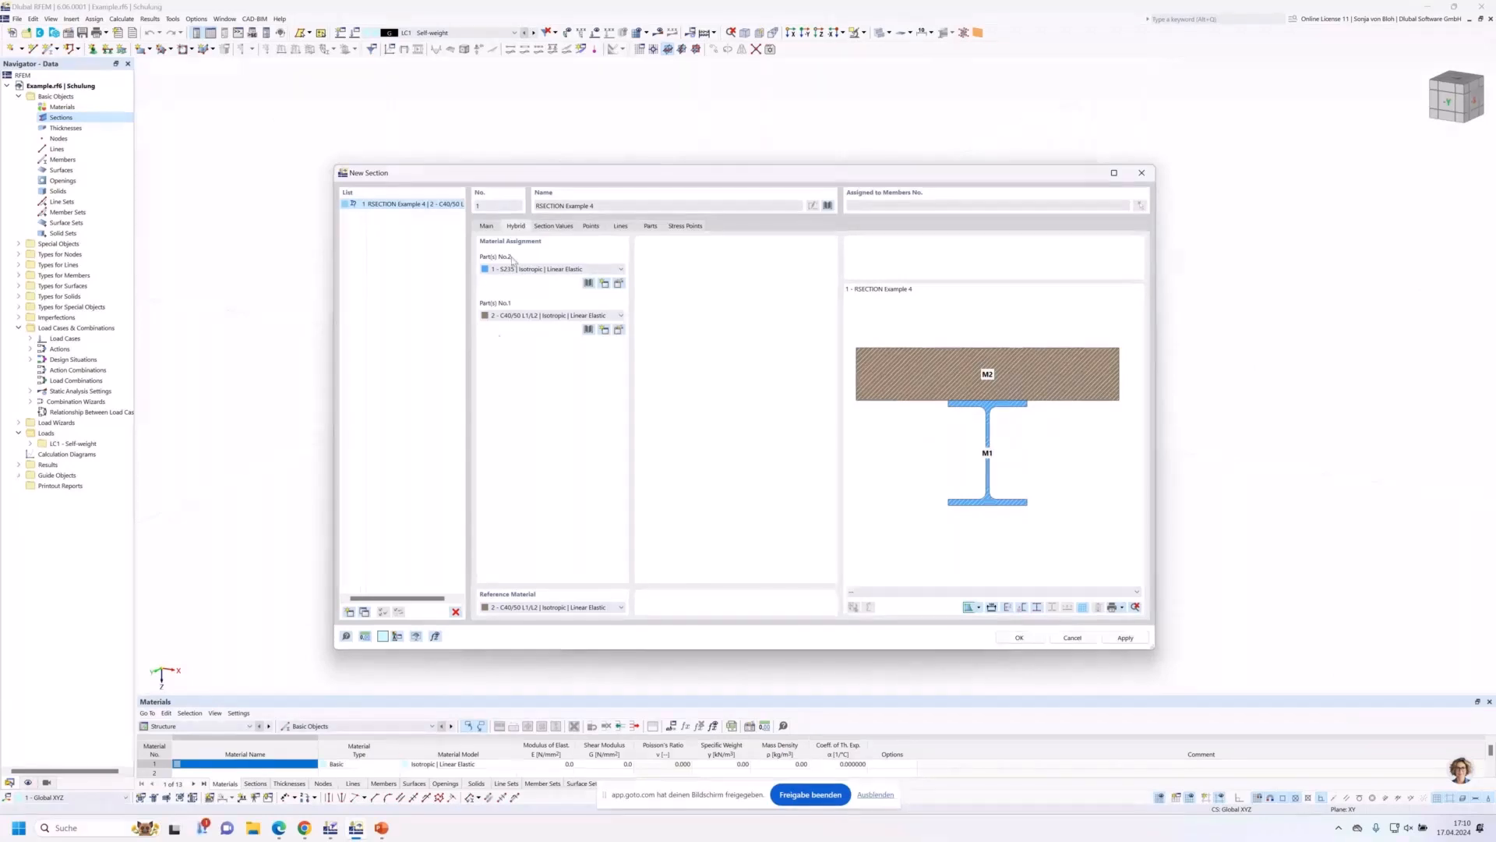
click(1018, 637)
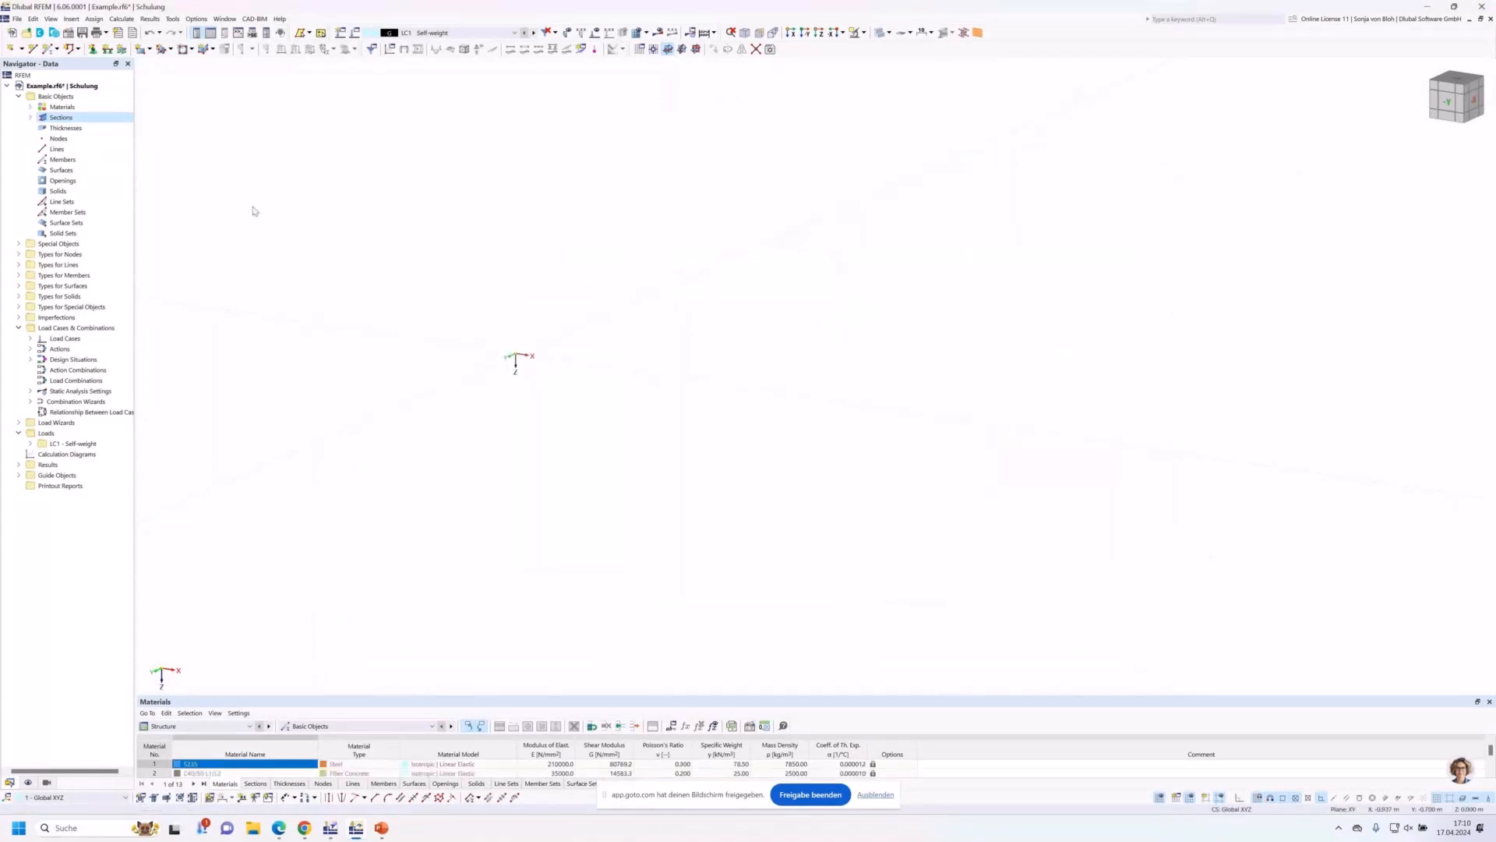
Draw a single beam member from the origin with uniform section RSECTION Example 4.
click(31, 118)
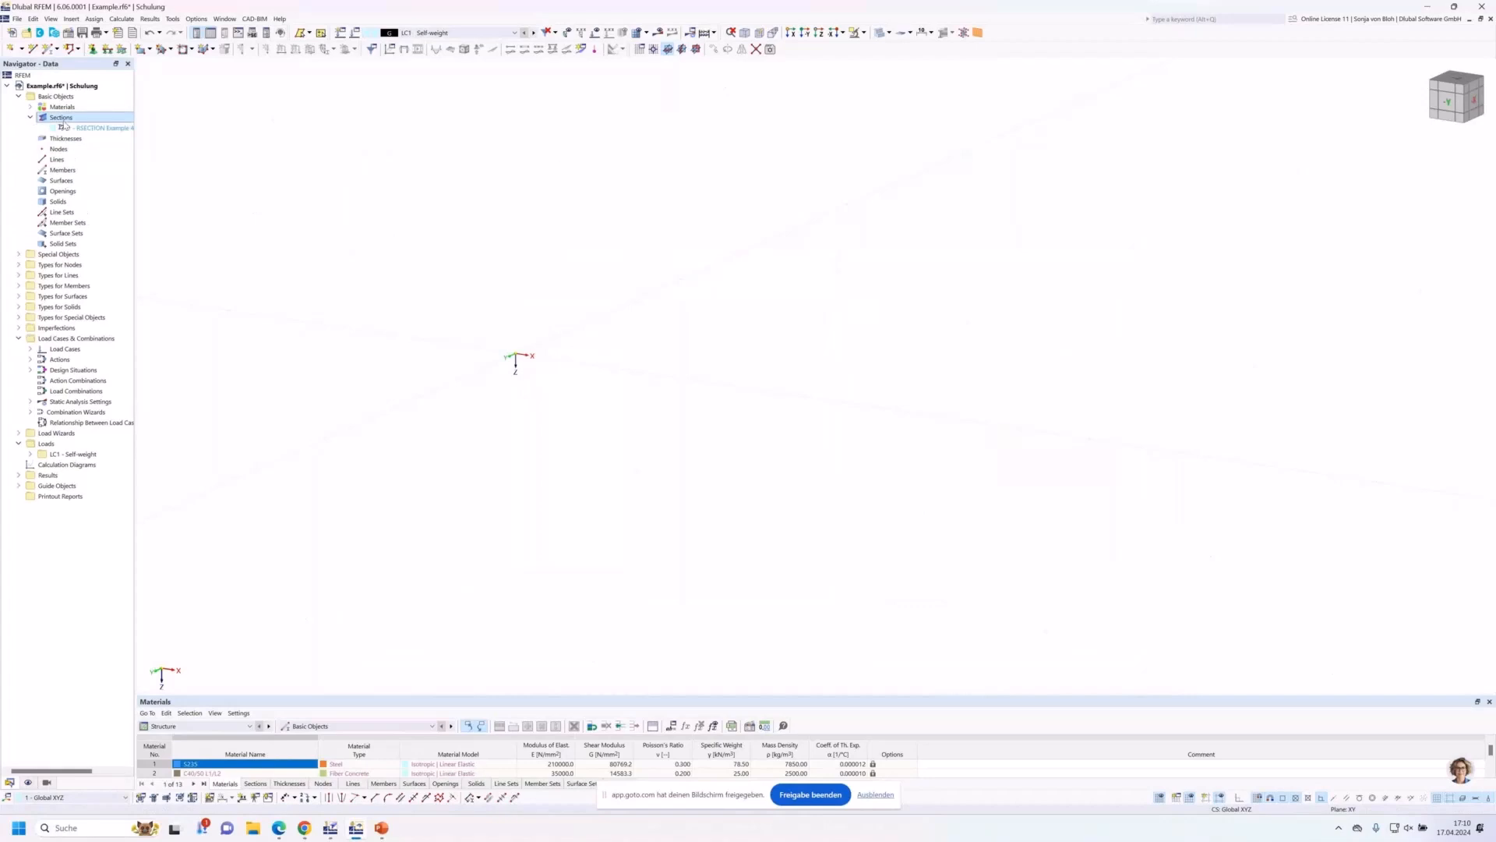
click(47, 50)
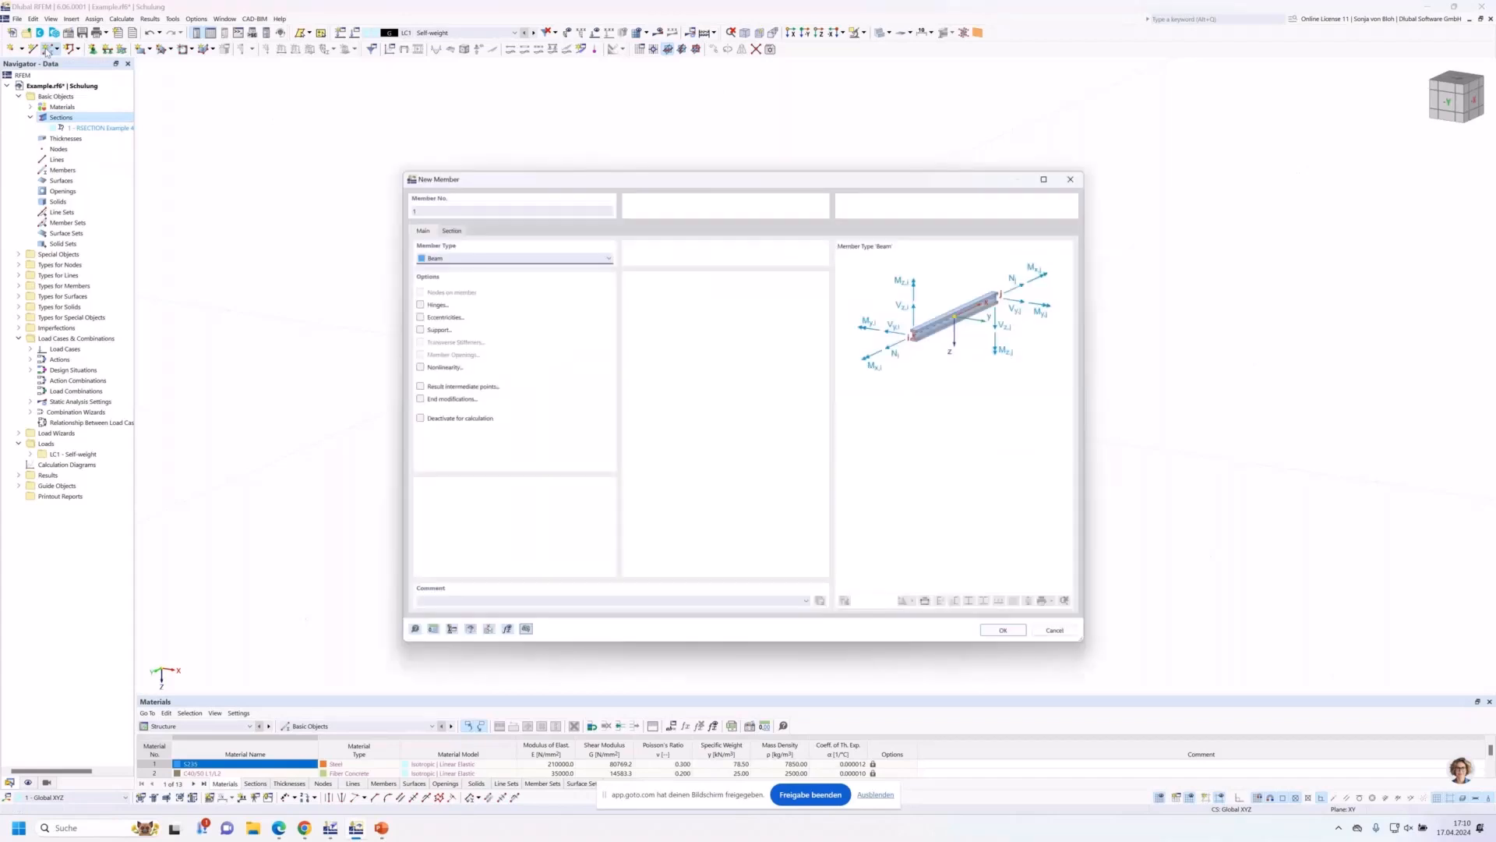
click(444, 225)
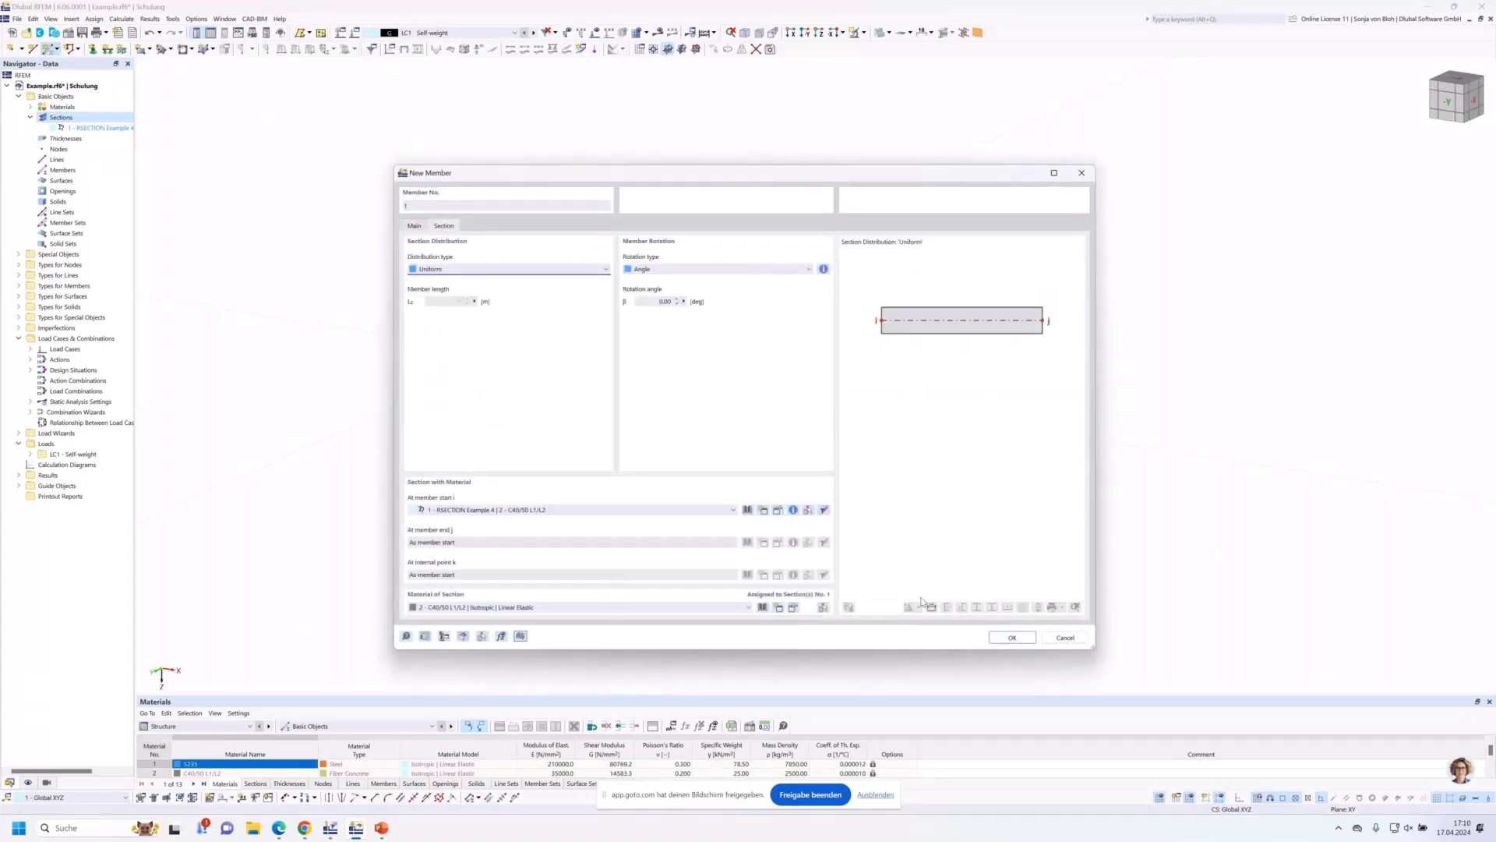
click(1012, 638)
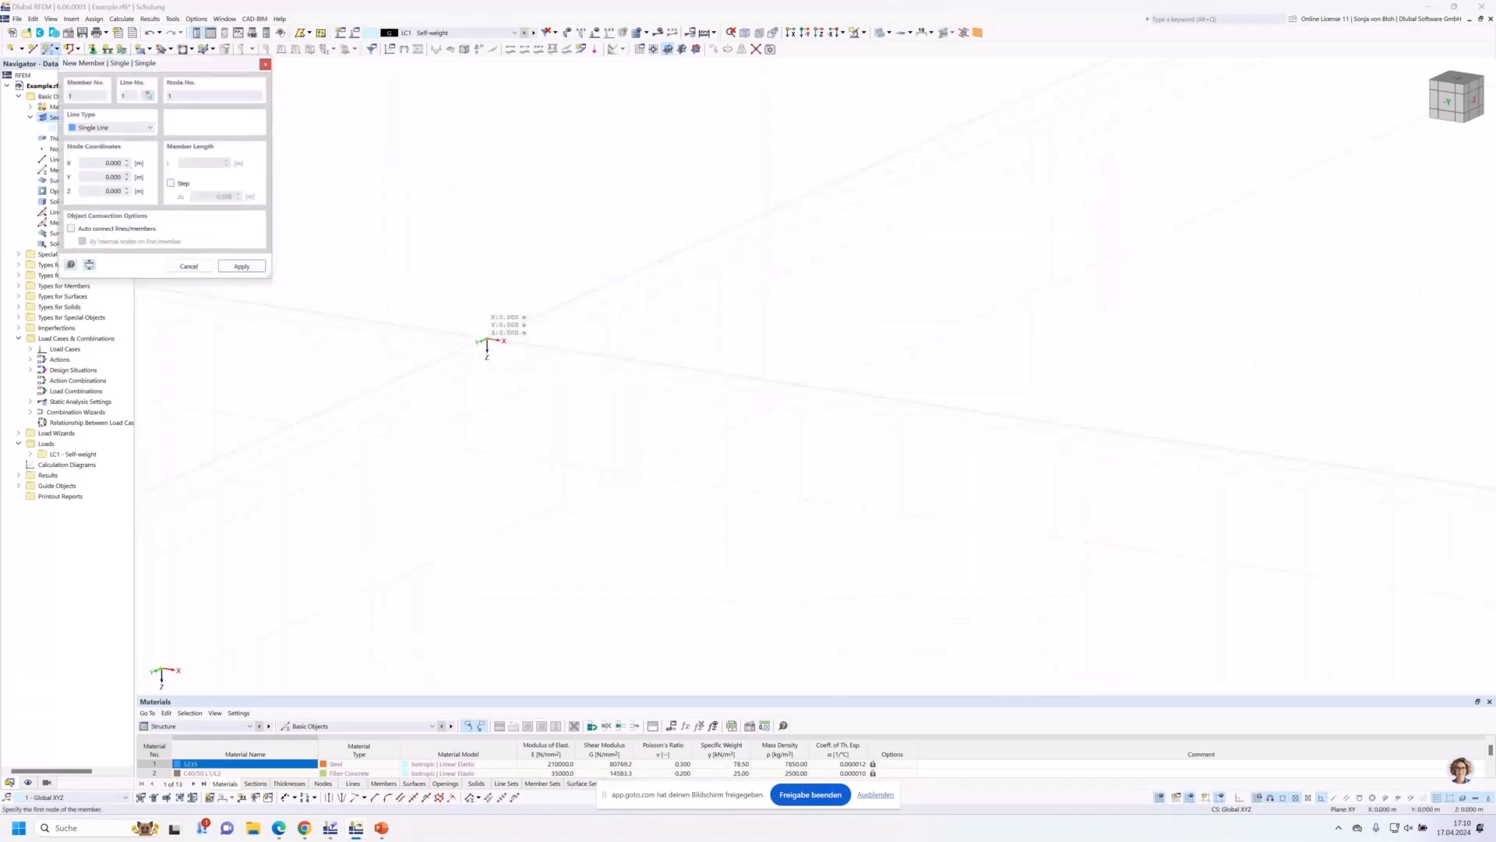
click(503, 342)
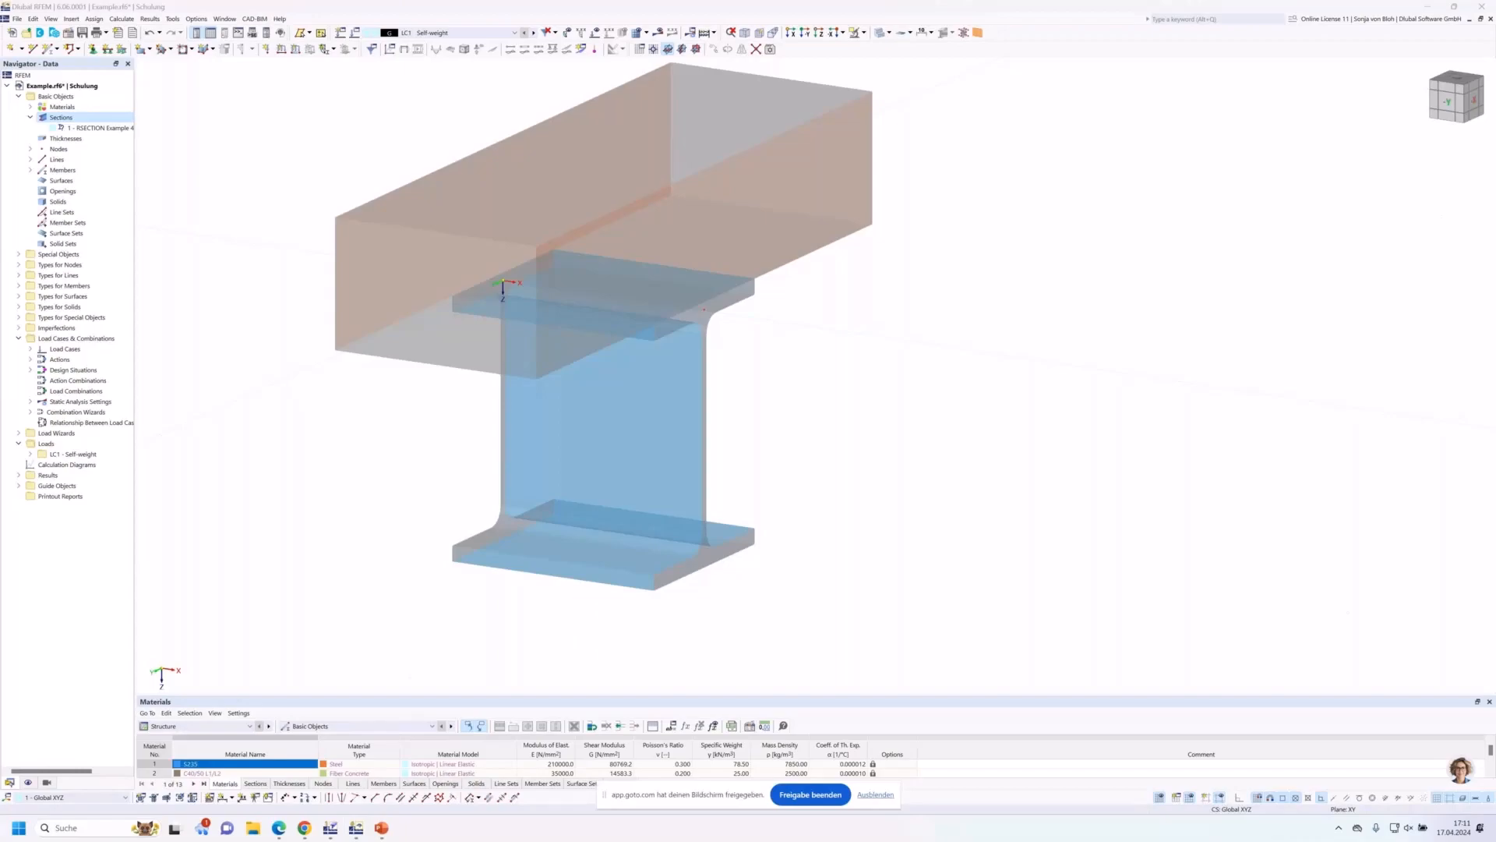
Switch to the Dlubal website in the browser and look through its Support & Learning and News & Events offerings.
key(super+d)
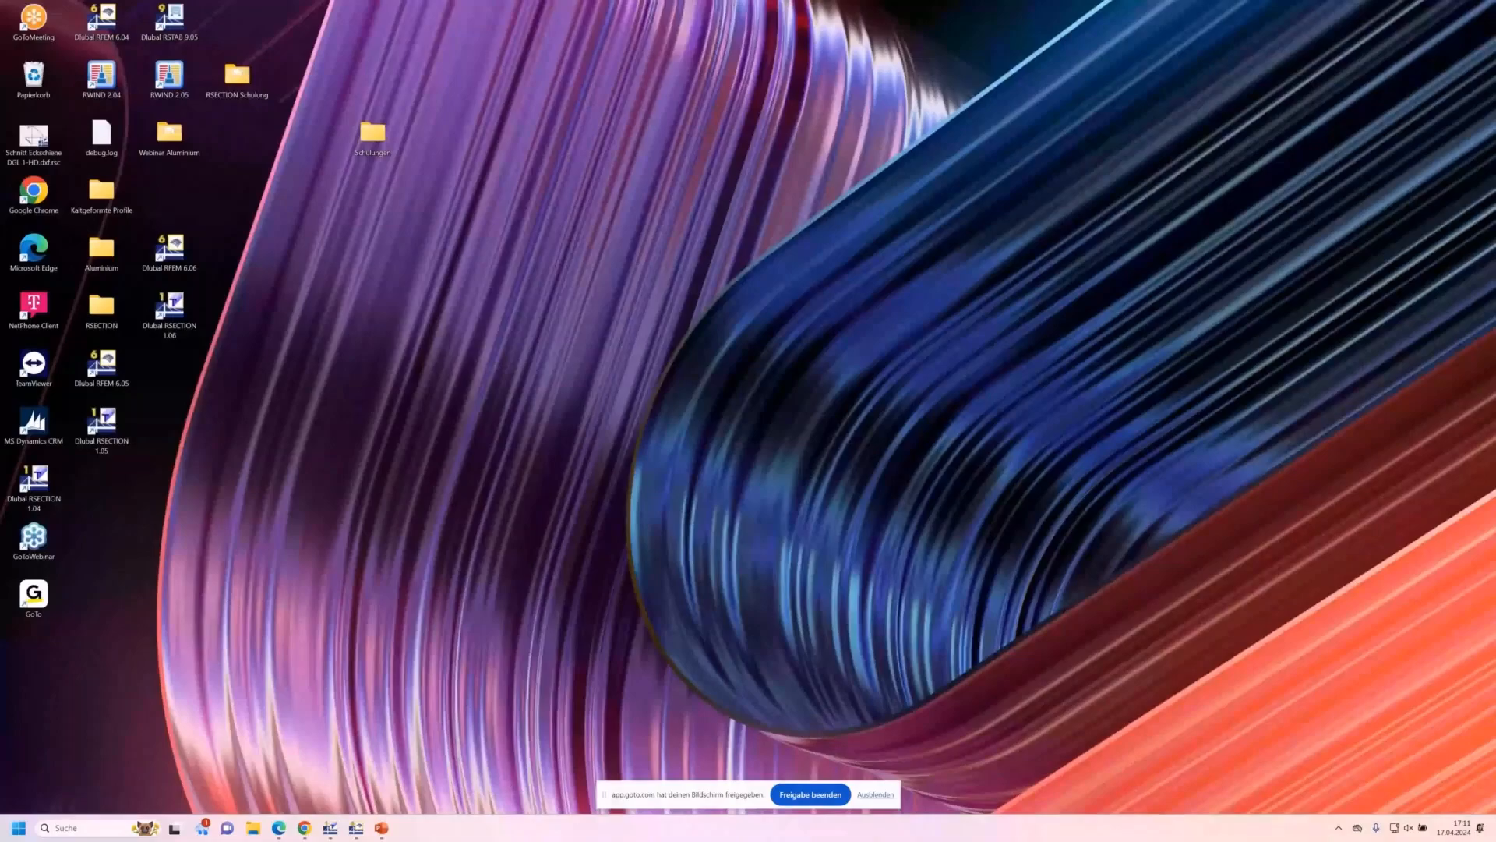
key(alt+Tab)
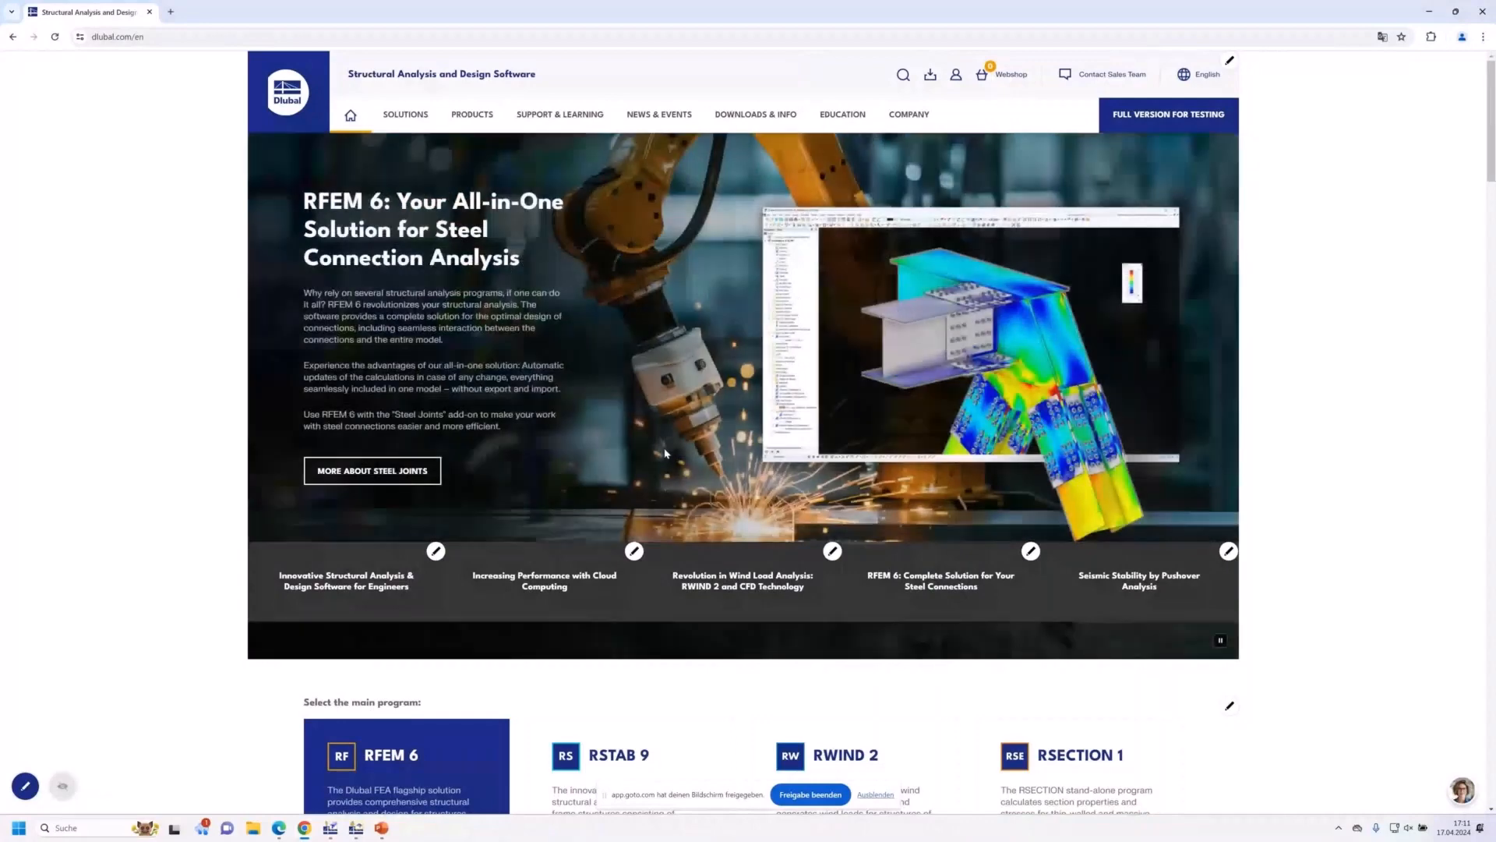
click(544, 117)
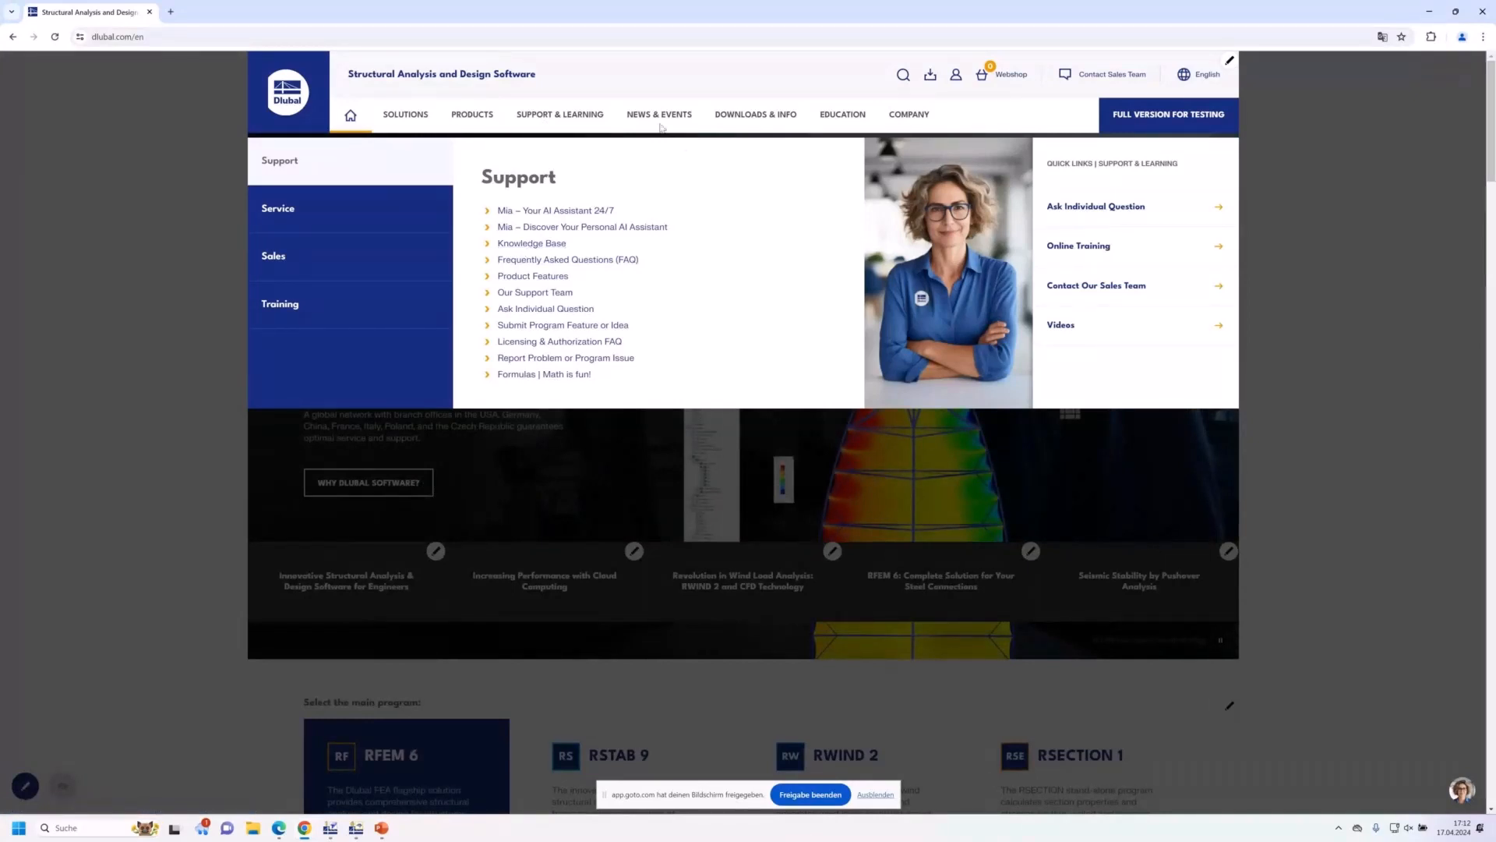
mouse_move(666, 120)
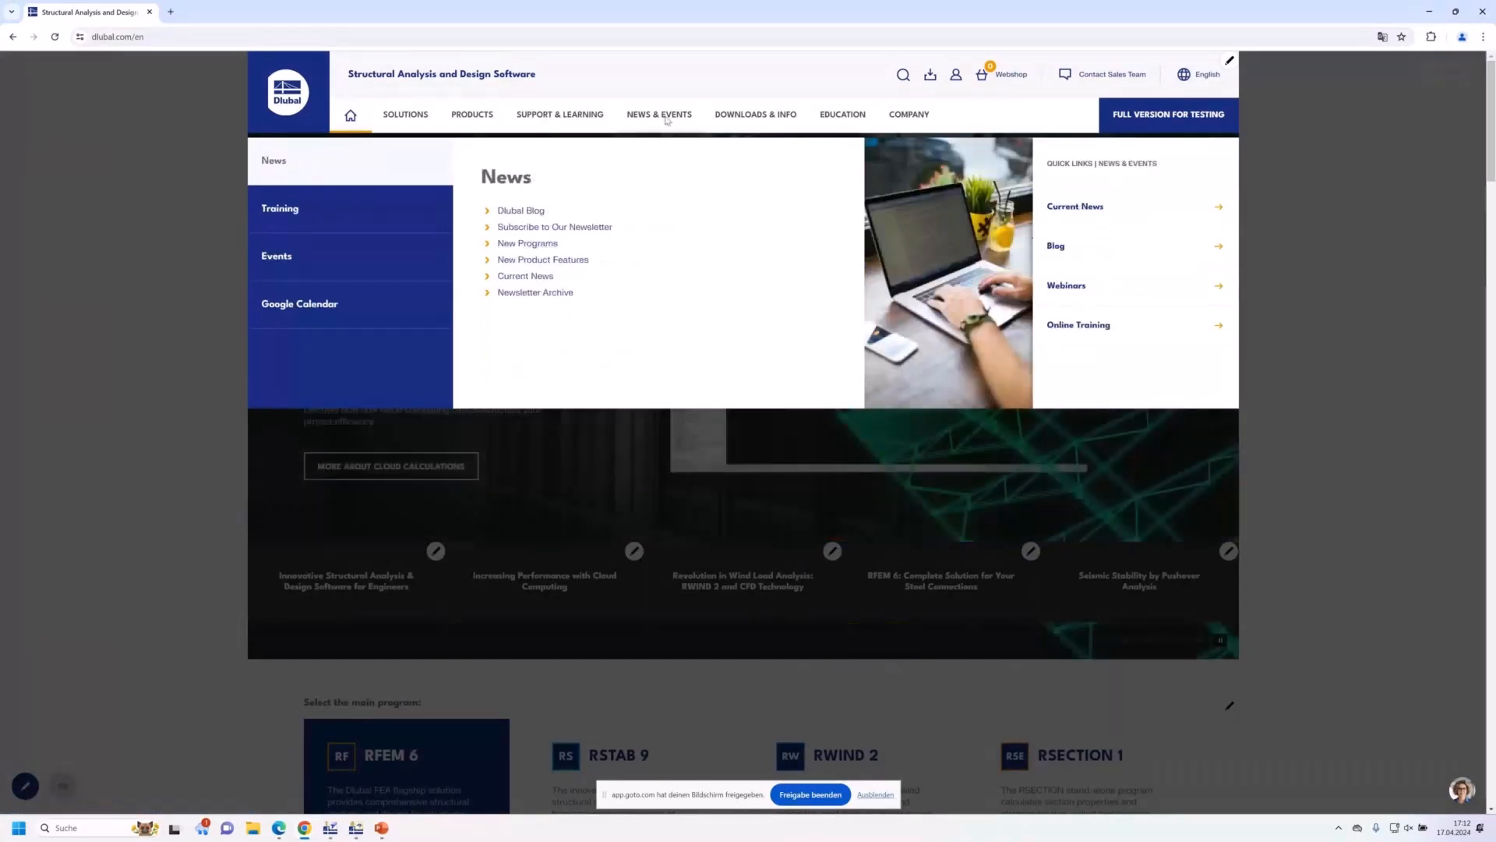